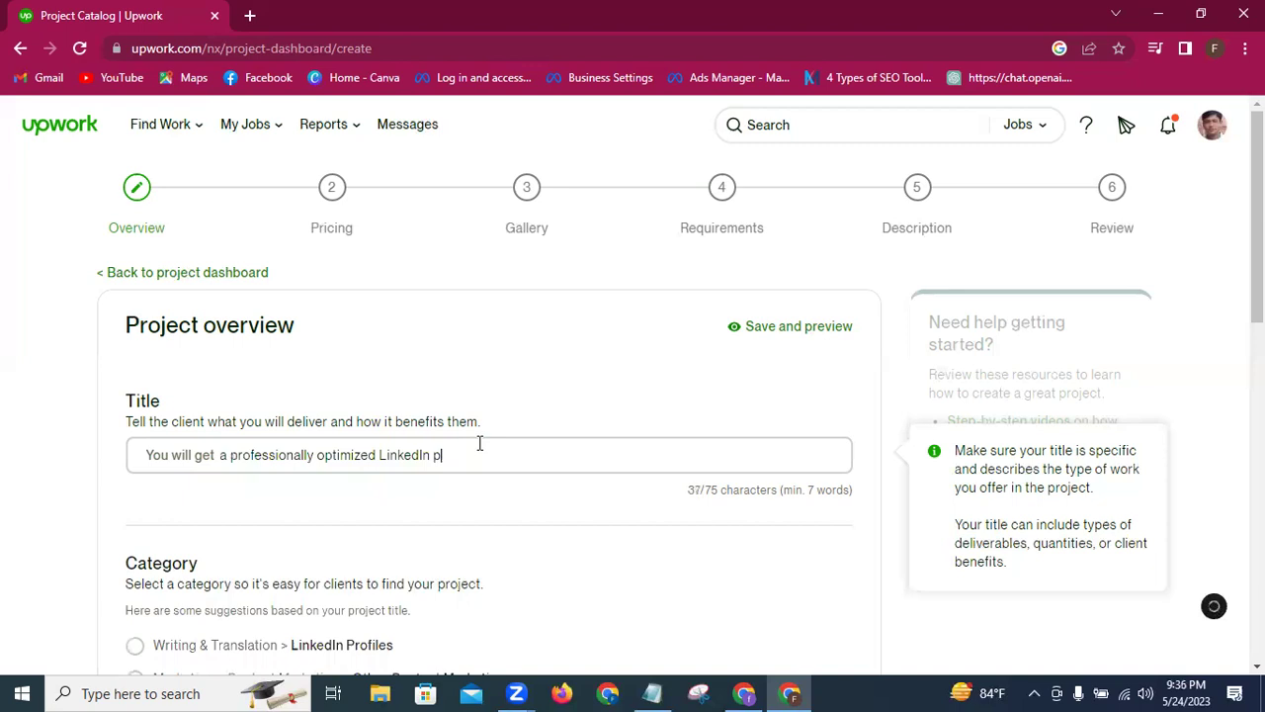
Step: Complete the project title as "You will get a professionally optimized LinkedIn profile" and copy the part after "You will get"
text(e)
drag(219, 457, 500, 458)
key(ctrl+c)
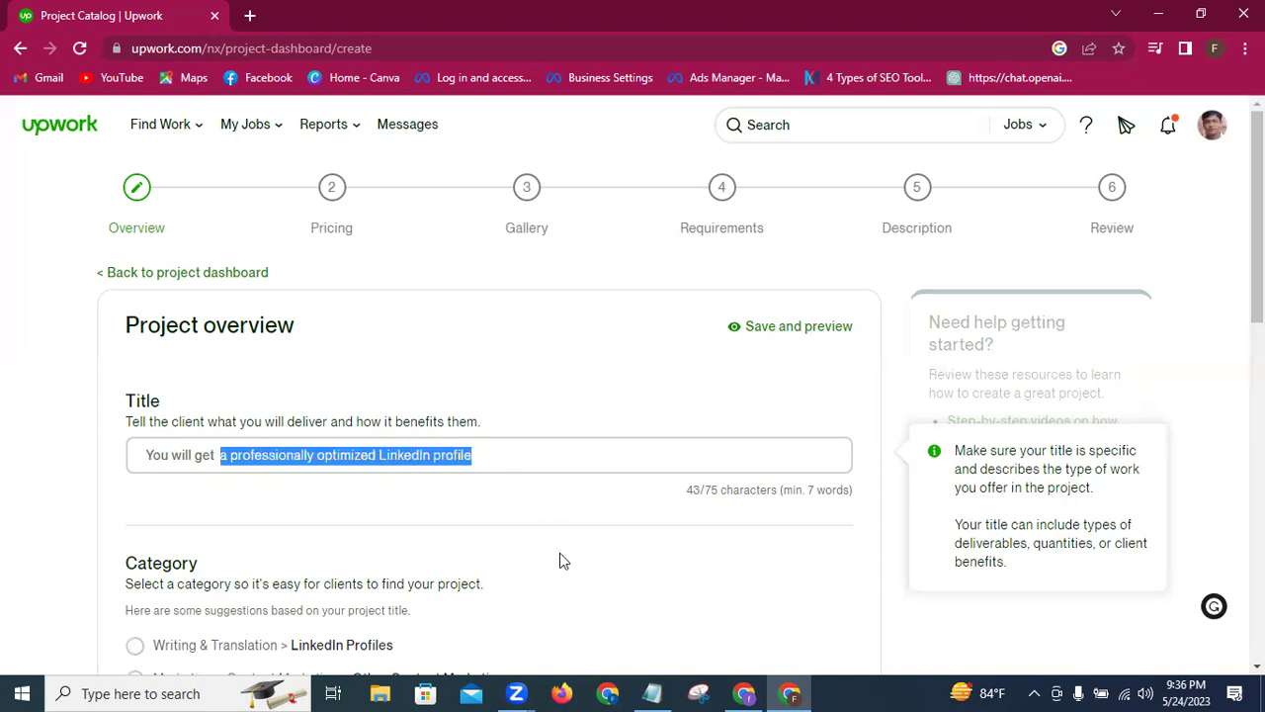
Step: Switch to the Fiverr Gig Design file in Notepad and add "You will get a professionally optimized LinkedIn profile" below the title line, then return to the project form
click(652, 693)
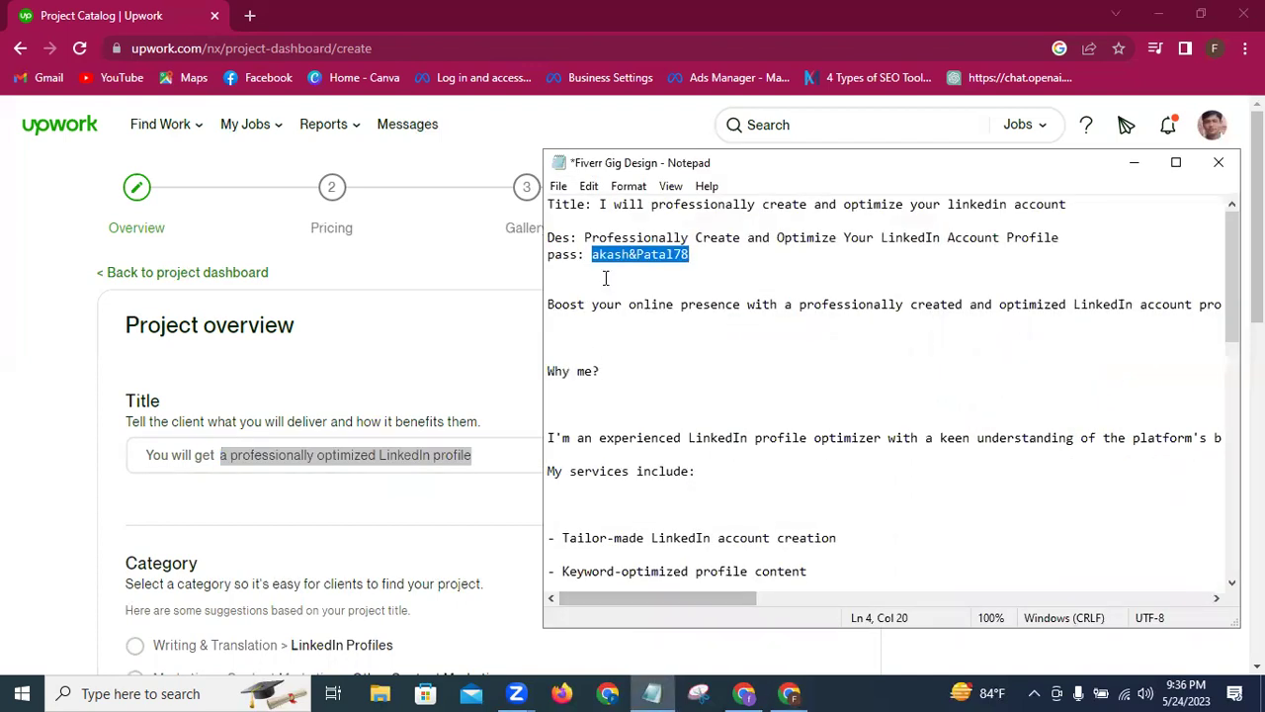
click(1078, 202)
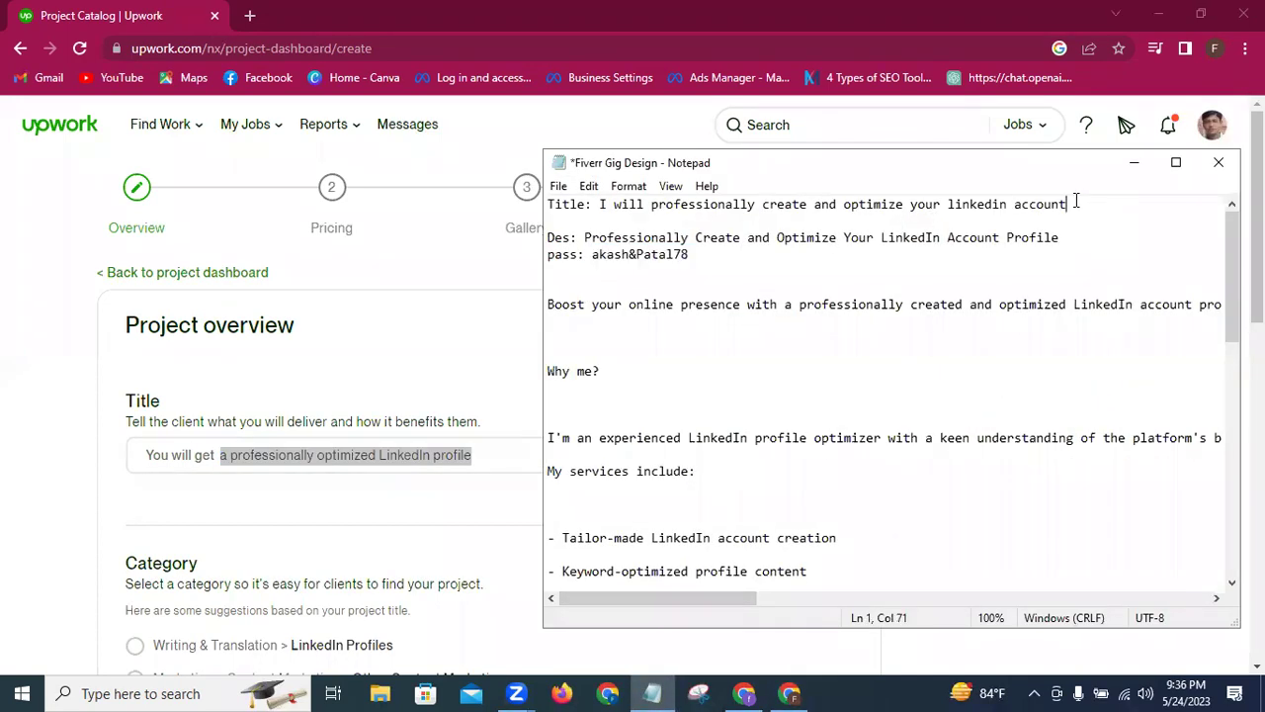
key(Return)
key(Return)
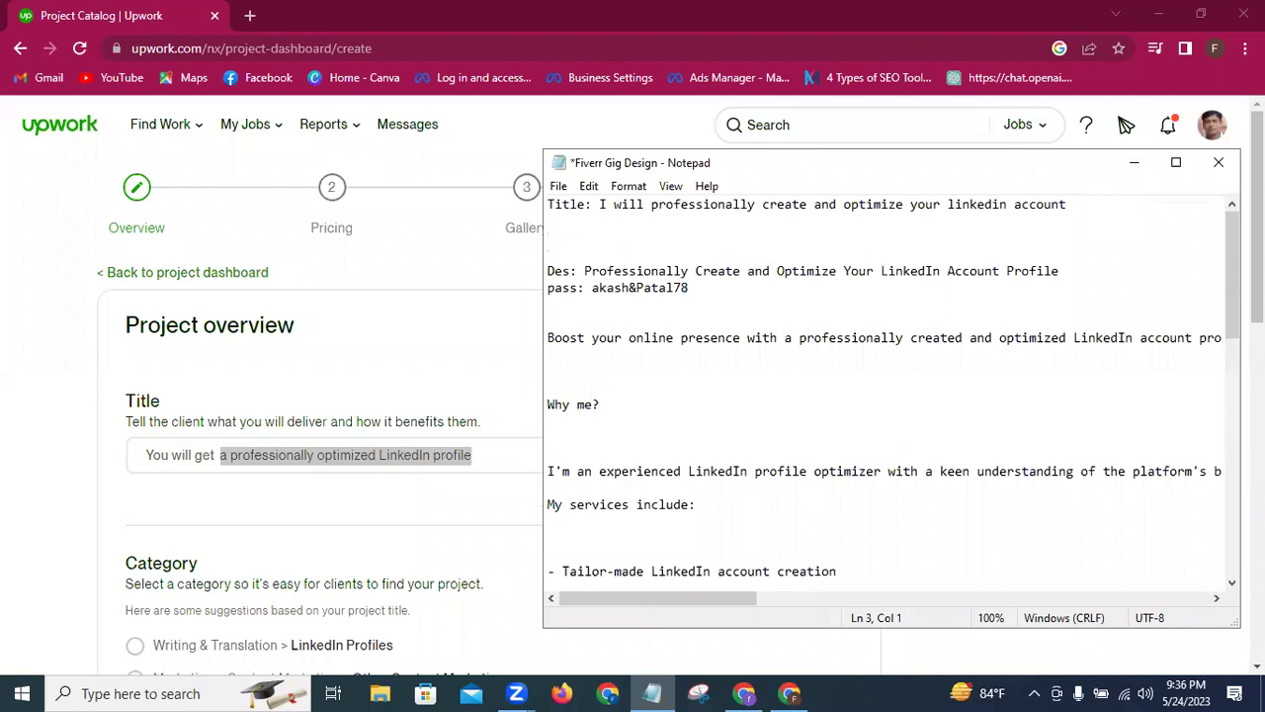
text(You will get)
key(ctrl+v)
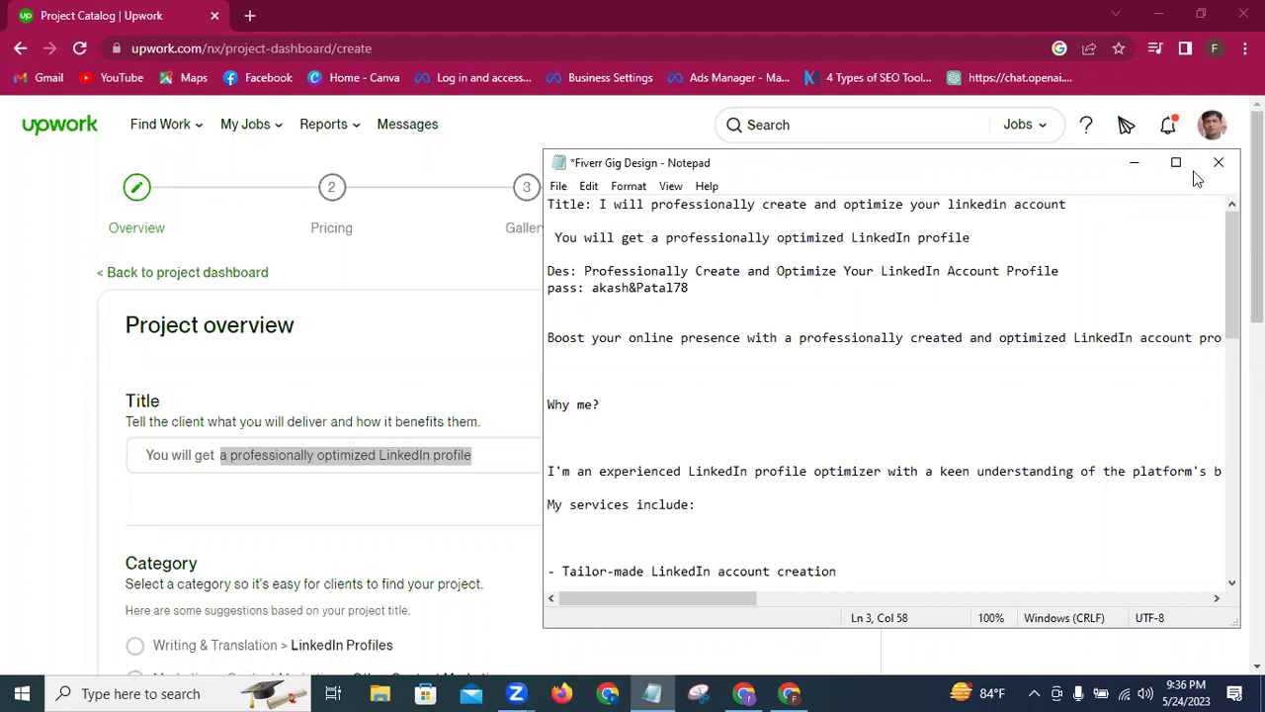
click(1134, 162)
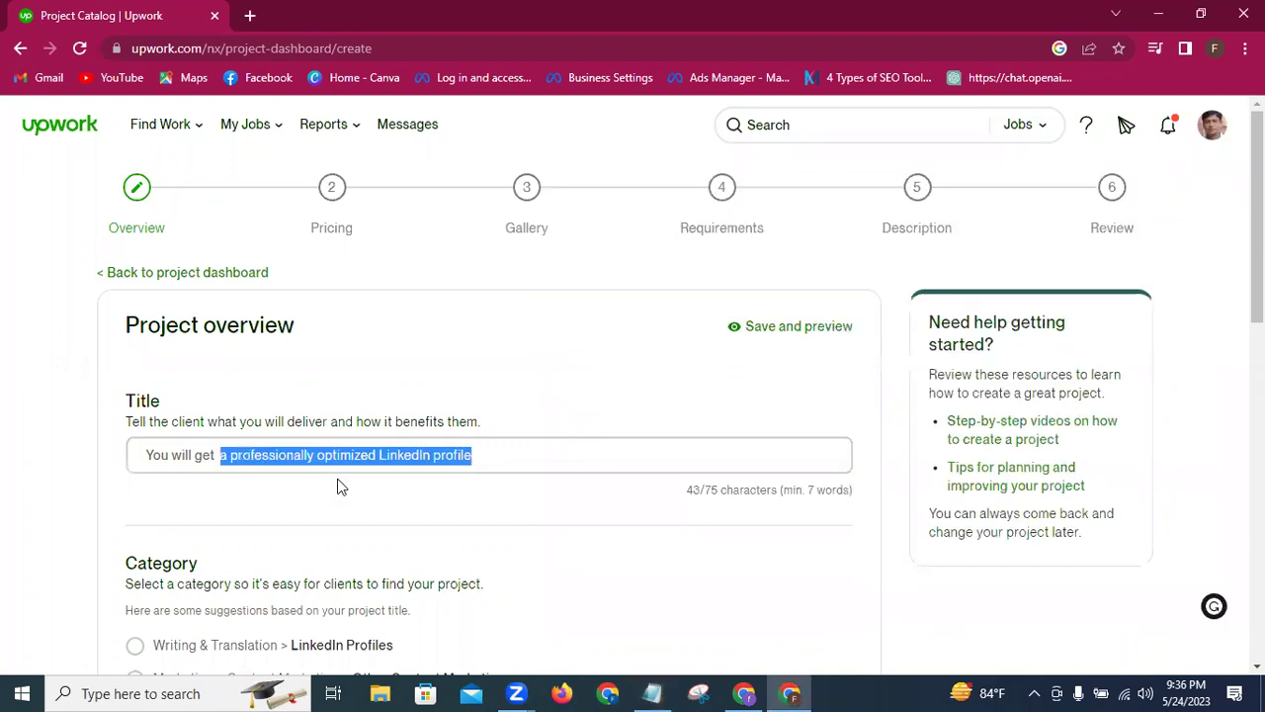
click(495, 456)
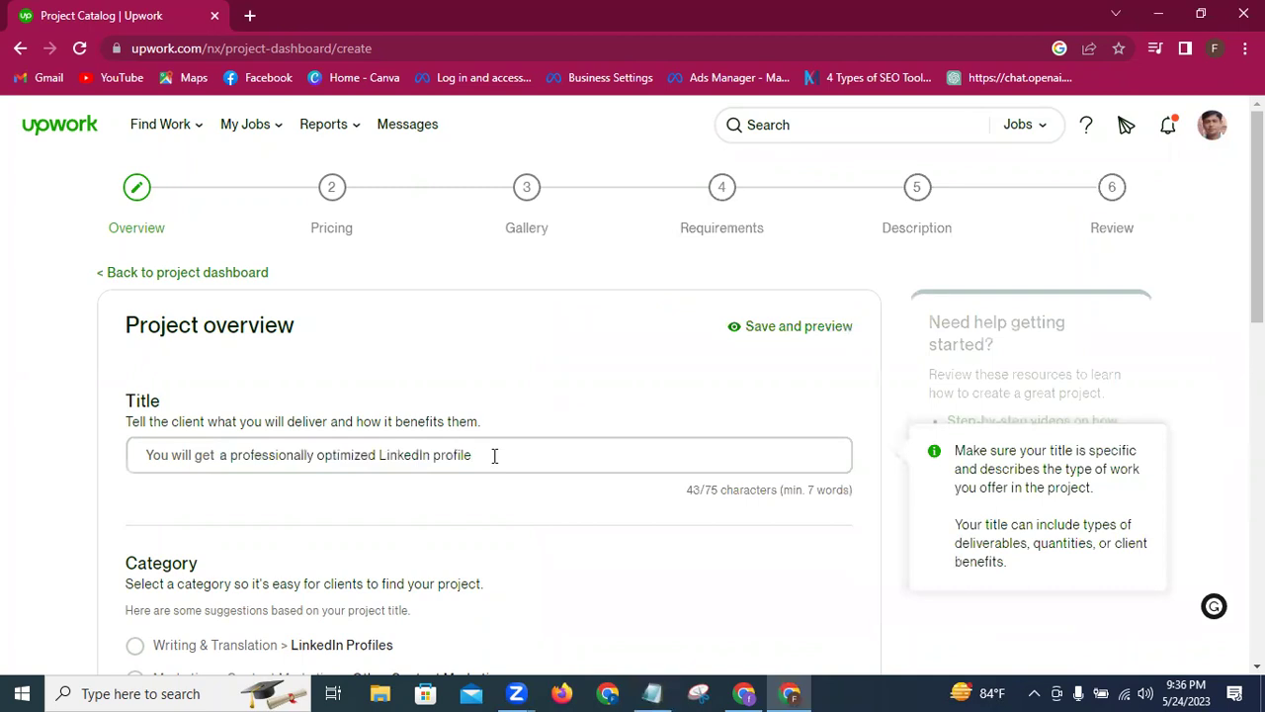
Step: Set the project category to Writing & Translation > LinkedIn Profiles
scroll(571, 446, down, 3)
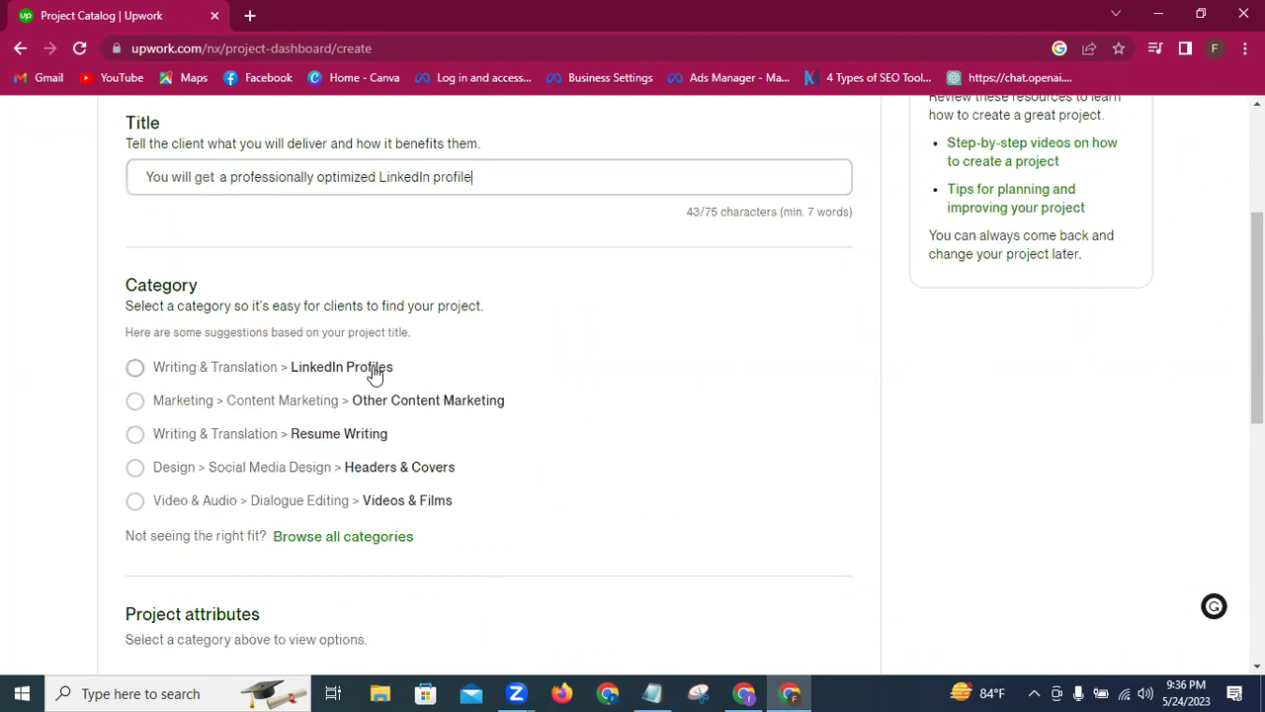
click(133, 367)
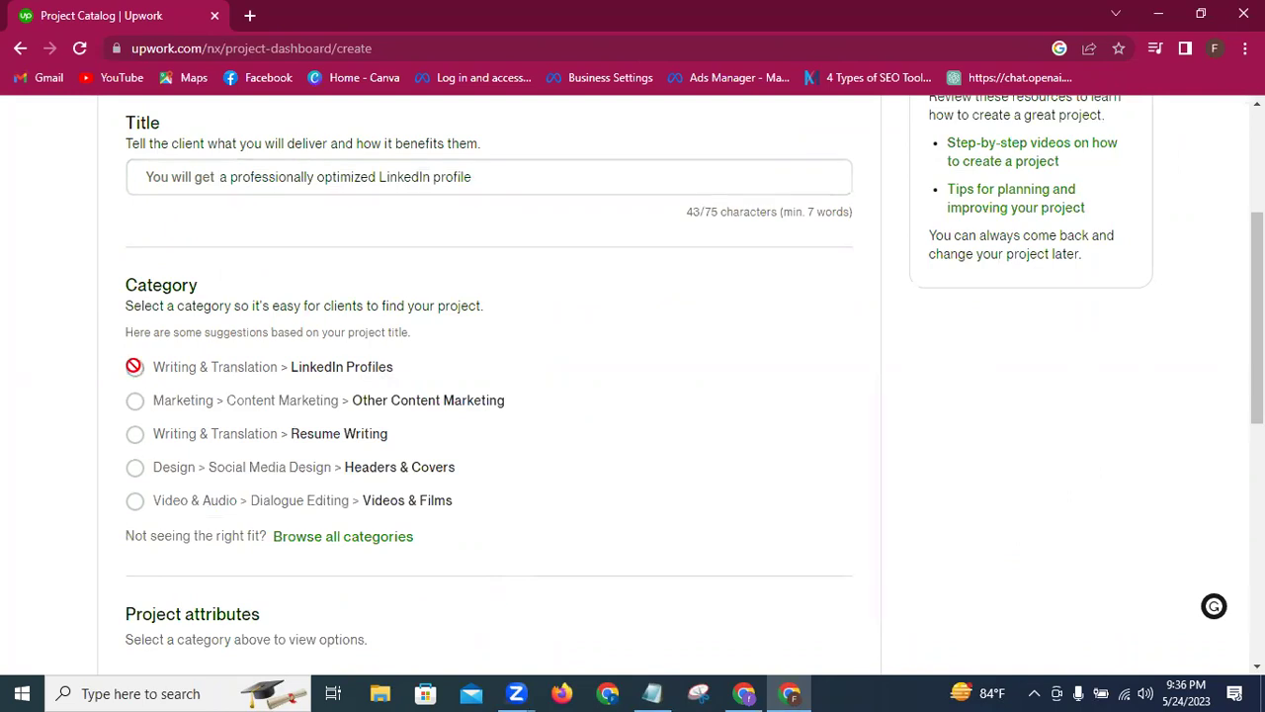
click(135, 368)
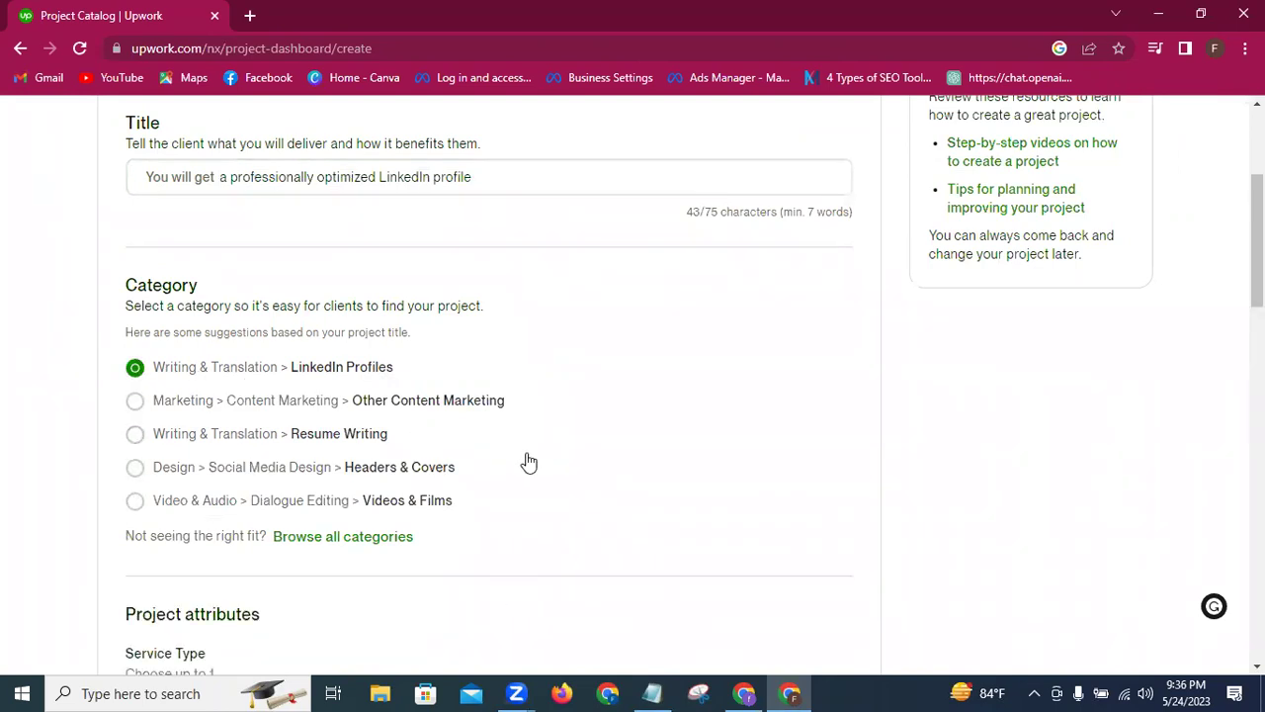
scroll(529, 462, down, 1)
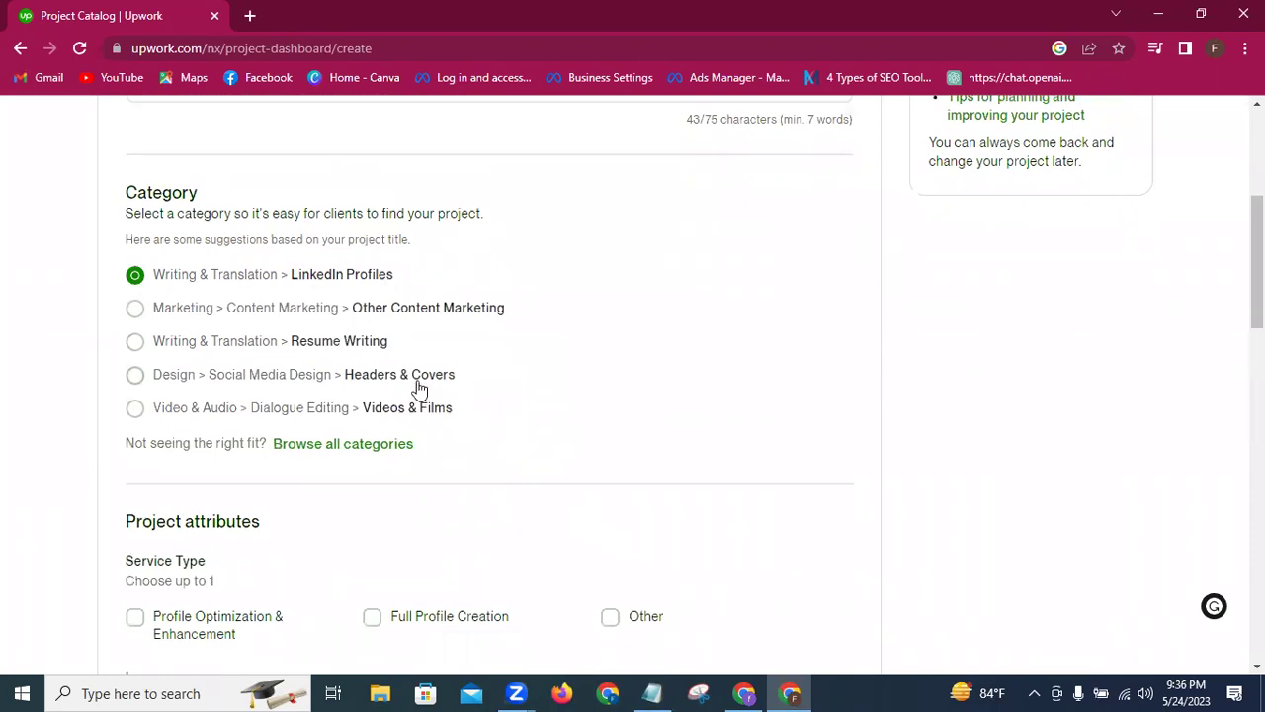
click(135, 375)
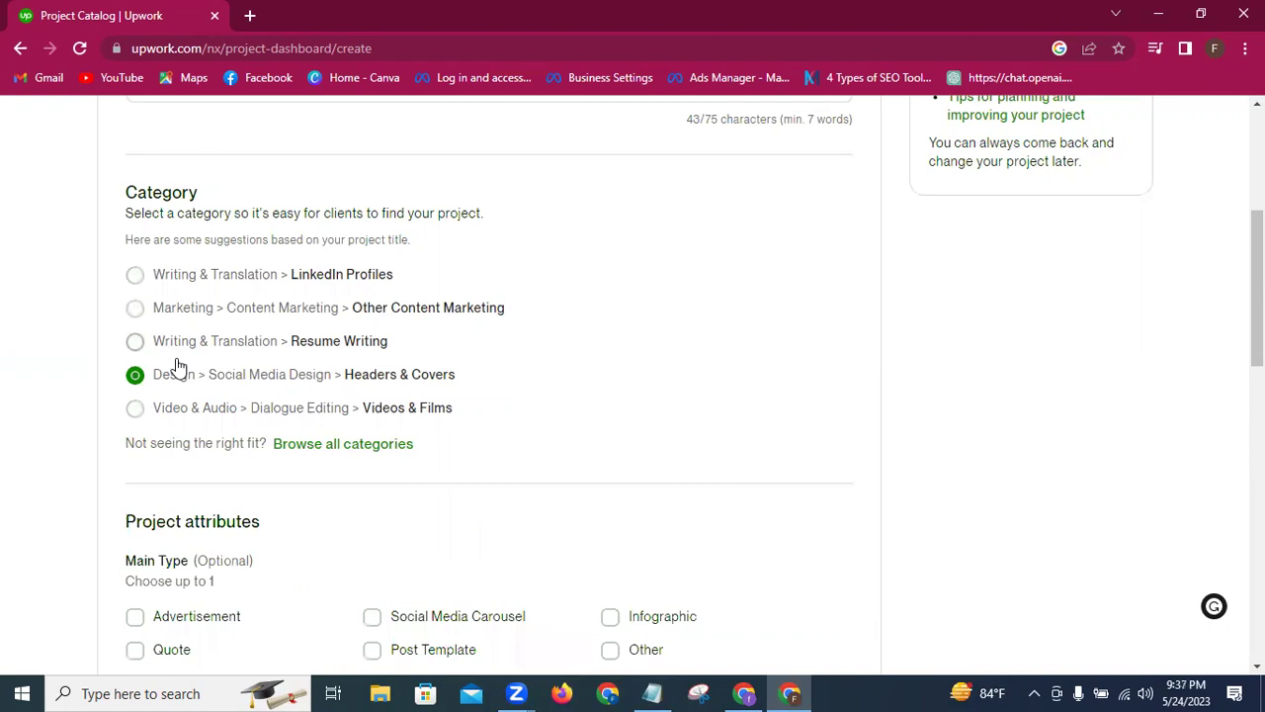
click(134, 276)
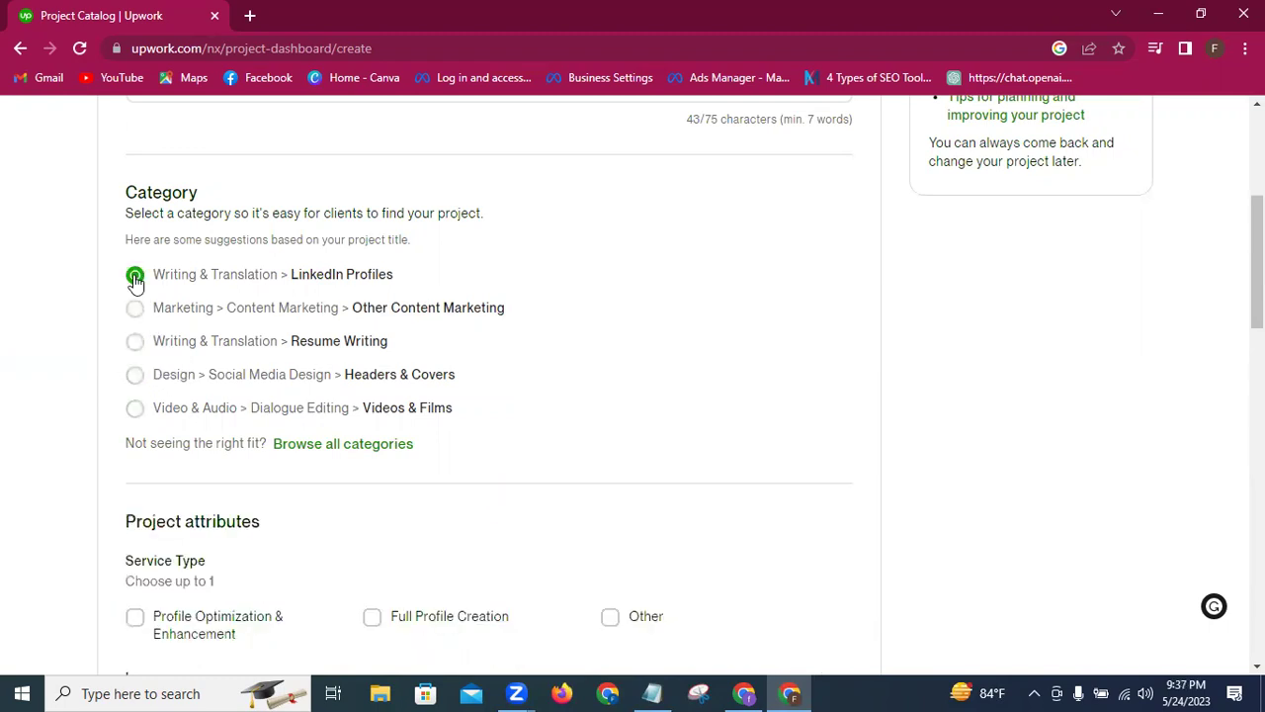
Step: Set the project attributes to the Full Profile Creation service type and the English language
scroll(585, 356, down, 2)
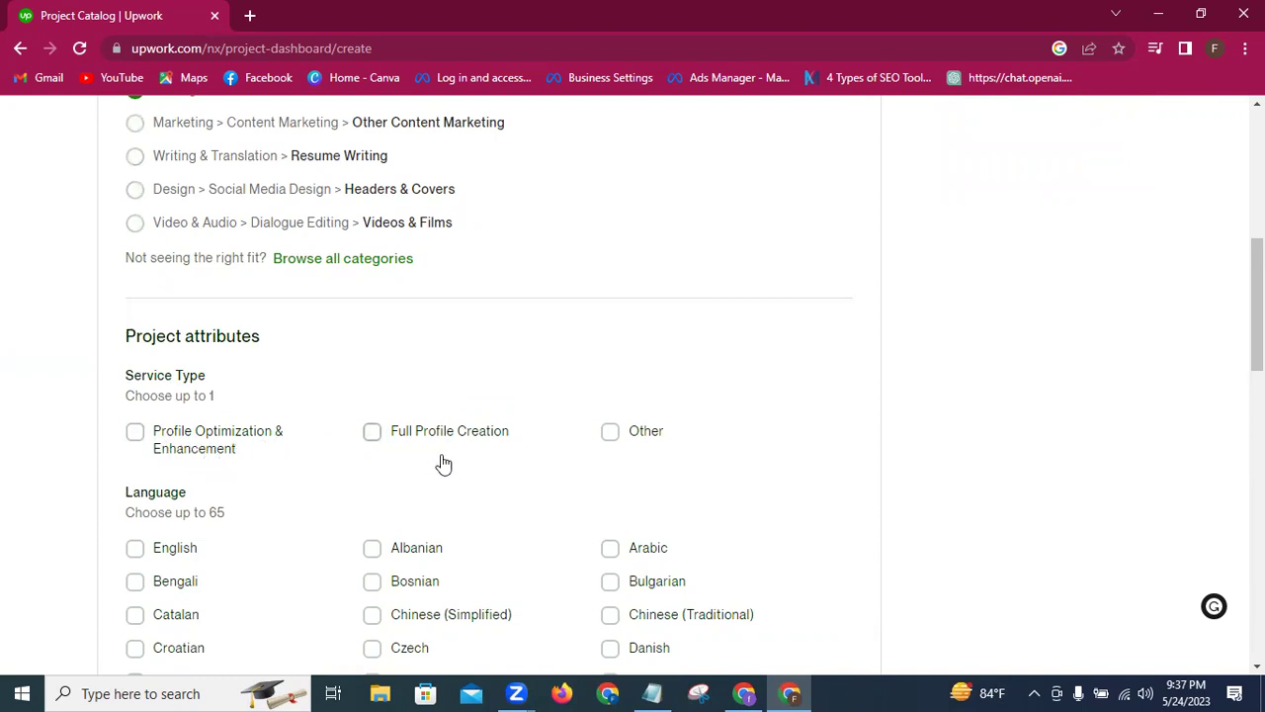
click(374, 435)
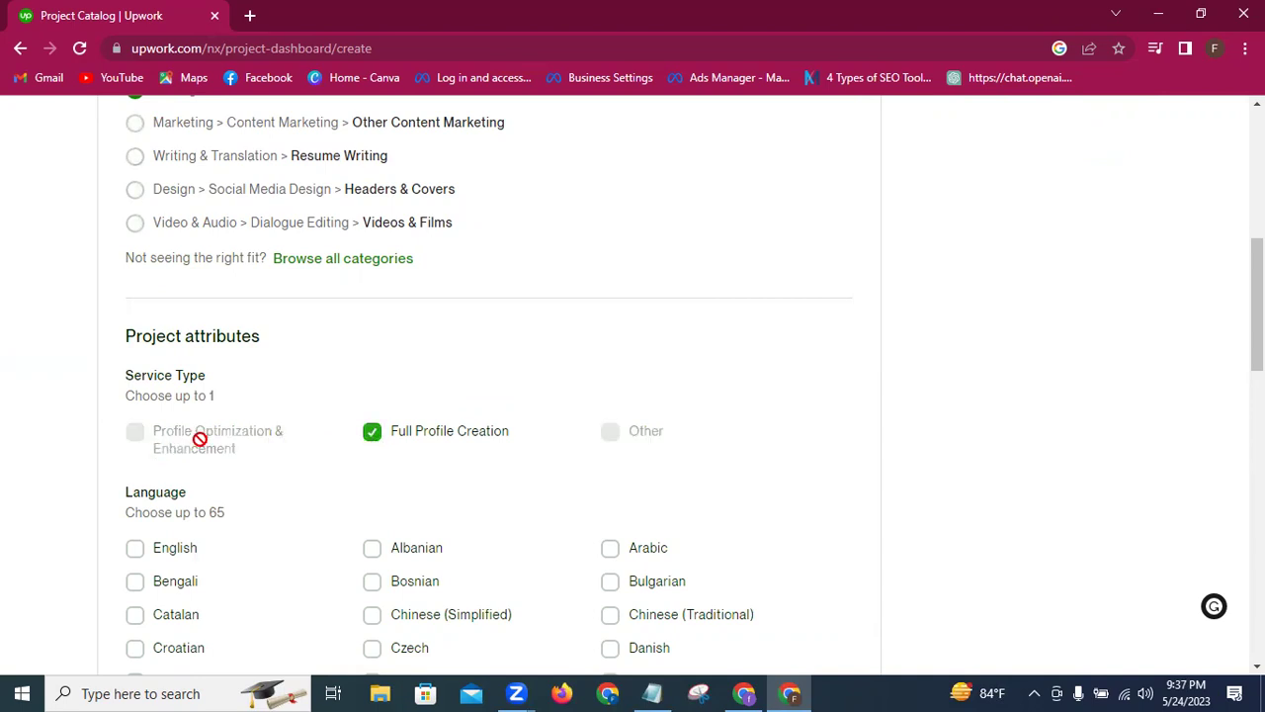
scroll(772, 401, down, 2)
scroll(771, 403, down, 2)
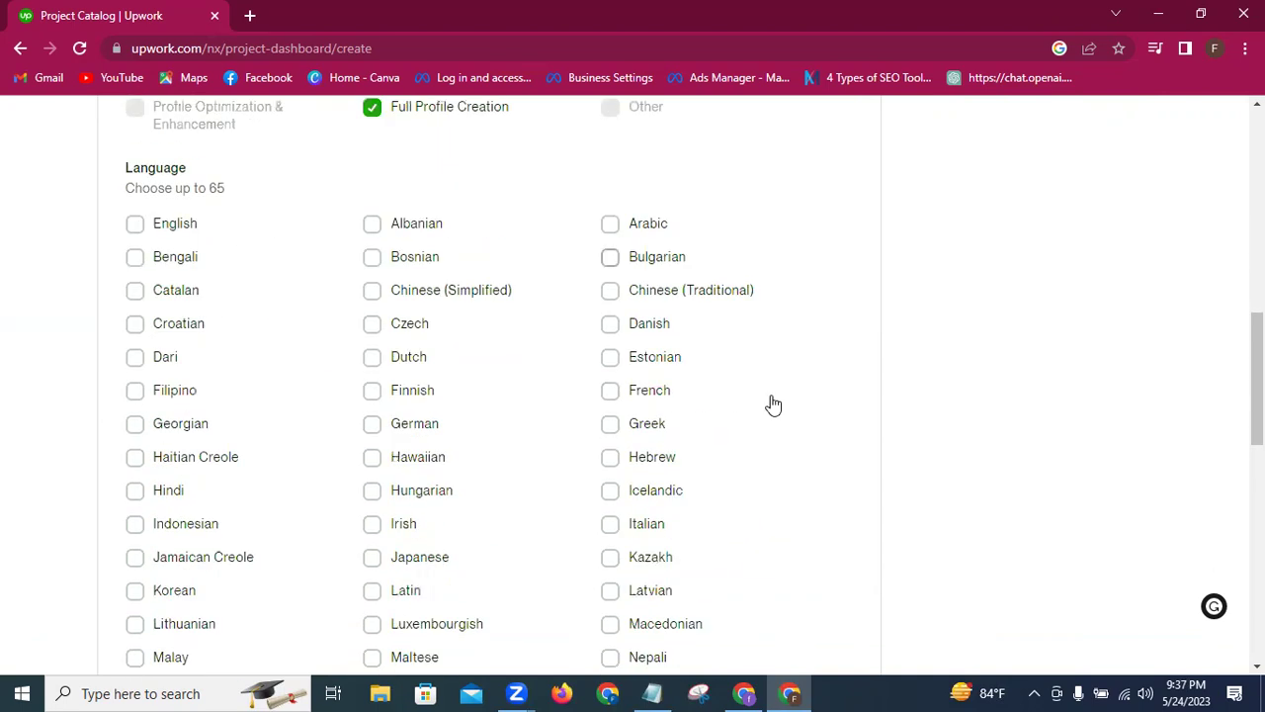
click(136, 180)
scroll(556, 313, down, 6)
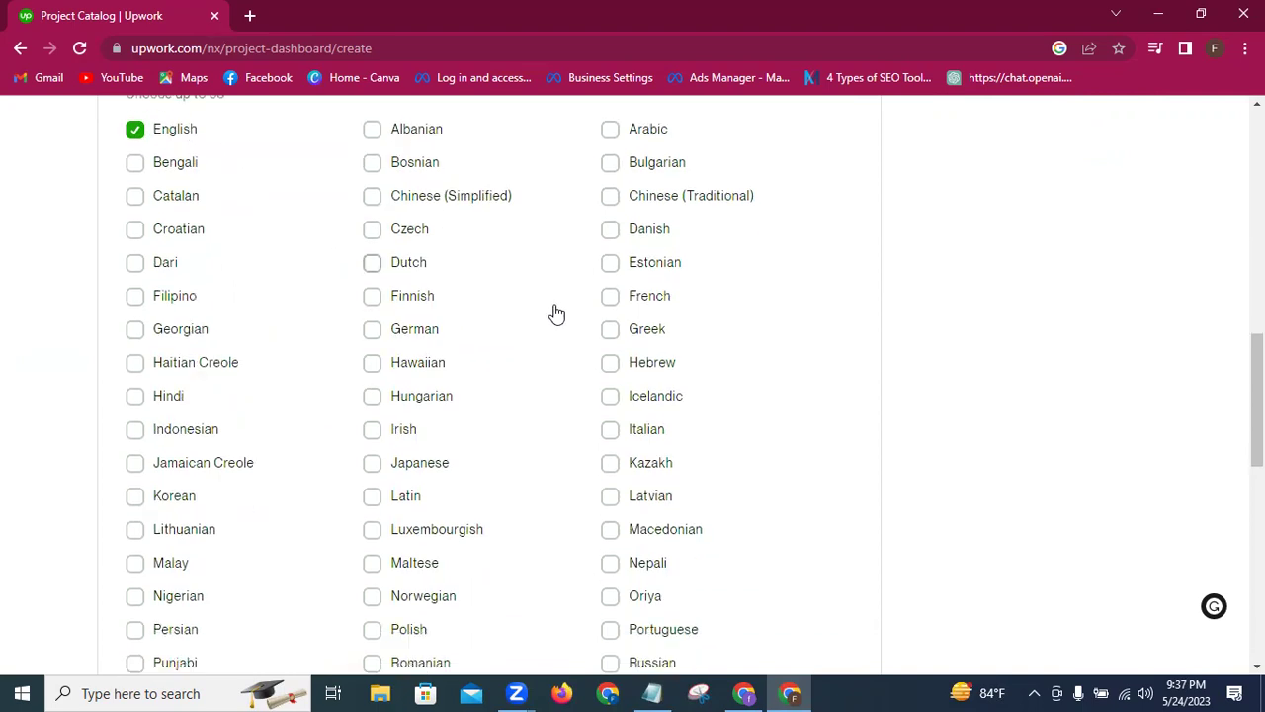
Step: Add the suggested search tags LinkedIn Profile and LinkedIn Profile Creation to the project
scroll(556, 313, down, 1)
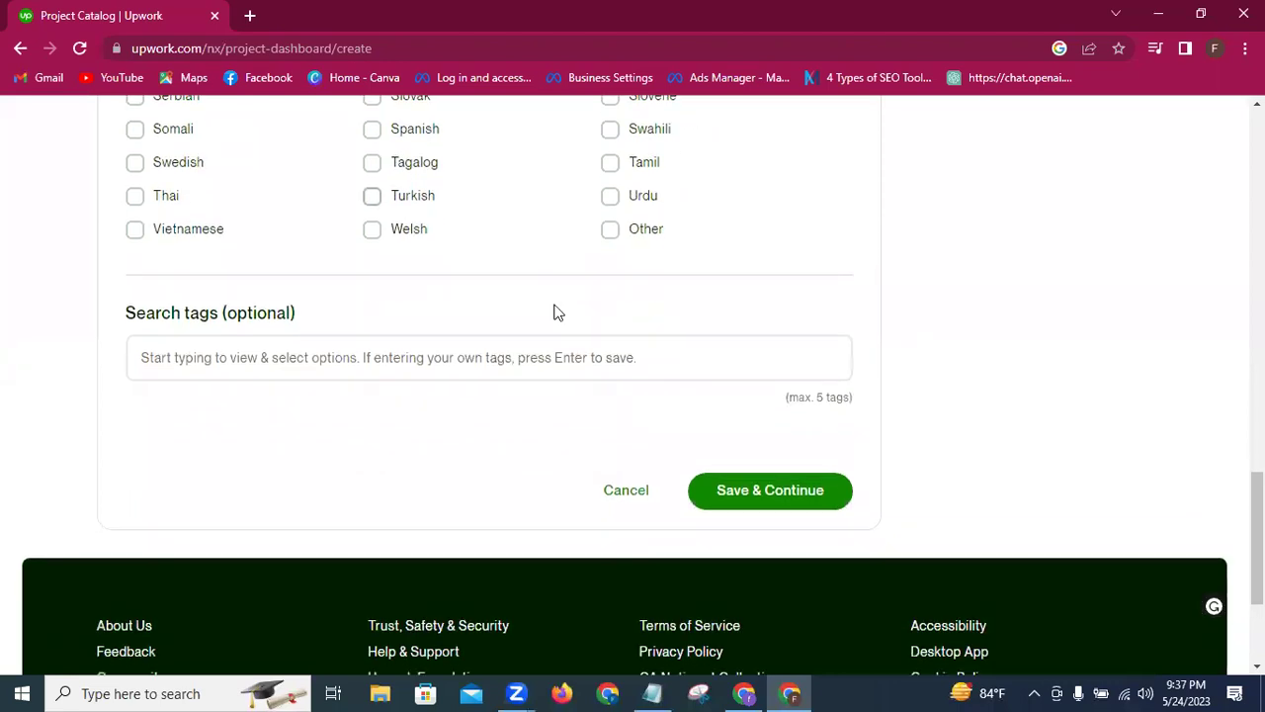
click(187, 374)
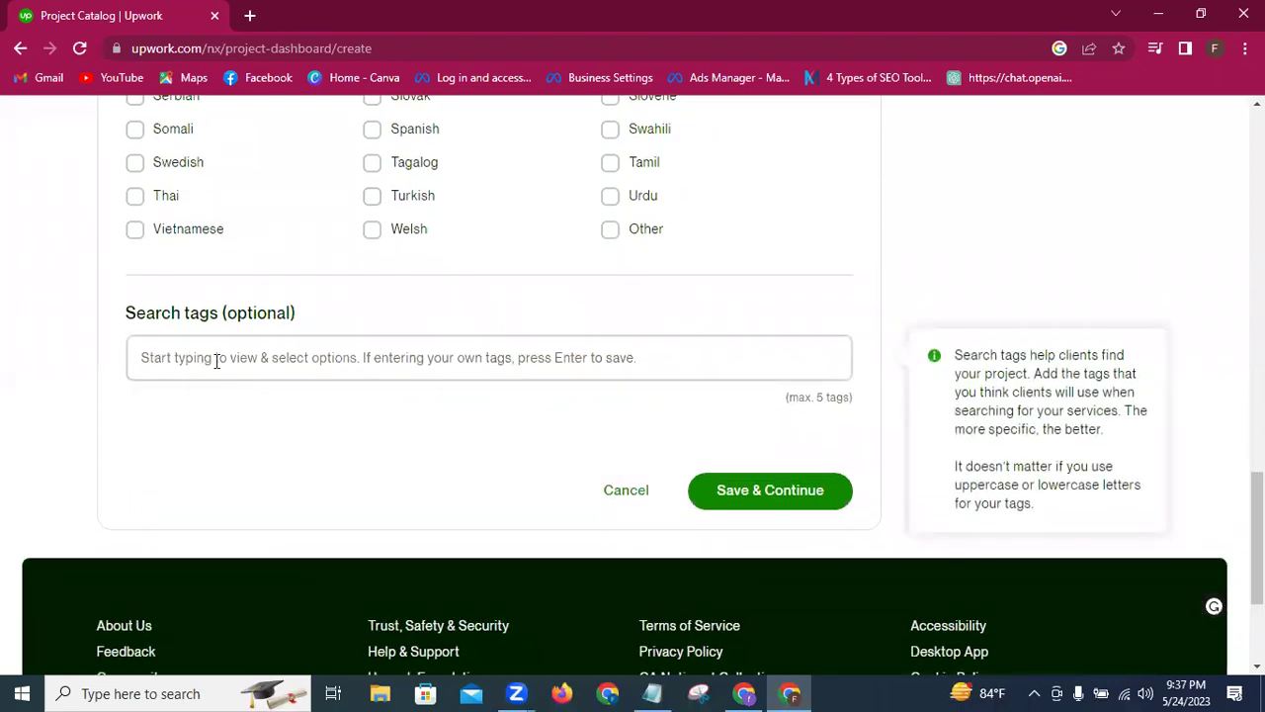
click(213, 360)
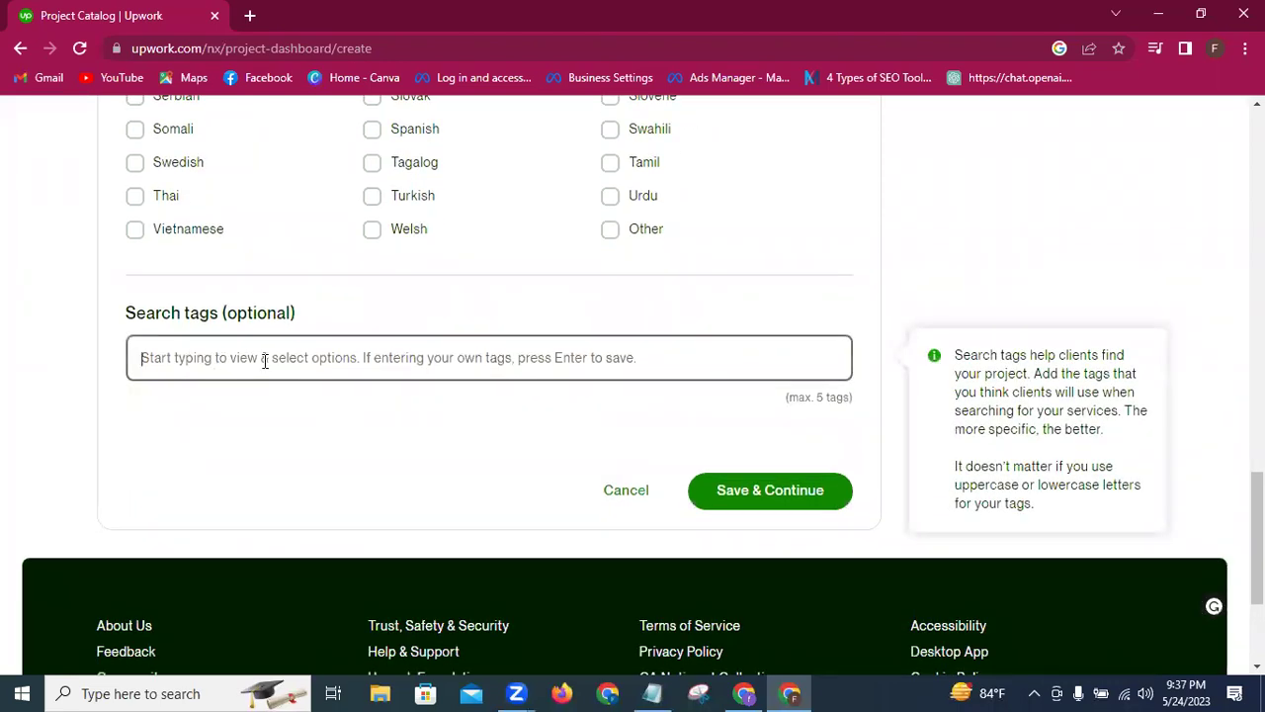
text(Lin)
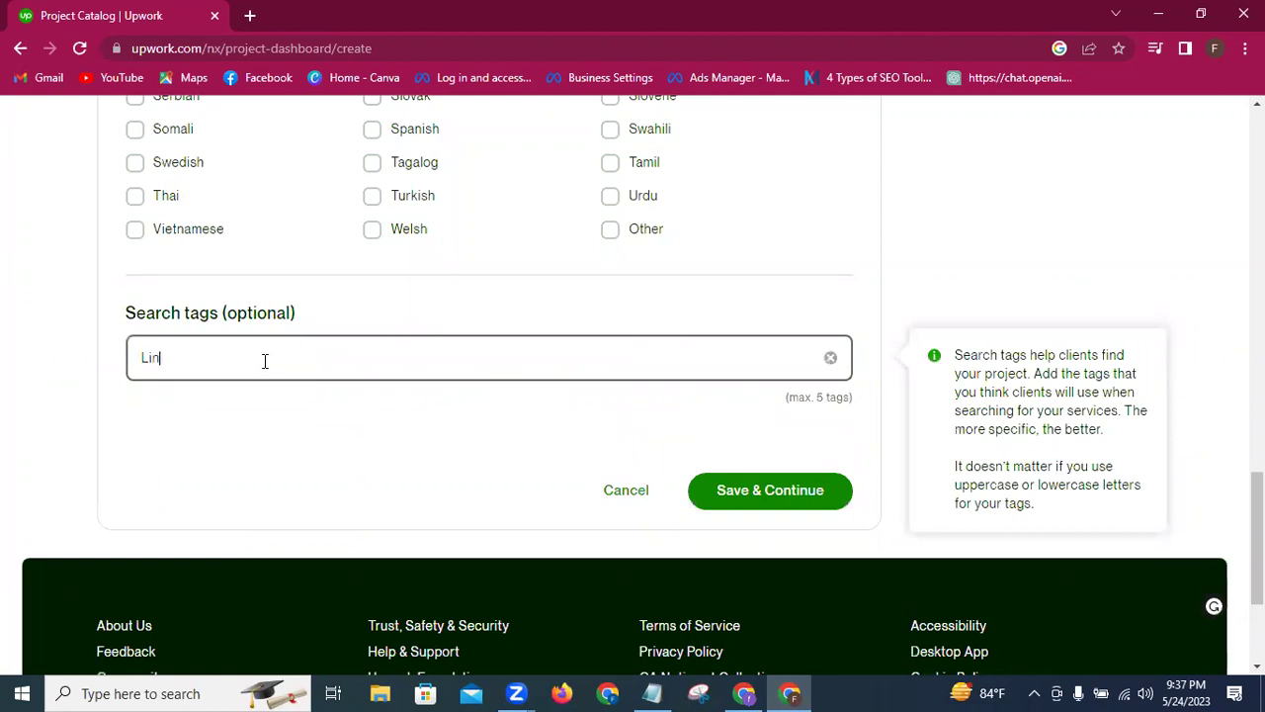
text(ked)
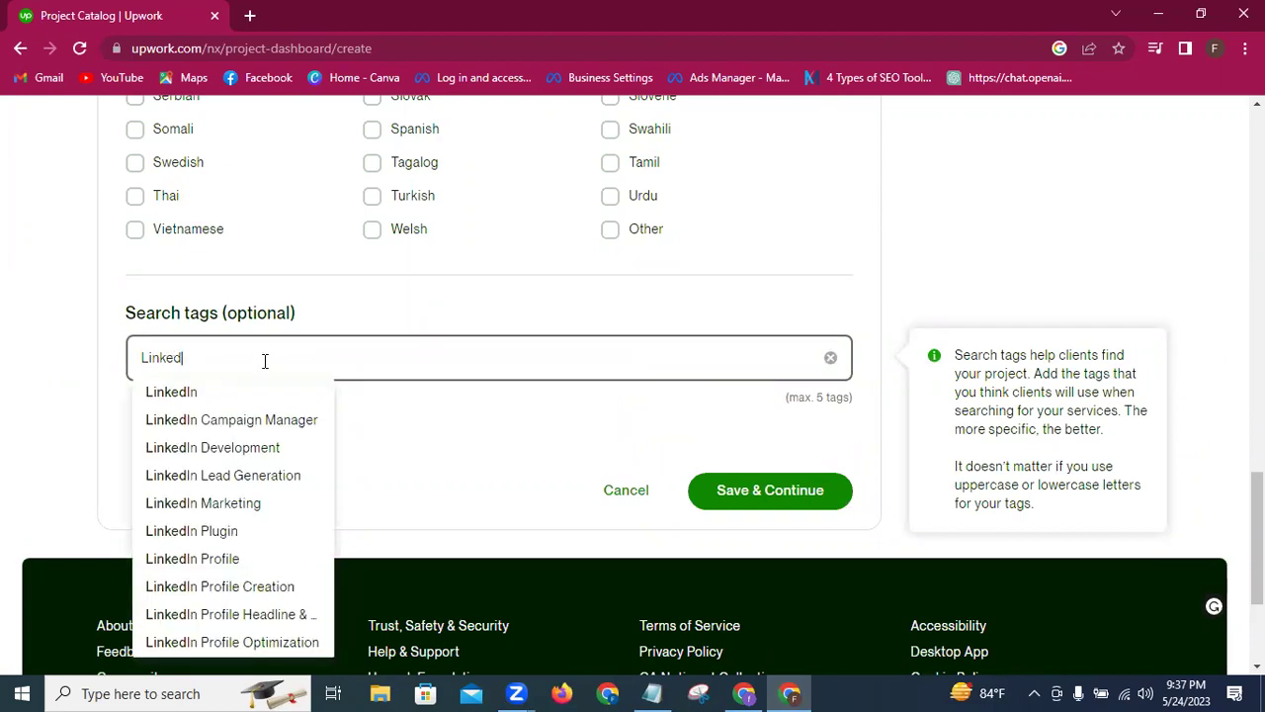
click(200, 562)
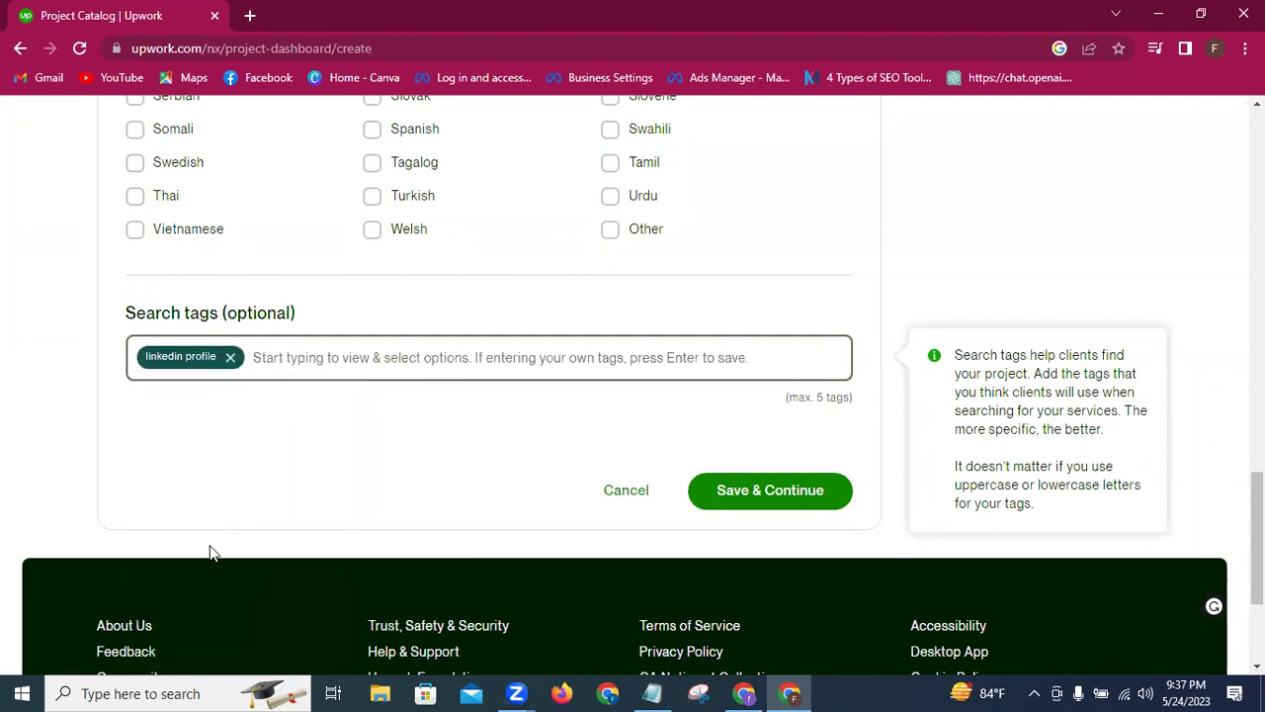
text(linked)
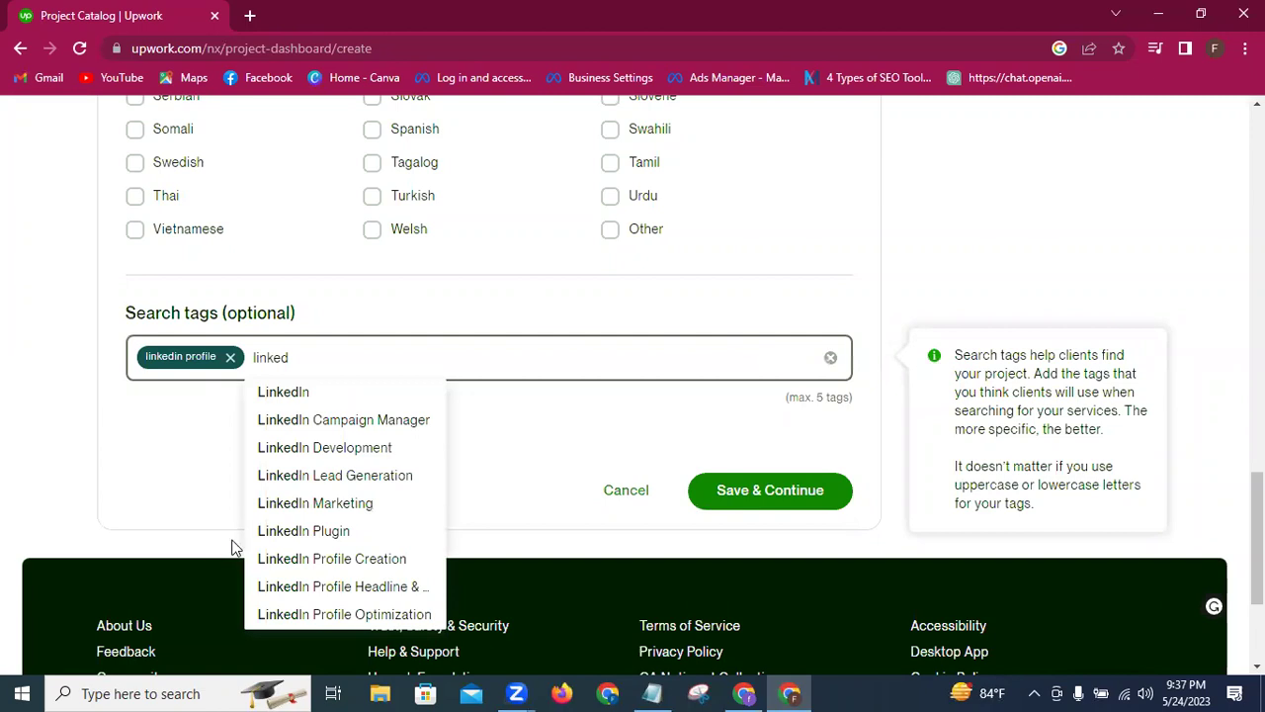
click(299, 559)
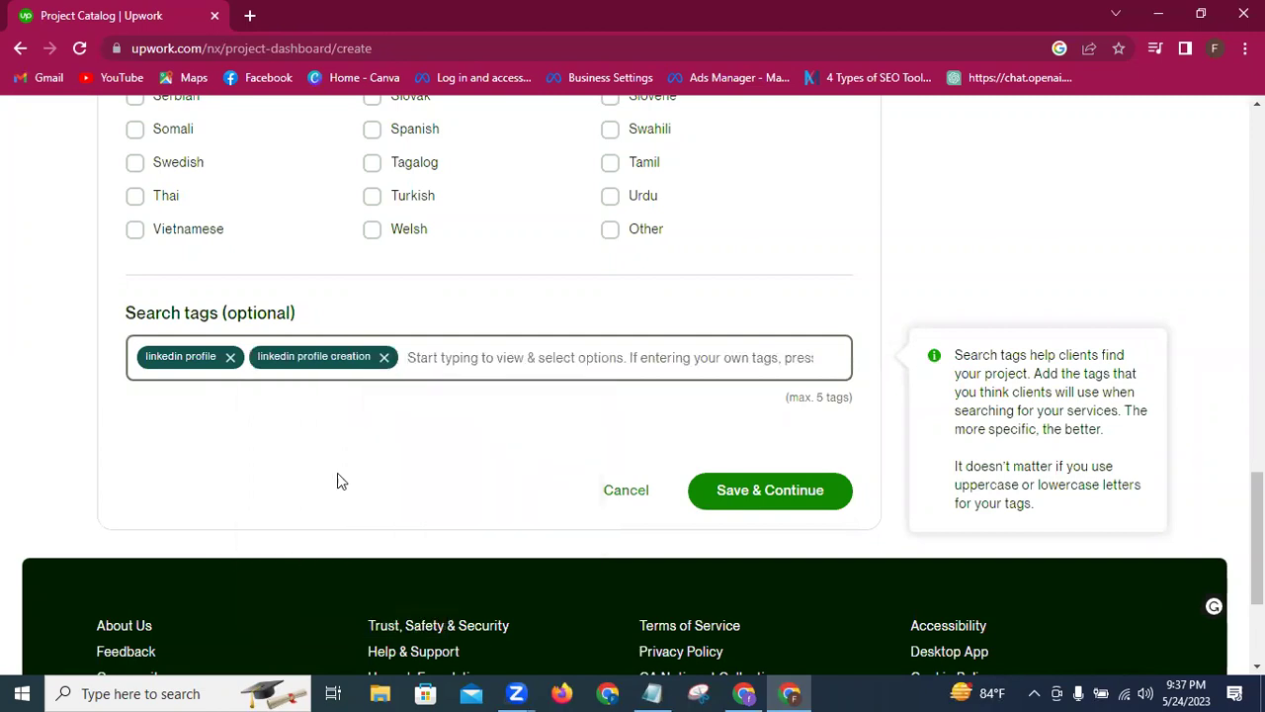
Step: Add the suggested search tags LinkedIn Profile Headline & Summary and LinkedIn Profile Optimization
text(linked)
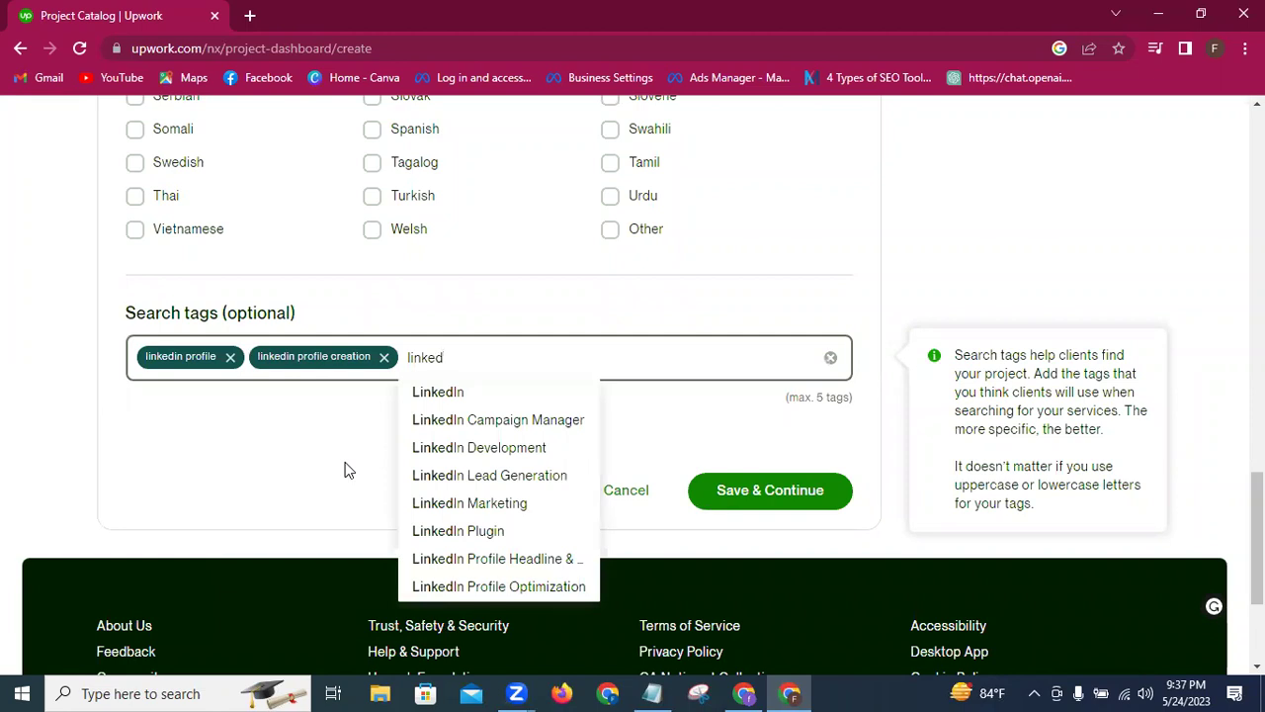
click(483, 560)
text(linked)
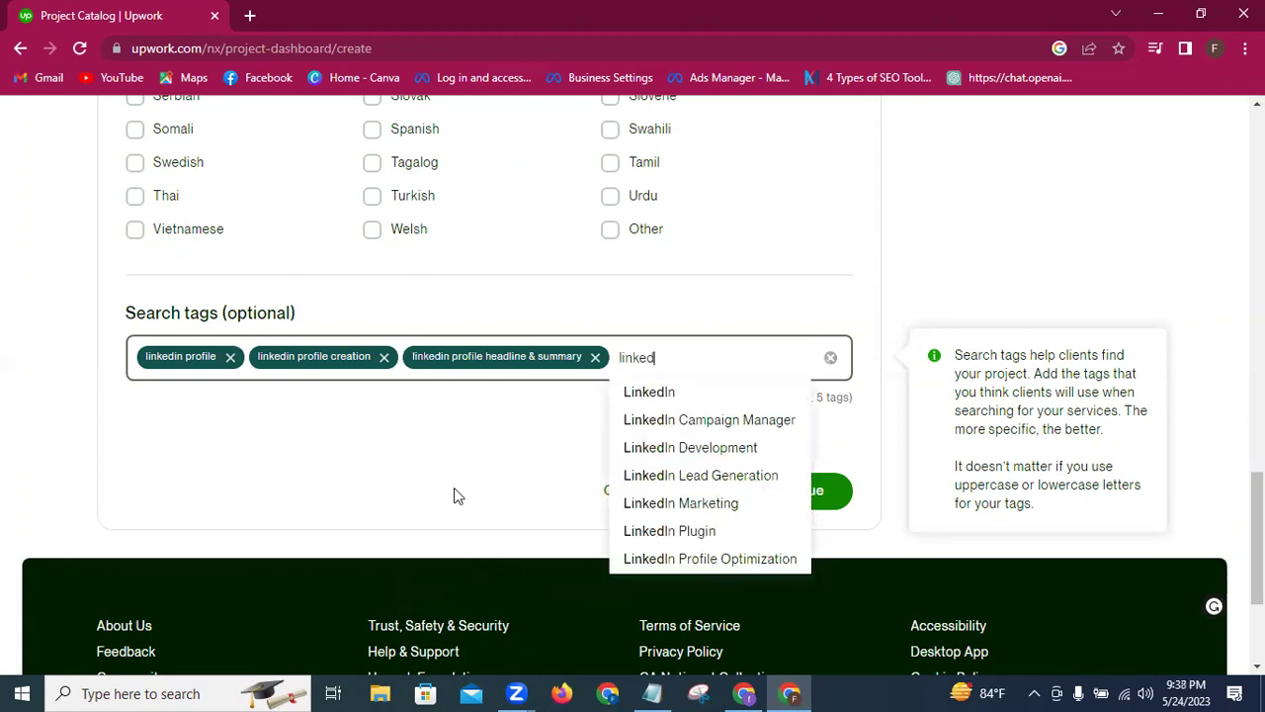
click(642, 560)
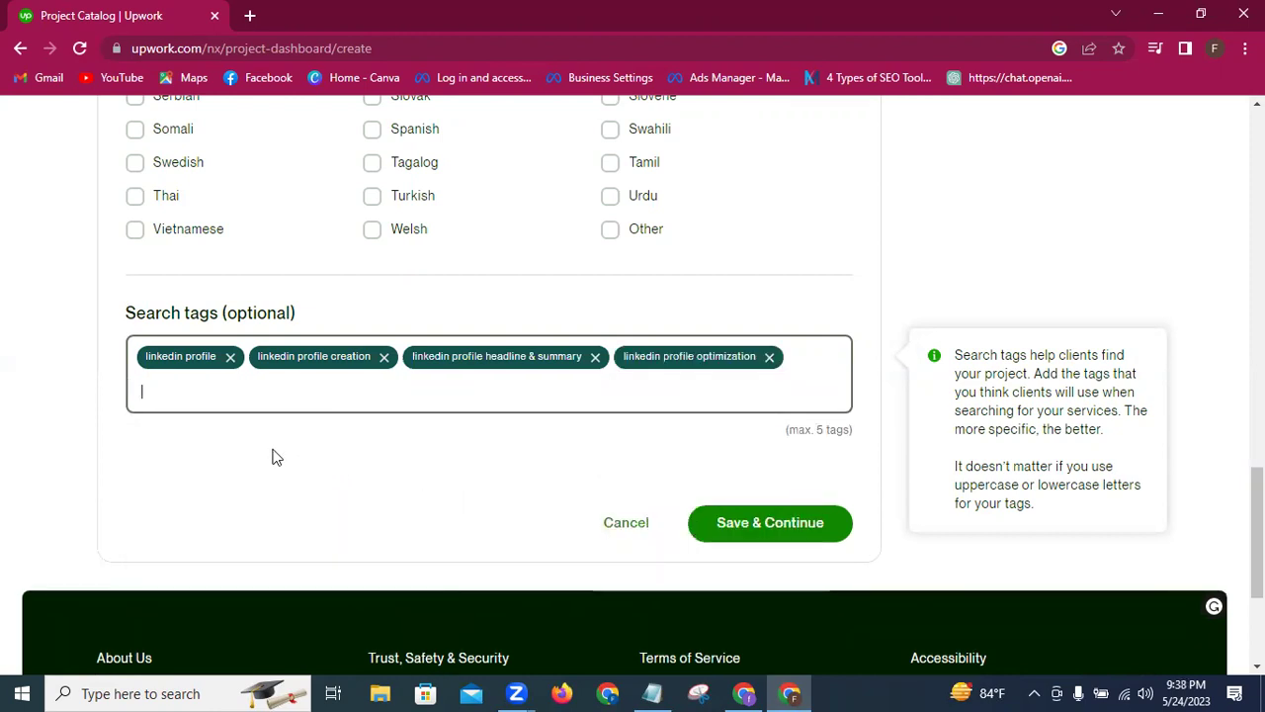
Step: Add LinkedIn Development as the fifth search tag and save the overview to continue to pricing
text(linked)
key(Escape)
text(in)
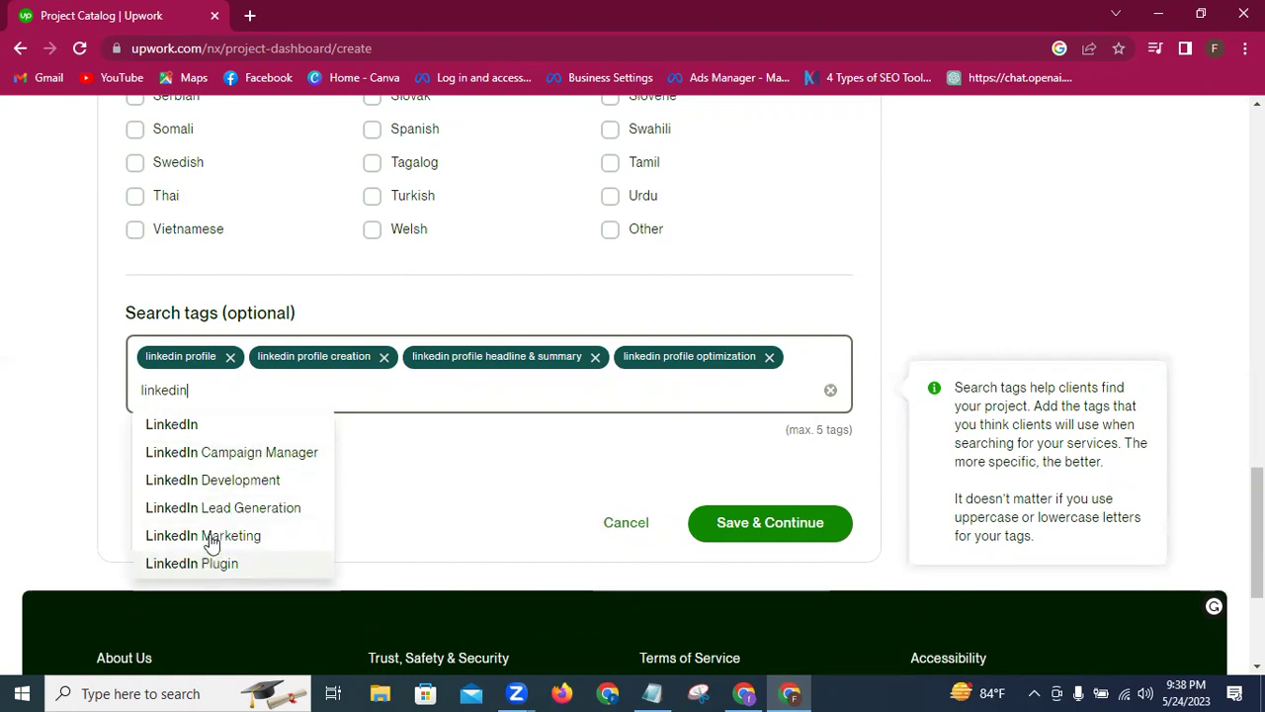
click(196, 483)
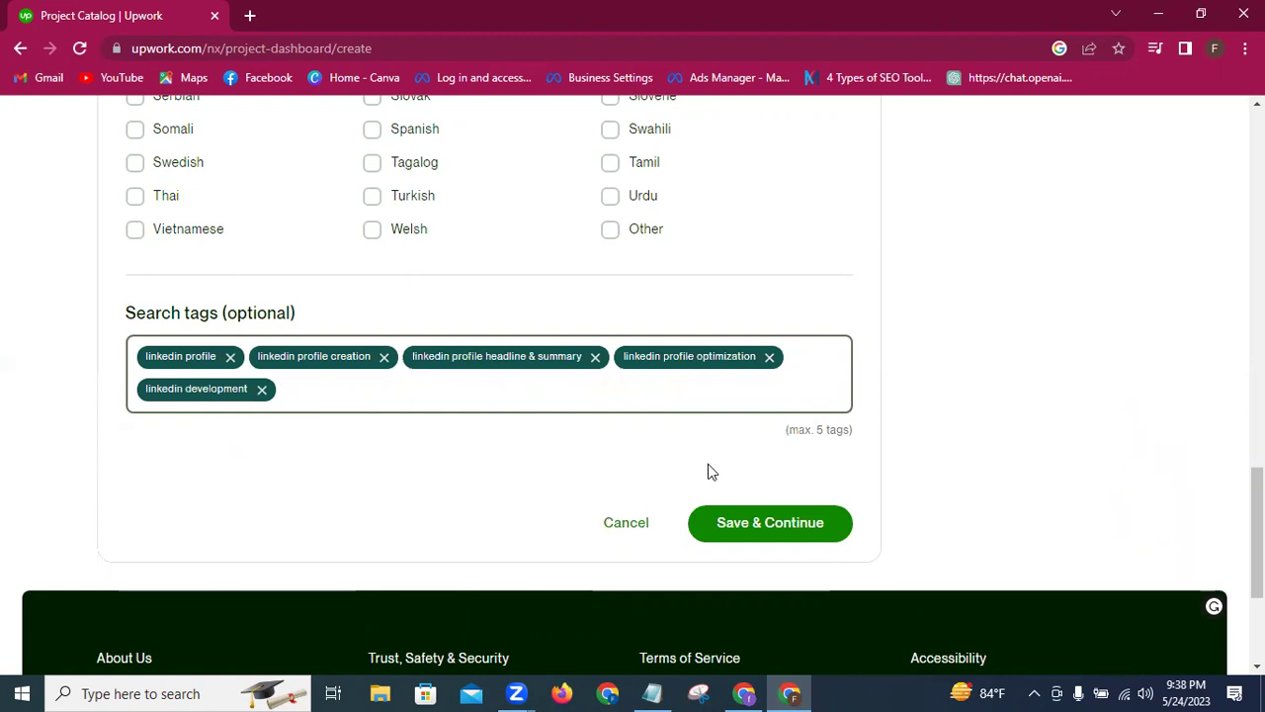
click(776, 529)
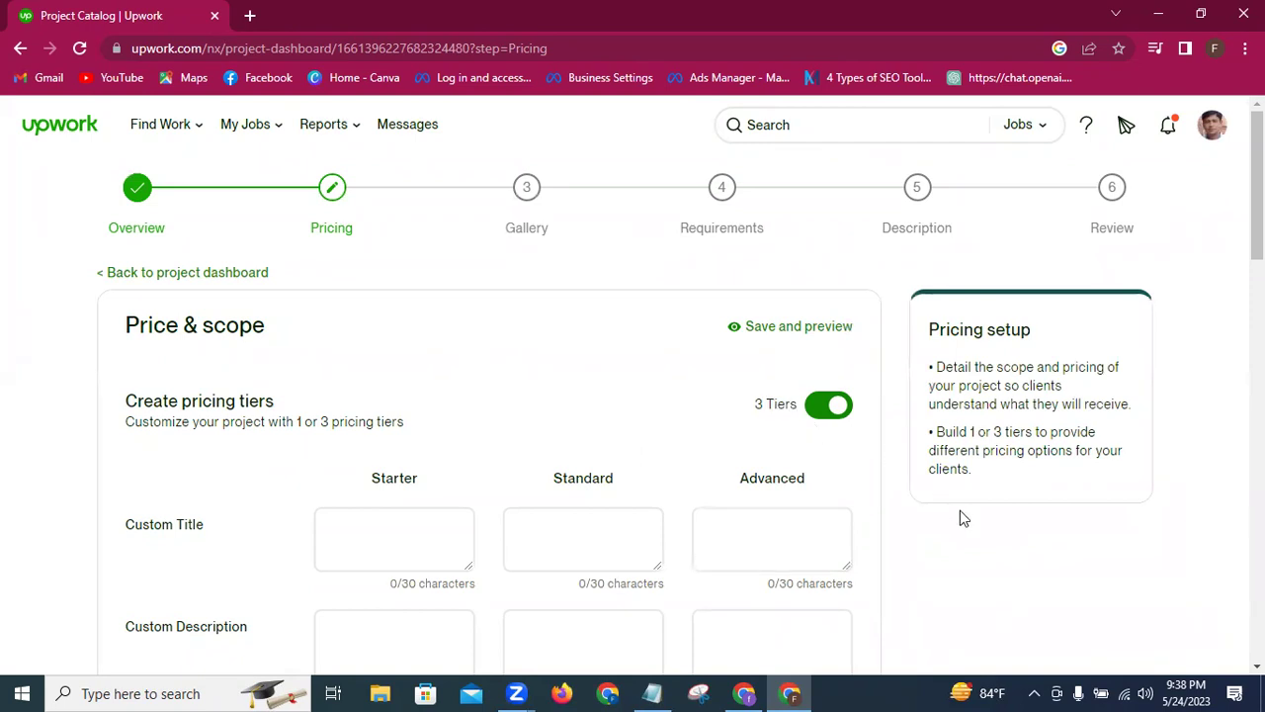
Step: Enter the custom tier titles Silver for Starter, Gold for Standard and Platinum for Advanced
scroll(964, 518, down, 1)
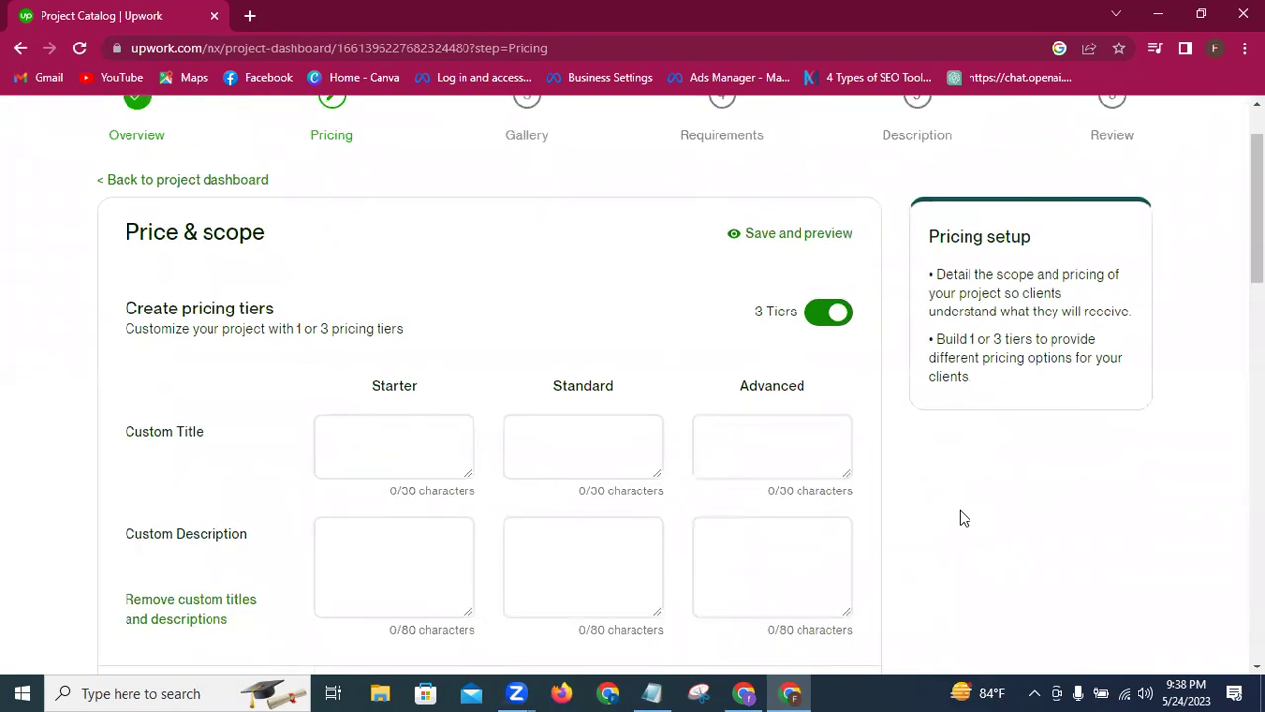
scroll(960, 511, down, 1)
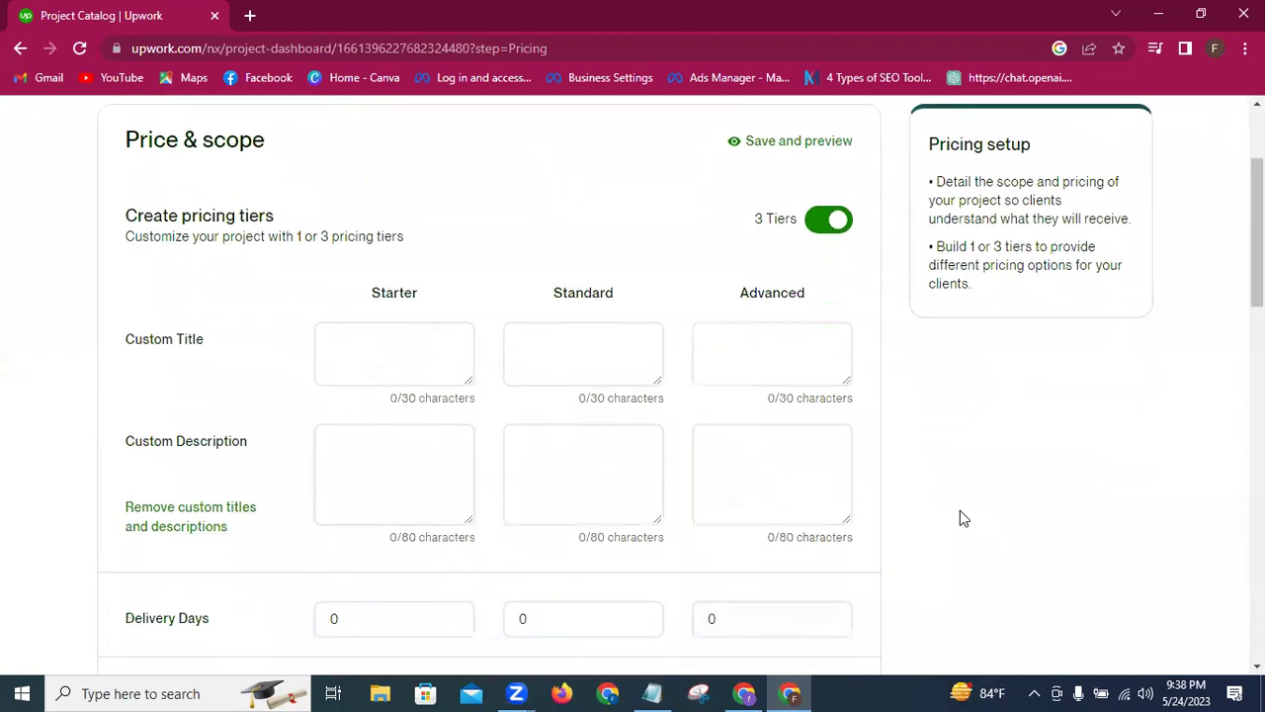
click(456, 334)
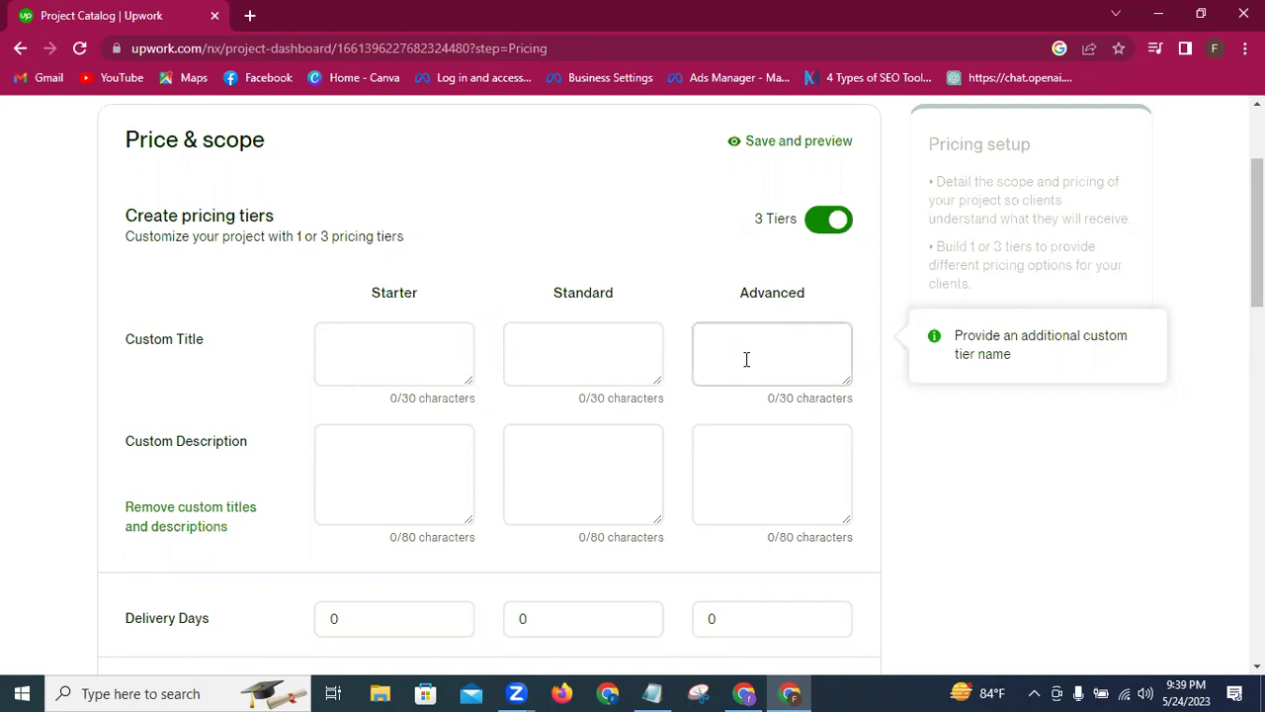
click(374, 350)
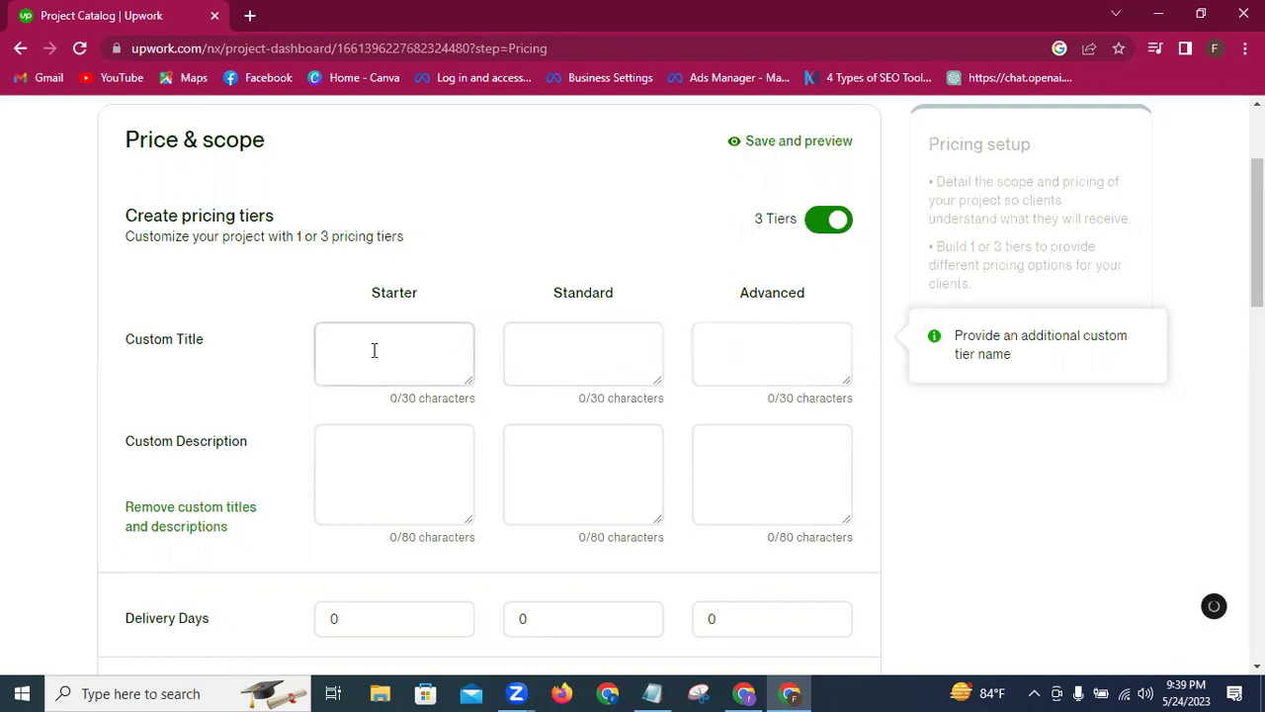
text(Silver)
click(566, 344)
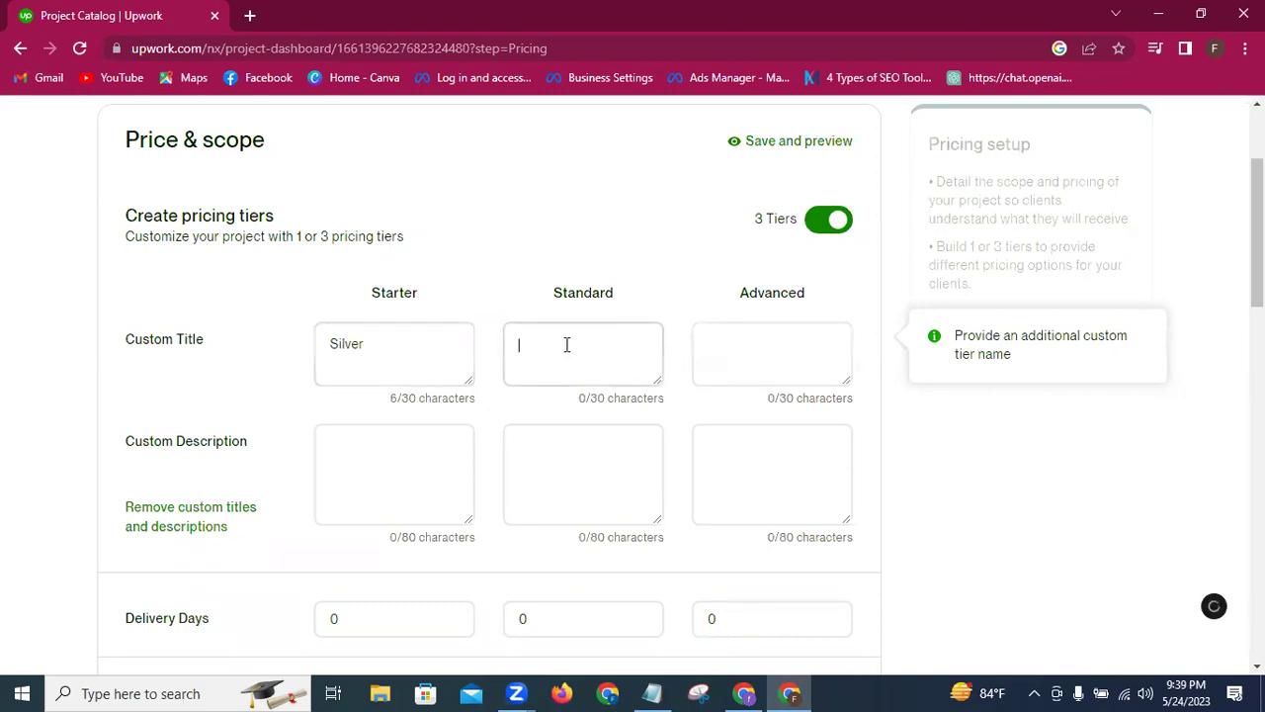
text(Gold)
click(742, 354)
text(Platinum)
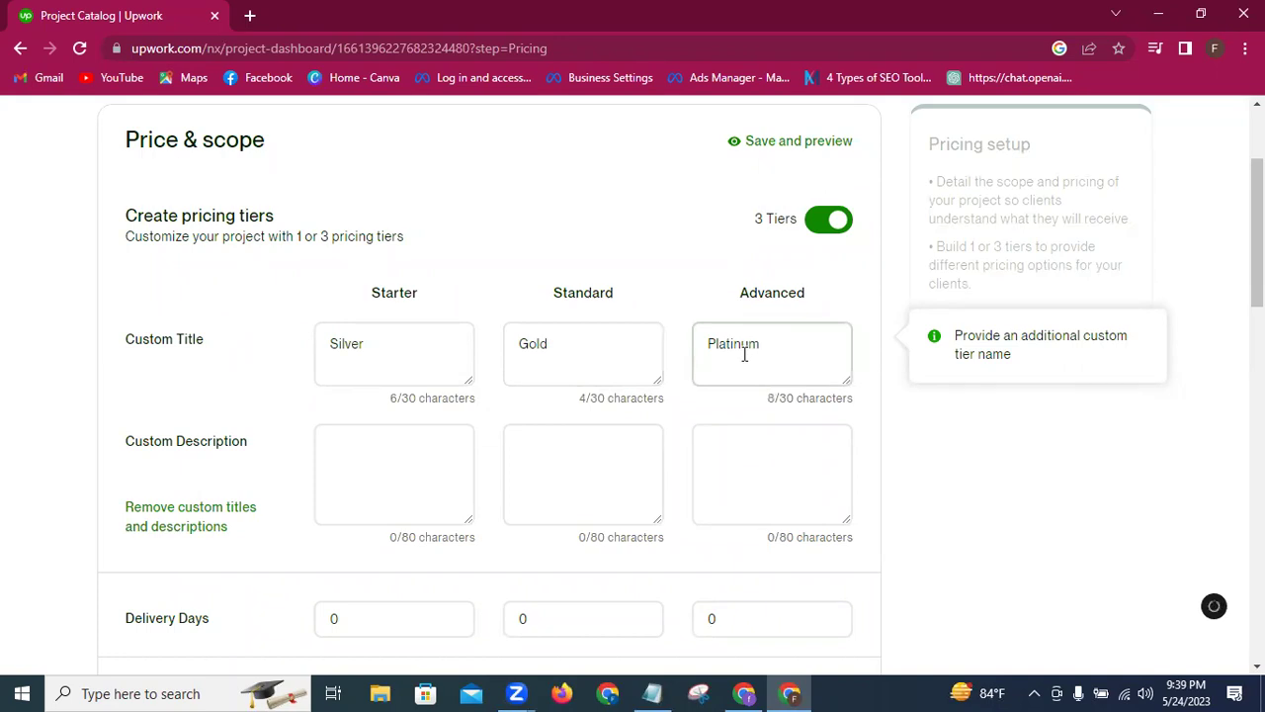
Step: Copy the Basic package text "Setup of the Linkedin profile plus full page optimization" from the Notepad notes into the Starter tier's custom description
click(365, 473)
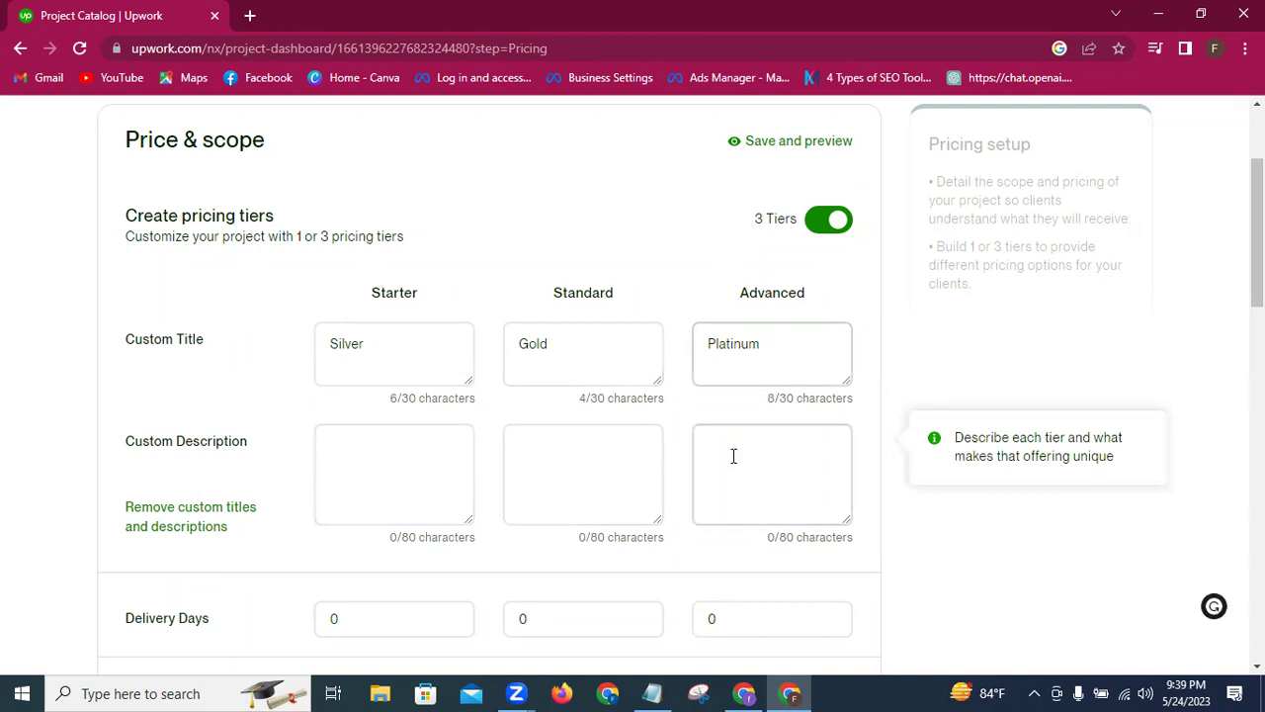
click(653, 692)
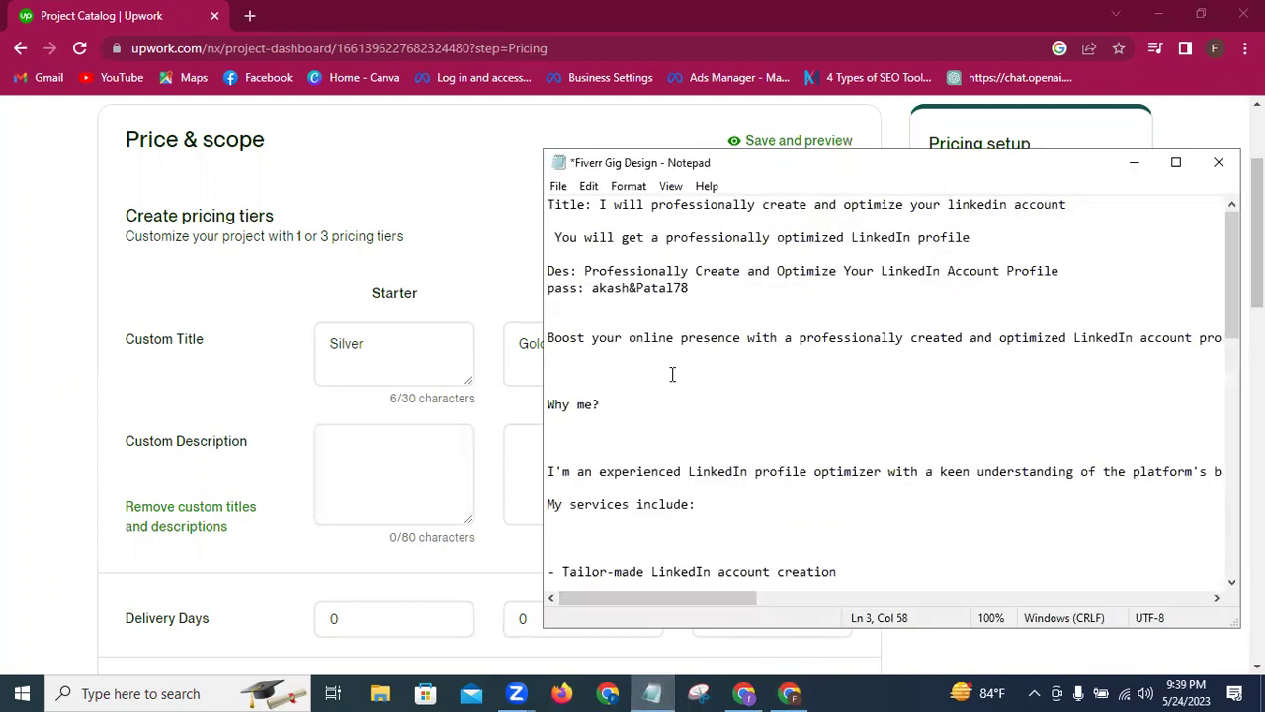
scroll(673, 374, down, 10)
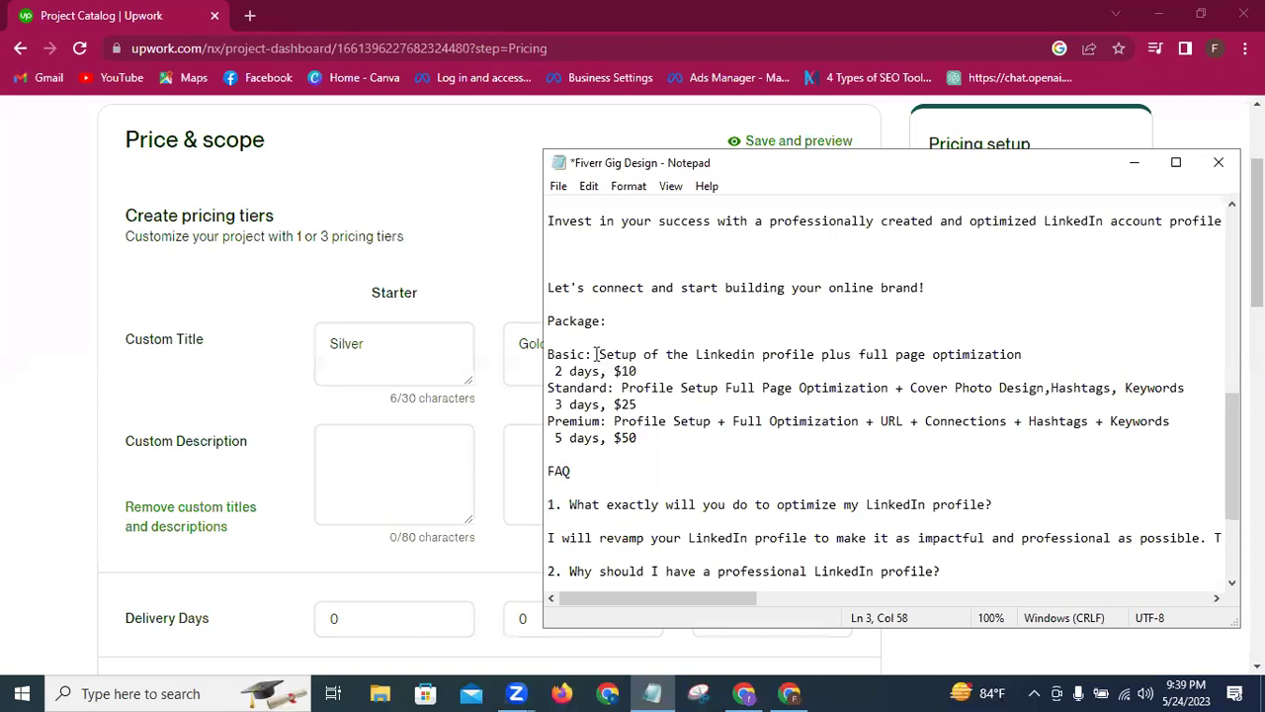
drag(599, 354, 1020, 352)
key(ctrl+c)
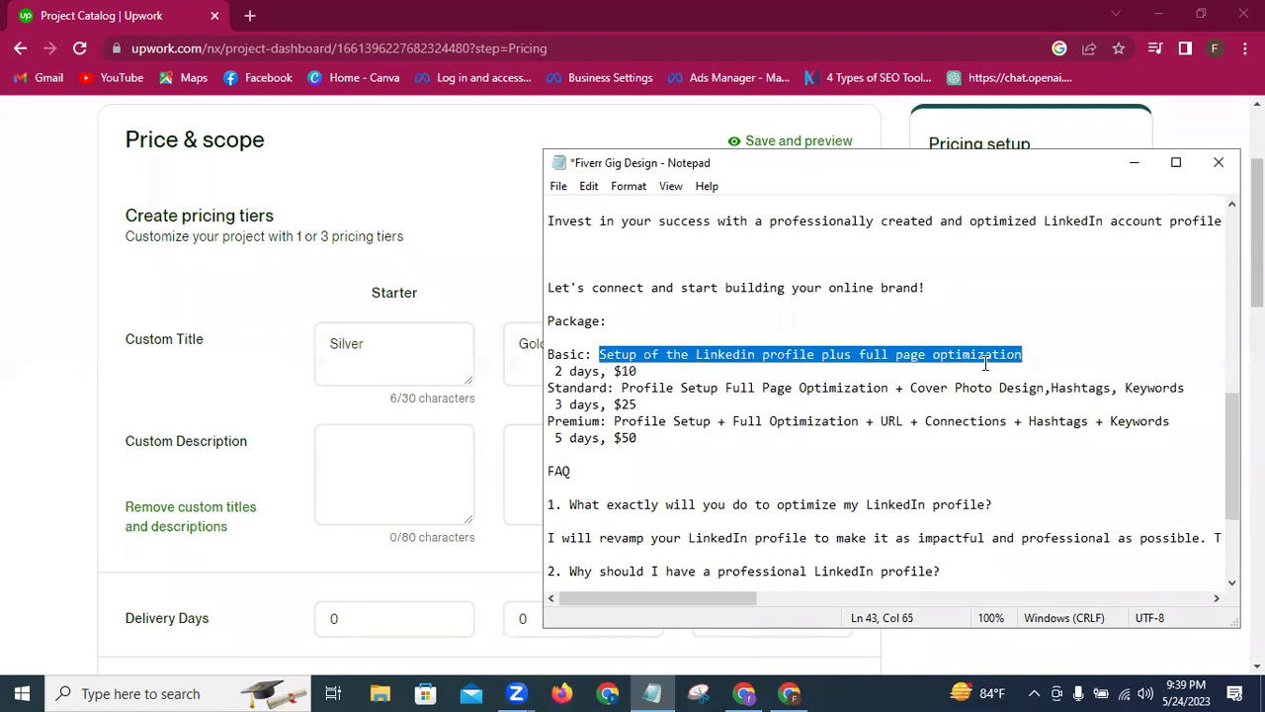
click(386, 455)
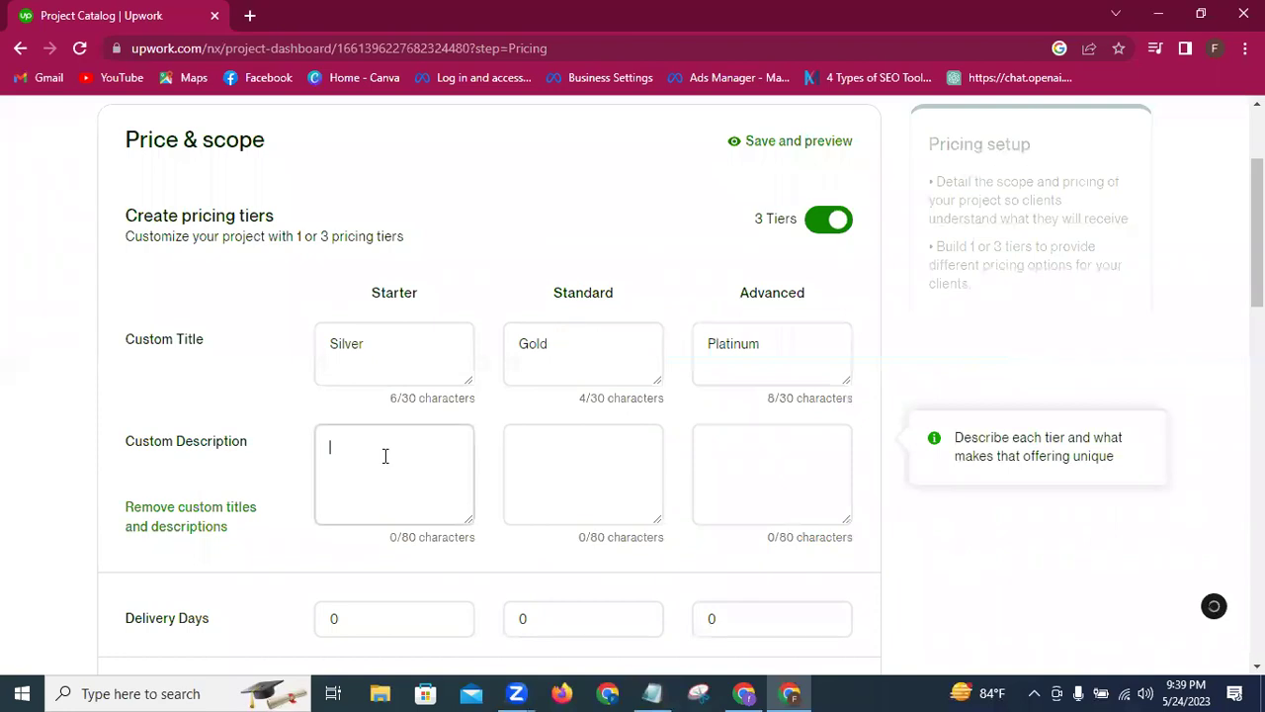
key(ctrl+v)
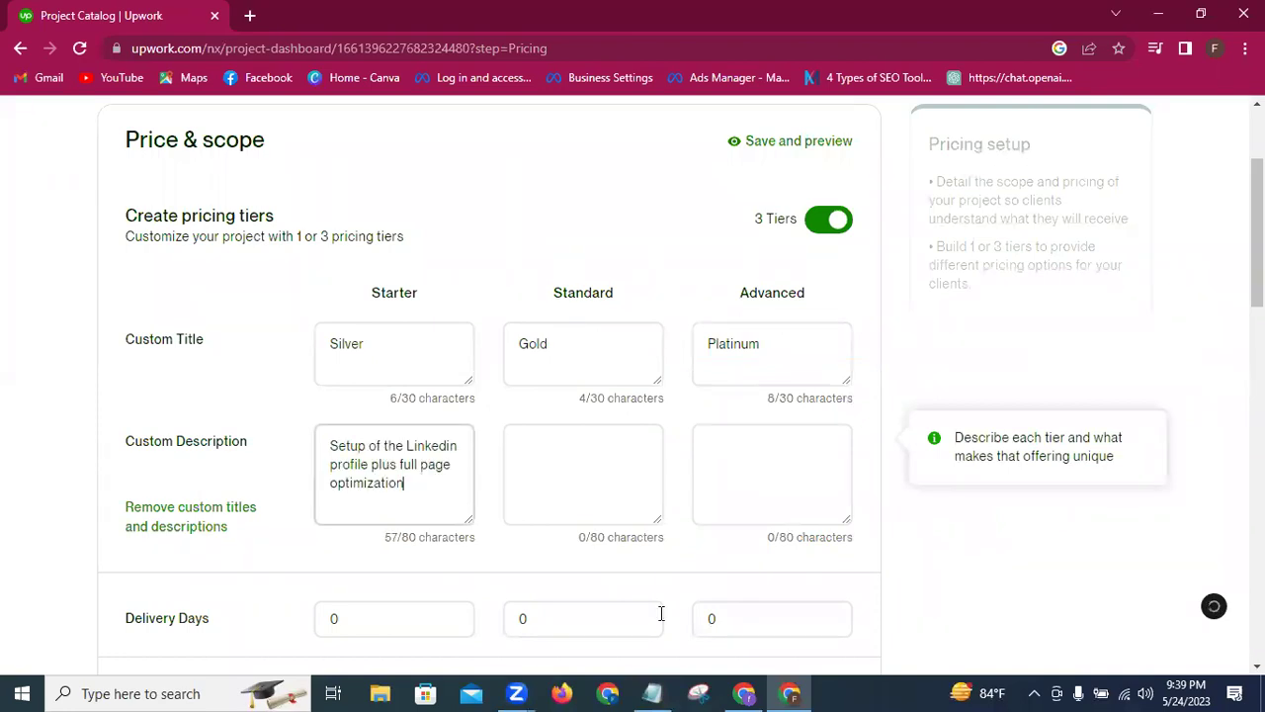
Step: Copy "Profile Setup Full Page Optimization + Cover Photo Design,Hashtags, Keywords" from the Notepad notes into the Standard tier's custom description
click(652, 693)
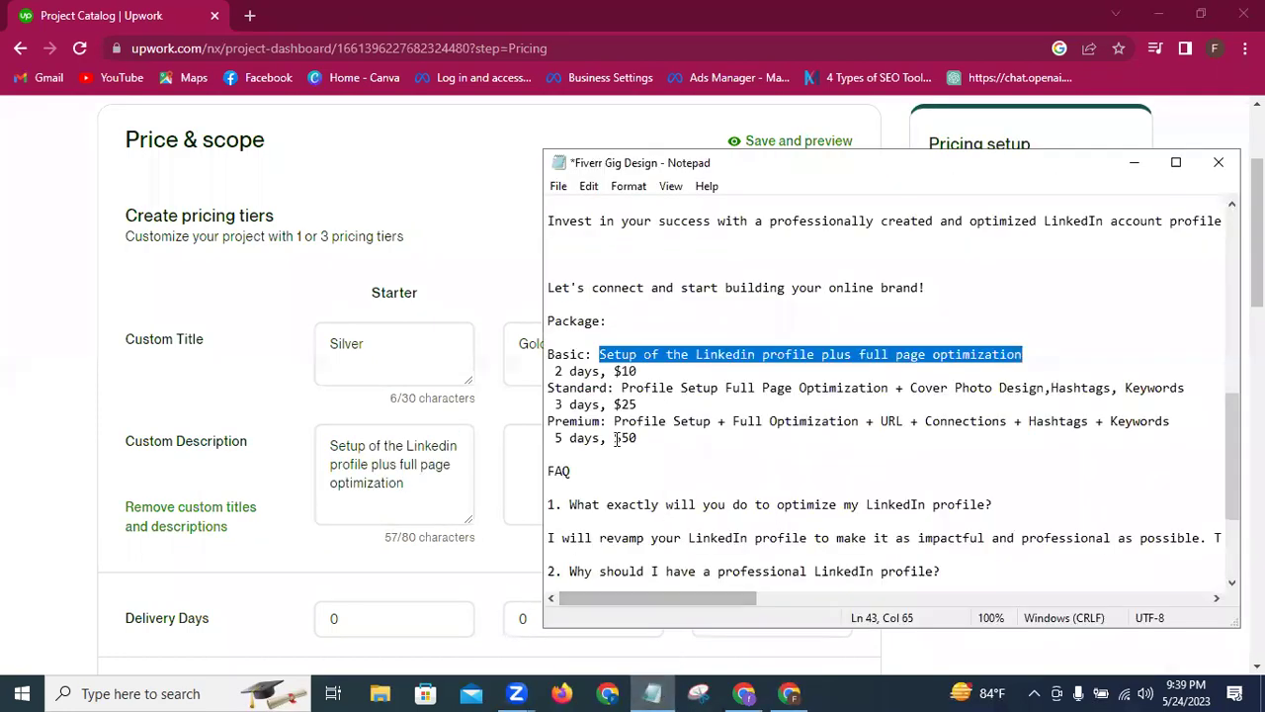
drag(621, 388, 1188, 388)
key(ctrl+c)
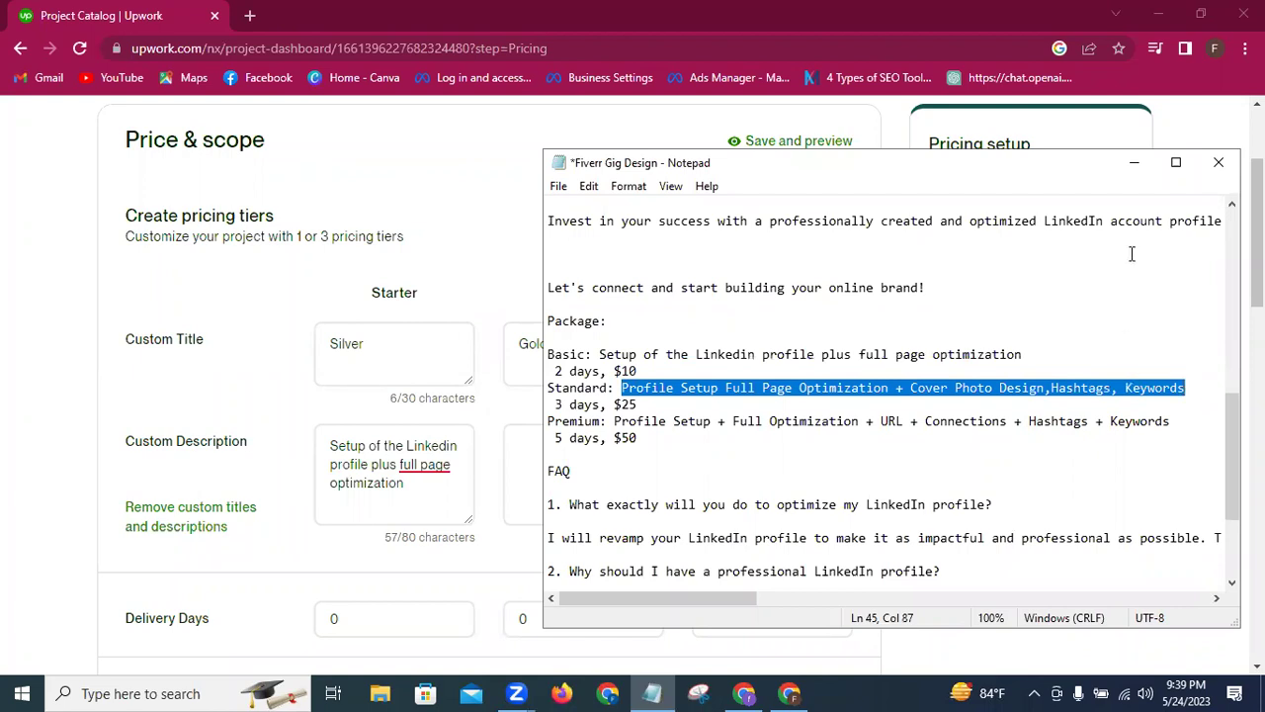
click(1139, 168)
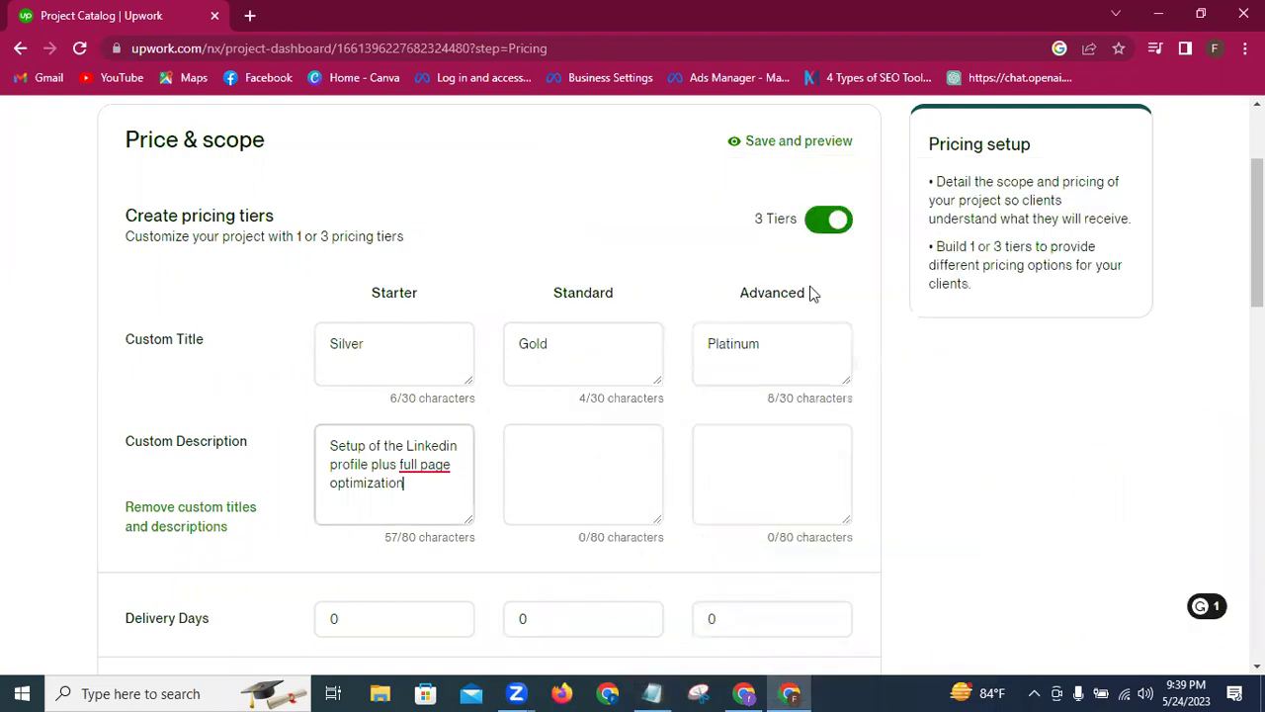
click(524, 450)
key(ctrl+v)
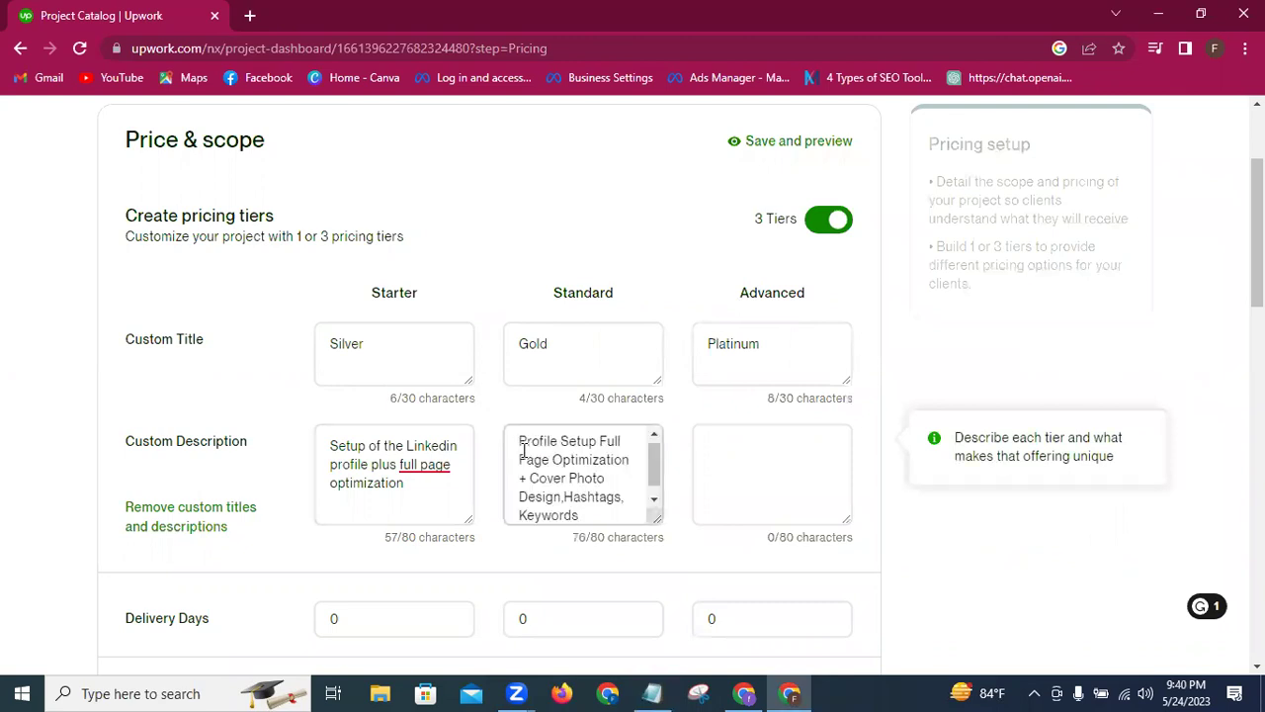
Step: Accept the Grammarly corrections "full-page" in the Starter description and the space before "Hashtags" in the Standard description
click(416, 467)
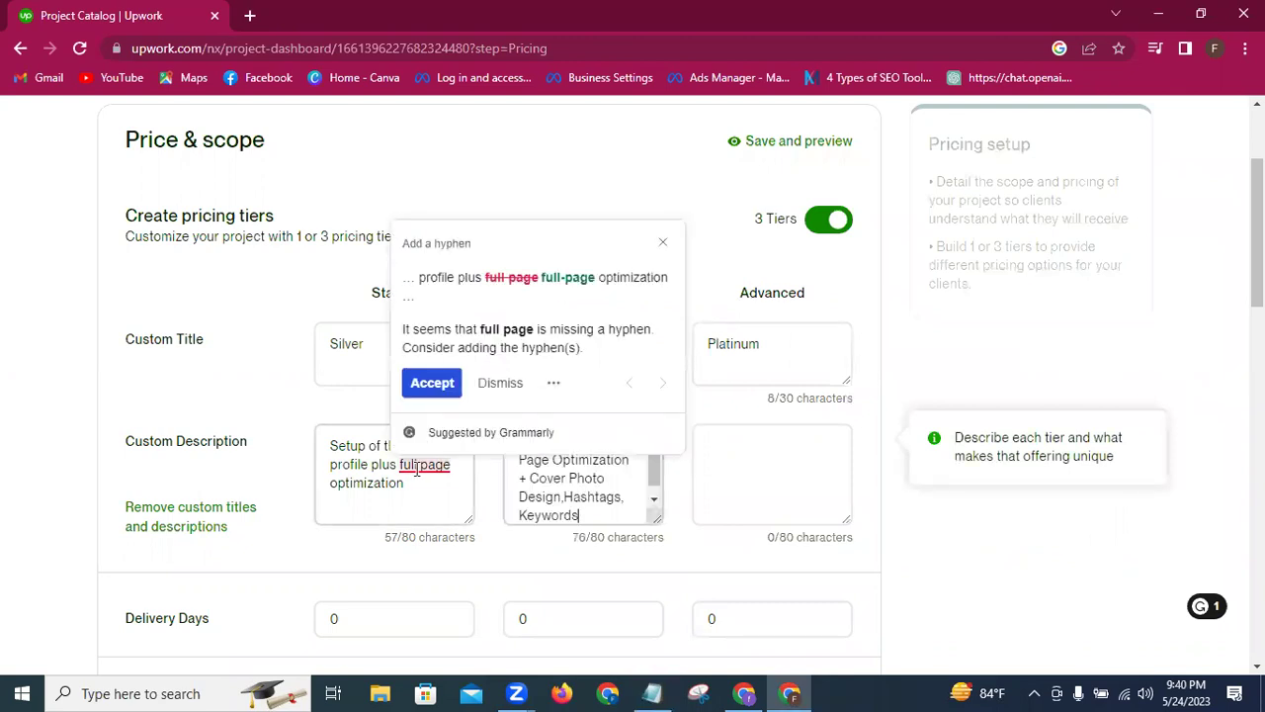
click(435, 384)
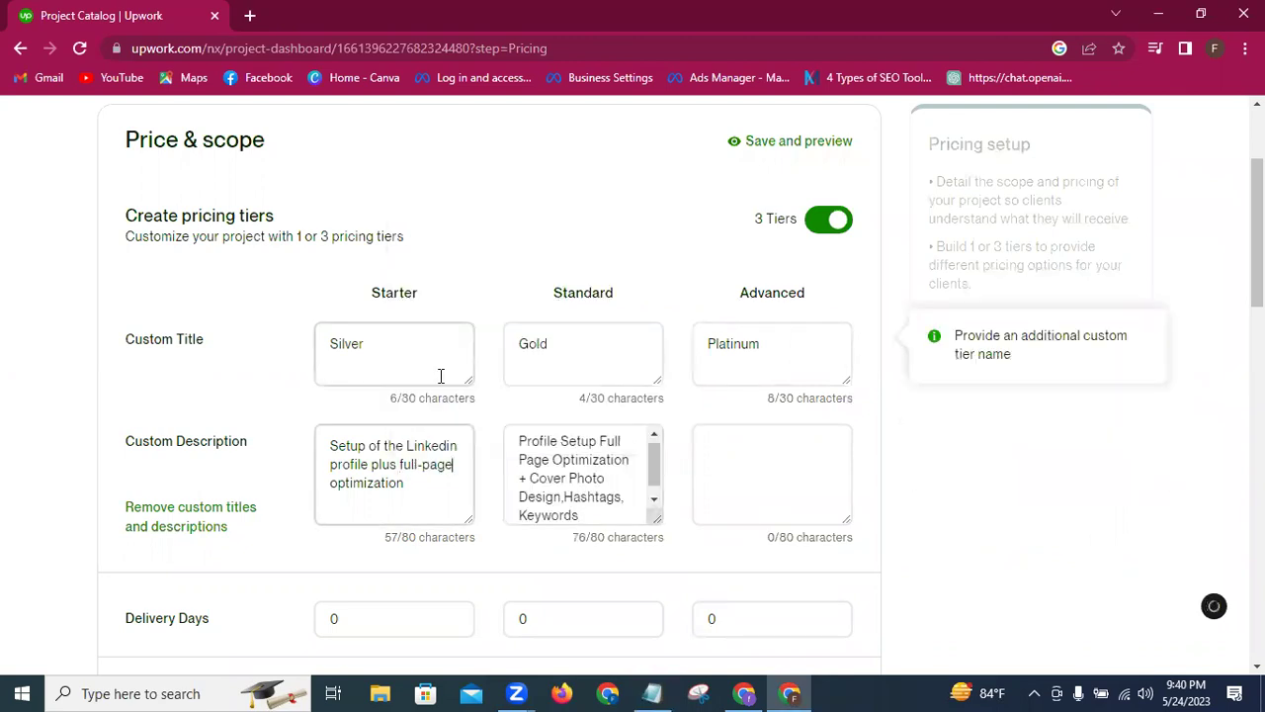
click(598, 497)
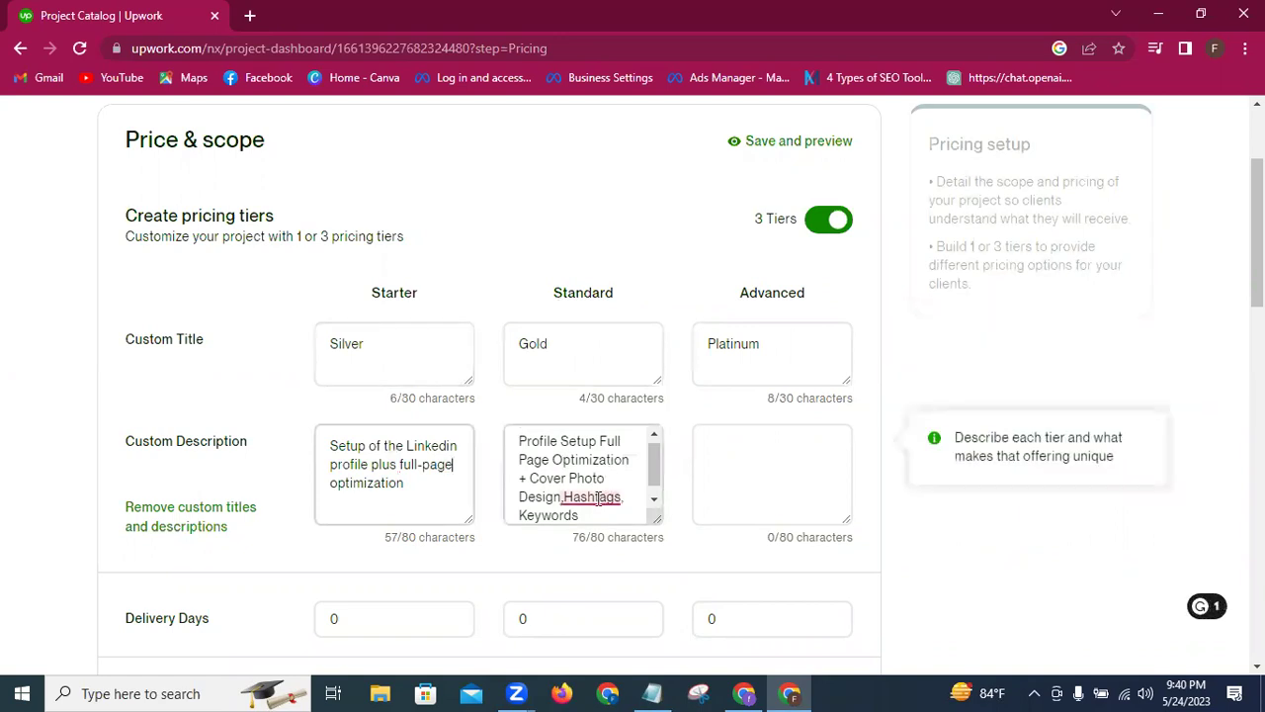
click(587, 415)
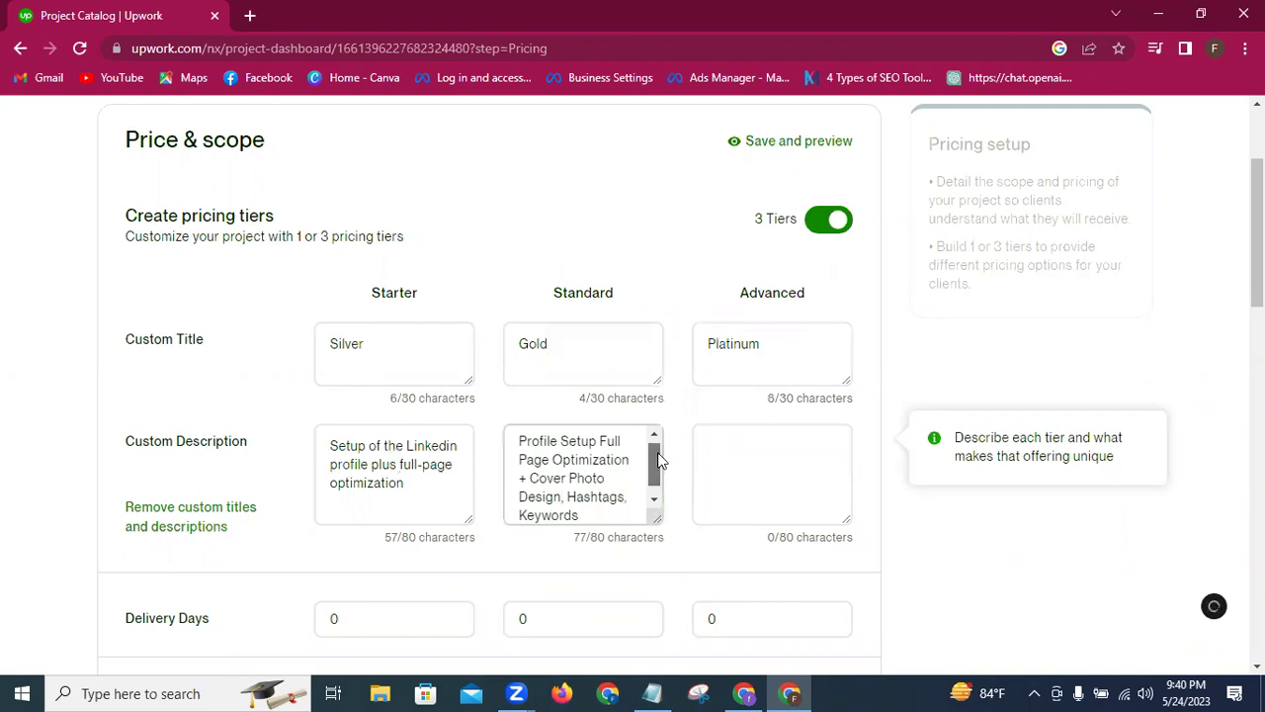
scroll(655, 480, down, 1)
scroll(655, 474, up, 1)
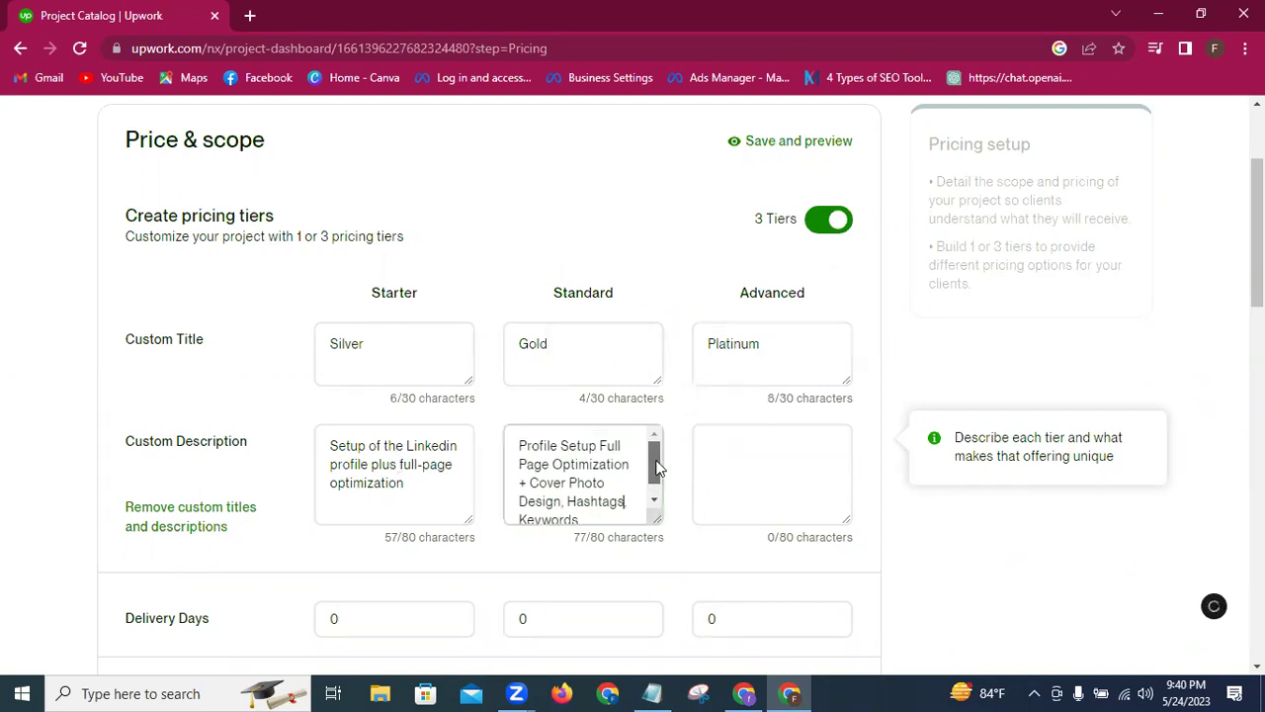
Step: Copy "Profile Setup + Full Optimization + URL + Connections + Hashtags + Keywords" from the Notepad notes into the Advanced tier's custom description
click(653, 692)
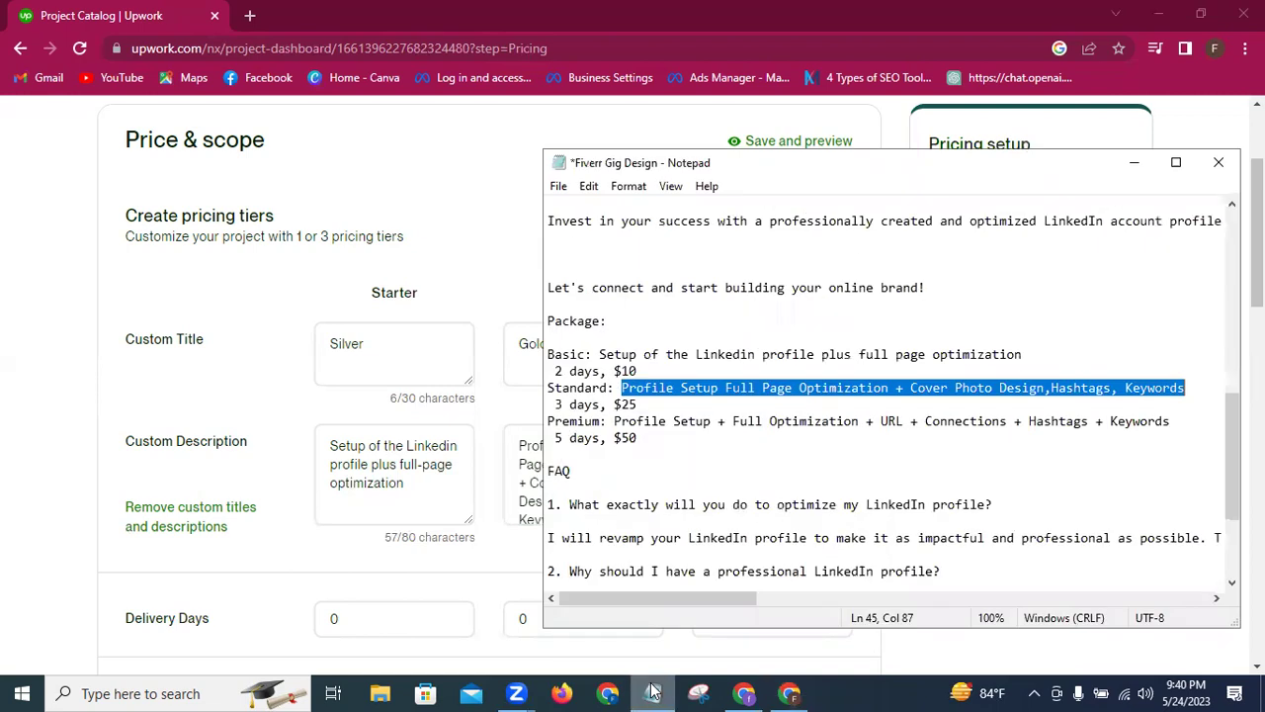
click(615, 421)
drag(615, 421, 1071, 442)
drag(1159, 427, 1172, 423)
key(ctrl+c)
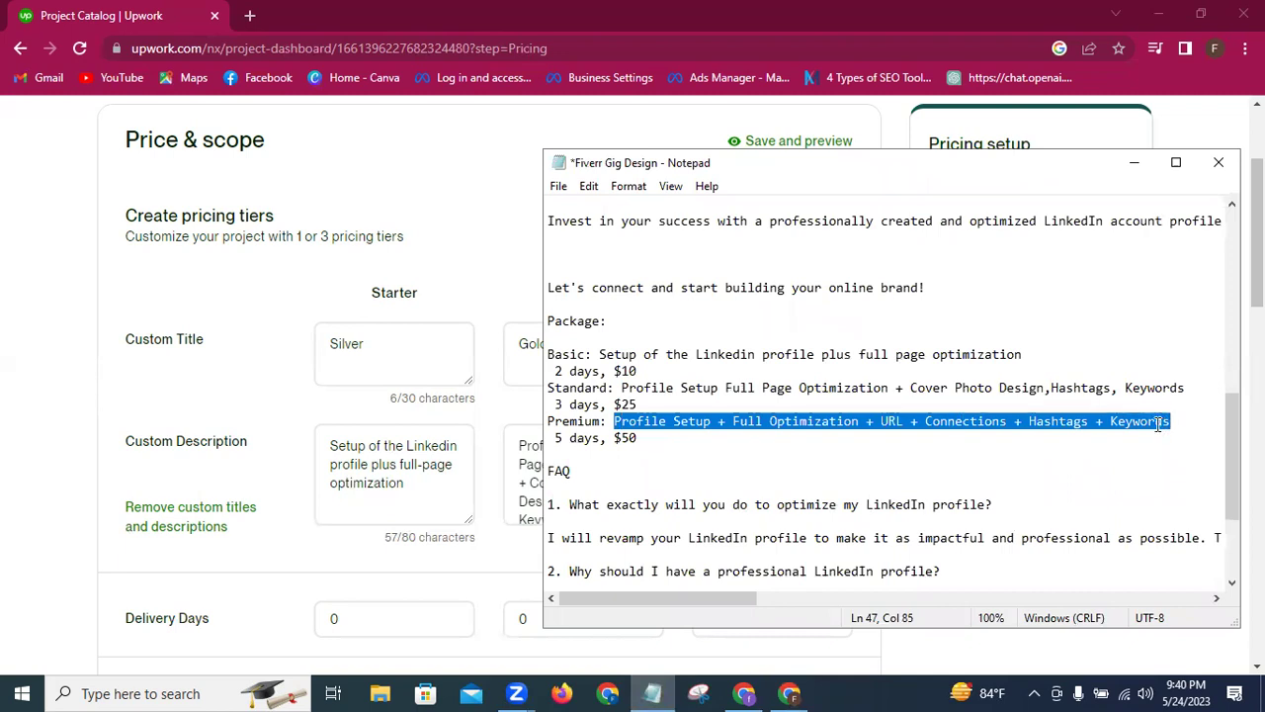
click(1134, 172)
click(743, 454)
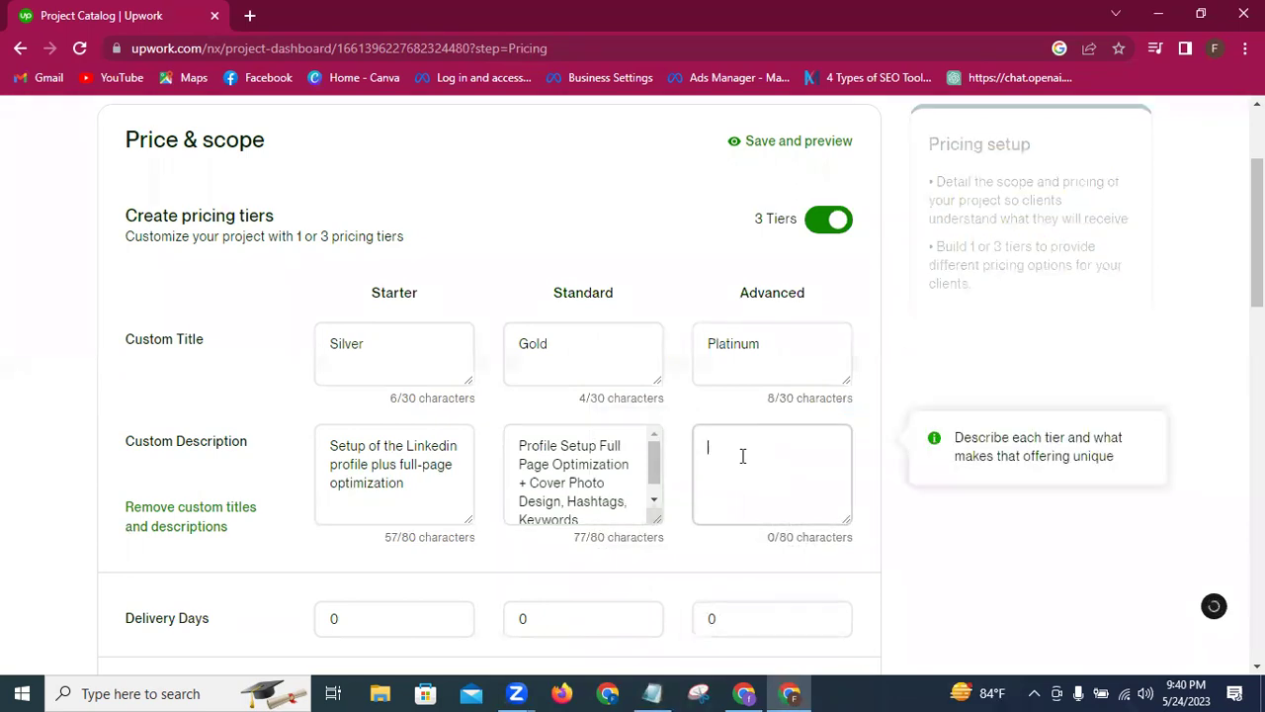
key(ctrl+v)
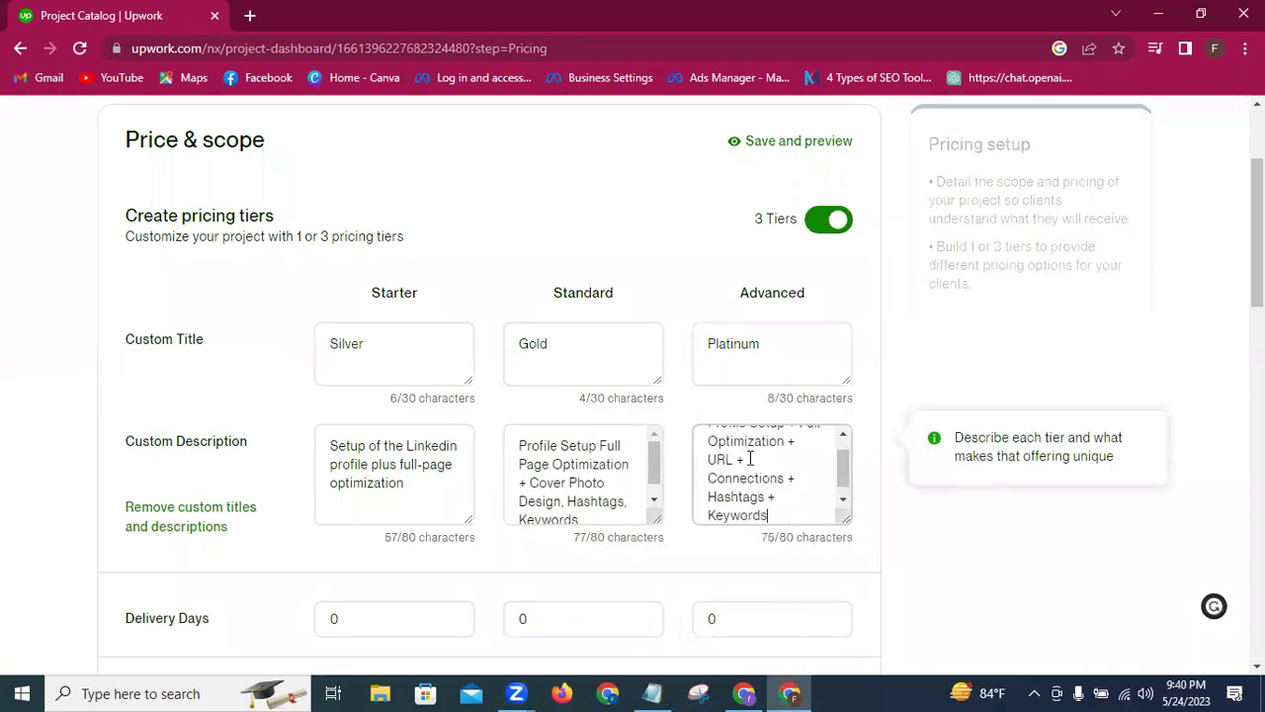
mouse_move(845, 473)
mouse_down()
mouse_move(846, 485)
mouse_move(842, 460)
mouse_up()
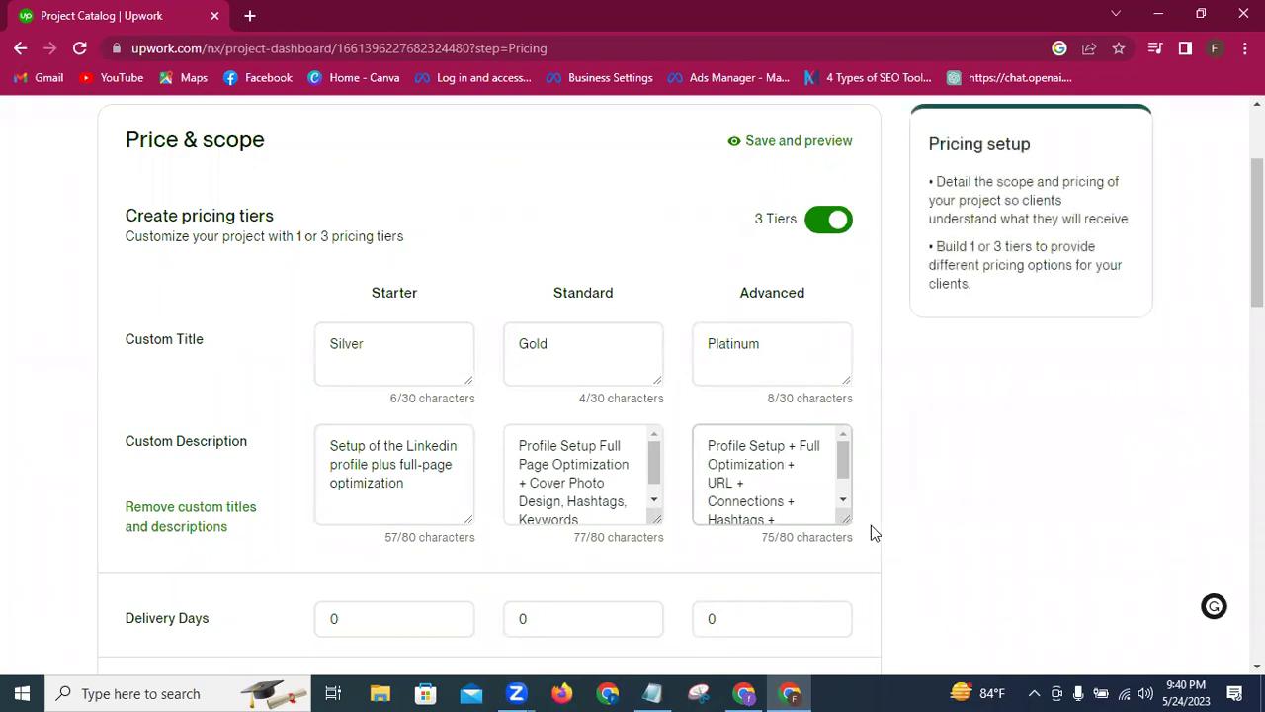
Step: Set the delivery days to 2 for Starter, 3 for Standard and 5 for Advanced
scroll(871, 525, down, 1)
scroll(871, 525, down, 1)
scroll(873, 533, down, 1)
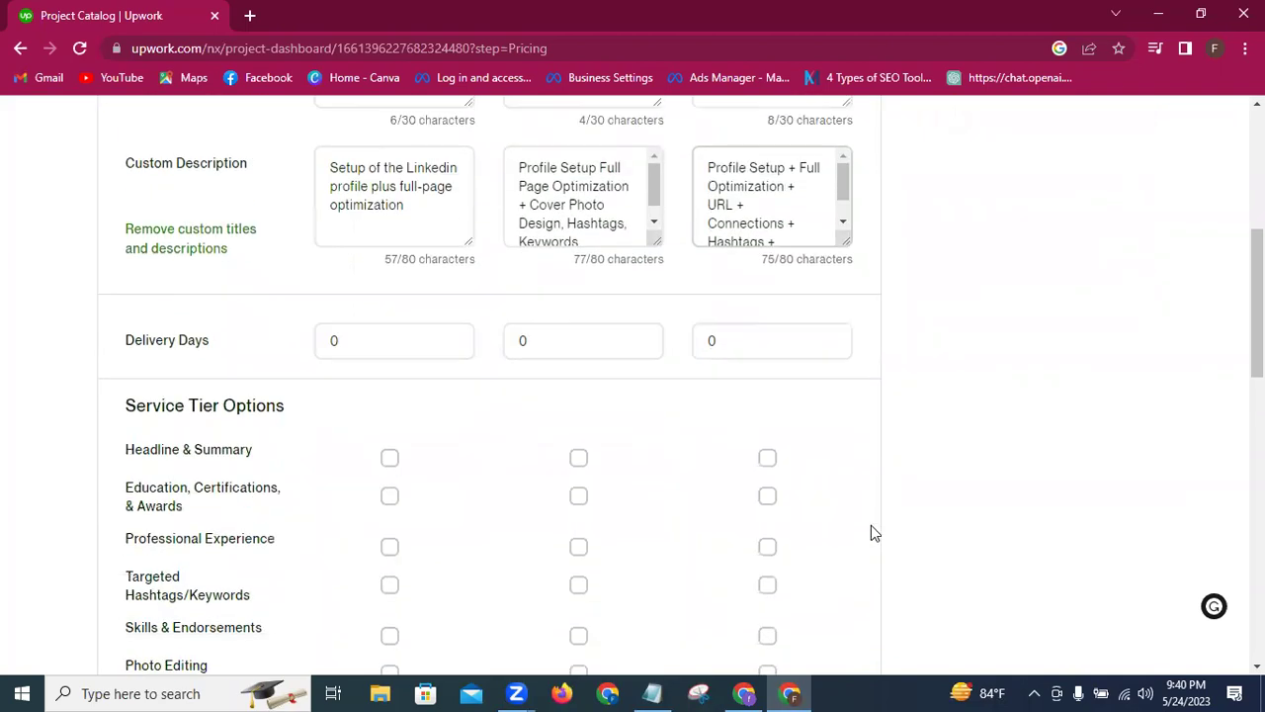
scroll(872, 533, down, 1)
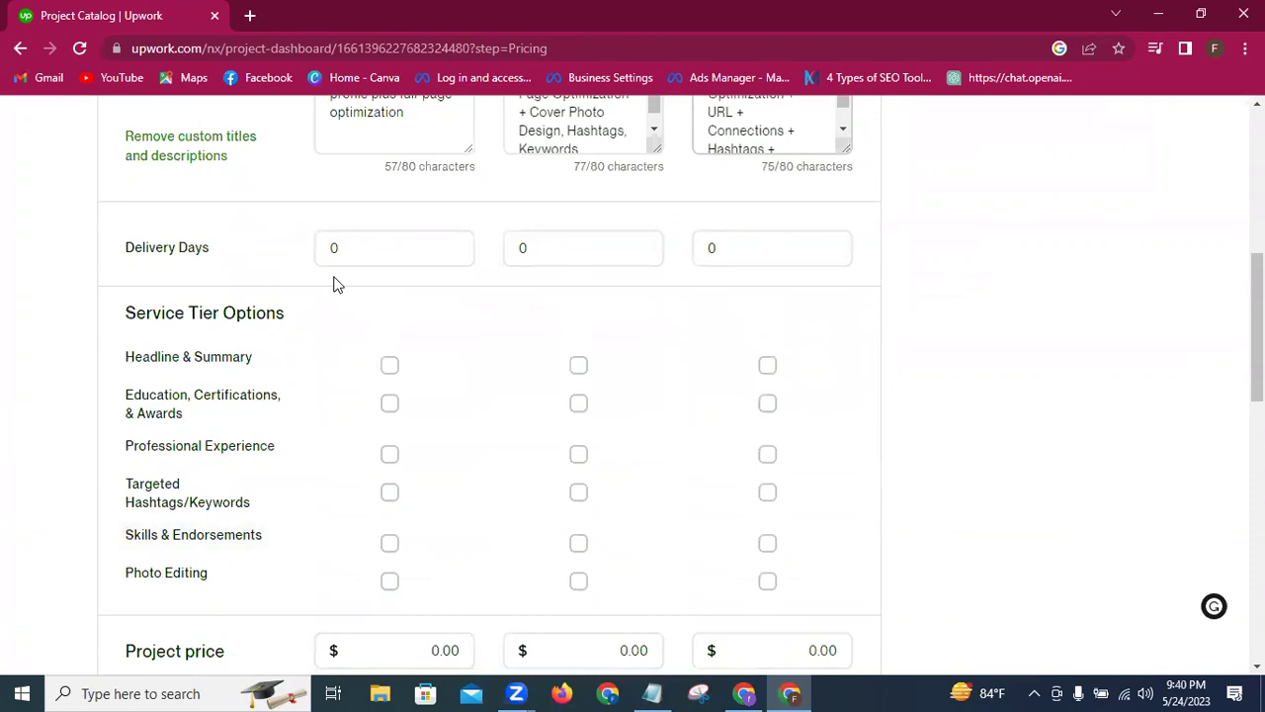
double_click(433, 247)
text(2)
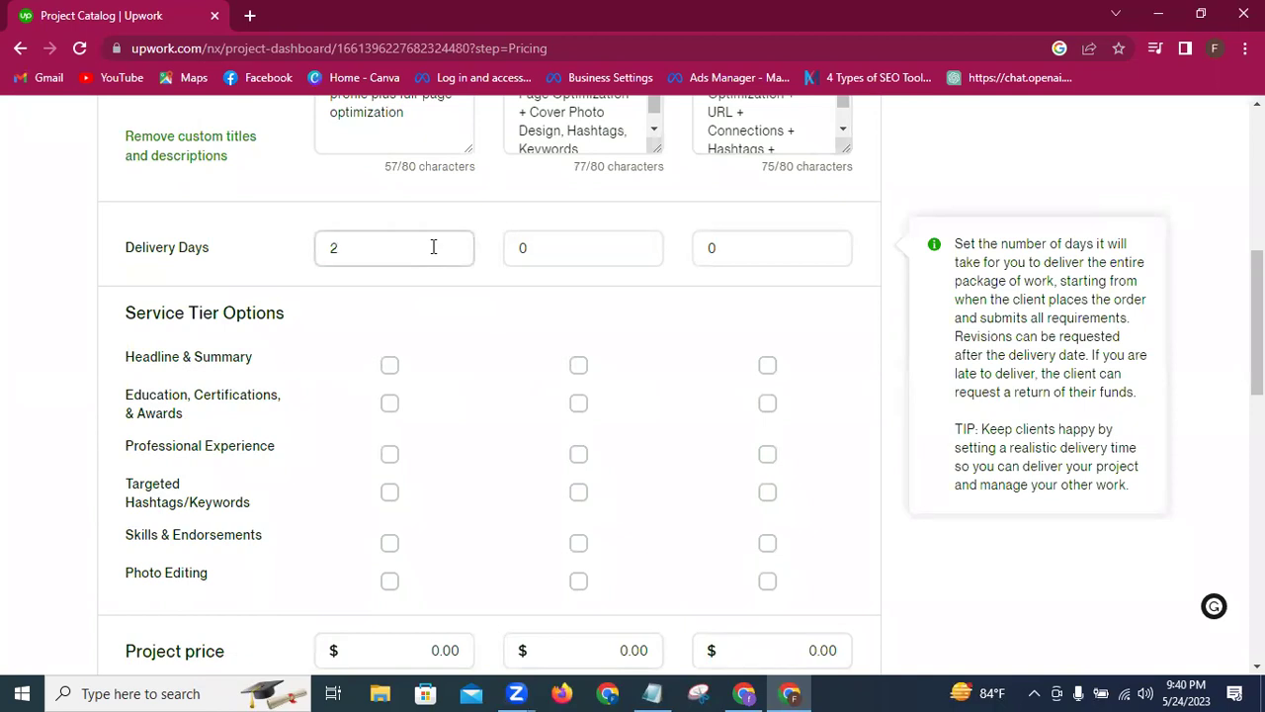
double_click(549, 242)
text(3)
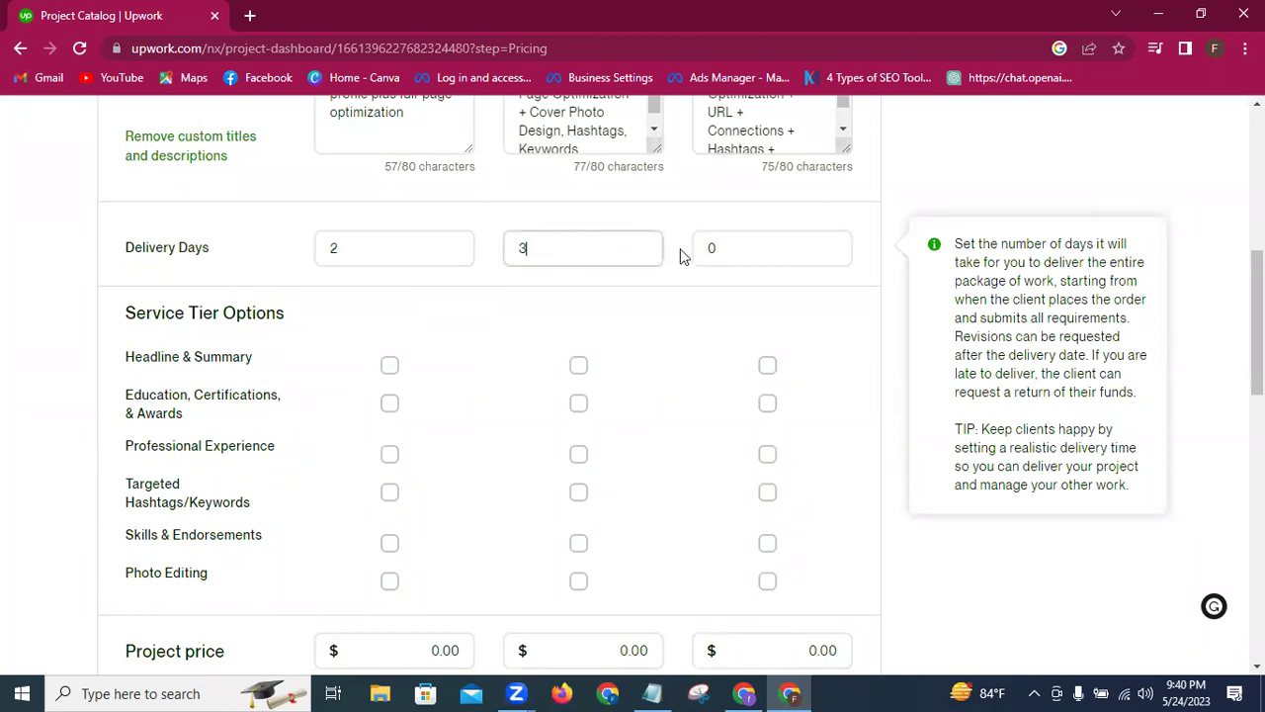
double_click(716, 245)
text(5)
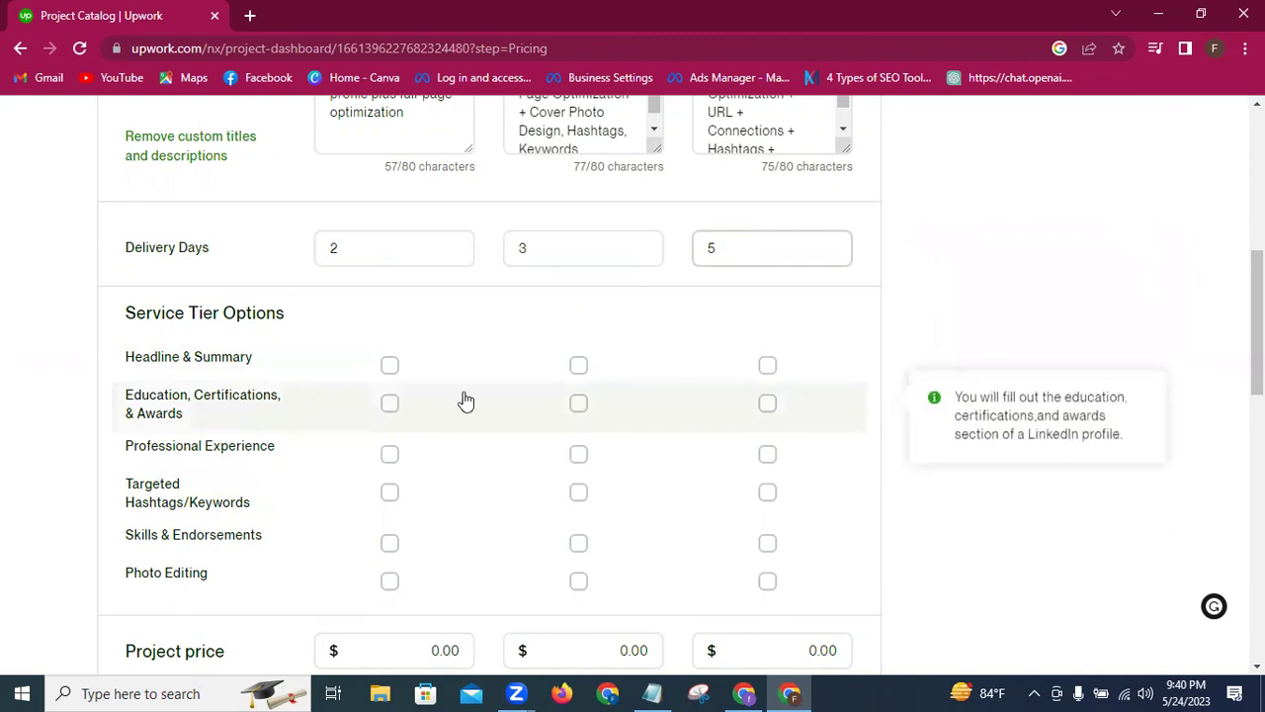
Step: Include Headline & Summary and Education, Certifications, & Awards in all three tiers, and Professional Experience in Standard and Advanced only
scroll(788, 342, down, 1)
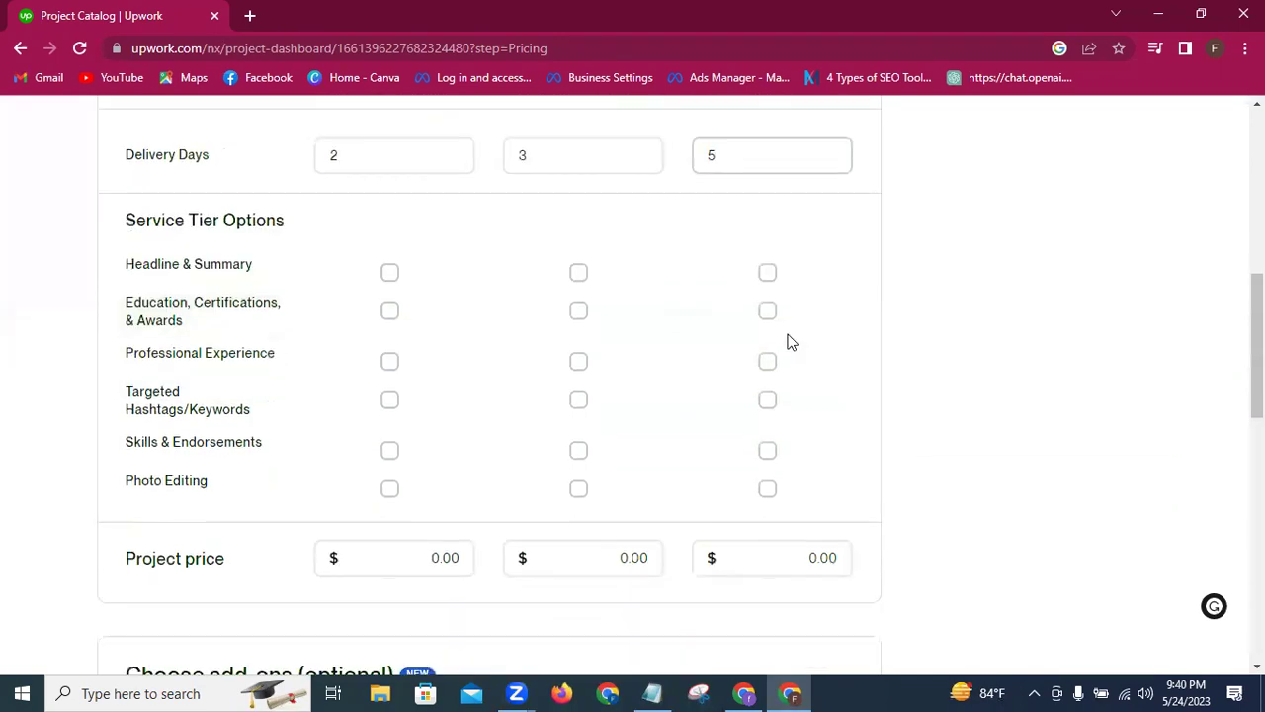
click(387, 278)
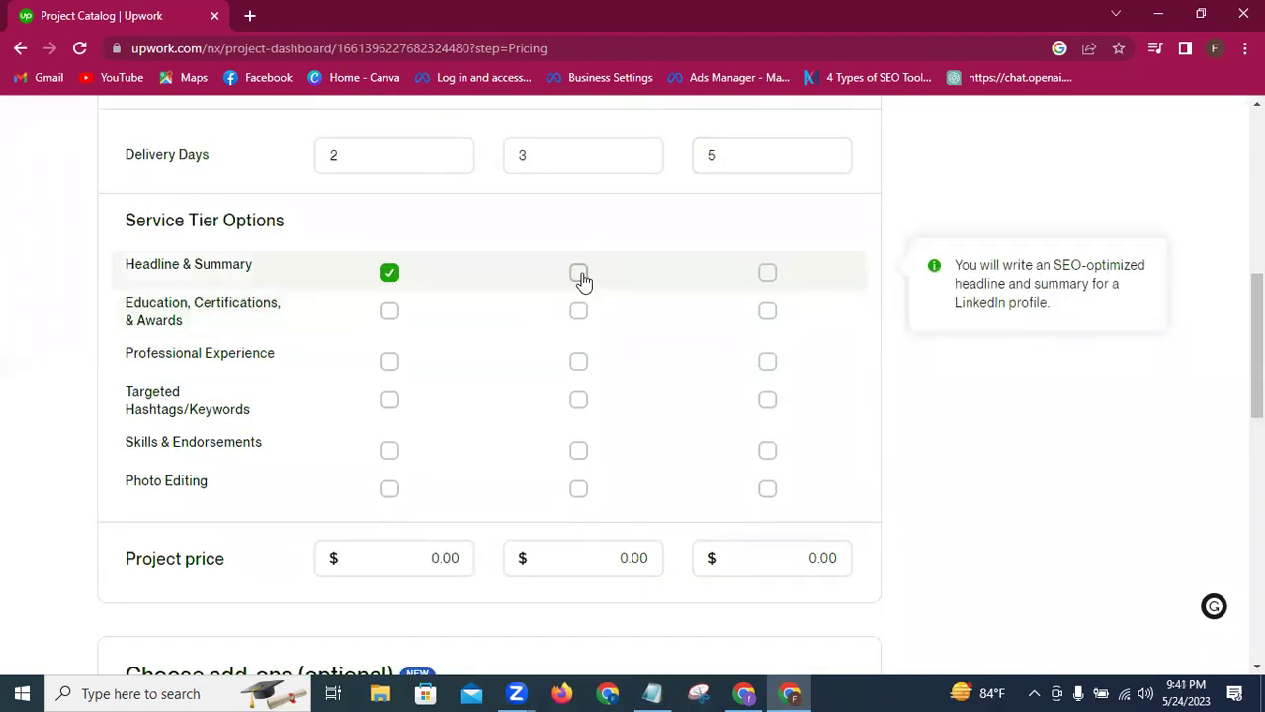
click(580, 274)
click(768, 277)
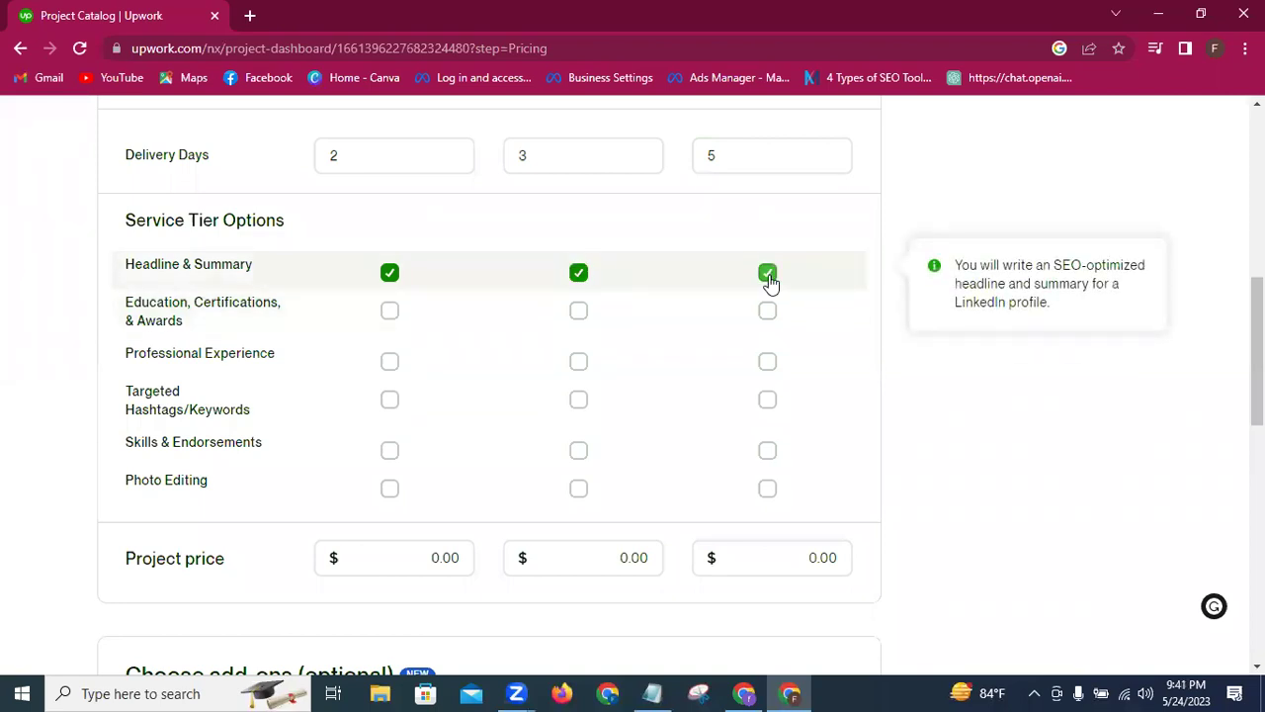
click(579, 313)
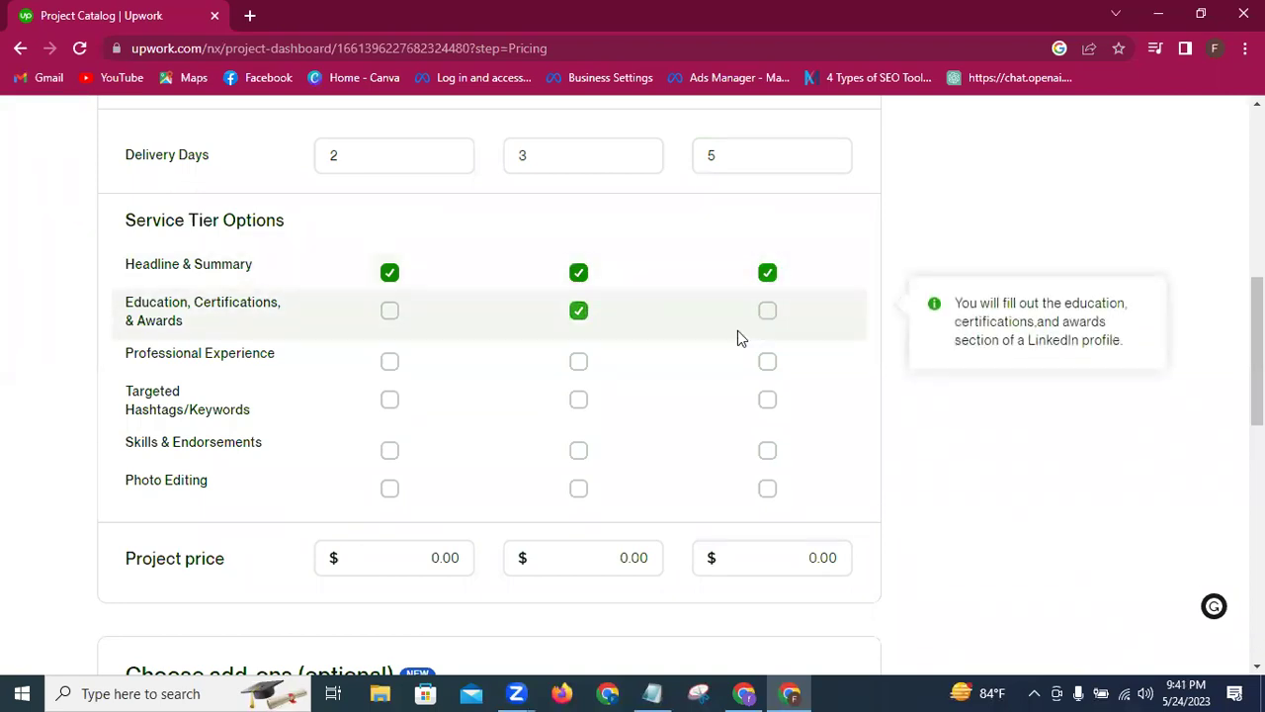
click(768, 314)
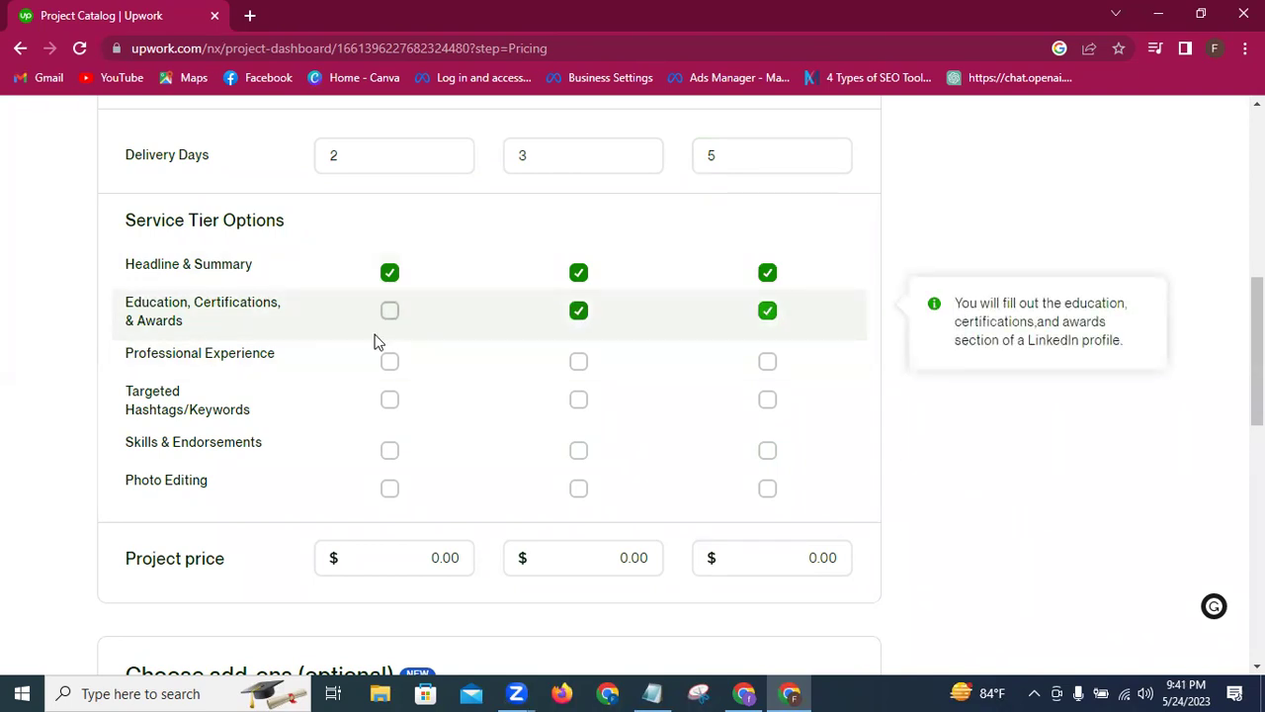
click(768, 366)
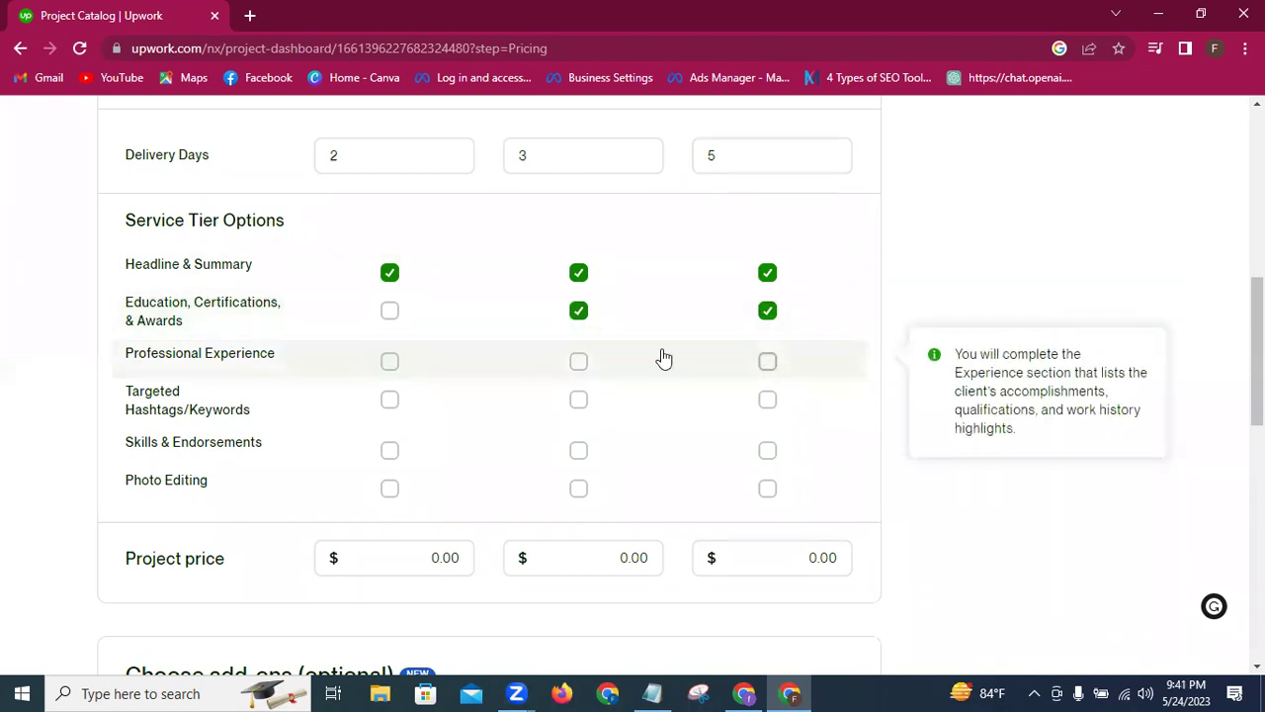
click(580, 363)
click(392, 315)
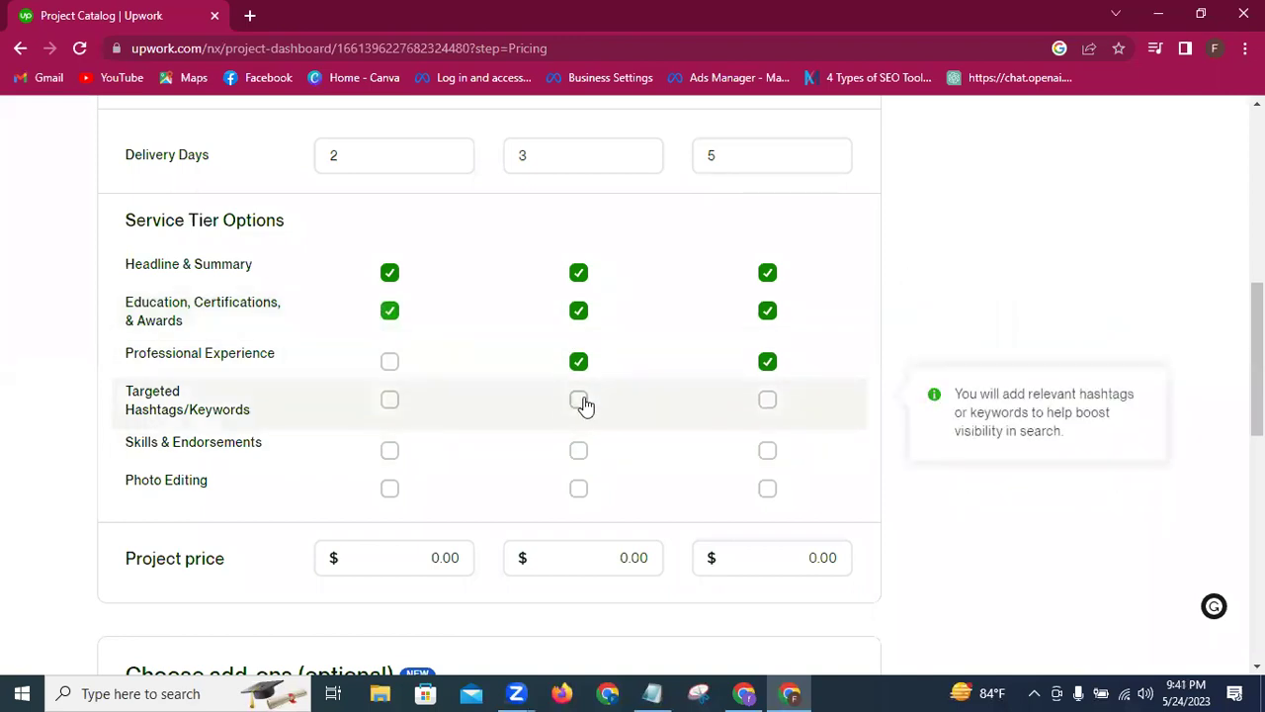
Step: Include Targeted Hashtags/Keywords in the Standard and Advanced tiers, and Skills & Endorsements and Photo Editing in Advanced only
click(578, 402)
click(767, 401)
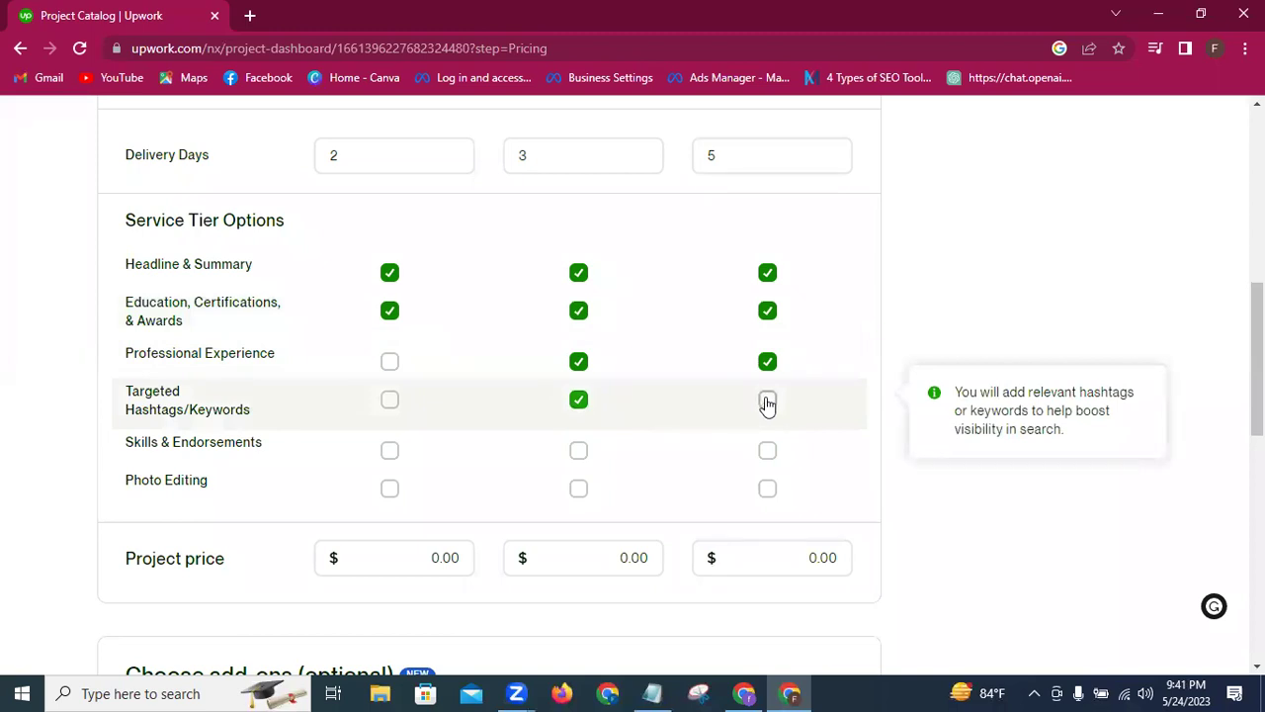
click(768, 457)
click(768, 494)
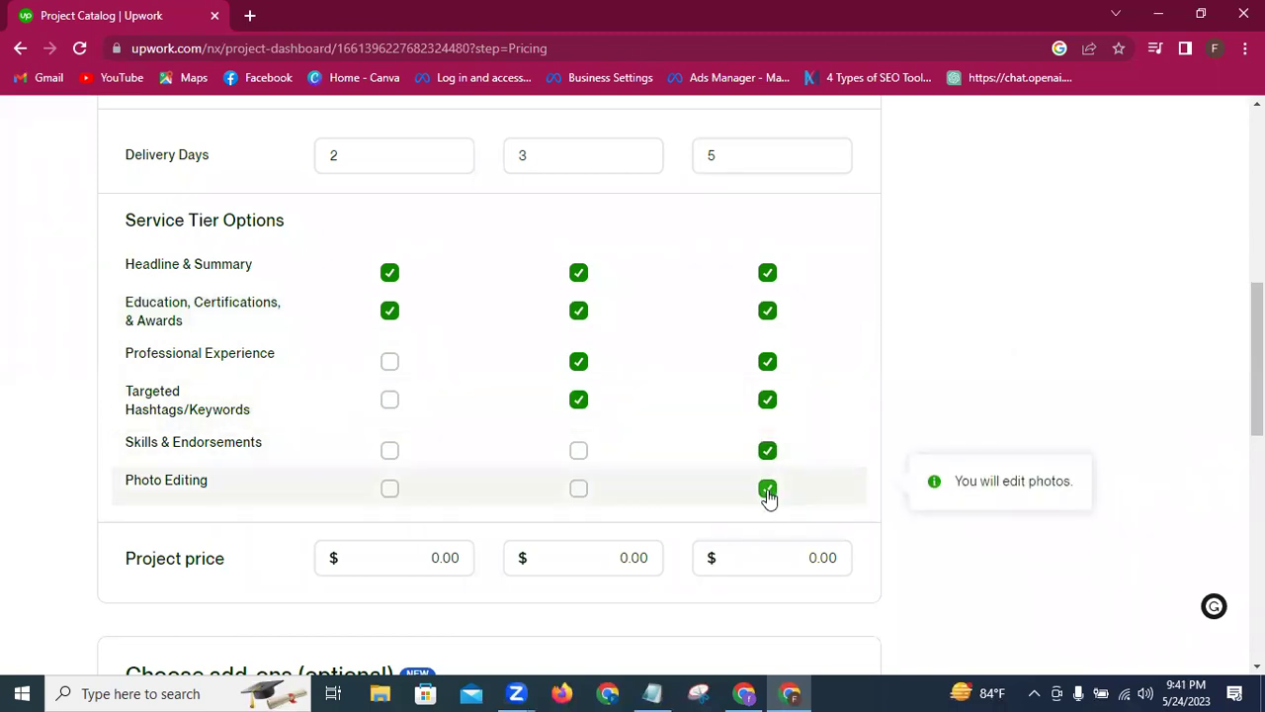
Step: Check the package prices in the Notepad notes and set the project prices to $20 for Starter, $40 for Standard and $60 for Advanced
scroll(836, 371, down, 1)
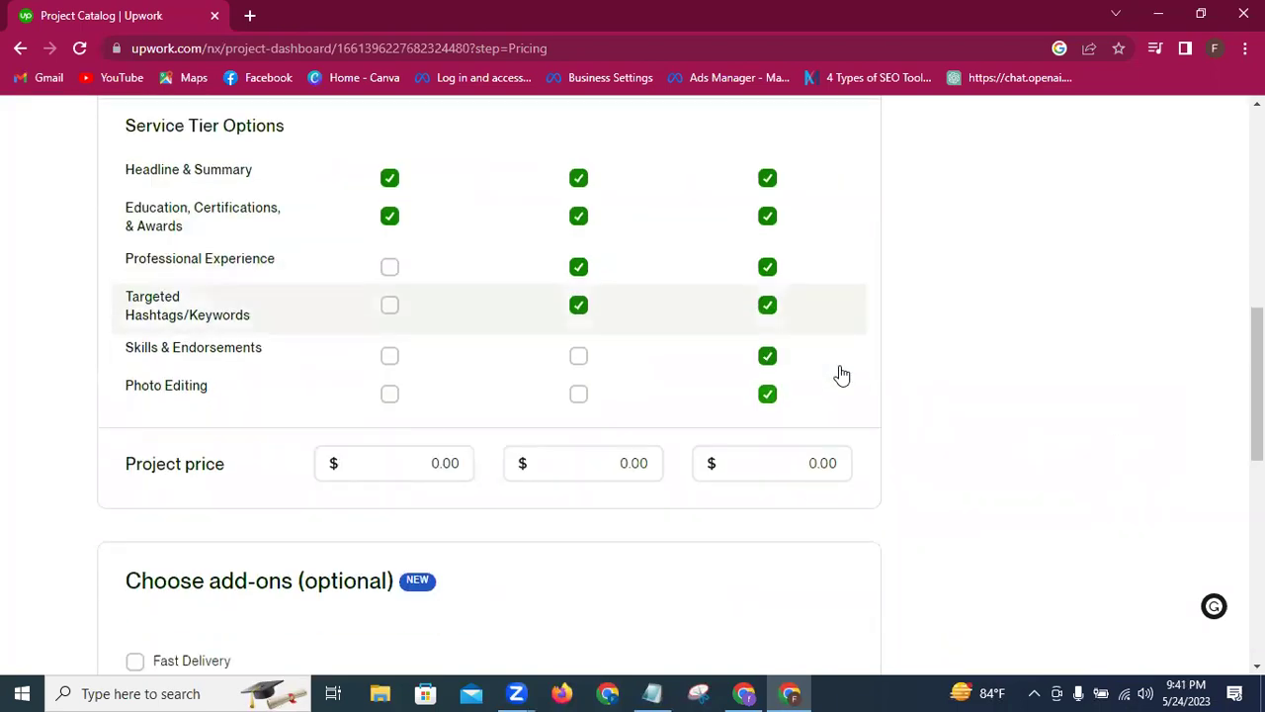
scroll(841, 375, down, 2)
click(655, 692)
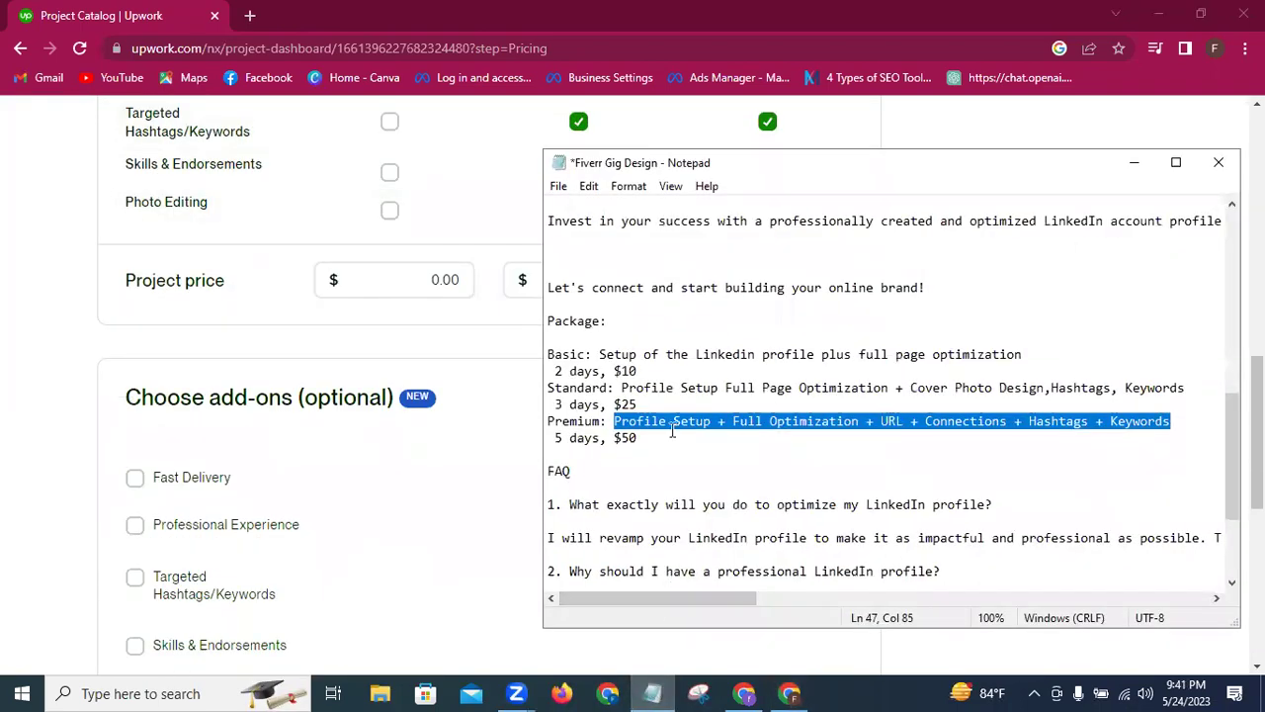
click(1134, 165)
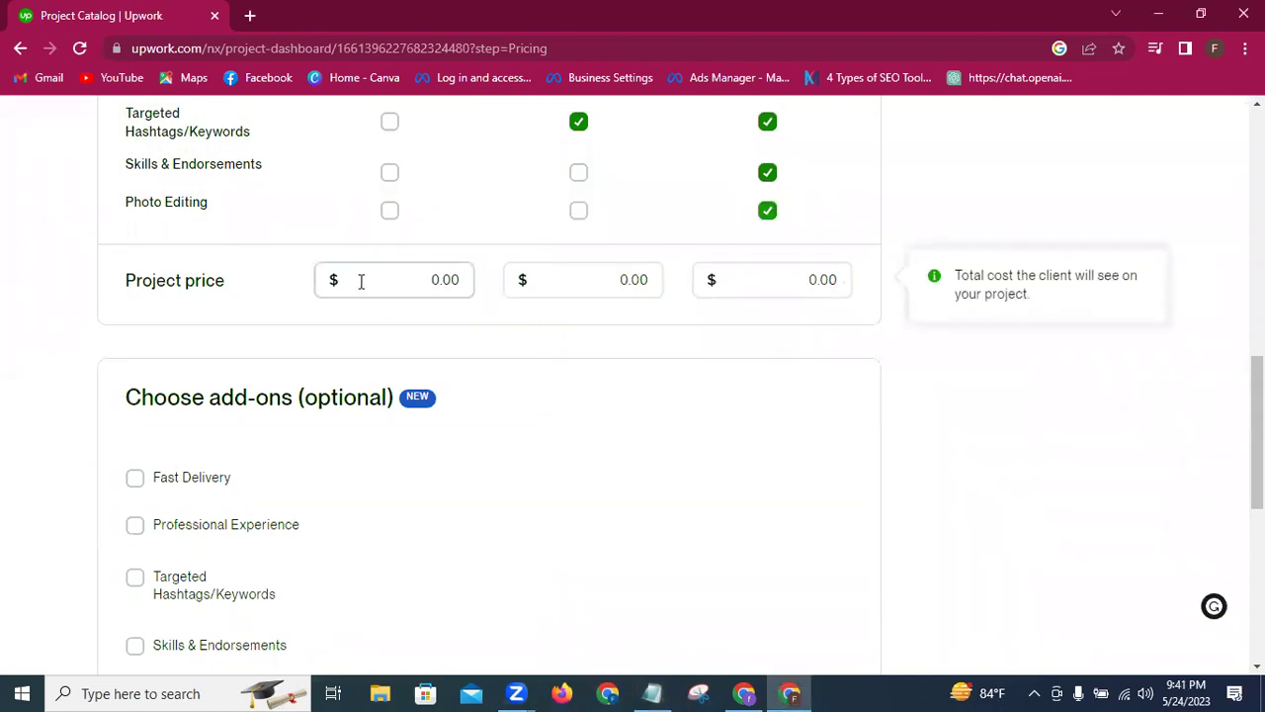
click(442, 280)
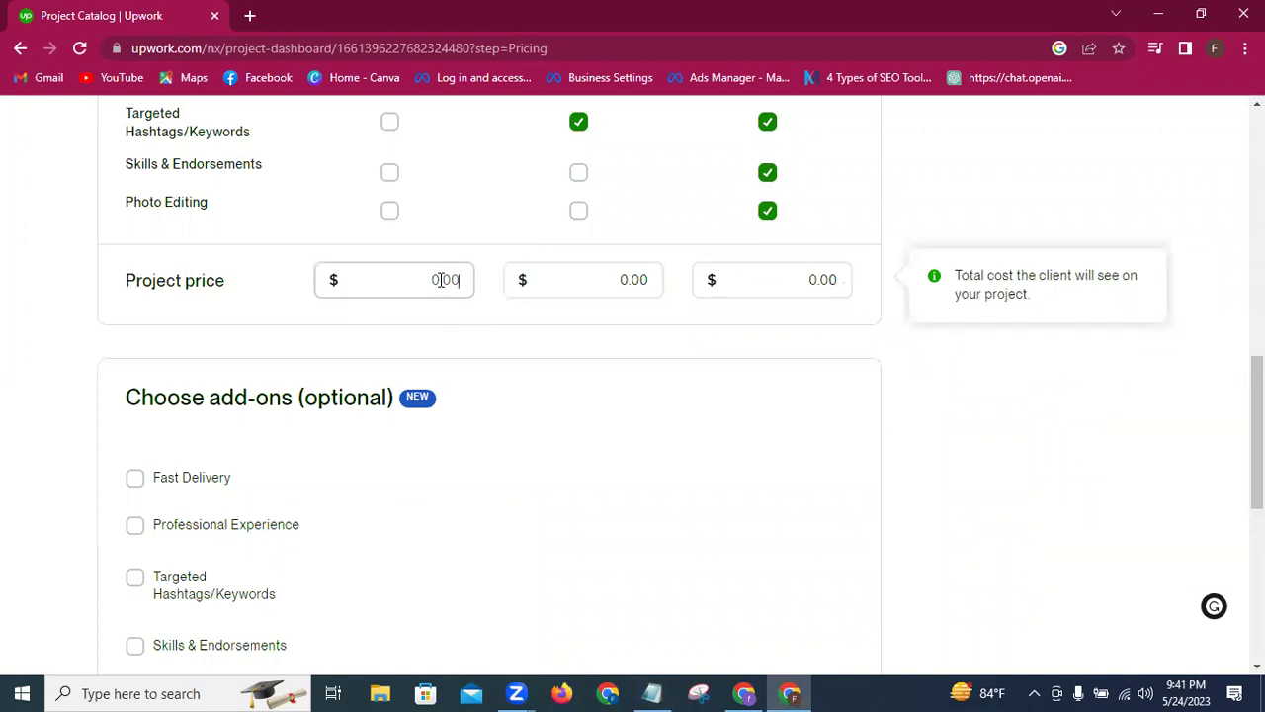
click(442, 280)
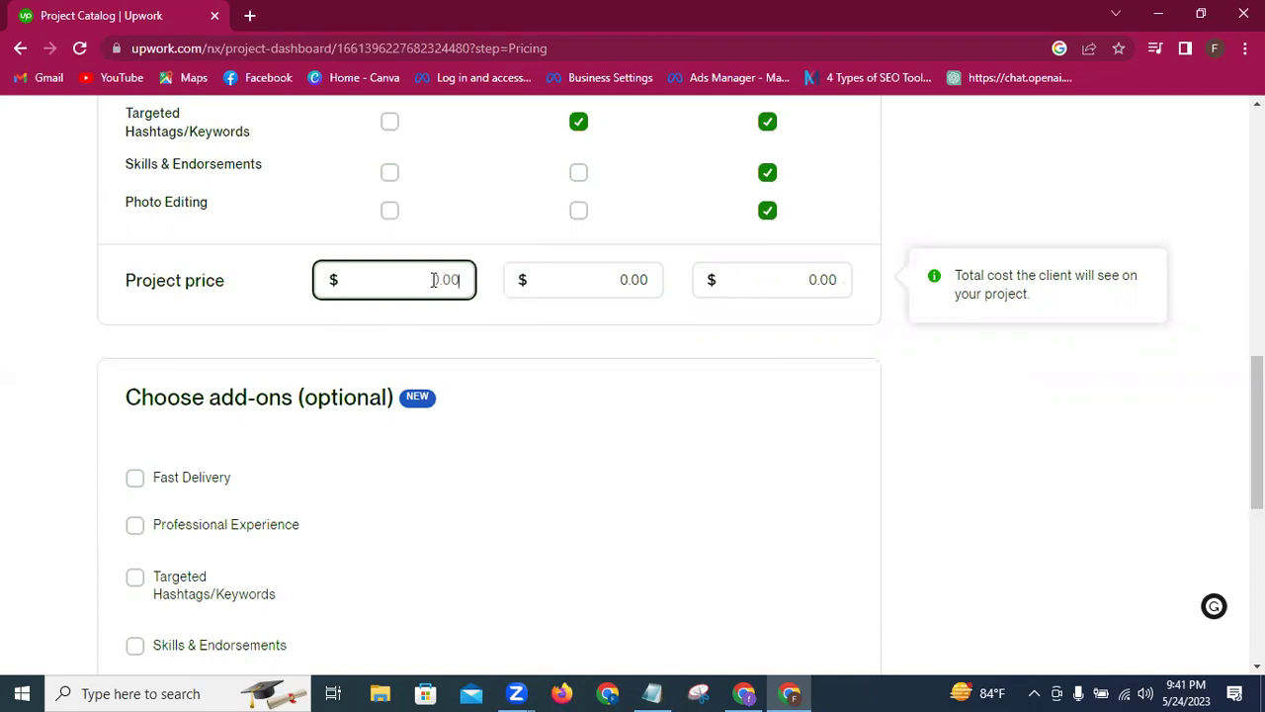
text(20)
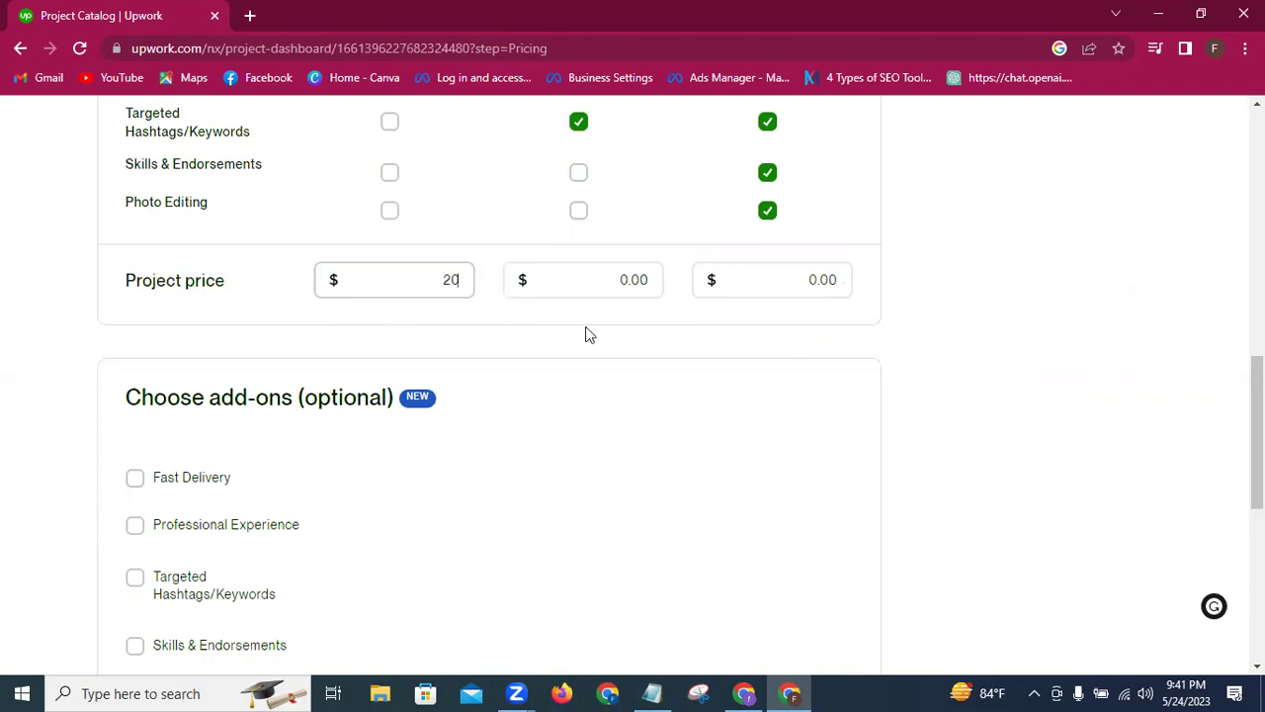
click(633, 282)
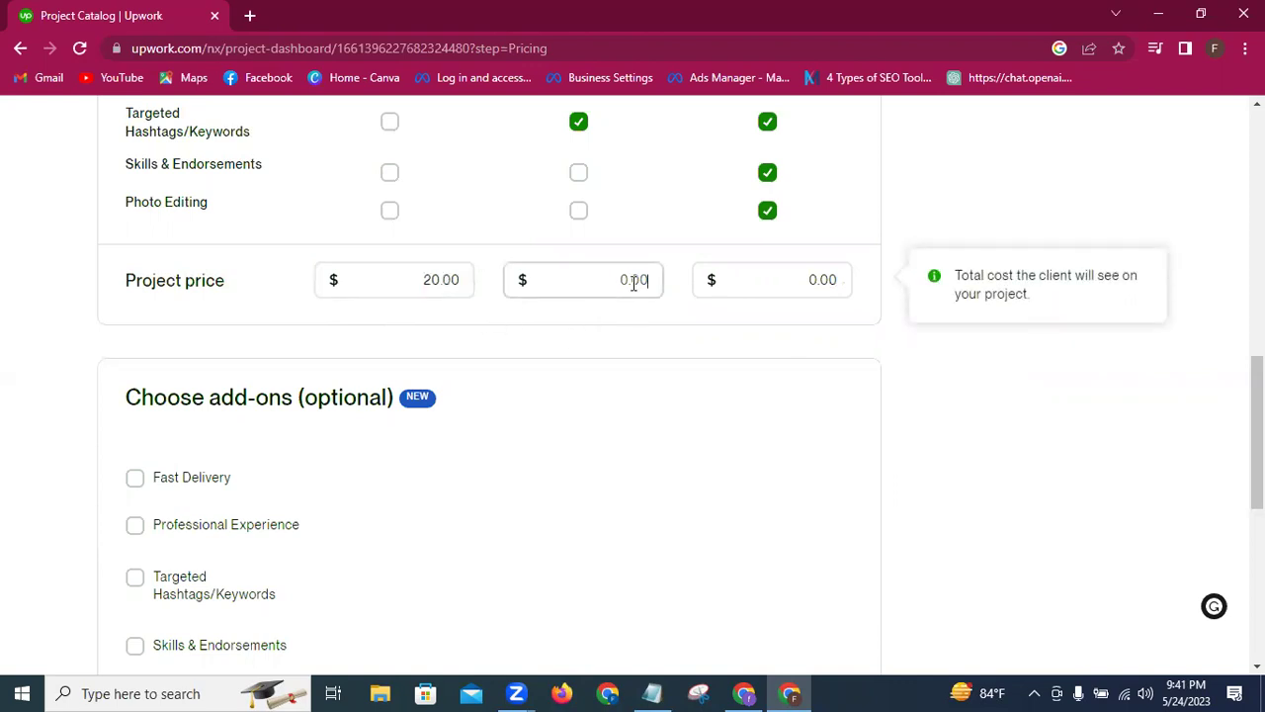
text(40)
click(824, 279)
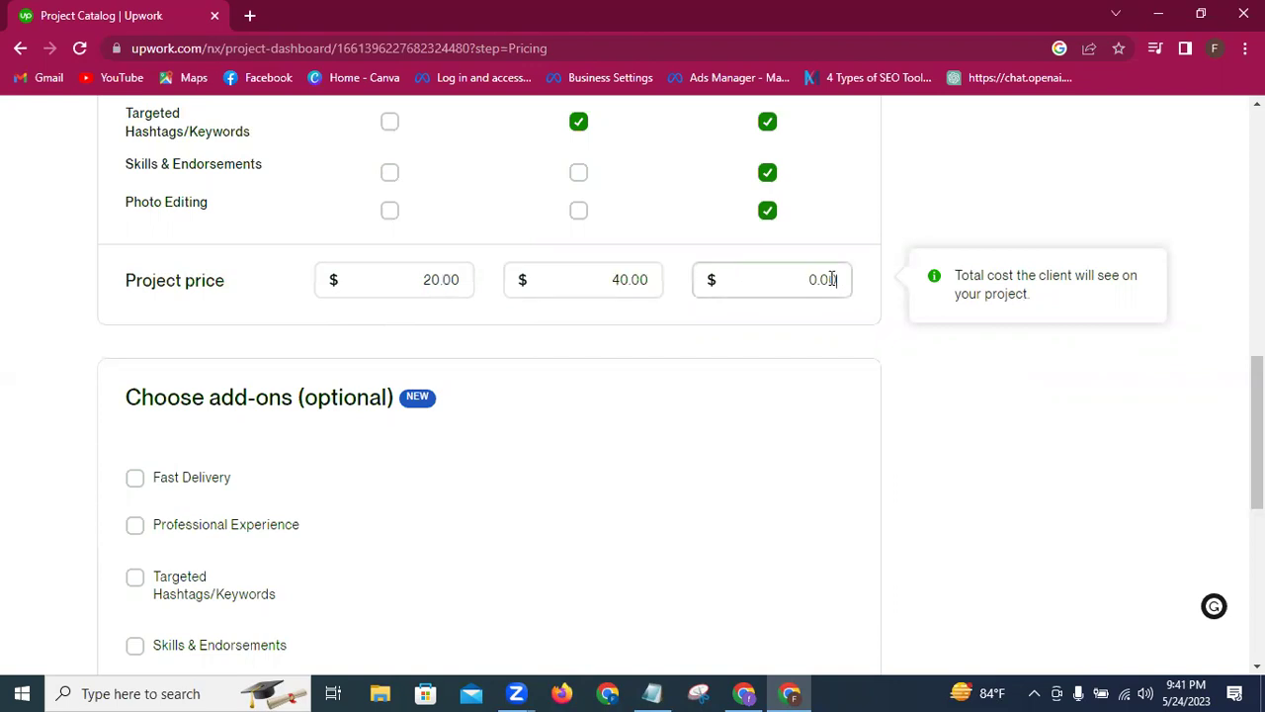
text(1)
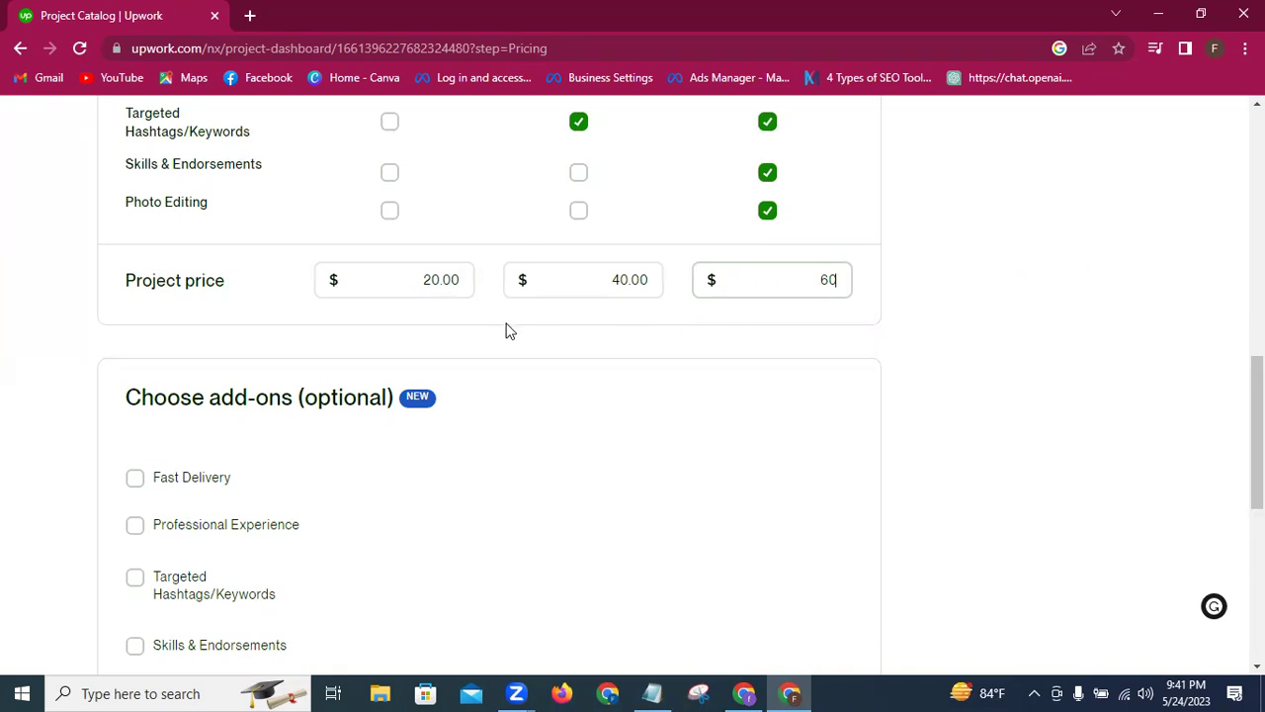
Step: Enable the Fast Delivery add-on and set the Starter tier to 1 delivery day for an extra $10
scroll(395, 465, down, 2)
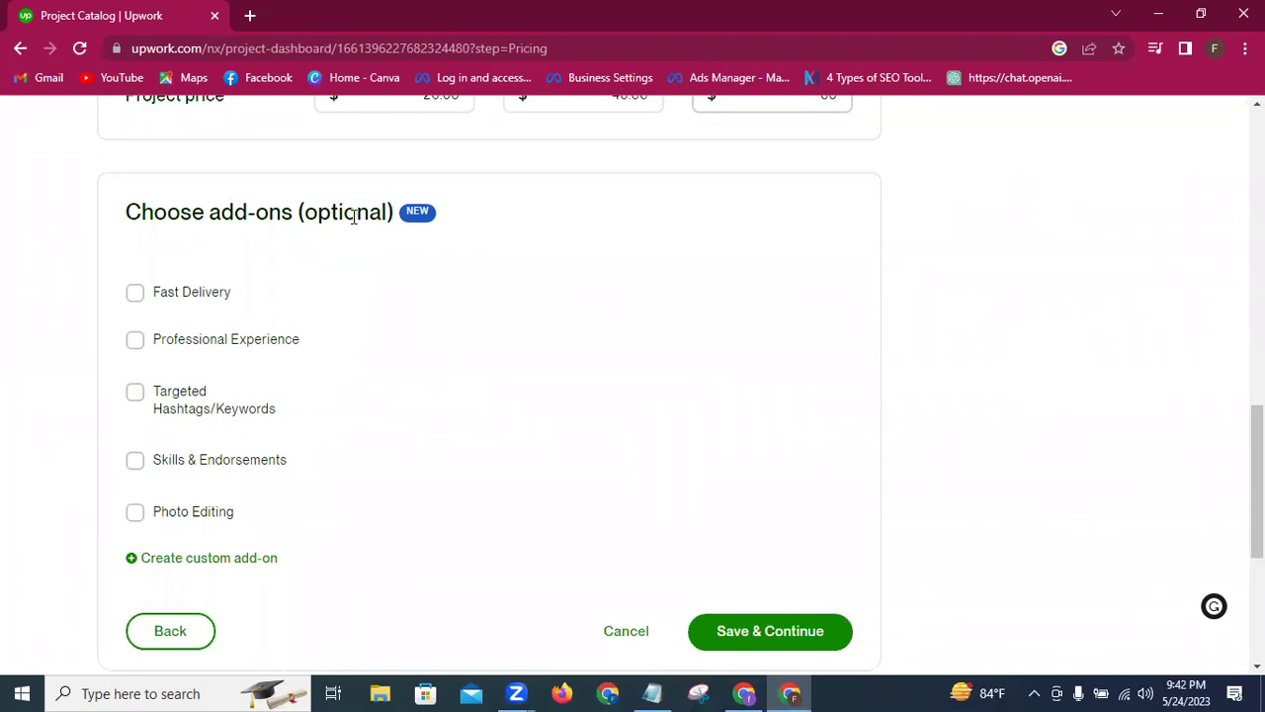
scroll(302, 253, up, 1)
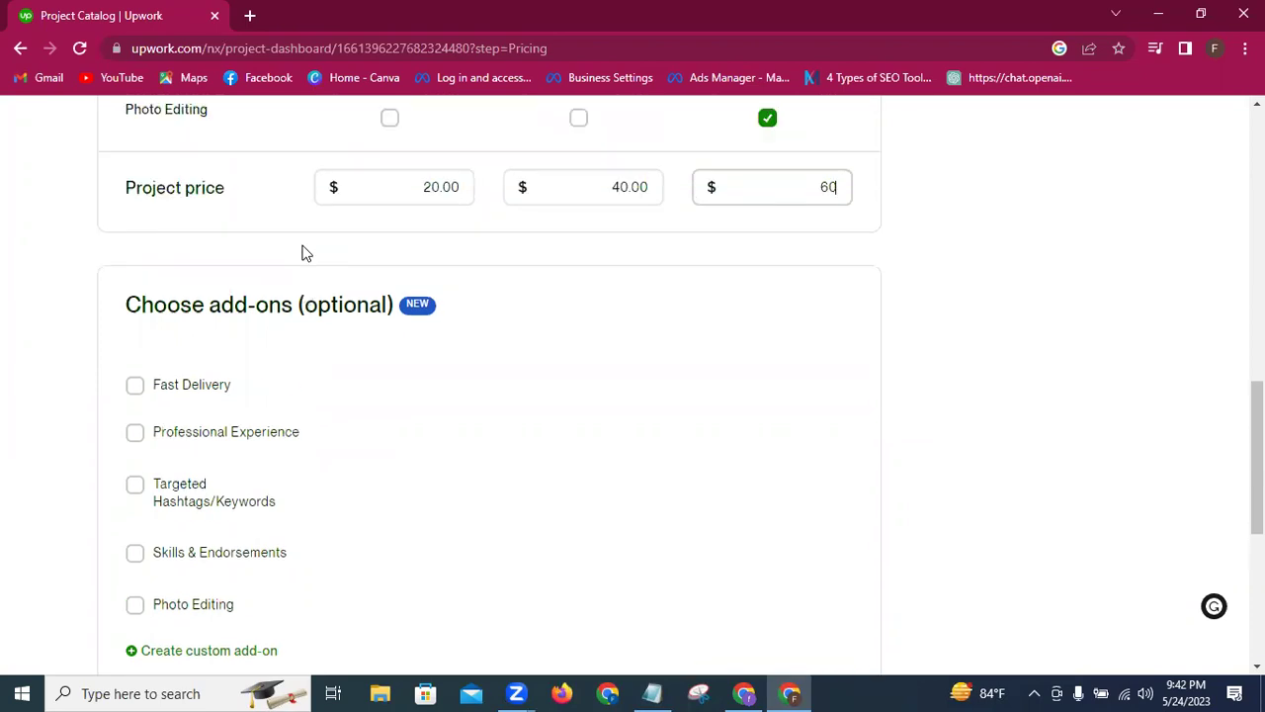
click(134, 386)
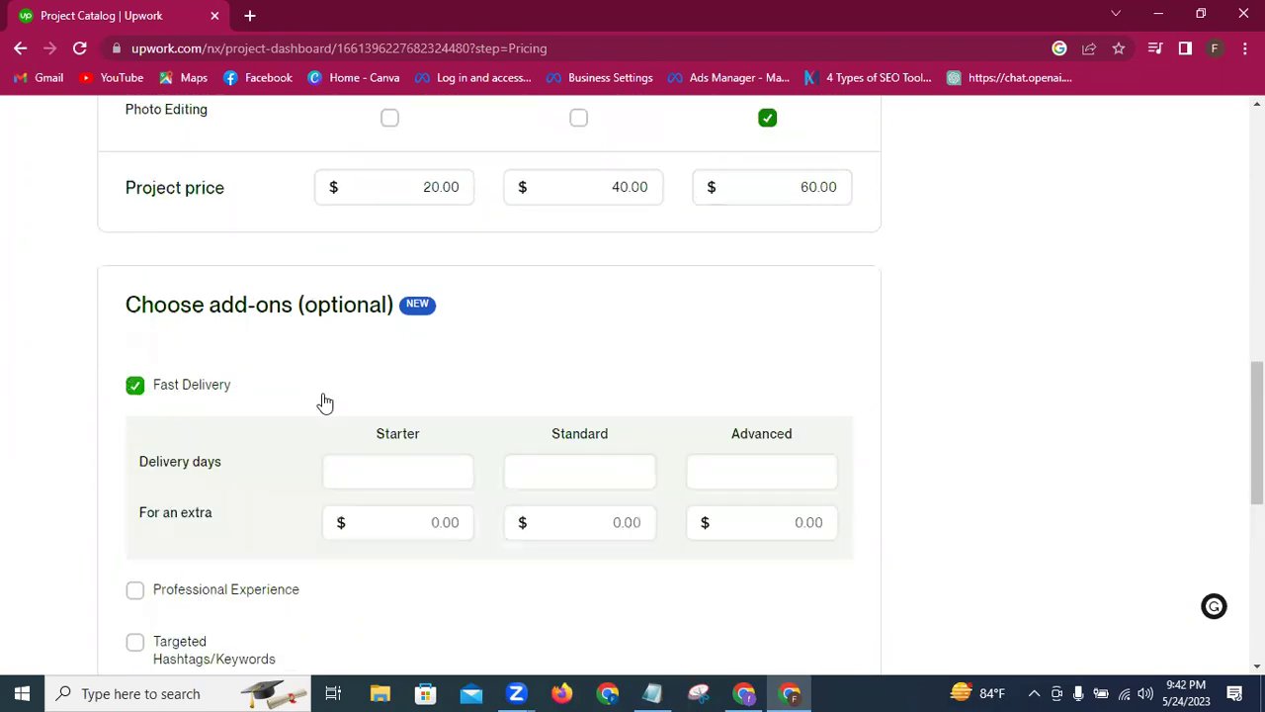
click(411, 476)
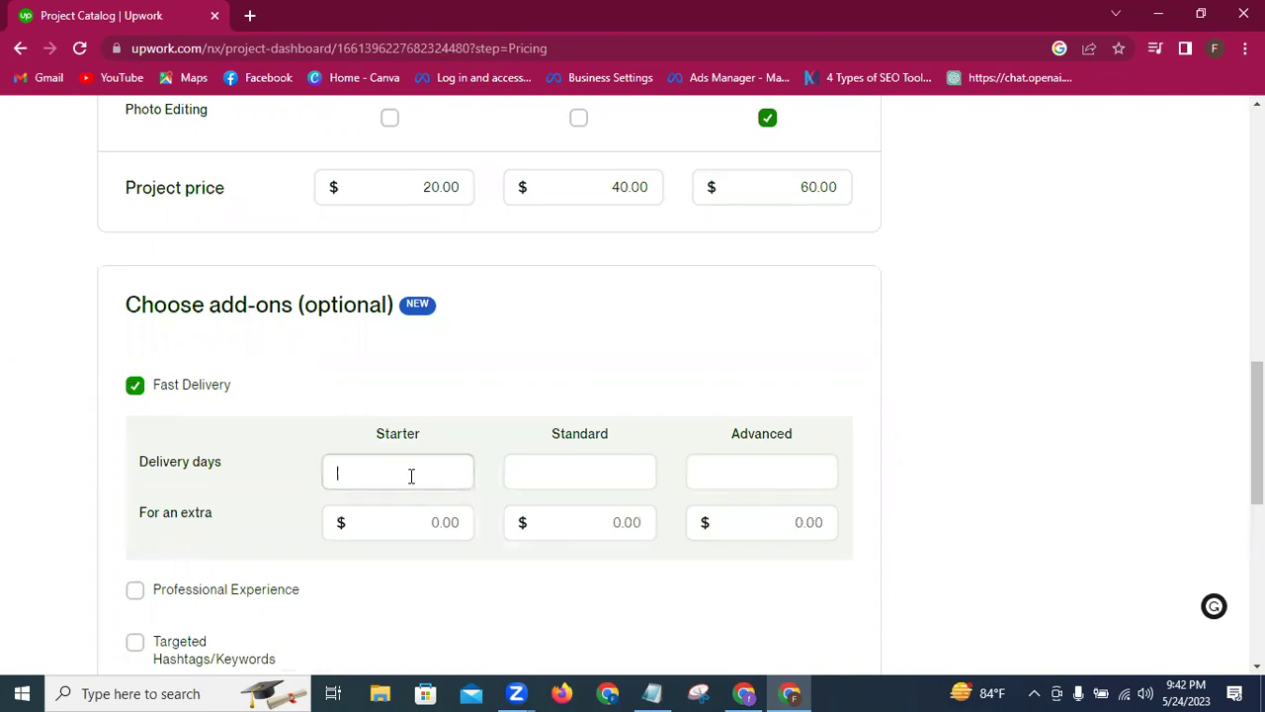
text(1)
click(441, 524)
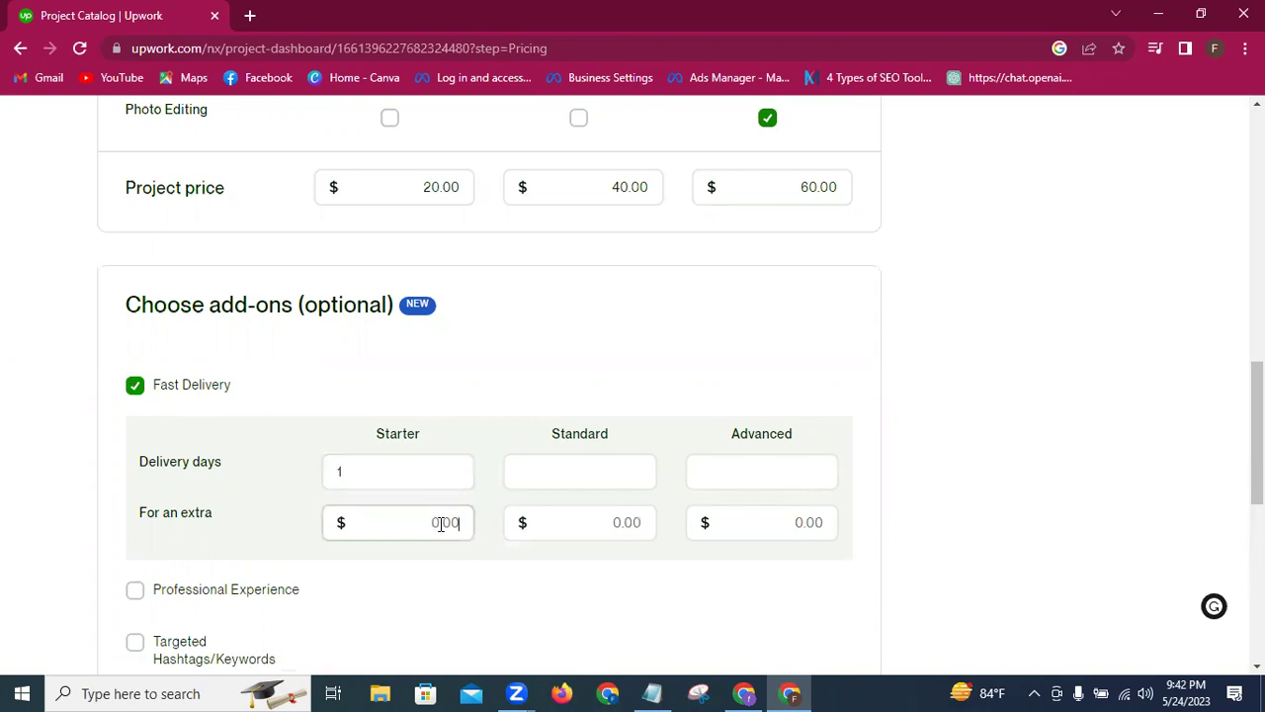
text(10)
Step: Set the Standard tier's Fast Delivery to 1 day for an extra $15
click(548, 470)
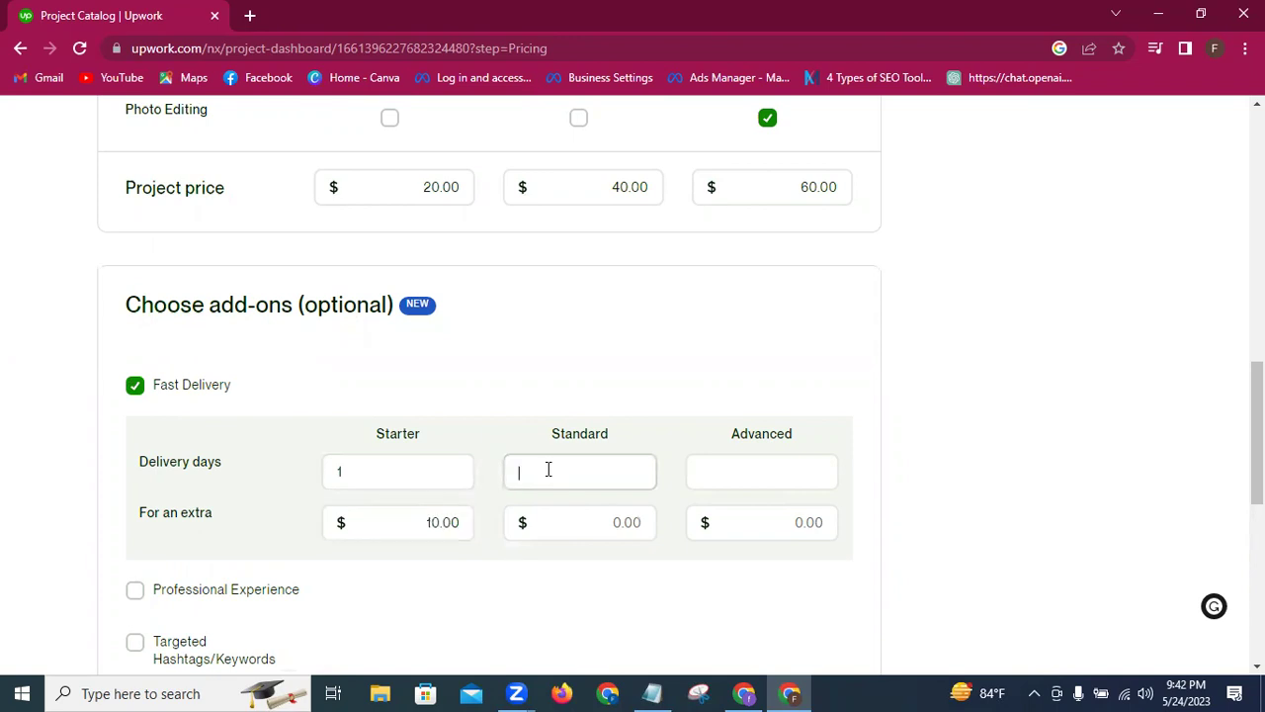
scroll(619, 152, up, 5)
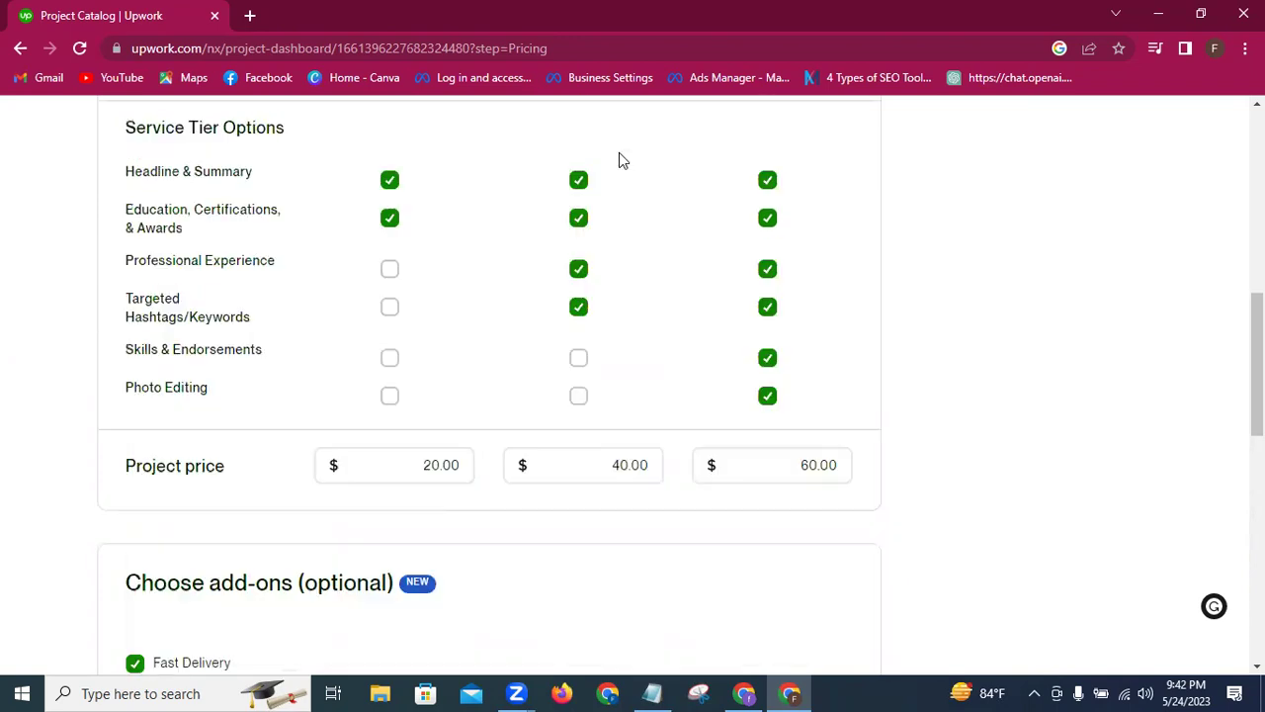
scroll(619, 153, down, 1)
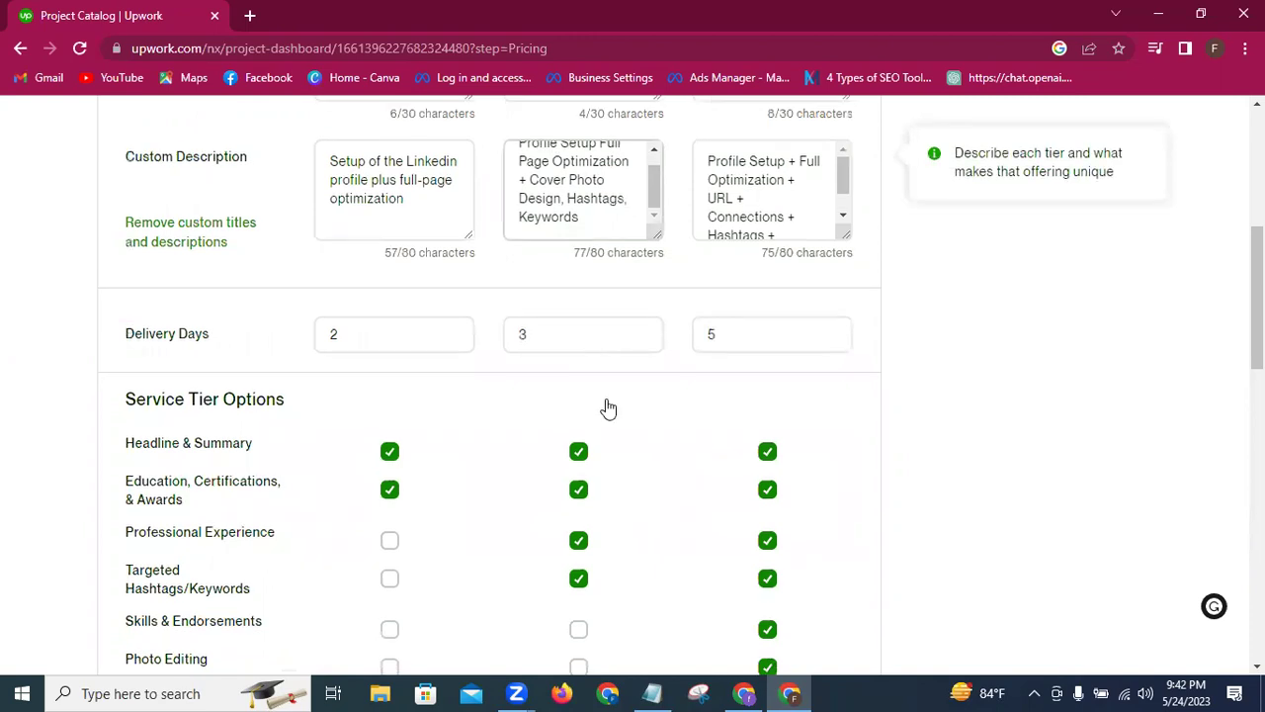
scroll(618, 435, down, 3)
scroll(625, 473, down, 5)
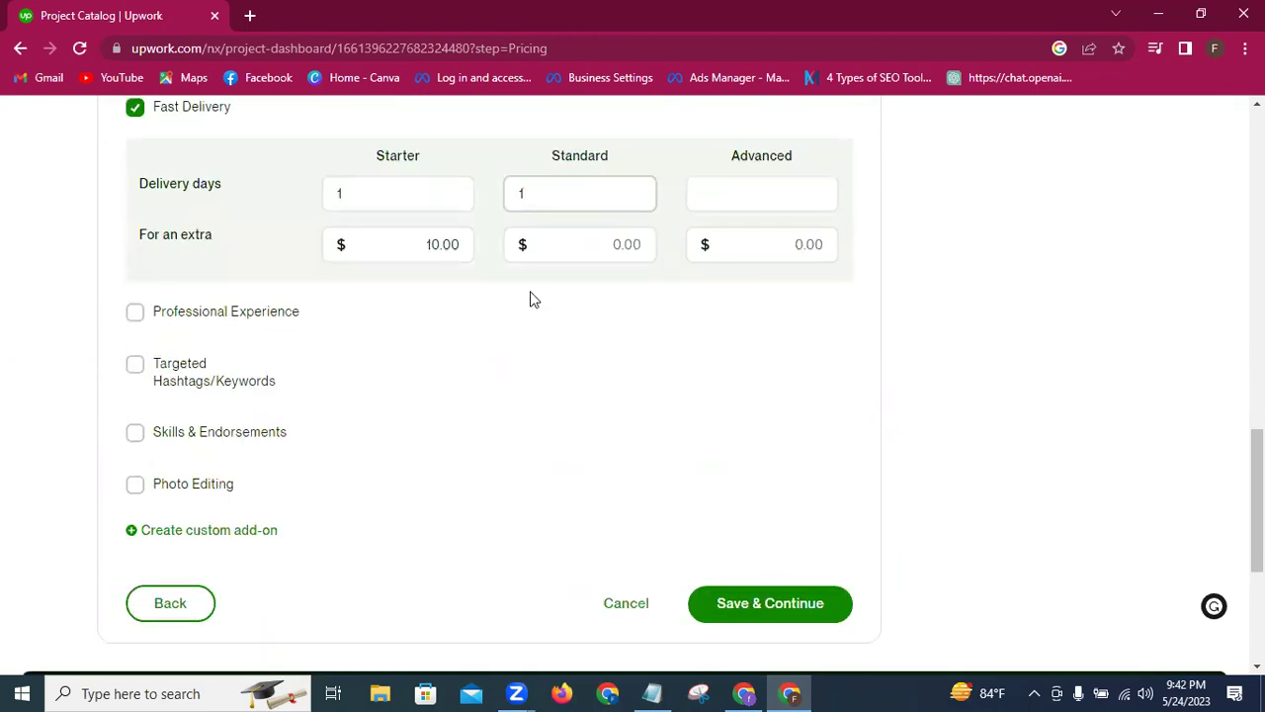
click(619, 247)
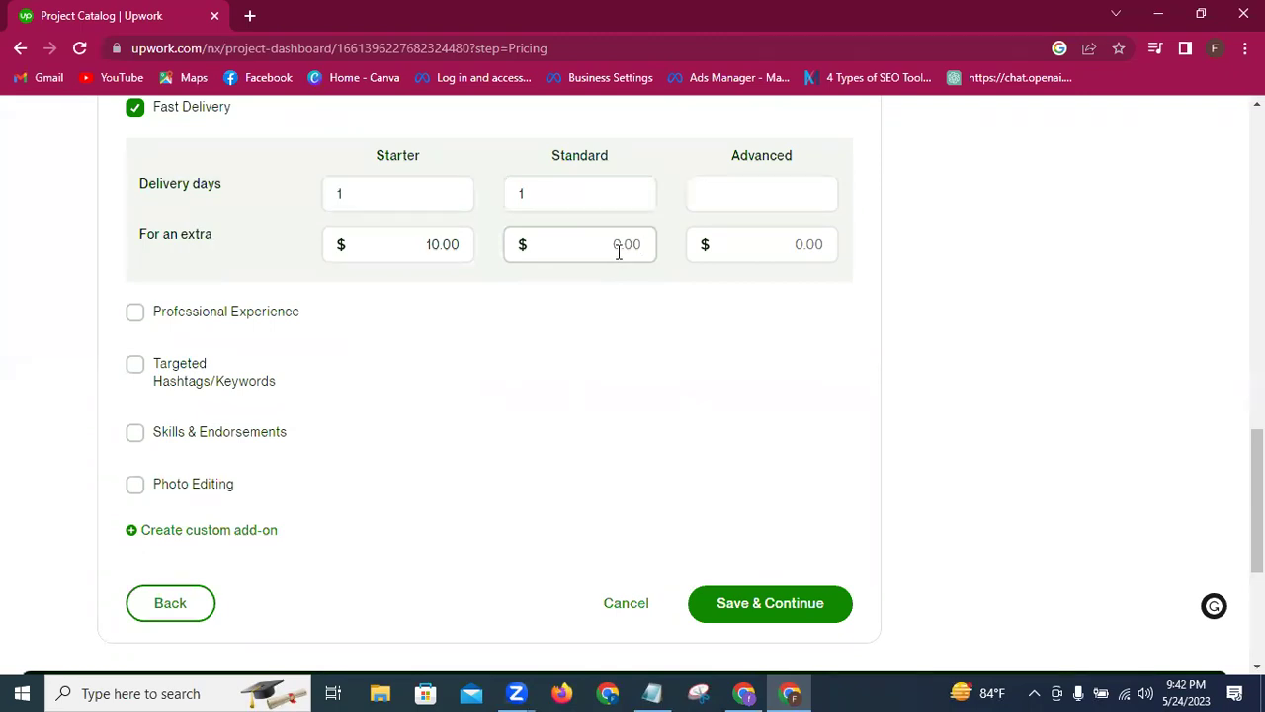
text(15)
Step: Set the Advanced tier's Fast Delivery to 1 day for an extra $20
click(717, 191)
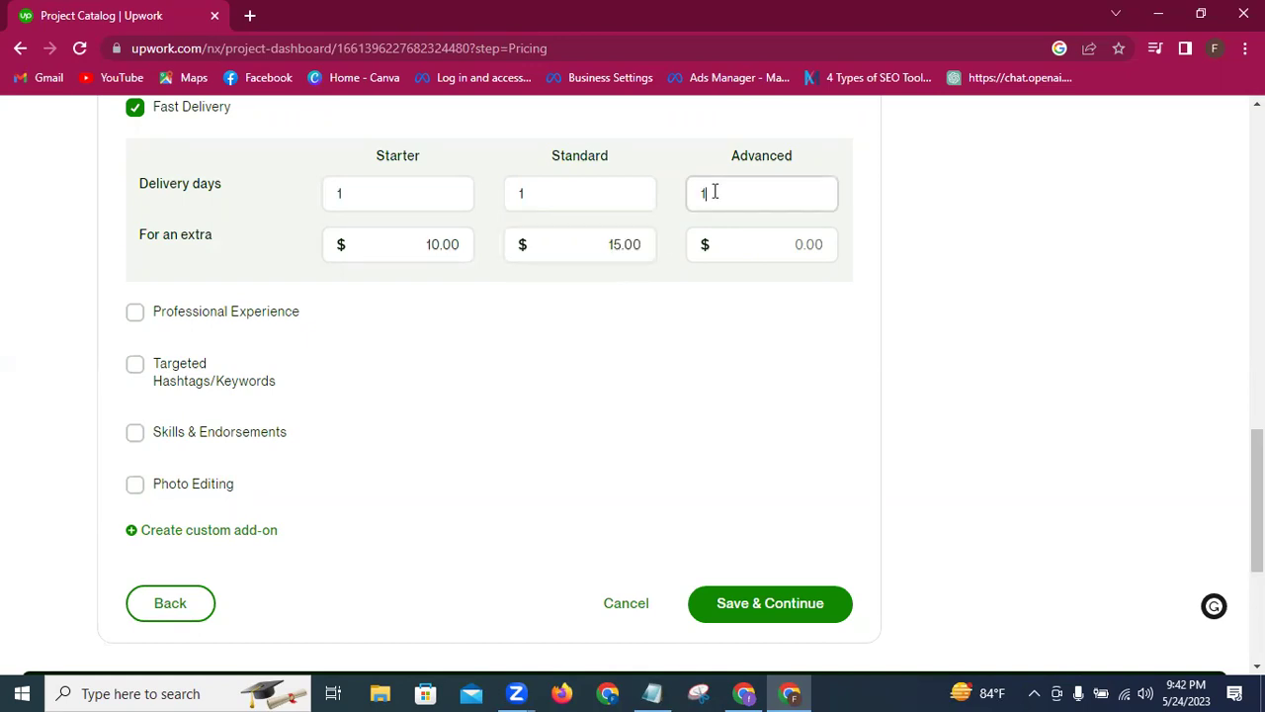
click(757, 248)
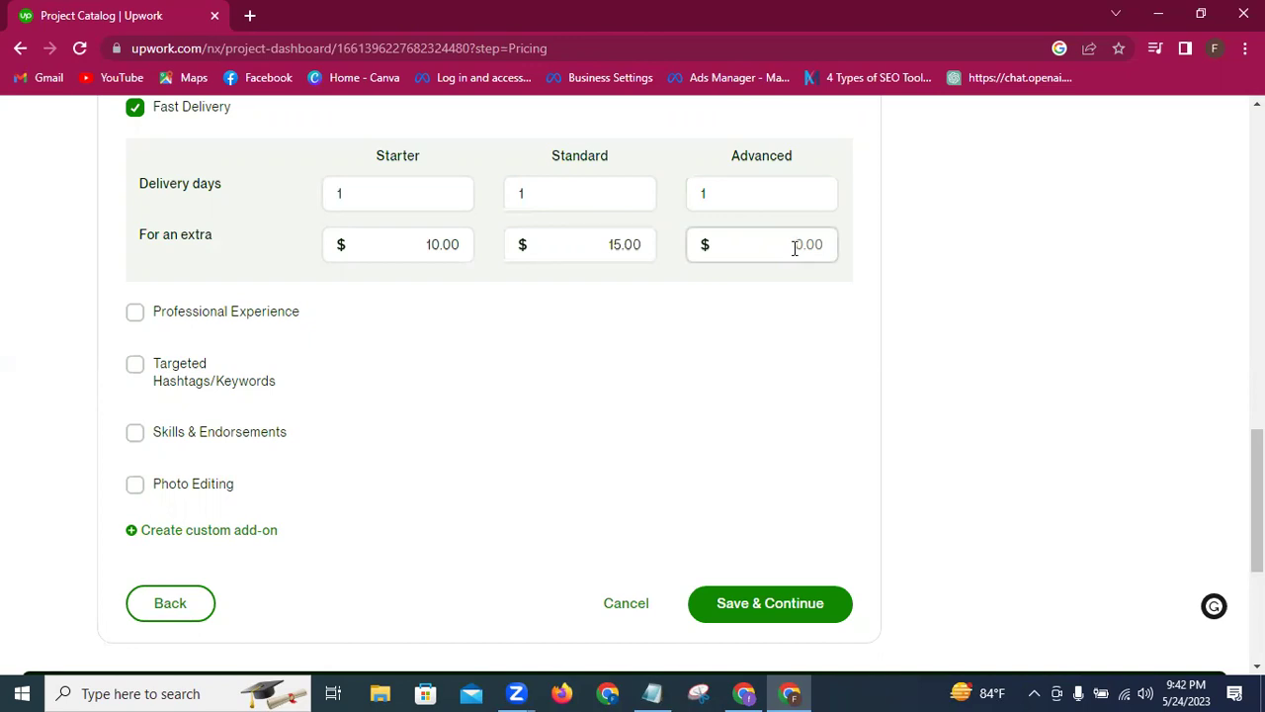
text(20)
click(691, 306)
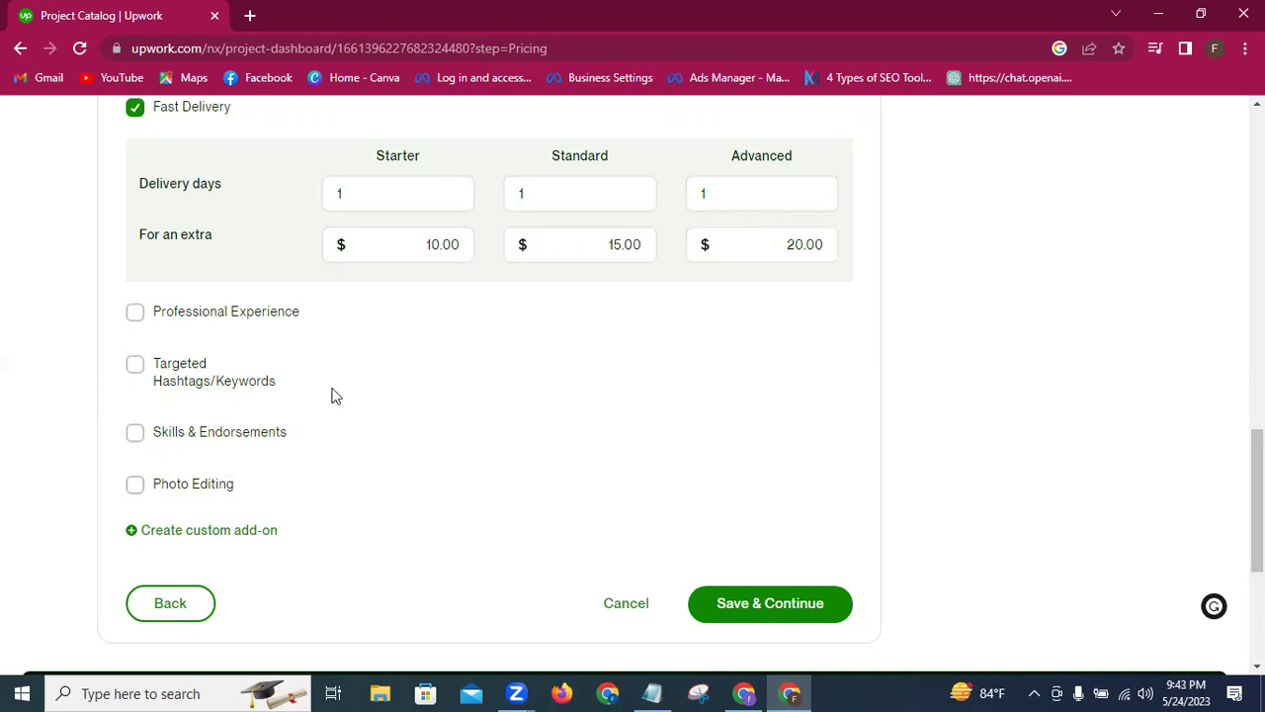
Step: Save the pricing, continue to the Gallery step and look over its image, video and sample document upload sections
click(749, 612)
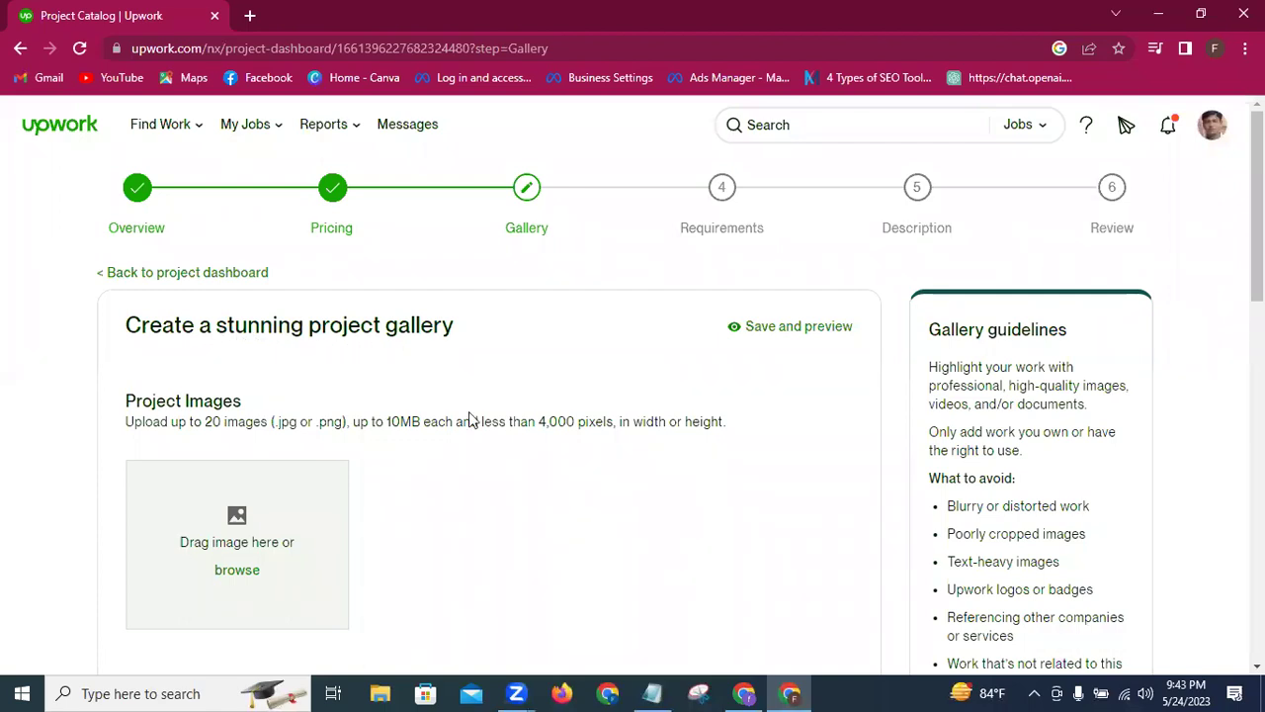
scroll(518, 534, down, 1)
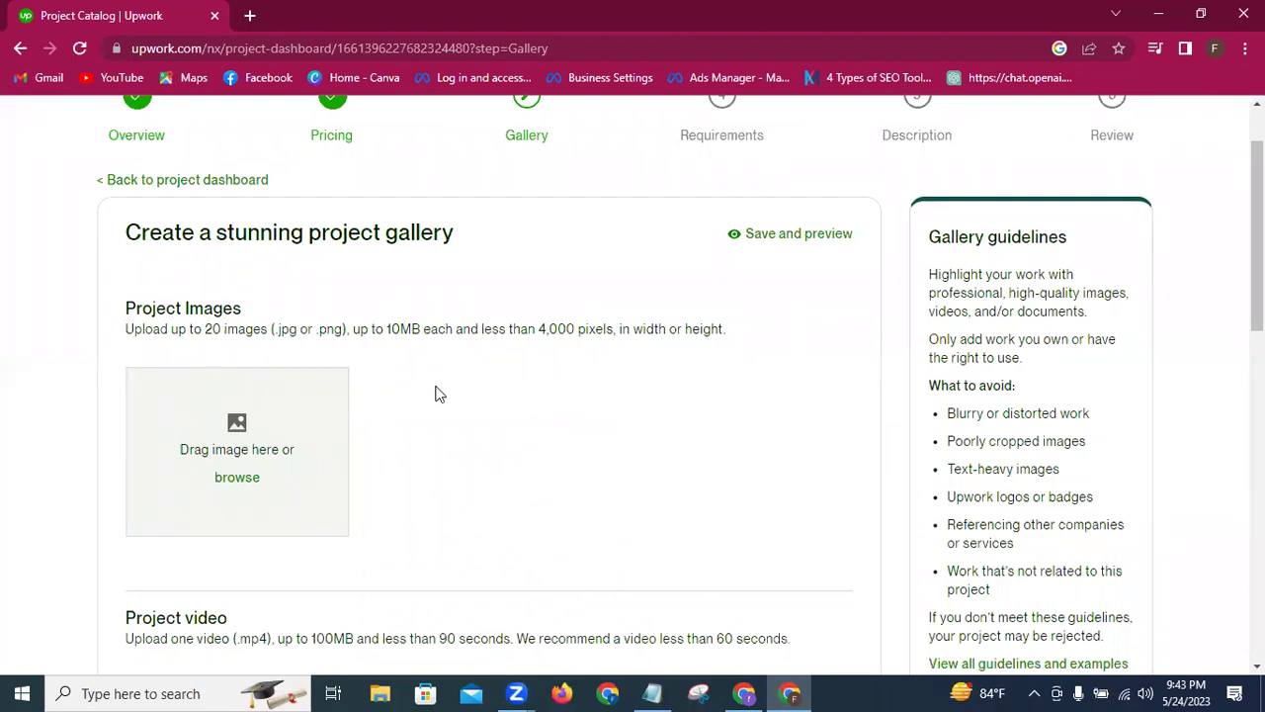
scroll(445, 395, down, 3)
scroll(457, 399, down, 3)
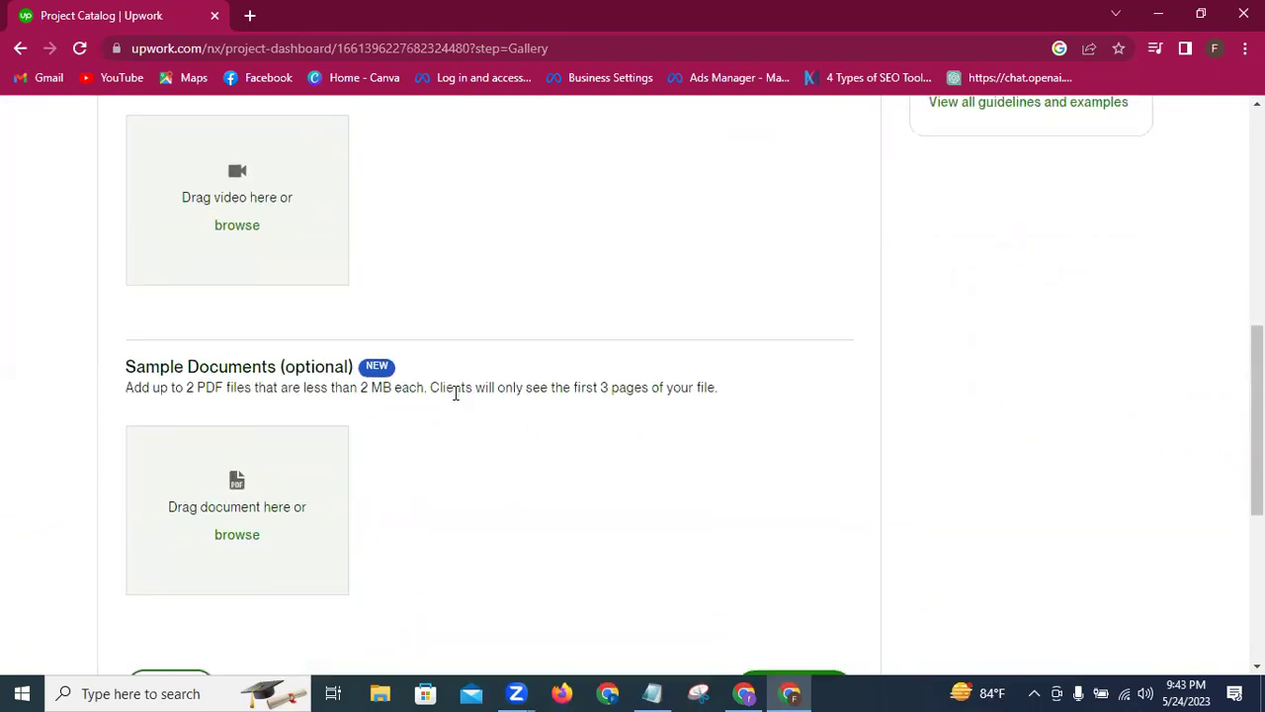
scroll(458, 399, down, 2)
scroll(458, 398, up, 8)
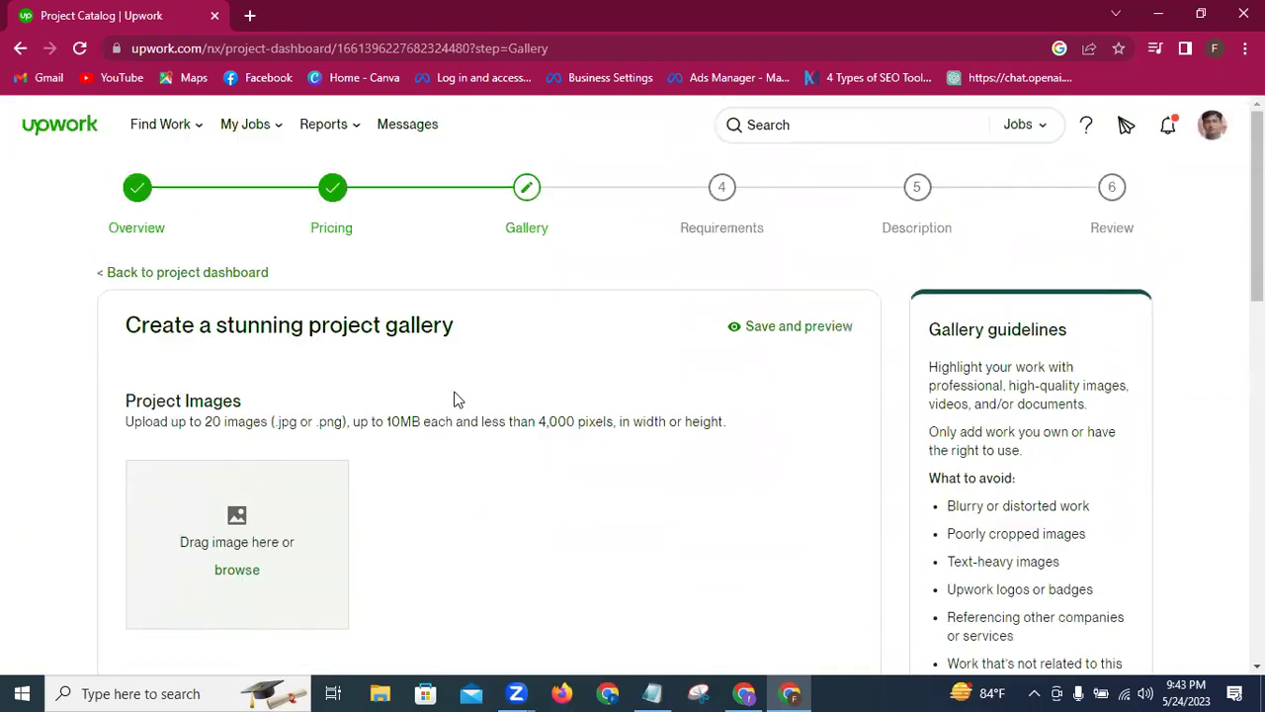
Step: Open Canva in a new browser tab, open the recent 1000 x 750 px LinkedIn profile design, and close the Canva home page
click(247, 16)
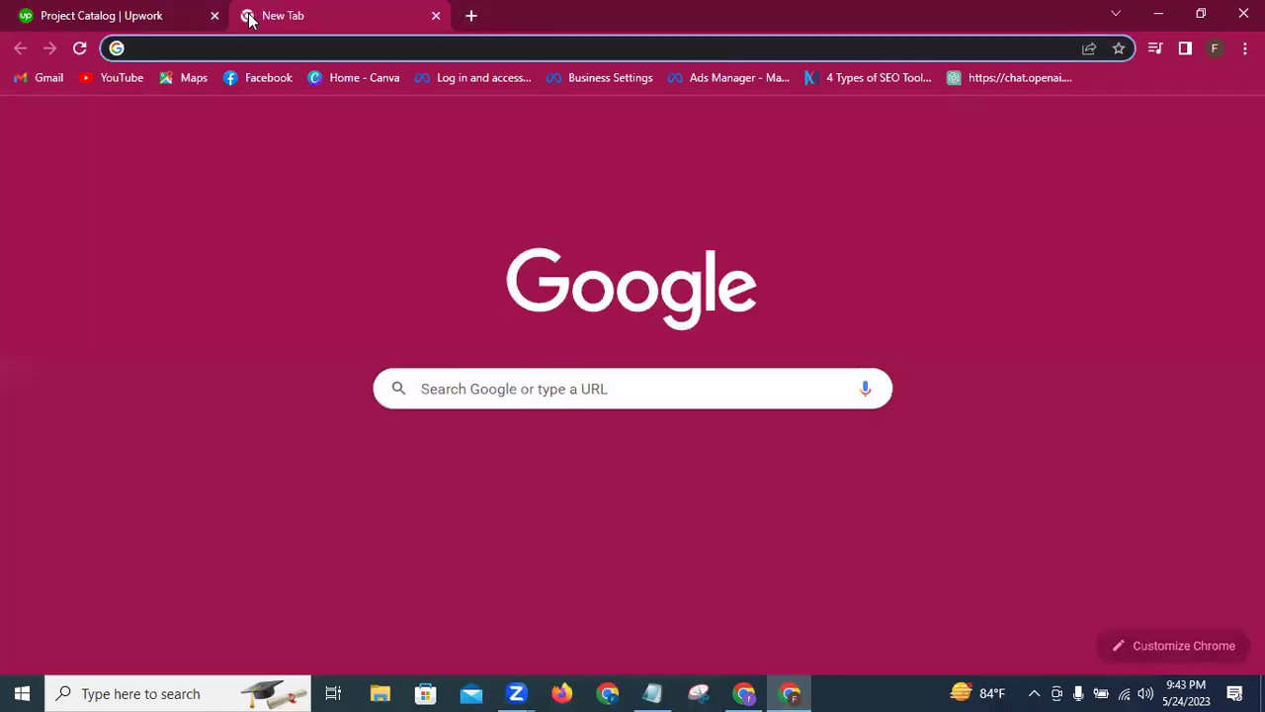
click(356, 77)
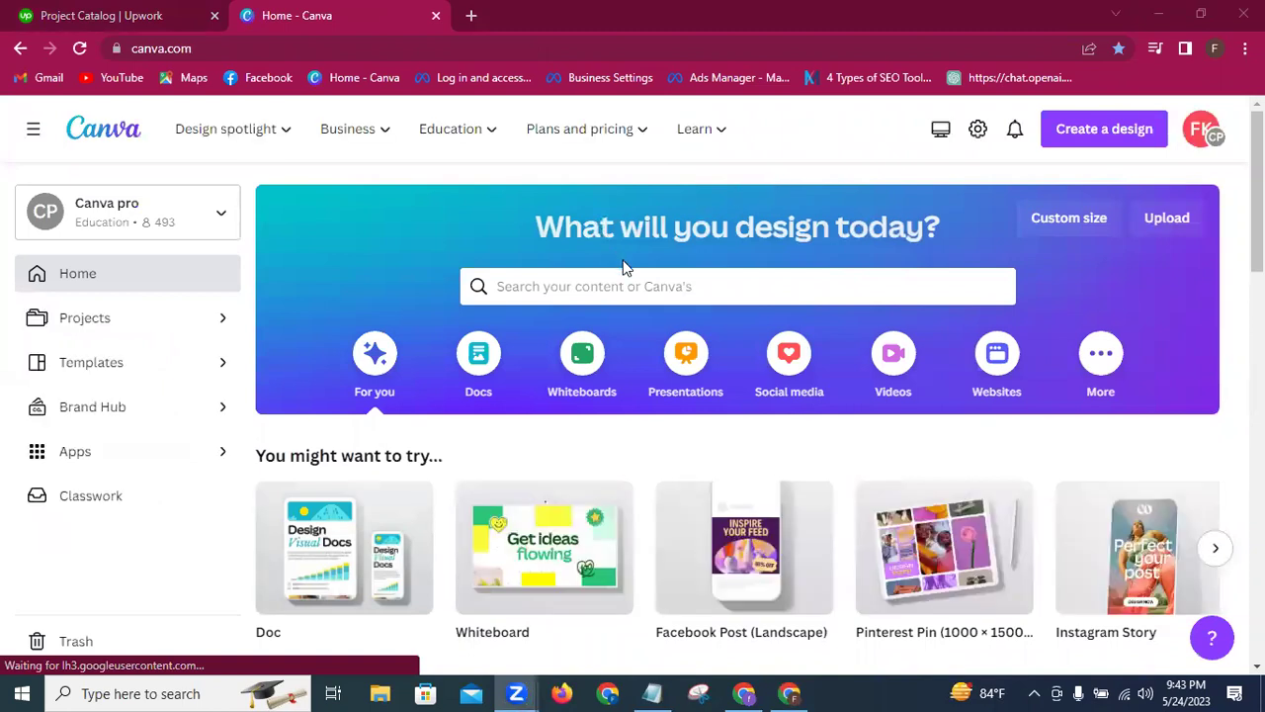
scroll(737, 395, down, 3)
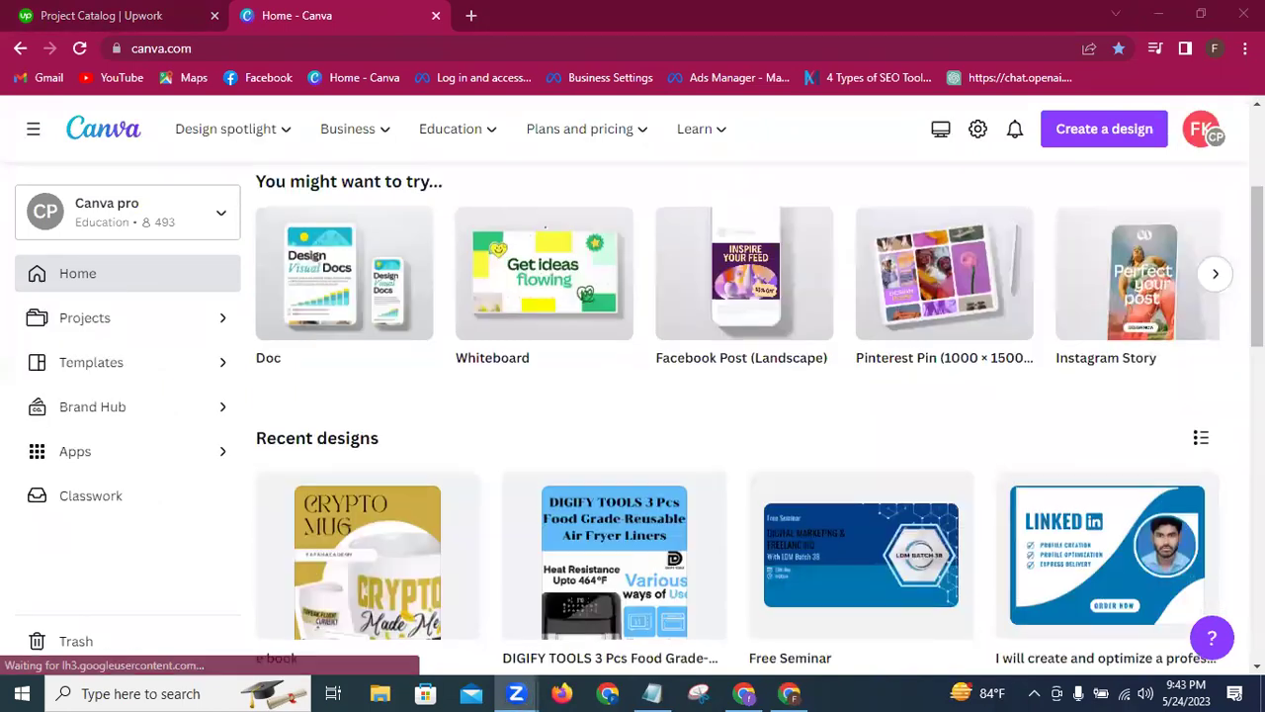
scroll(736, 416, down, 1)
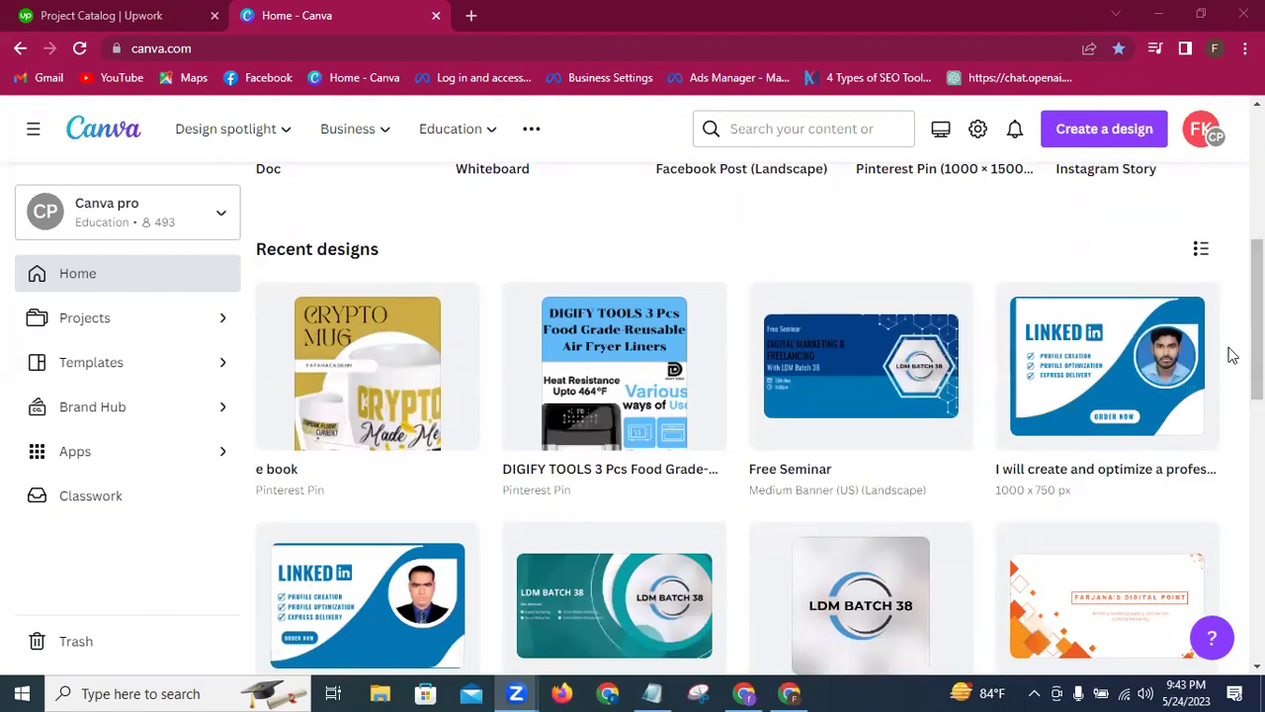
click(1157, 404)
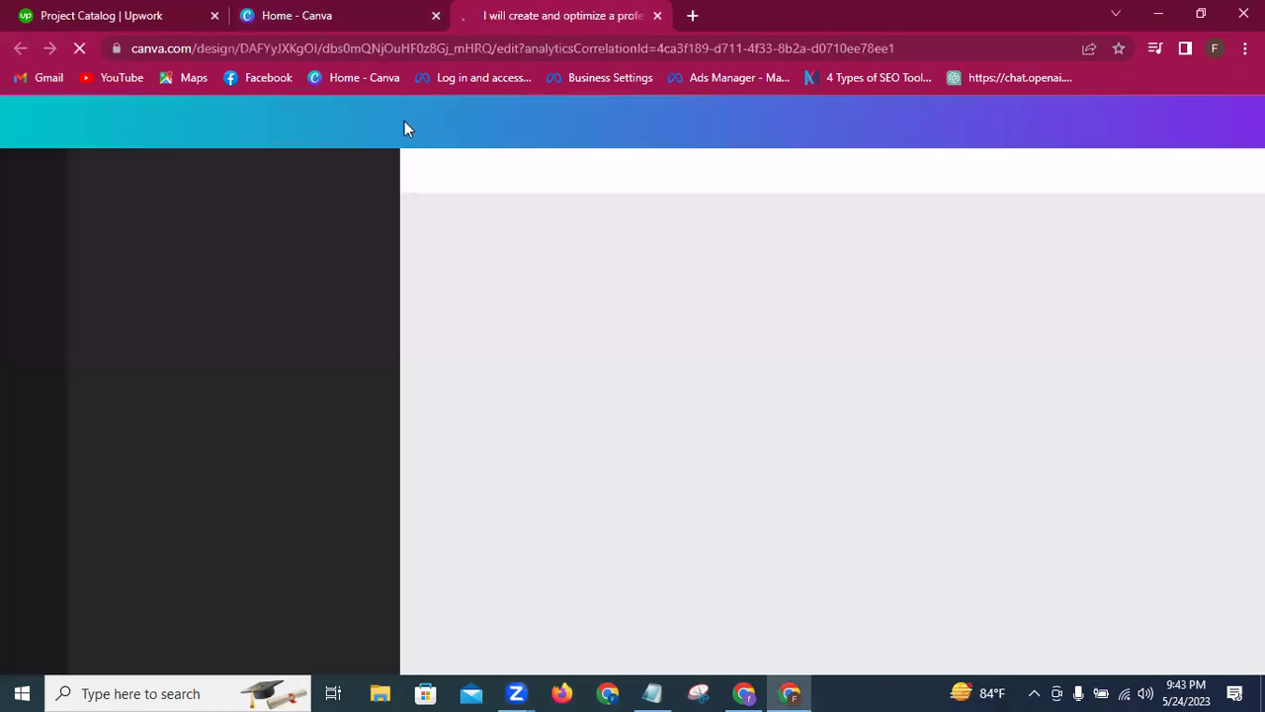
click(436, 15)
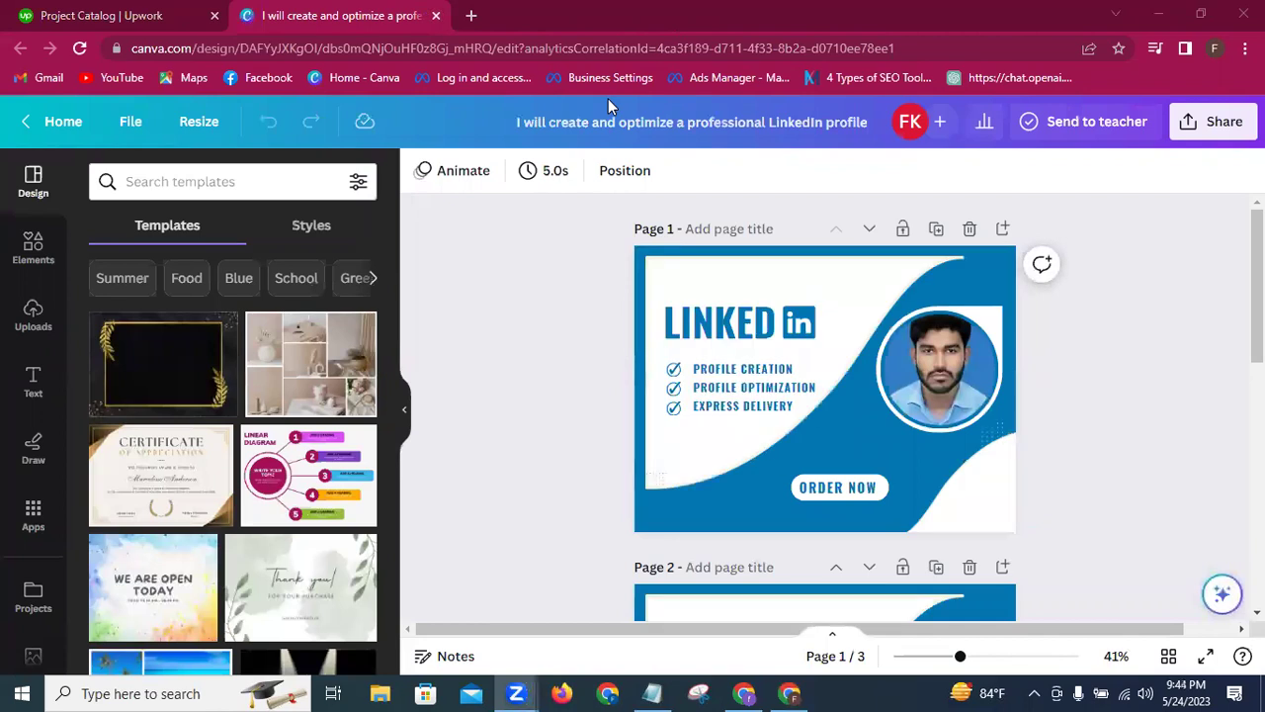
key(alt+shift+t)
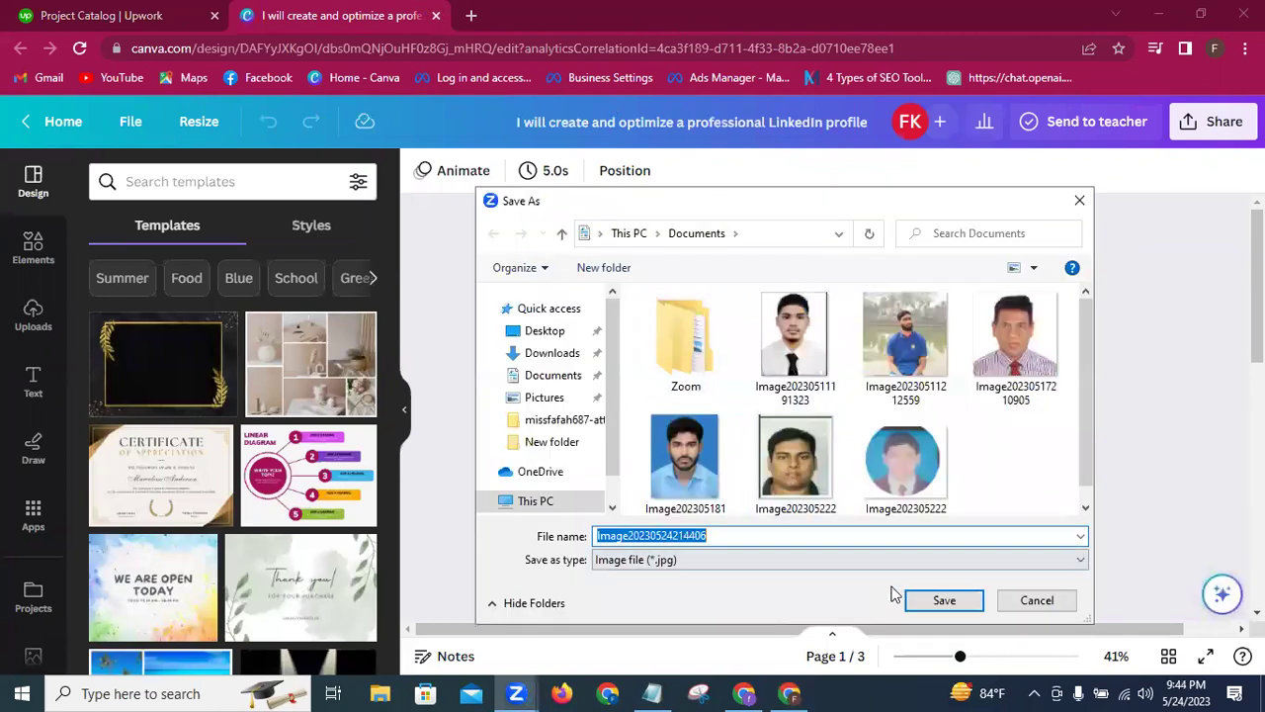
click(926, 602)
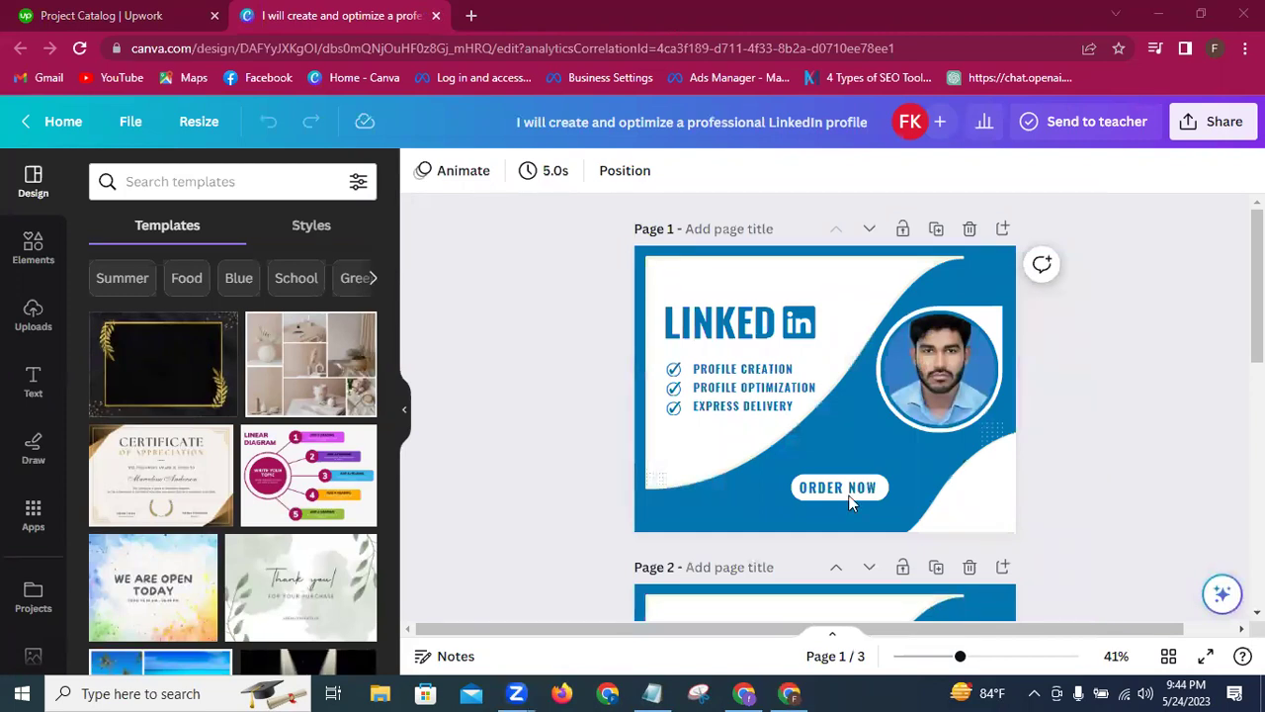
Step: Go to the blank blue page 3 of the design and search the templates for Digital Marketing
scroll(1206, 435, down, 6)
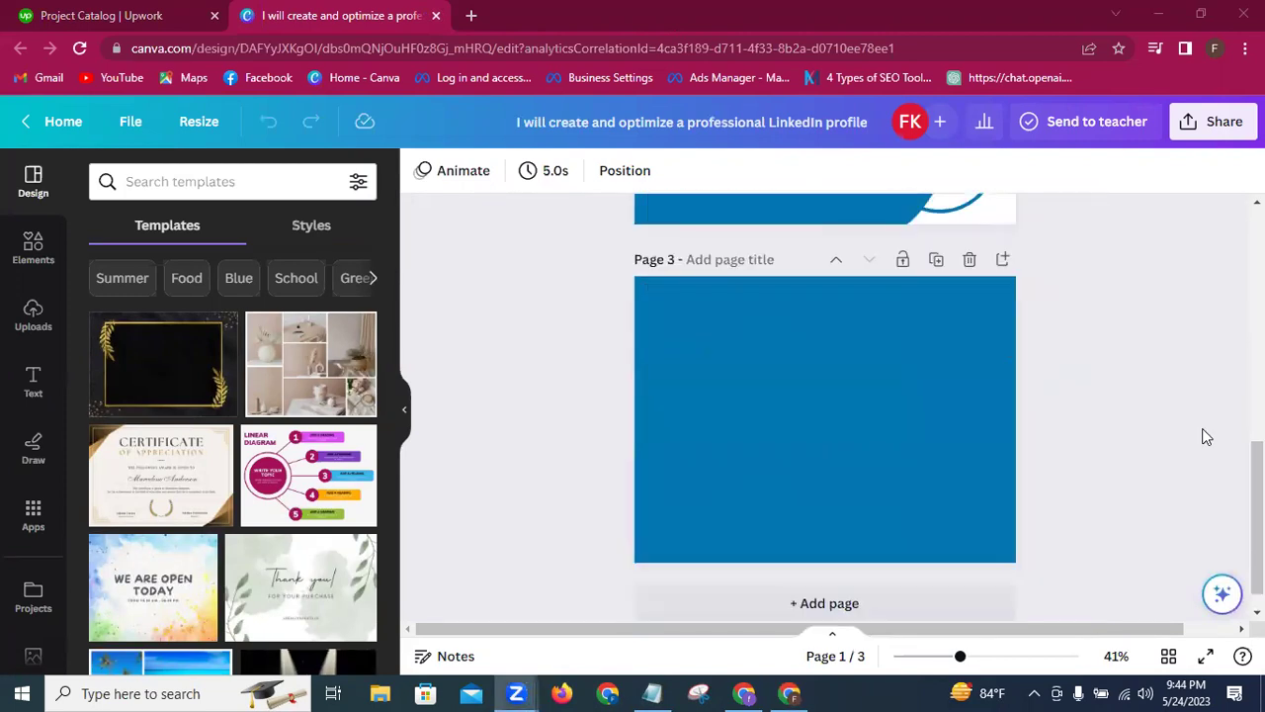
scroll(1206, 435, down, 1)
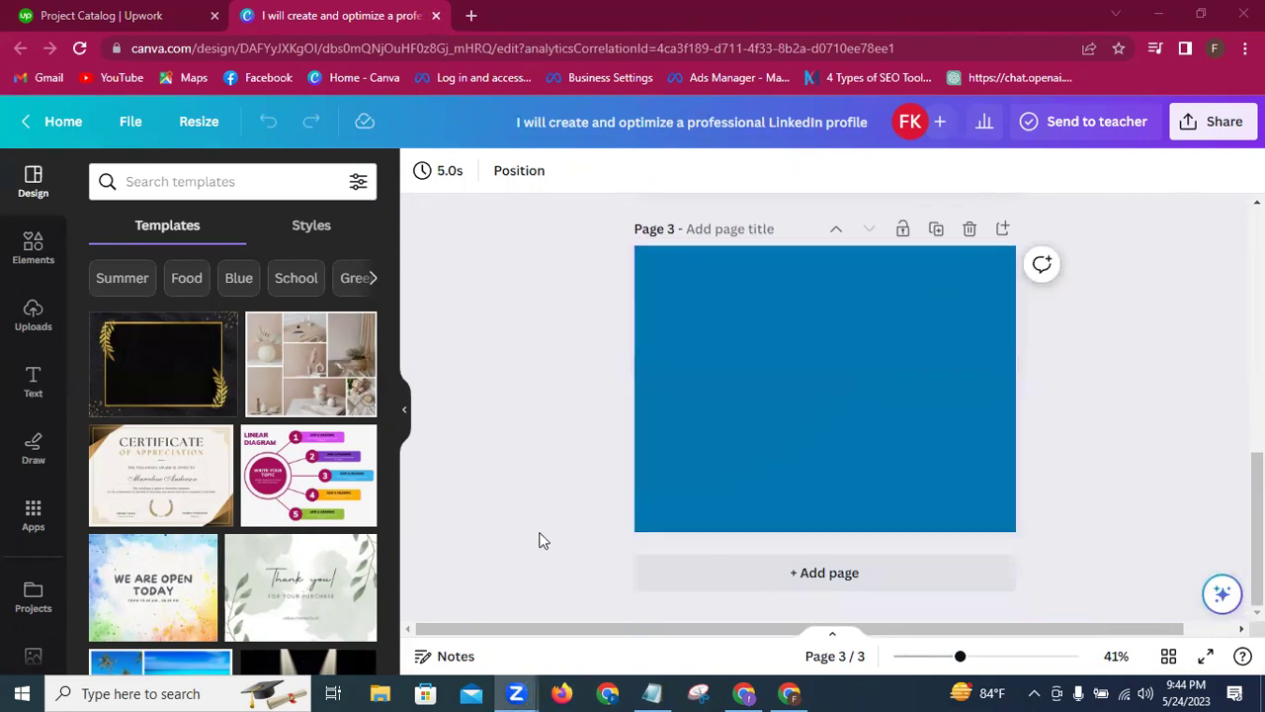
click(147, 181)
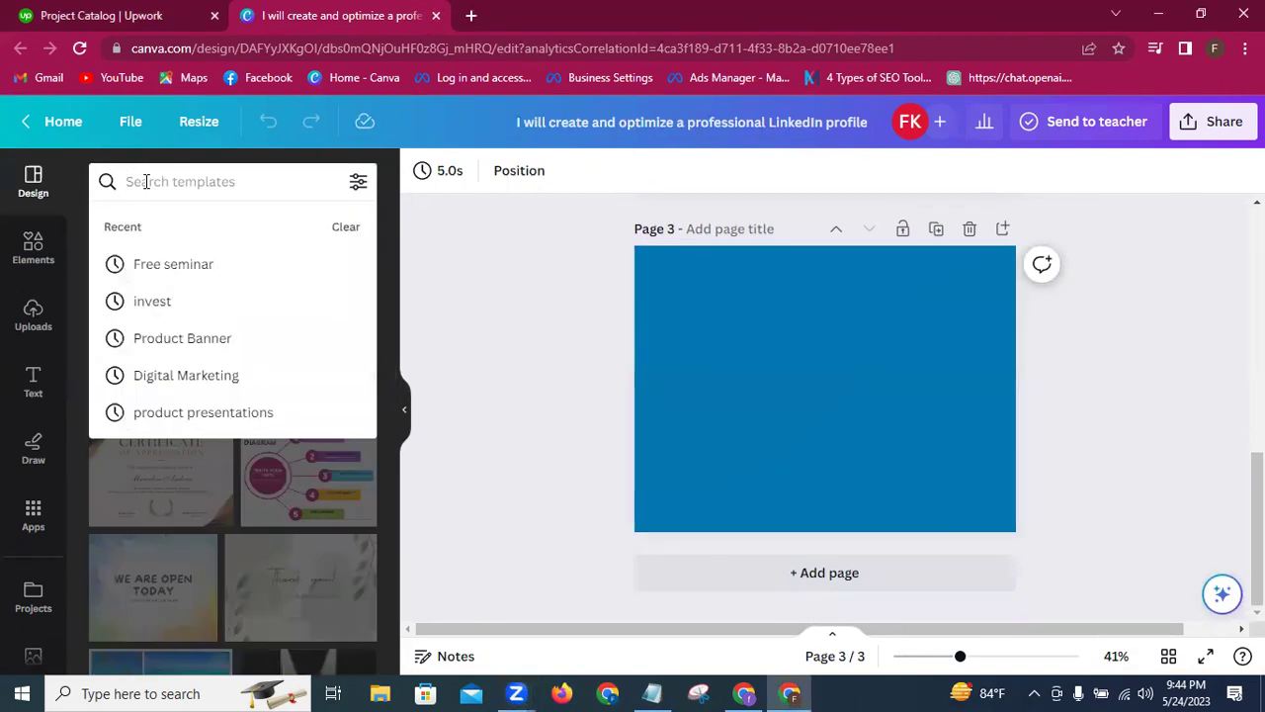
click(228, 375)
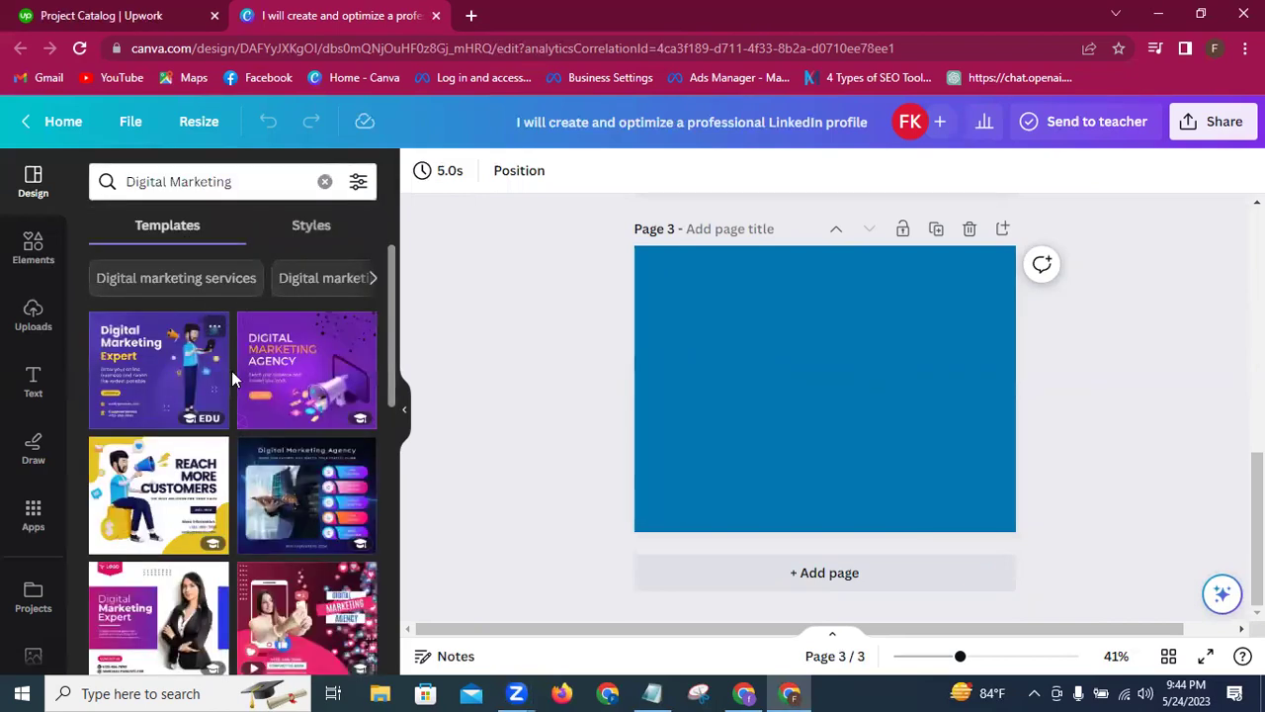
Step: Find the dark blue modern business webinar digital marketing flyer template among the results and apply it to page 3
scroll(386, 372, down, 2)
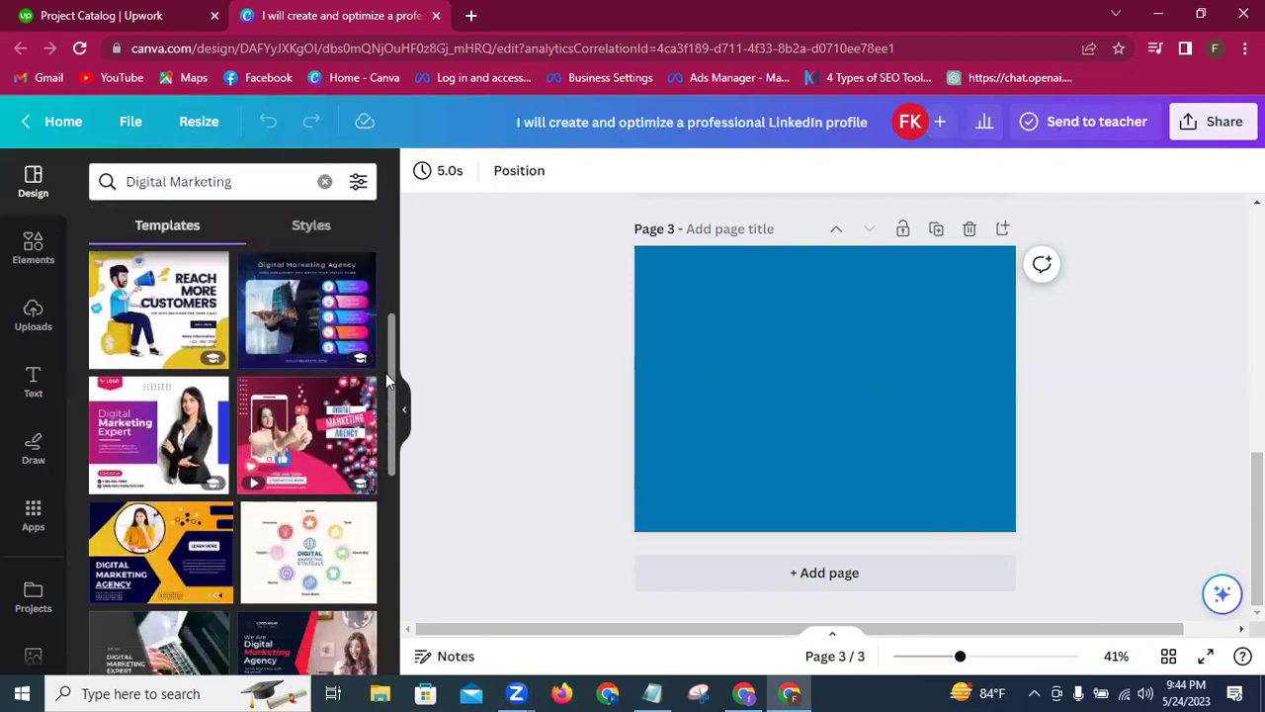
scroll(385, 373, down, 2)
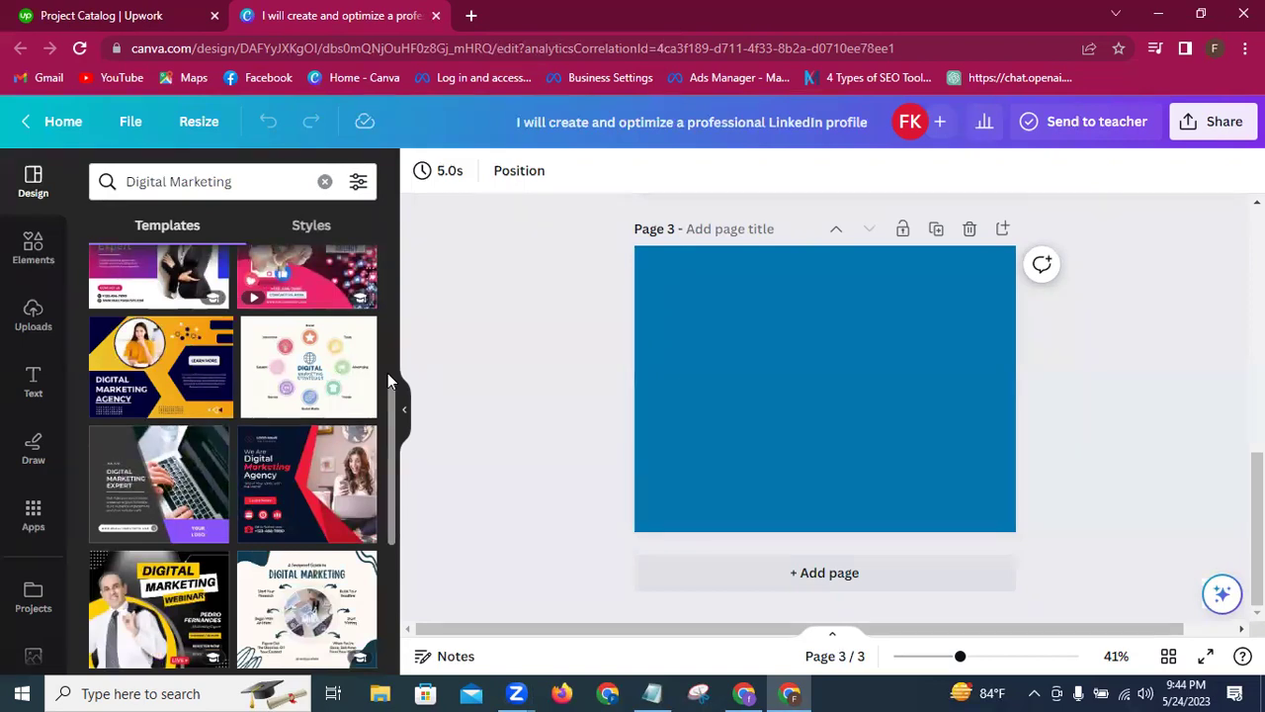
scroll(388, 373, down, 2)
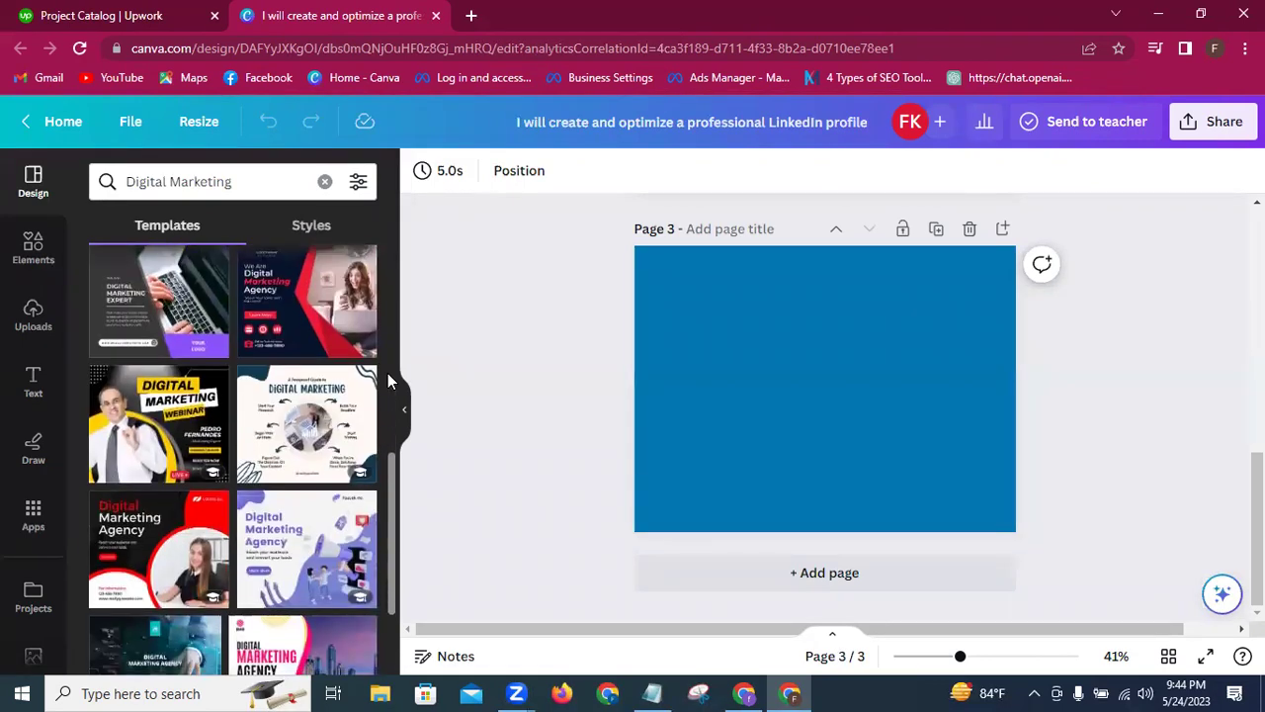
scroll(388, 372, down, 2)
scroll(388, 373, down, 2)
scroll(388, 373, down, 3)
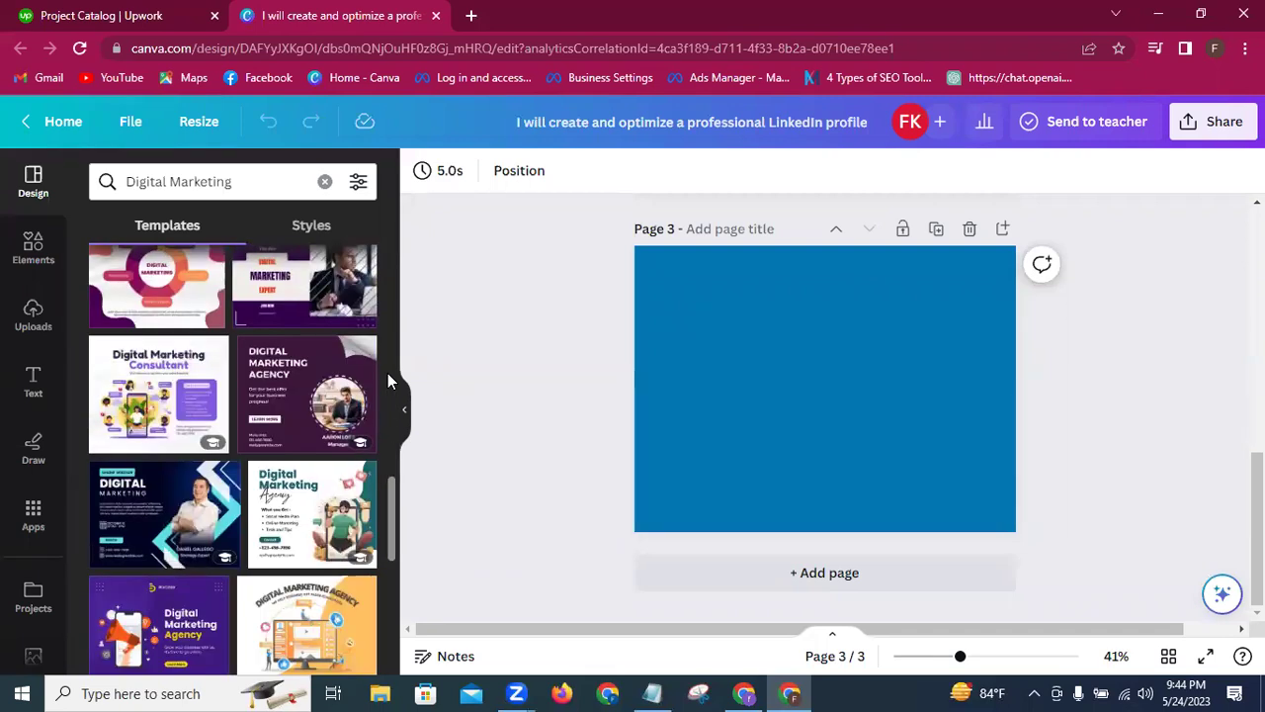
scroll(387, 373, down, 1)
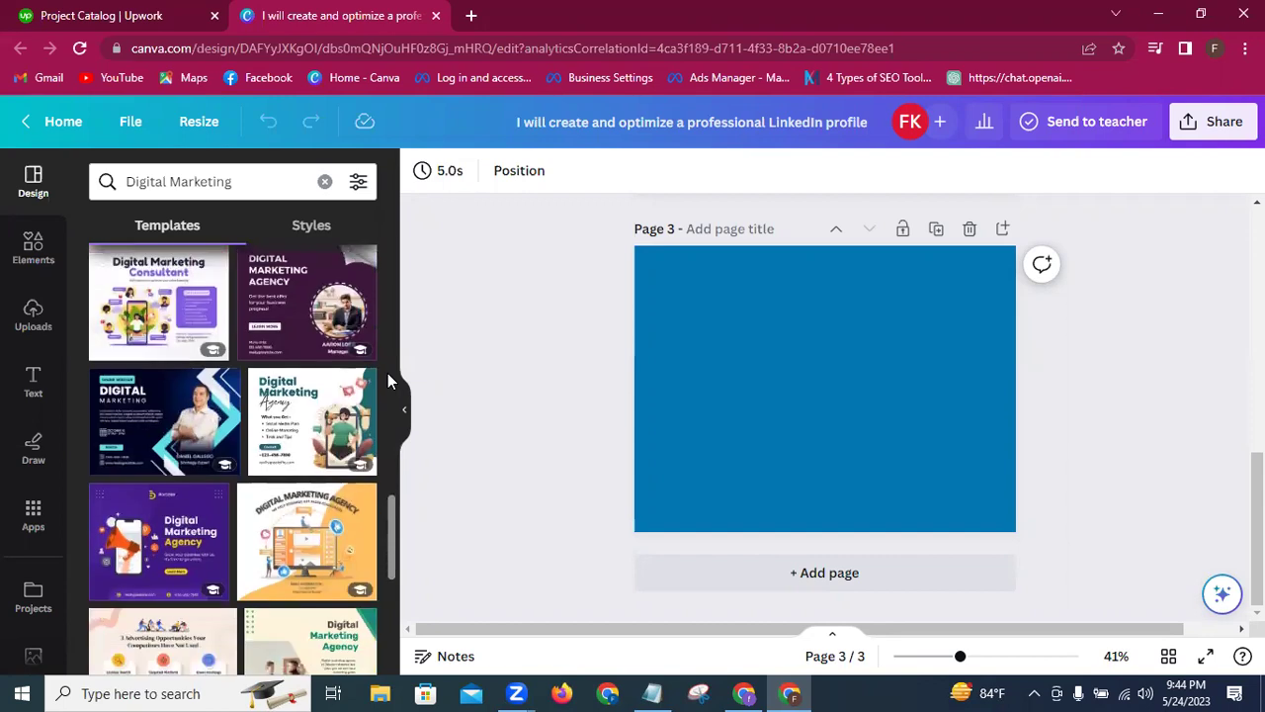
click(166, 425)
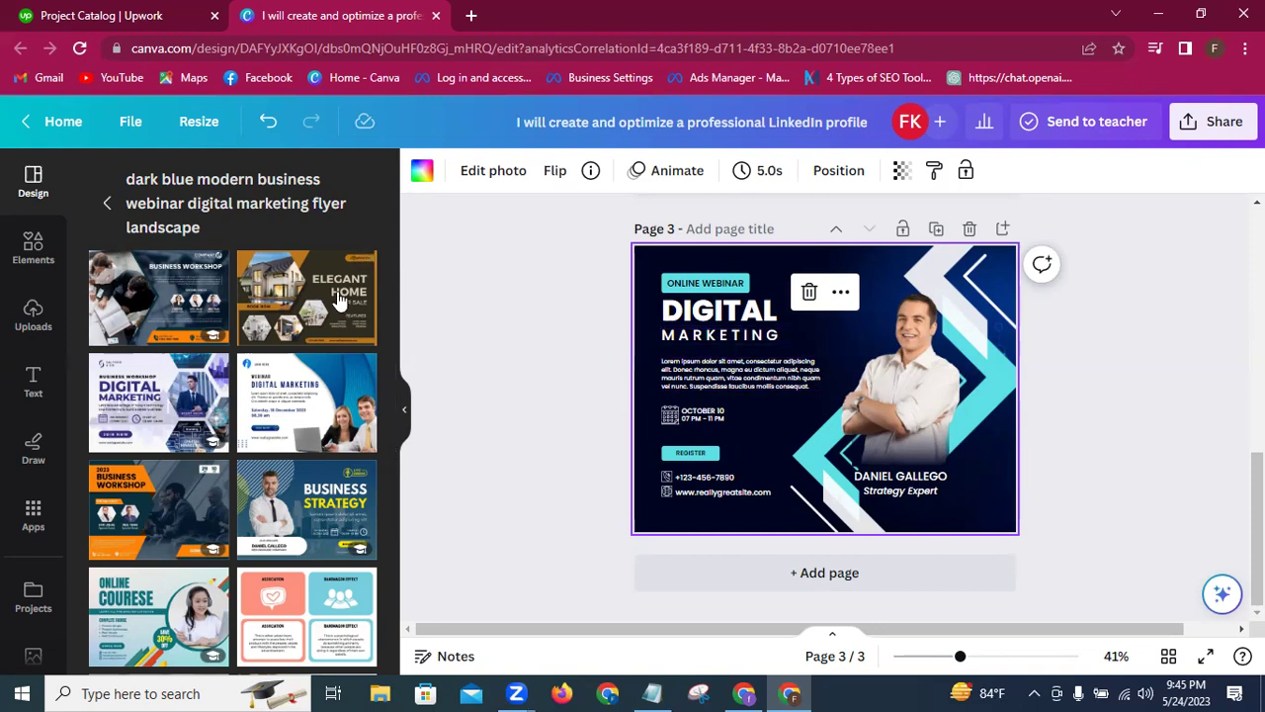
click(34, 319)
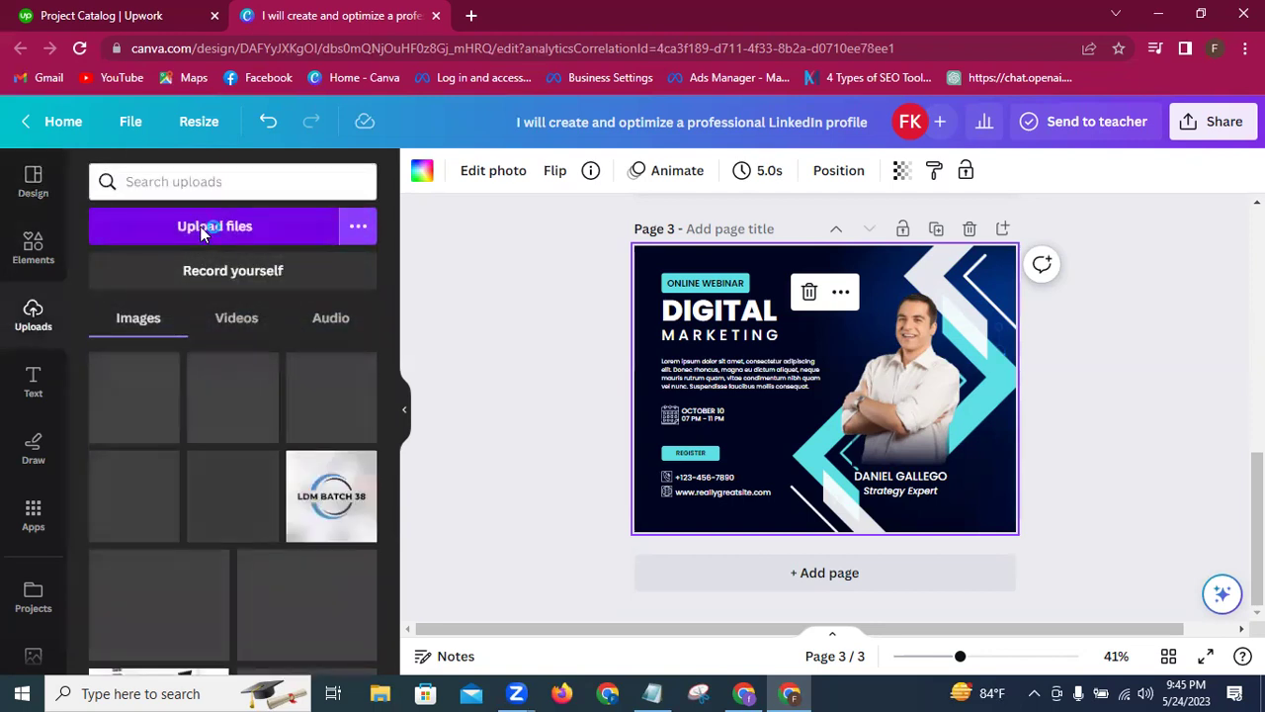
click(200, 230)
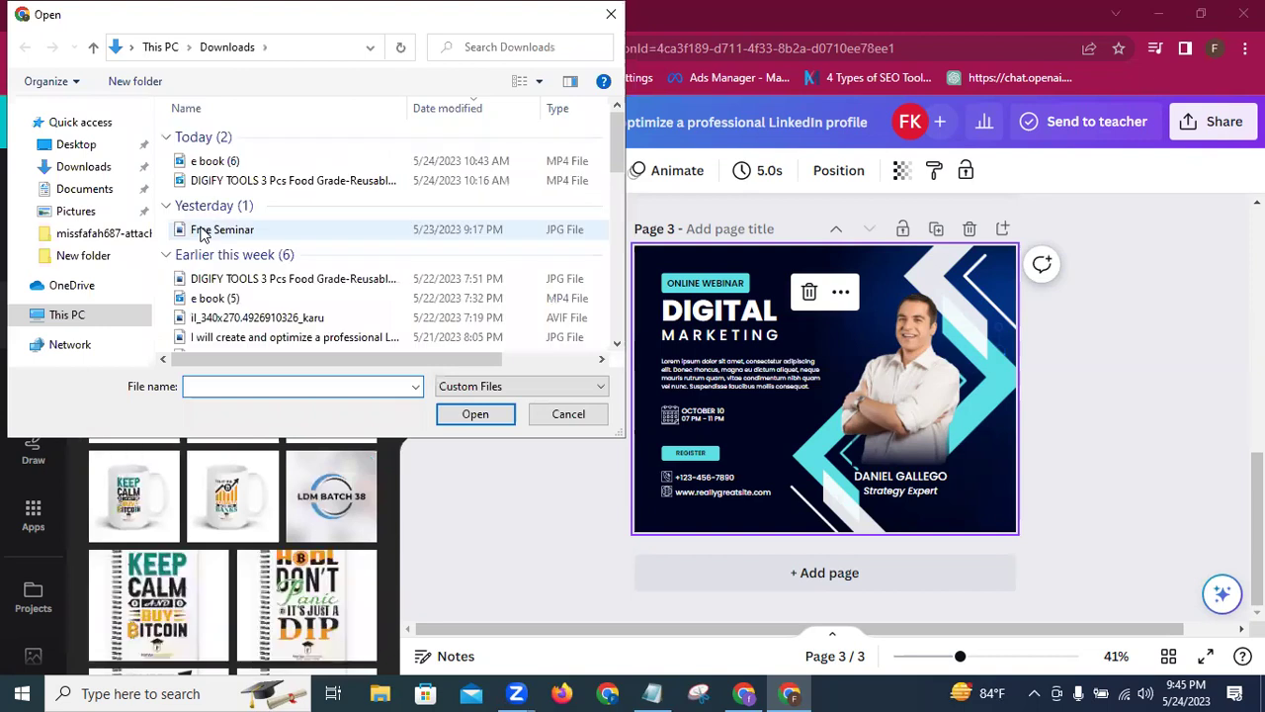
click(84, 189)
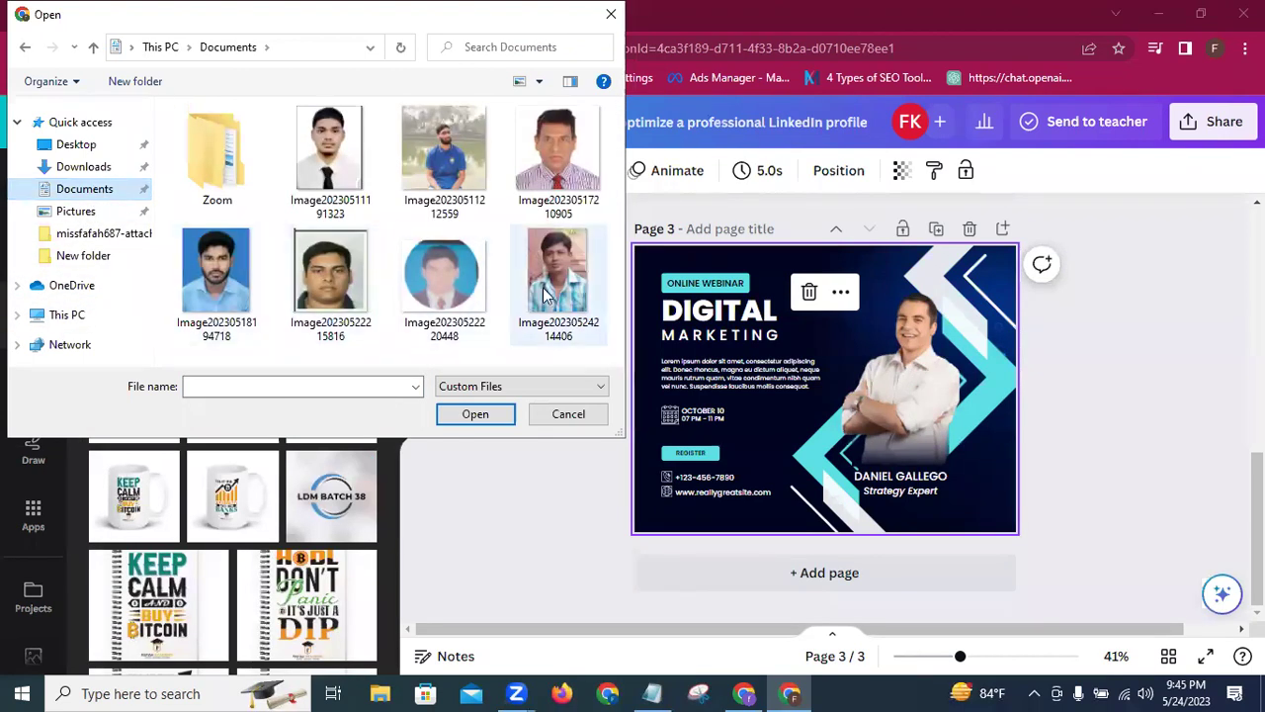
click(542, 294)
click(450, 420)
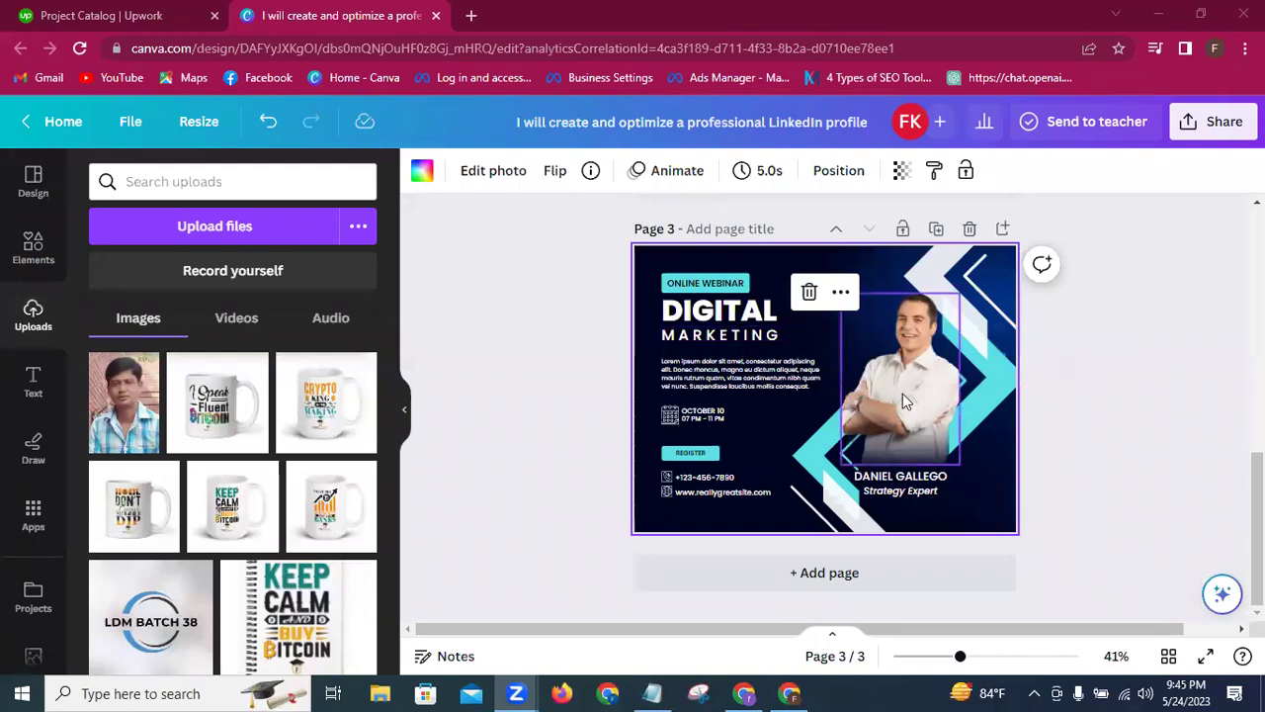
Step: Add the uploaded portrait to page 3, delete the template's photo of the man, and move the portrait into its place
click(115, 415)
mouse_move(868, 432)
mouse_down()
mouse_move(929, 418)
mouse_move(860, 425)
mouse_move(871, 421)
mouse_up()
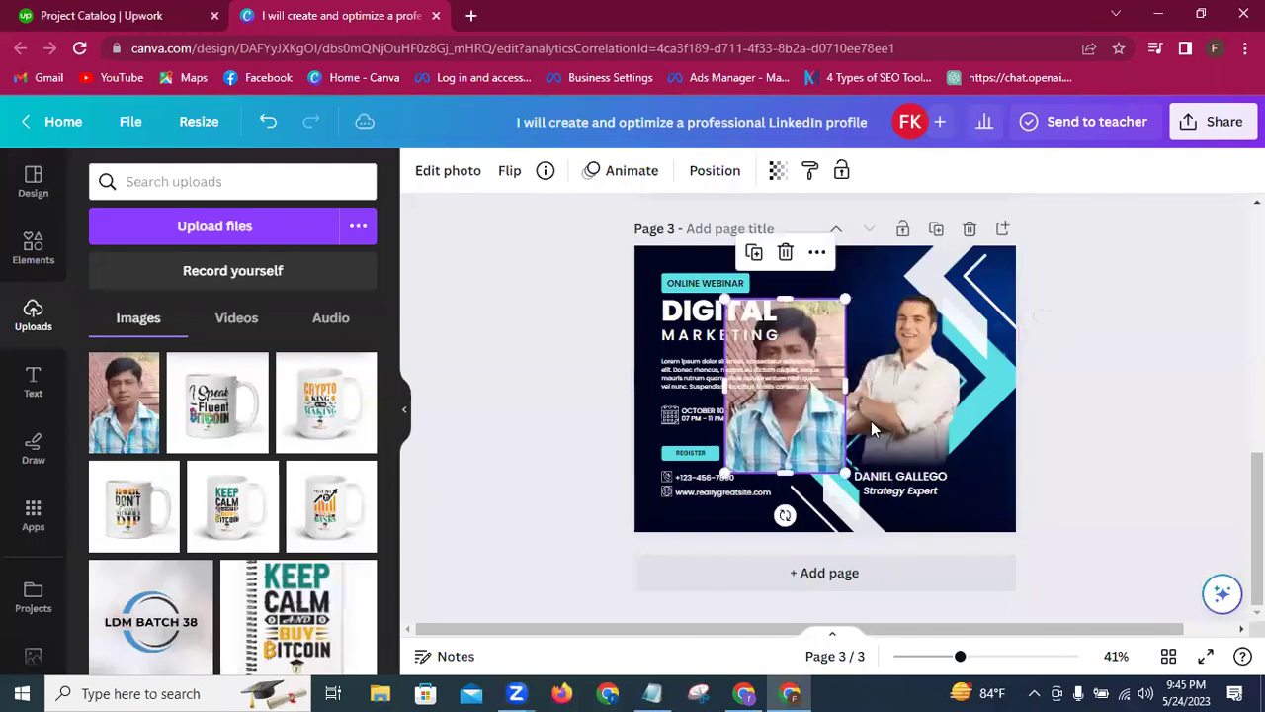
click(917, 354)
key(Delete)
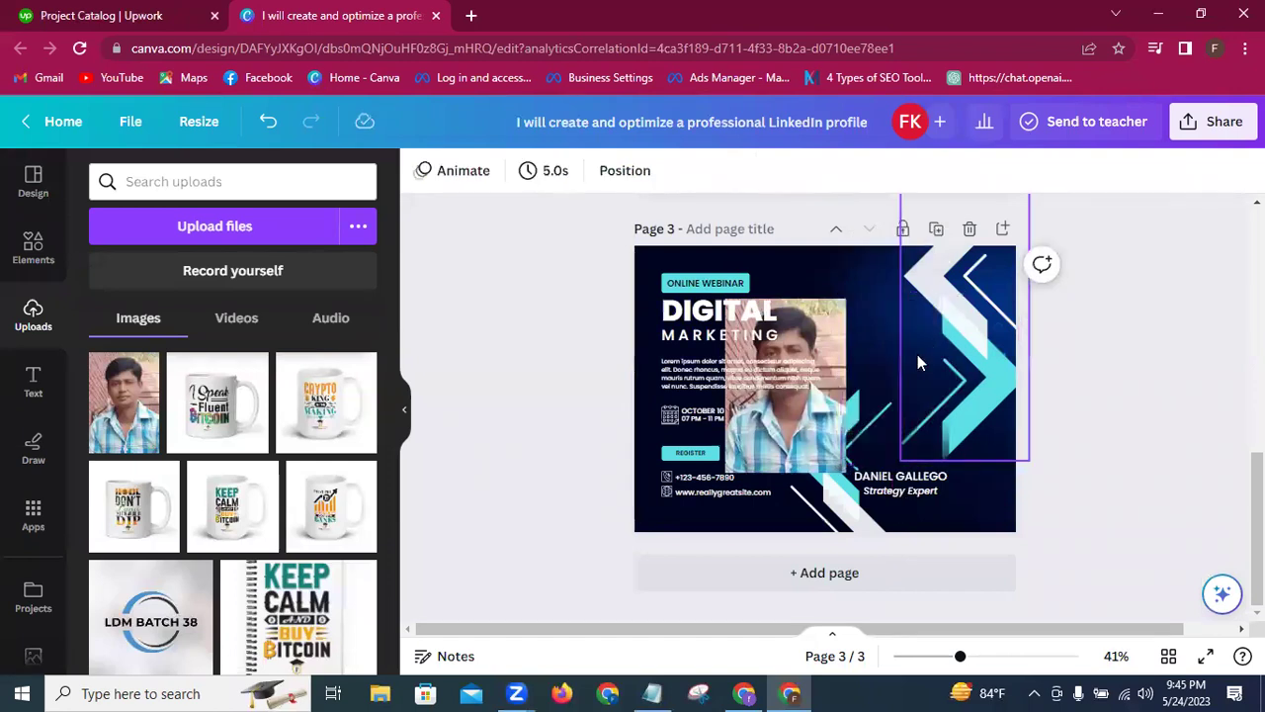
drag(789, 421, 892, 379)
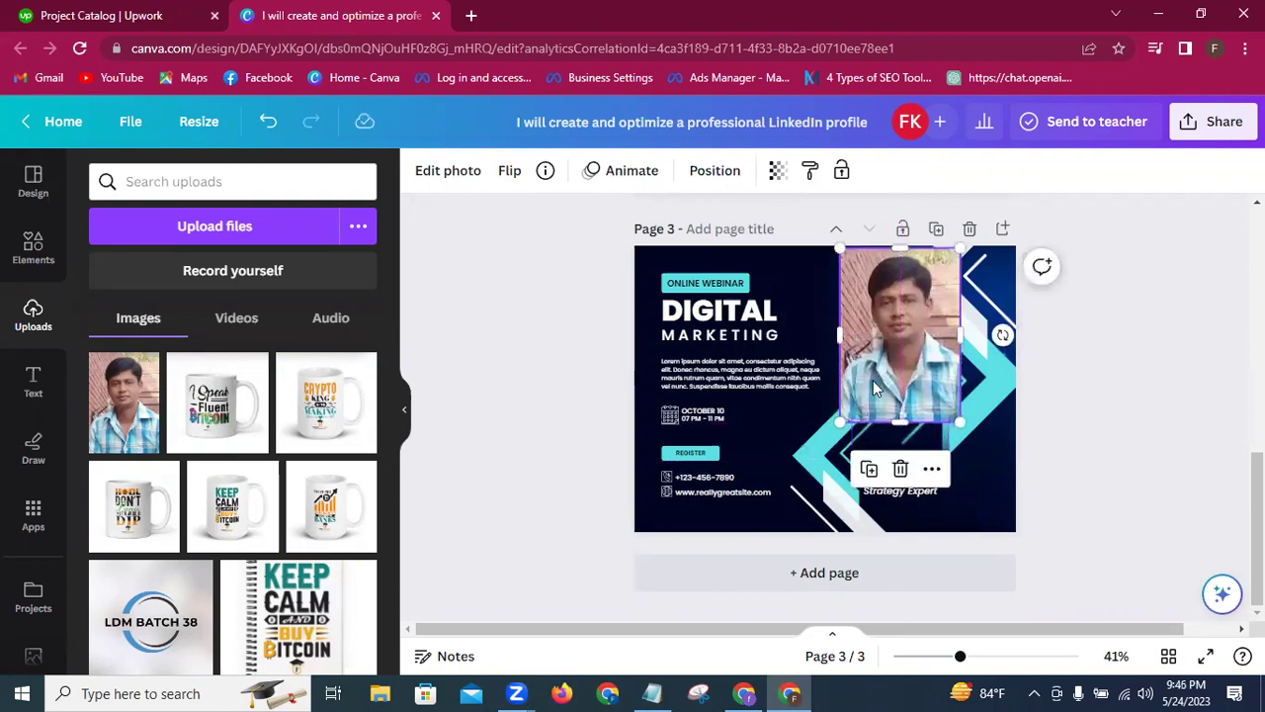
drag(871, 394, 871, 423)
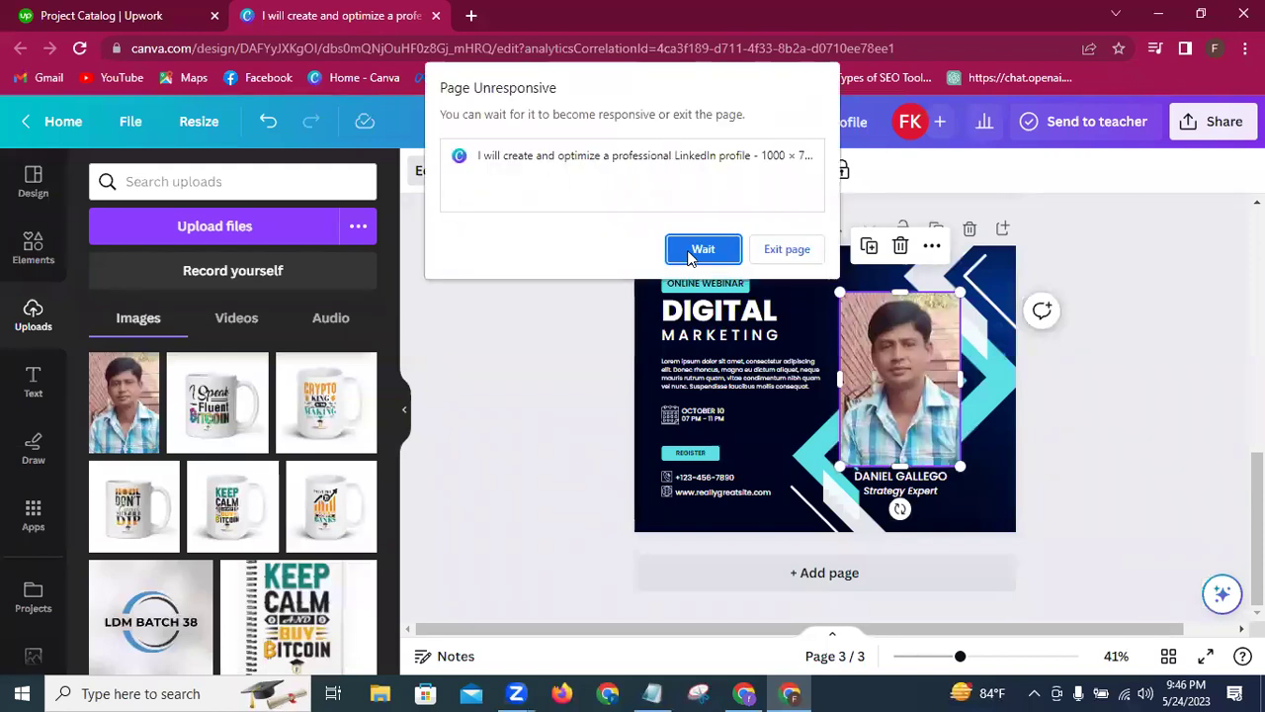
Step: Wait for the unresponsive page to recover and remove the portrait's background with BG Remover
click(702, 249)
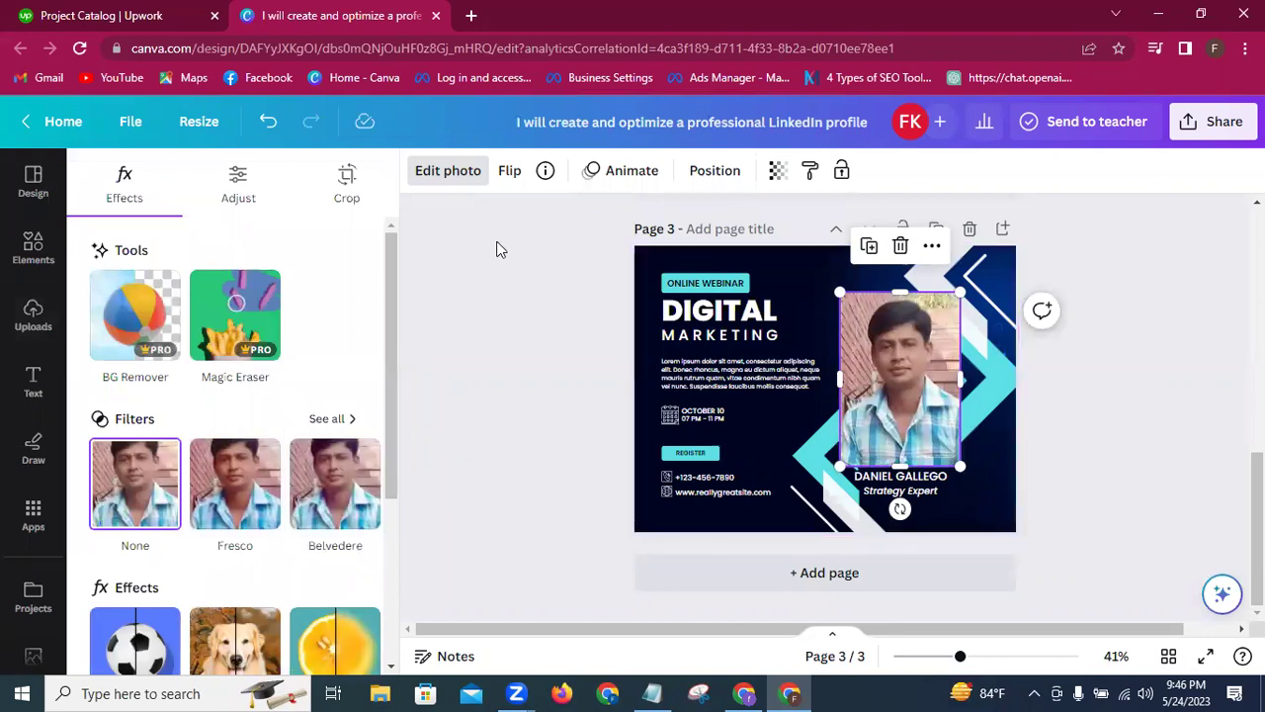
click(138, 314)
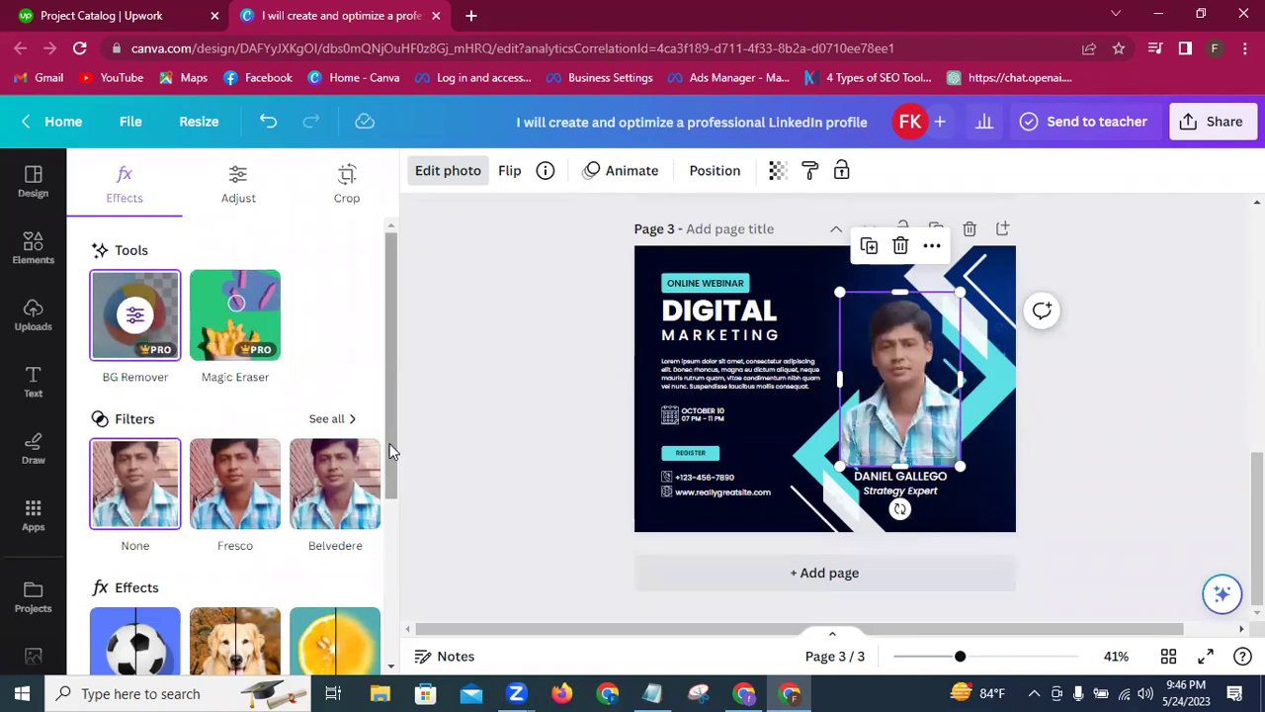
key(Escape)
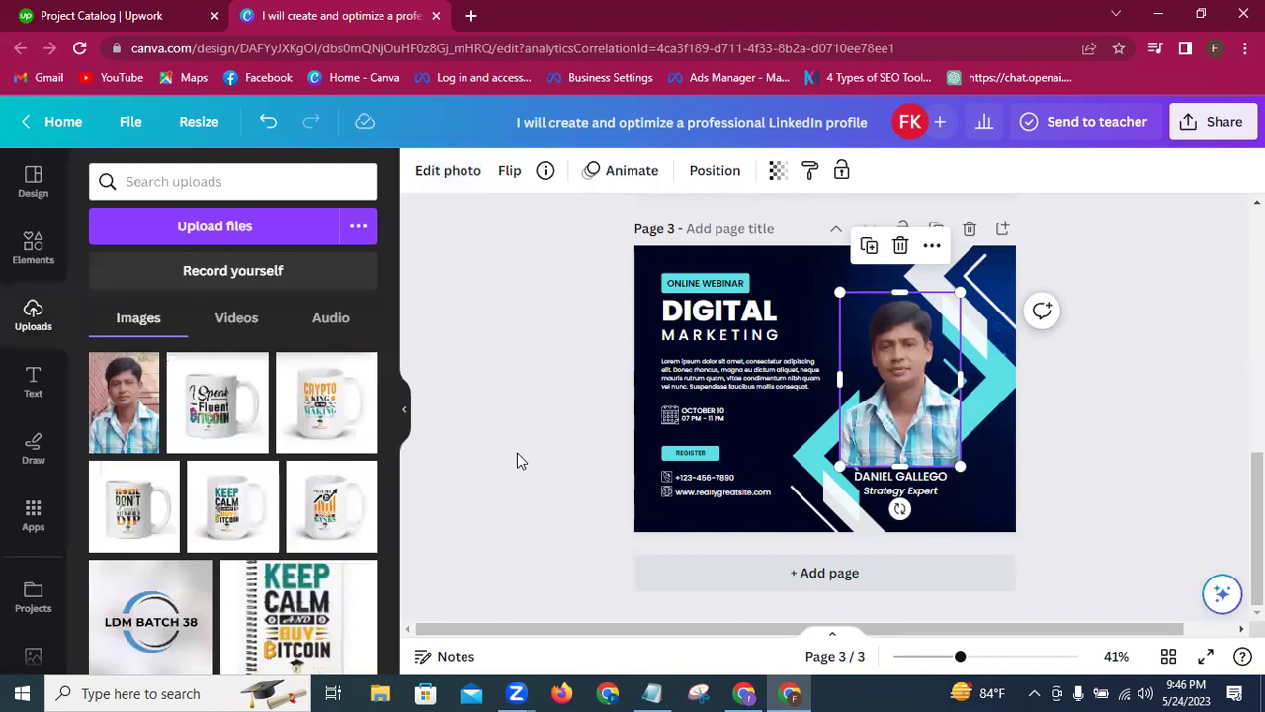
click(517, 454)
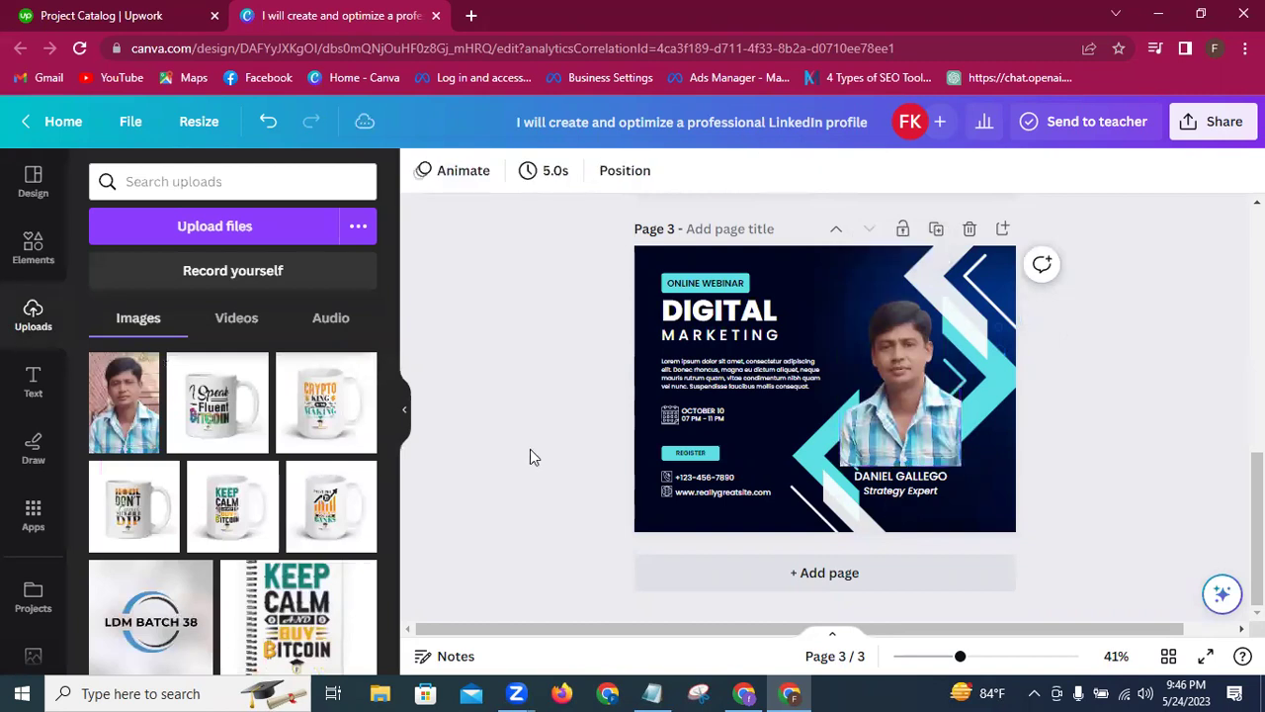
Step: Send the portrait one layer backward, behind the template's dark gradient overlay
right_click(902, 427)
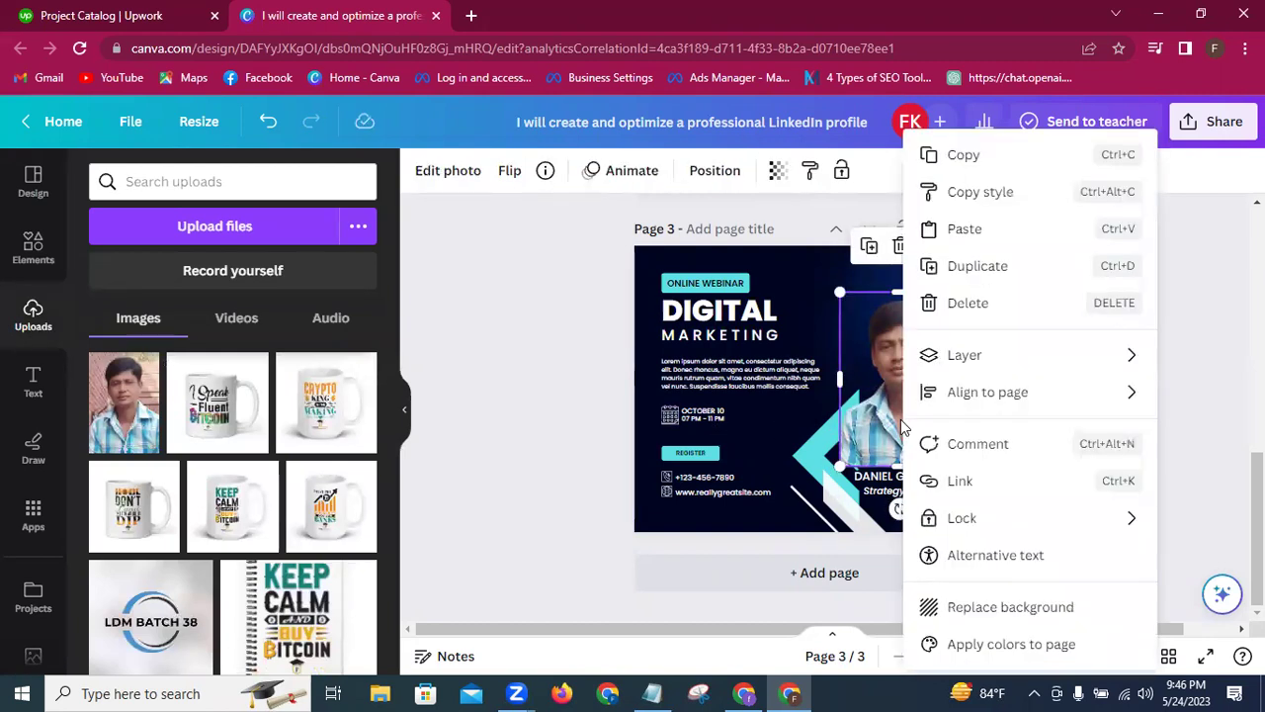
mouse_move(949, 354)
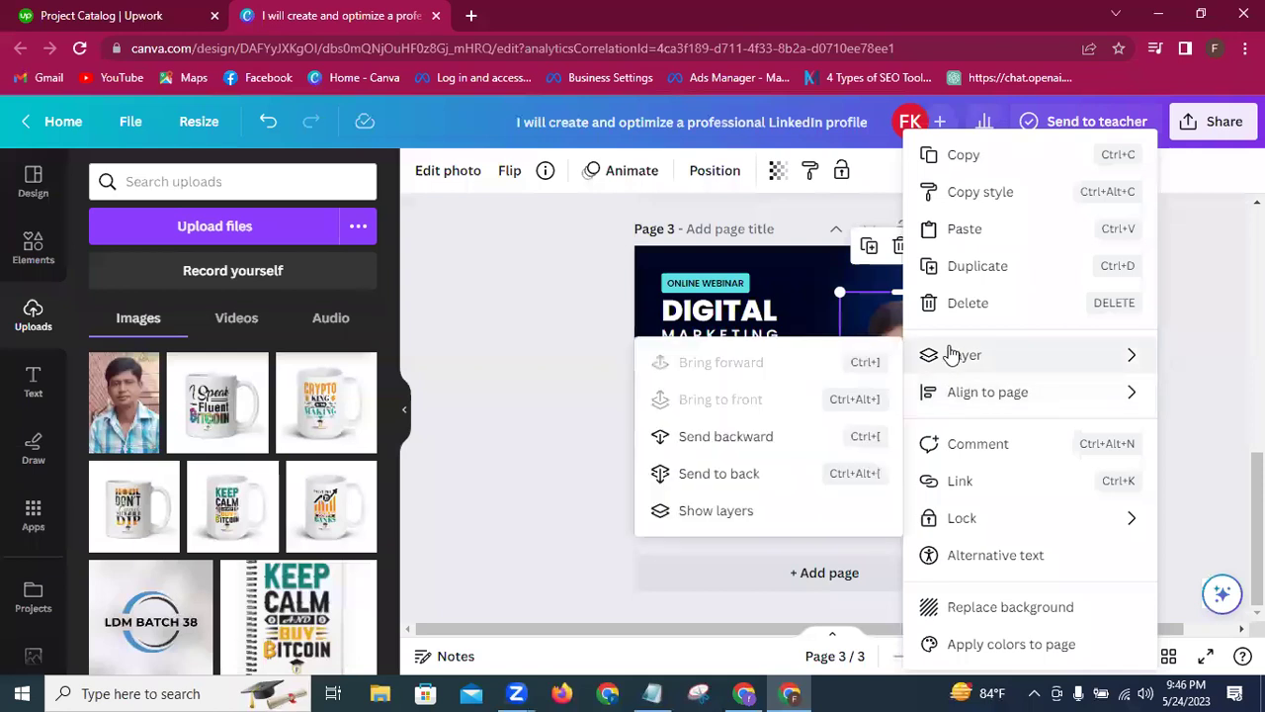
click(765, 442)
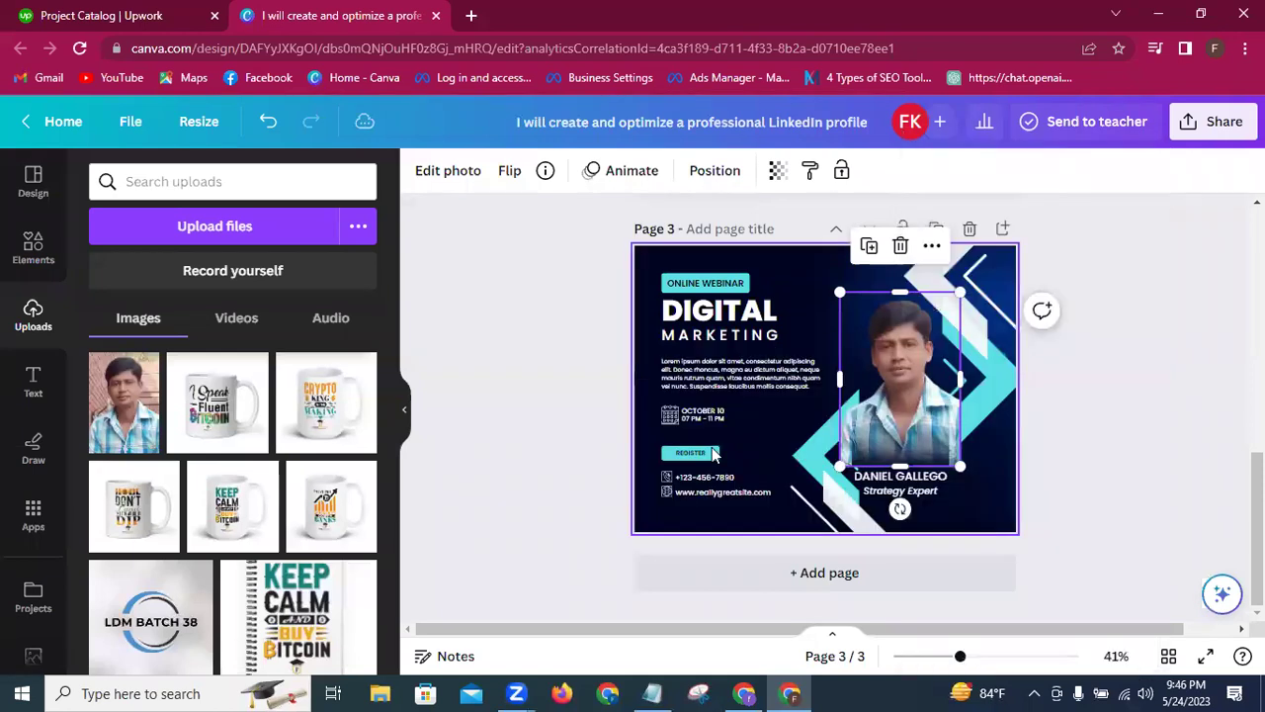
click(561, 454)
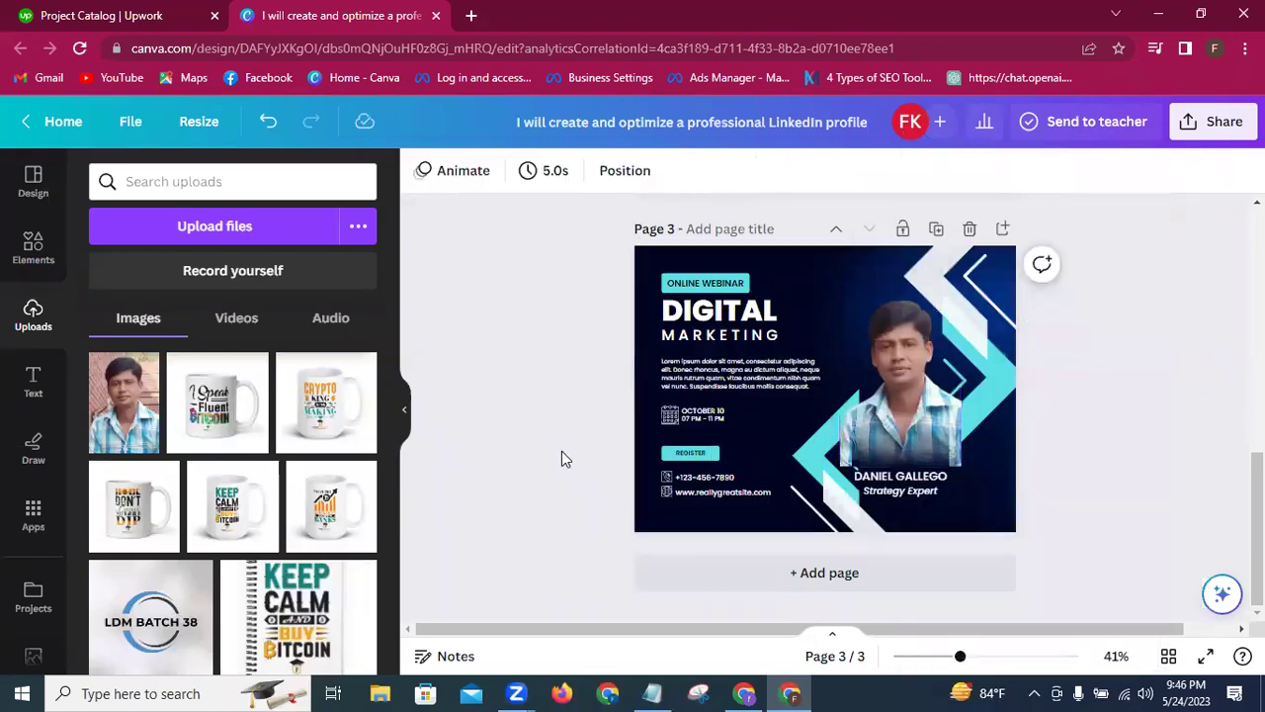
Step: Enlarge the cut-out portrait slightly on page 3, keeping its lower edge just above the name
click(890, 455)
drag(843, 467, 975, 446)
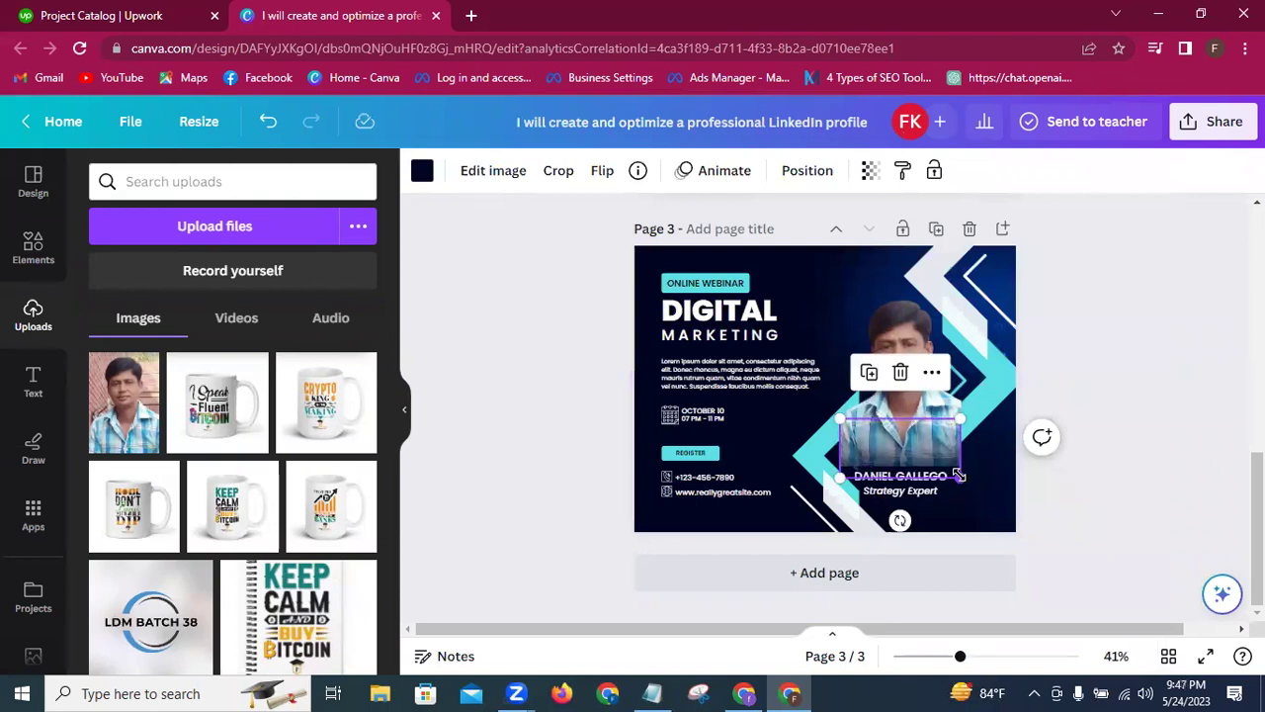
click(591, 482)
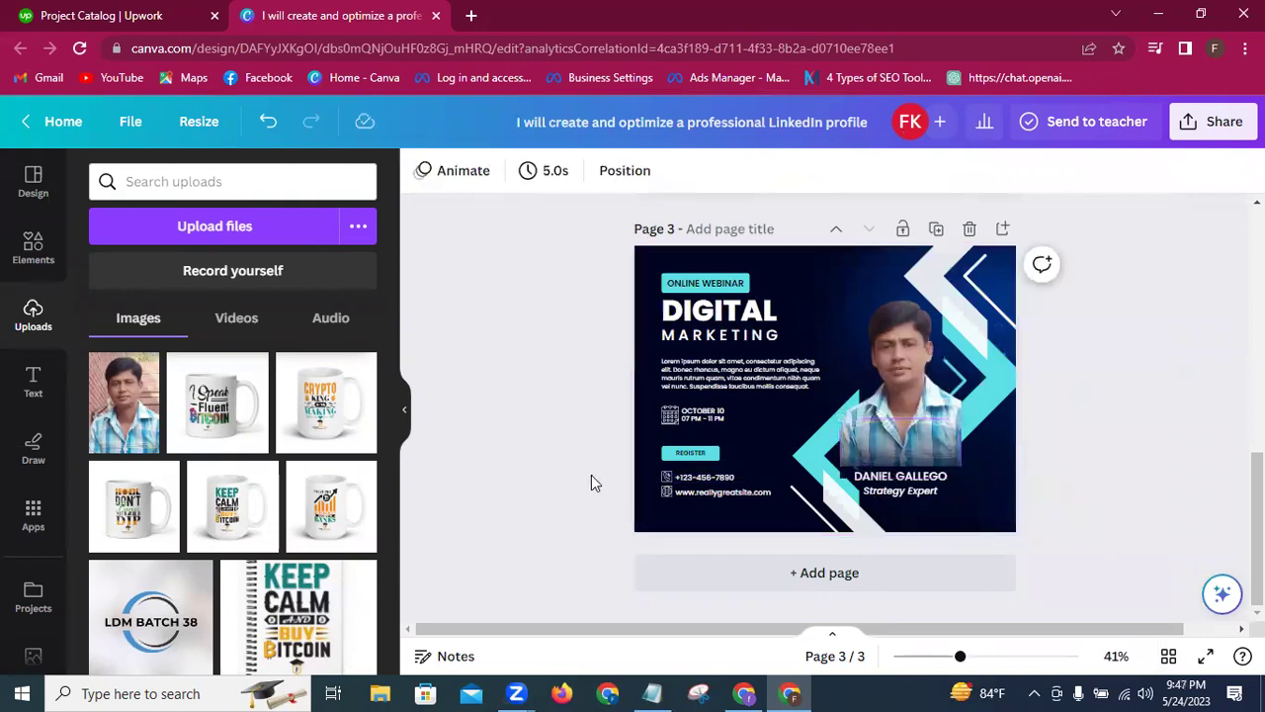
click(908, 356)
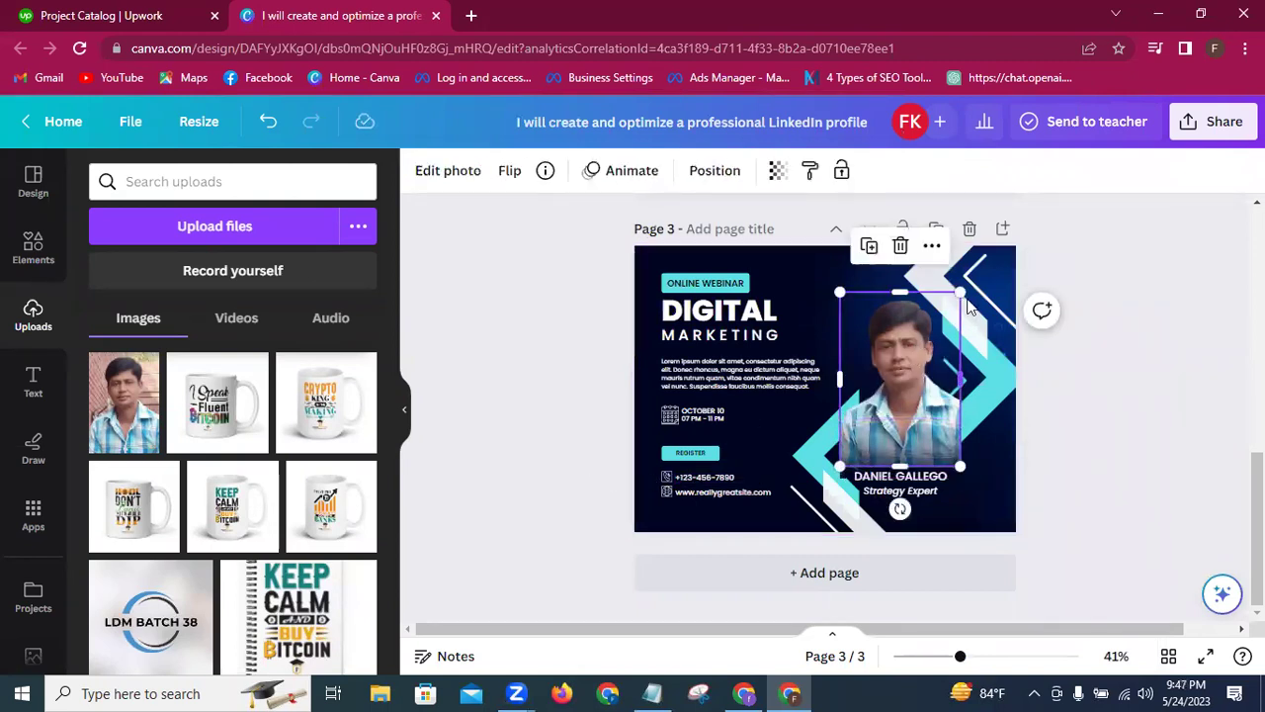
drag(960, 294, 974, 273)
drag(905, 358, 911, 358)
click(579, 436)
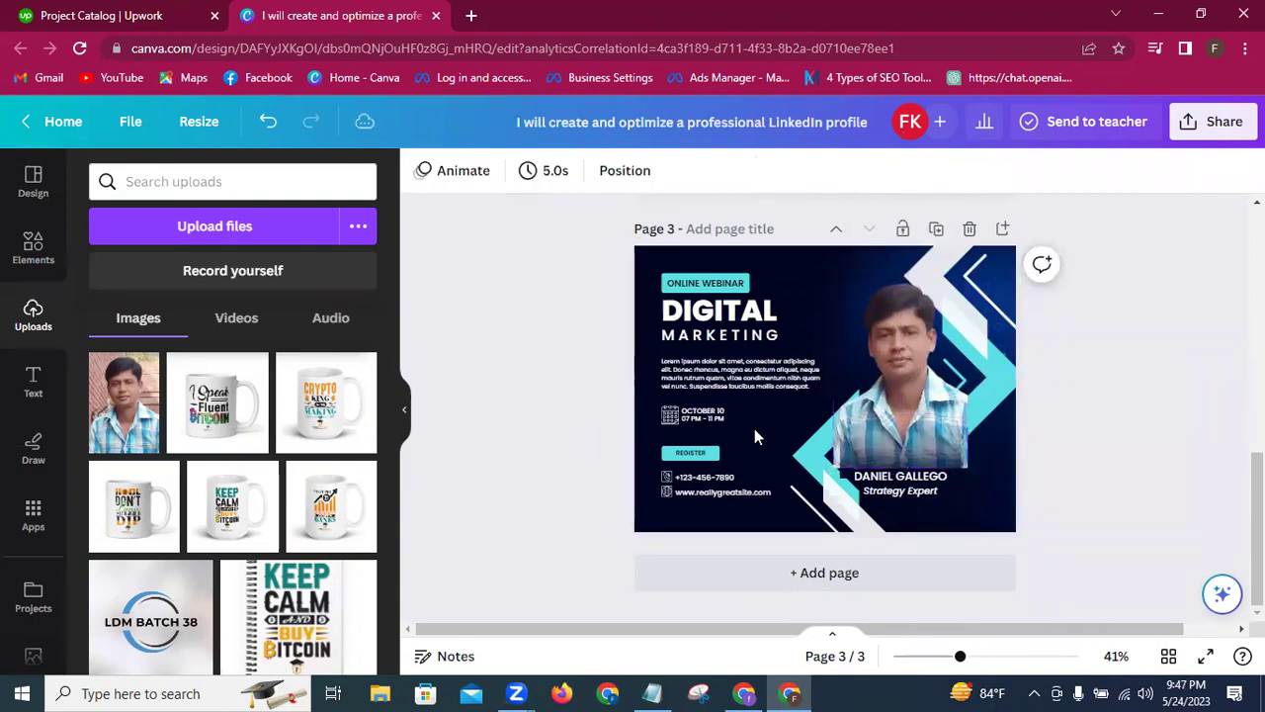
Step: Enlarge the dark gradient overlay so it spans the full width of the portrait
click(852, 462)
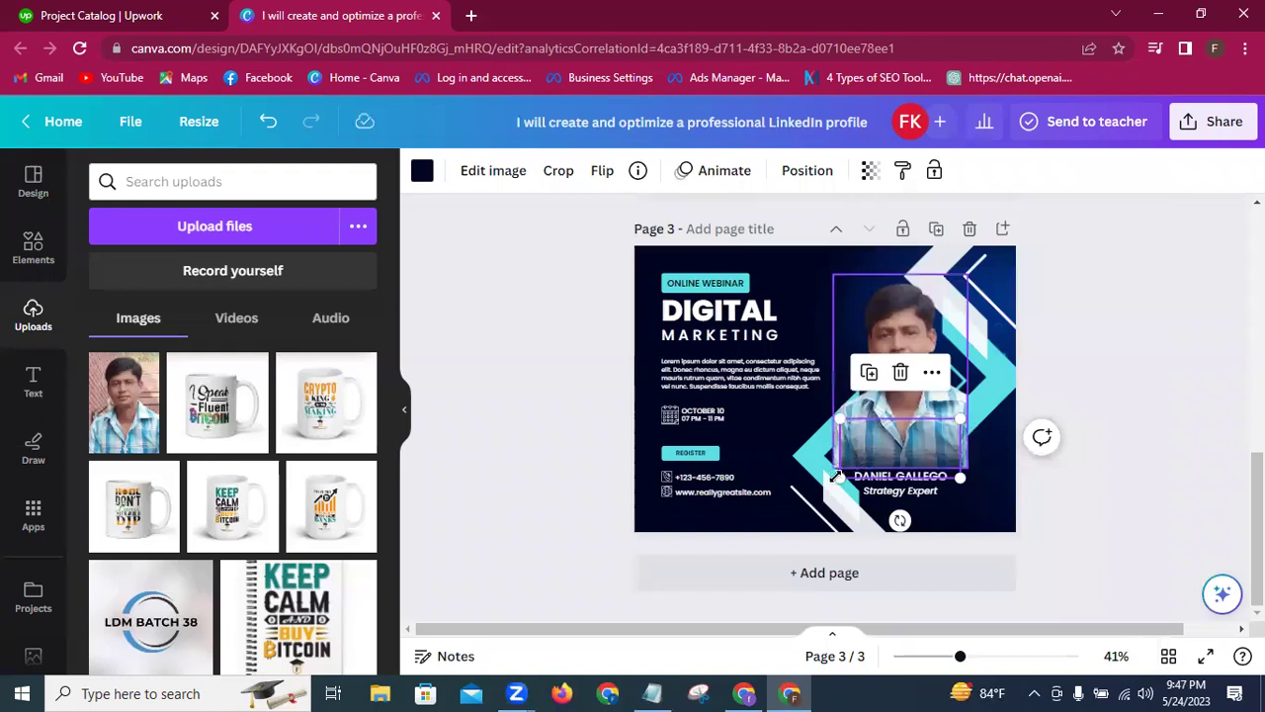
drag(837, 477, 832, 482)
drag(957, 479, 968, 486)
click(552, 401)
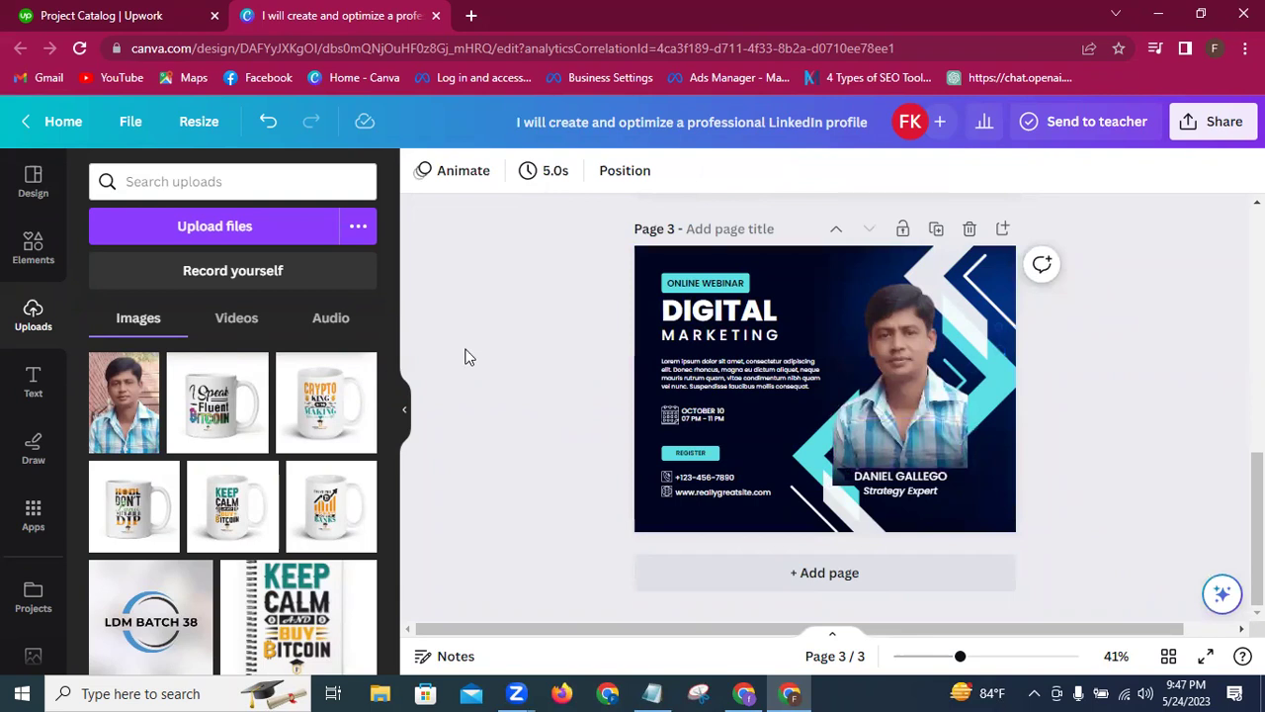
Step: Switch to Upwork, select the freelancer's full name in the account menu, and return to the Canva design
click(104, 19)
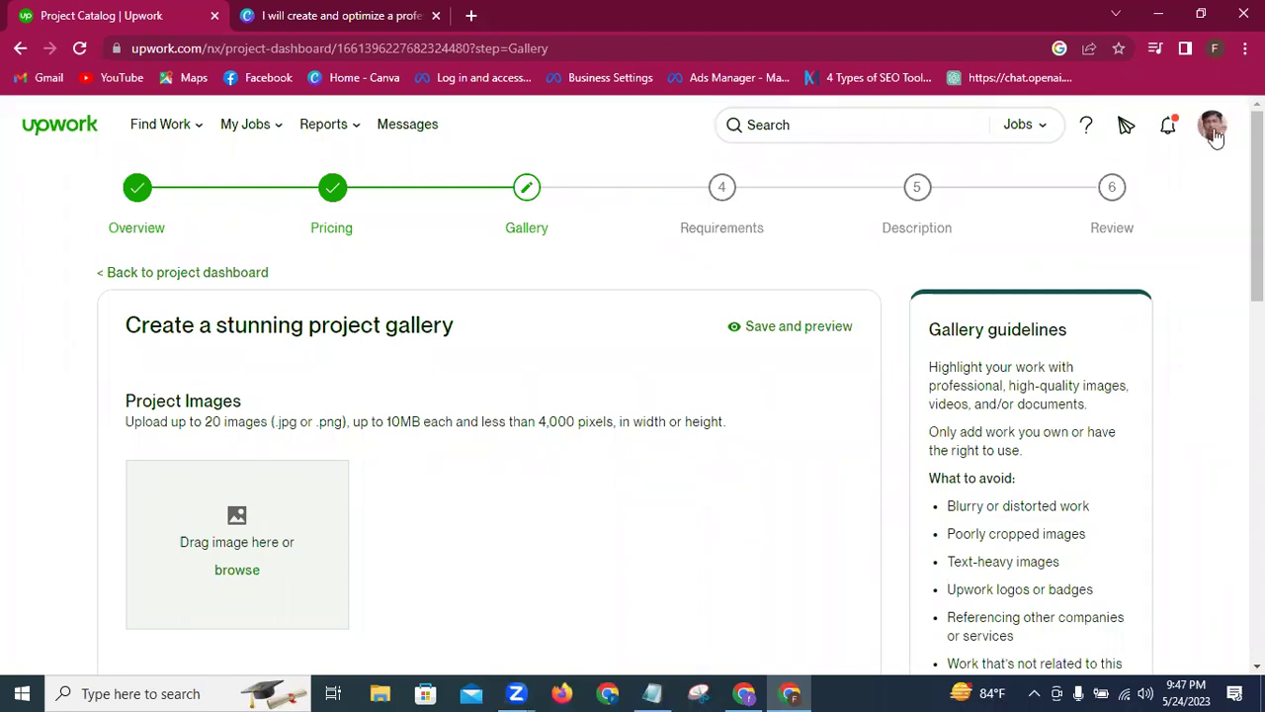
click(1215, 135)
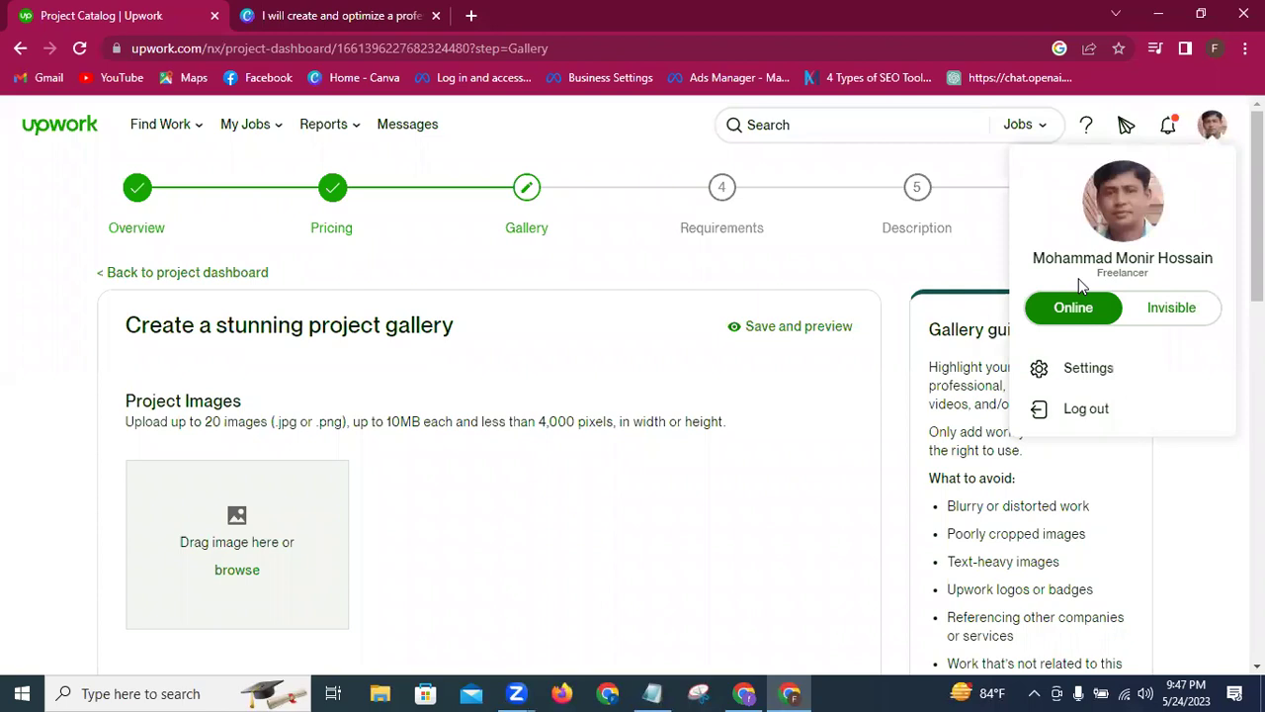
drag(1038, 259, 1213, 259)
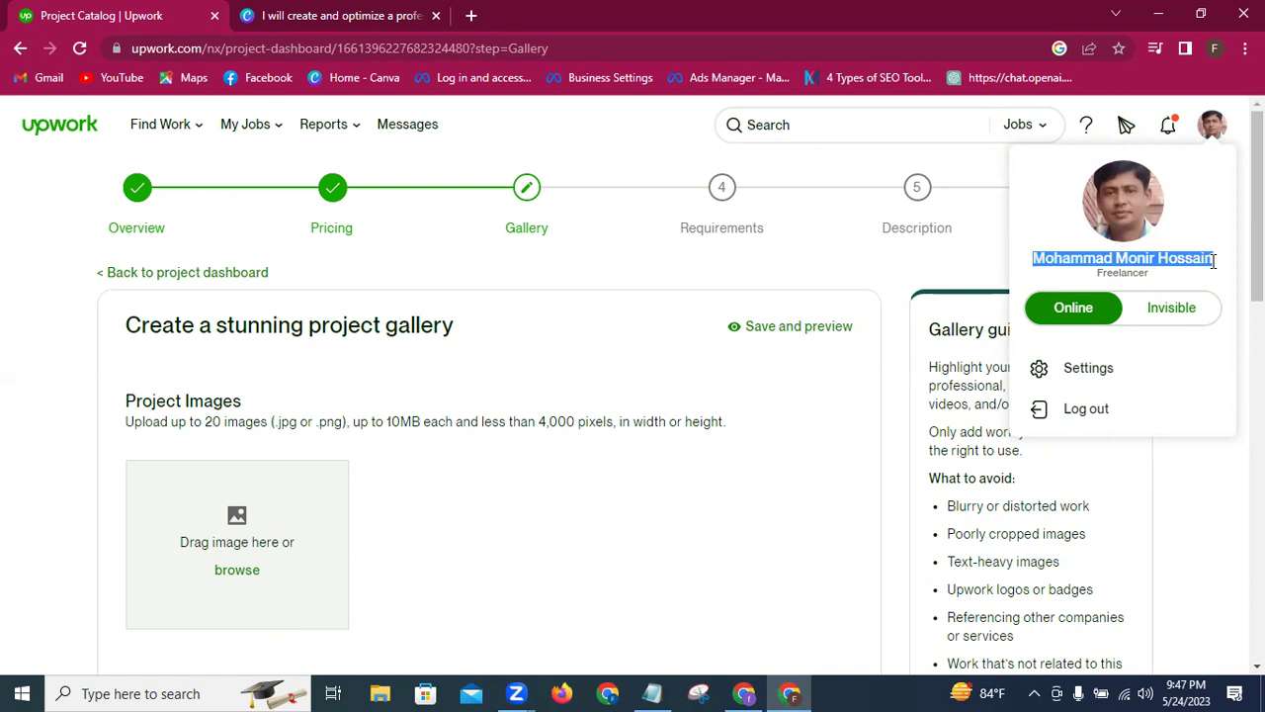
click(303, 15)
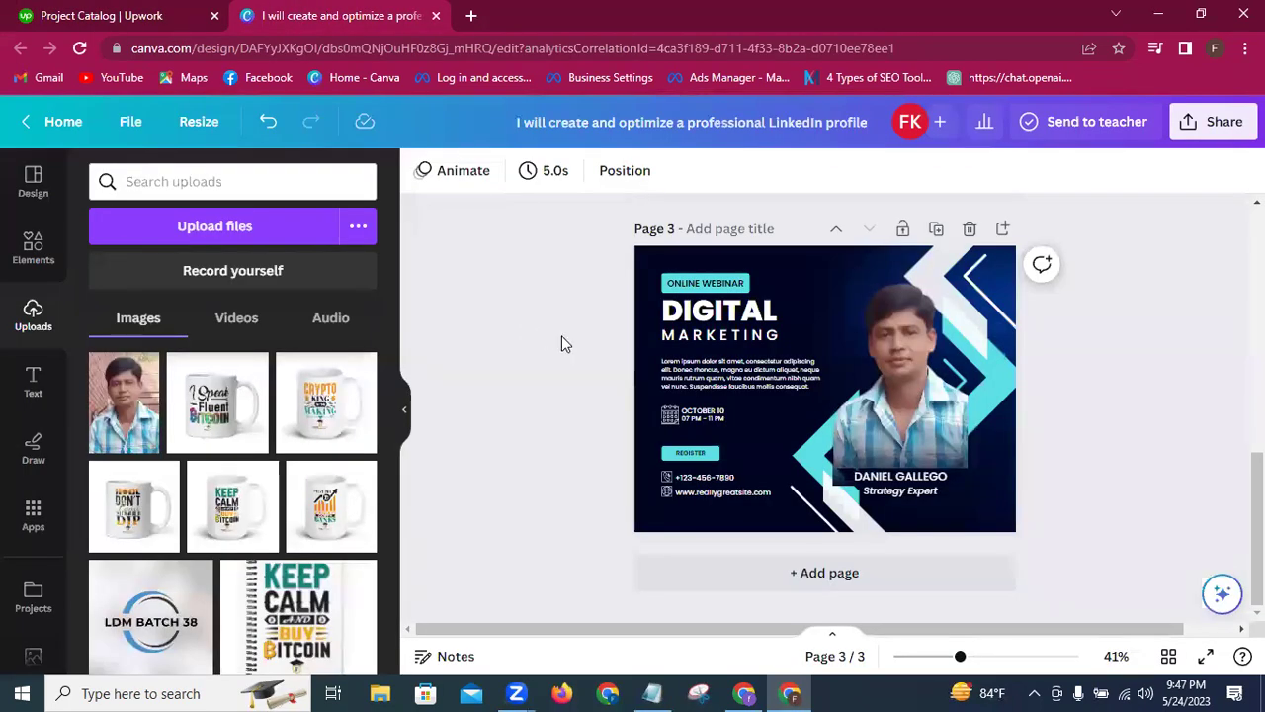
Step: Replace the template's placeholder name below the portrait with the freelancer's full name
click(951, 480)
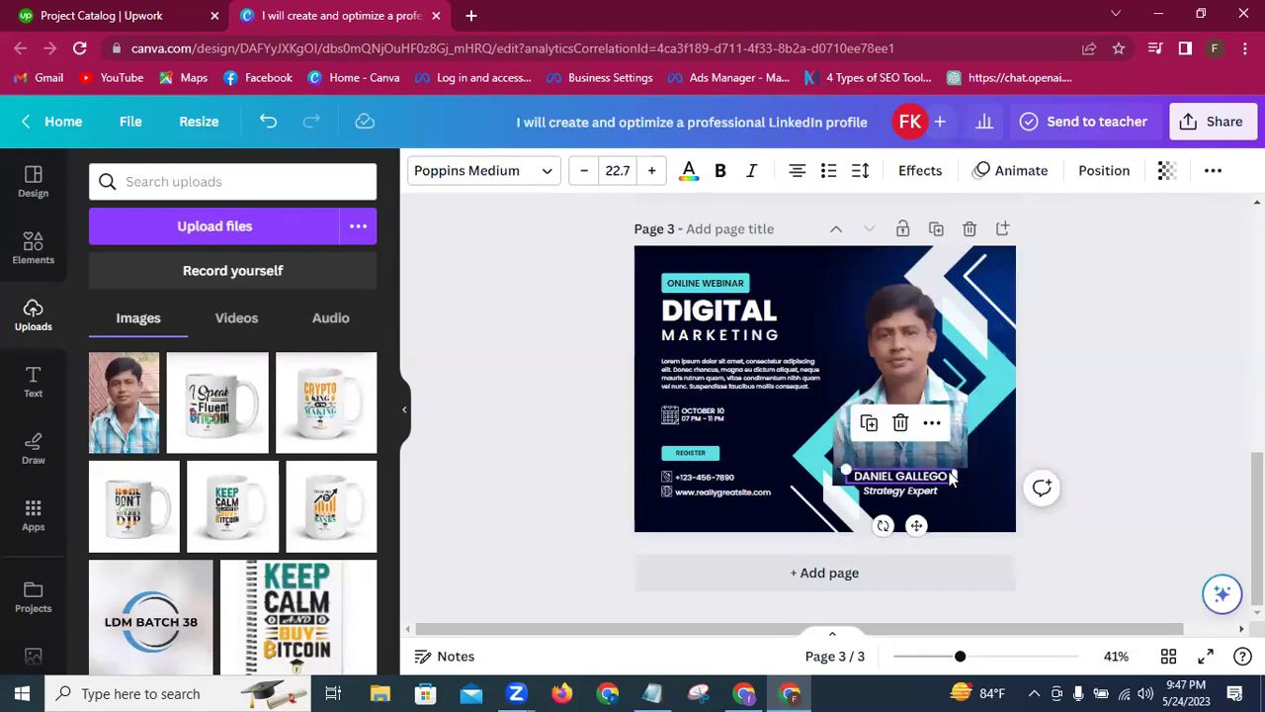
double_click(951, 477)
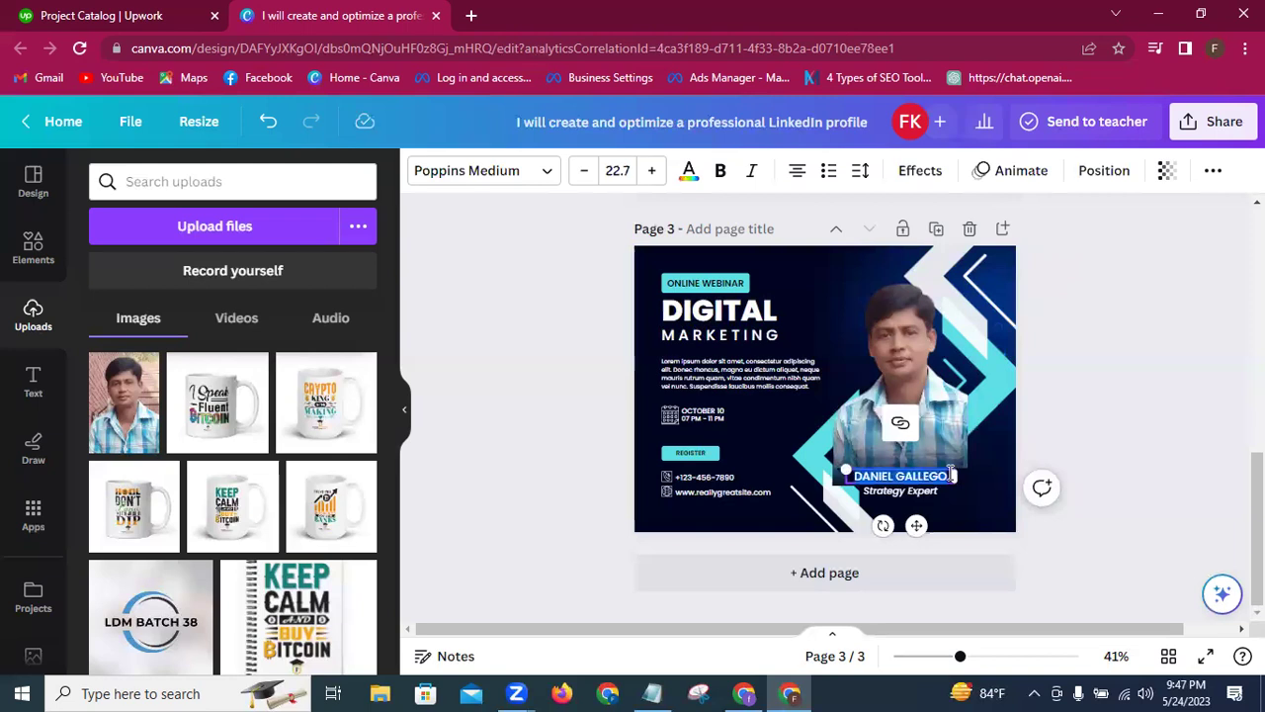
key(BackSpace)
text(MOHAMMAD MONIR HOSSAIN)
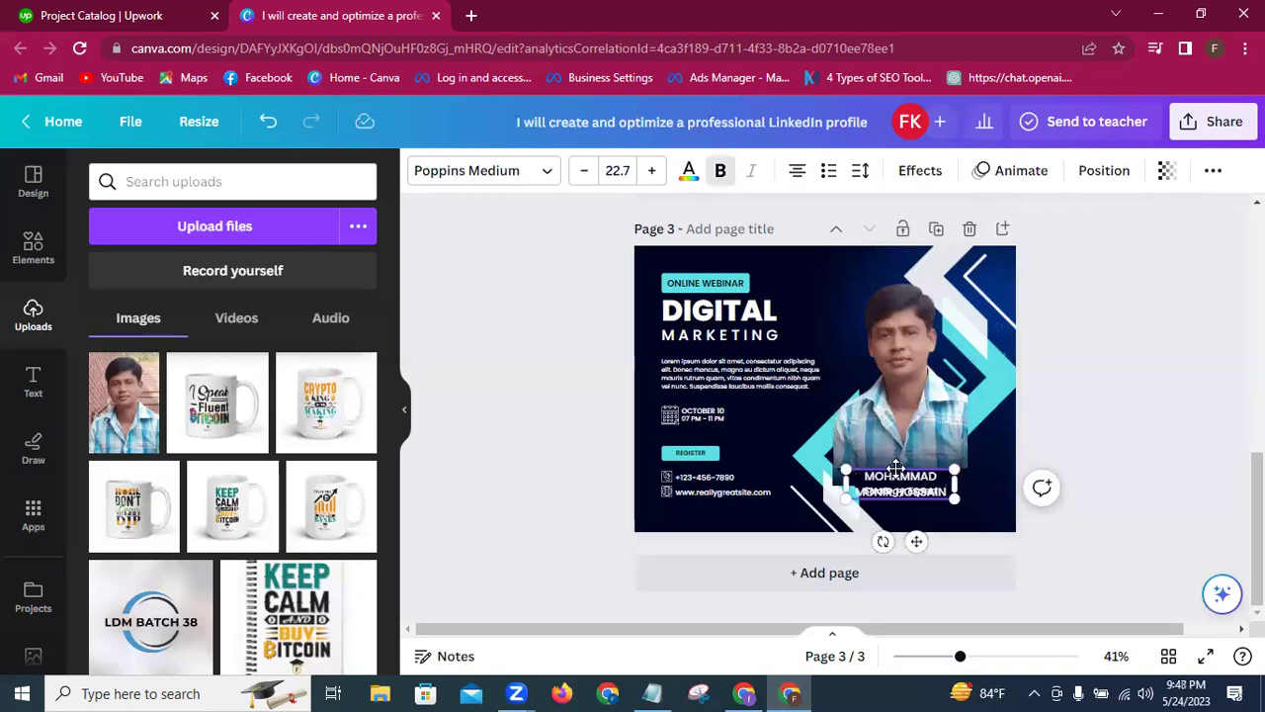
Step: Separate the two captions by moving the two-line name up over the portrait and the job title further down
drag(896, 467, 895, 441)
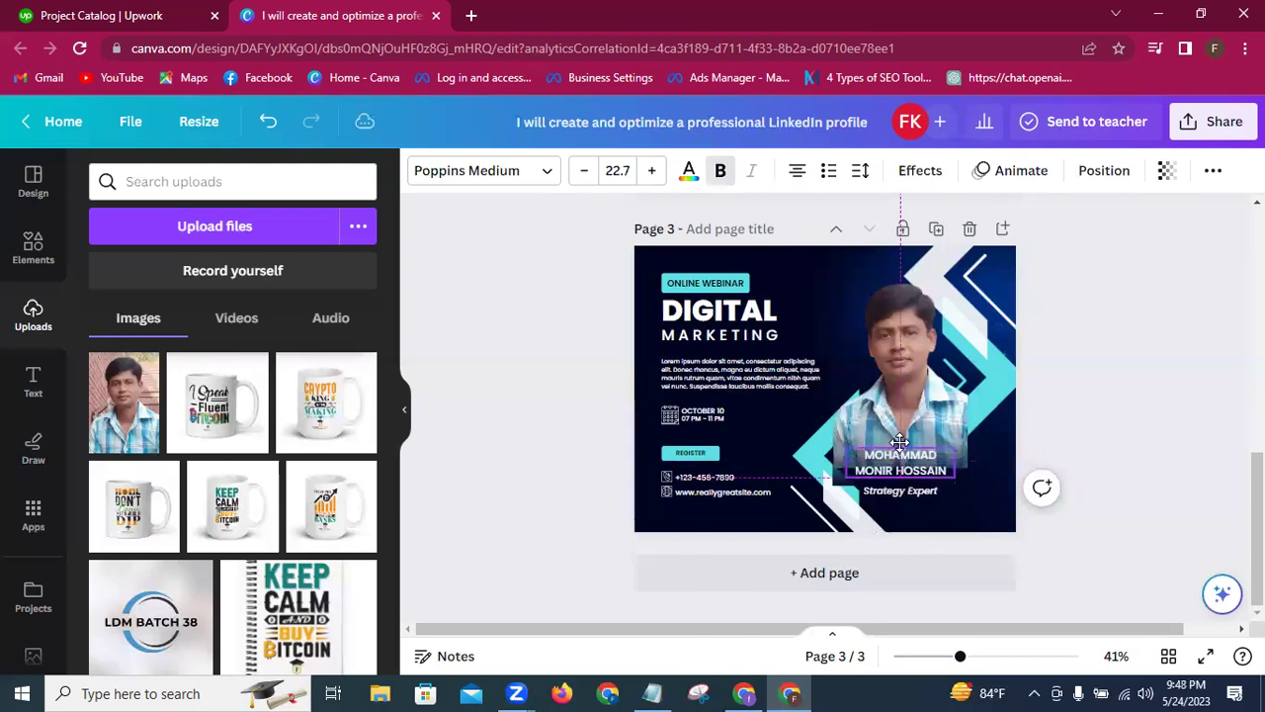
click(907, 494)
drag(918, 541, 918, 552)
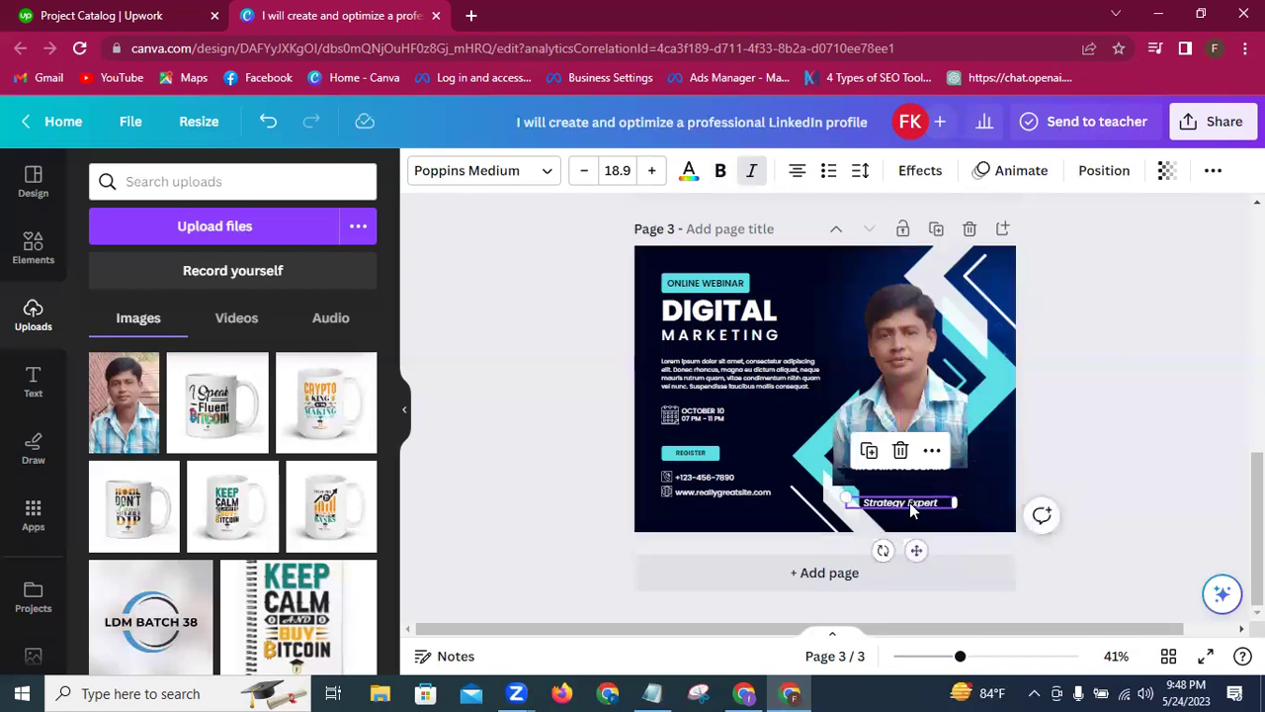
Step: Change the job title from "Strategy Expert" to "LinkedIn Expert"
double_click(905, 505)
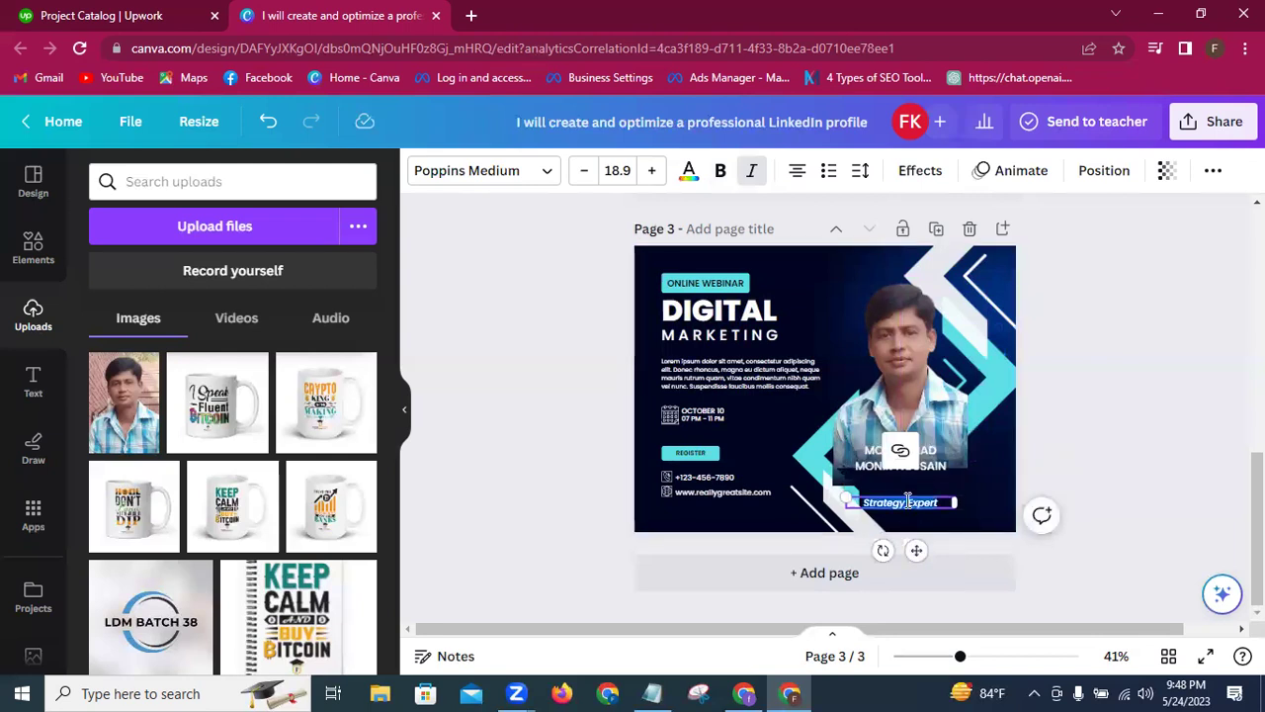
key(BackSpace)
key(BackSpace)
key(BackSpace)
key(BackSpace)
key(BackSpace)
key(BackSpace)
key(BackSpace)
key(BackSpace)
key(BackSpace)
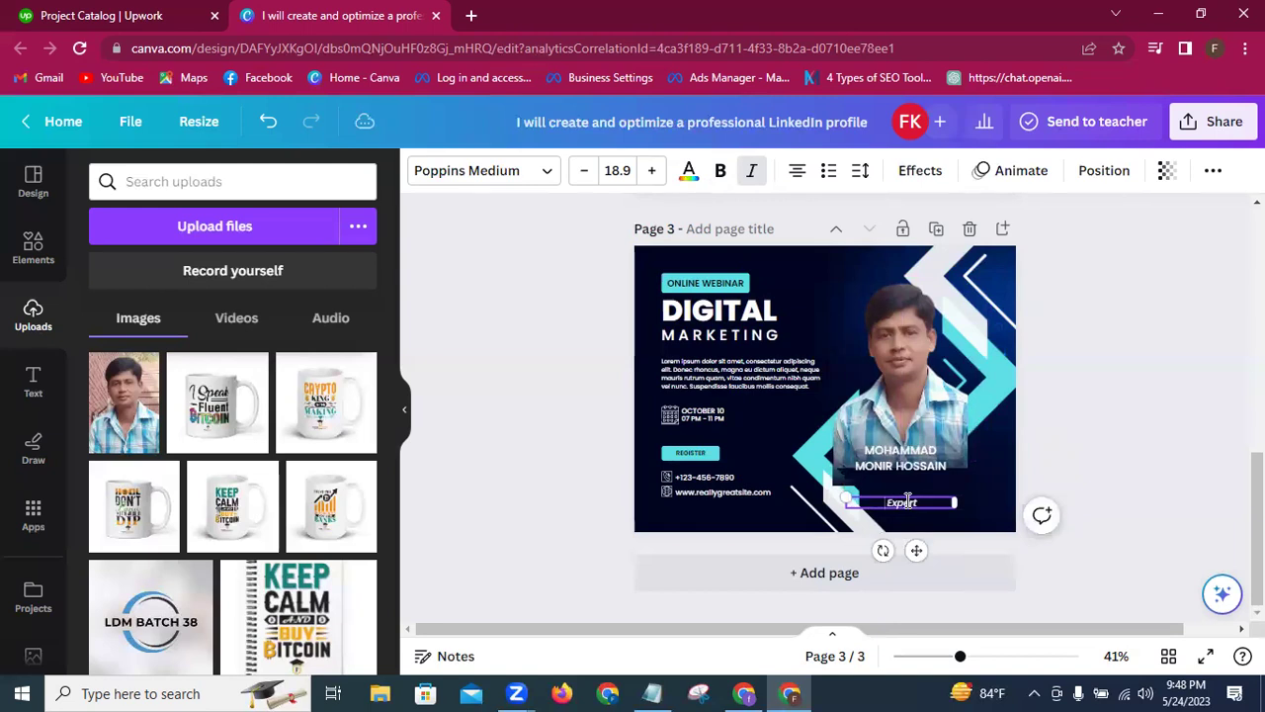
text(LinkedIn)
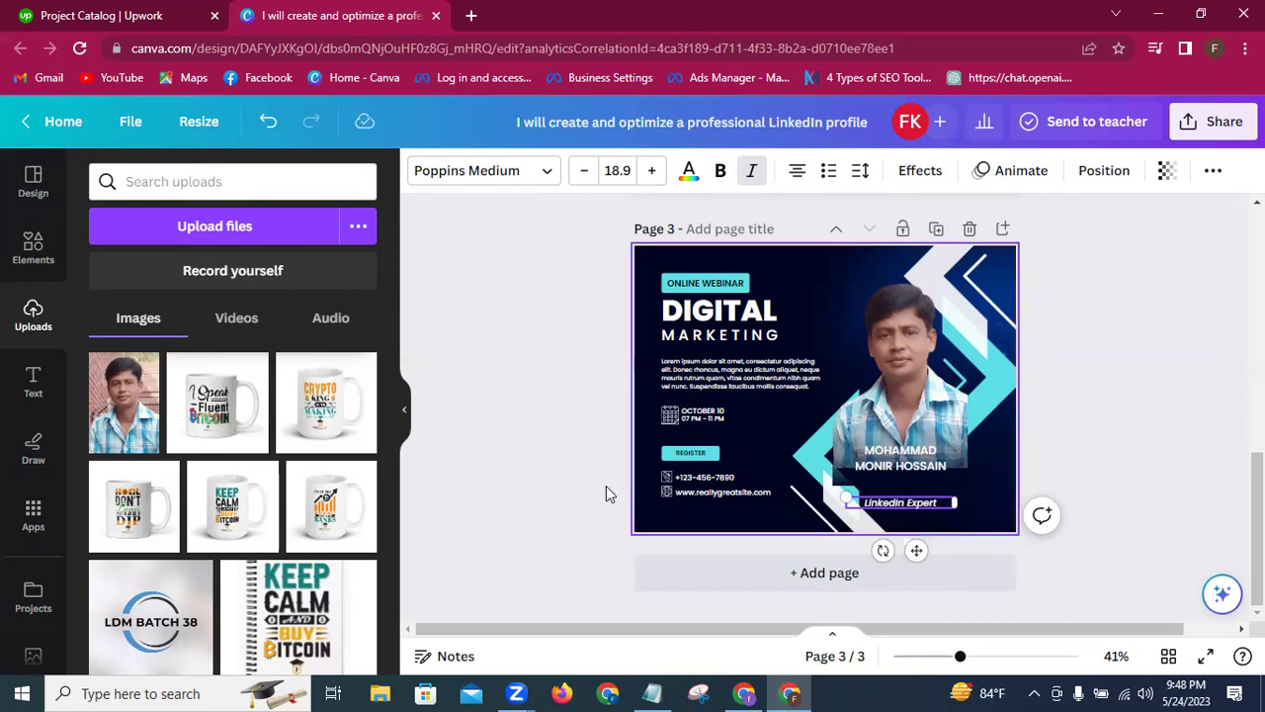
click(576, 494)
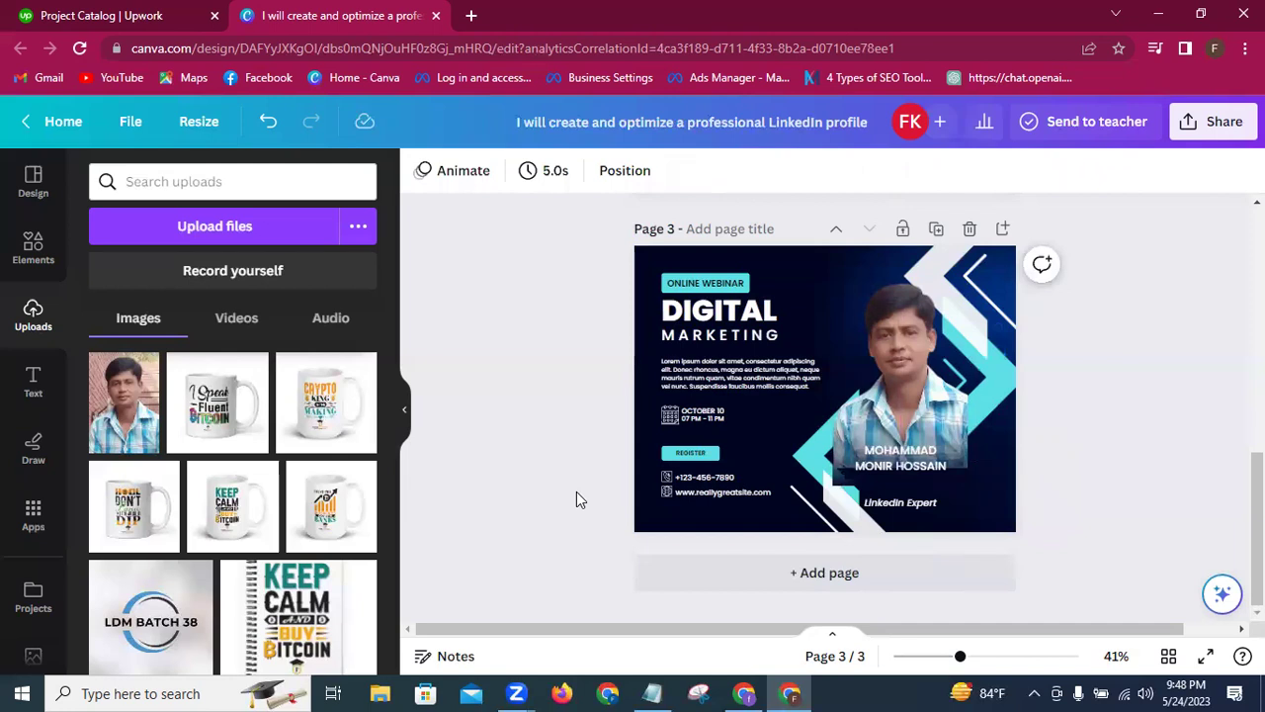
Step: Enlarge the "LinkedIn Expert" text to font size 22.6 and reposition it below the name
click(888, 508)
drag(839, 491, 822, 495)
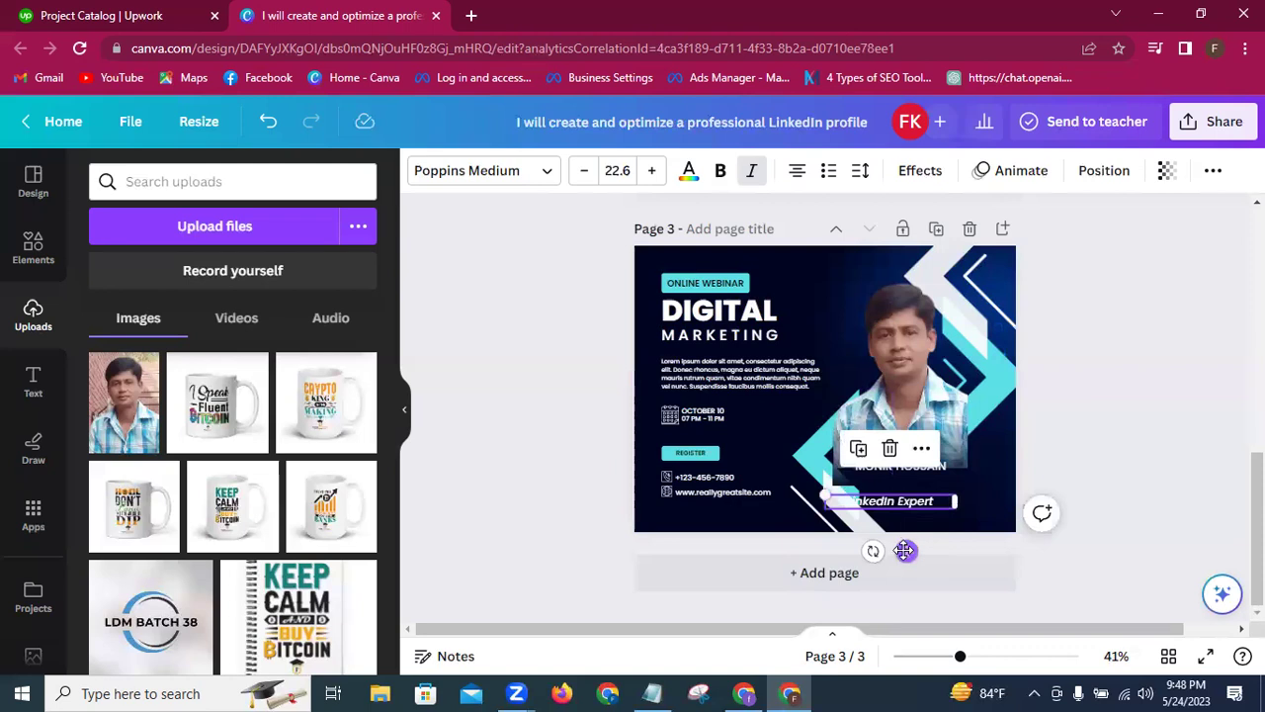
drag(904, 549, 925, 557)
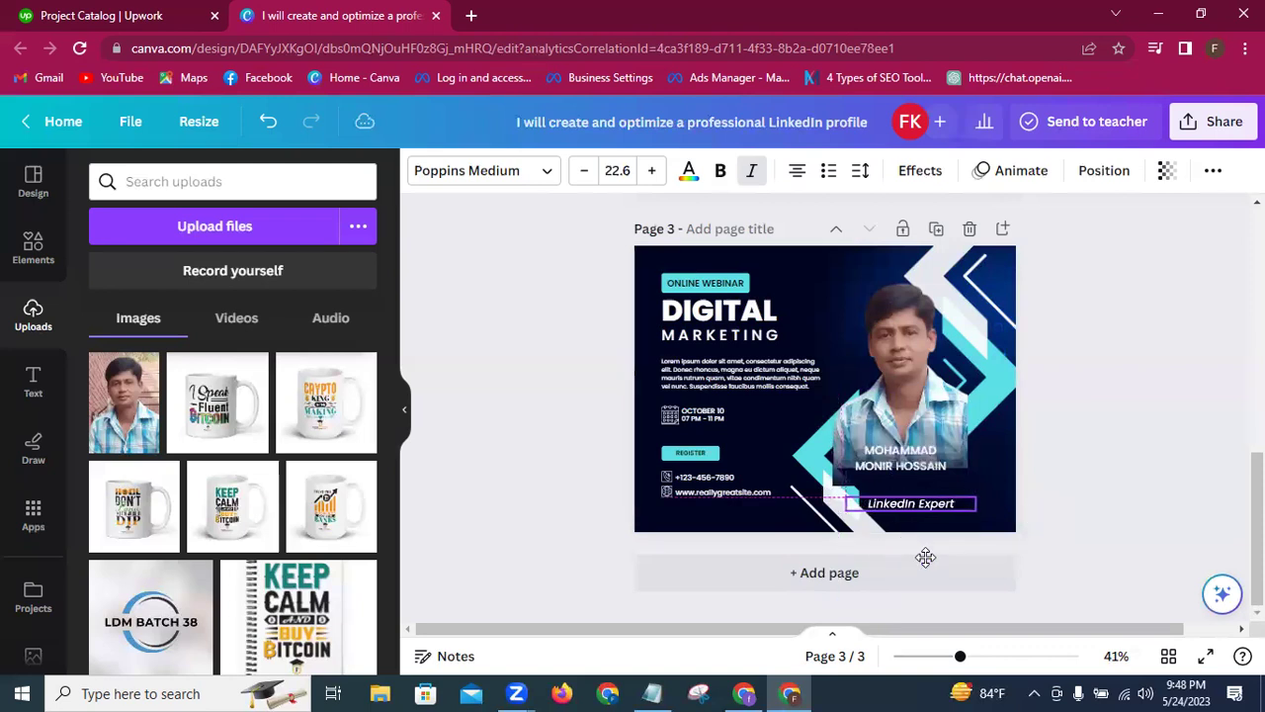
Step: Fit the freelancer's name on one line at font size 18.5 and place it directly beneath the portrait
click(888, 473)
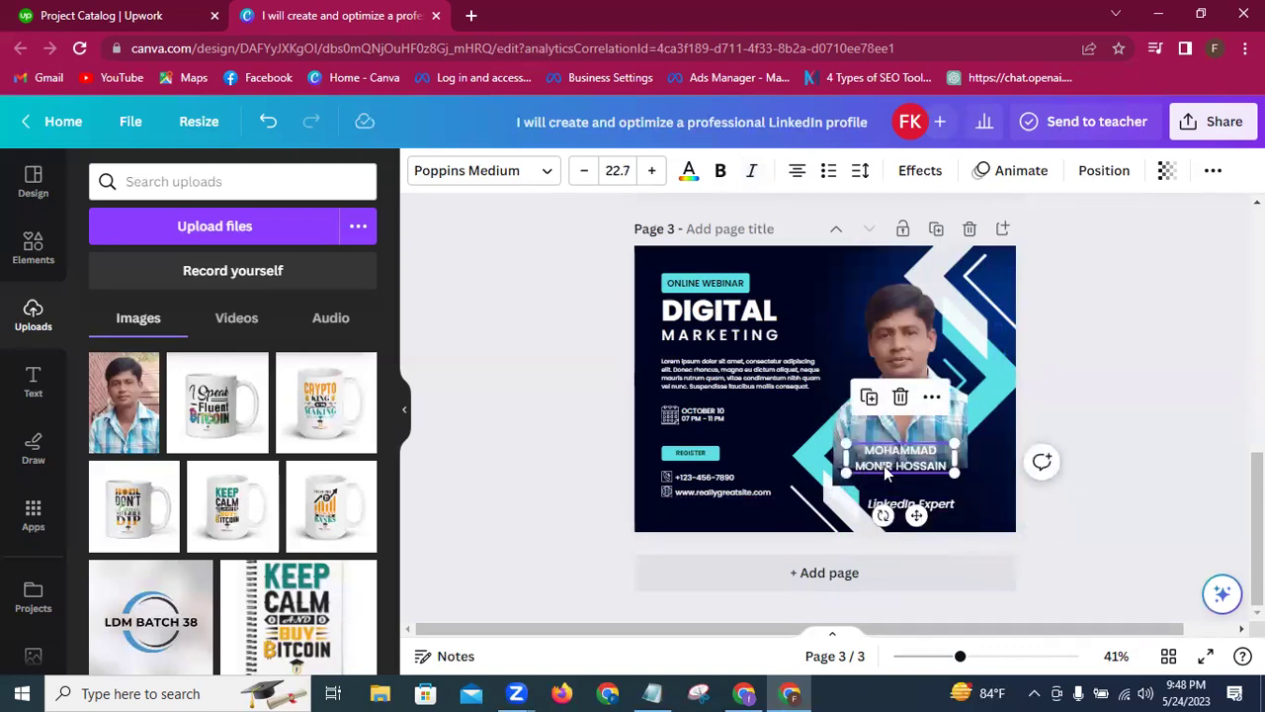
drag(955, 456, 1019, 455)
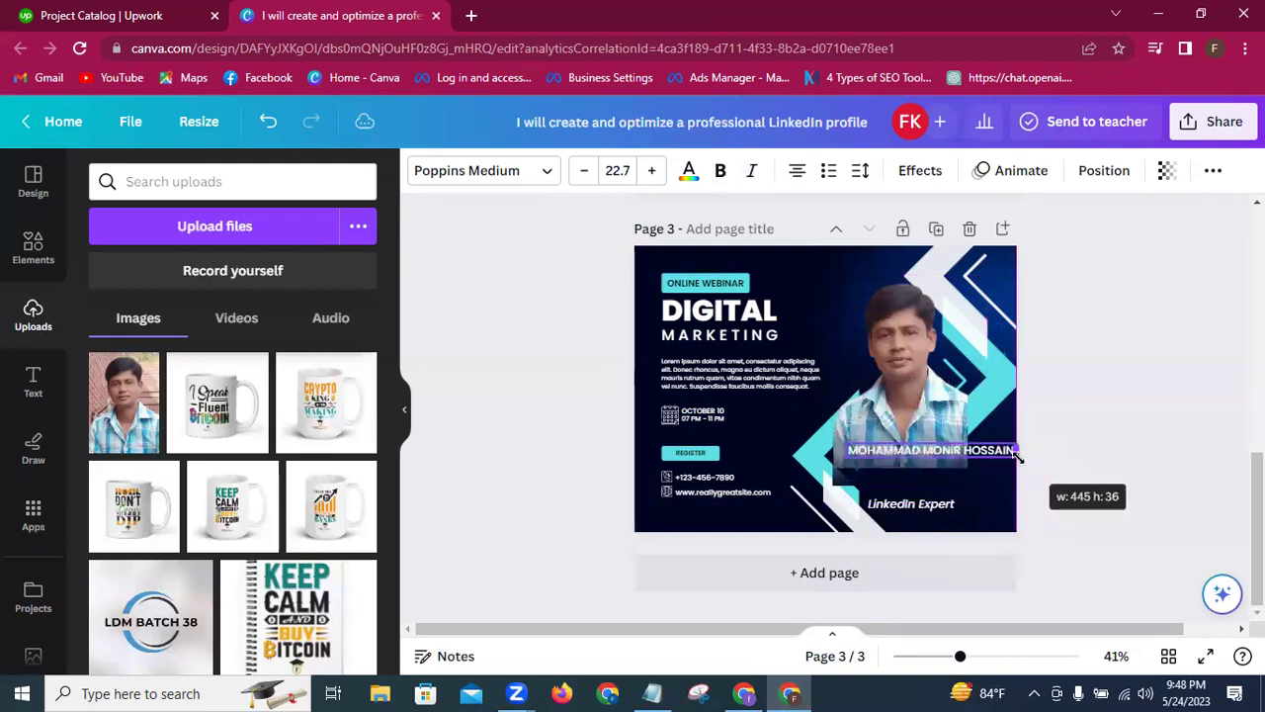
drag(844, 442, 876, 449)
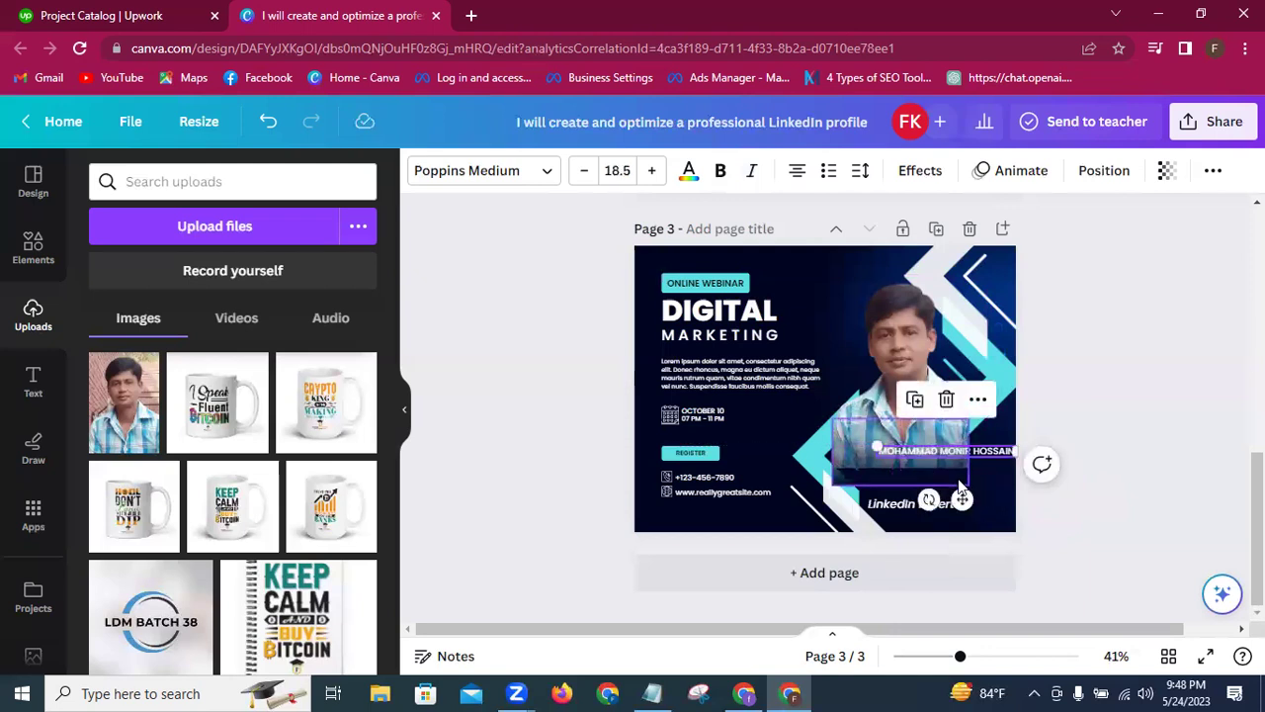
drag(962, 498, 920, 525)
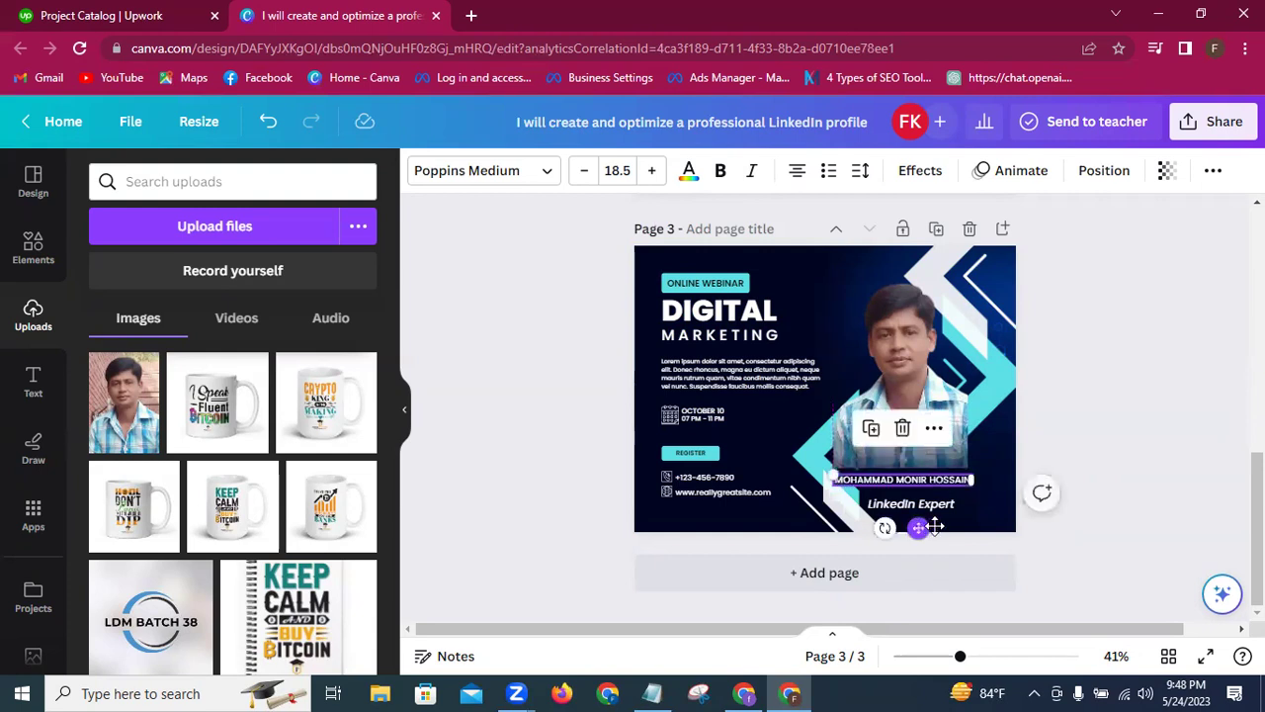
click(1044, 539)
Step: Move the "LinkedIn Expert" text up so it sits centred close below the name
click(887, 505)
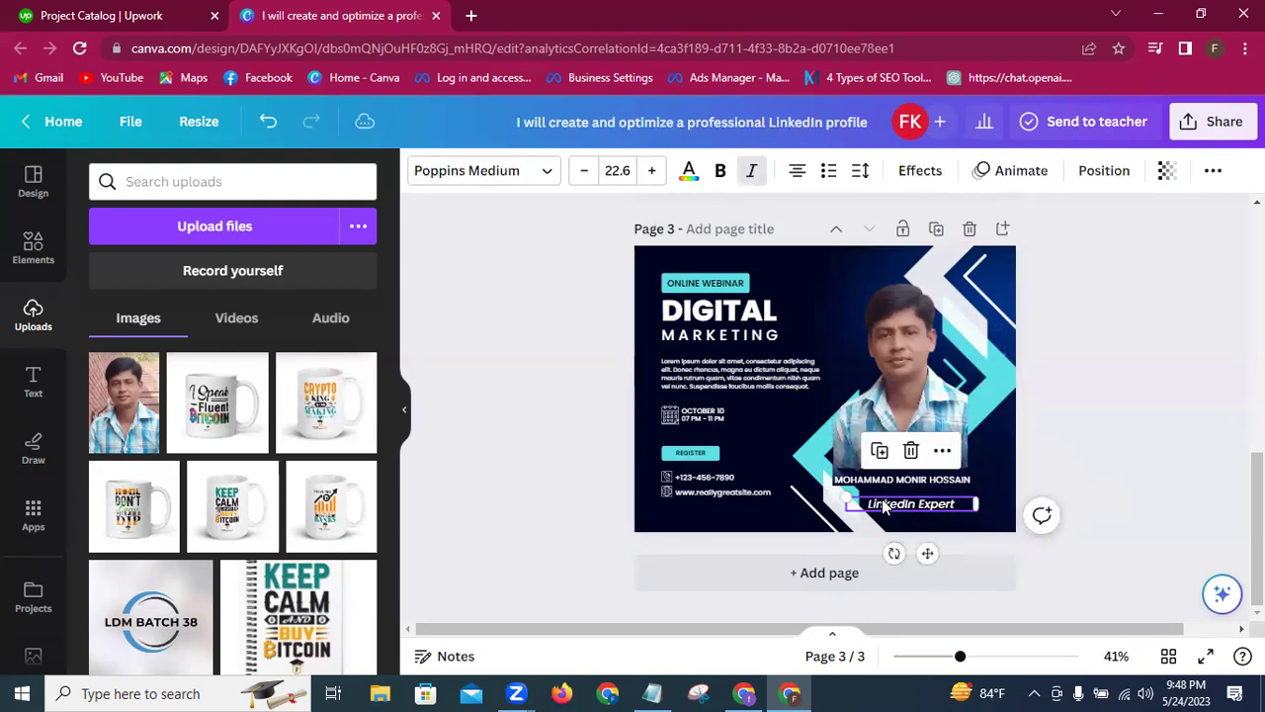
drag(931, 554, 929, 550)
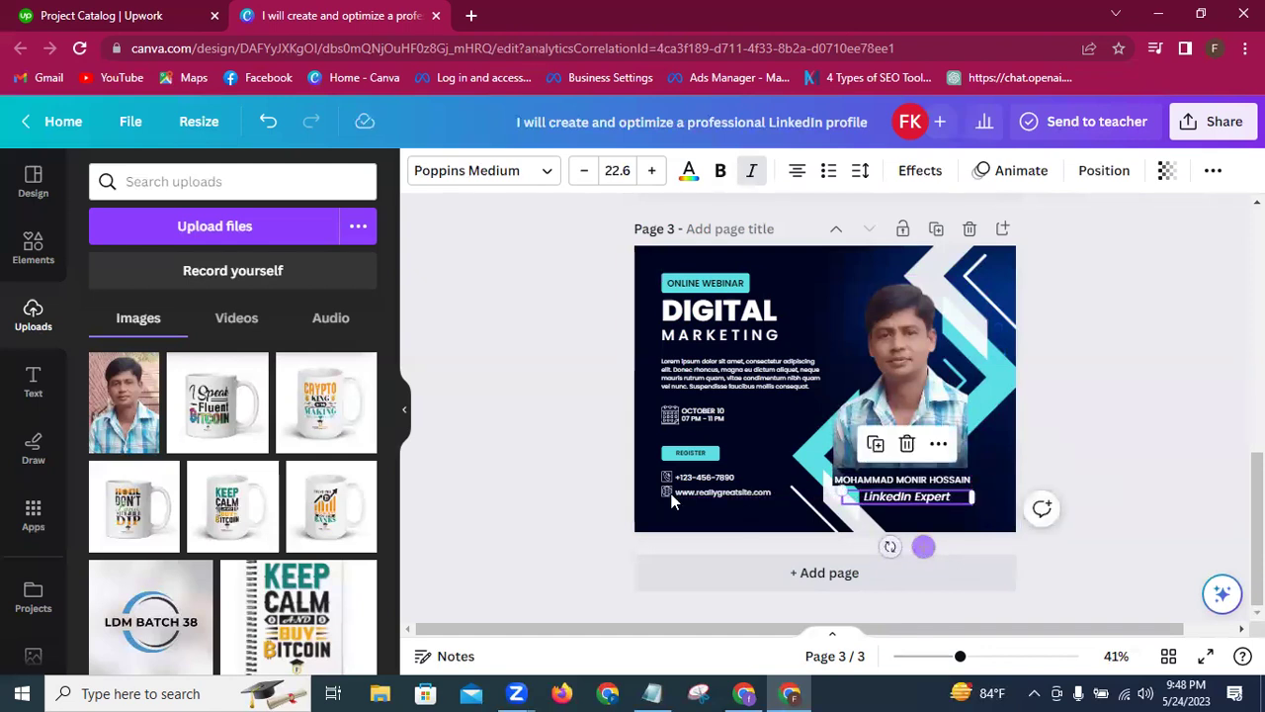
click(574, 485)
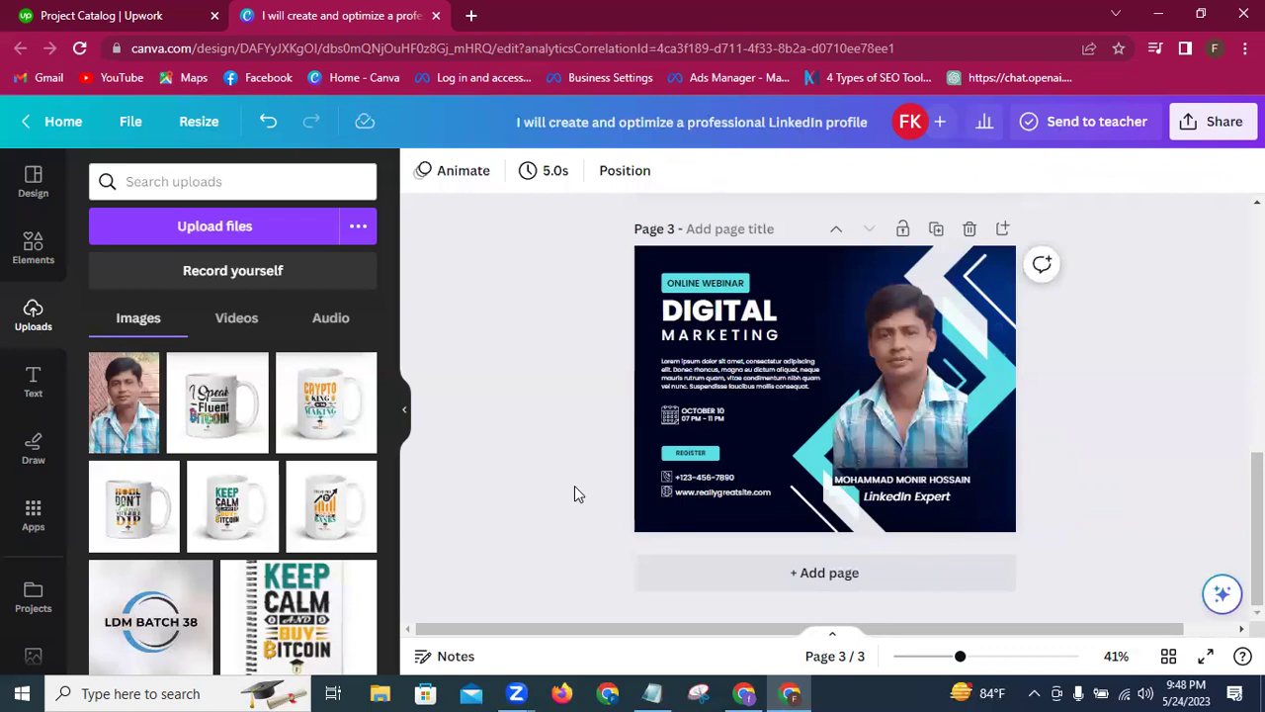
Step: Delete the turquoise "ONLINE WEBINAR" label above the heading
click(682, 282)
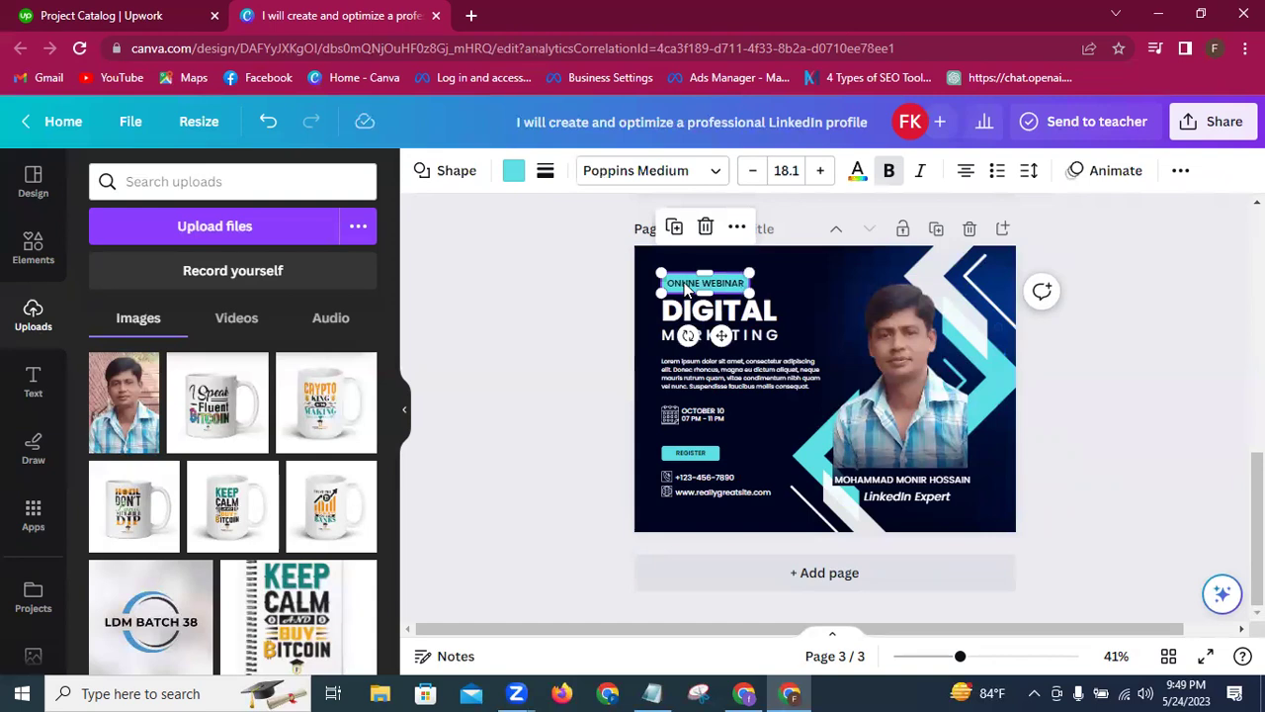
drag(723, 338, 769, 274)
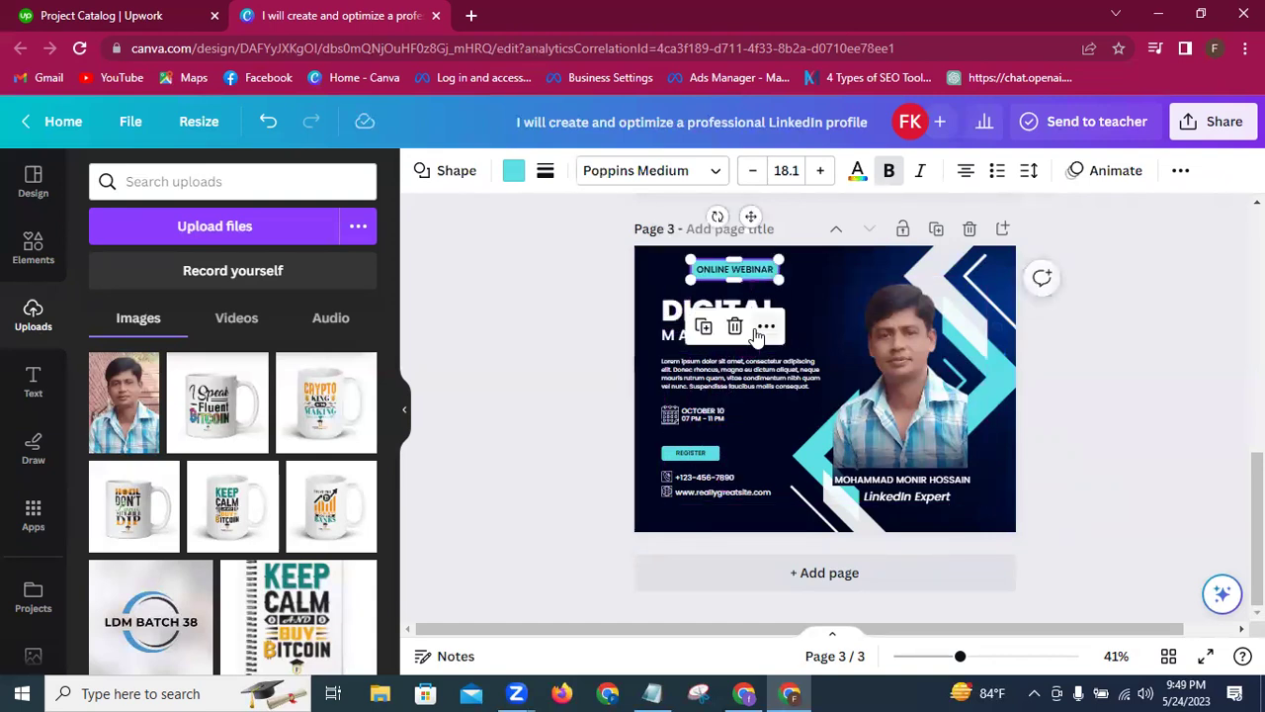
click(574, 280)
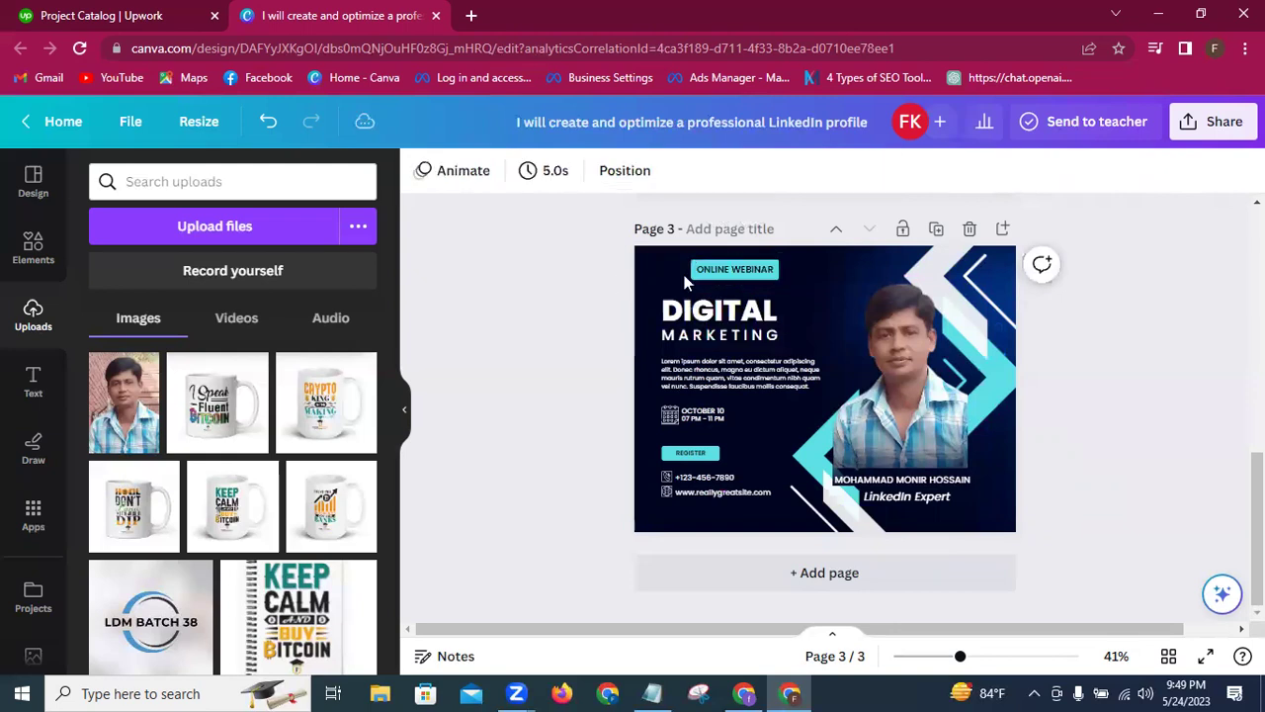
click(702, 280)
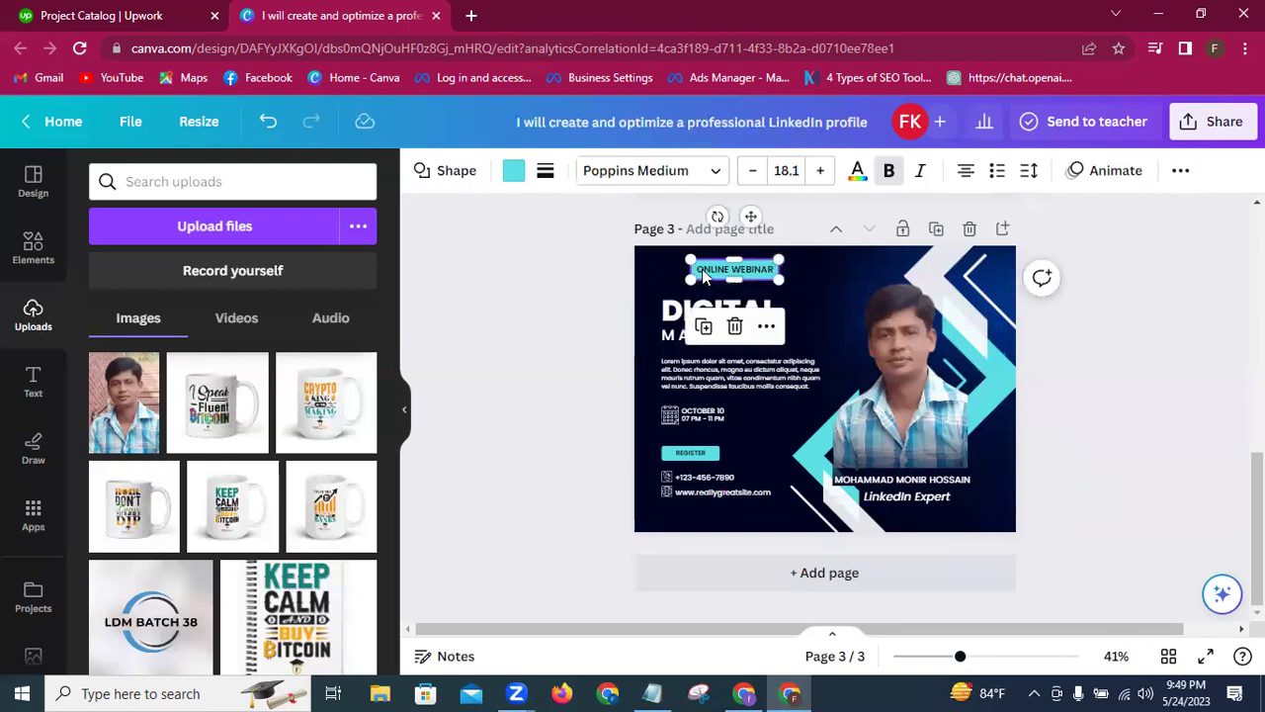
key(Delete)
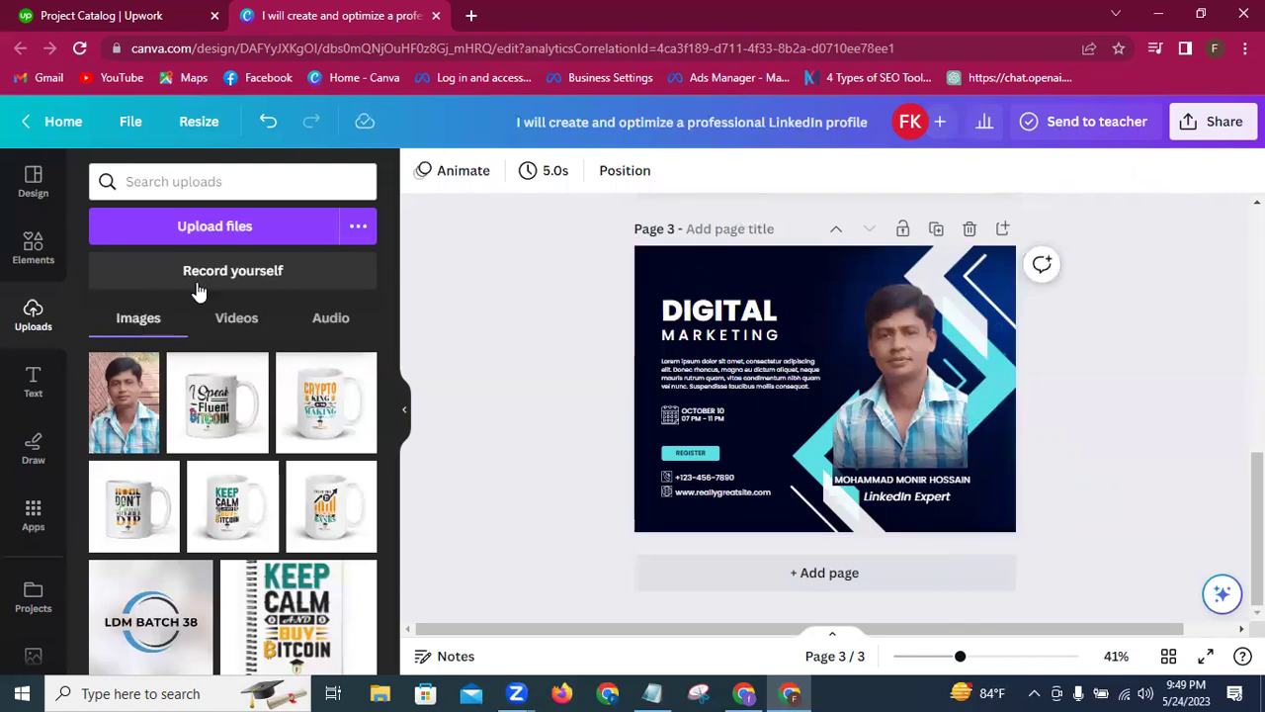
Step: Delete the "MARKETING" and "DIGITAL" heading texts from page 3
click(708, 333)
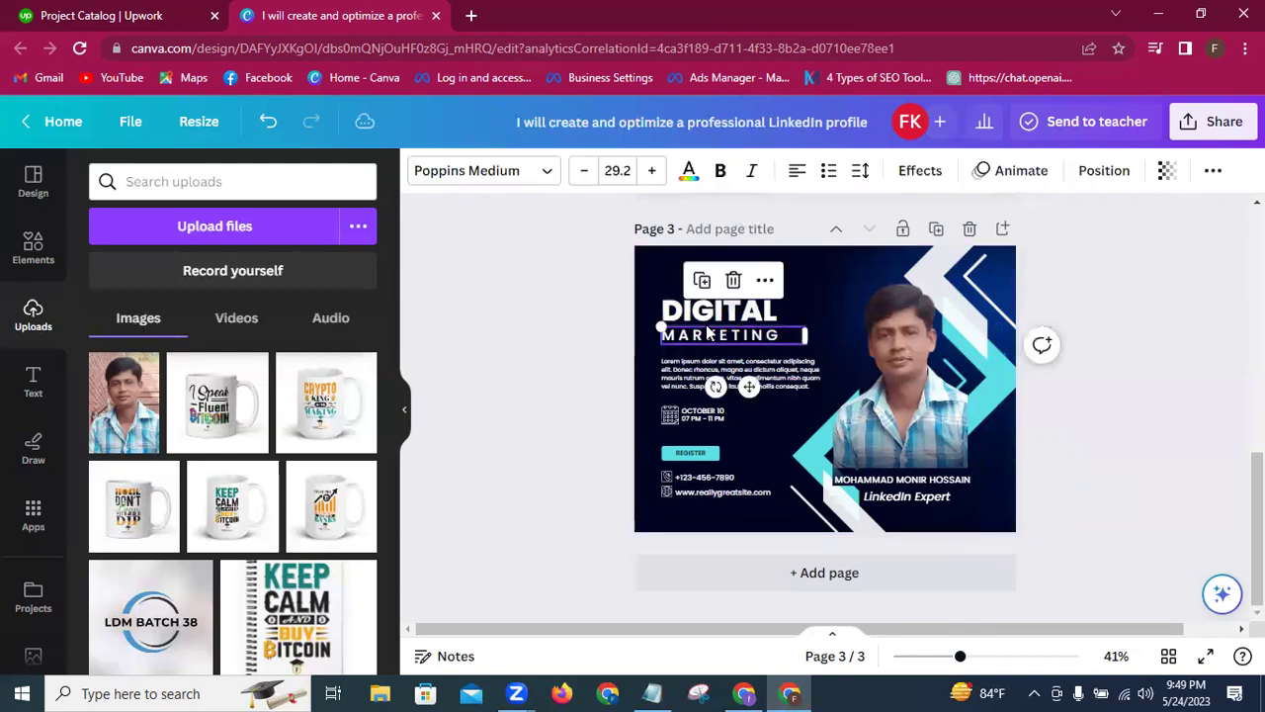
key(Delete)
click(706, 313)
key(Delete)
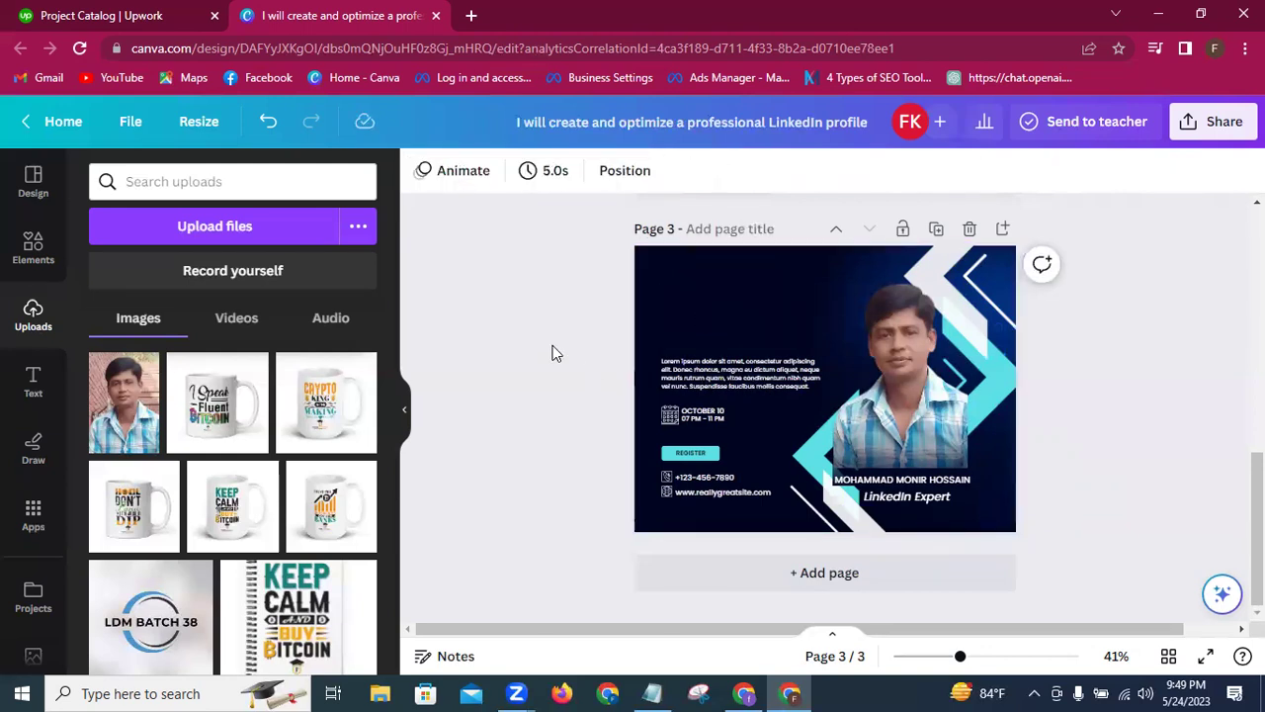
Step: Copy the "LINKED" heading from page 2 onto page 3 and place it above the placeholder paragraph
scroll(551, 349, up, 4)
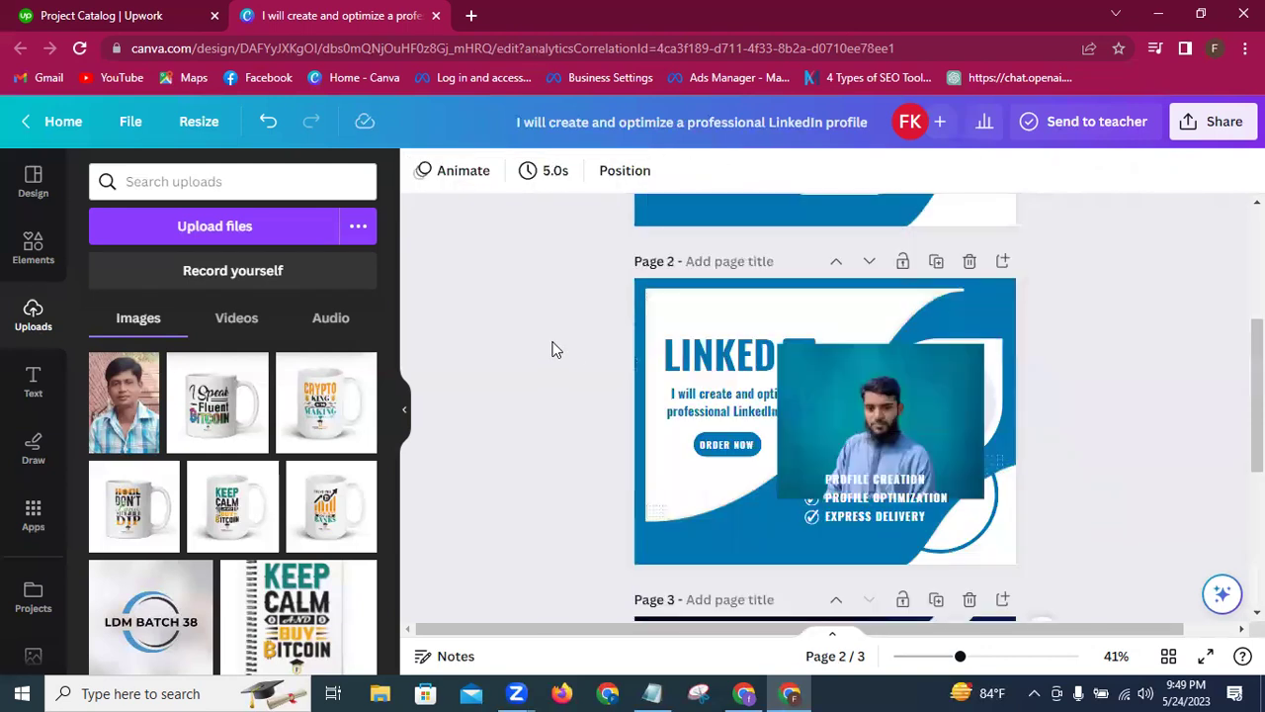
click(708, 352)
right_click(708, 352)
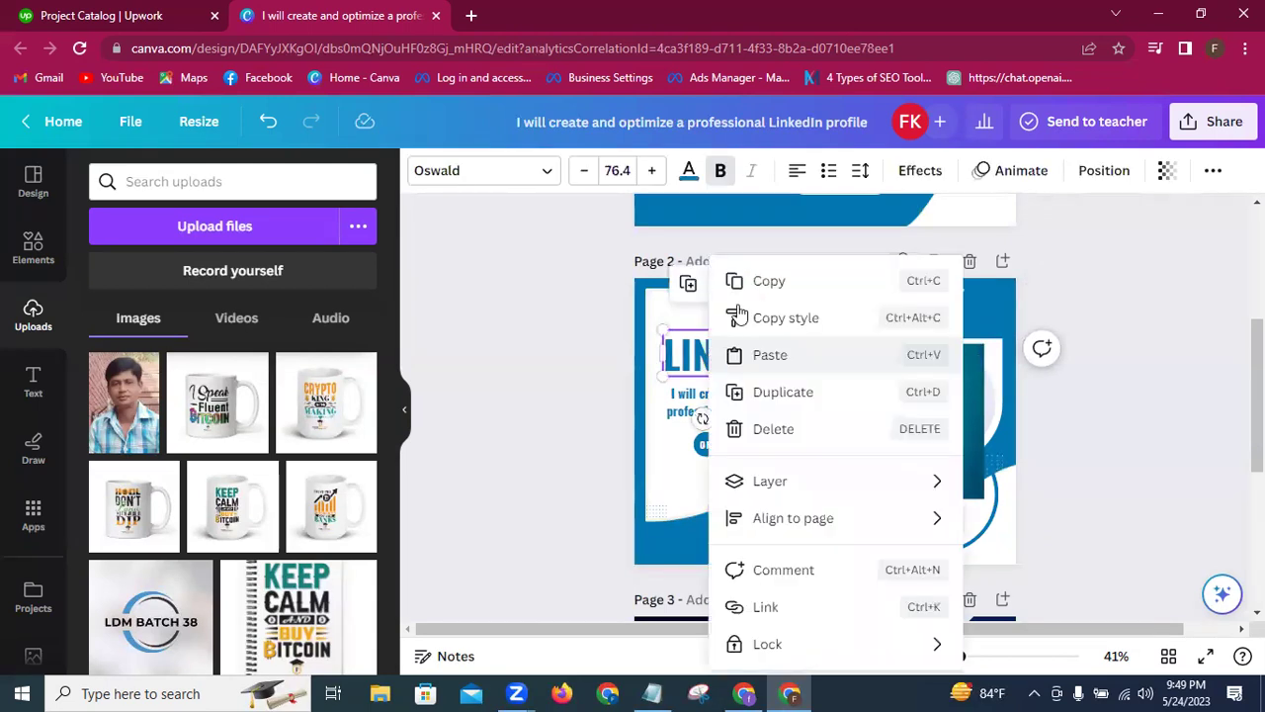
click(757, 285)
scroll(737, 349, down, 4)
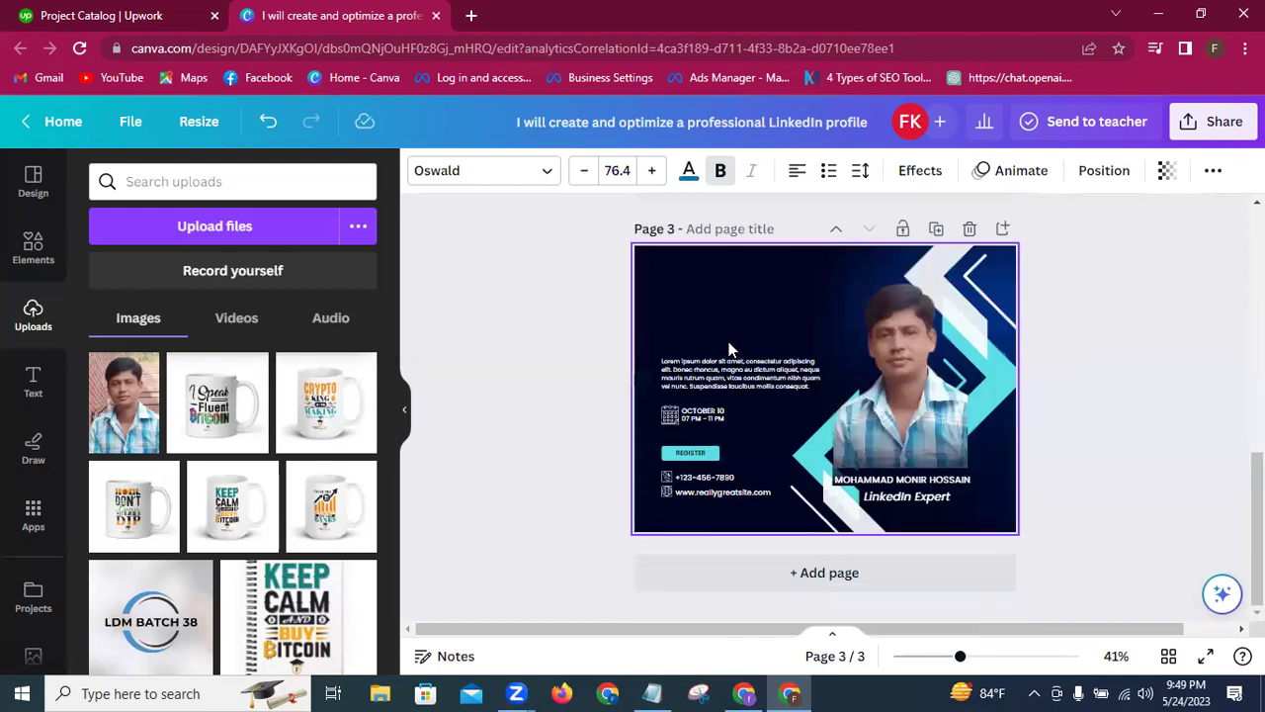
key(ctrl+v)
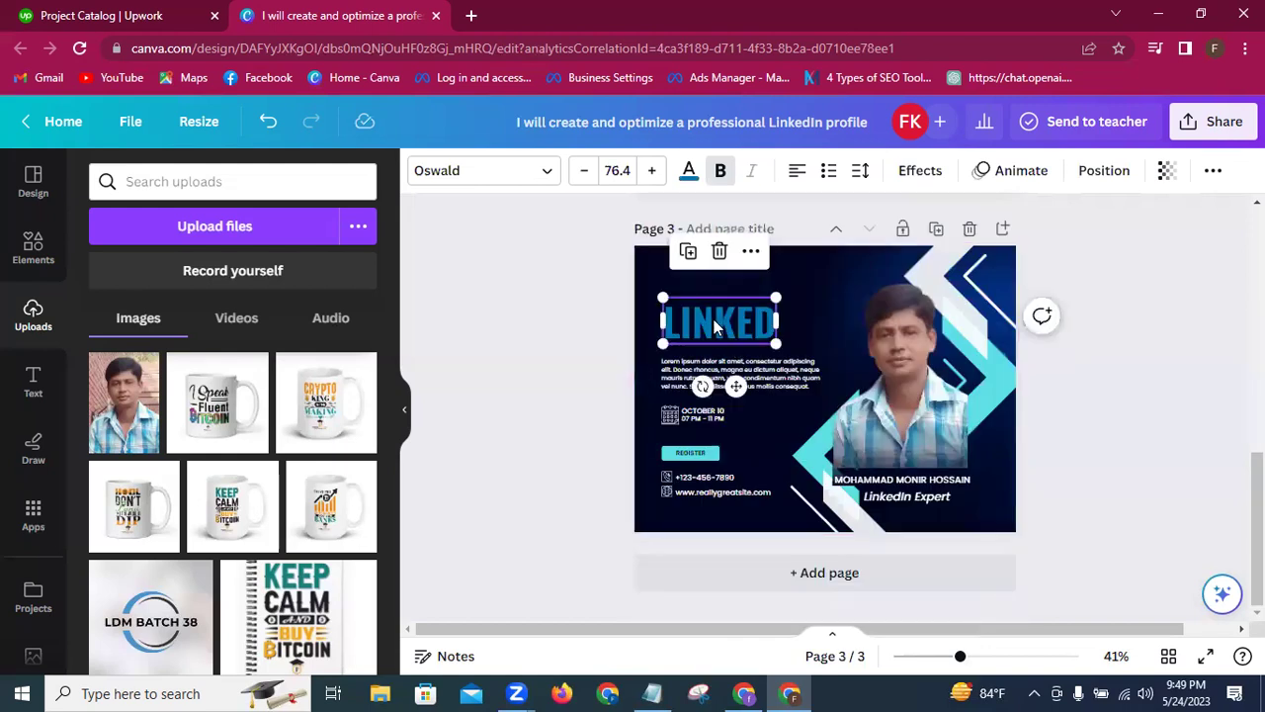
drag(736, 386, 733, 364)
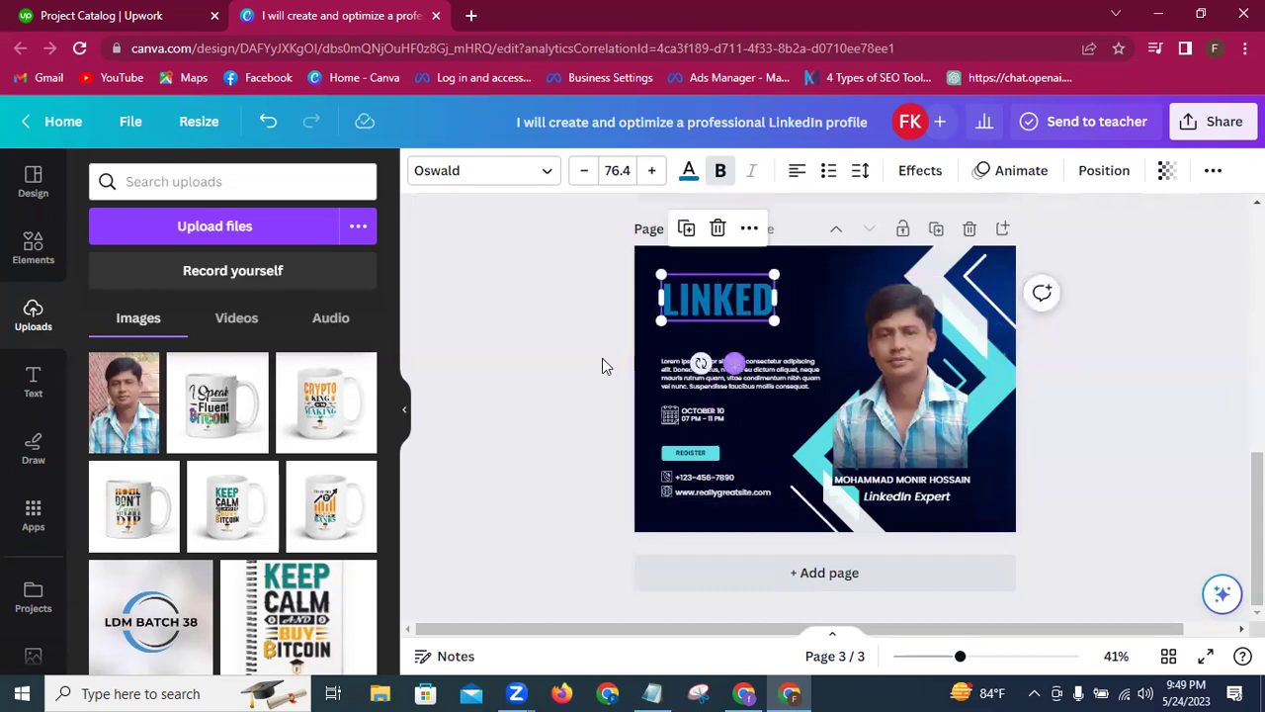
Step: Delete the teal-background portrait photo that covers the page 2 design
scroll(499, 308, up, 5)
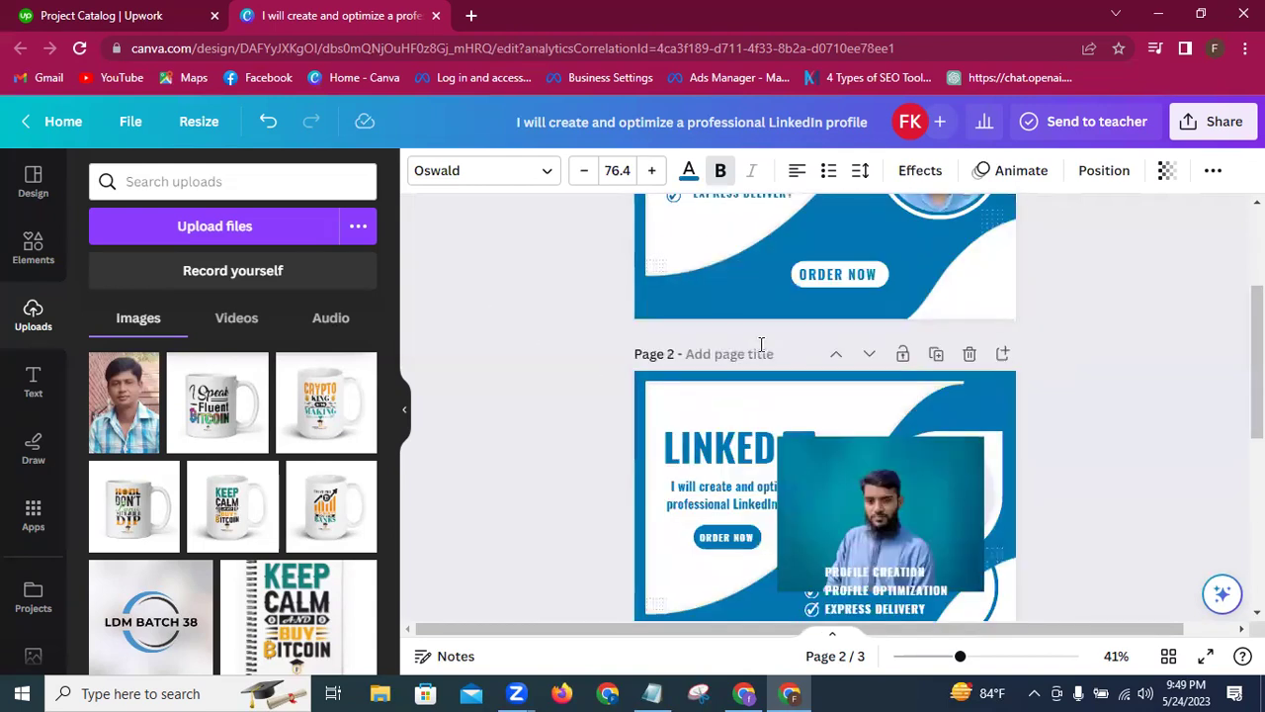
click(847, 478)
key(Delete)
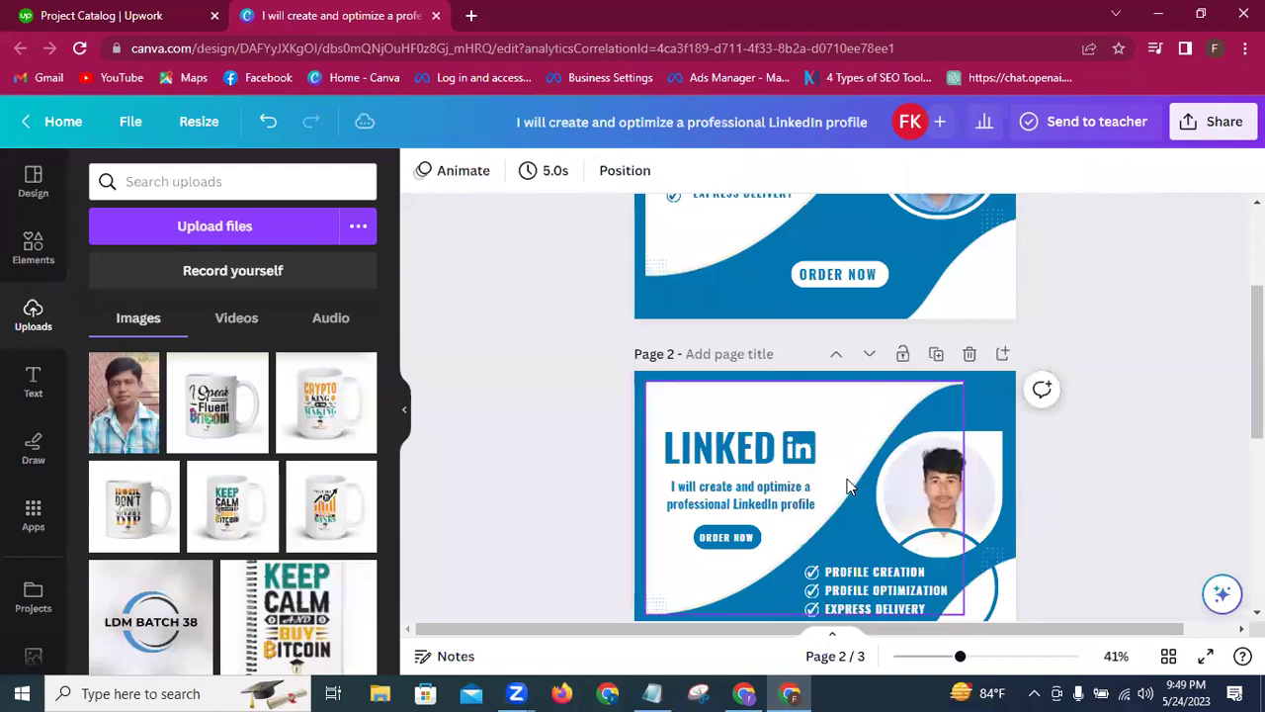
Step: Copy the LinkedIn "in" icon from page 2 to page 3 and place it directly after "LINKED"
right_click(797, 460)
click(853, 251)
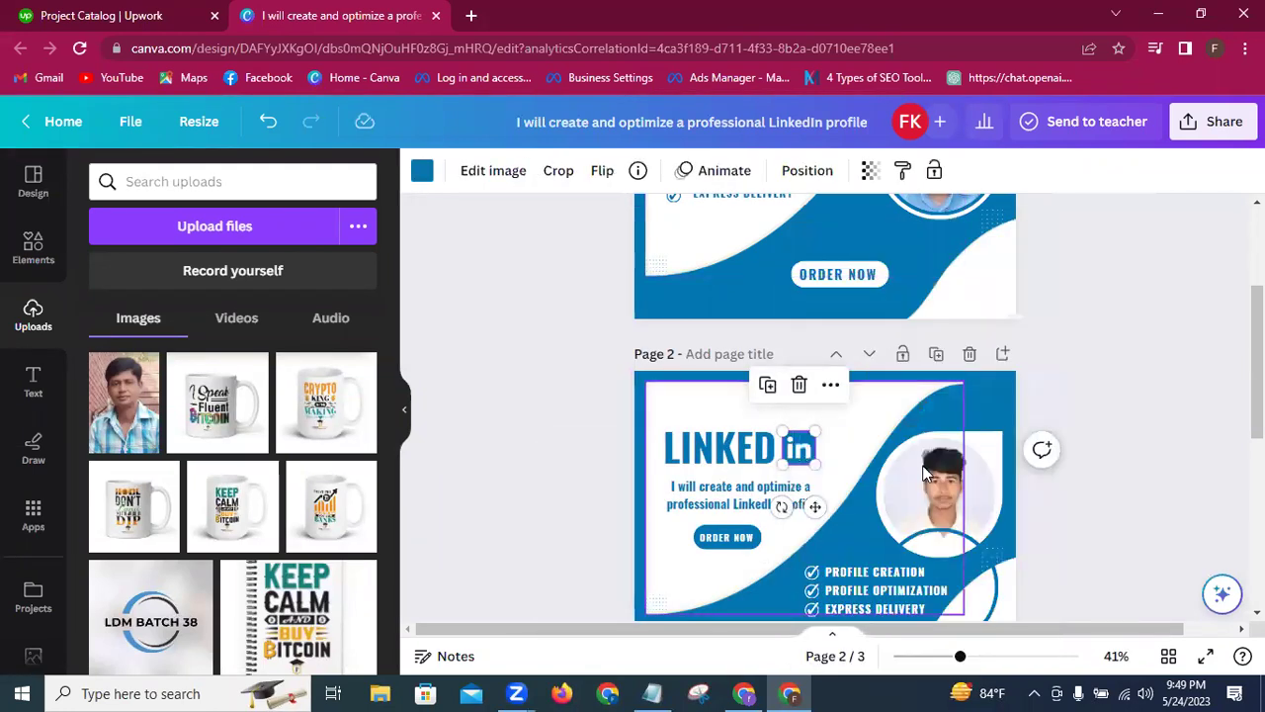
scroll(923, 466, down, 5)
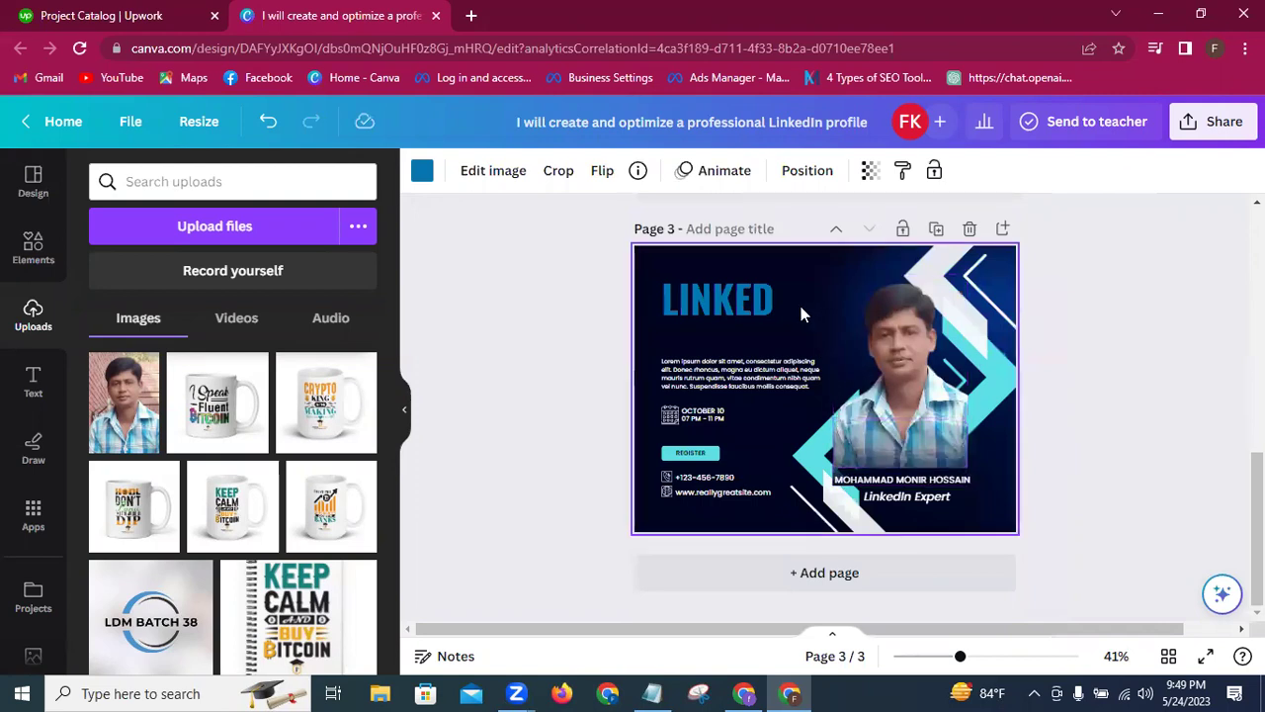
key(ctrl+v)
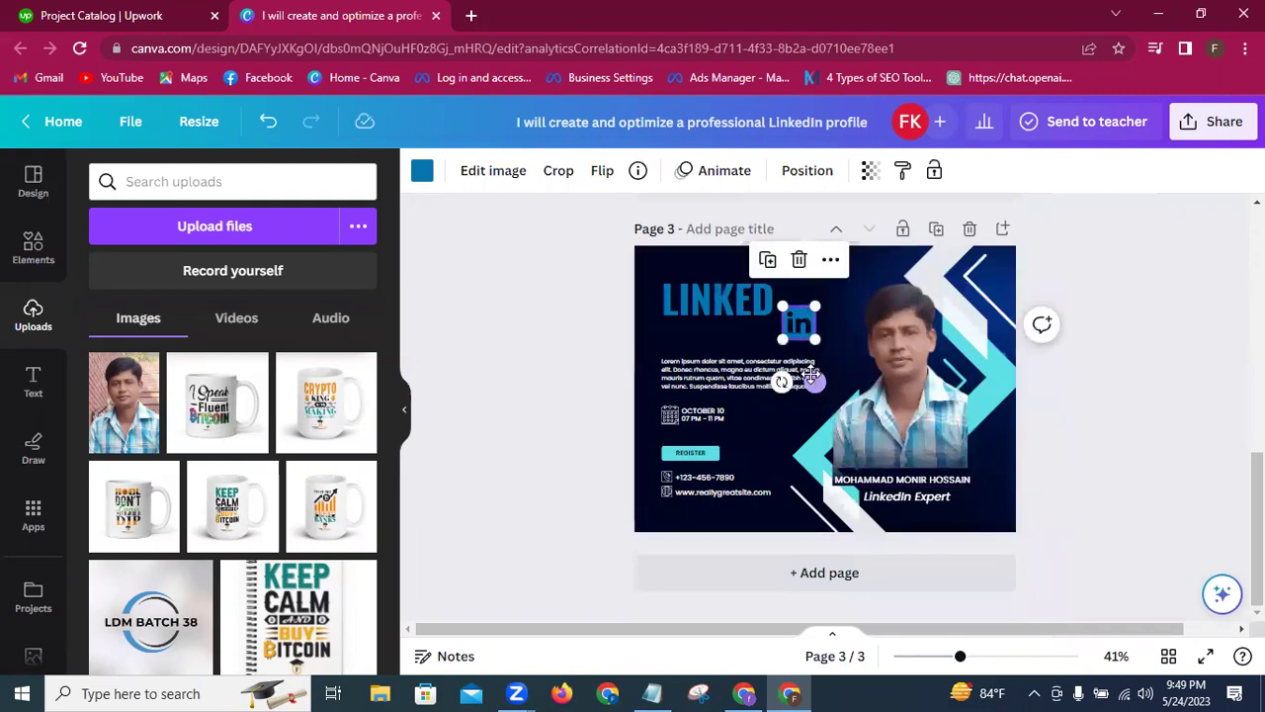
drag(814, 381, 815, 362)
Step: Enlarge the "LINKED" heading on page 3 to font size 83.2 and realign the "in" icon beside it
click(727, 304)
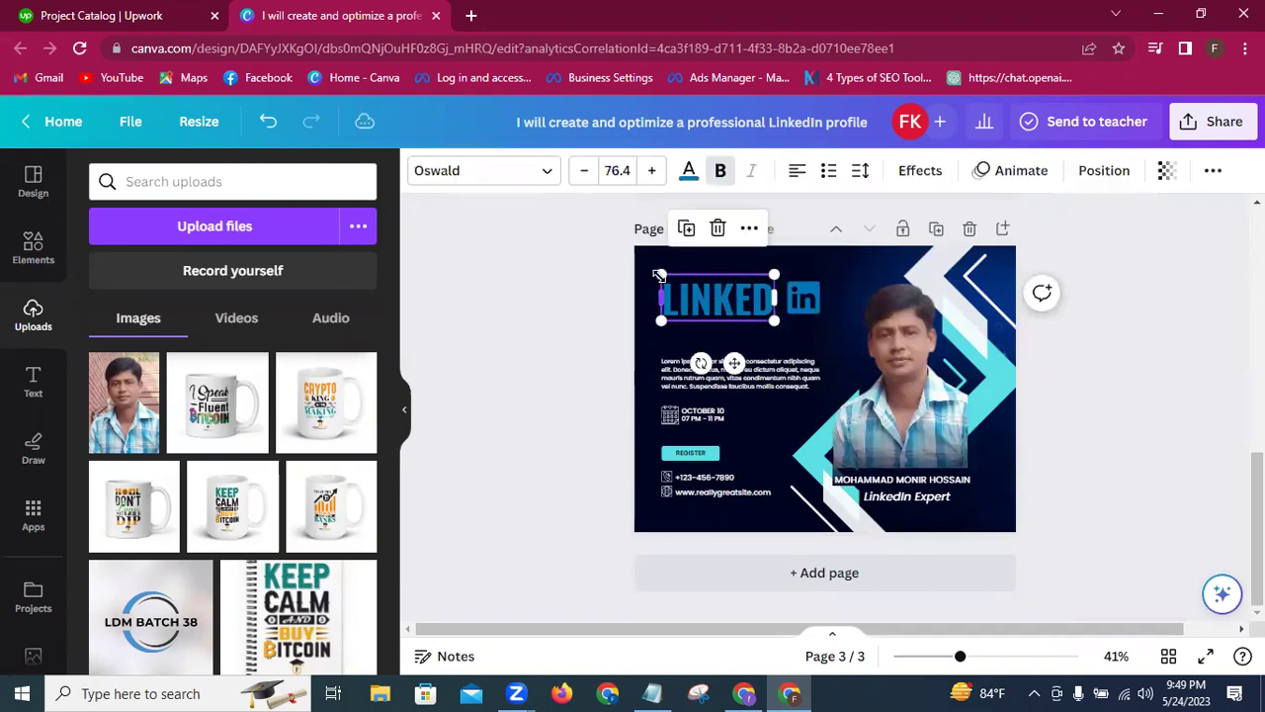
drag(648, 269, 668, 277)
drag(729, 362, 738, 380)
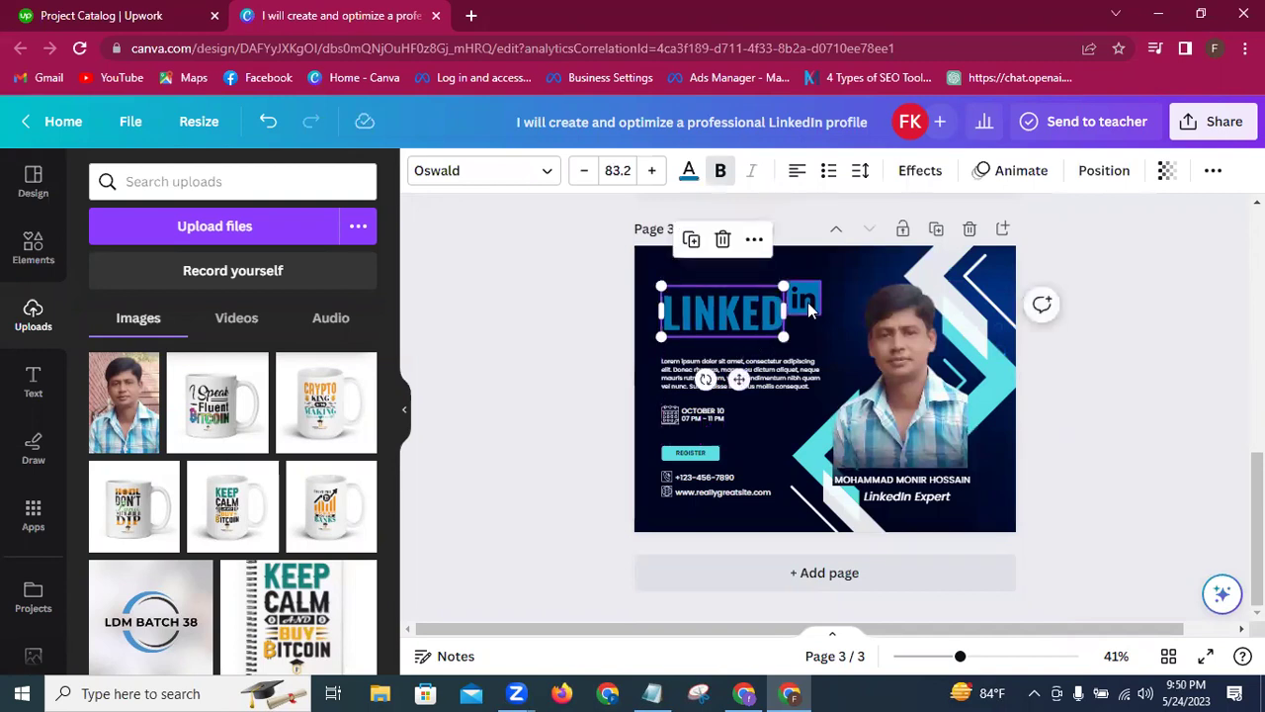
click(810, 310)
drag(809, 302, 816, 316)
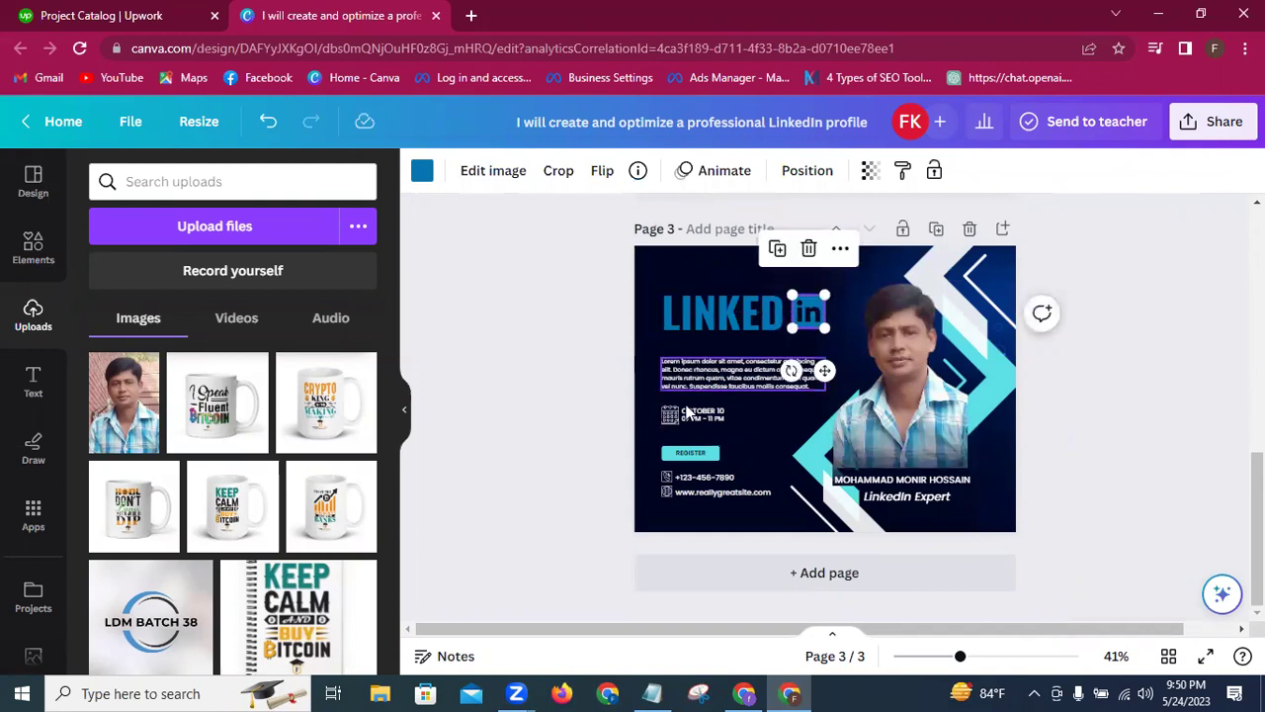
Step: Replace the lorem ipsum paragraph with "You will get a professionally optimized LinkedIn profile", copied from the Fiverr Gig Design notes in Notepad
click(653, 693)
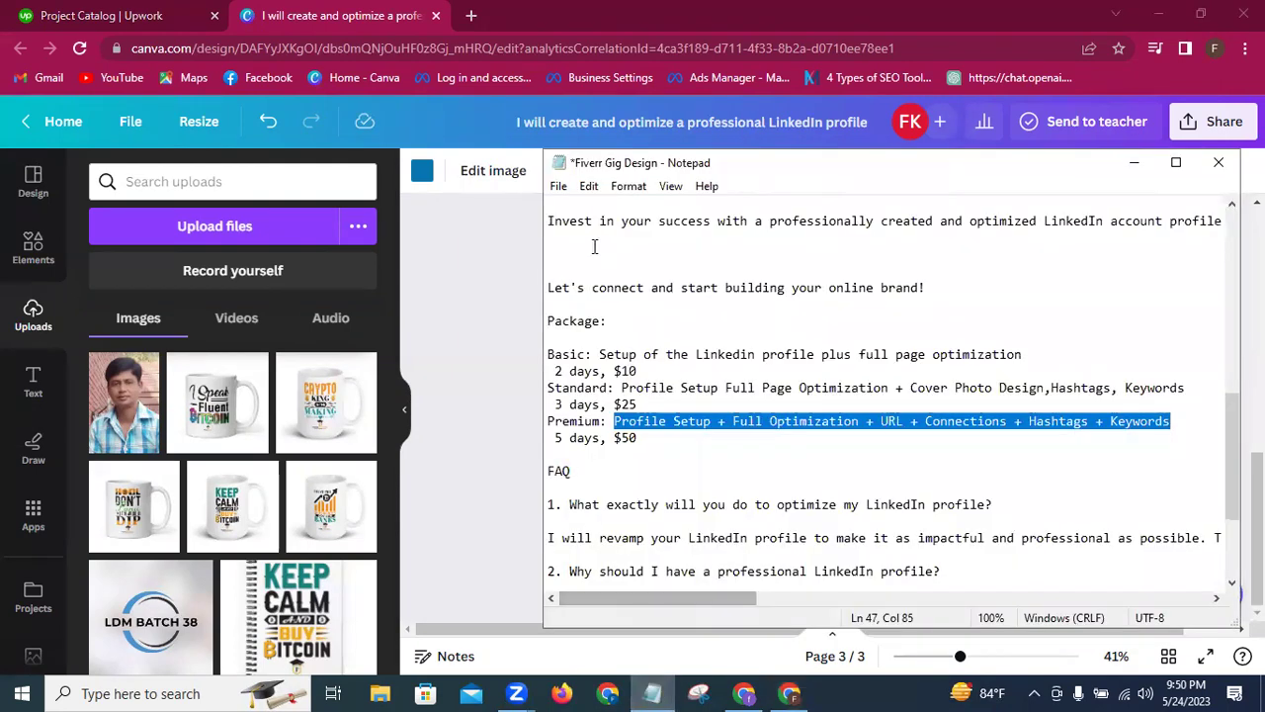
scroll(593, 297, up, 10)
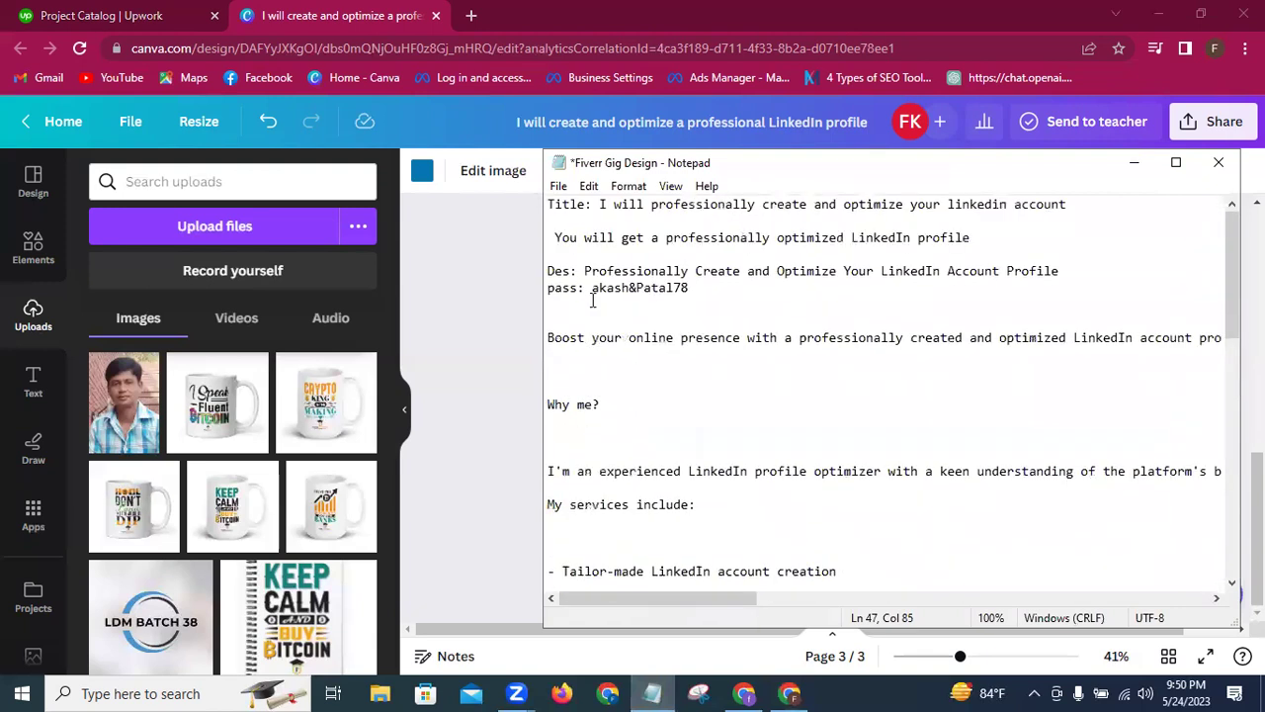
drag(556, 238, 972, 238)
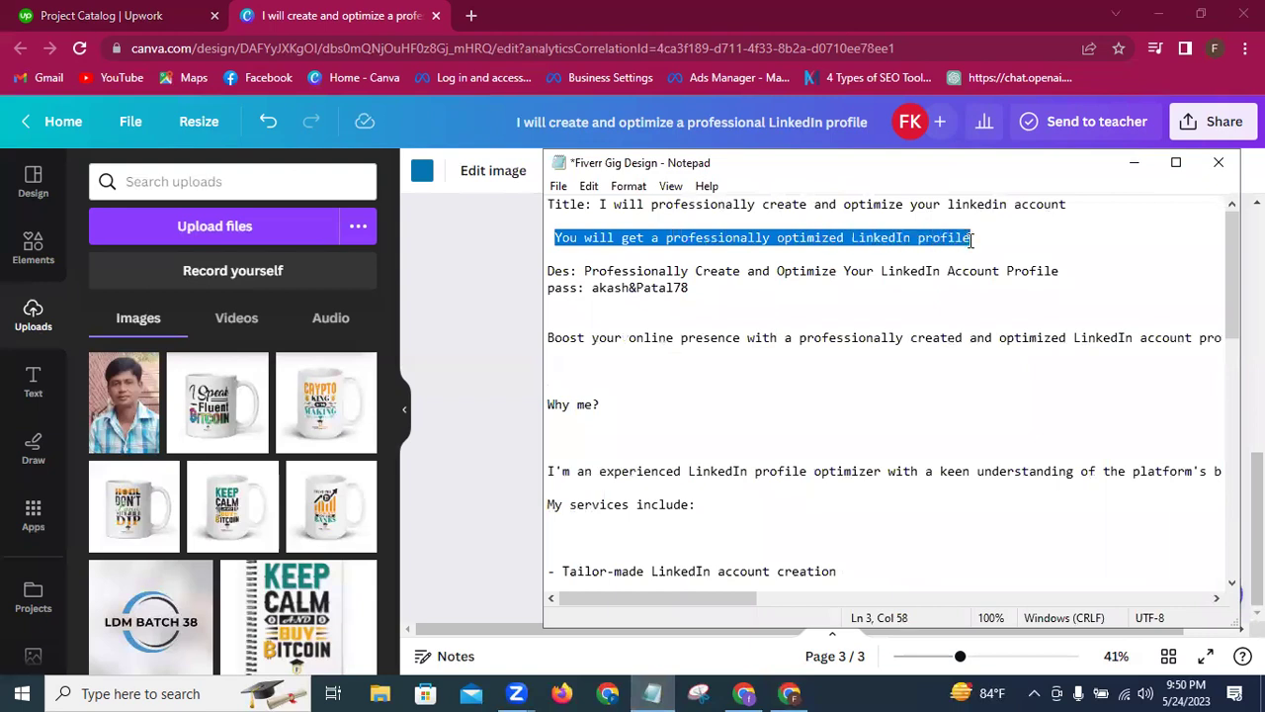
click(1134, 162)
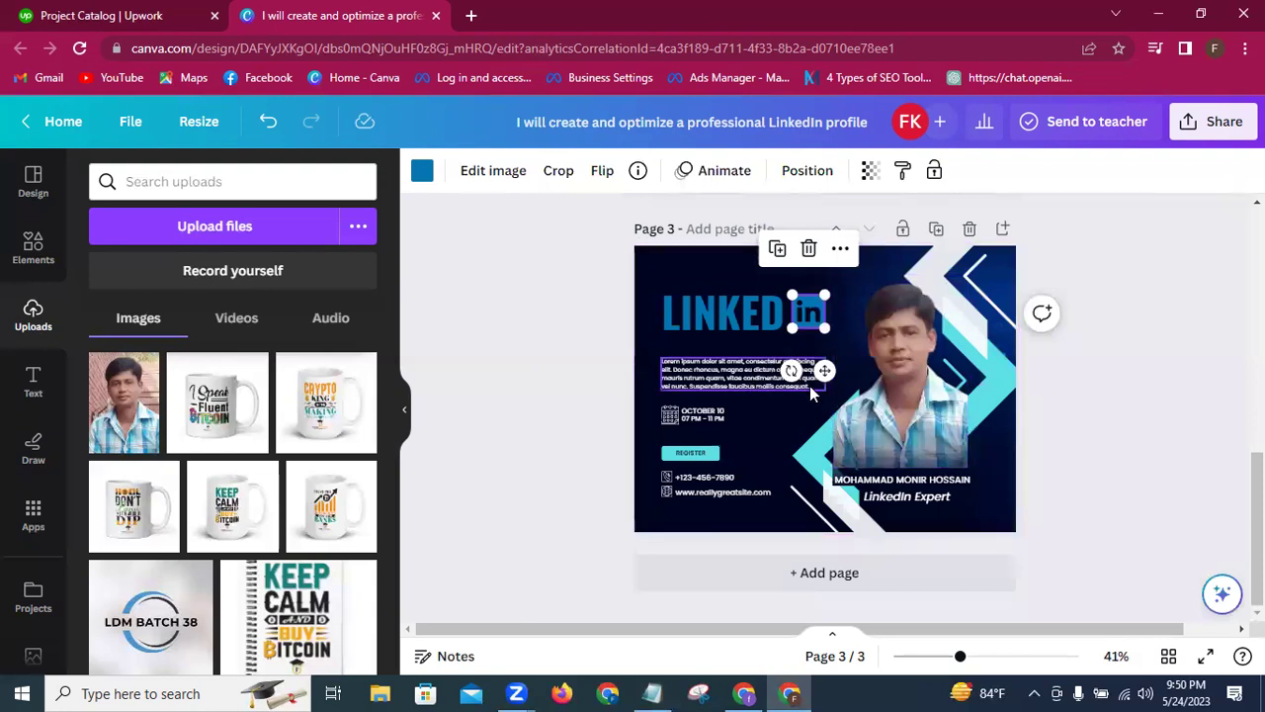
click(812, 389)
double_click(812, 387)
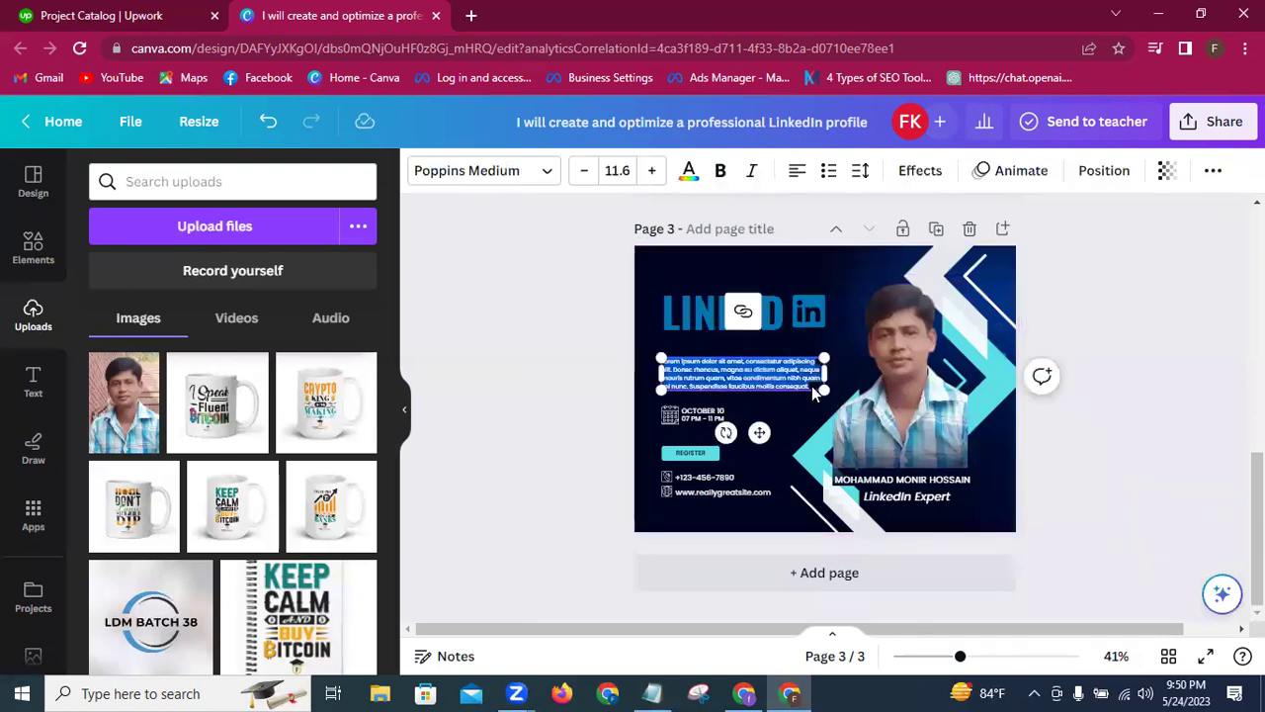
key(BackSpace)
key(ctrl+v)
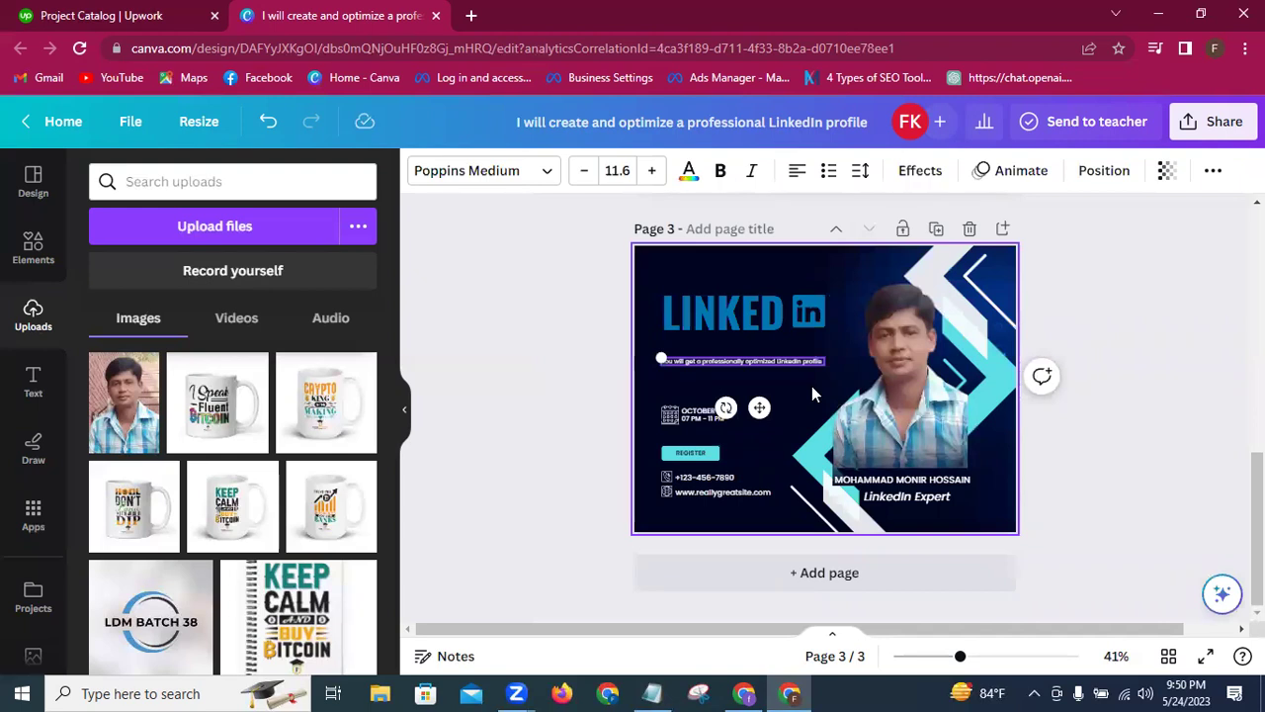
Step: Set the tagline's font size to 23.6 and widen its text box so it fits on two lines below the heading
click(649, 171)
click(649, 171)
click(649, 171)
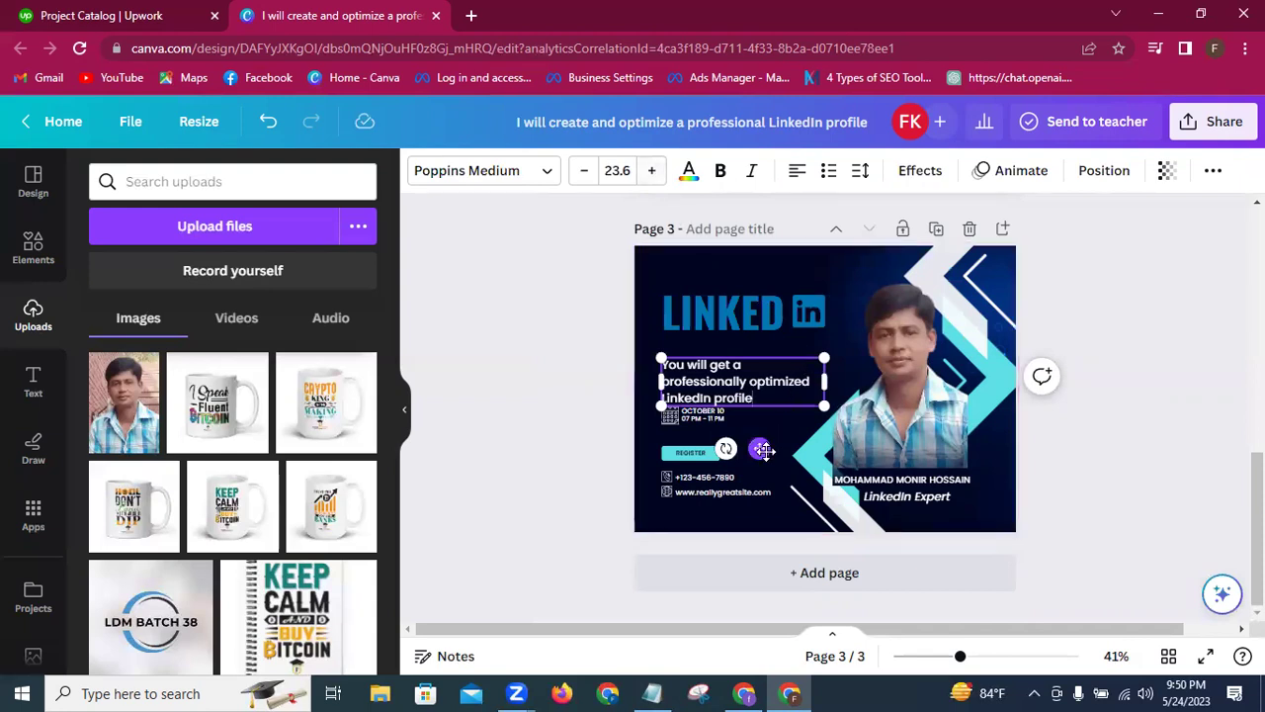
drag(759, 447, 755, 434)
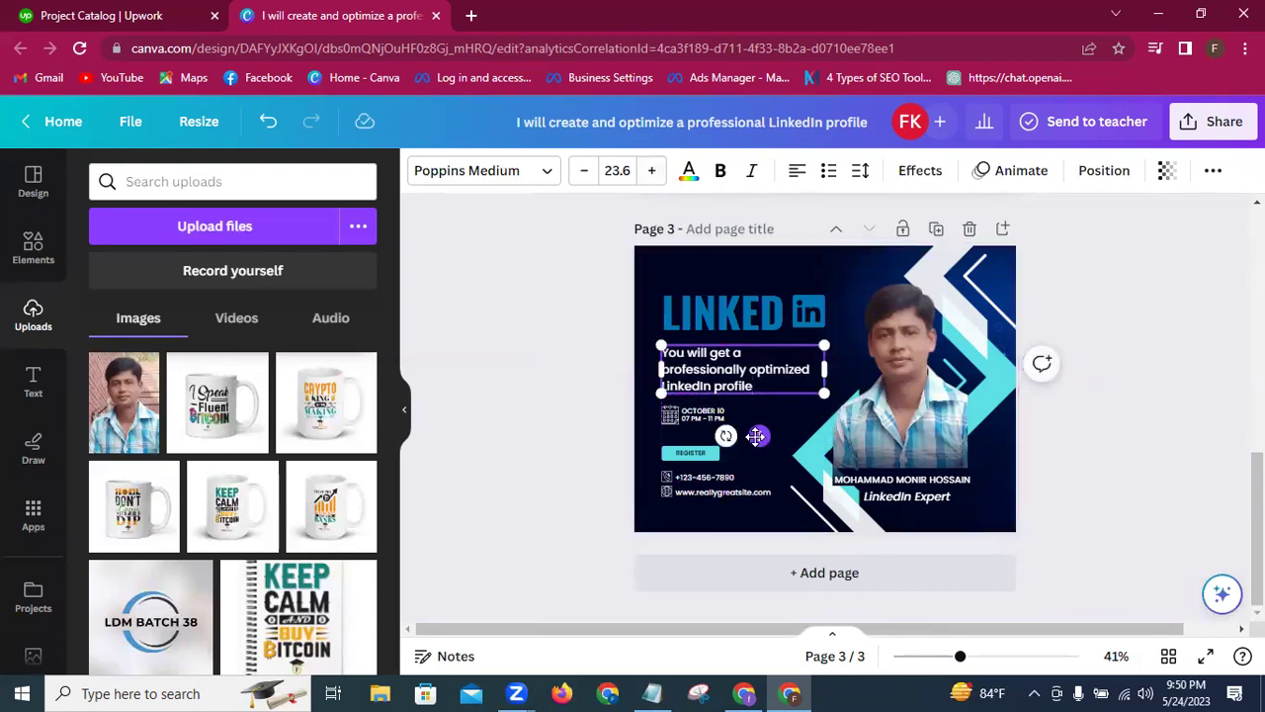
drag(829, 369, 848, 368)
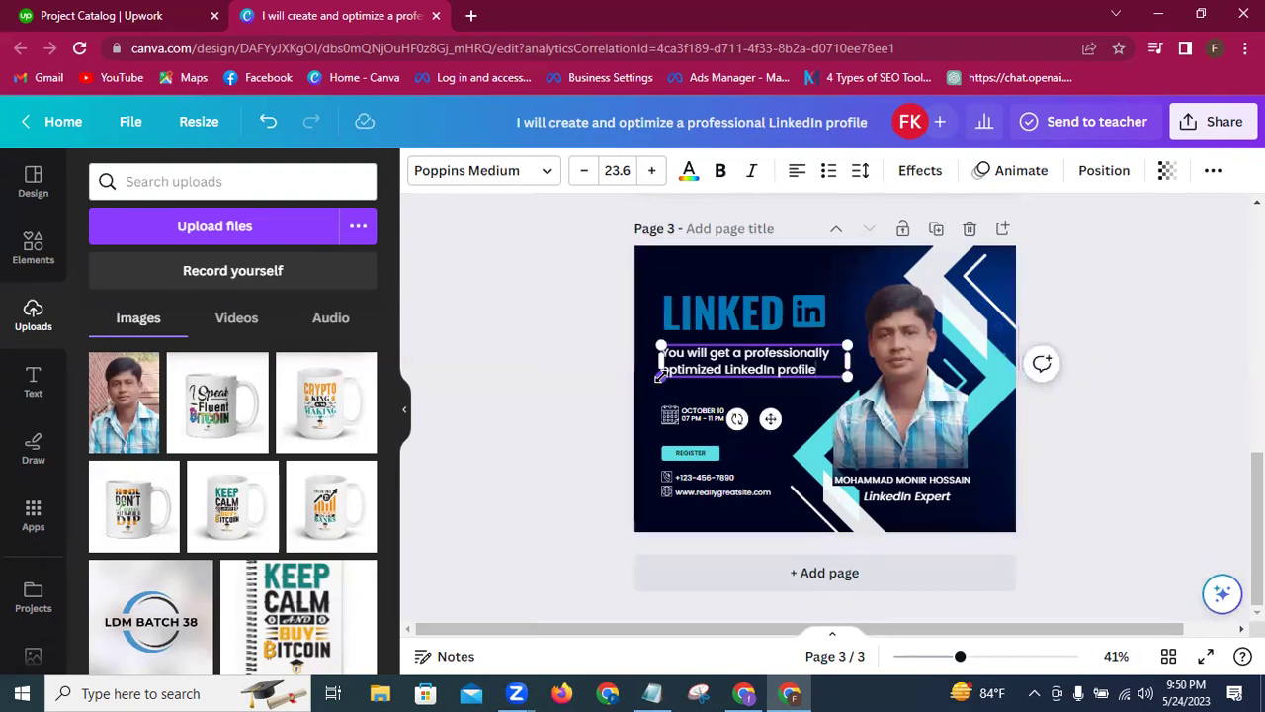
Step: Move the two-line tagline slightly down from the "LINKED" heading and trim its text box width
mouse_move(660, 376)
mouse_down()
mouse_move(649, 384)
mouse_move(664, 390)
mouse_up()
drag(772, 417, 775, 425)
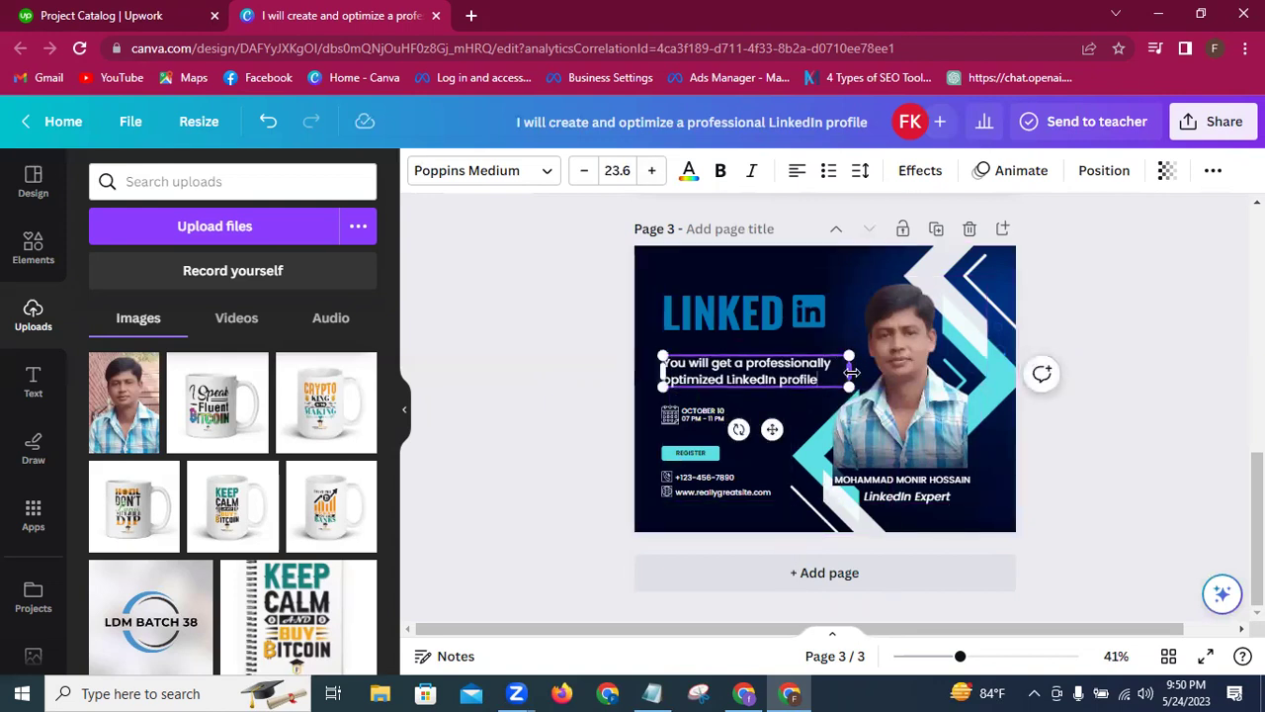
drag(851, 371, 838, 373)
click(582, 439)
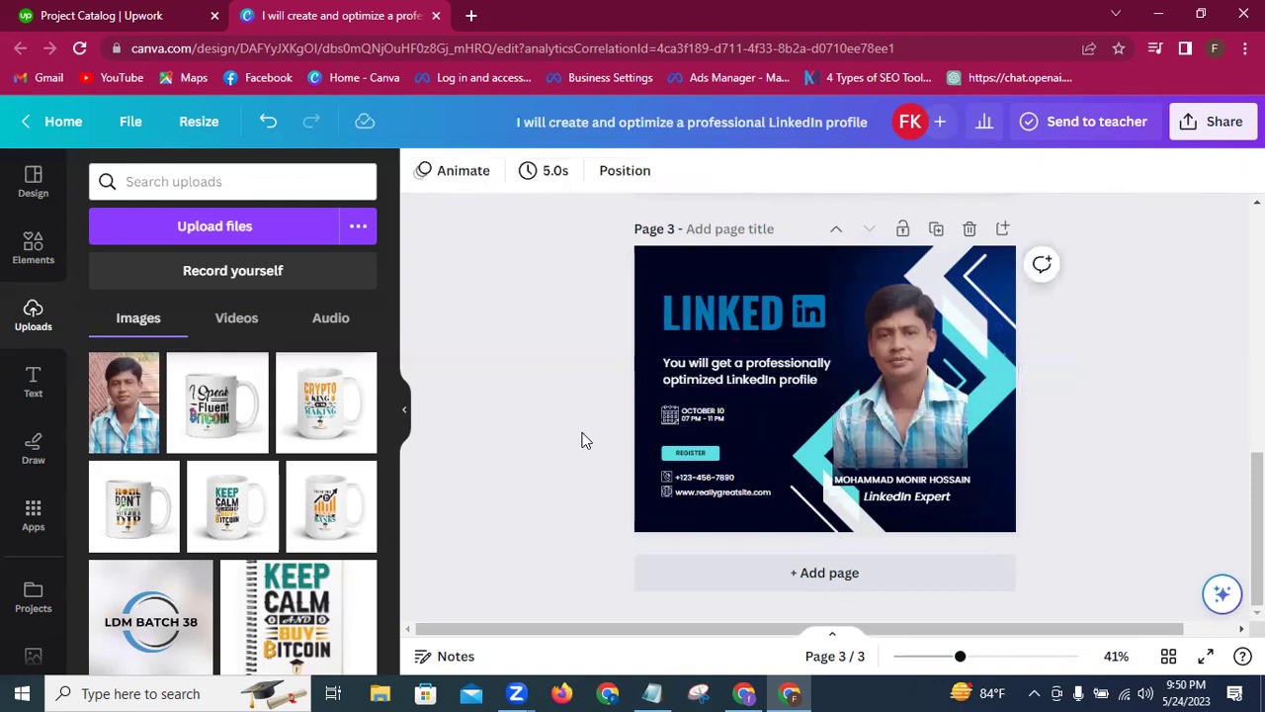
Step: Delete the "OCTOBER 10" date, the time line and the calendar icon from page 3
click(702, 413)
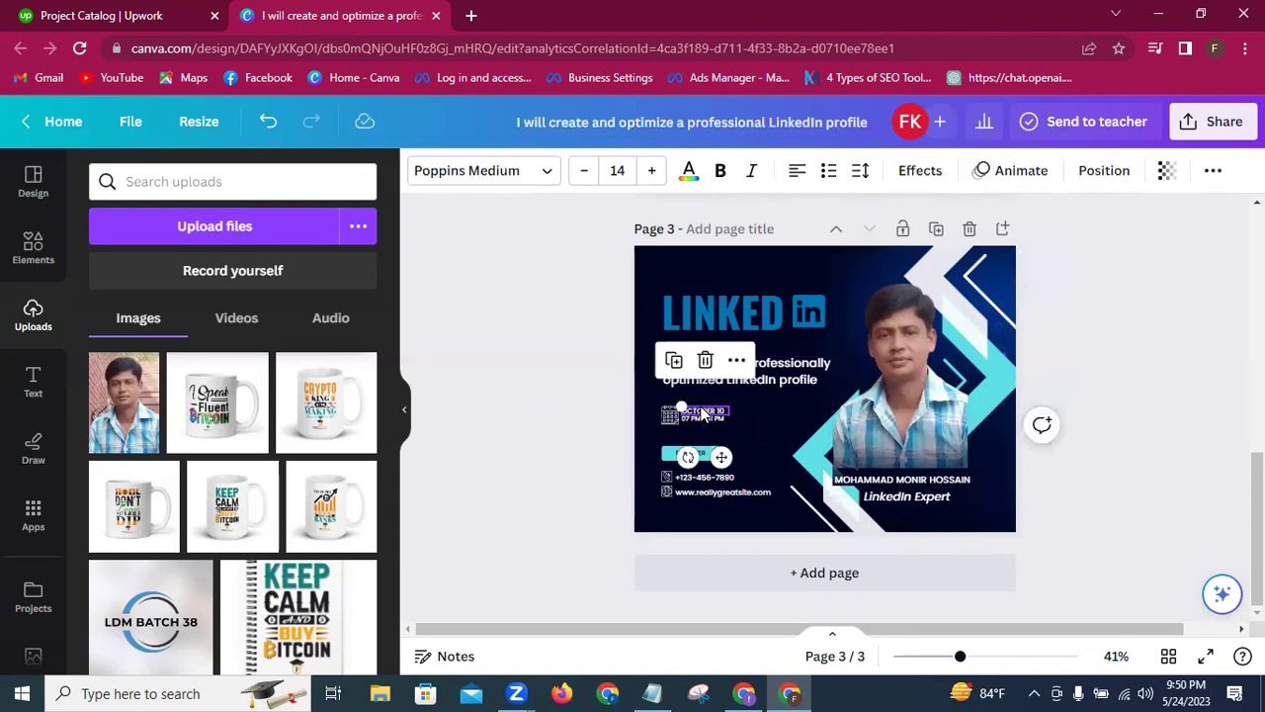
key(Delete)
click(694, 418)
key(Delete)
click(671, 416)
key(Delete)
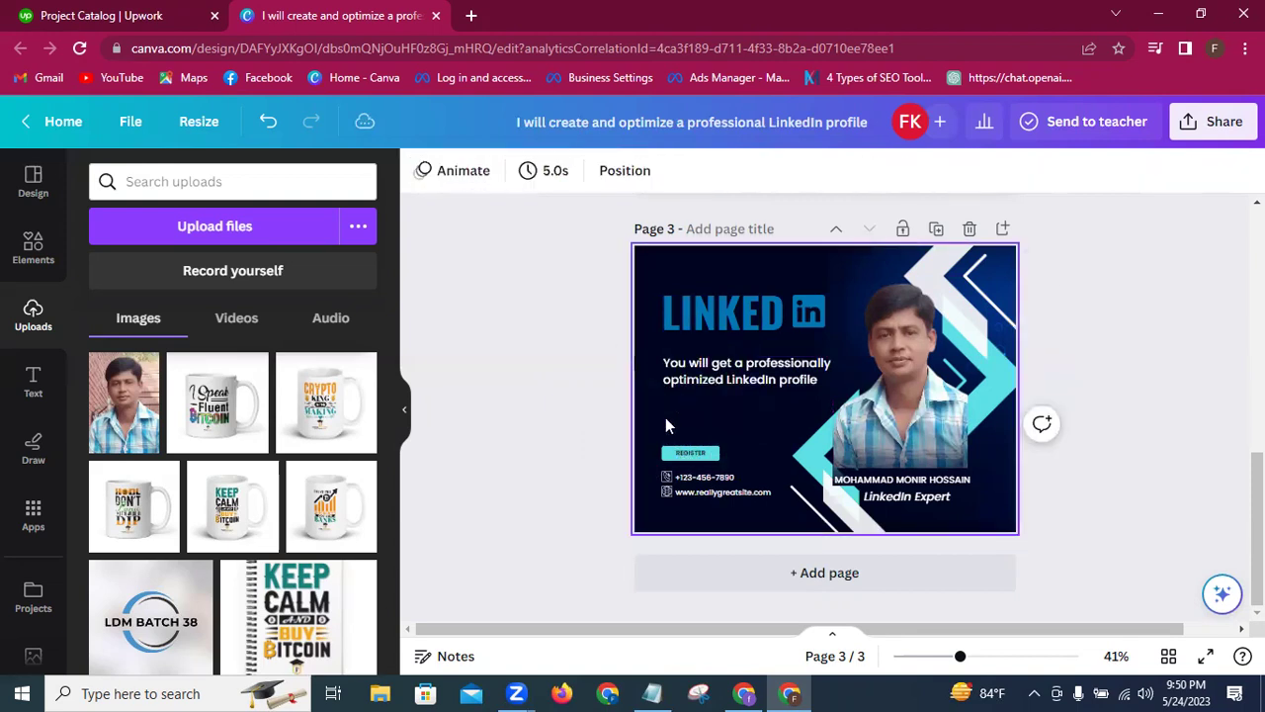
Step: Delete the phone number and website lines with their icons, plus the turquoise "REGISTER" button, from page 3
click(684, 479)
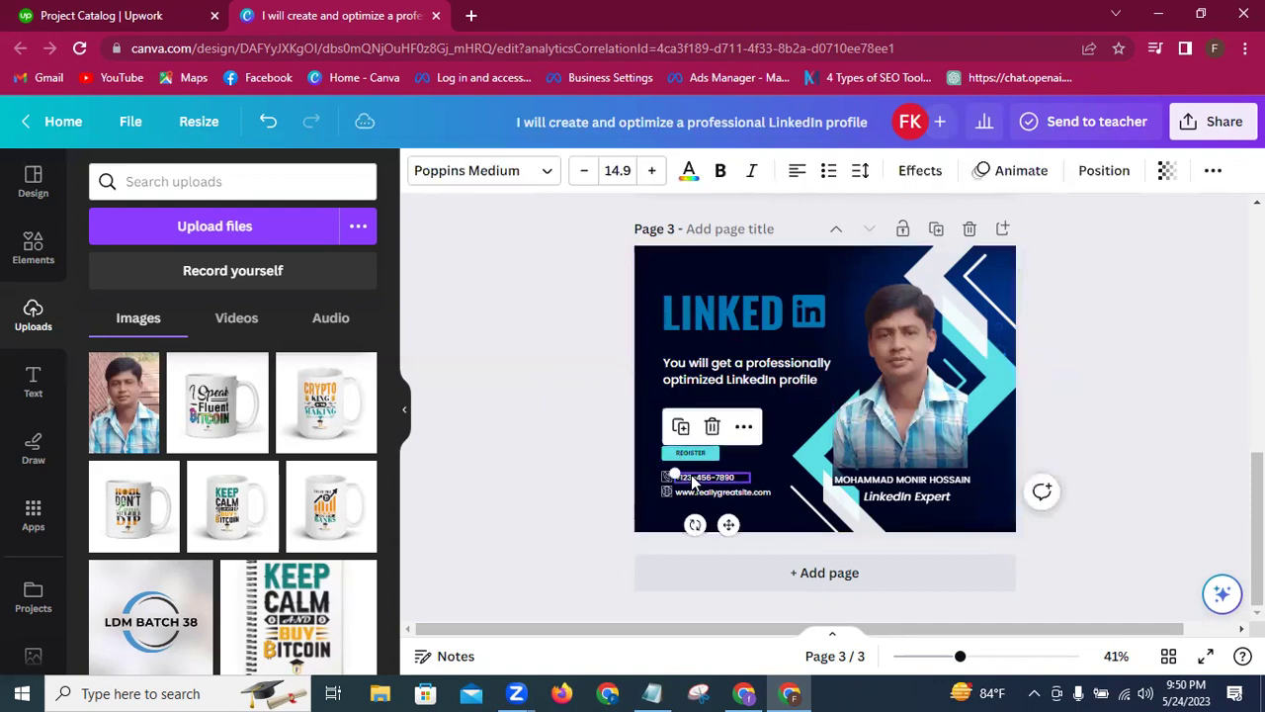
key(Delete)
click(667, 478)
key(Delete)
click(696, 495)
key(Delete)
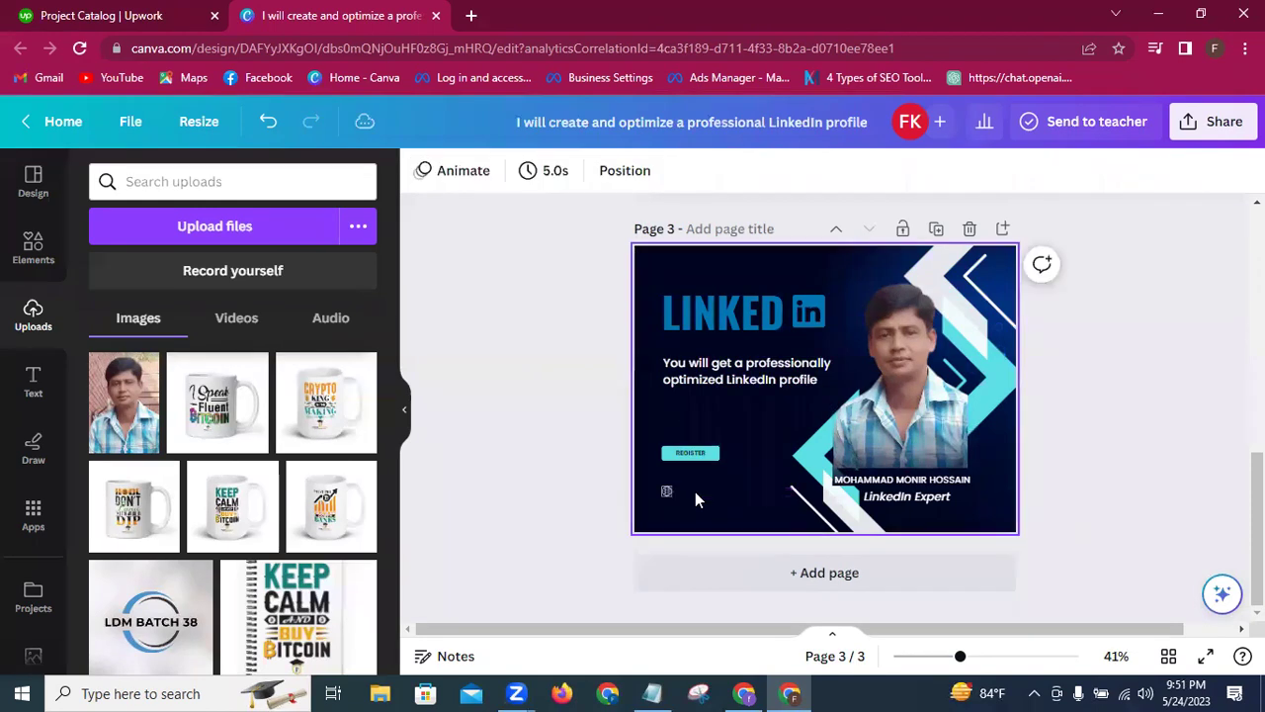
click(667, 492)
key(Delete)
click(706, 453)
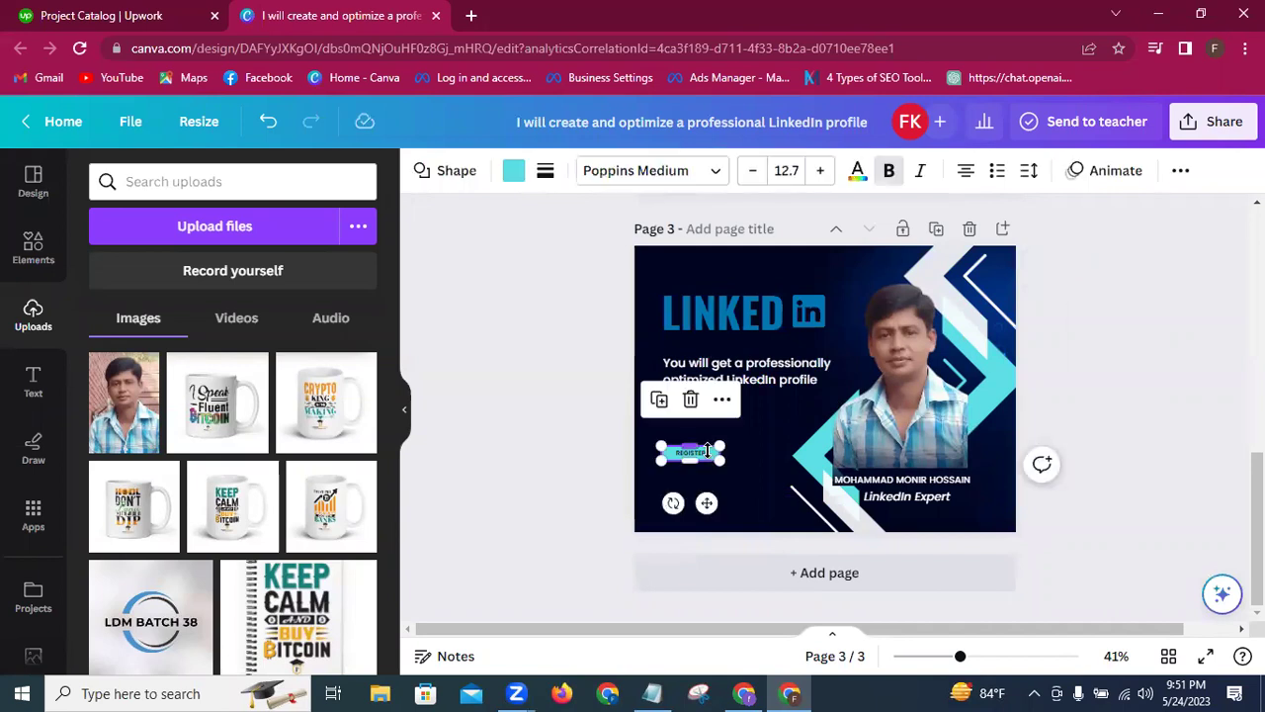
key(Delete)
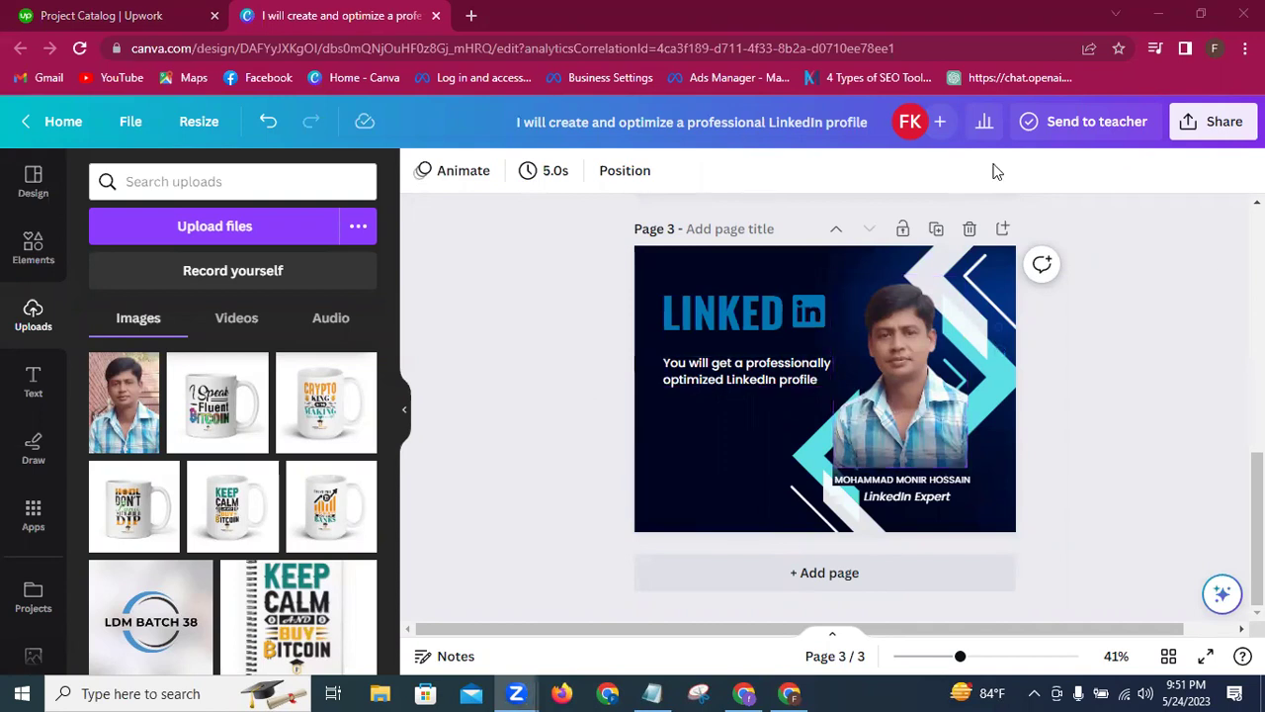
click(146, 16)
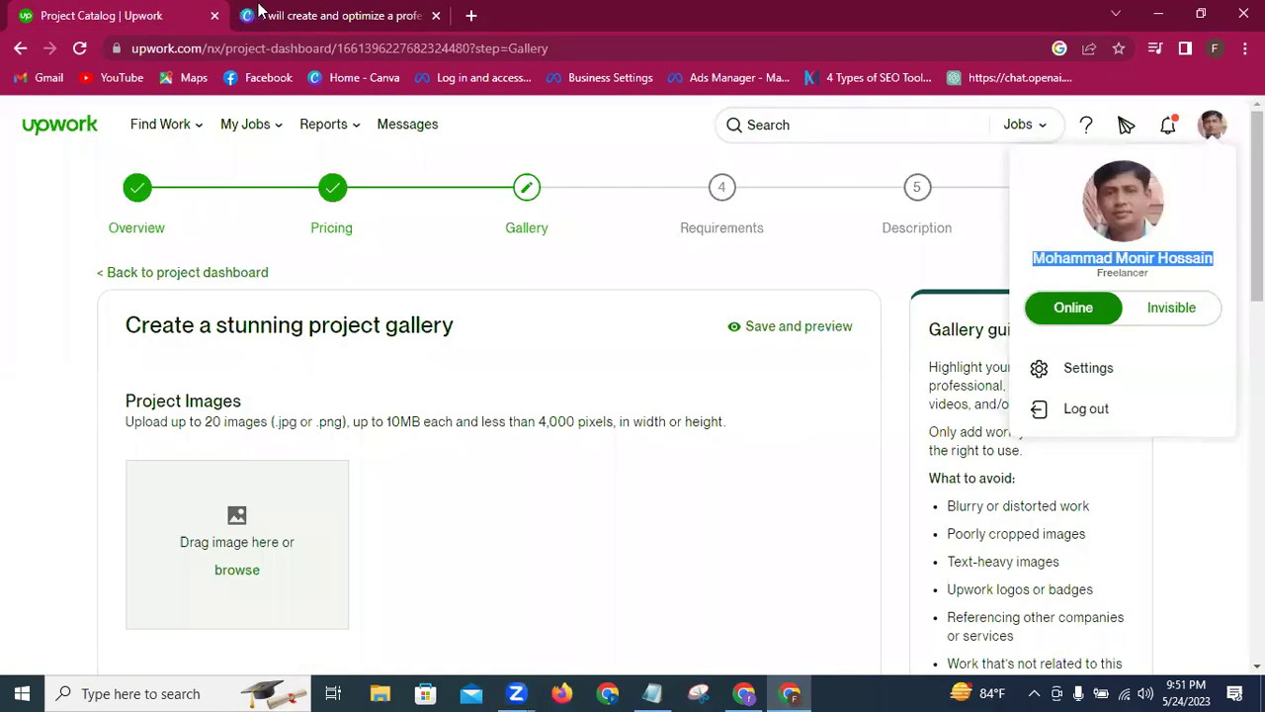
click(311, 16)
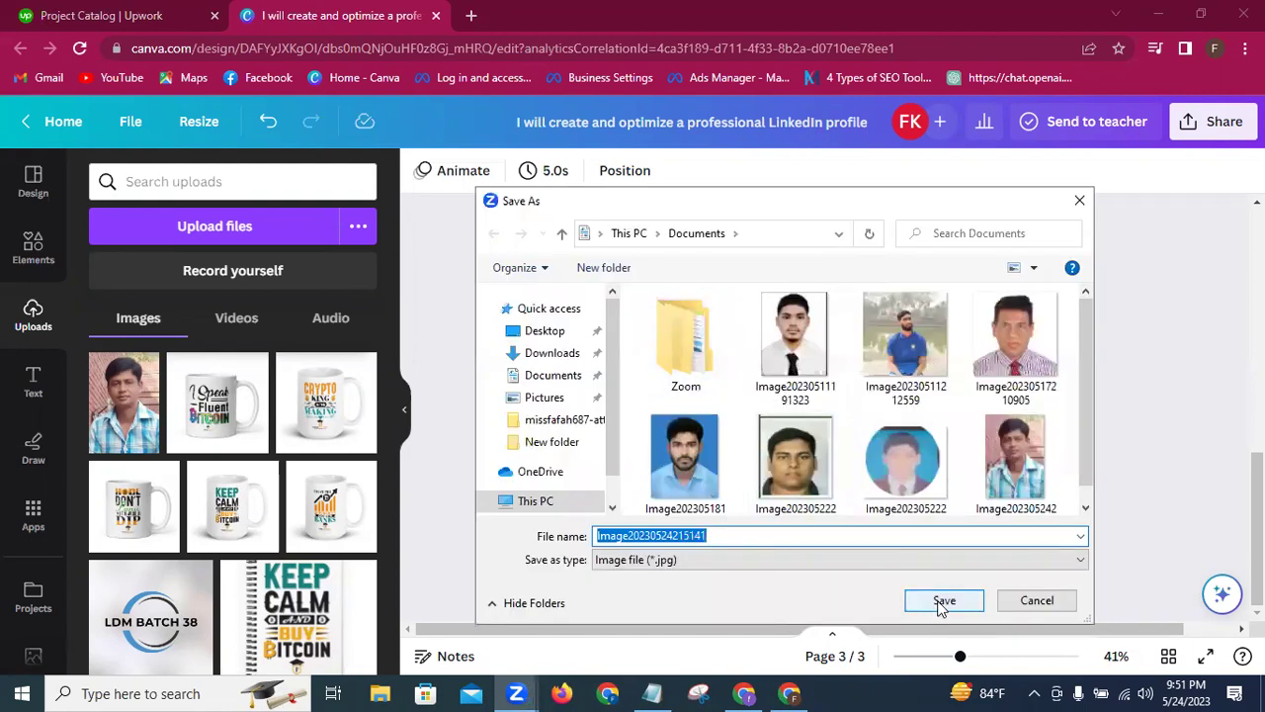
click(944, 601)
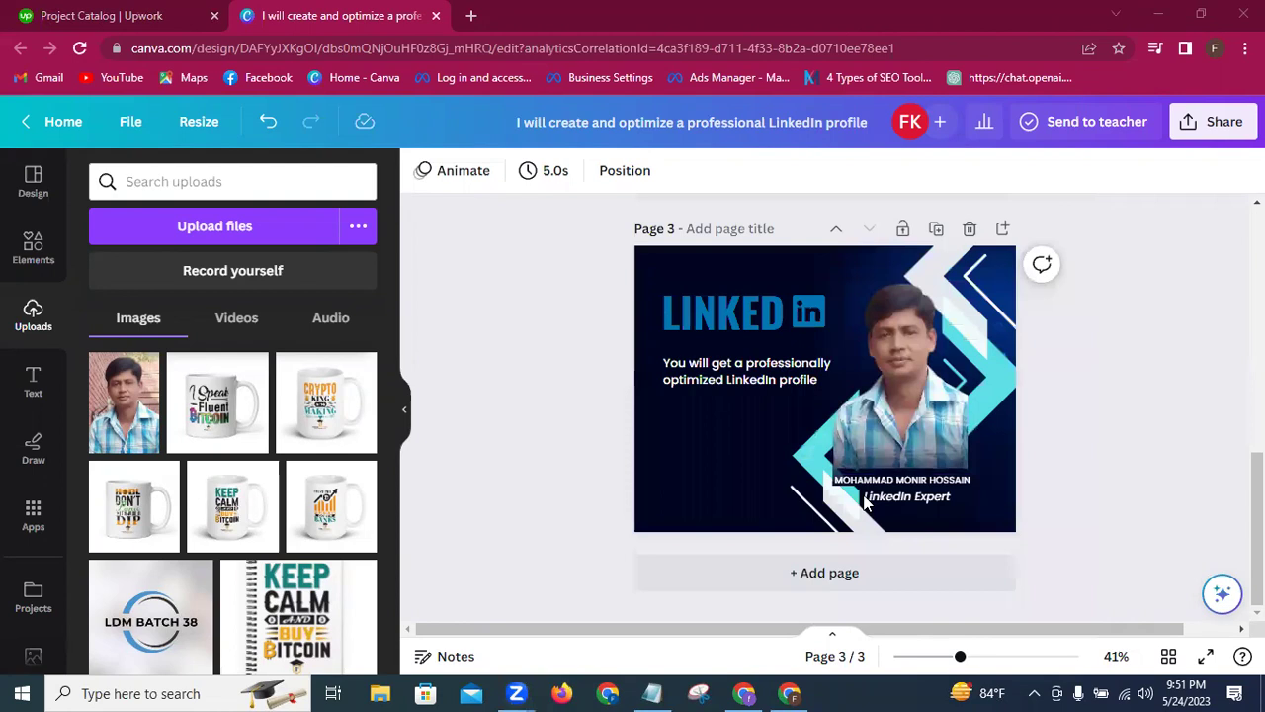
click(231, 229)
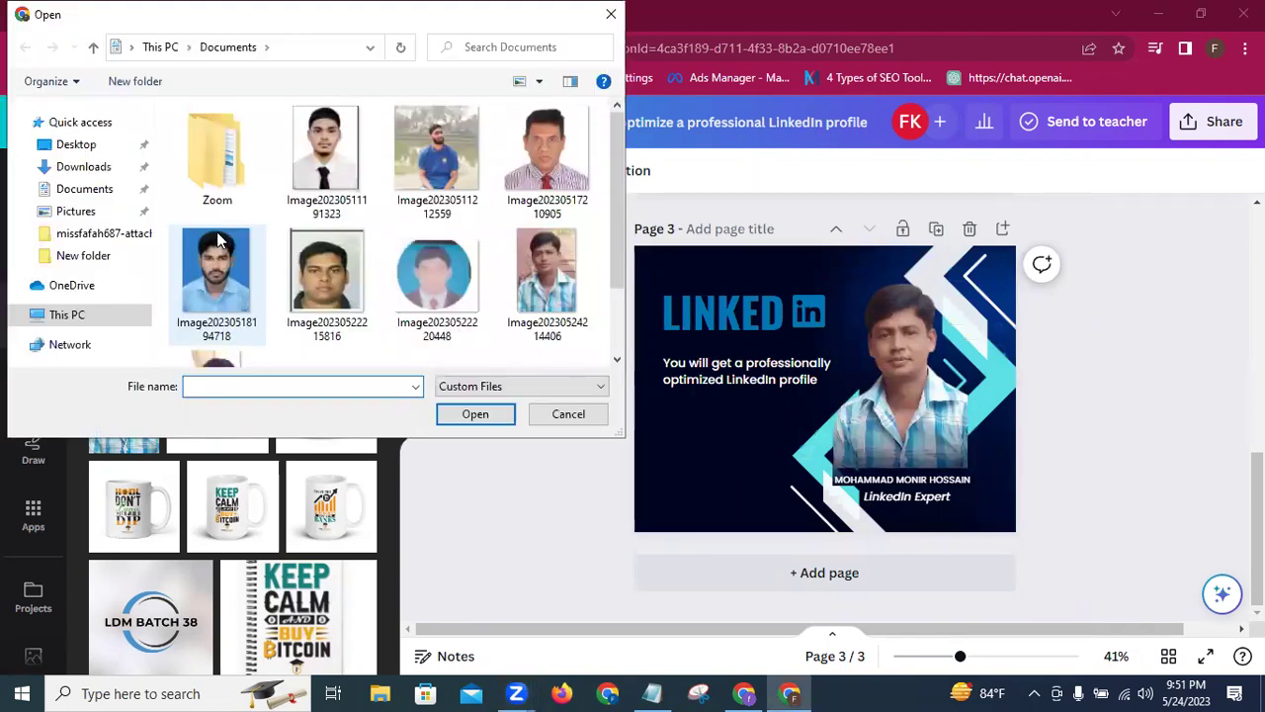
scroll(202, 299, down, 1)
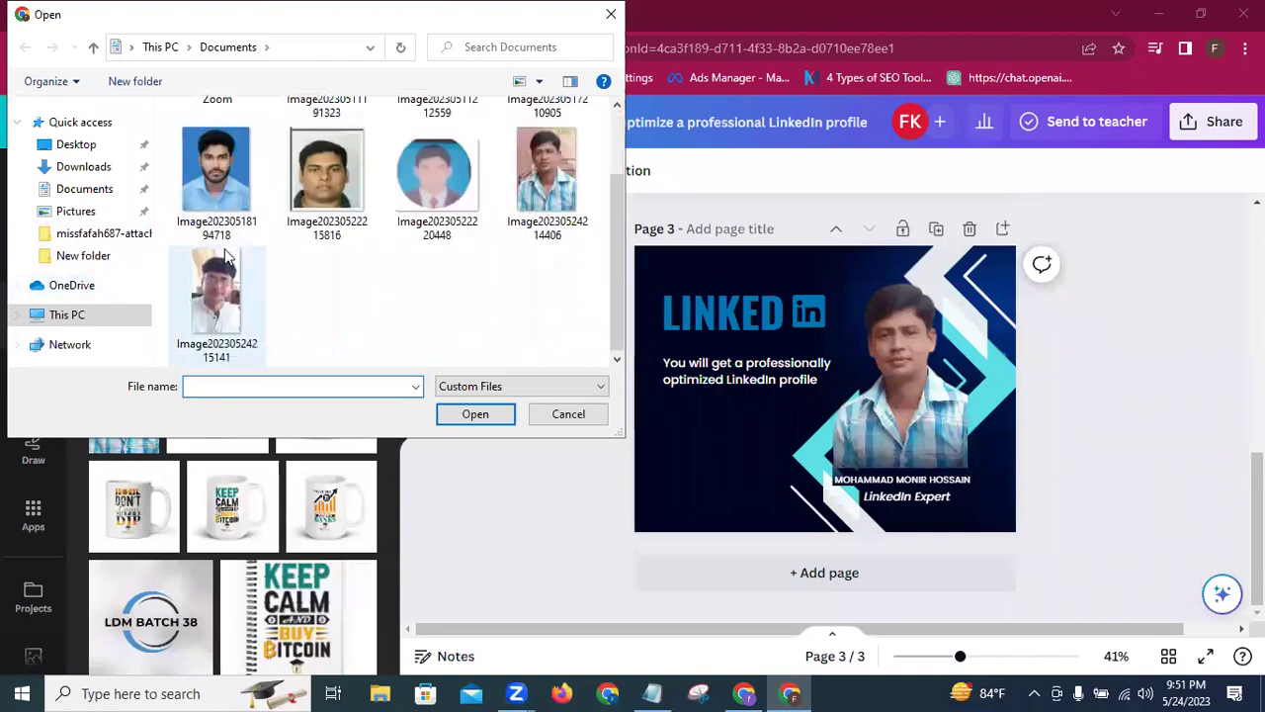
click(203, 300)
click(452, 419)
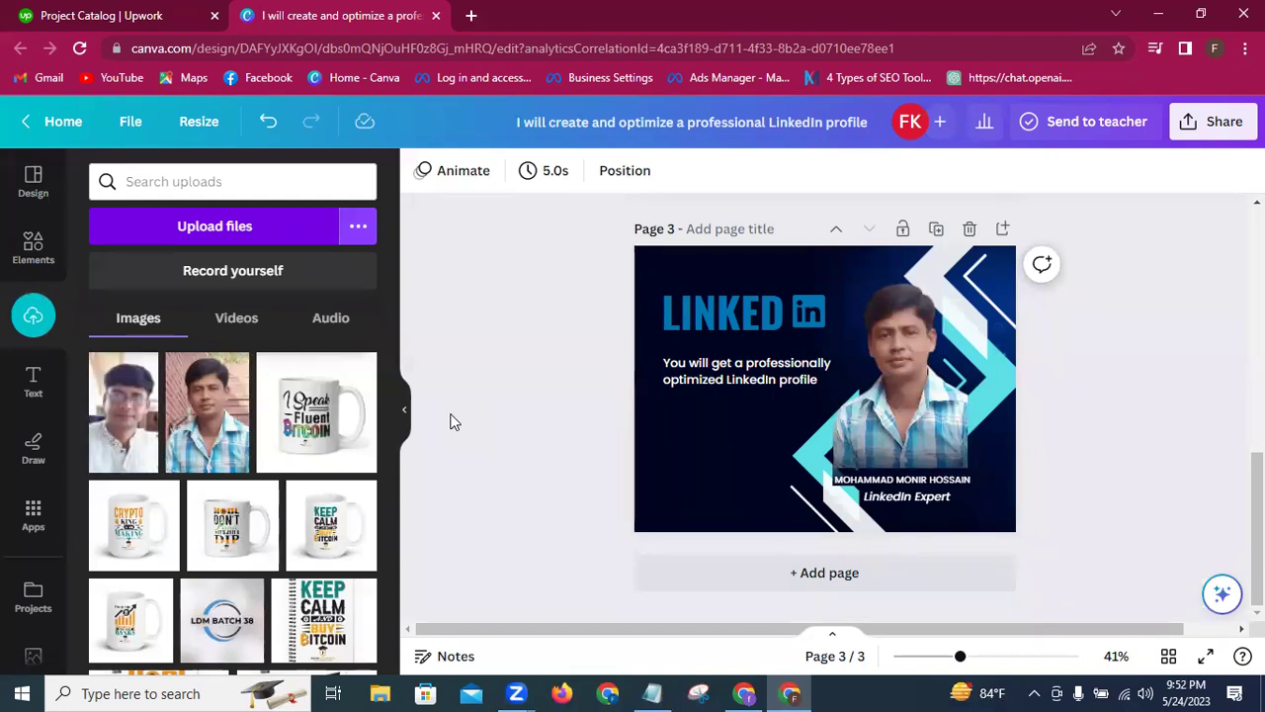
Step: Try the newly uploaded photo of the man in glasses on page 3 and remove it from the design
click(117, 435)
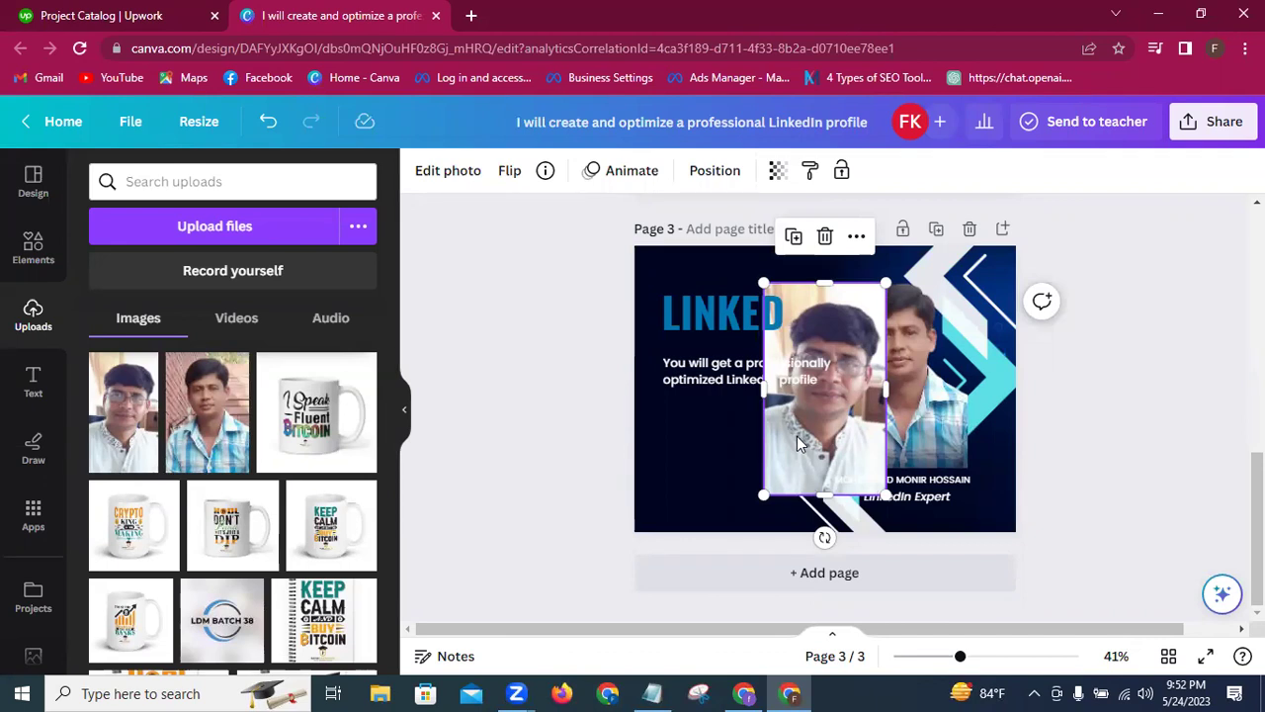
key(Delete)
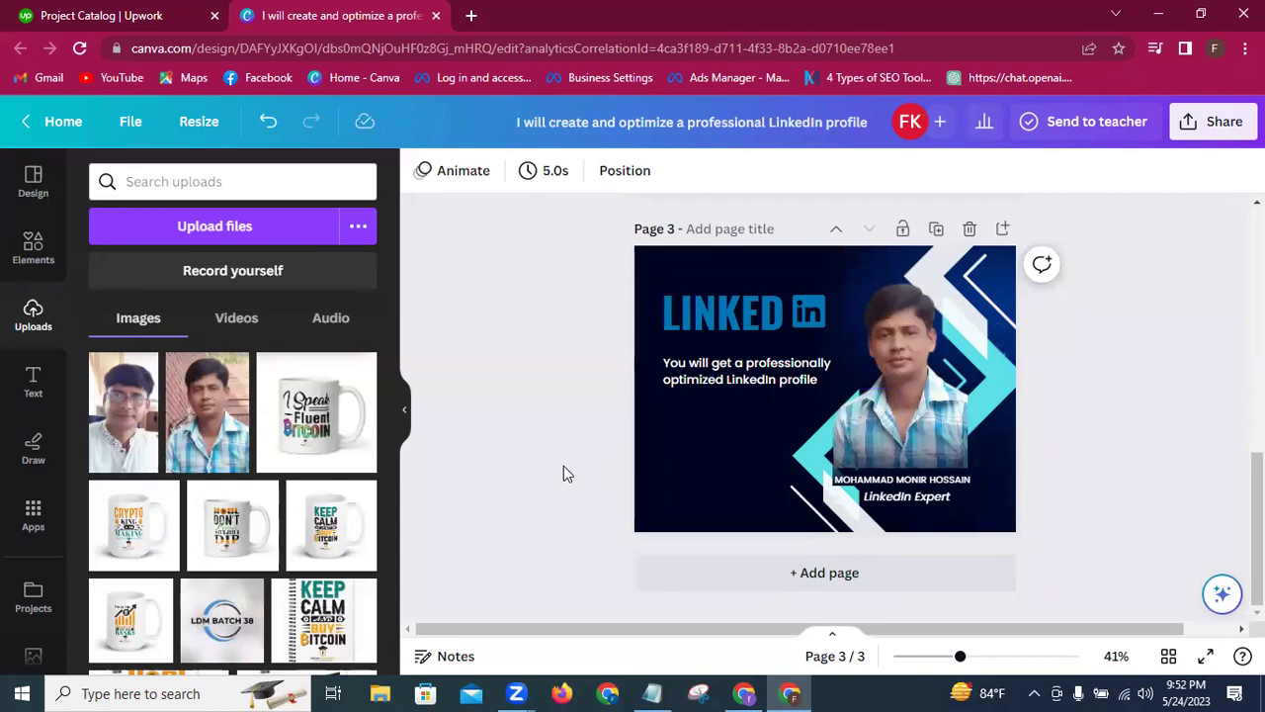
Step: Move the portrait on page 3 right to align with the page margin and nudge it slightly down
click(918, 373)
drag(918, 372, 937, 369)
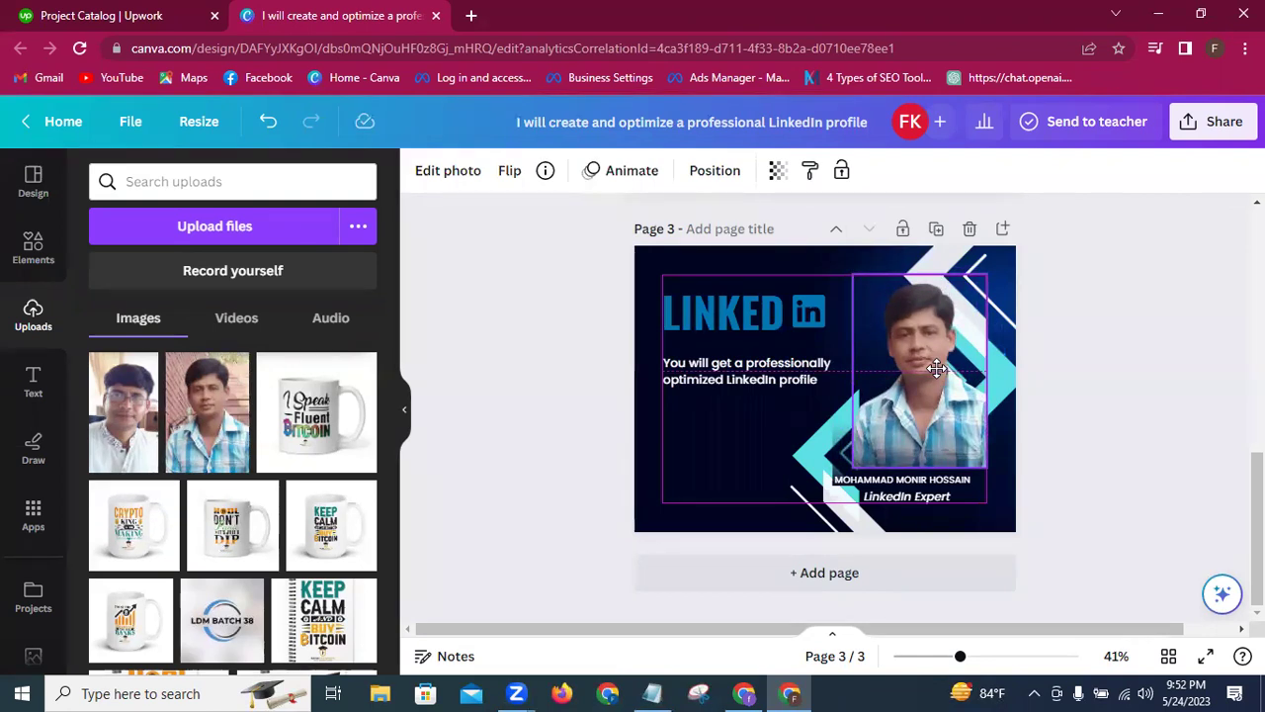
drag(938, 369, 937, 369)
click(583, 445)
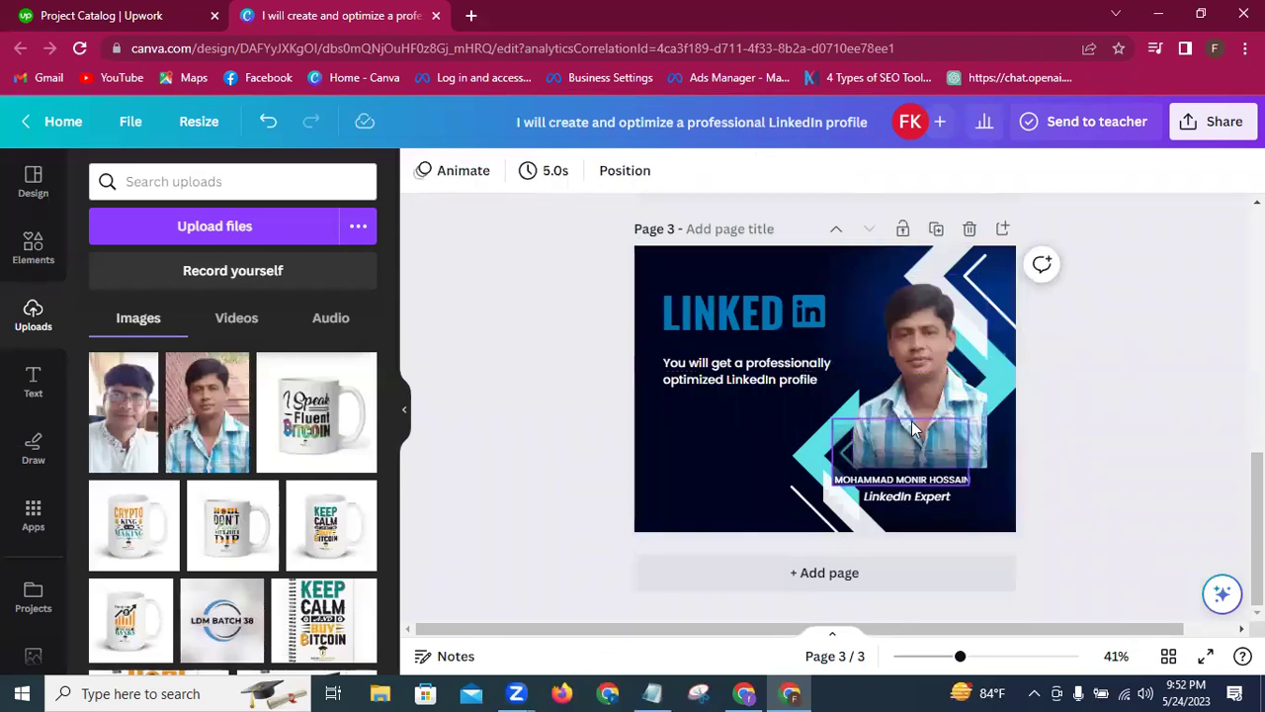
drag(913, 386, 912, 389)
click(692, 525)
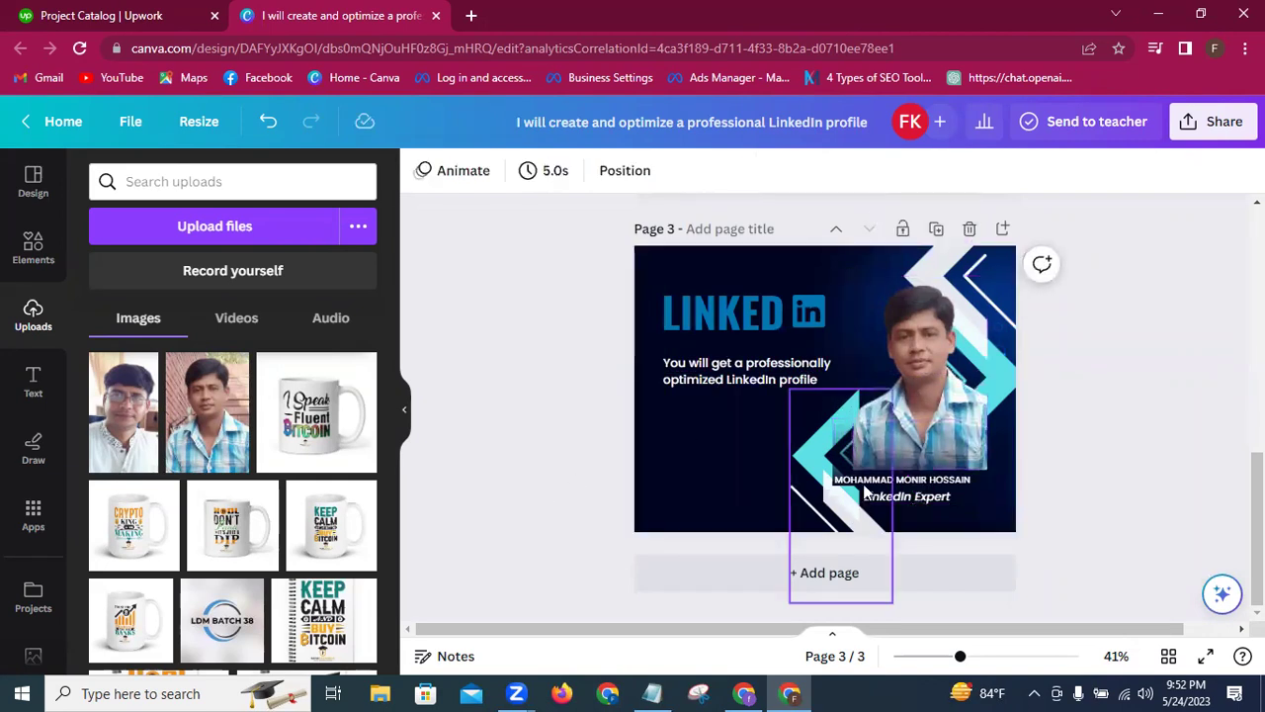
click(841, 463)
drag(842, 463, 721, 442)
drag(721, 442, 884, 496)
click(569, 472)
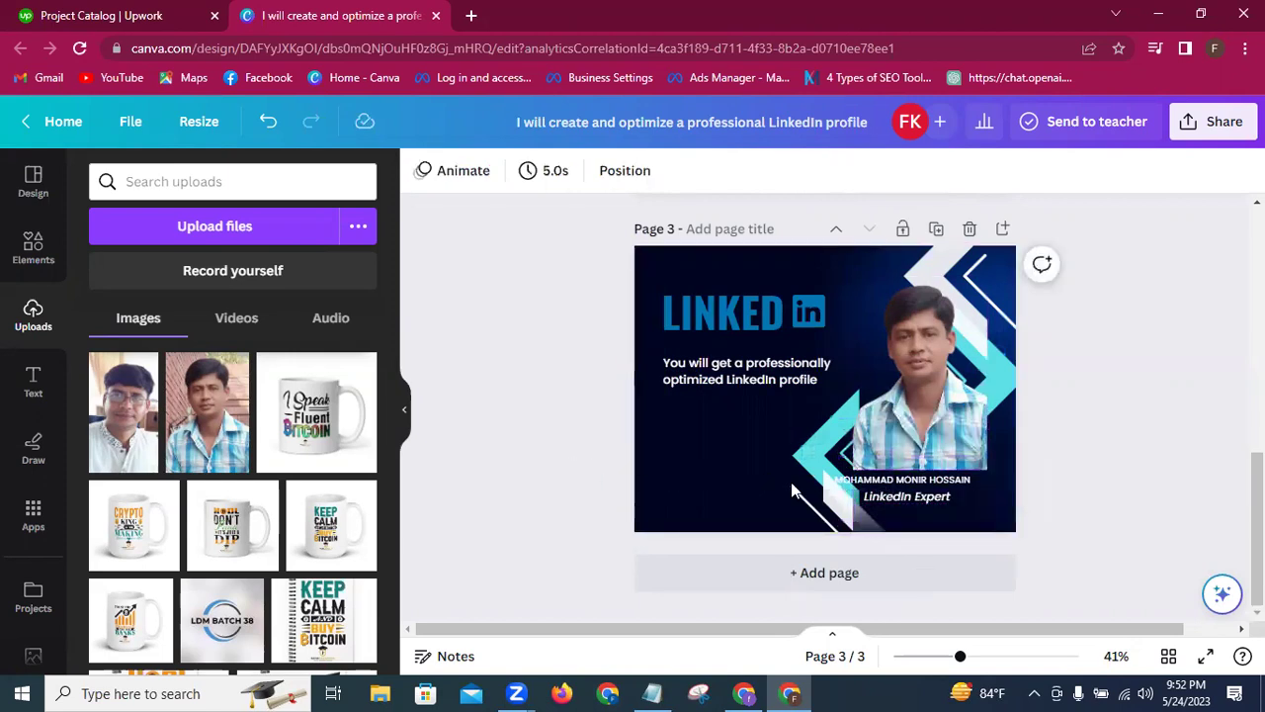
Step: Move the name line and the "LinkedIn Expert" caption right and slightly down so they are centred beneath the portrait
click(866, 488)
drag(910, 523, 929, 550)
click(907, 498)
click(572, 455)
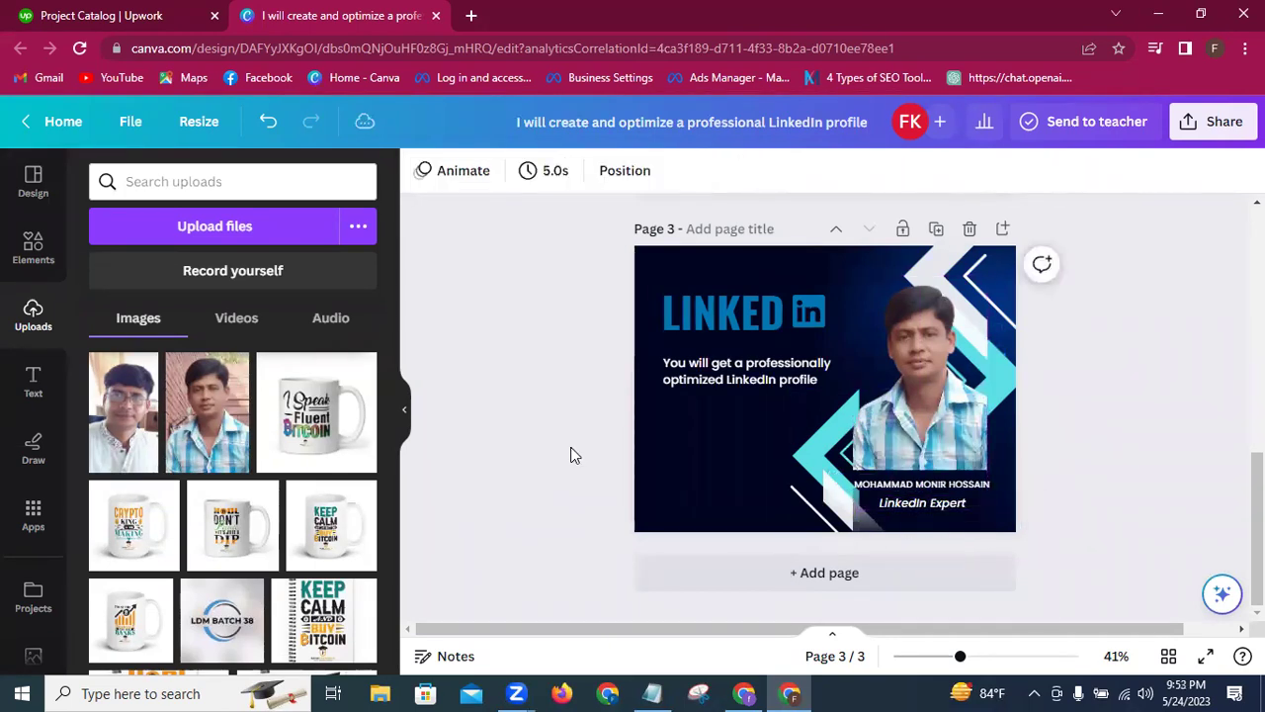
Step: Search the elements library for "order now" and browse the results for a suitable button graphic
click(21, 257)
click(143, 181)
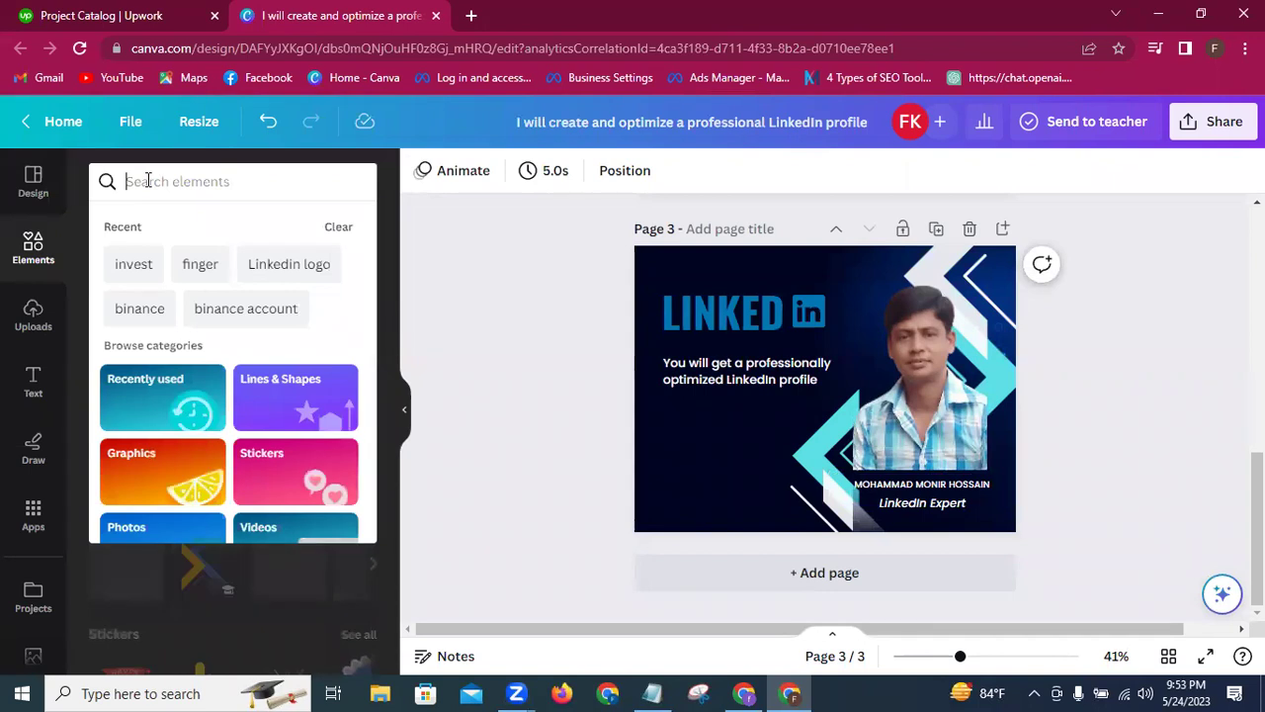
text(order)
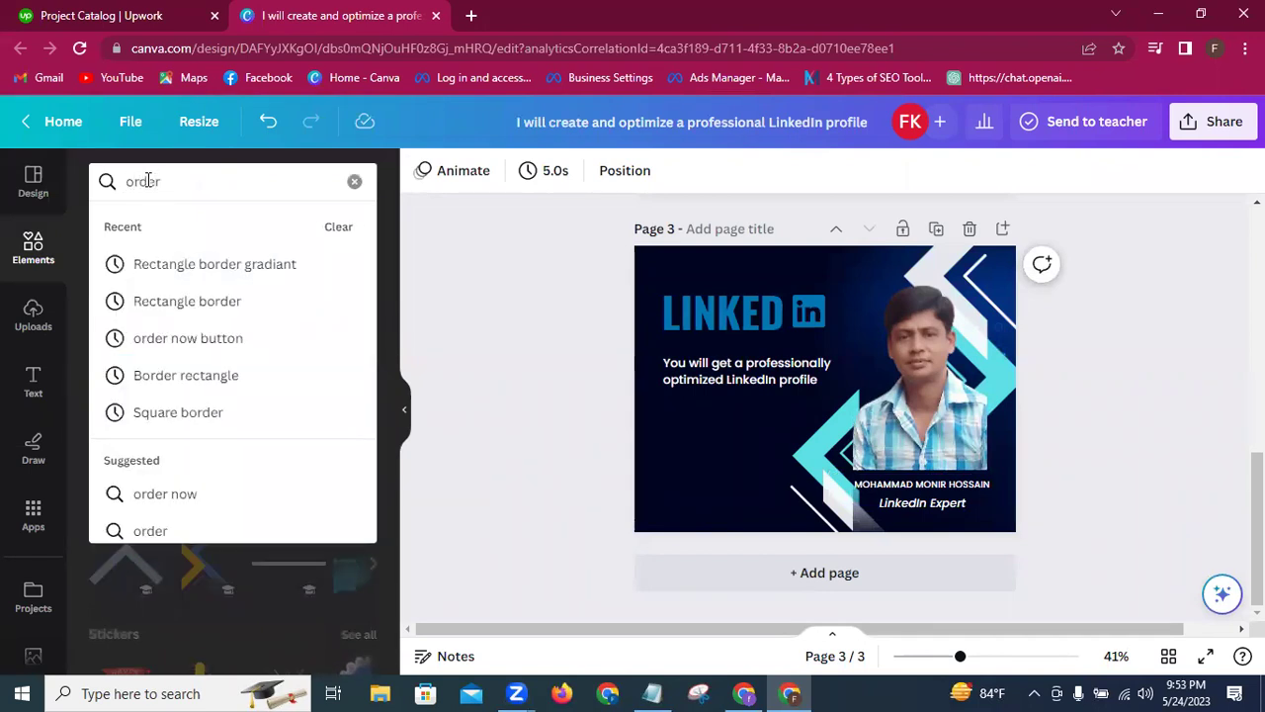
click(145, 493)
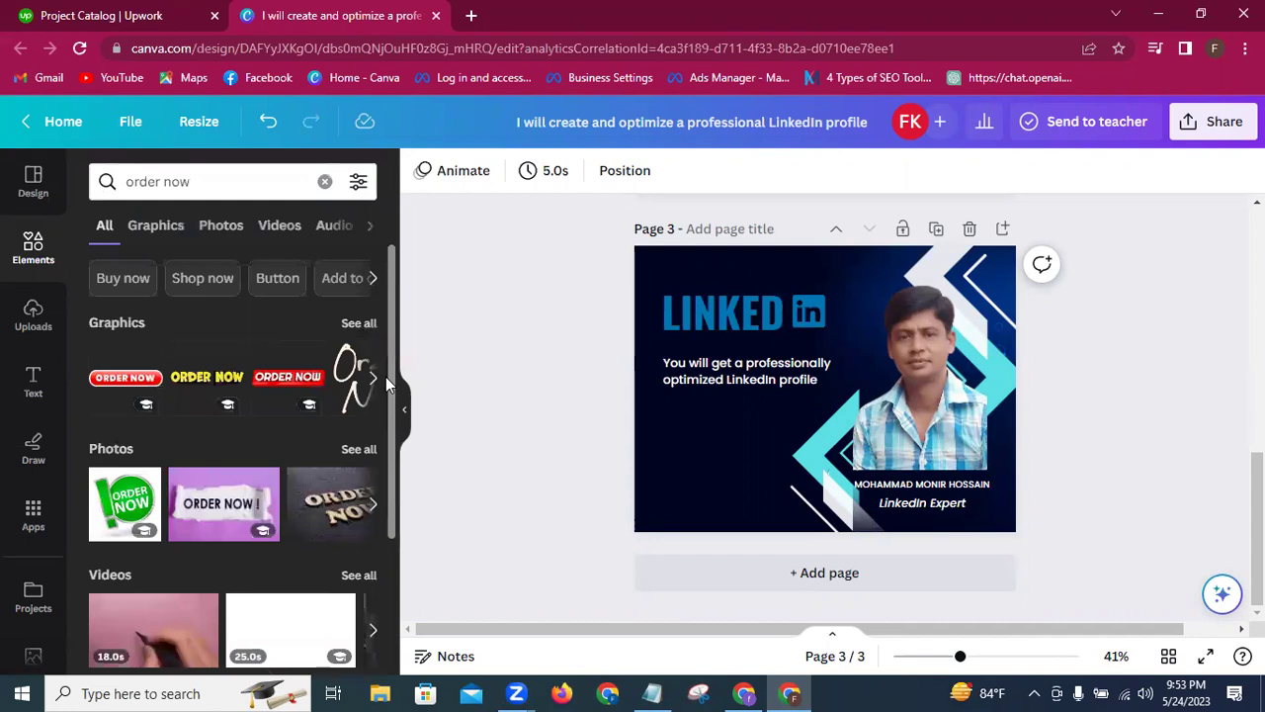
scroll(386, 376, down, 3)
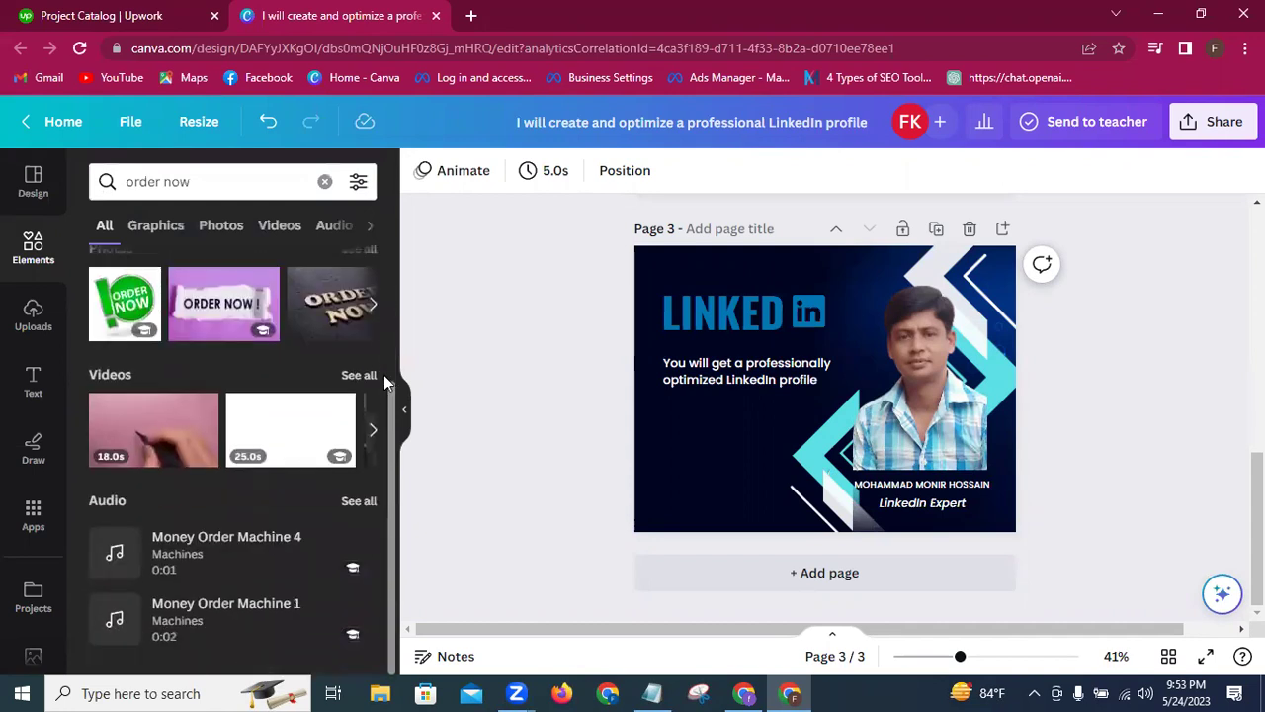
scroll(383, 375, up, 3)
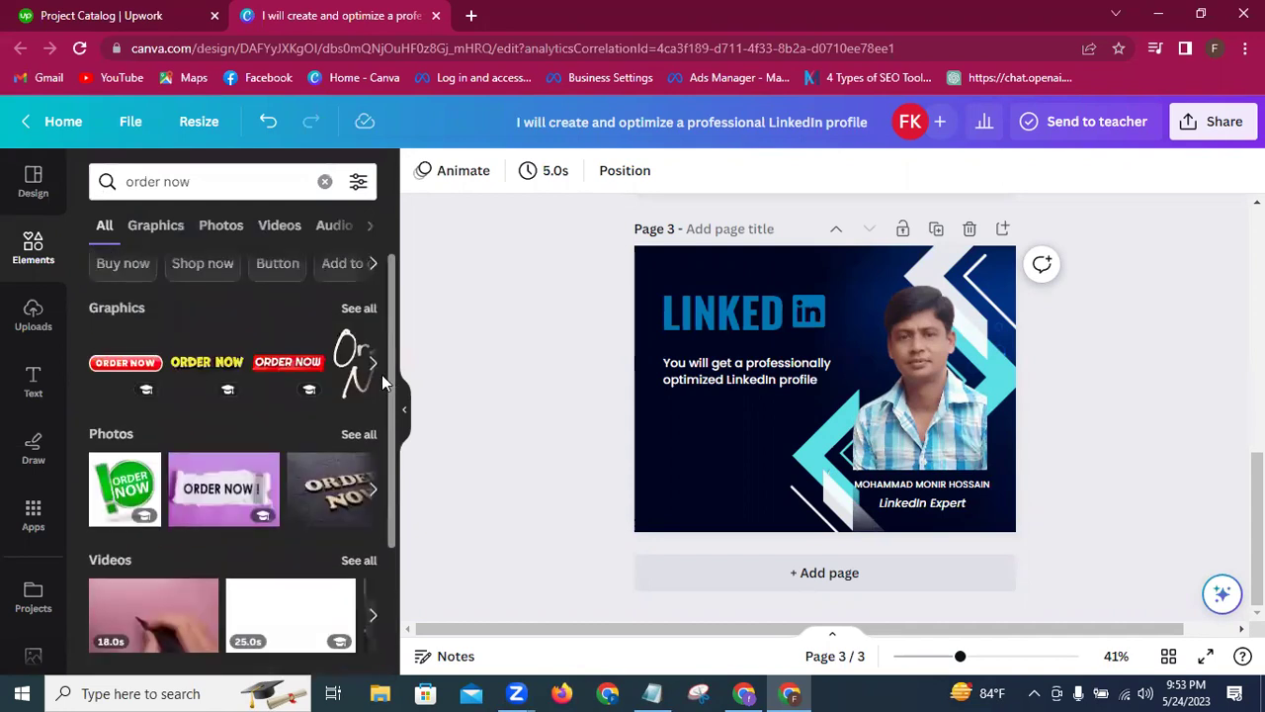
Step: Add the blue outlined ORDER NOW button from the graphics results for "order now" to page 3
click(352, 307)
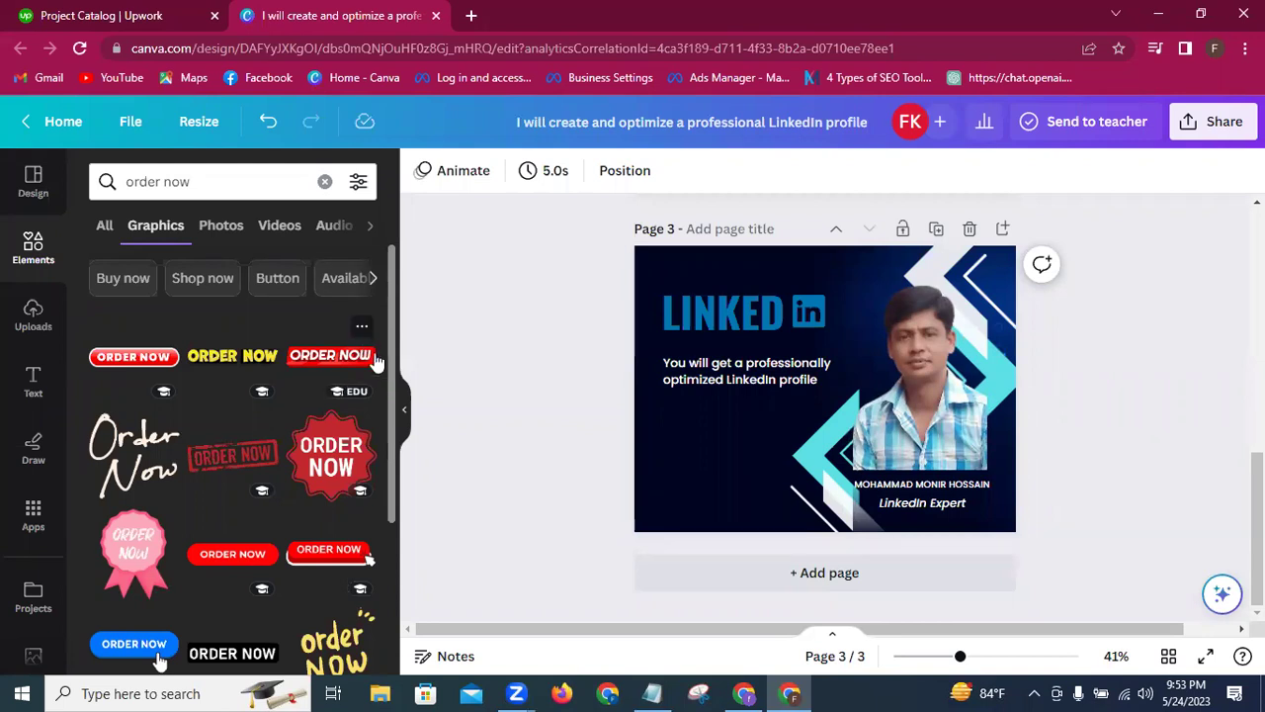
scroll(384, 378, down, 3)
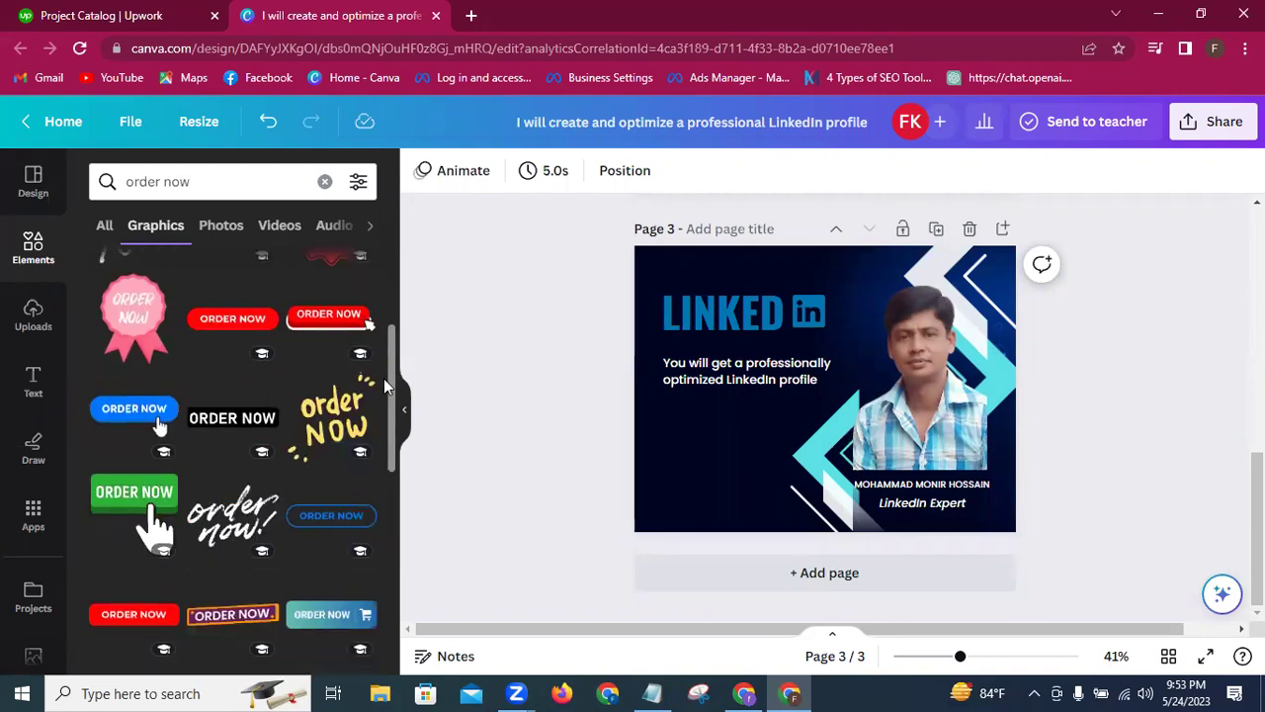
scroll(384, 379, down, 1)
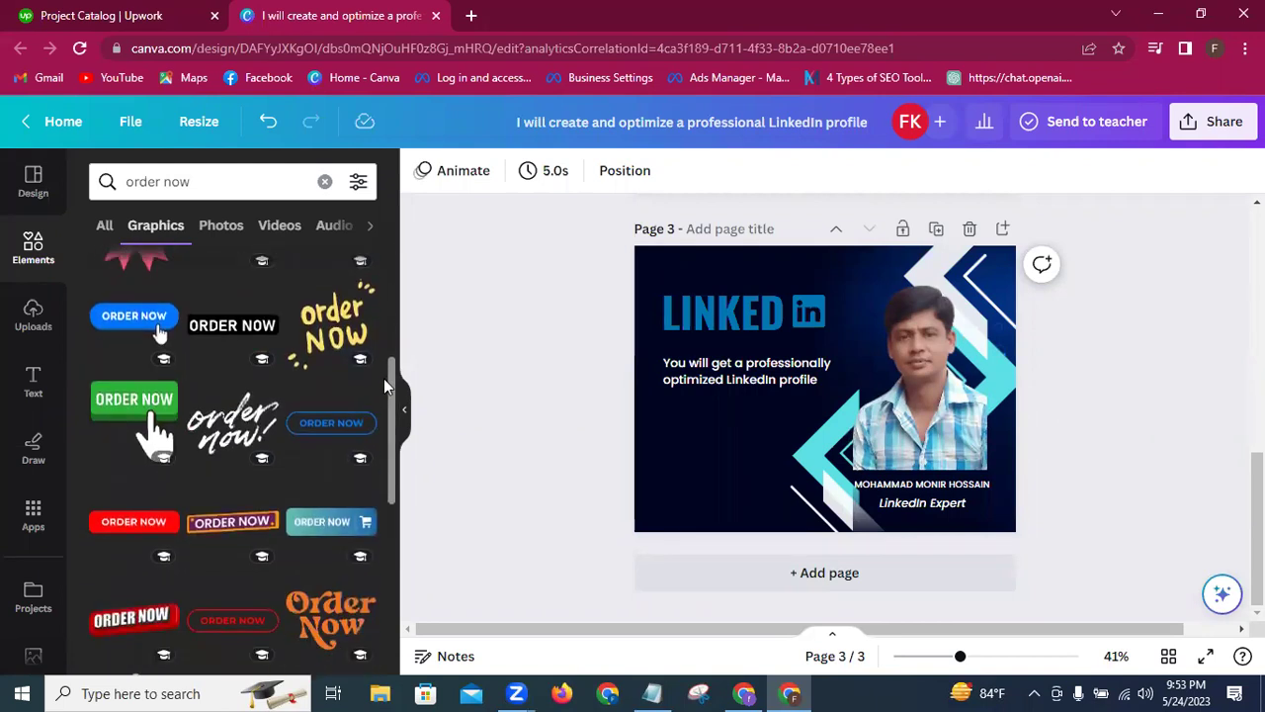
click(311, 426)
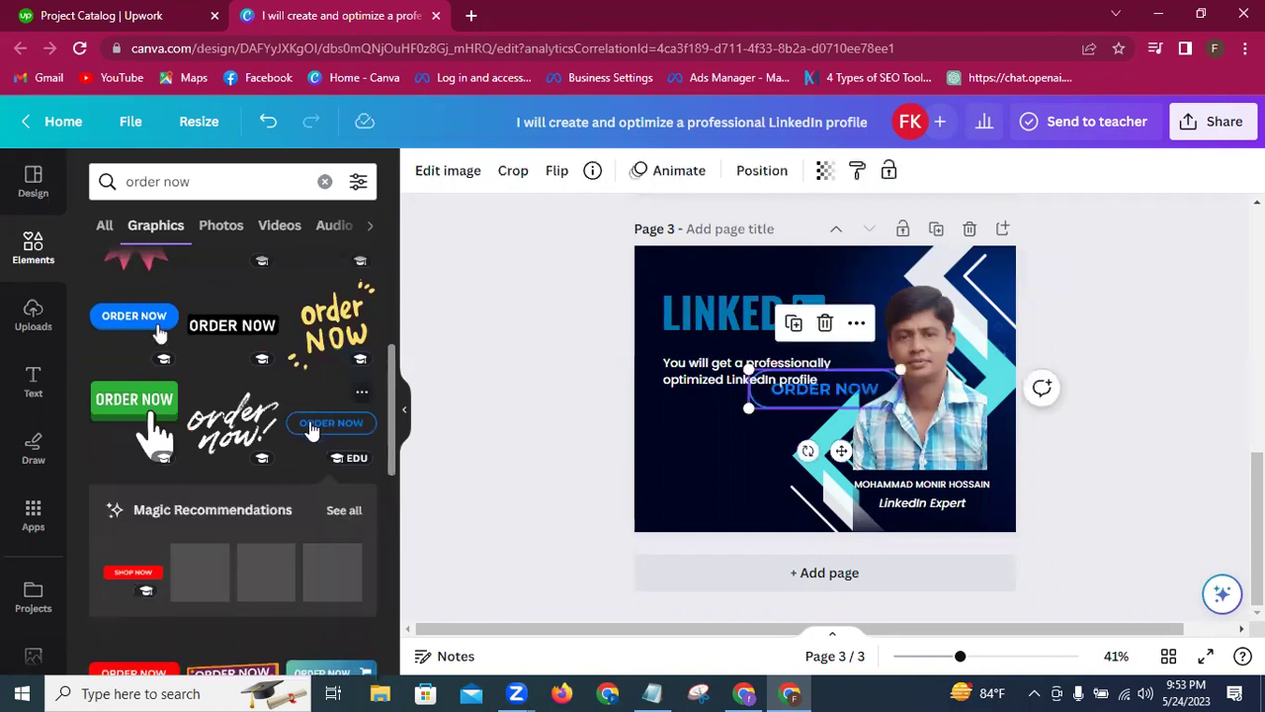
Step: Shrink the ORDER NOW button and place it in the lower-left area of the page, below the tagline
drag(791, 486, 759, 520)
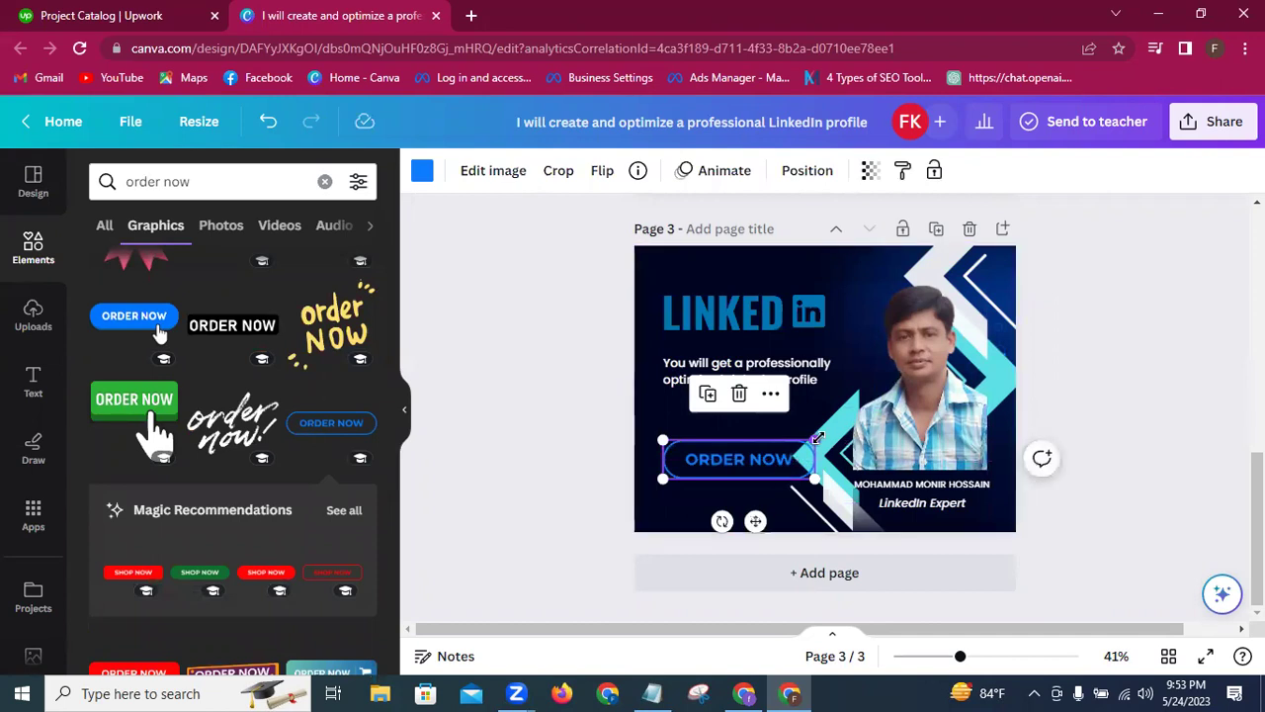
drag(814, 441, 779, 456)
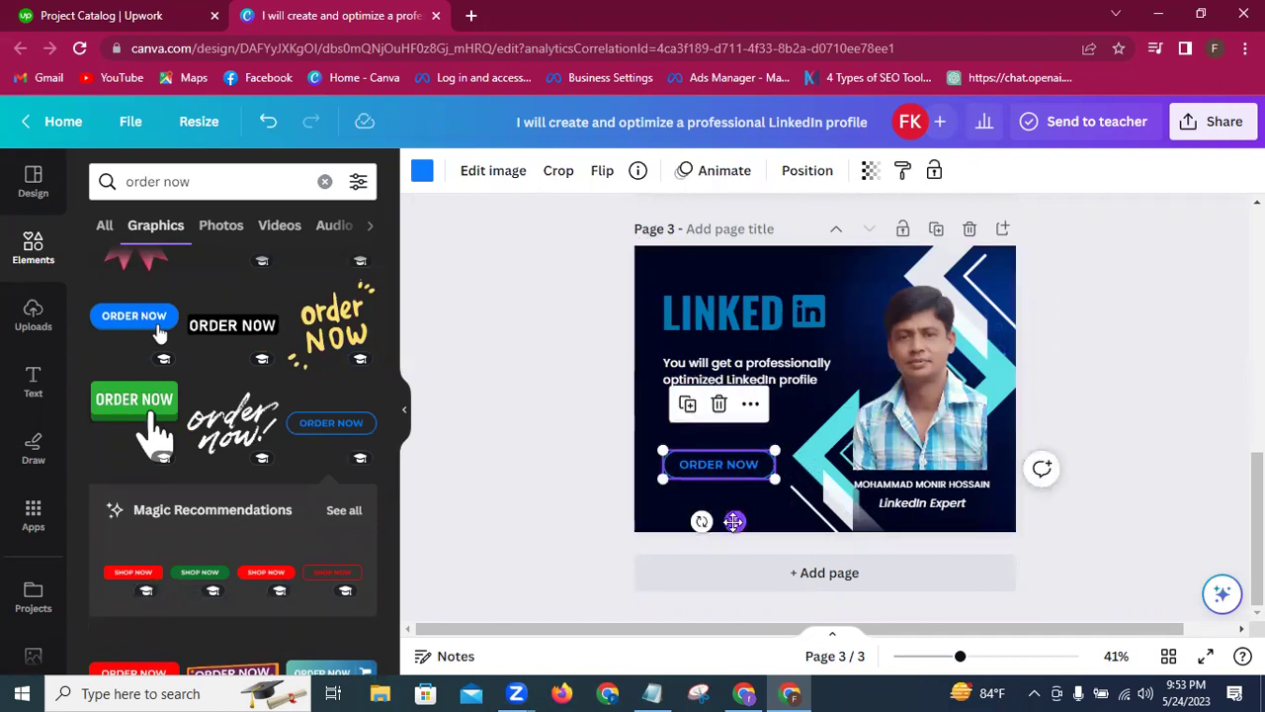
drag(737, 521, 742, 531)
click(530, 462)
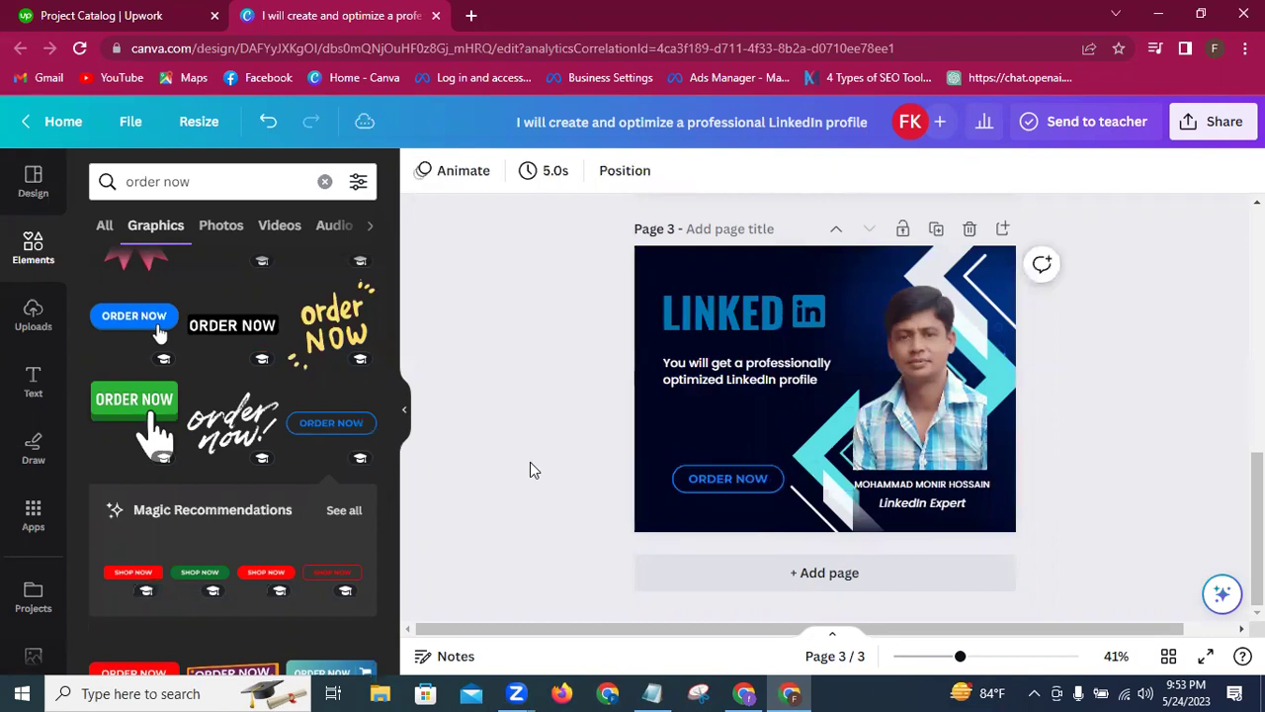
Step: Enlarge the tagline text slightly to size 25.4 and nudge it into place under the LINKED heading
click(694, 380)
drag(663, 388, 649, 400)
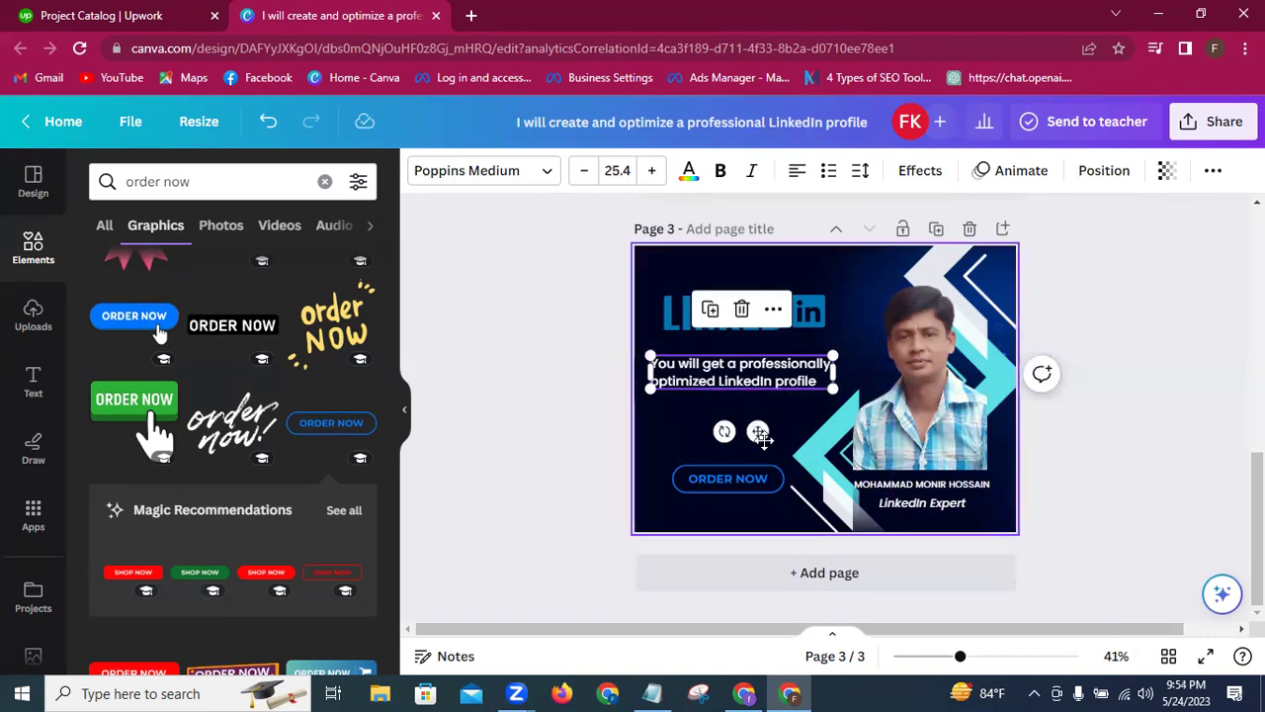
drag(758, 429, 762, 428)
Step: Enlarge the LINKED heading to size 85.2 and scale up the LinkedIn icon beside it
click(683, 326)
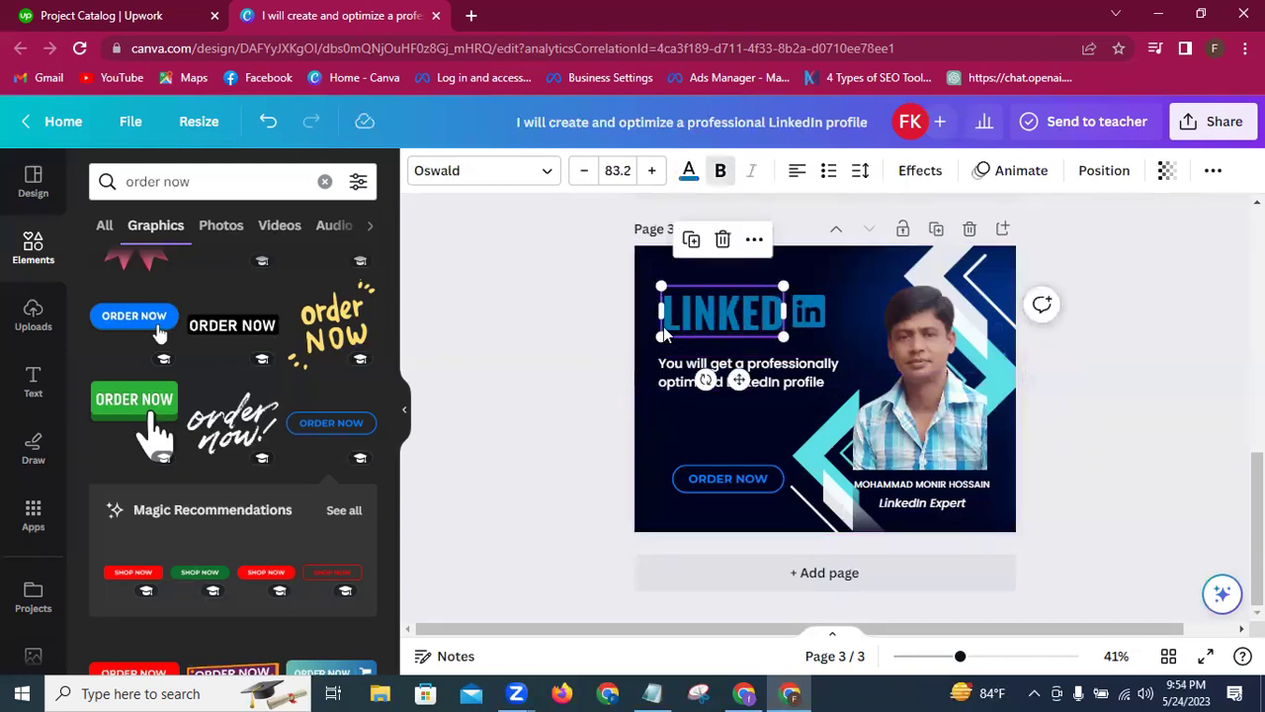
drag(660, 337, 658, 341)
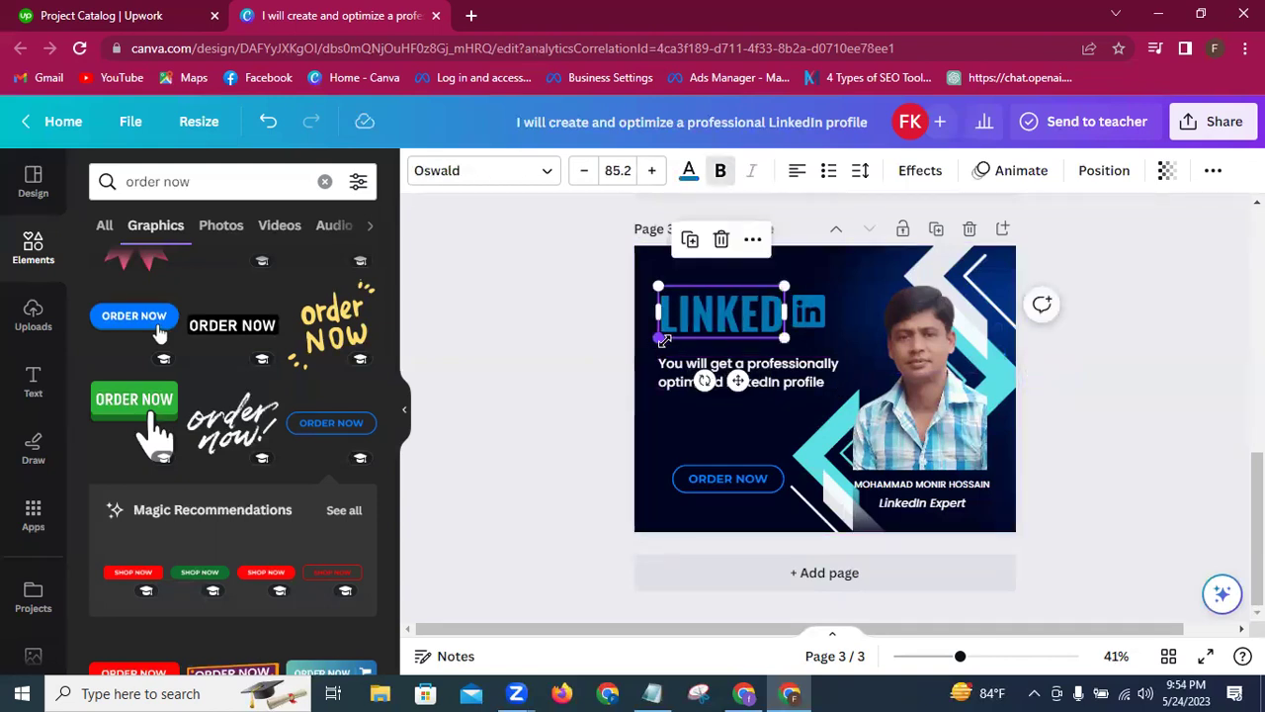
click(809, 314)
mouse_move(827, 327)
mouse_down()
mouse_move(831, 337)
mouse_move(815, 318)
mouse_up()
Step: Move the LINKED heading slightly down and to the right so it sits level with the LinkedIn icon
click(690, 319)
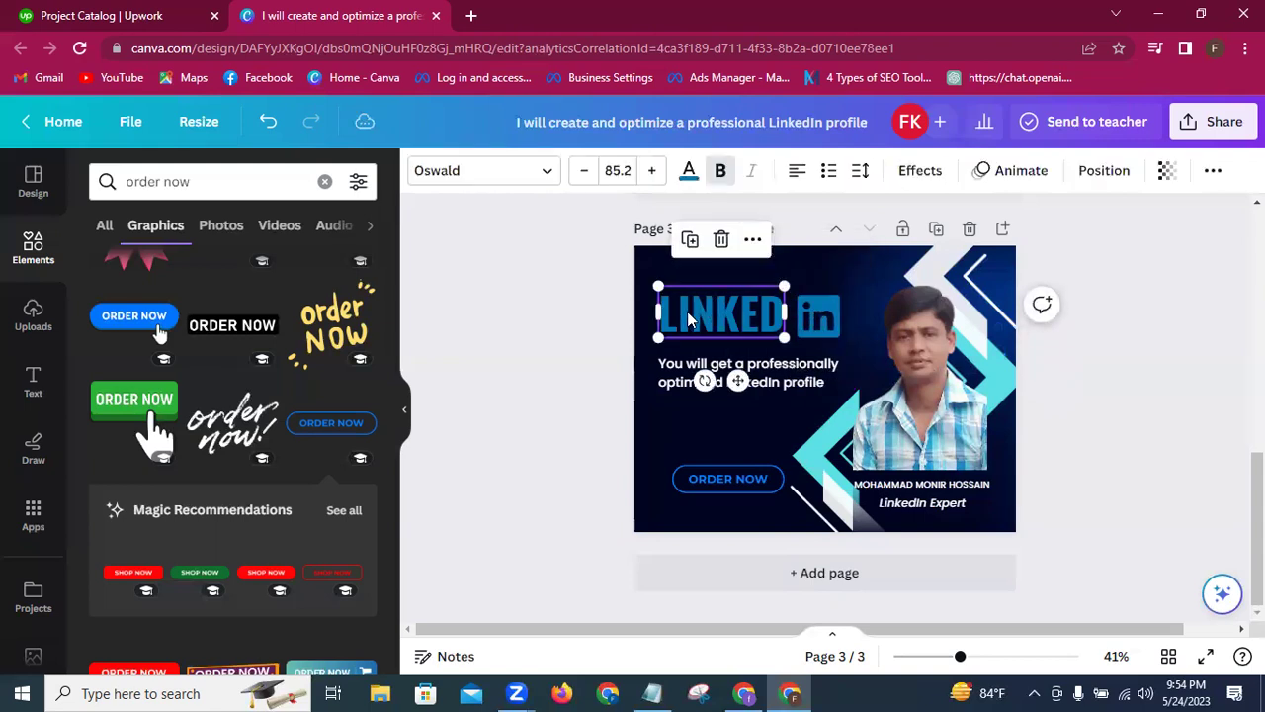
drag(657, 338, 711, 312)
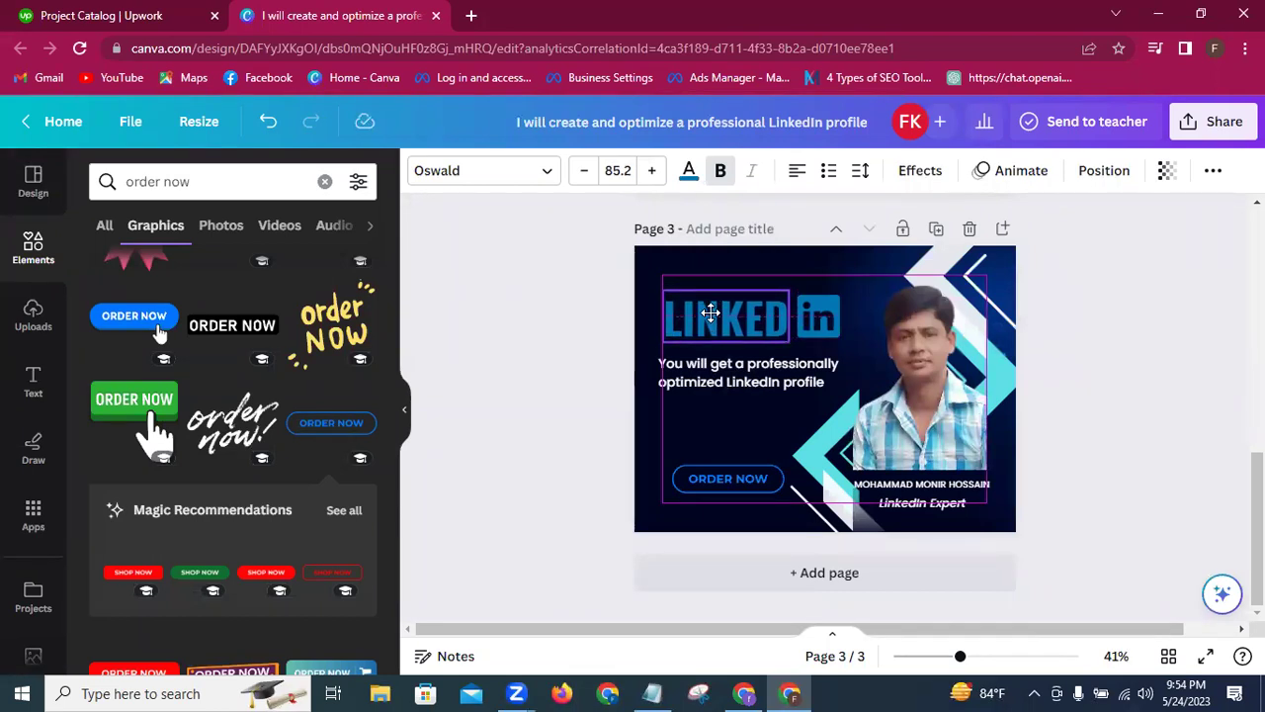
click(544, 359)
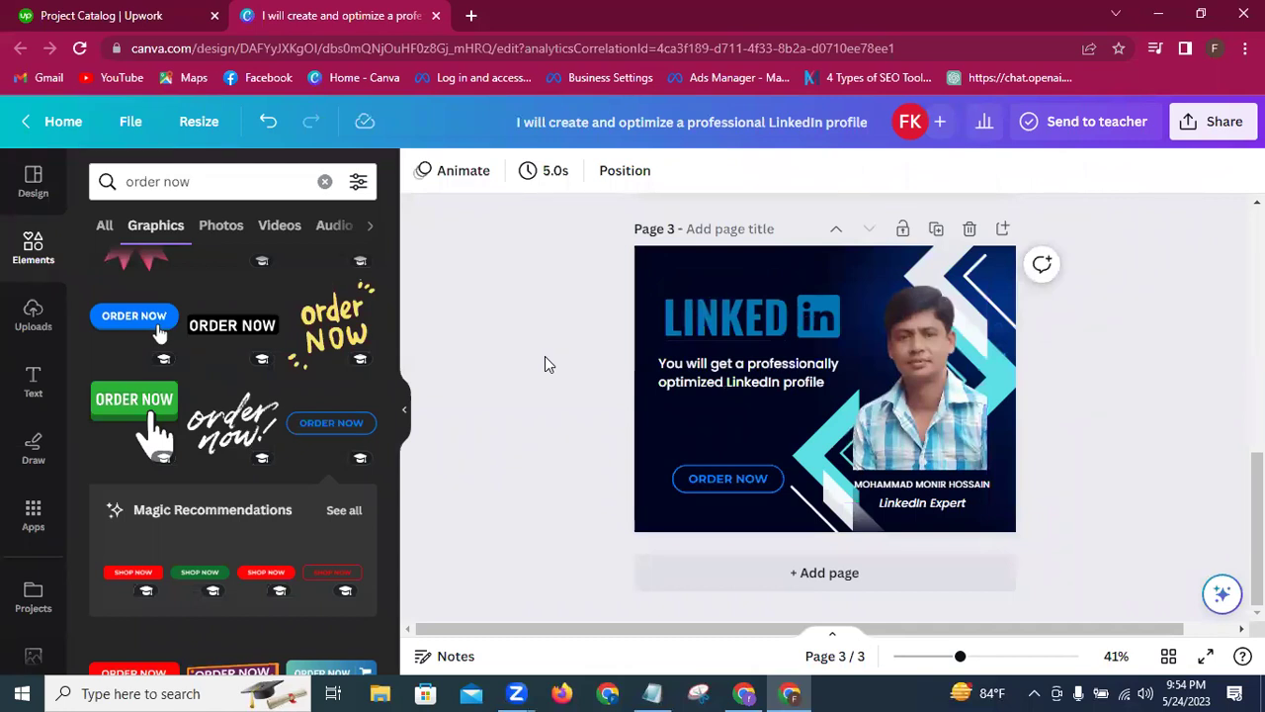
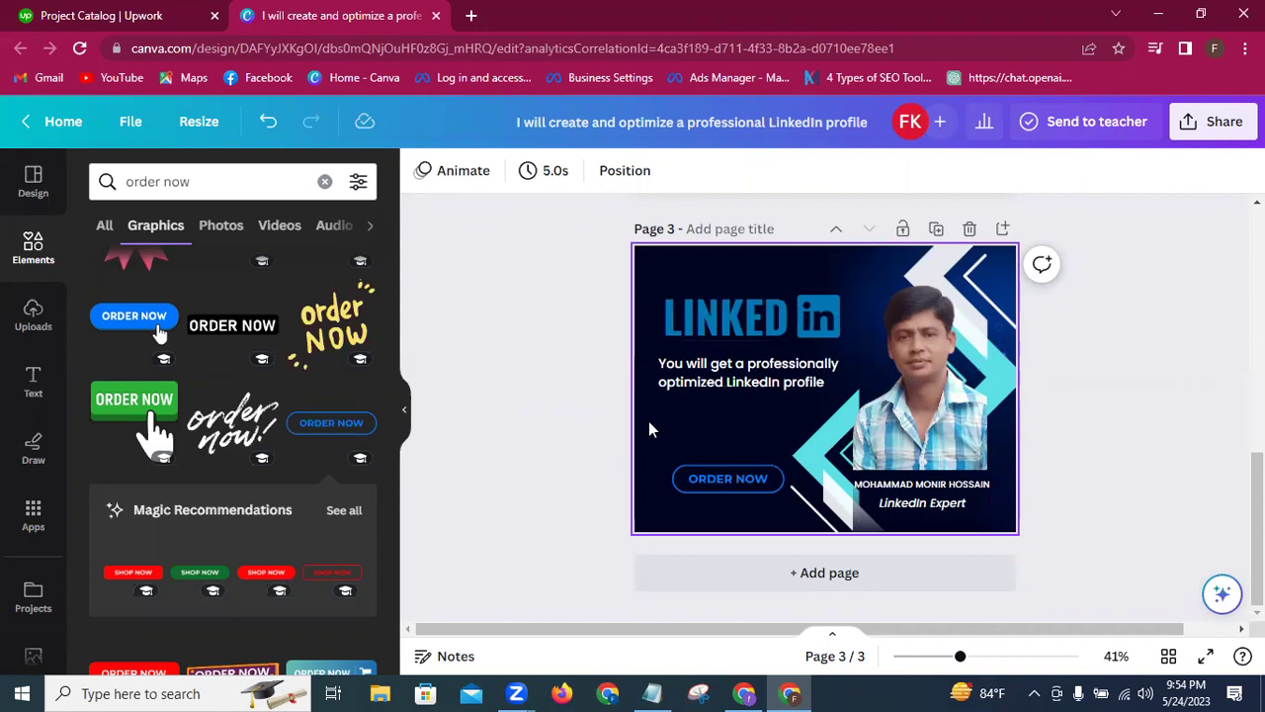
Step: Try a solid blue from the photo colors as the page 3 background and undo it
click(649, 424)
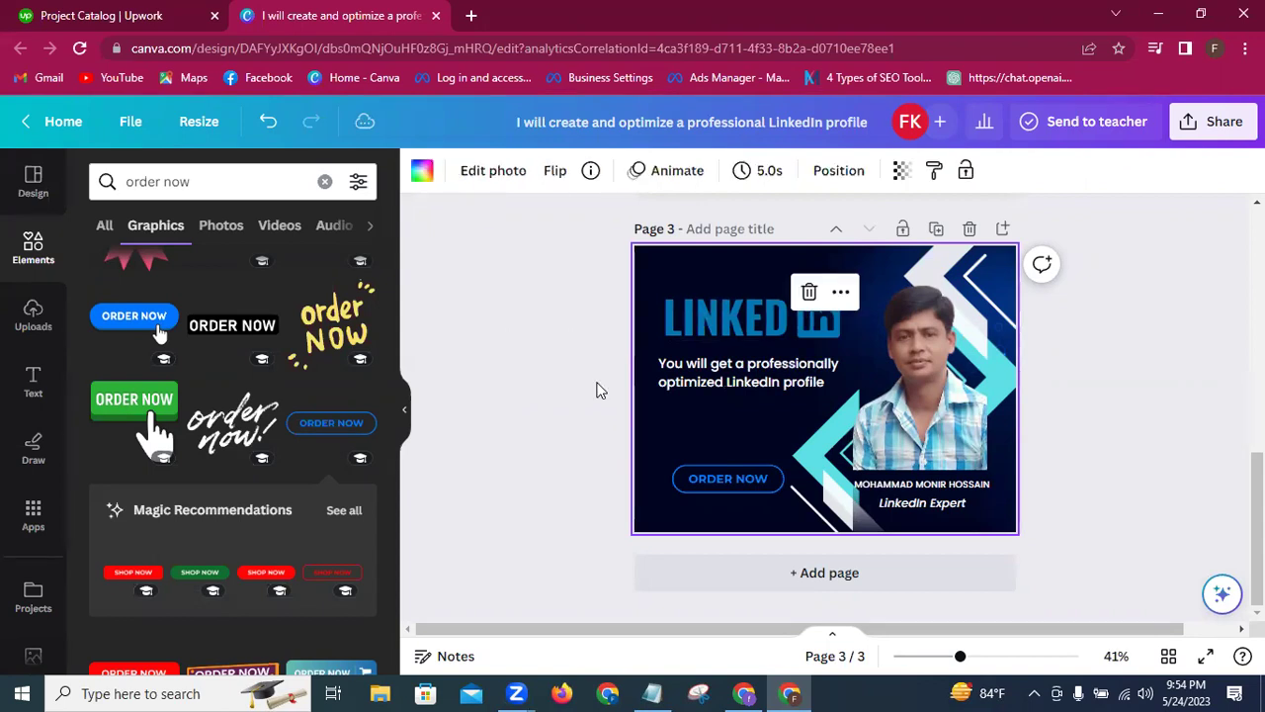
click(423, 173)
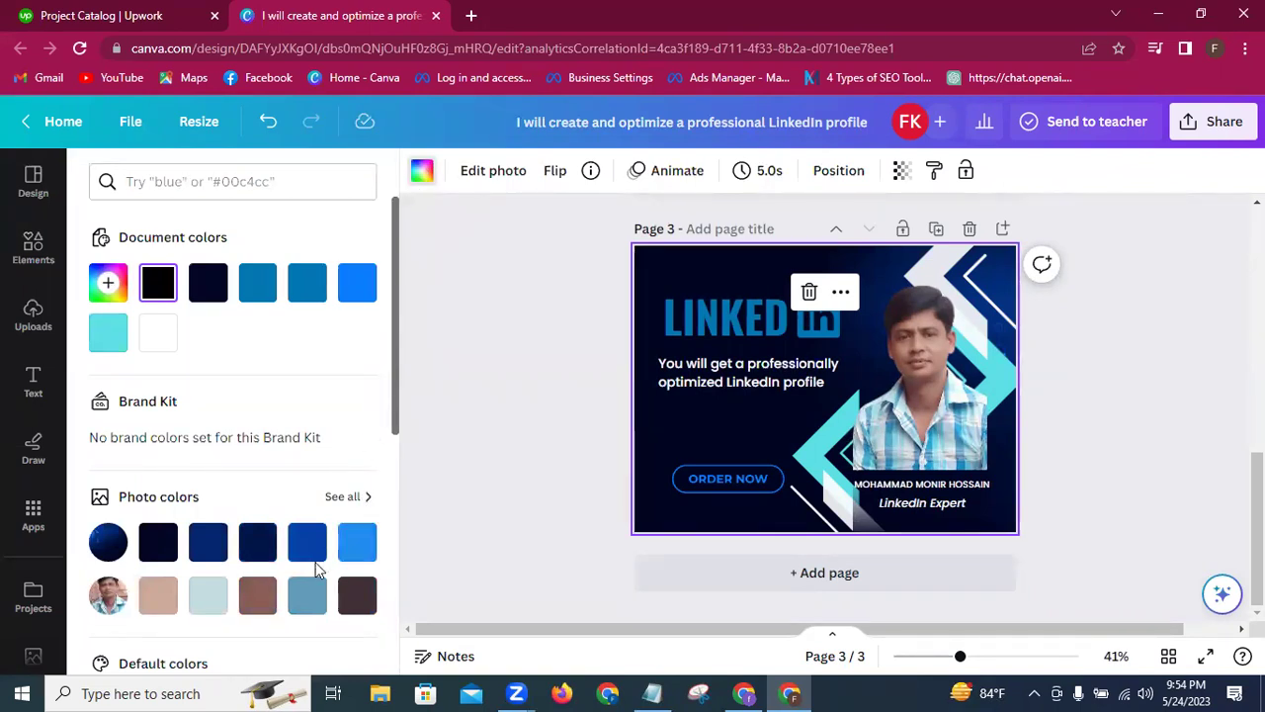
scroll(384, 423, down, 1)
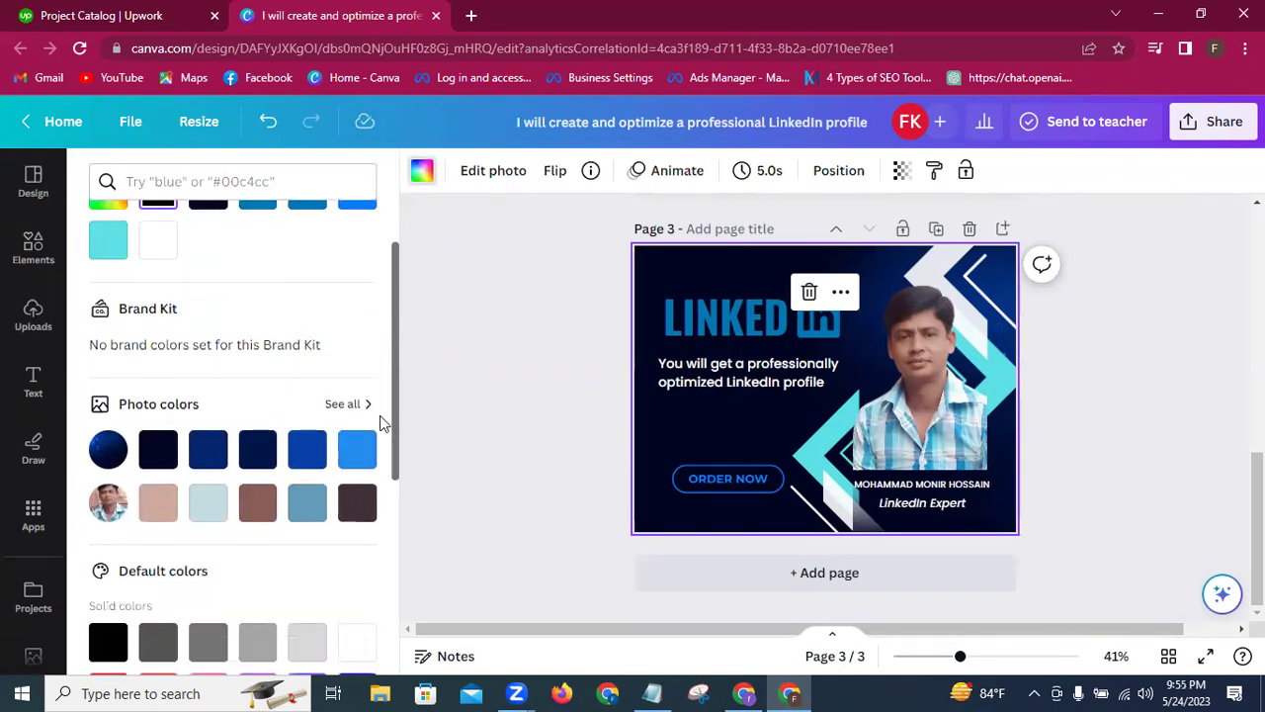
click(309, 457)
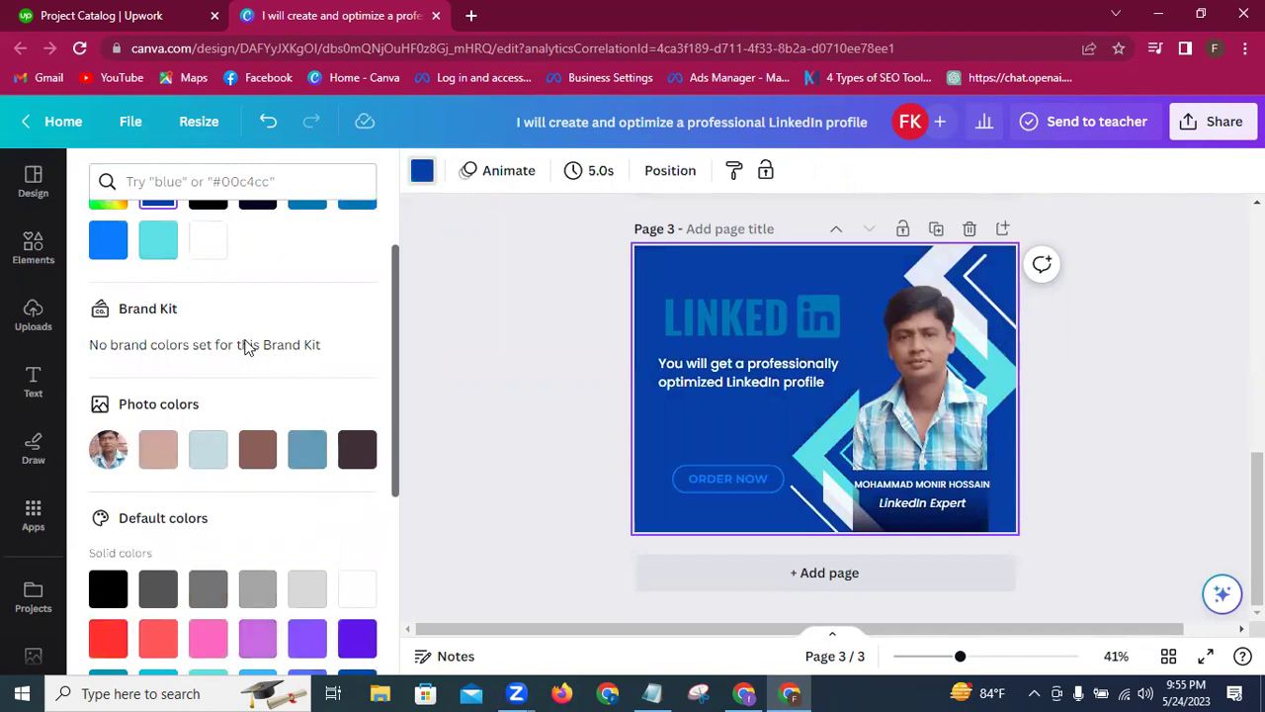
click(265, 121)
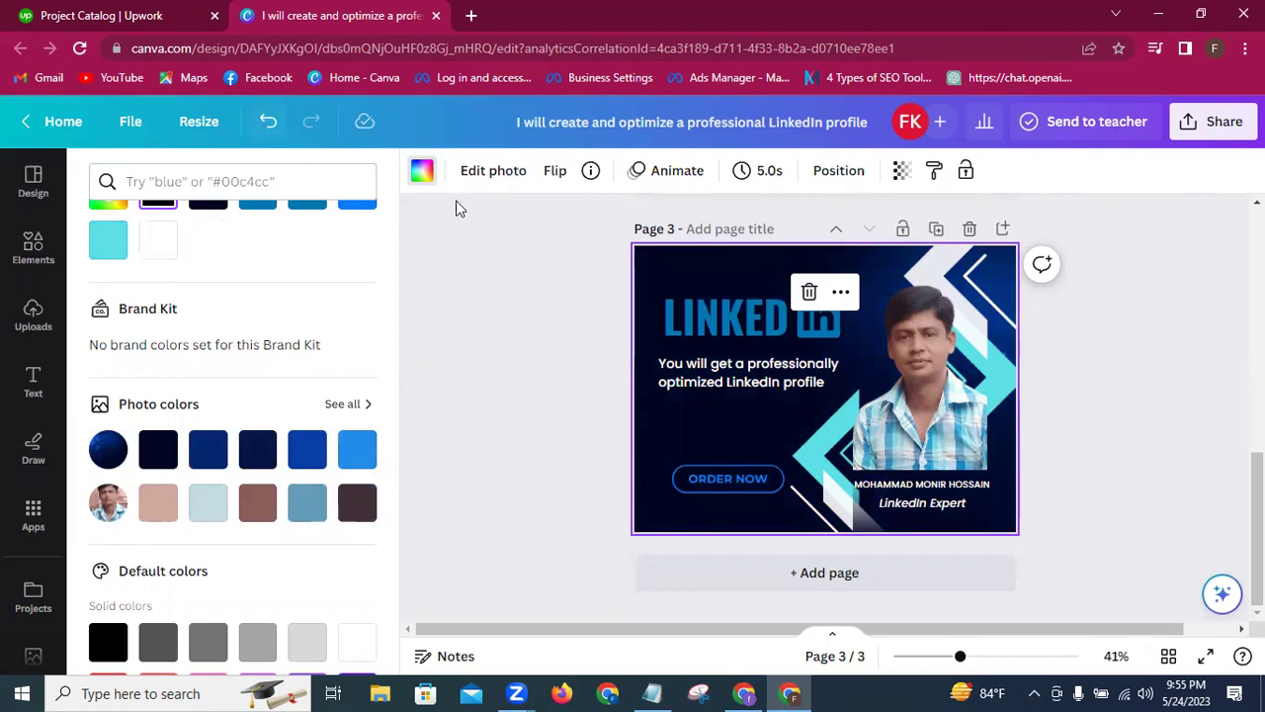
key(Escape)
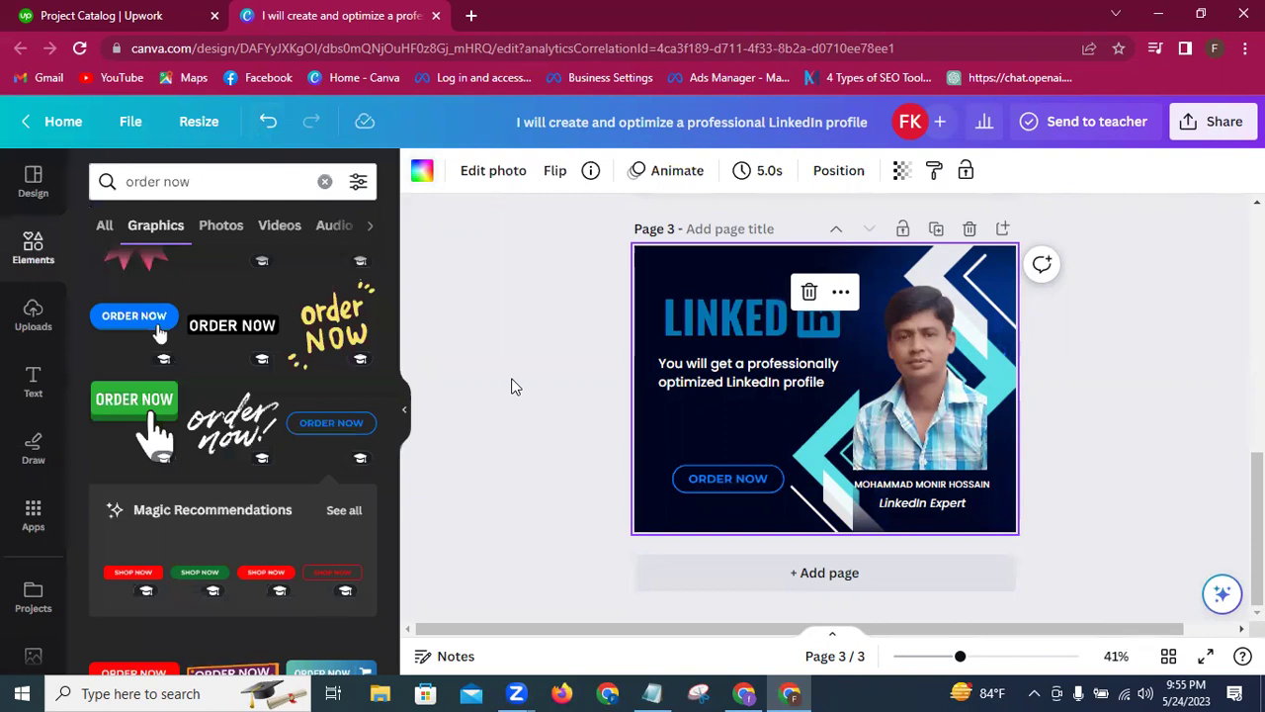
Step: Align the LINKED heading with the tagline's left edge, and shrink the LinkedIn icon slightly and move it closer to the heading
click(686, 330)
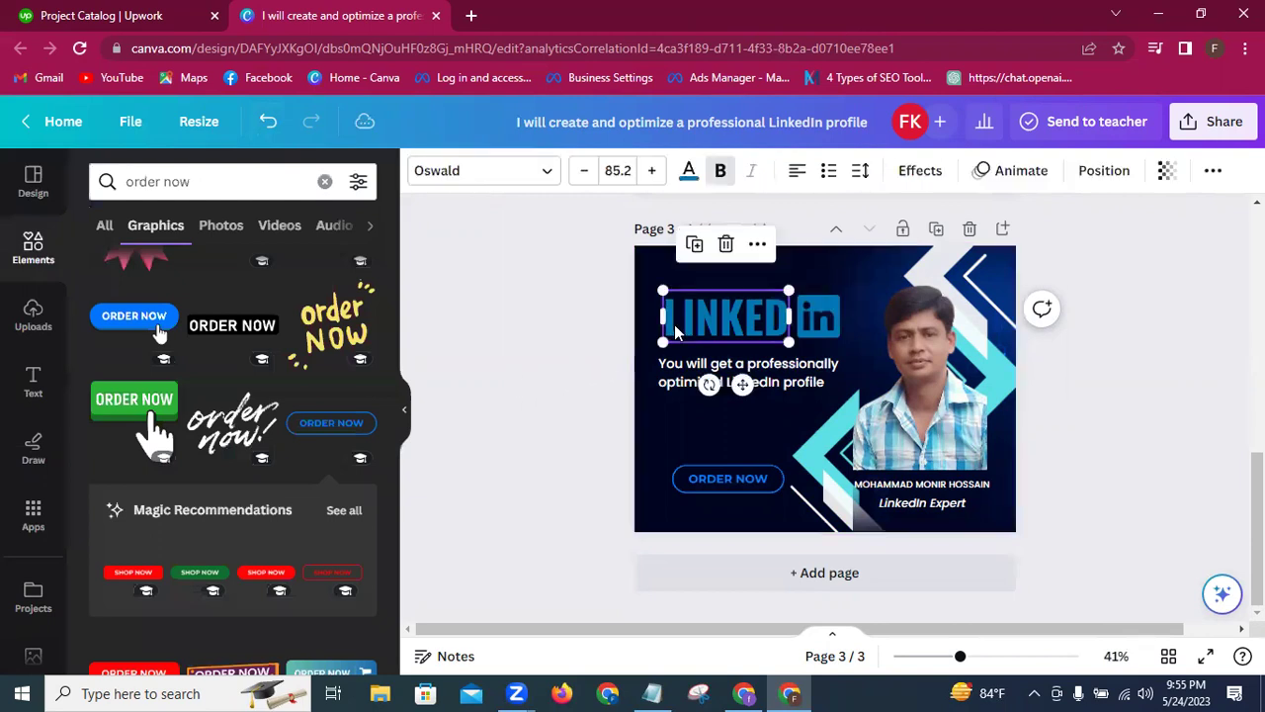
drag(684, 328, 679, 321)
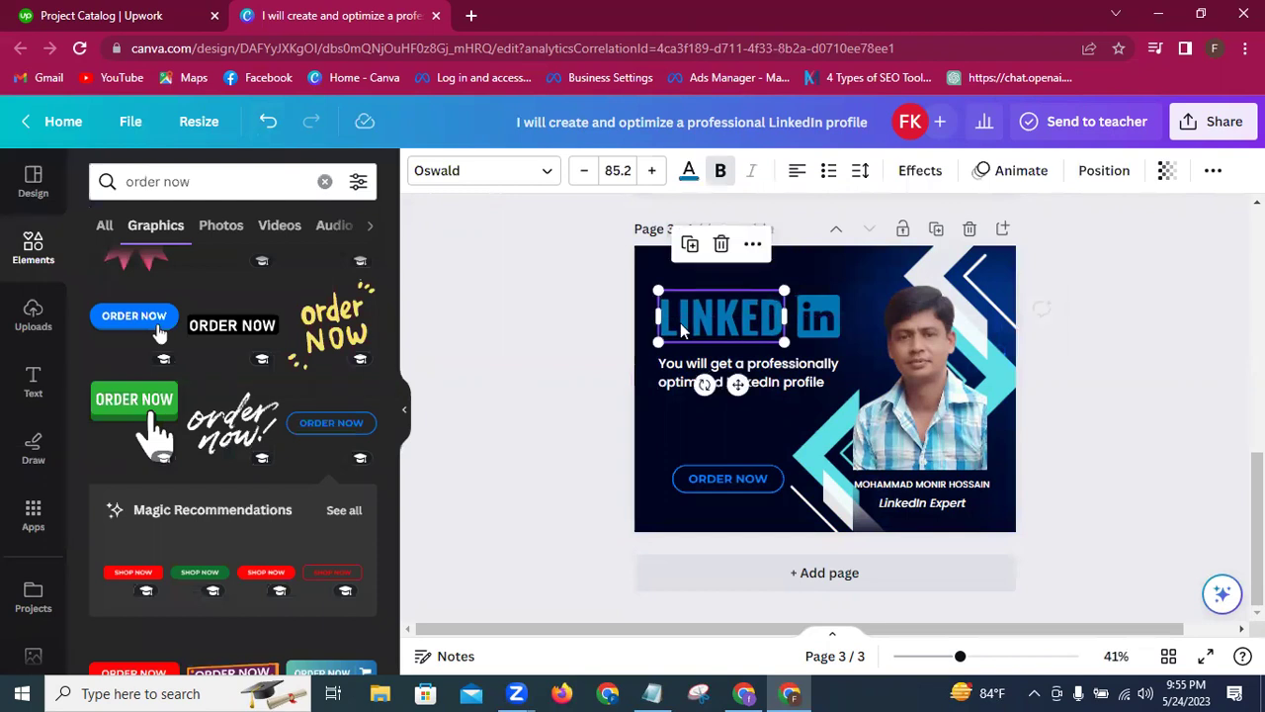
click(818, 324)
drag(817, 323, 814, 319)
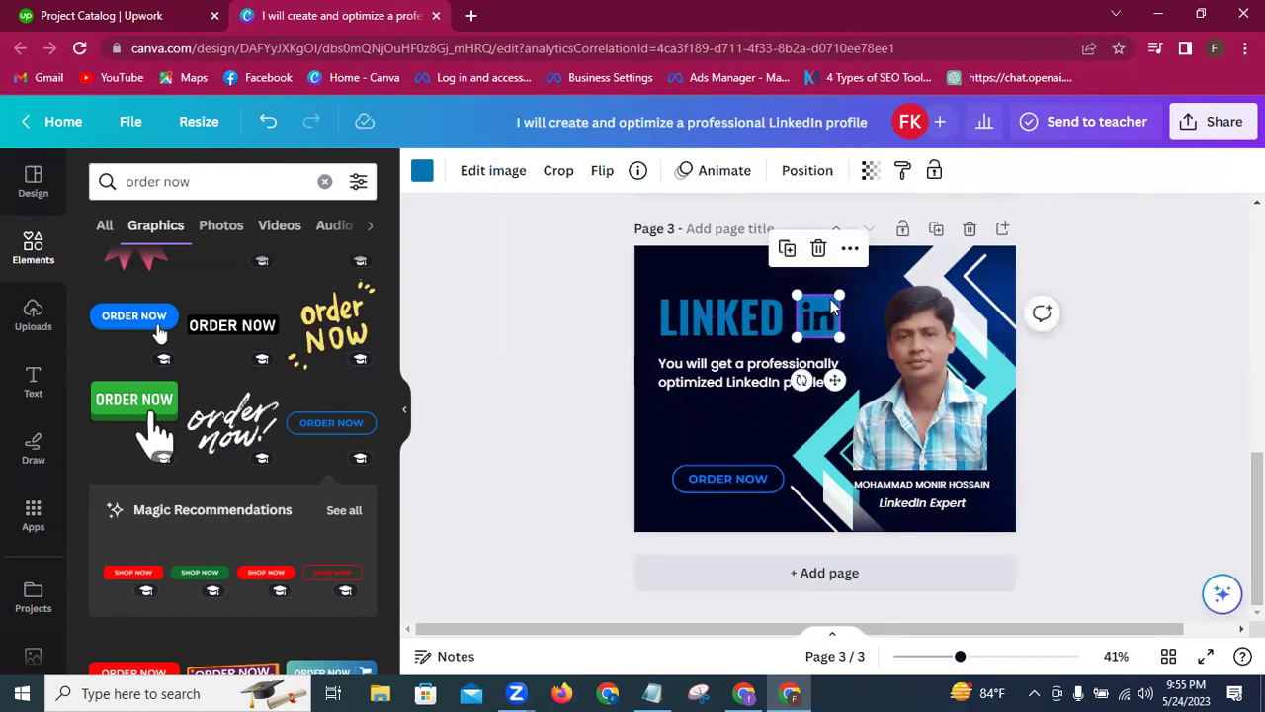
drag(842, 293, 837, 297)
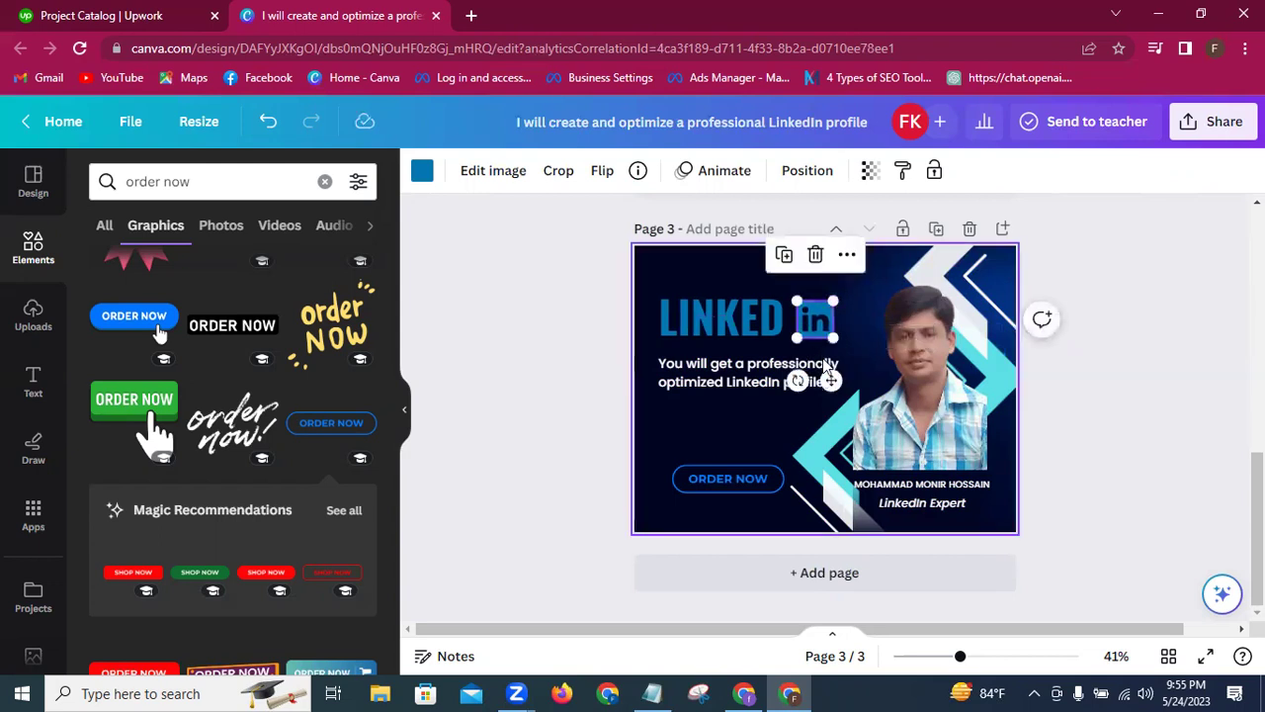
drag(830, 379, 826, 378)
click(536, 389)
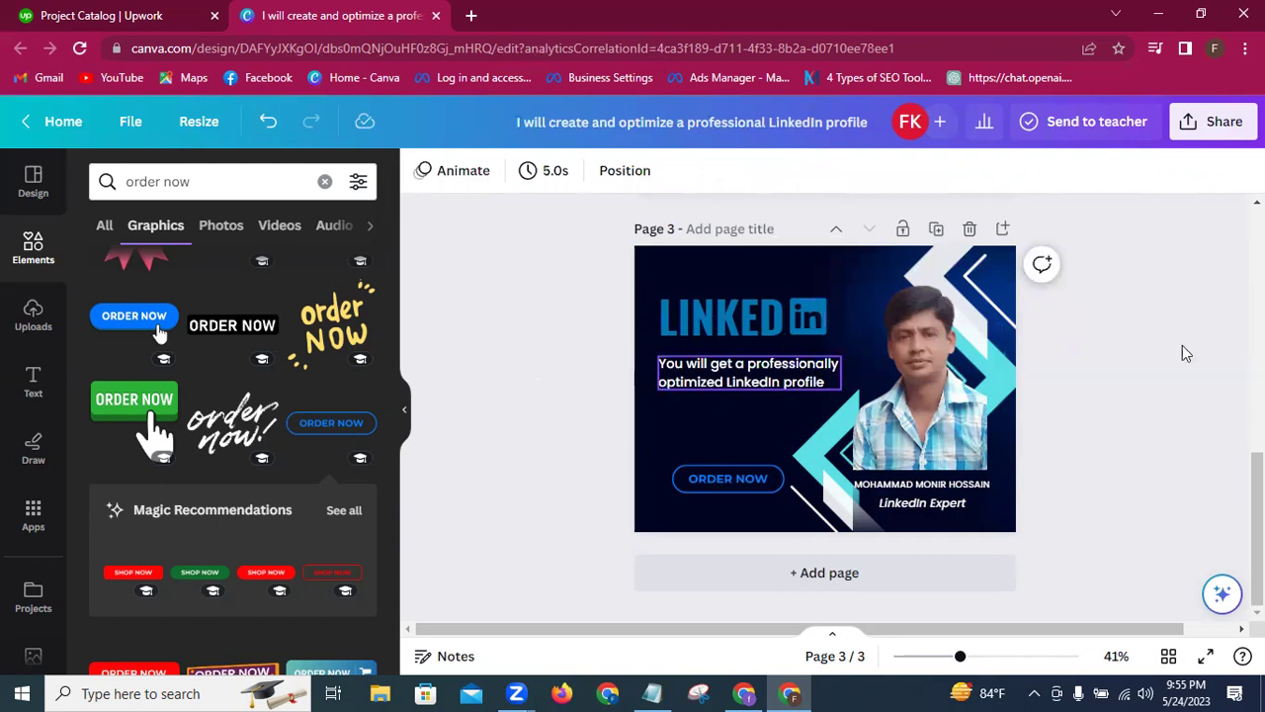
Step: Open the design's download settings and choose JPG as the file type
click(1221, 130)
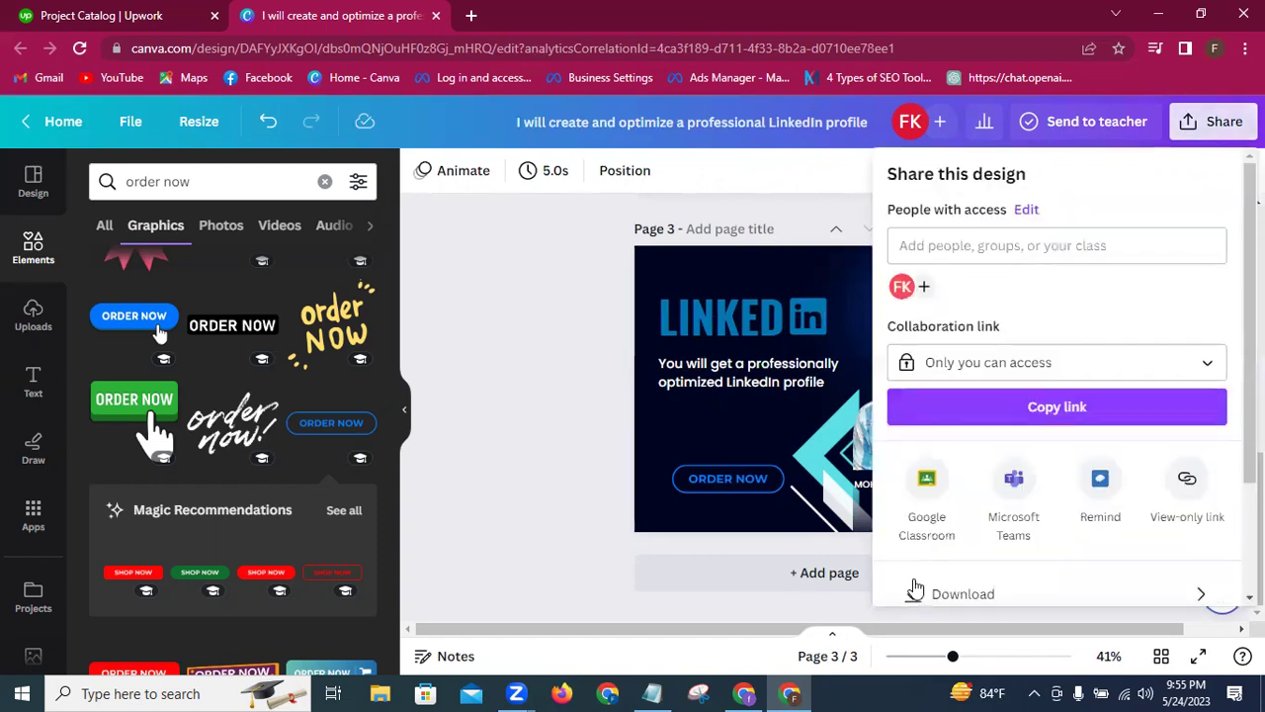
click(947, 596)
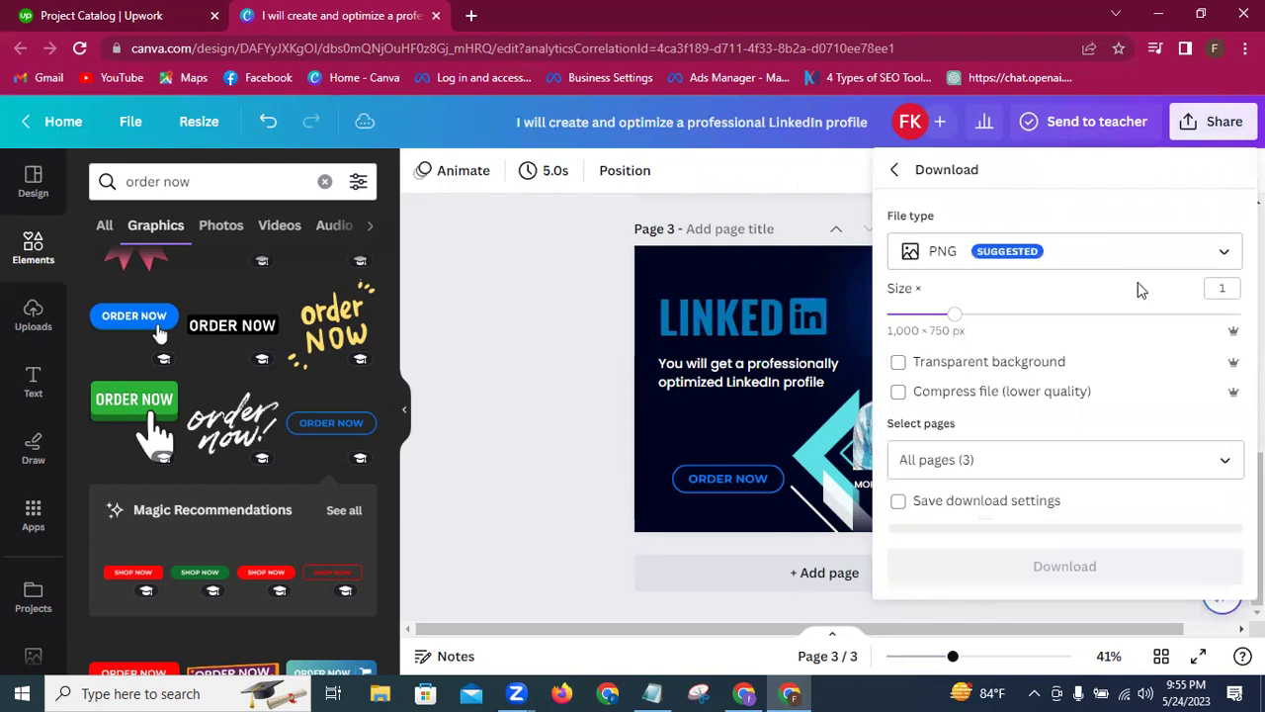
click(1219, 251)
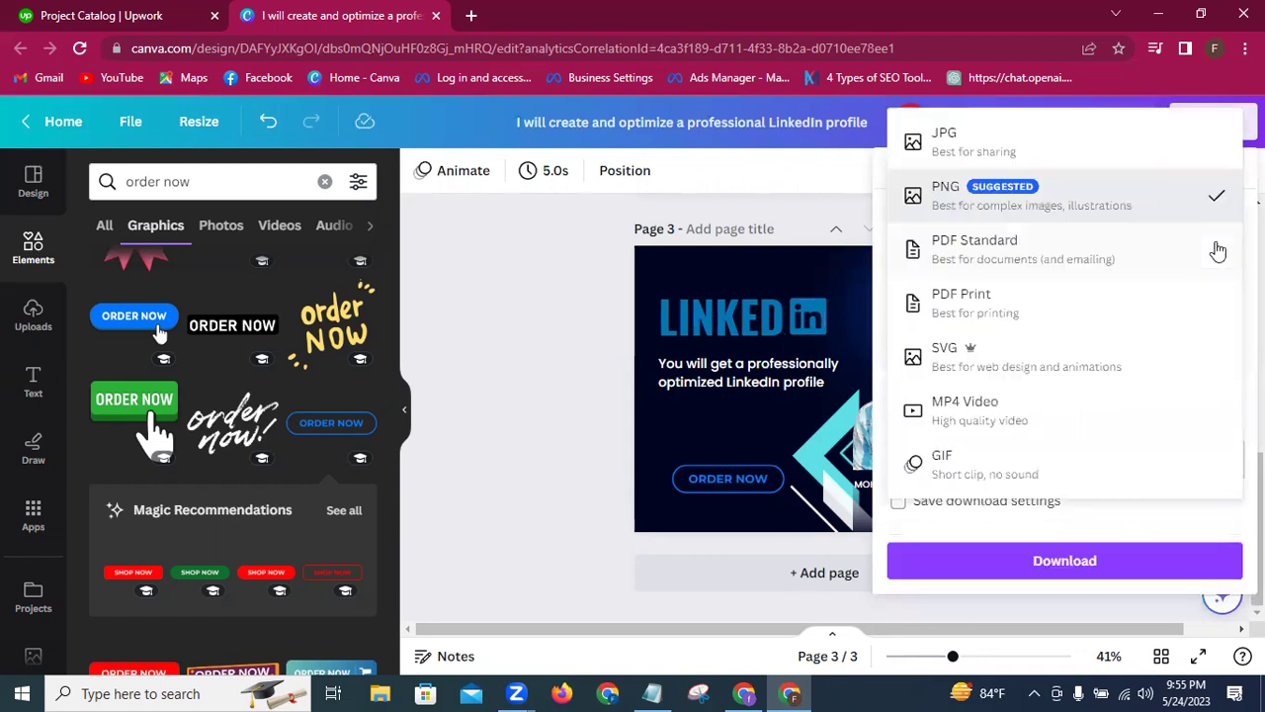
click(994, 130)
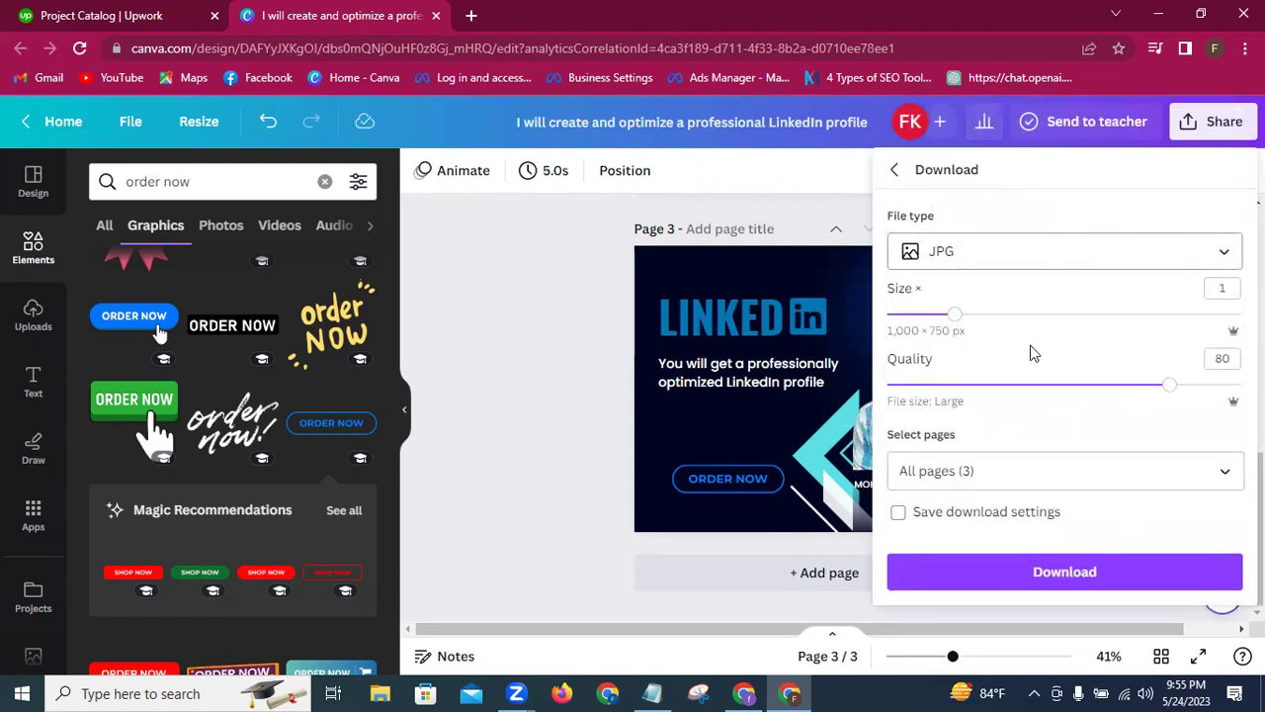
Step: Limit the download to page 3 only, download the file and dismiss the completion pop-up
click(1225, 472)
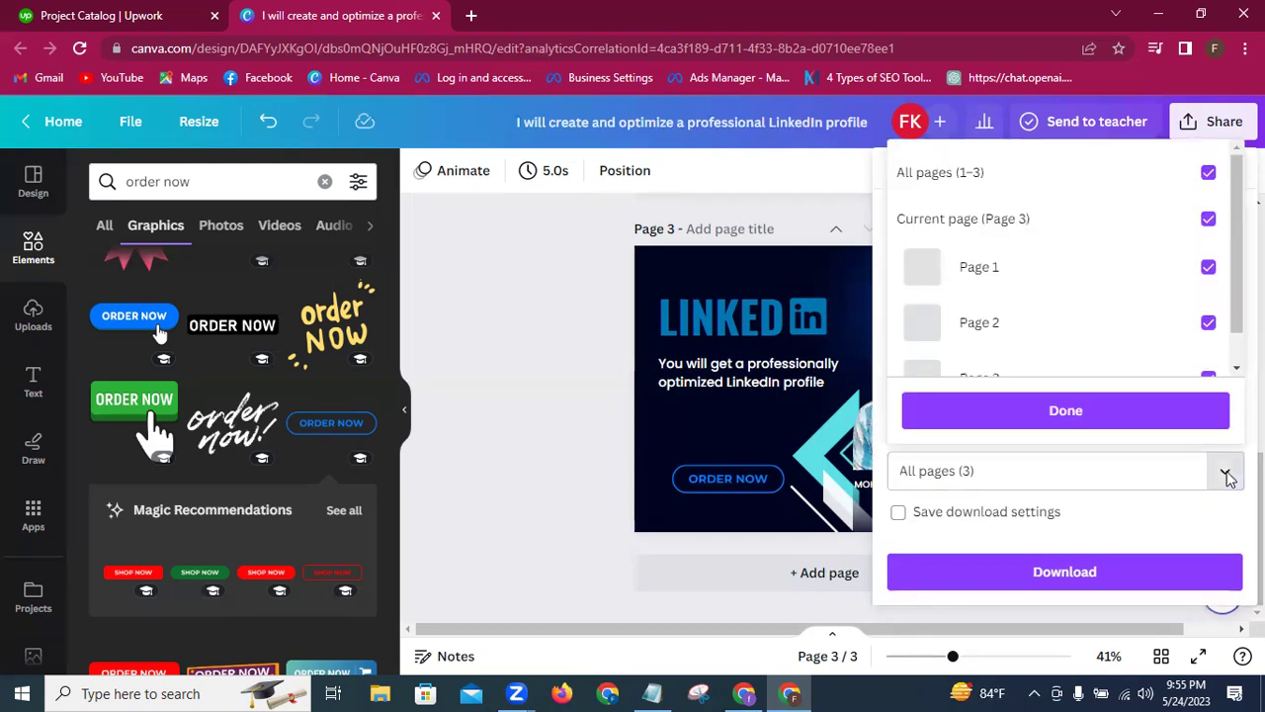
click(1206, 174)
scroll(1206, 176, down, 1)
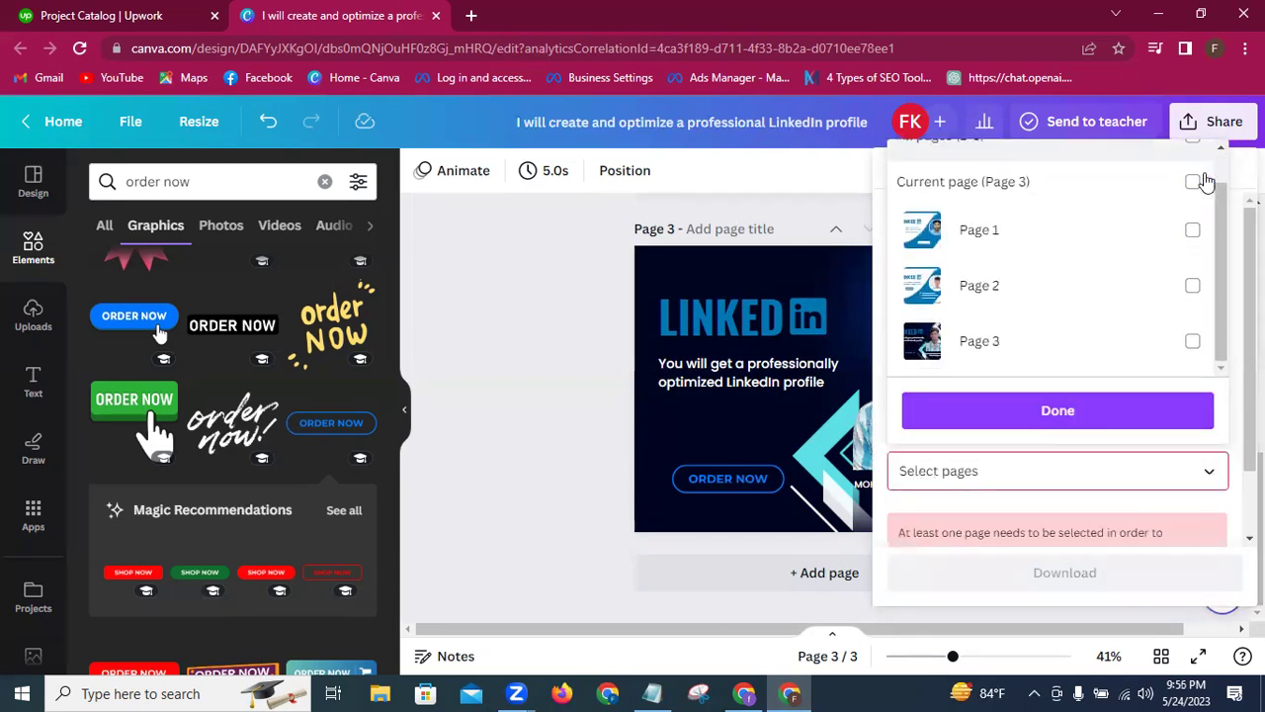
click(1193, 343)
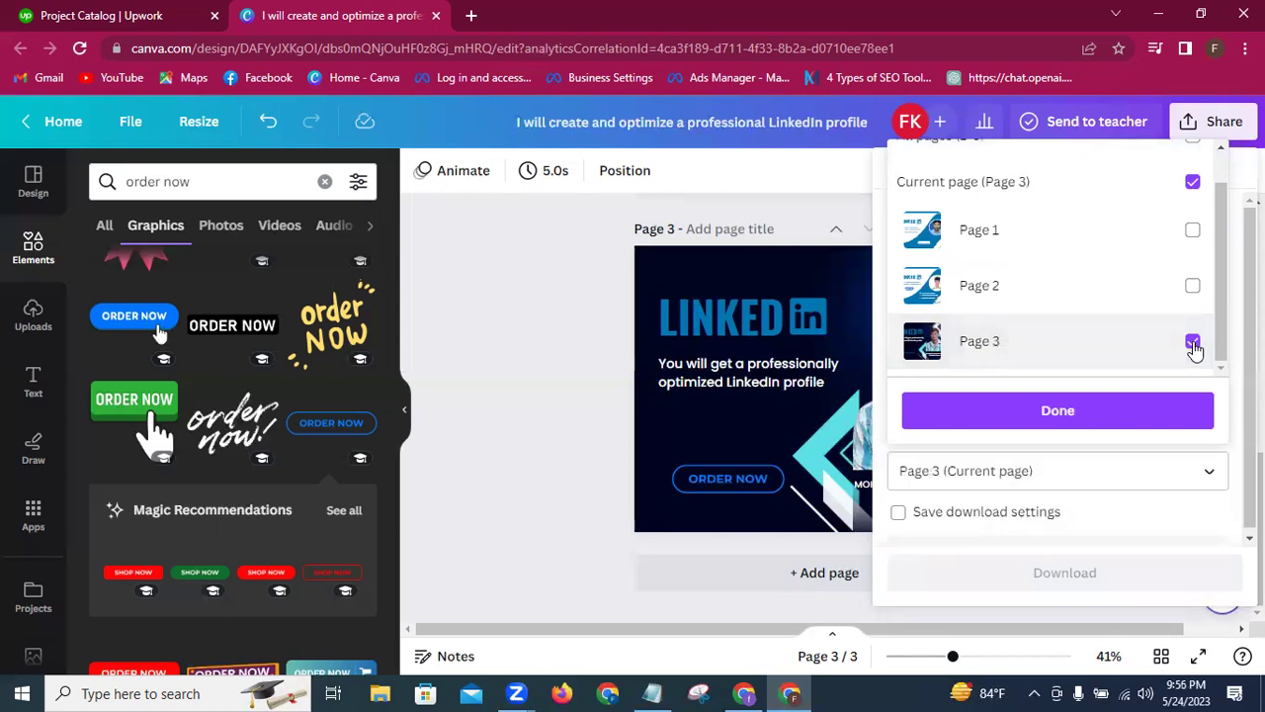
click(1035, 421)
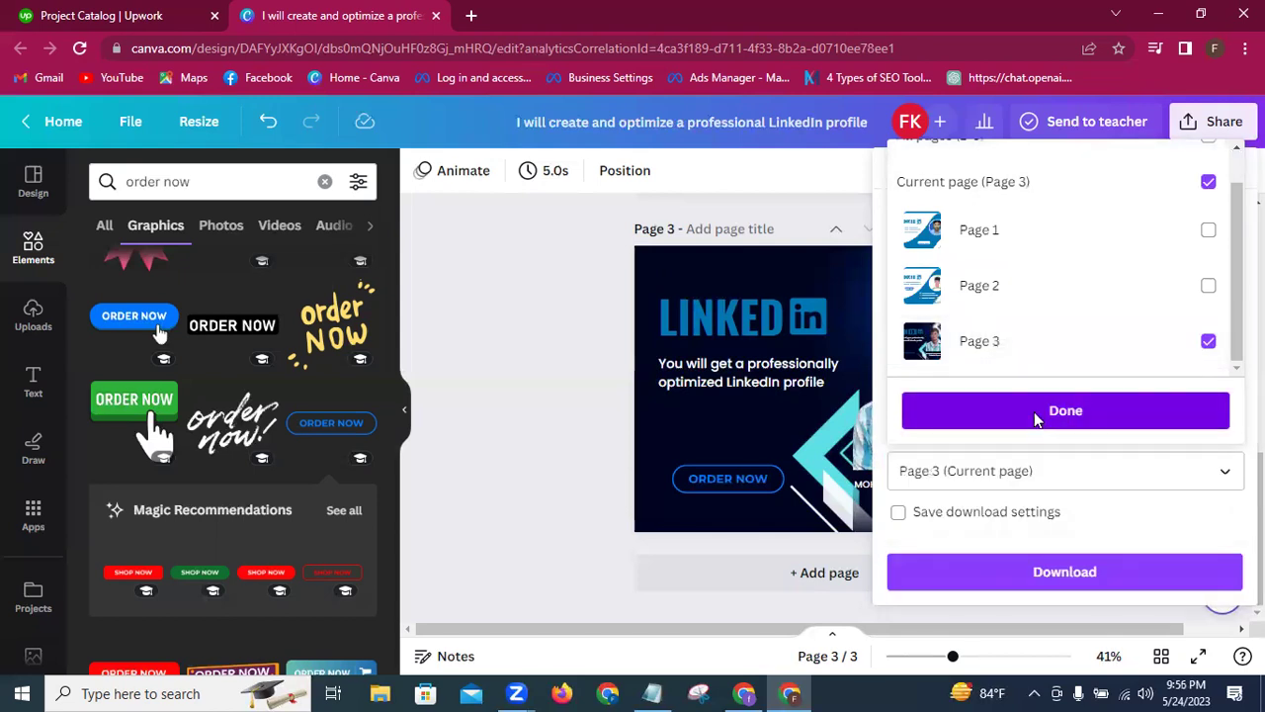
click(1073, 581)
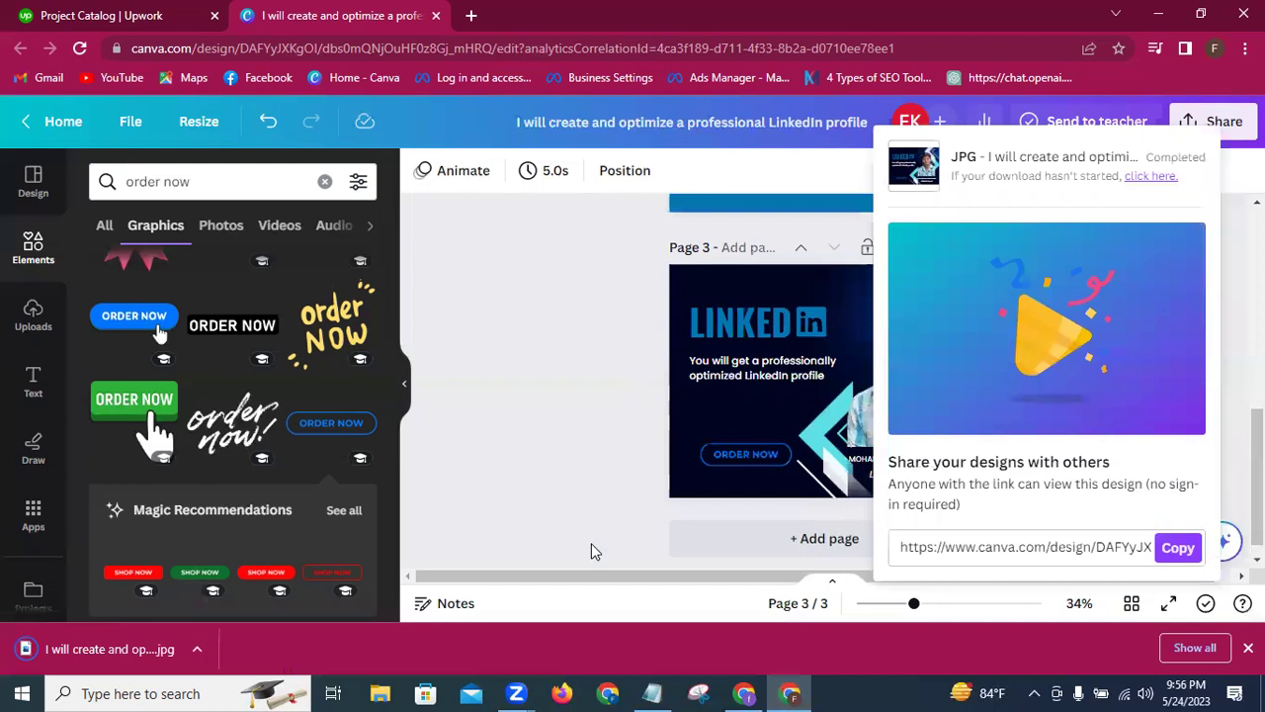
click(515, 457)
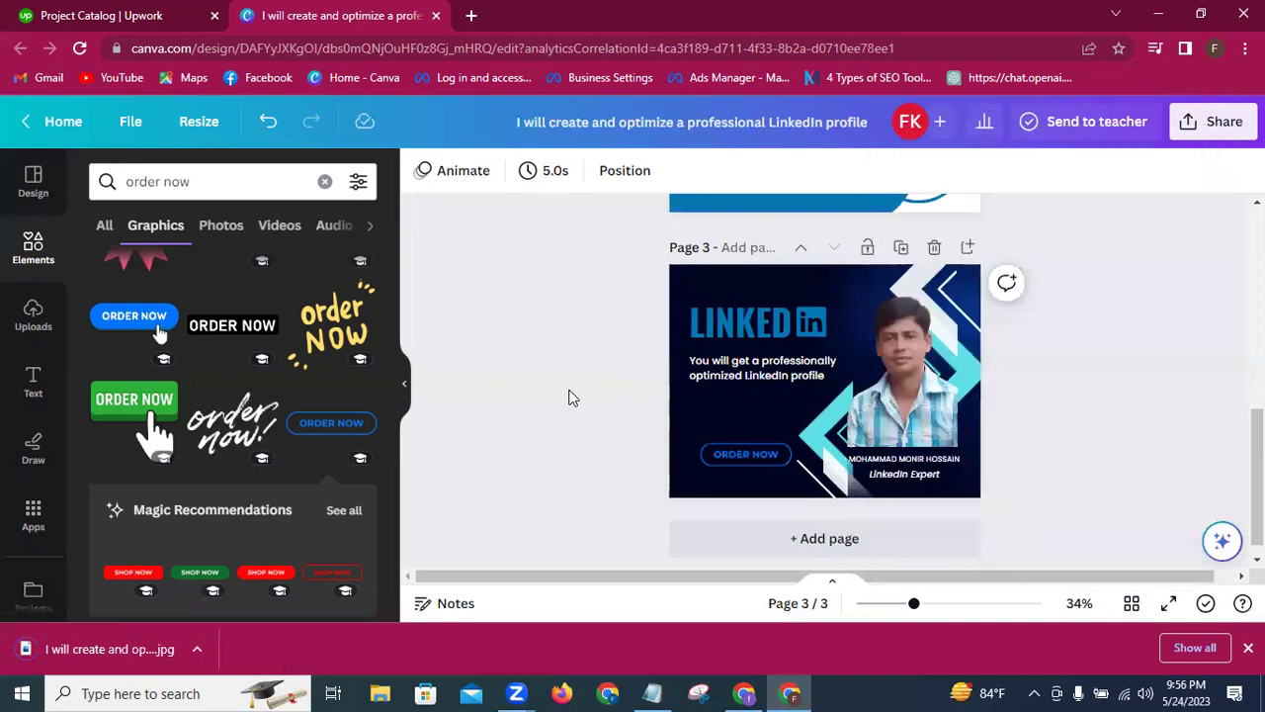
Step: Rename the design as "You will get a professionally optimized LinkedIn profile", using the title line kept in the Notepad notes
click(872, 123)
key(BackSpace)
key(BackSpace)
key(BackSpace)
key(BackSpace)
key(BackSpace)
key(BackSpace)
key(BackSpace)
key(BackSpace)
key(BackSpace)
key(BackSpace)
key(BackSpace)
key(BackSpace)
key(BackSpace)
key(BackSpace)
key(BackSpace)
key(BackSpace)
key(BackSpace)
key(BackSpace)
key(BackSpace)
key(BackSpace)
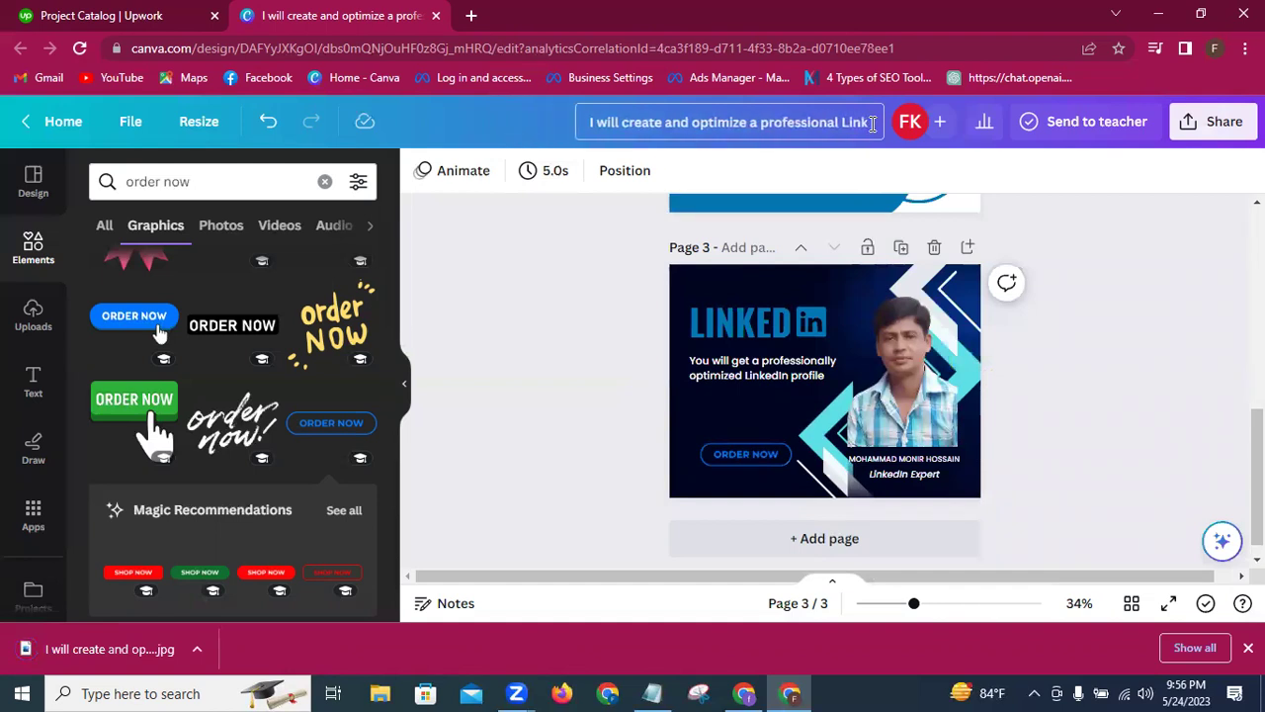
key(BackSpace)
key(BackSpace)
key(BackSpace)
key(BackSpace)
key(BackSpace)
key(BackSpace)
key(BackSpace)
key(BackSpace)
key(BackSpace)
key(BackSpace)
key(BackSpace)
key(BackSpace)
key(BackSpace)
key(BackSpace)
key(BackSpace)
key(BackSpace)
key(BackSpace)
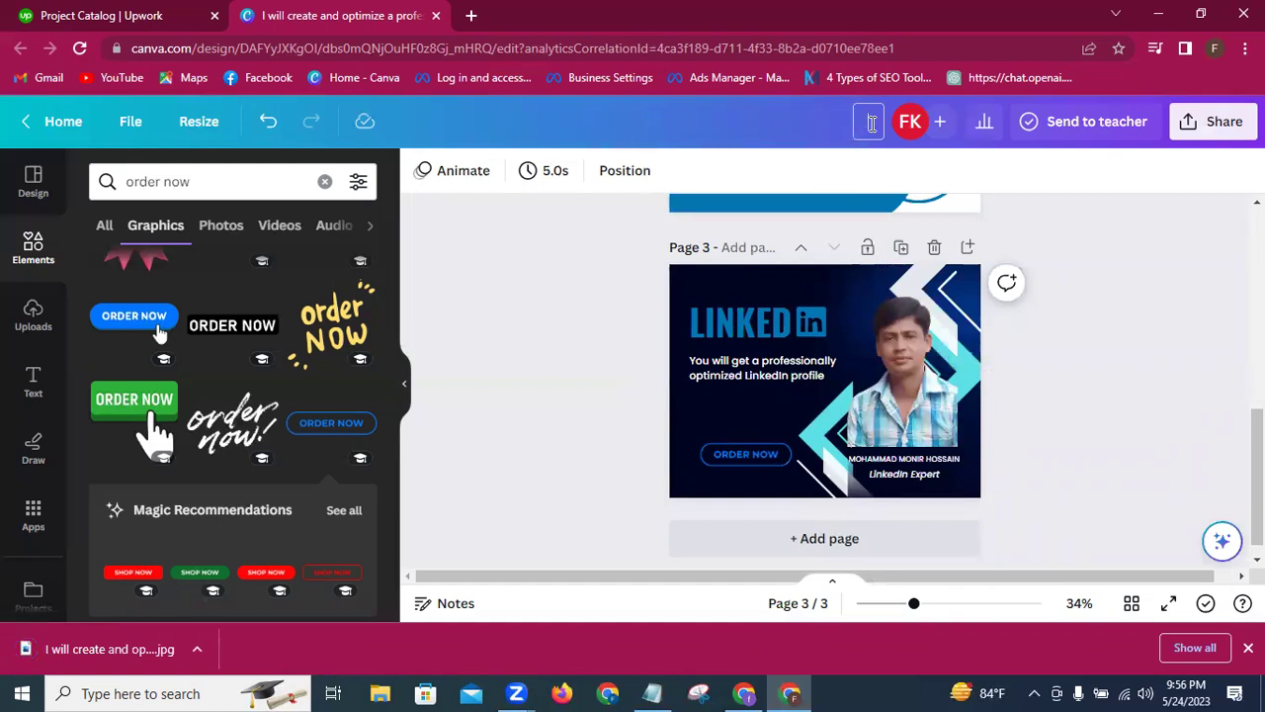
click(652, 693)
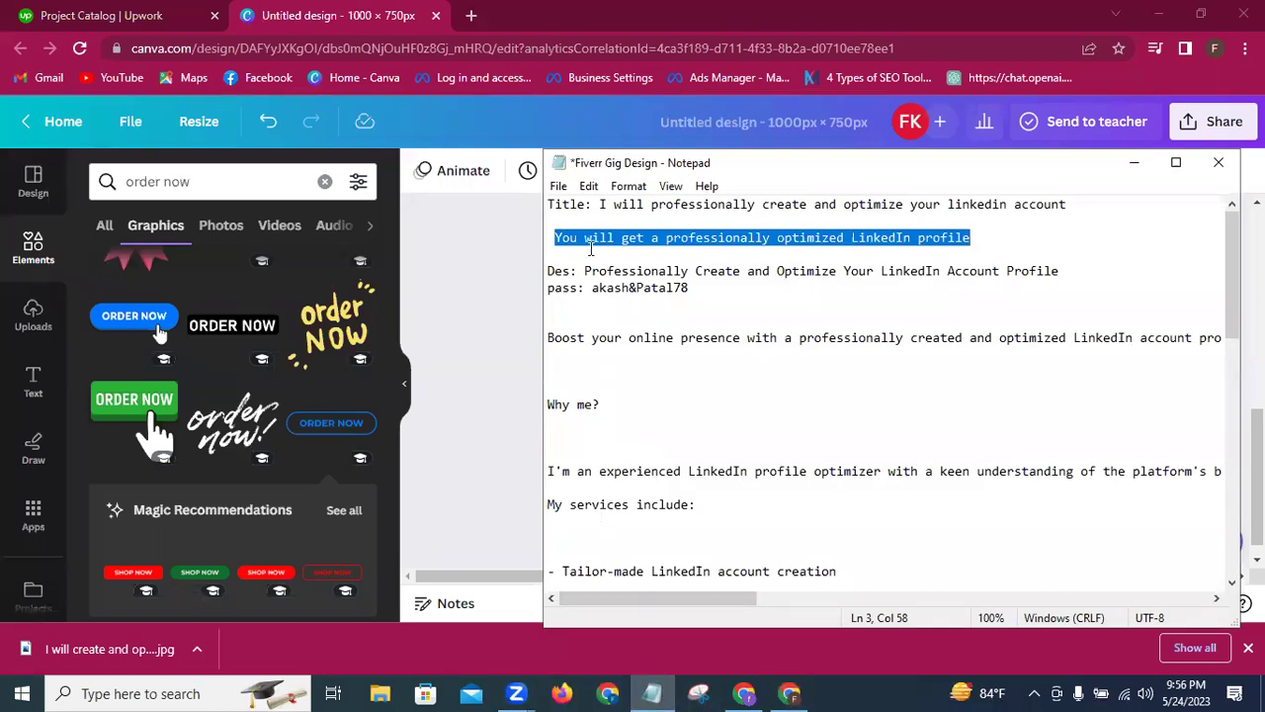
click(1130, 166)
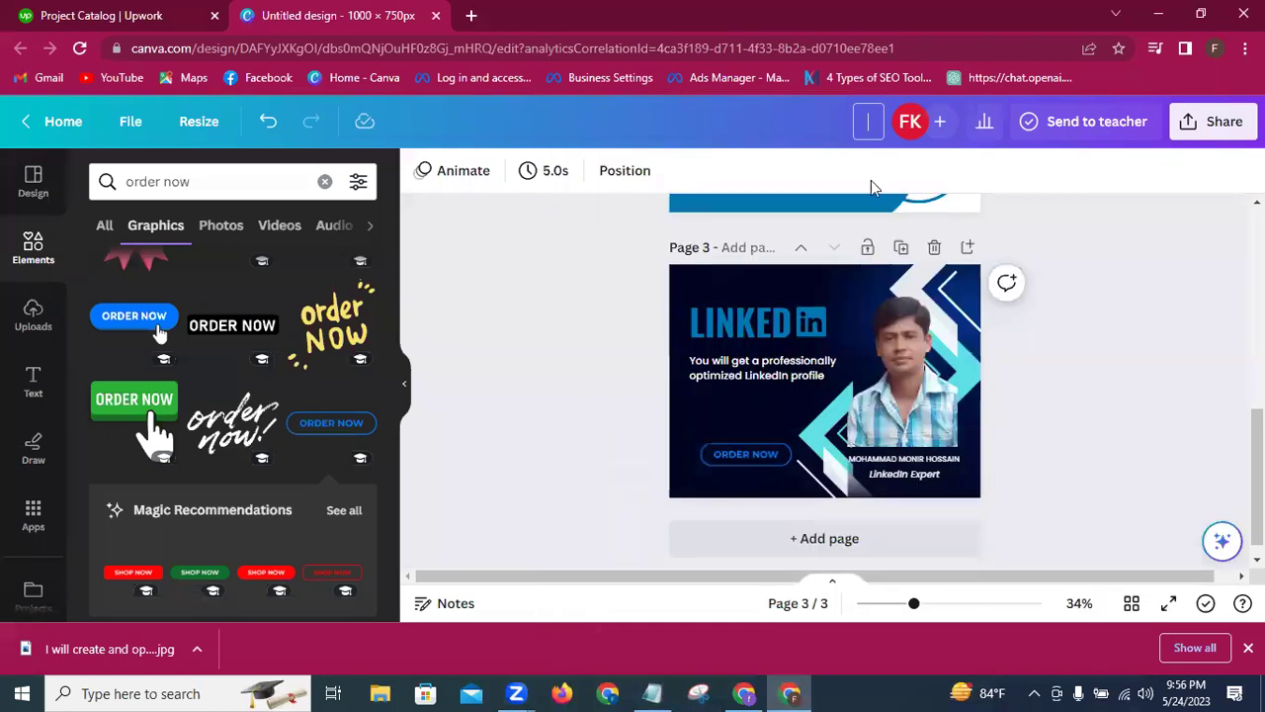
click(864, 118)
text(You will get a professionally optimized LinkedIn profile)
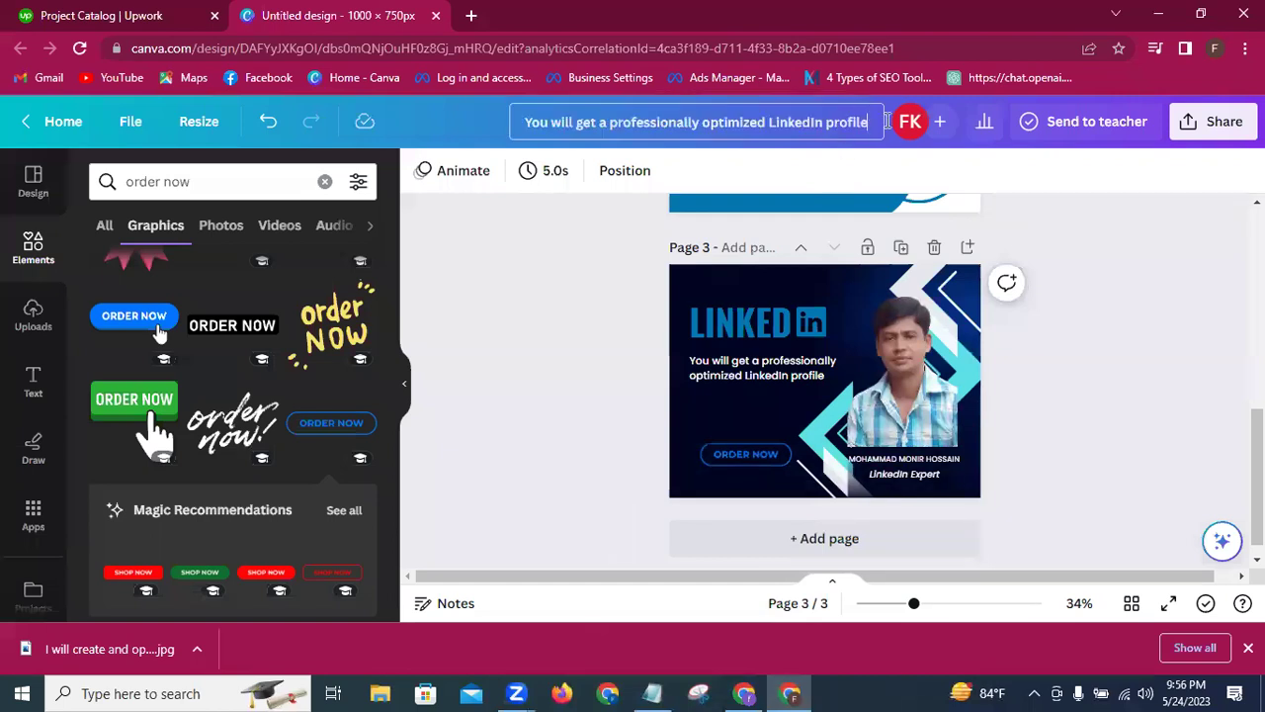
click(1095, 343)
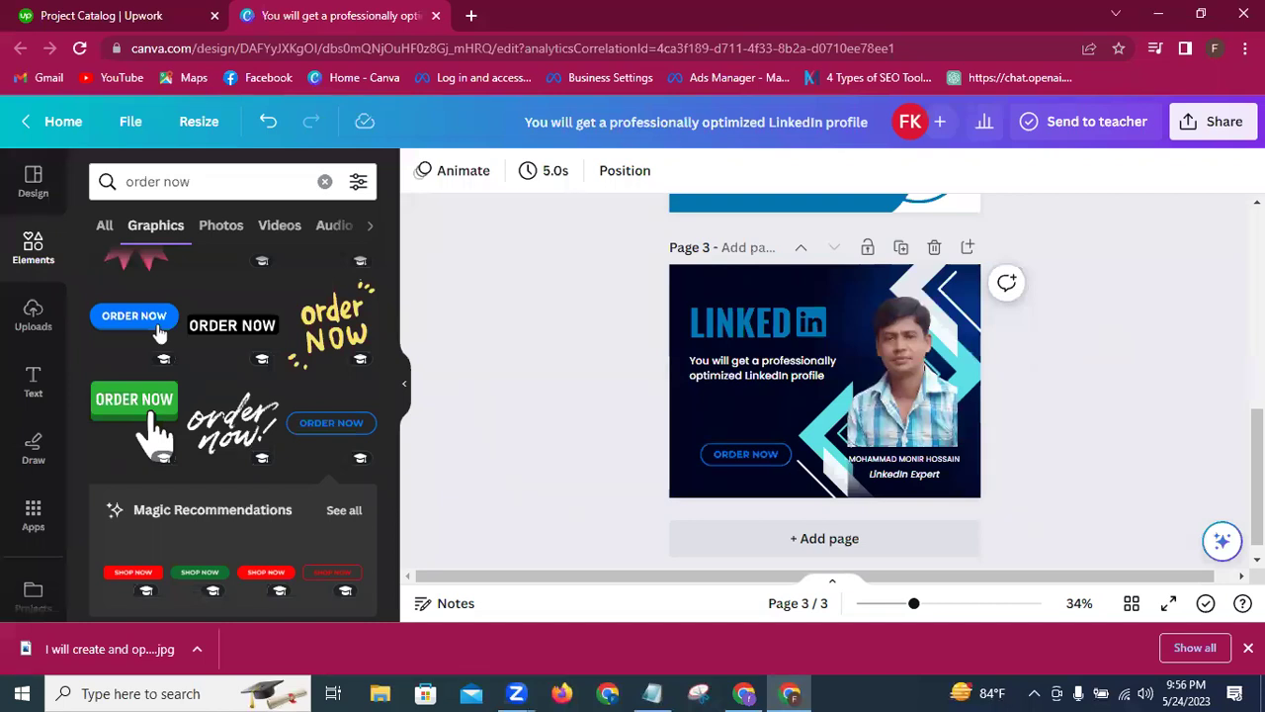
Step: Dismiss the browser's download bar, reopen the download settings for the renamed design and set the file type to JPG
click(1248, 647)
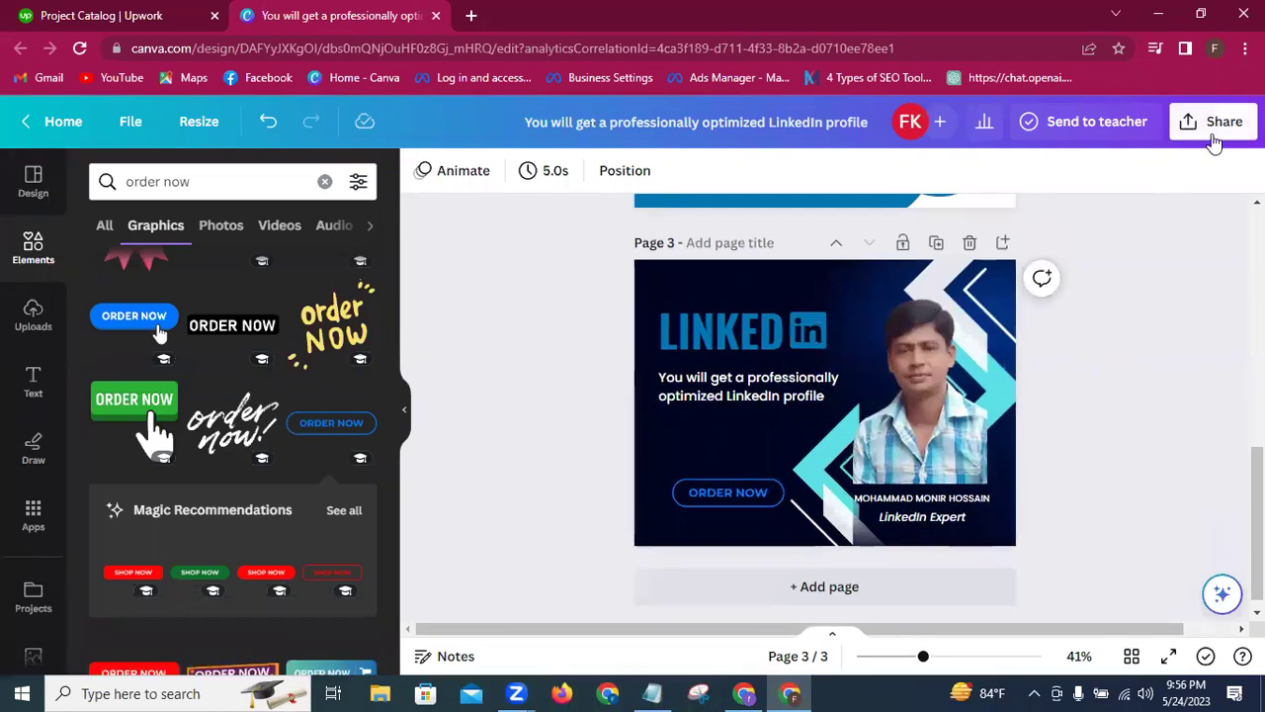
click(1215, 132)
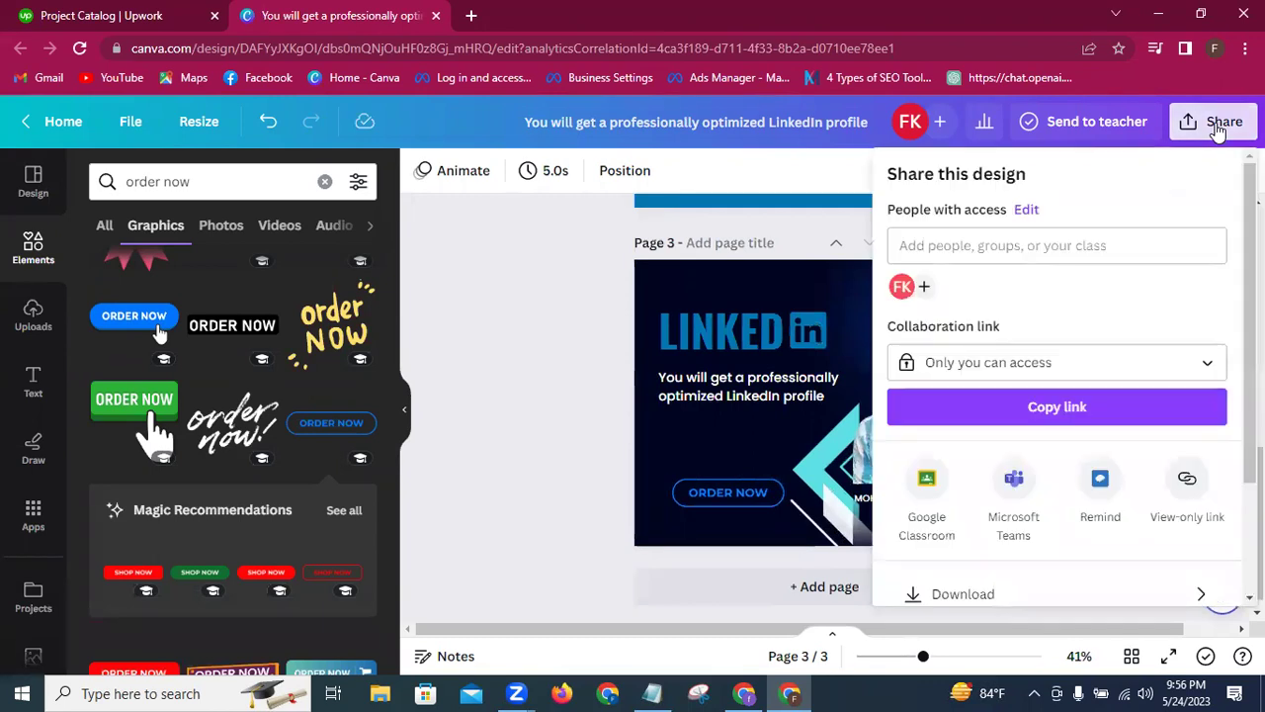
click(995, 593)
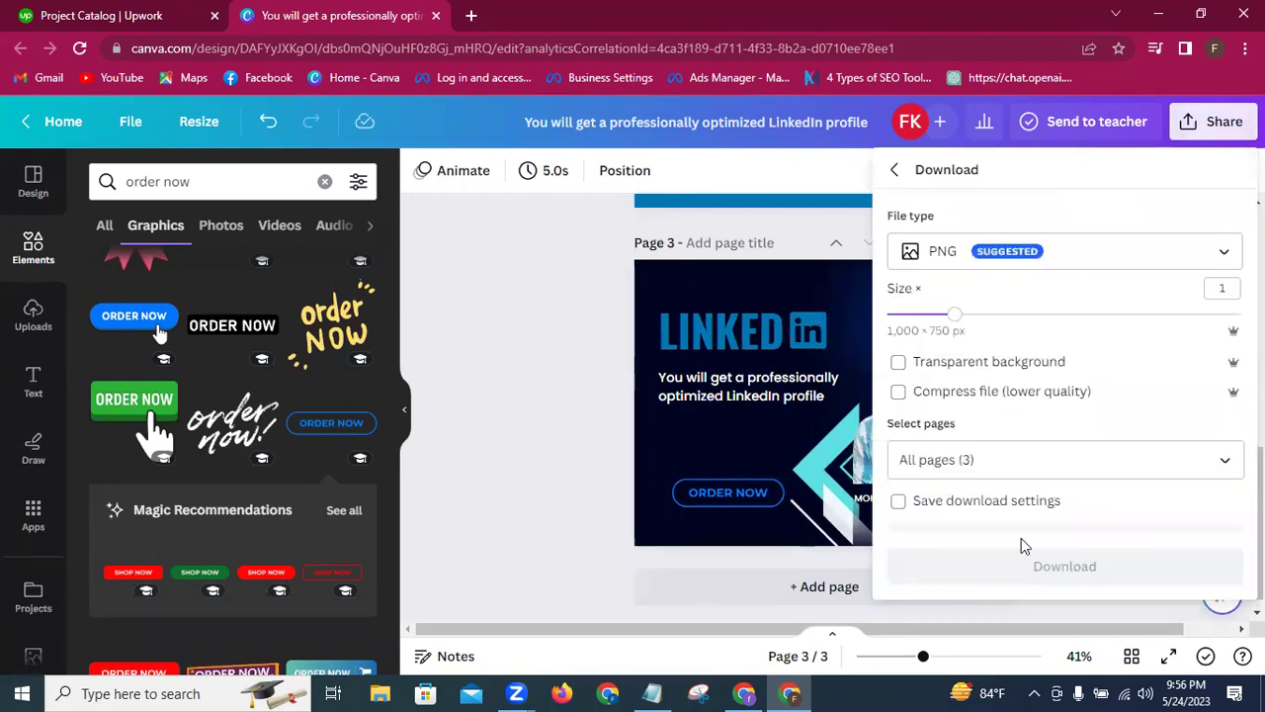
click(1224, 252)
click(1012, 143)
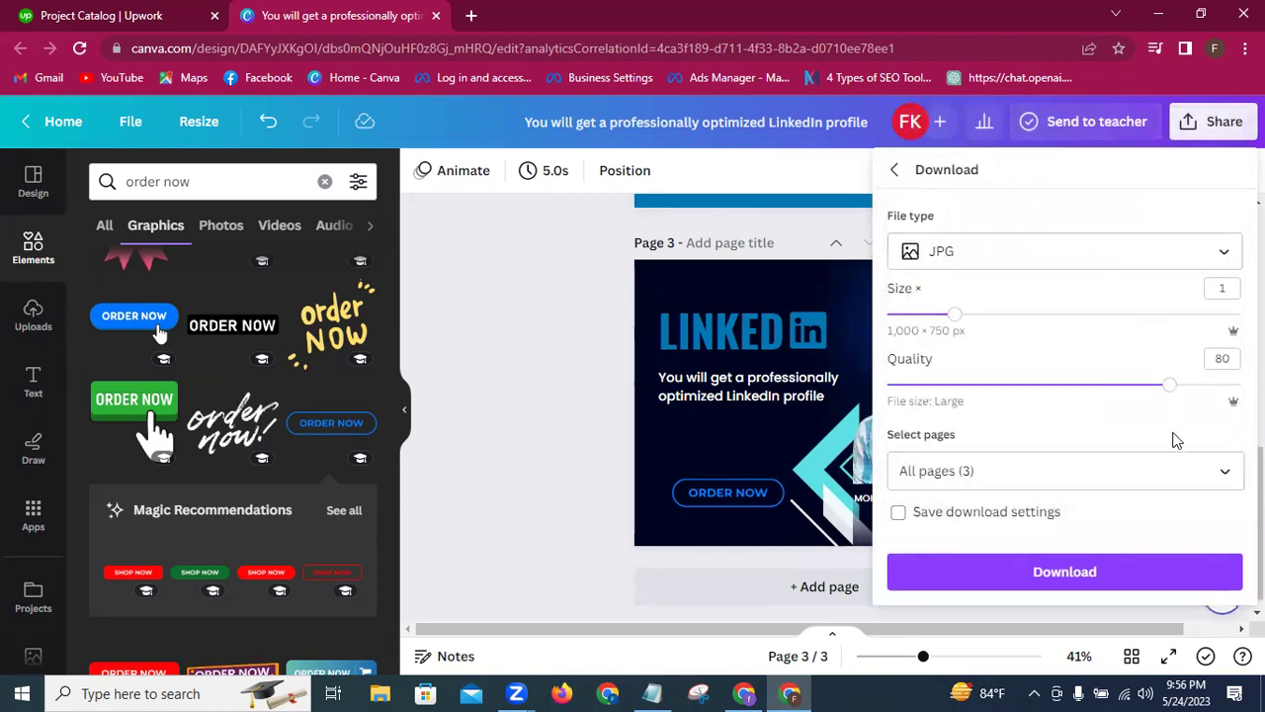
Step: Restrict the page selection to page 3, download the renamed design and dismiss the completion pop-up
click(1226, 474)
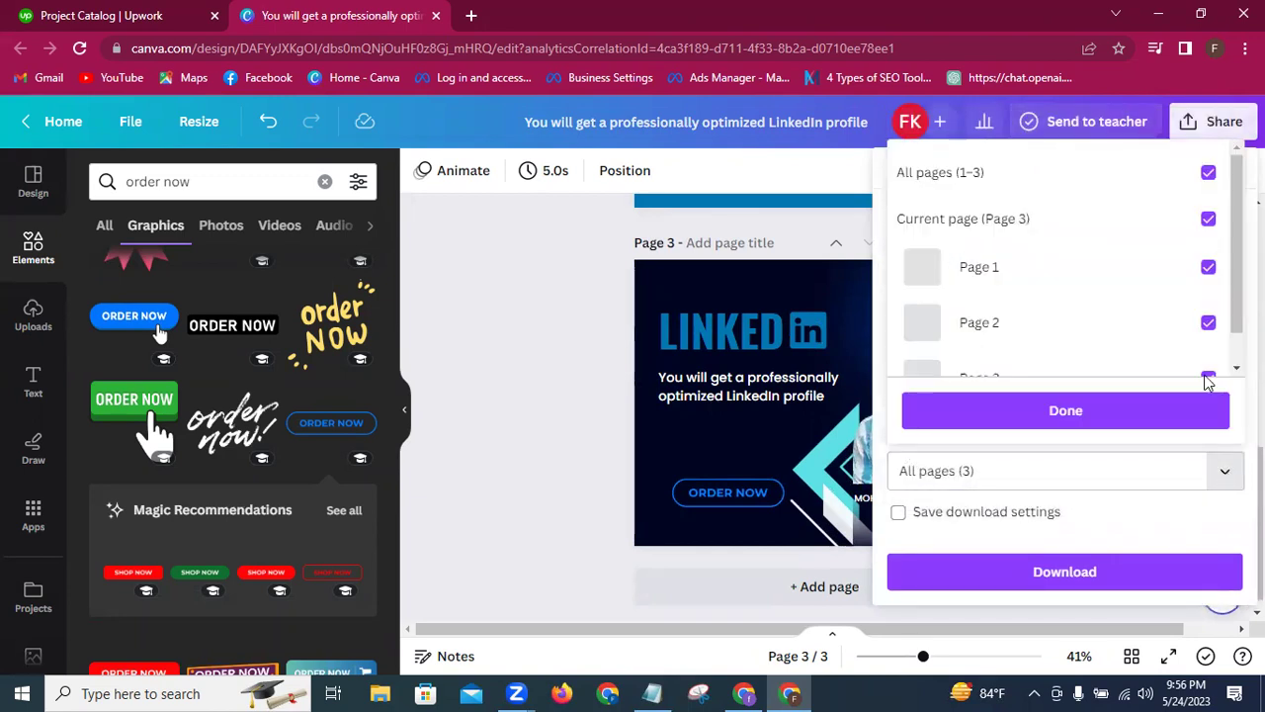
click(1201, 174)
scroll(1210, 188, down, 1)
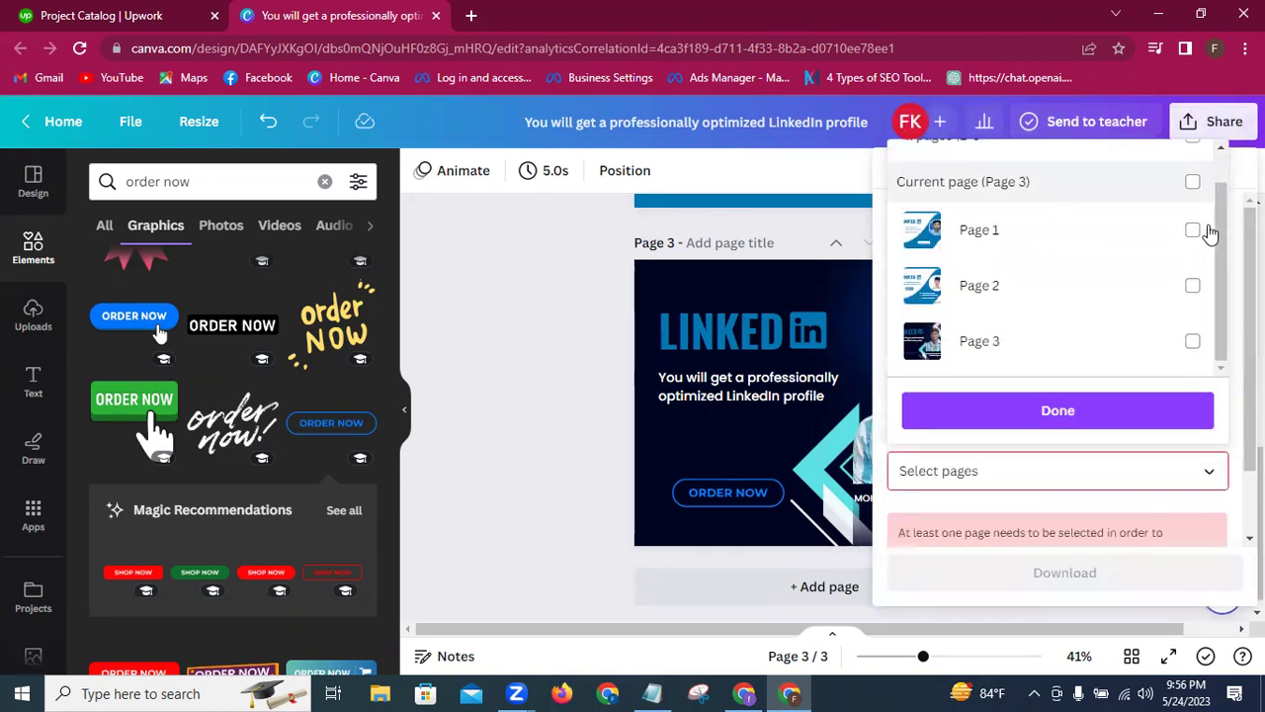
click(1194, 344)
click(1107, 411)
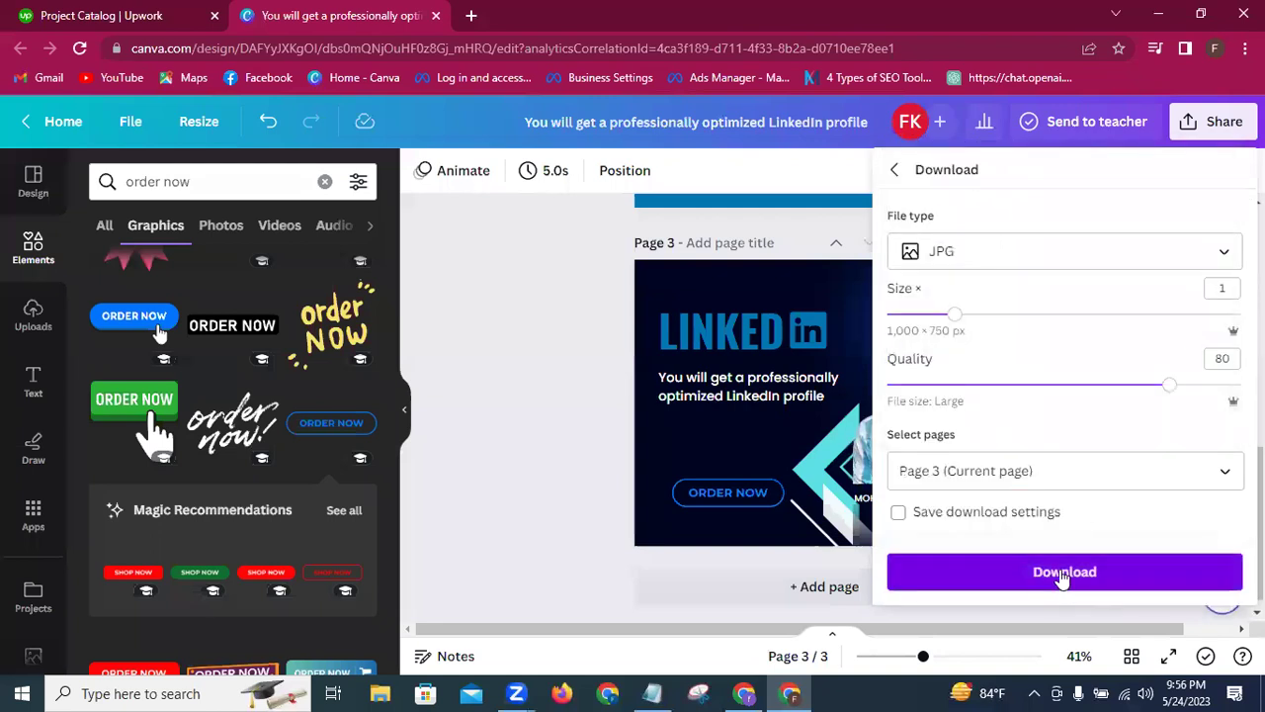
click(1064, 573)
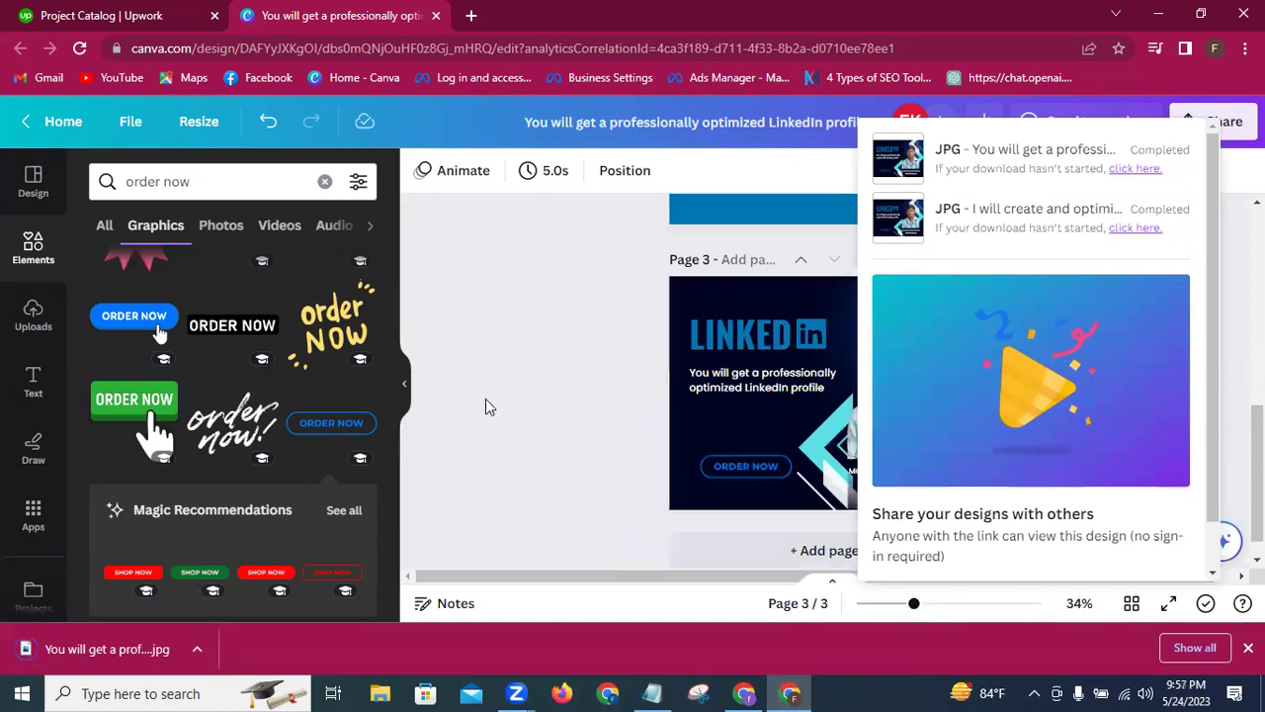
click(517, 360)
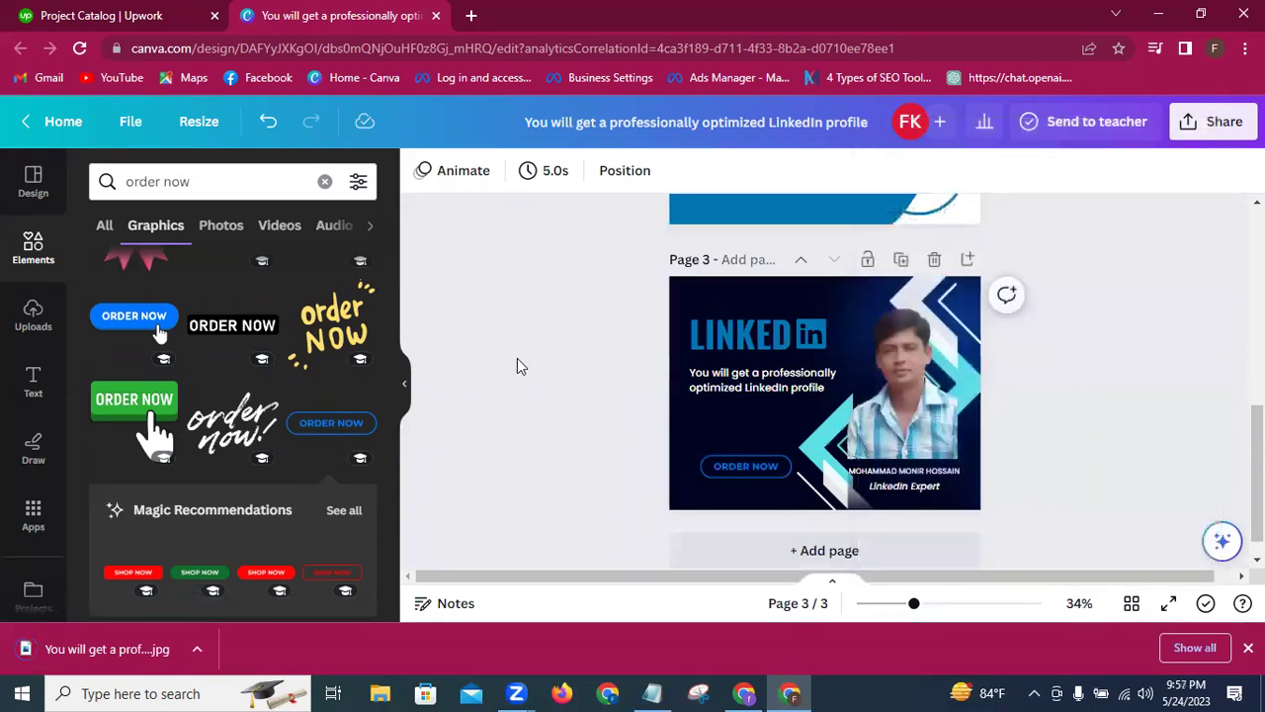
Step: Leave the browser, open the Downloads folder in File Explorer and view the newly downloaded LinkedIn thumbnail in Photos
click(436, 15)
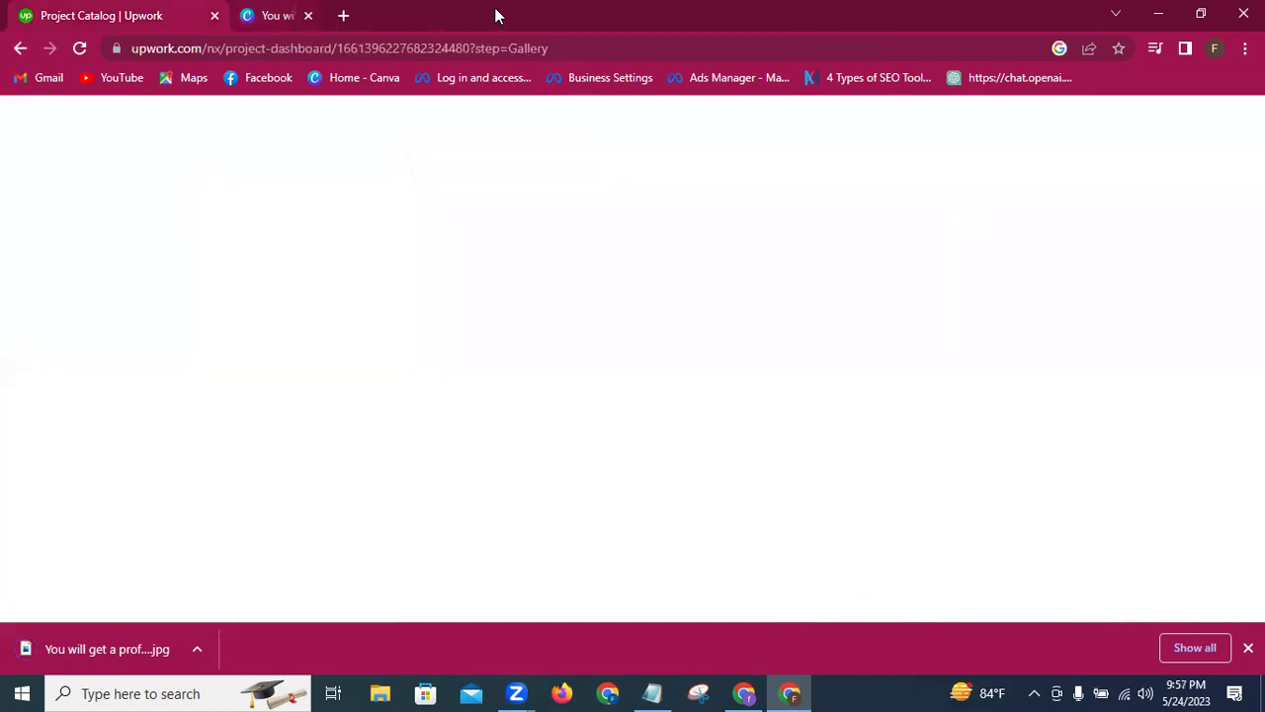
click(1156, 17)
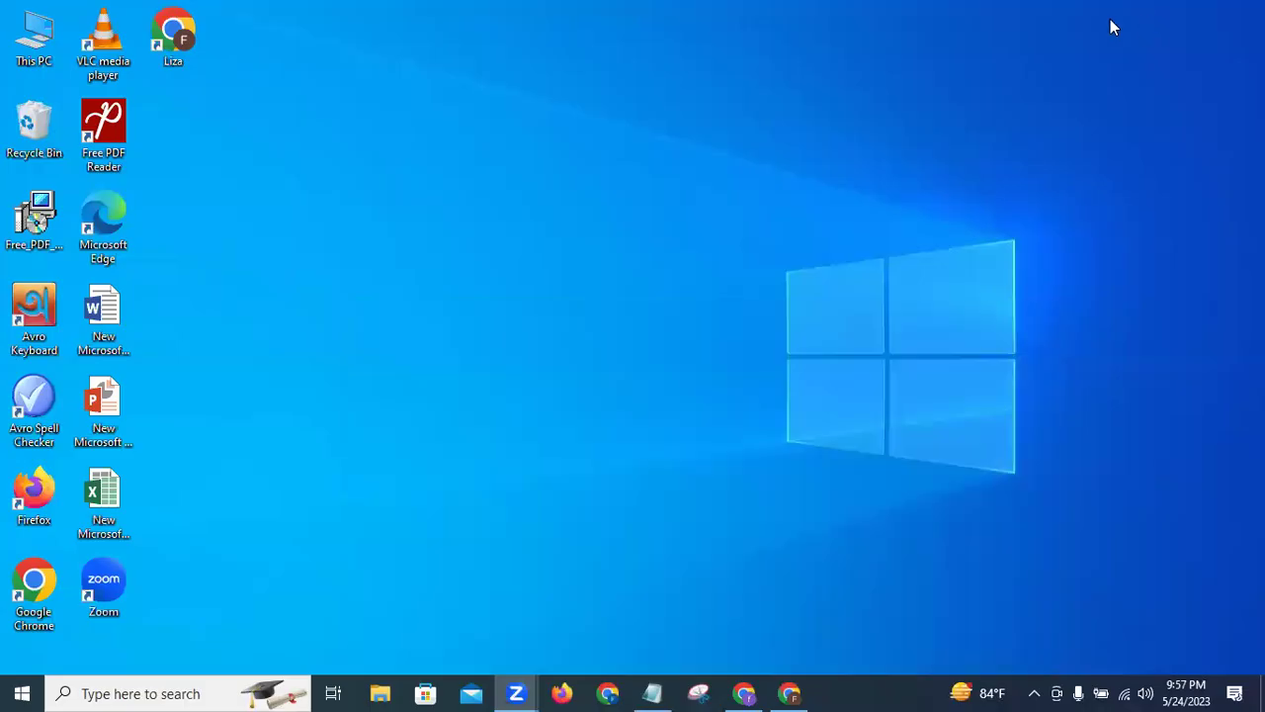
double_click(28, 42)
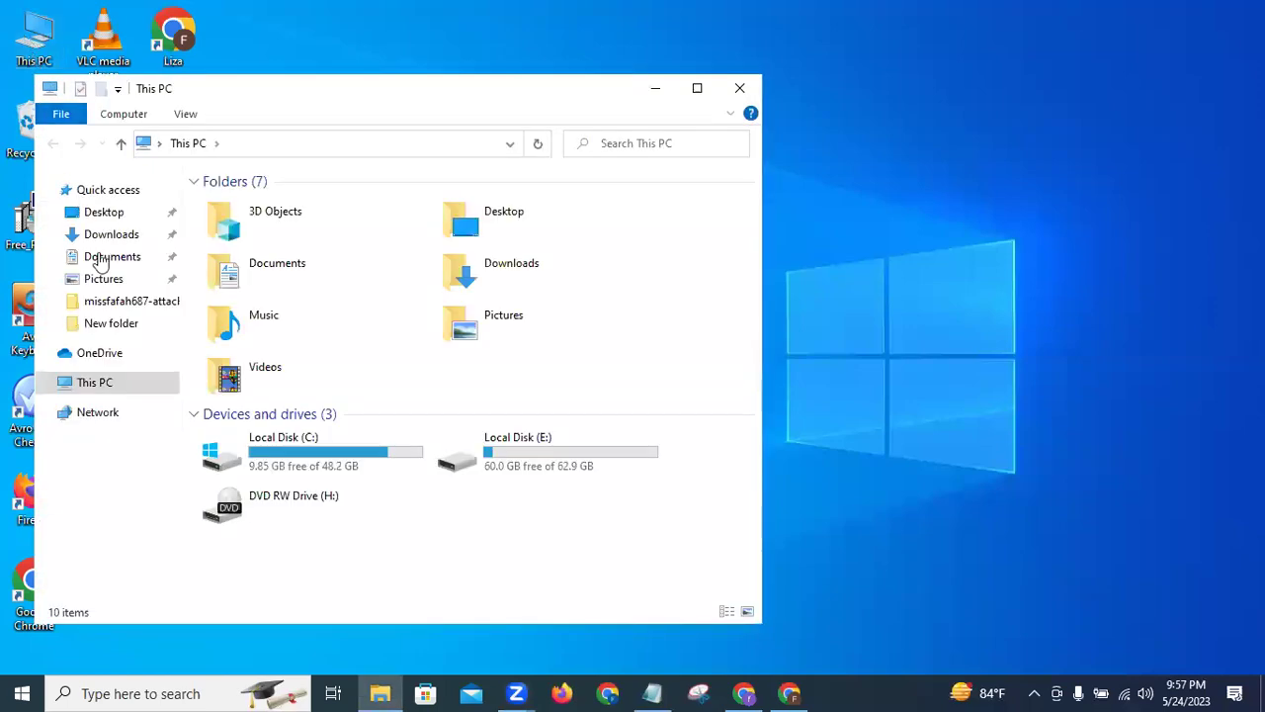
click(110, 236)
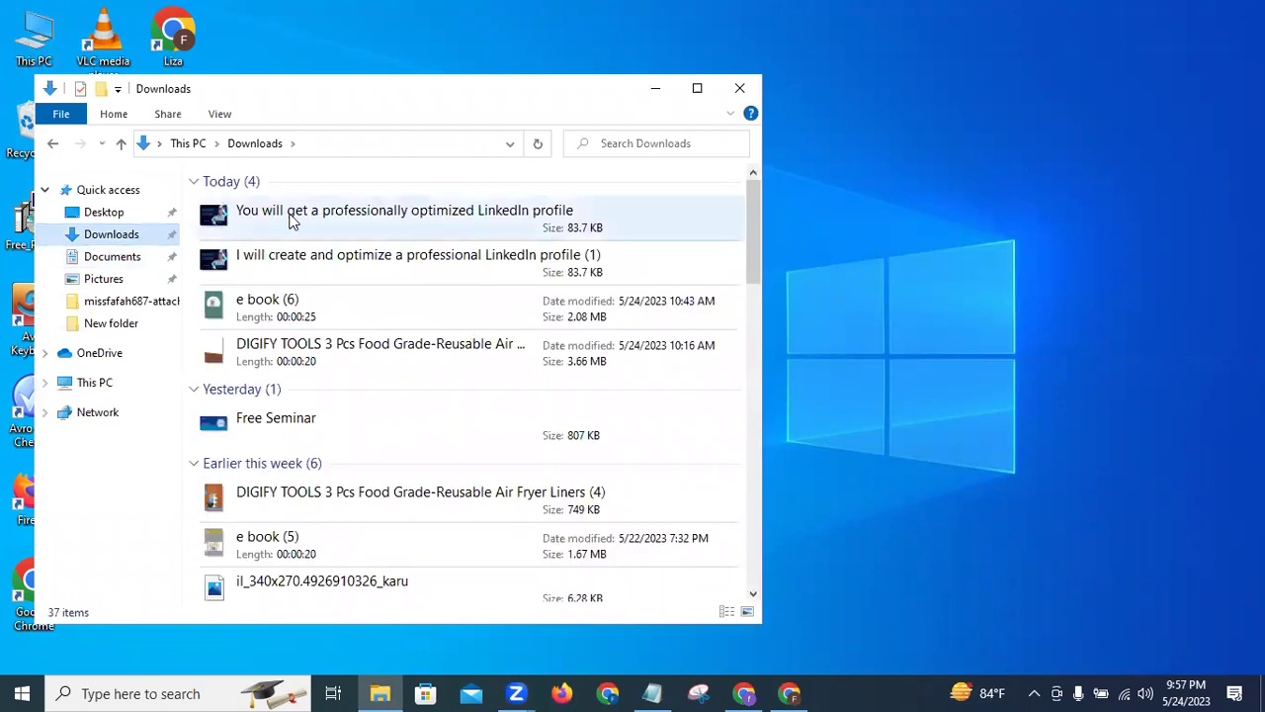
double_click(293, 222)
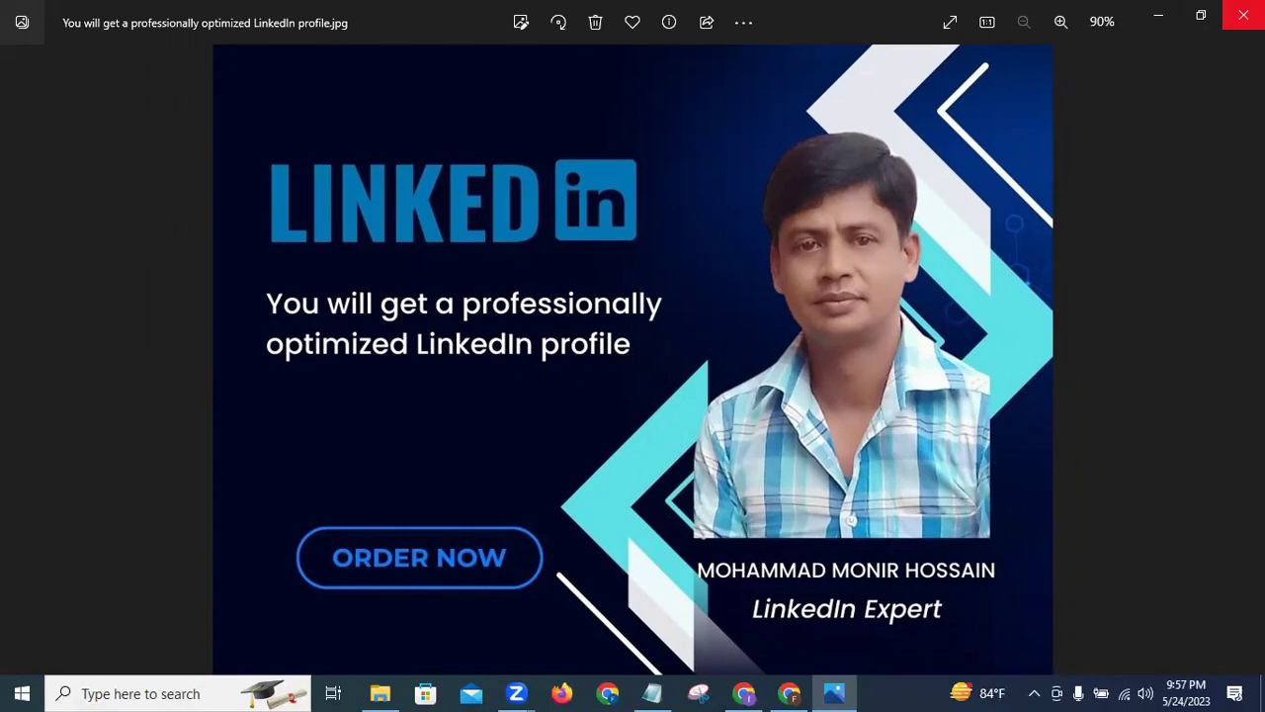
click(1243, 15)
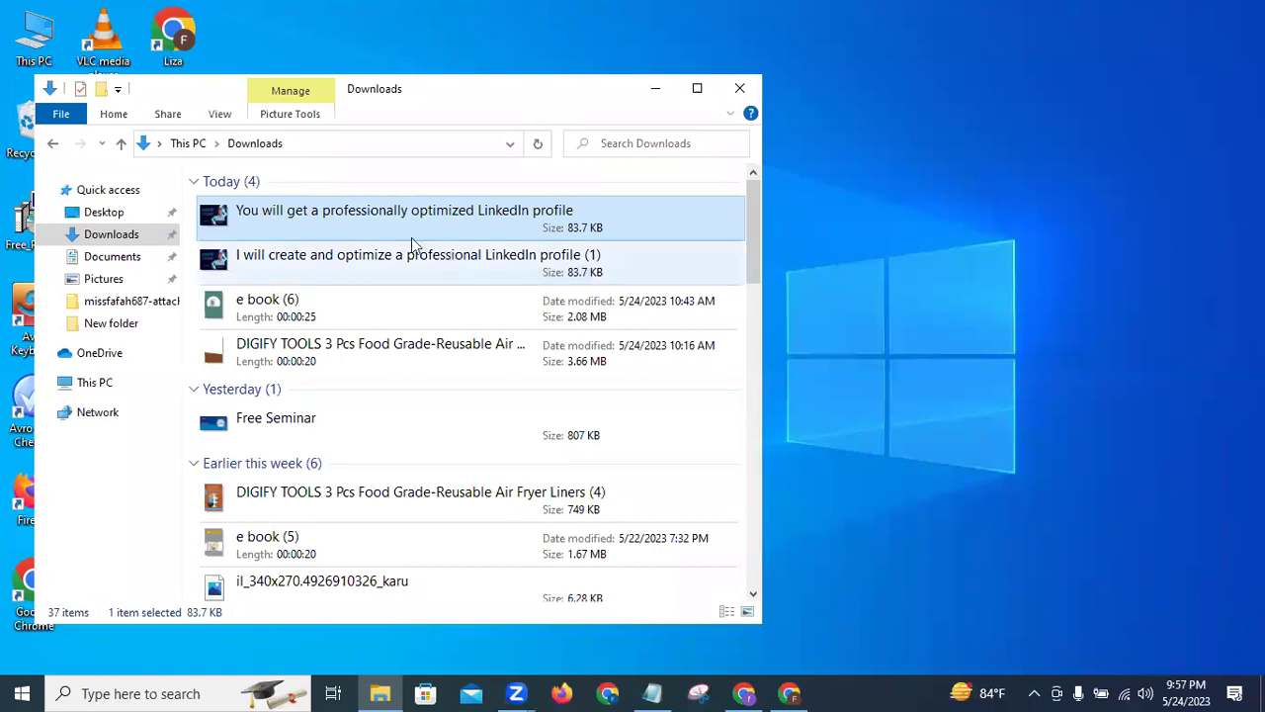
Step: Open the file properties of "You will get a professionally optimized LinkedIn profile" and close the Downloads folder window
right_click(358, 213)
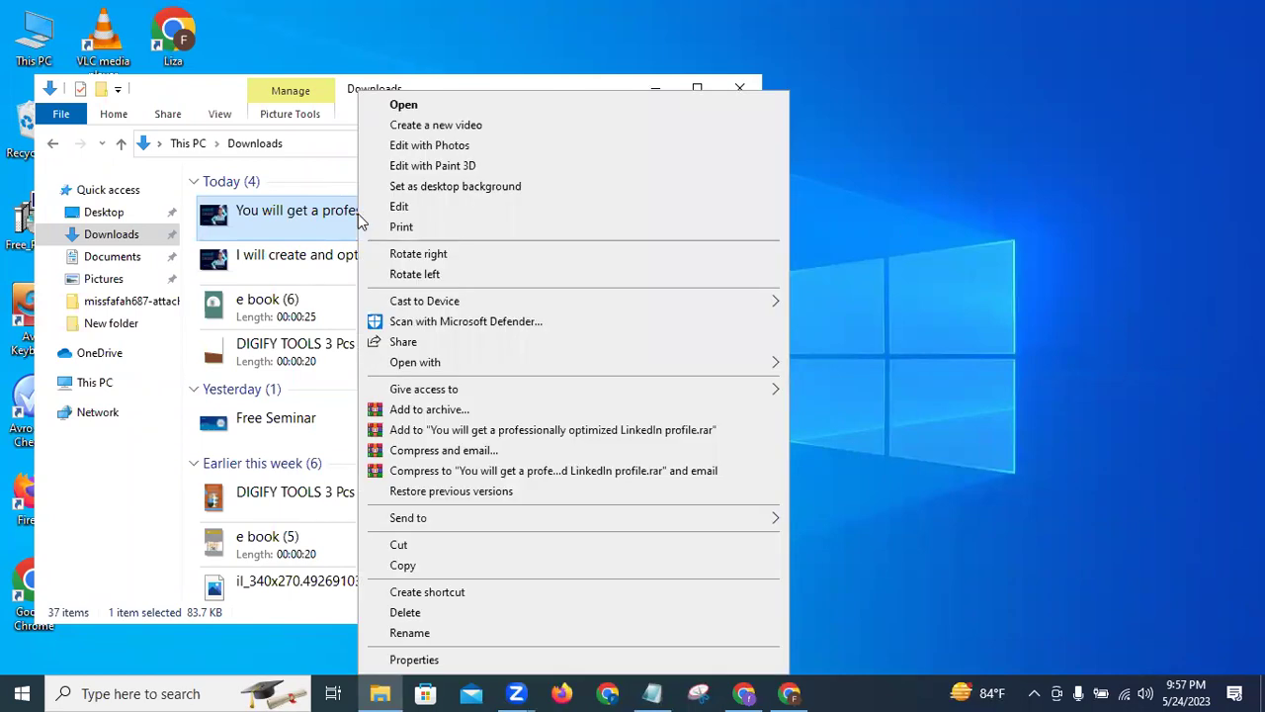
click(415, 660)
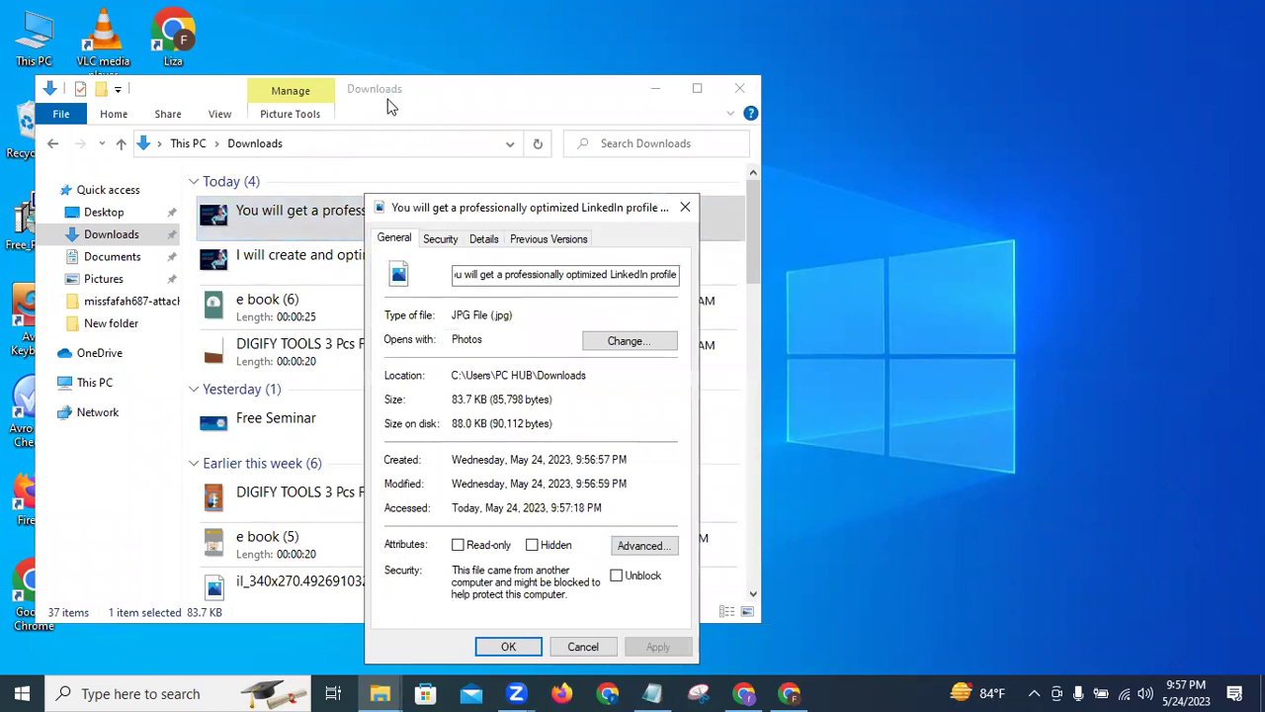
key(Escape)
drag(388, 106, 432, 108)
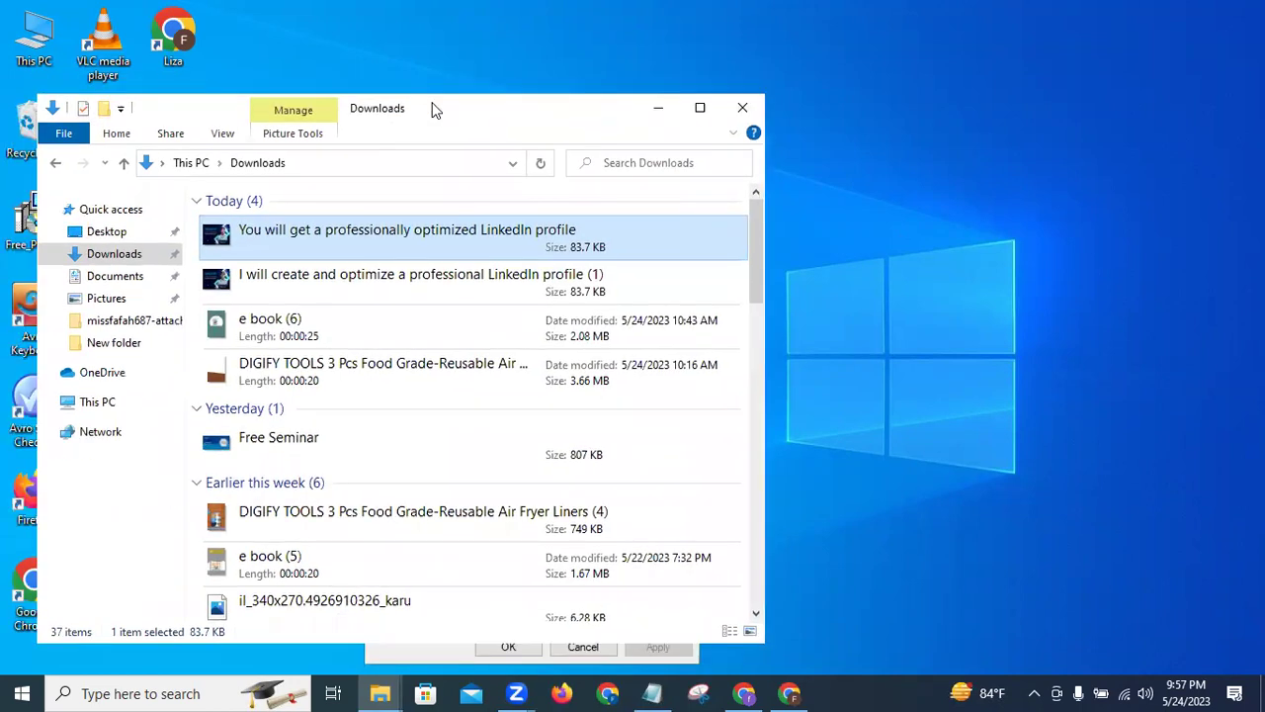
click(743, 107)
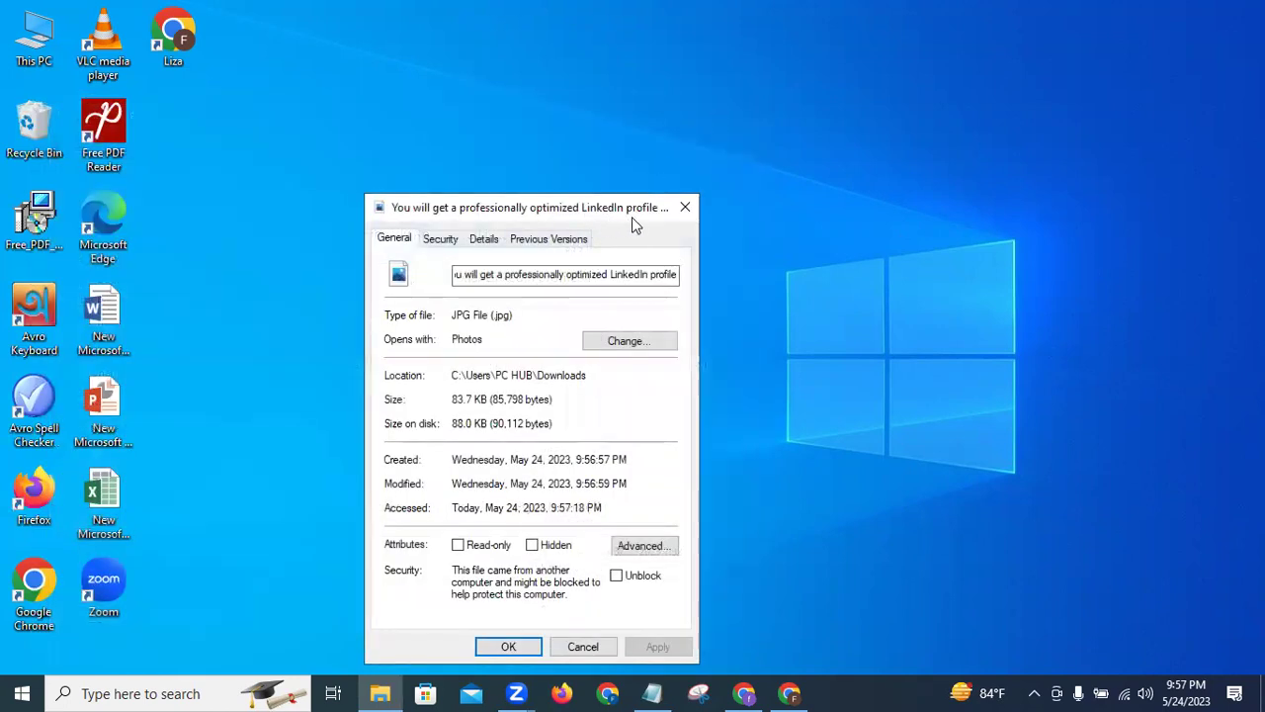
drag(637, 214, 728, 141)
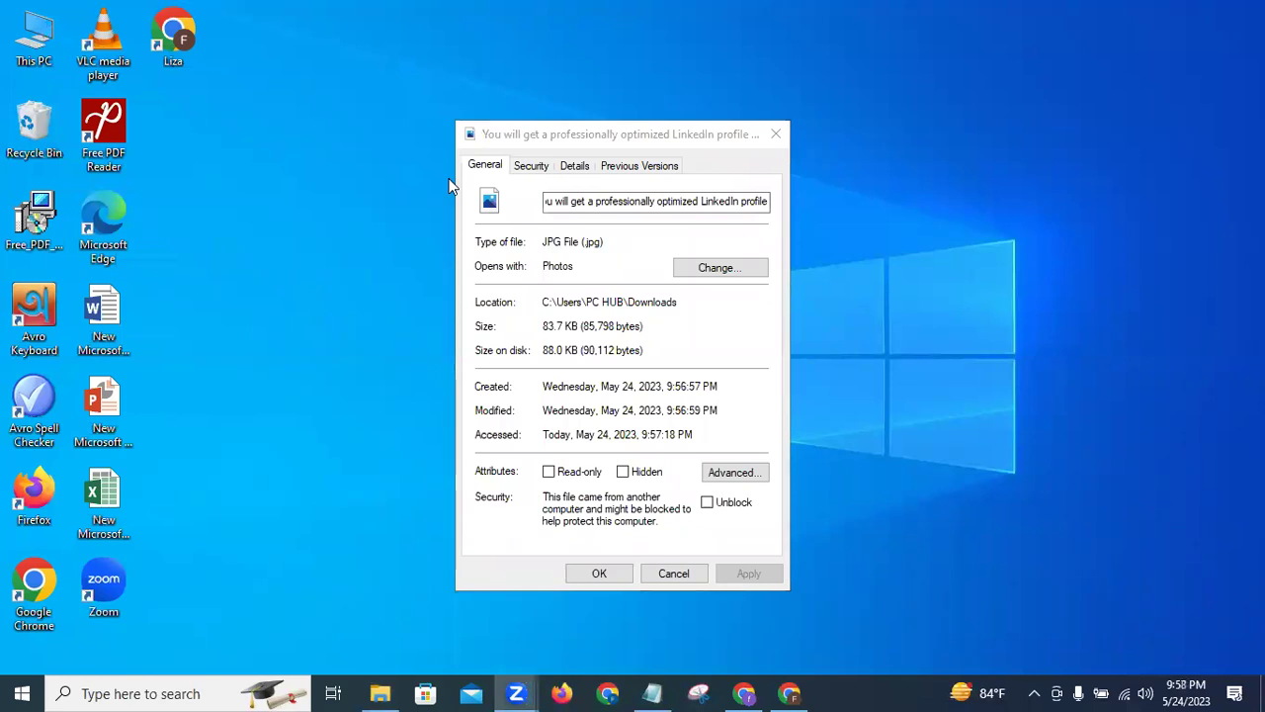
Step: In the image's detail properties, replace the Title with "You will get a professionally optimized LinkedIn profile"
click(577, 166)
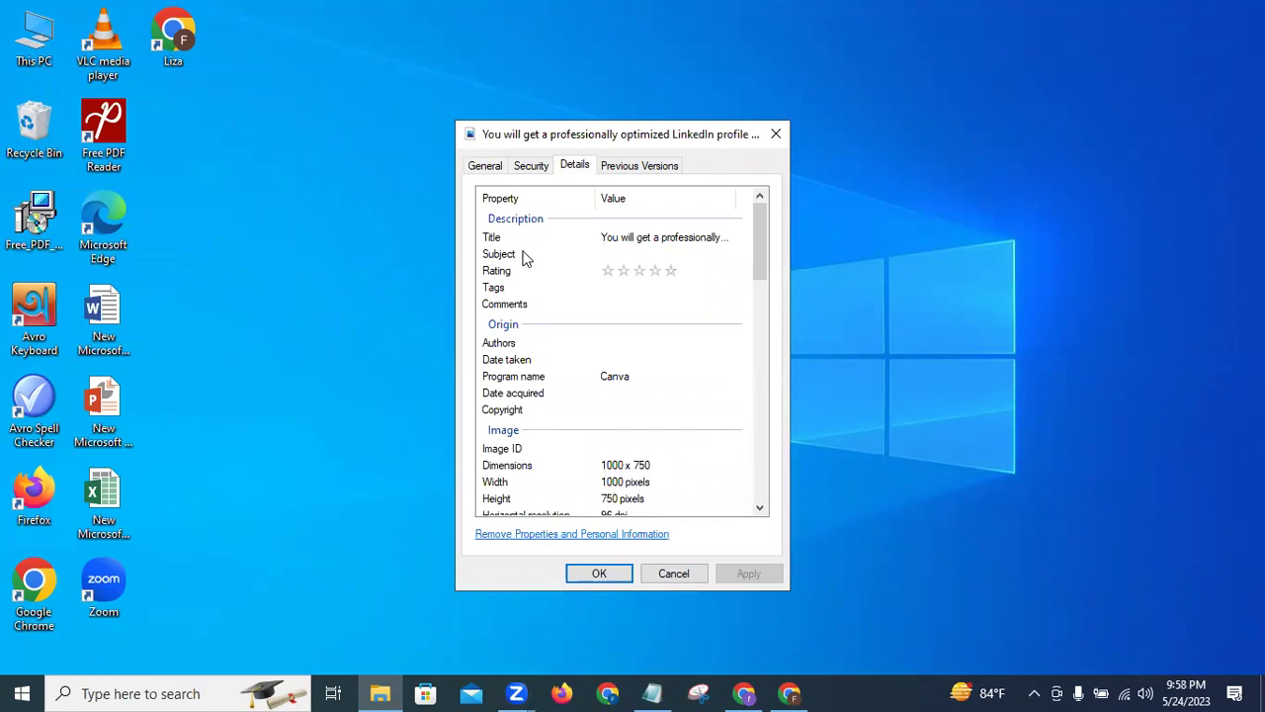
click(621, 239)
key(ctrl+c)
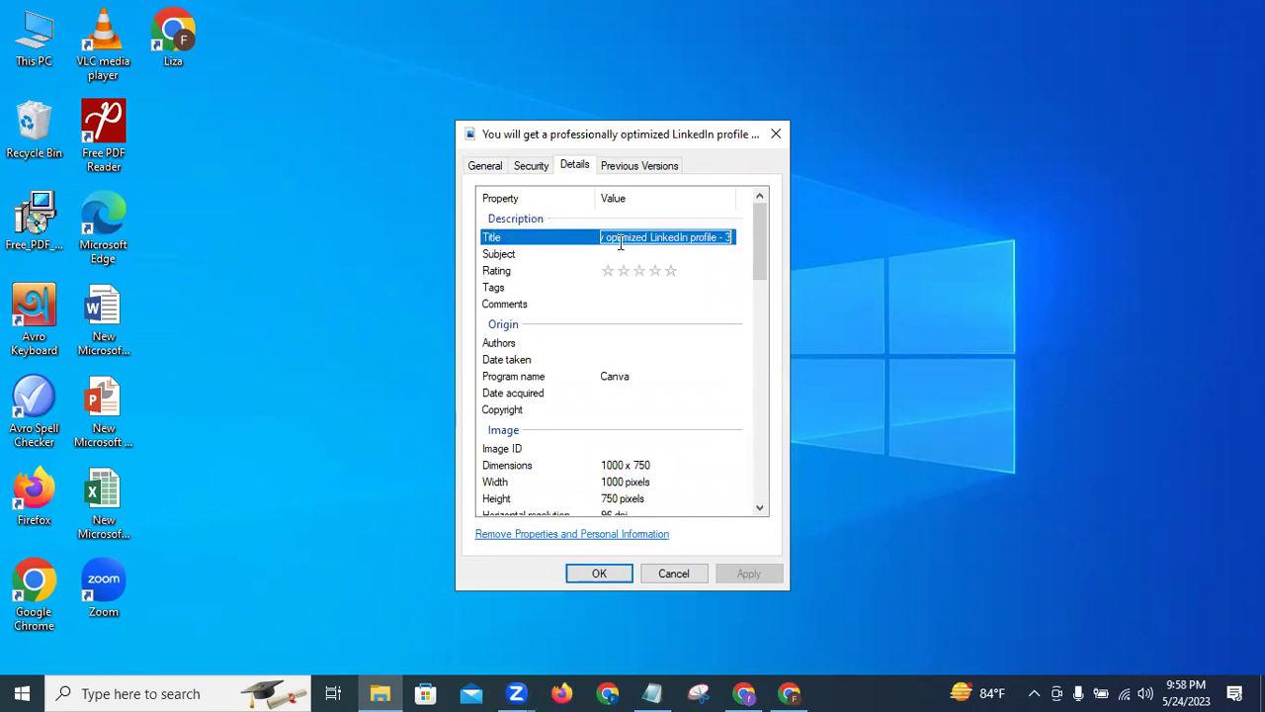
key(BackSpace)
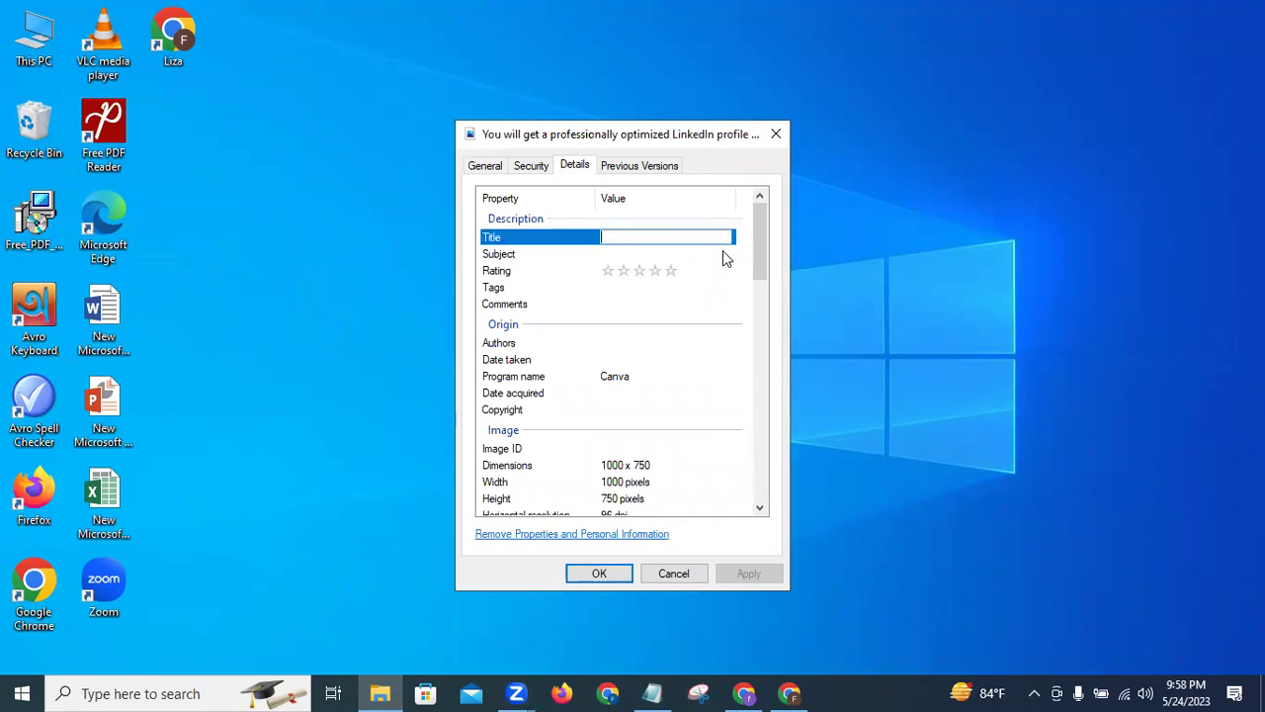
key(ctrl+v)
key(Return)
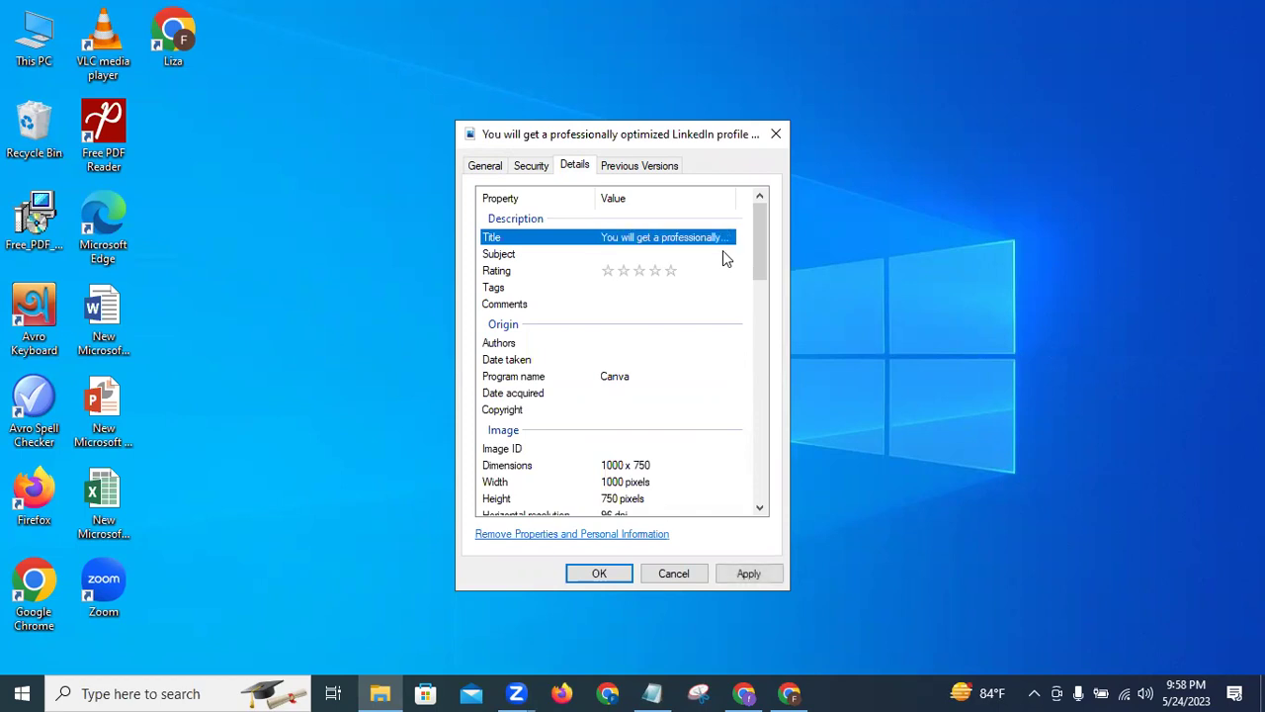
Step: Set the image's Subject to "You will get a professionally optimized LinkedIn profile" and its Rating to five stars
click(673, 254)
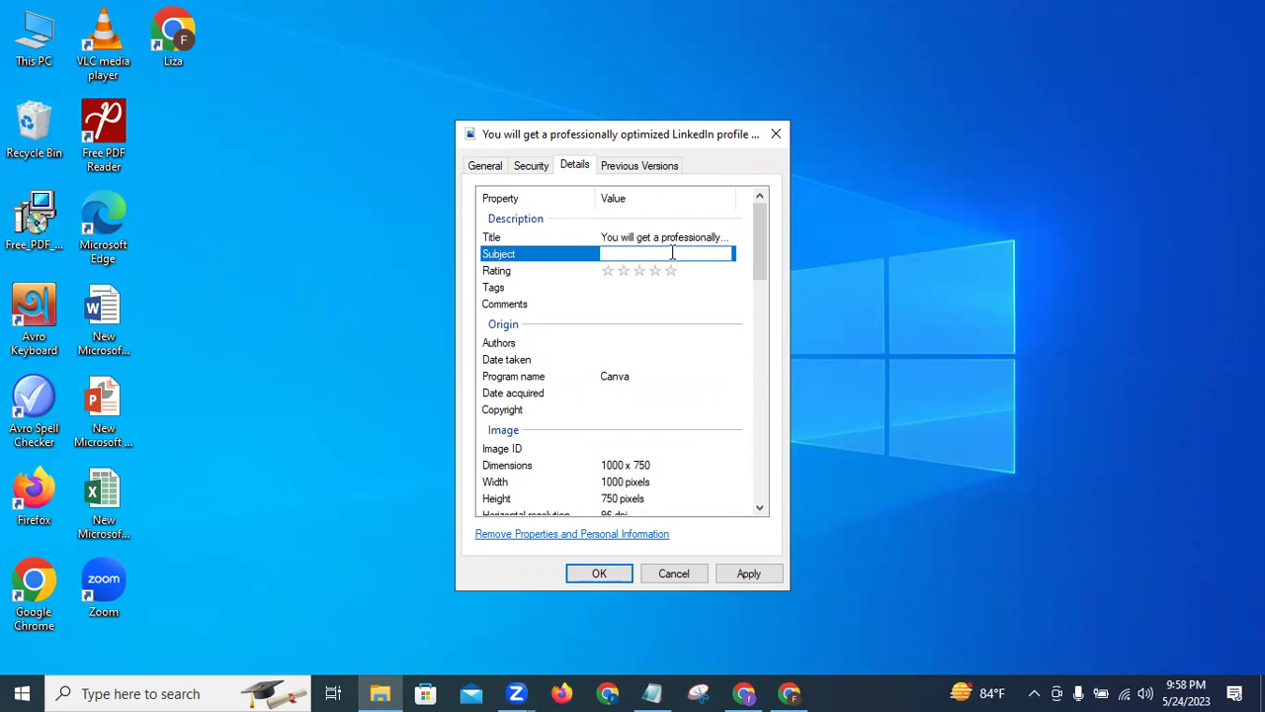
key(ctrl+v)
key(Return)
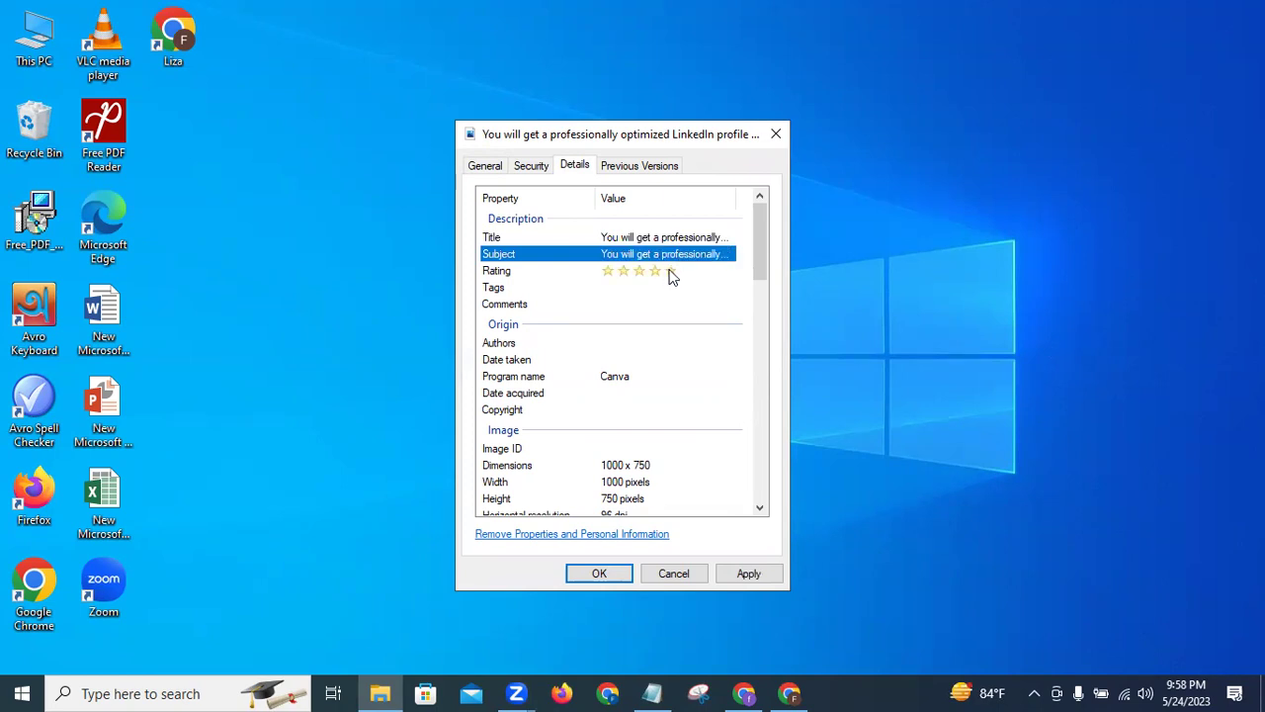
click(671, 272)
Step: Add the tags "You will get a professionally optimized LinkedIn profile" and "linkedin profile" to the image
click(650, 288)
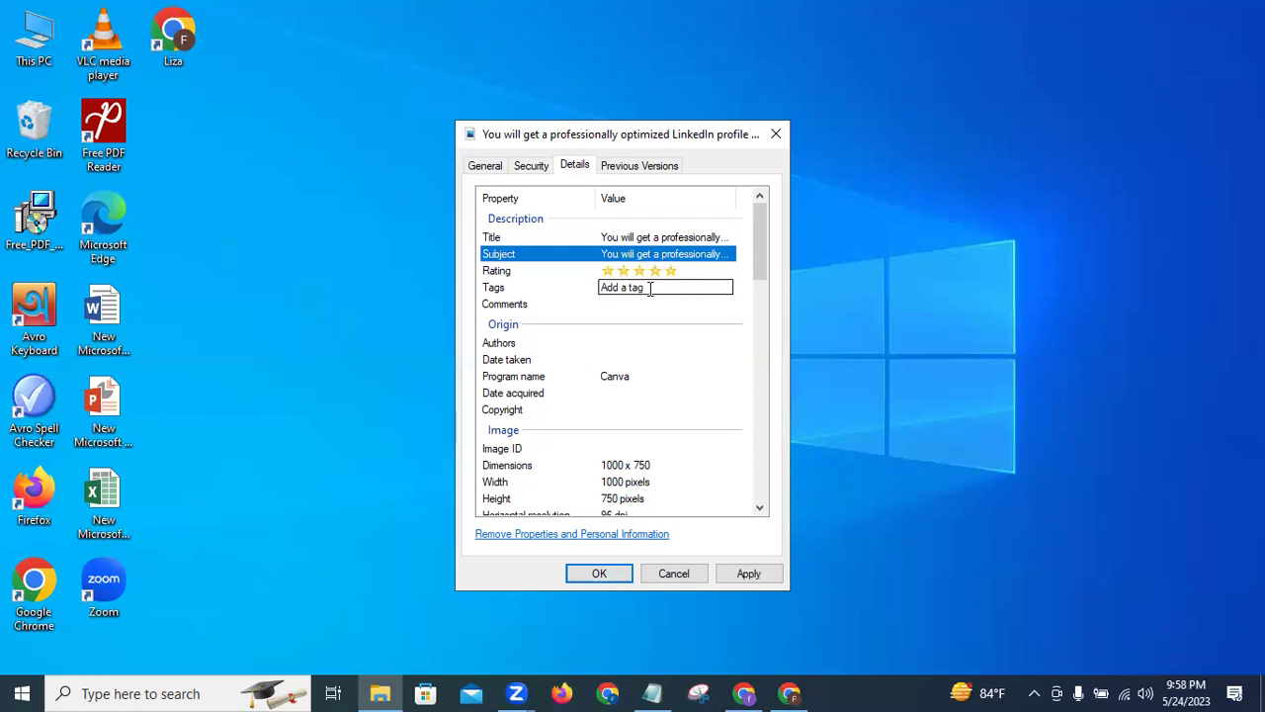
key(ctrl+v)
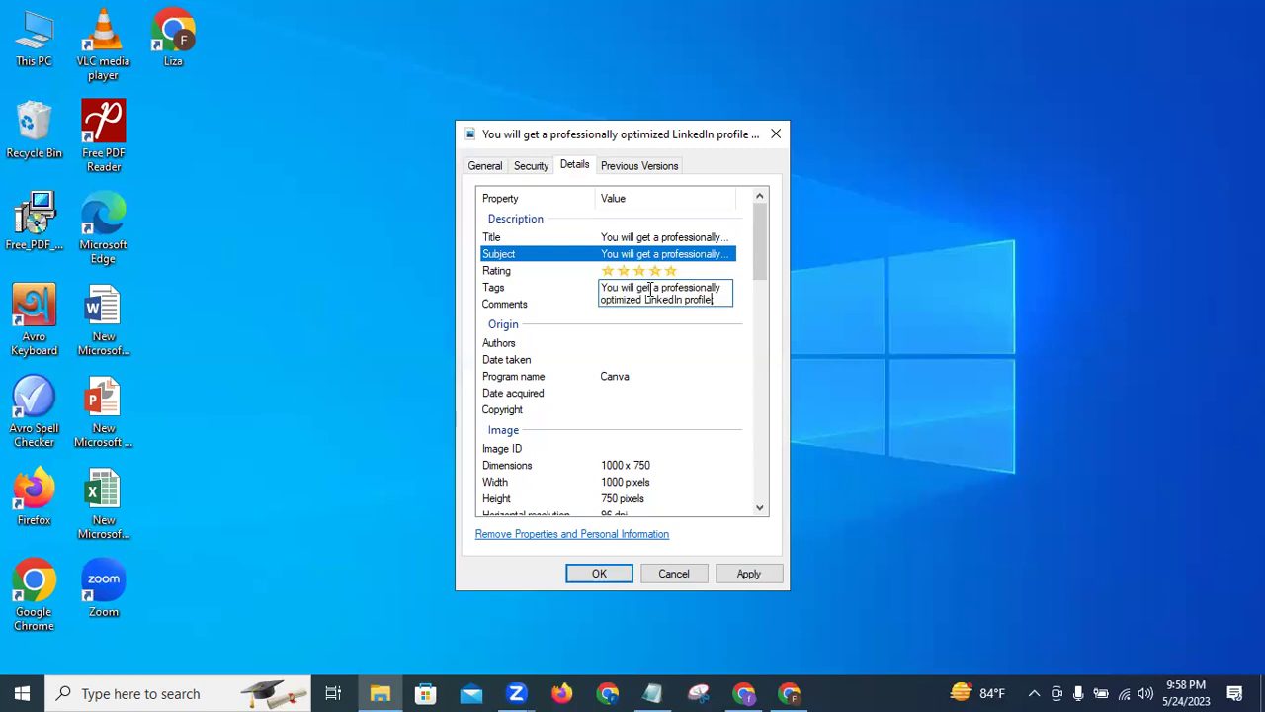
text(; Linke)
text(dIn )
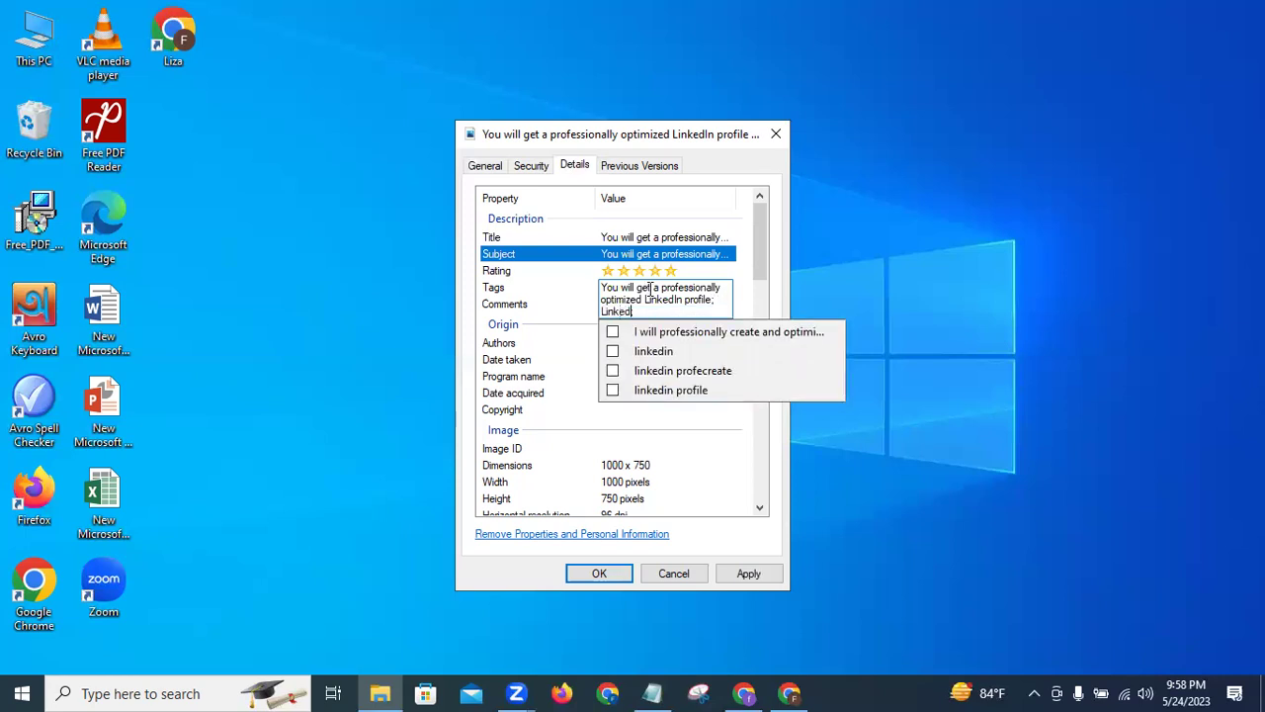
text(prof)
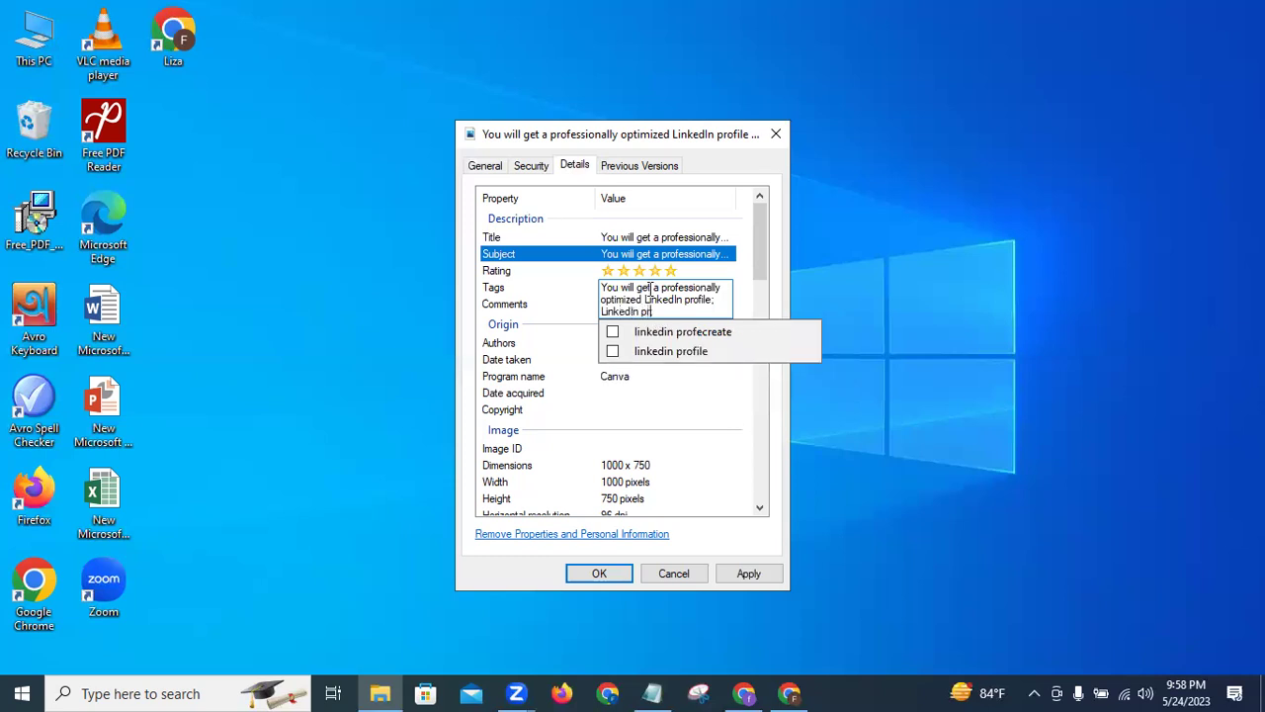
text(ile;)
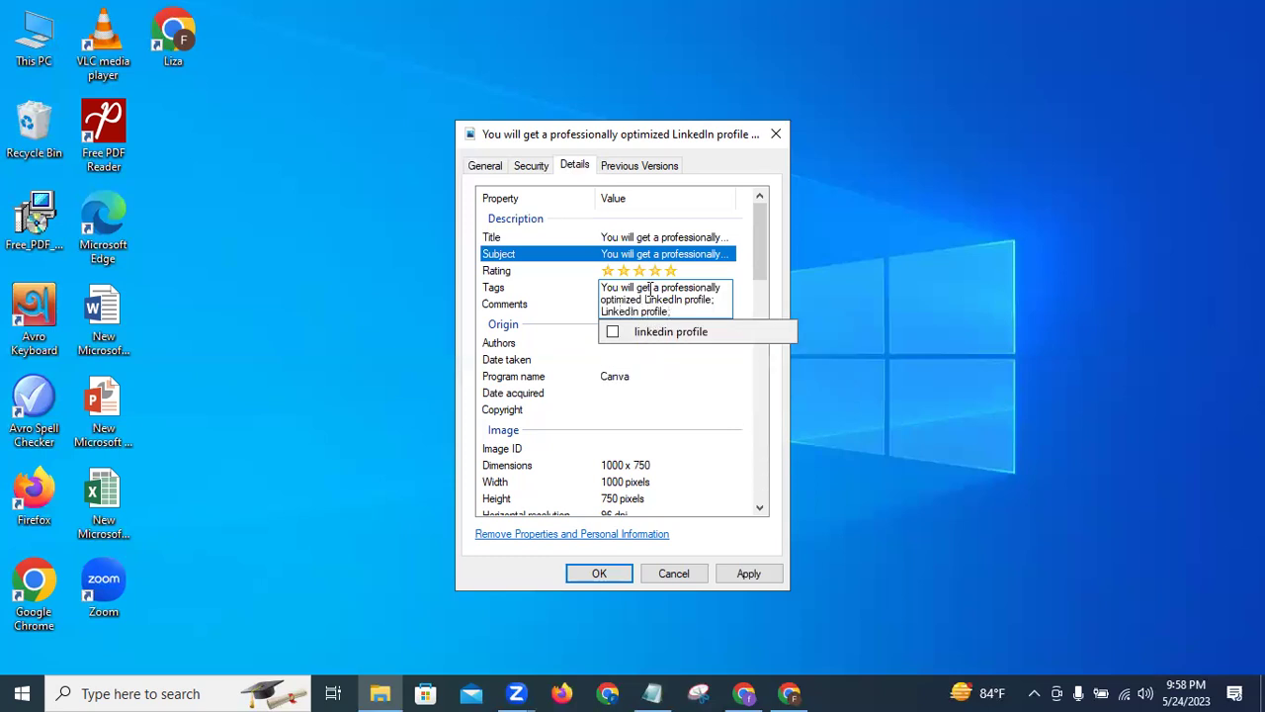
click(613, 333)
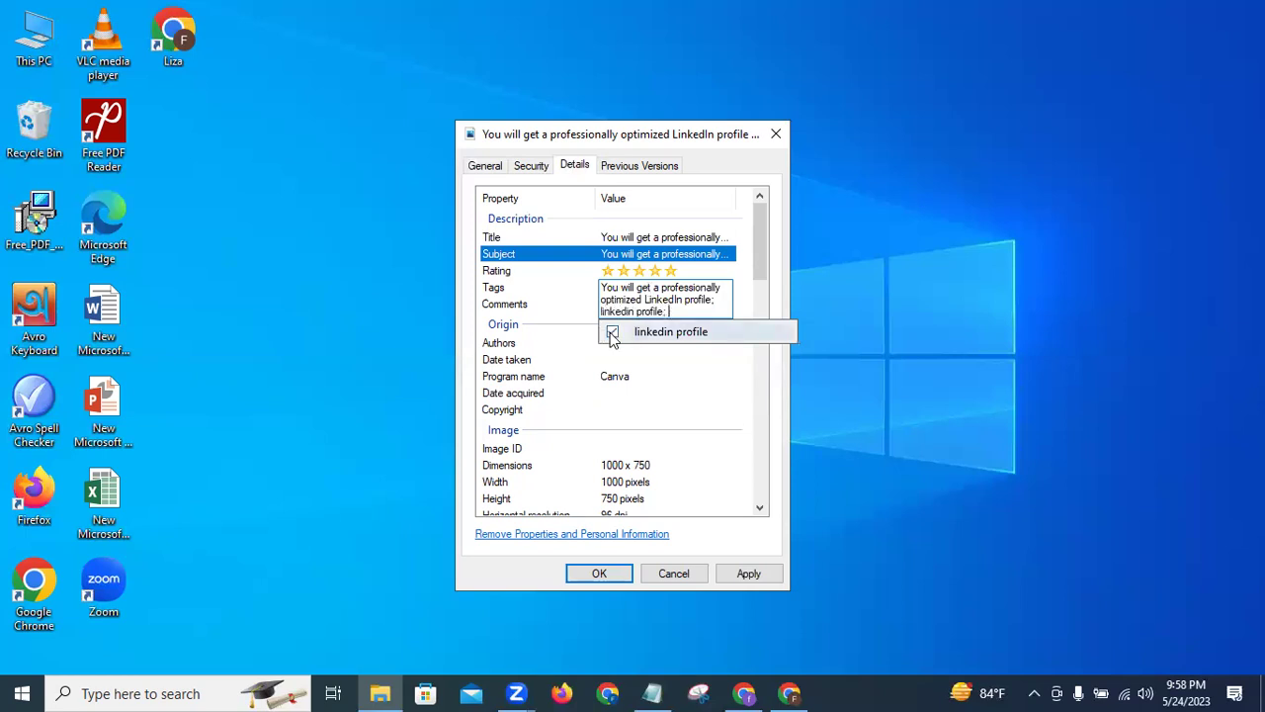
Step: Add the suggested tags "linkedin", "linkedin profecreate" and "I will professionally create and optimize your linkedin account" to the image
text(linkedin; l;)
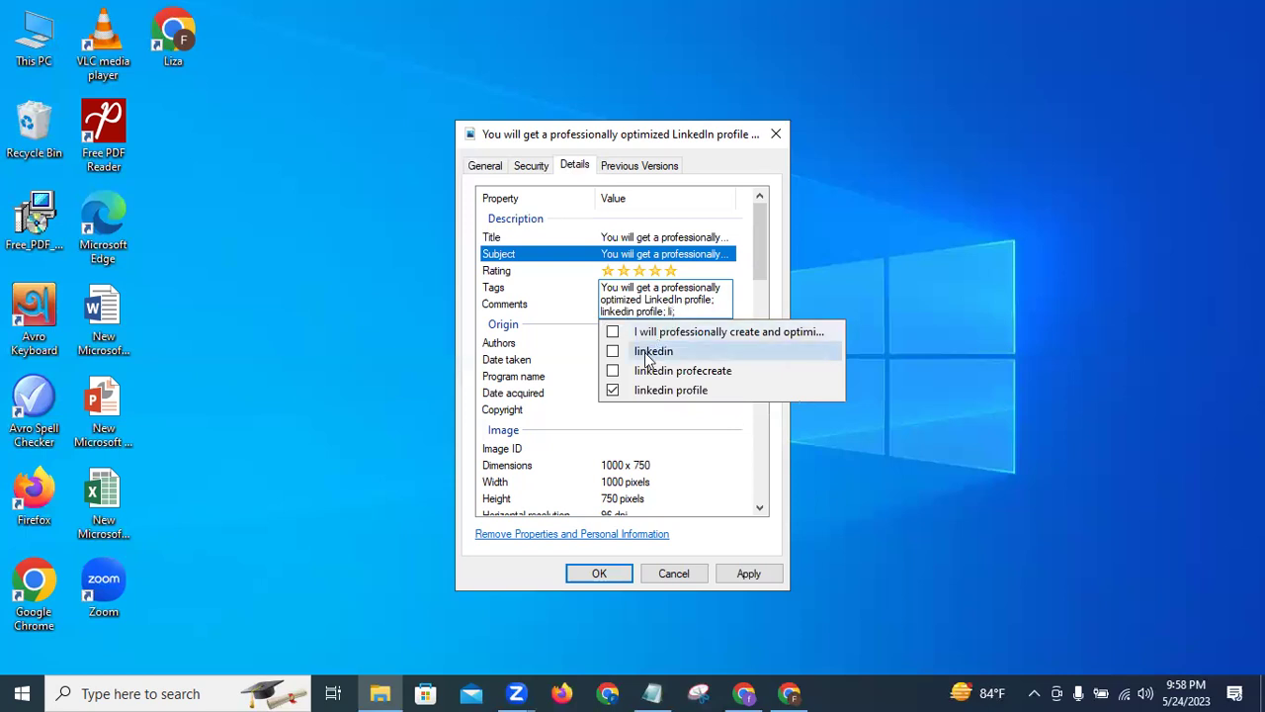
click(644, 354)
text(l;)
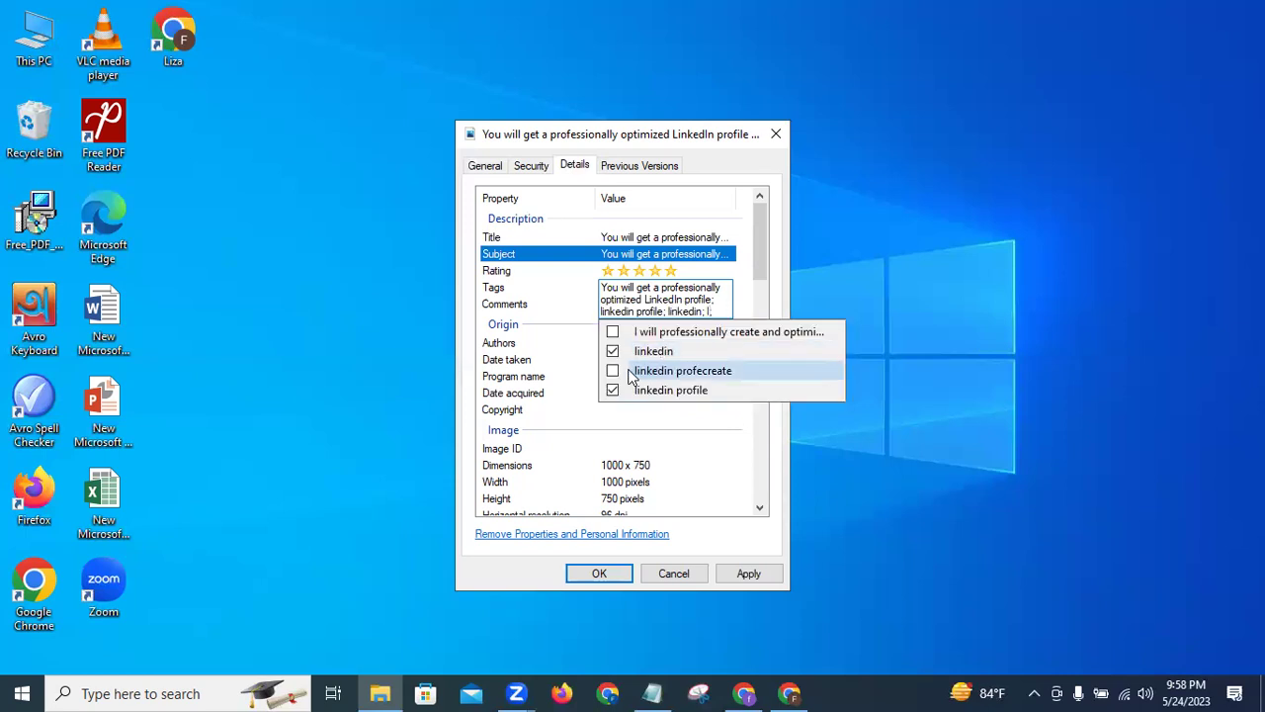
click(626, 374)
text(li)
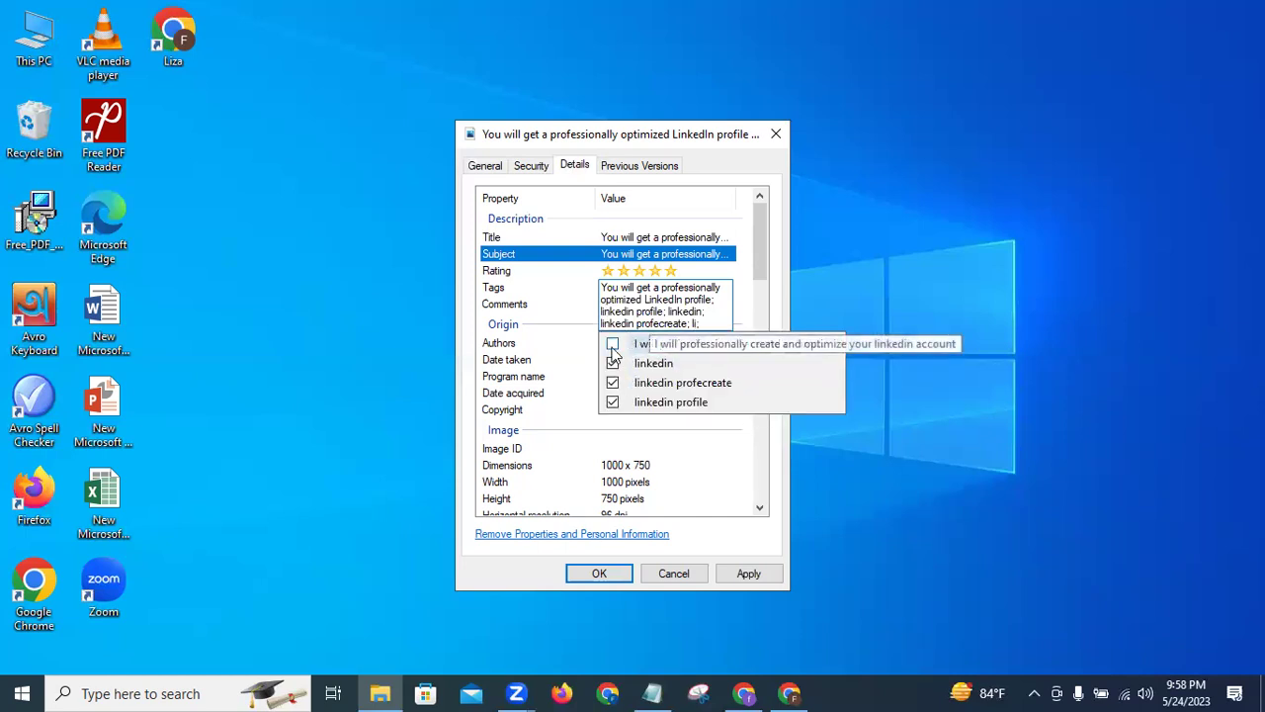
click(614, 346)
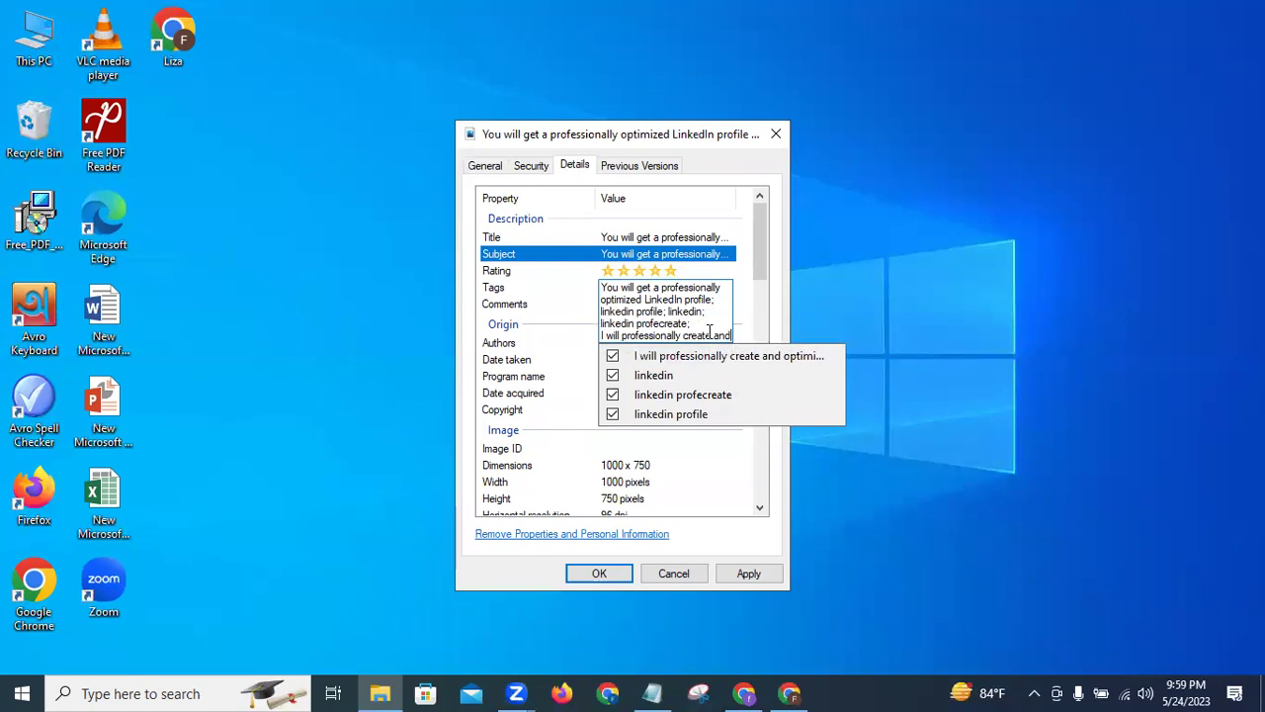
text(;)
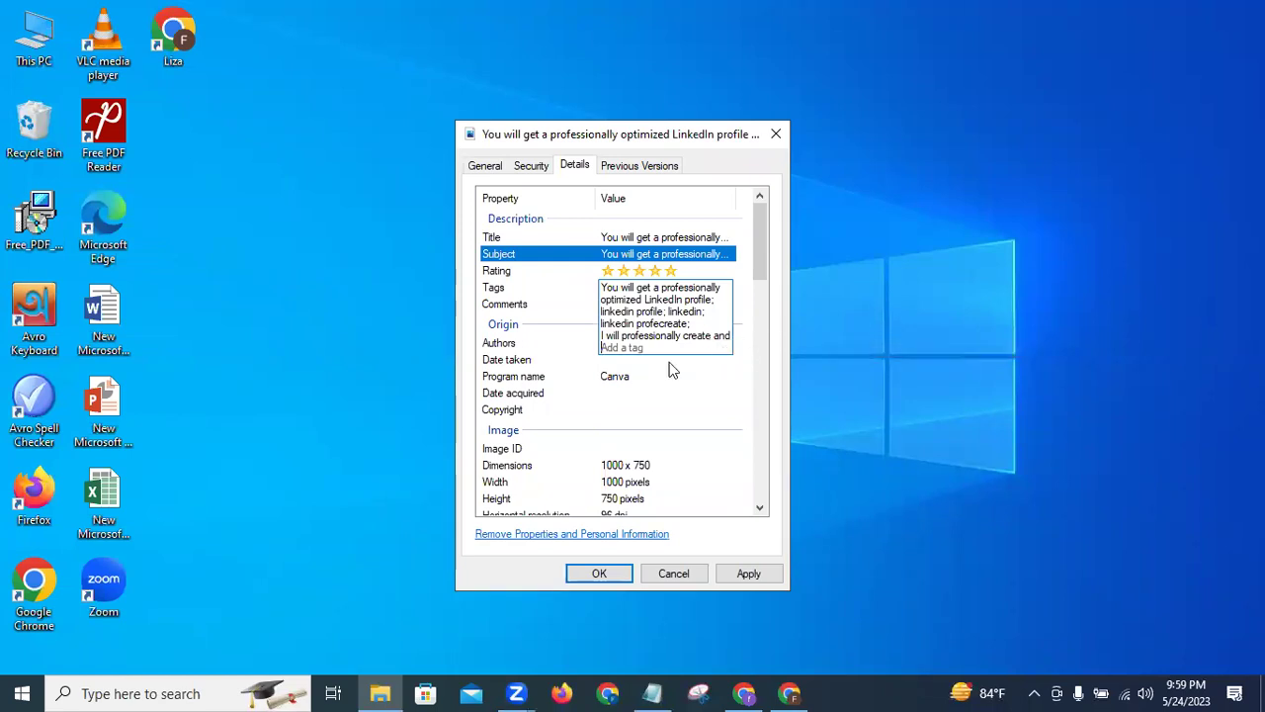
Step: Append the tag "linkedin account creation account optimization" to the image's Tags
text(l)
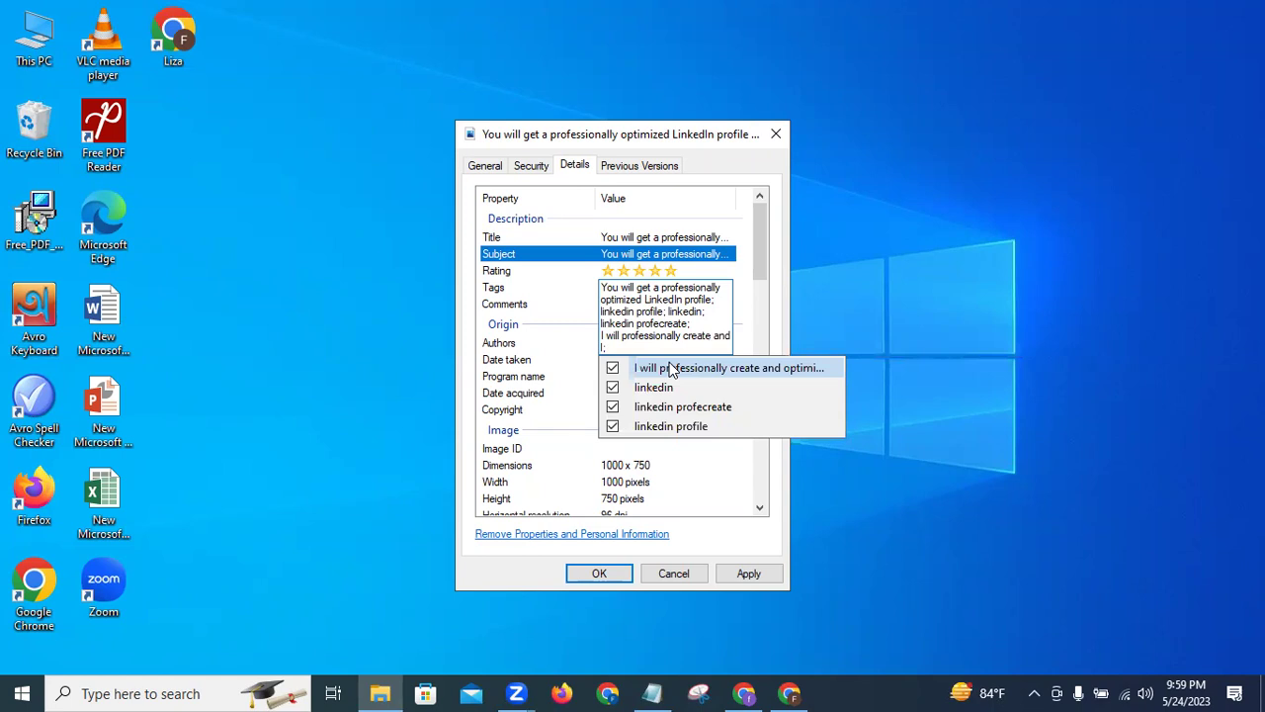
text(inked)
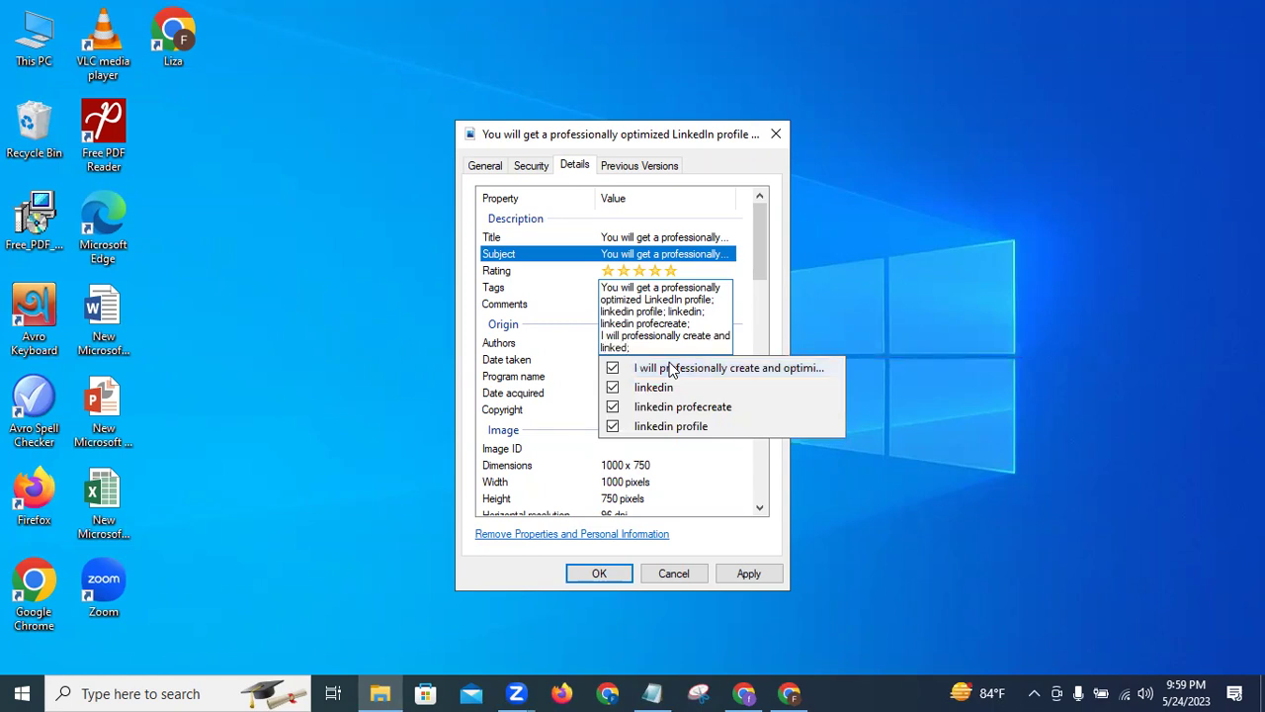
text(in a)
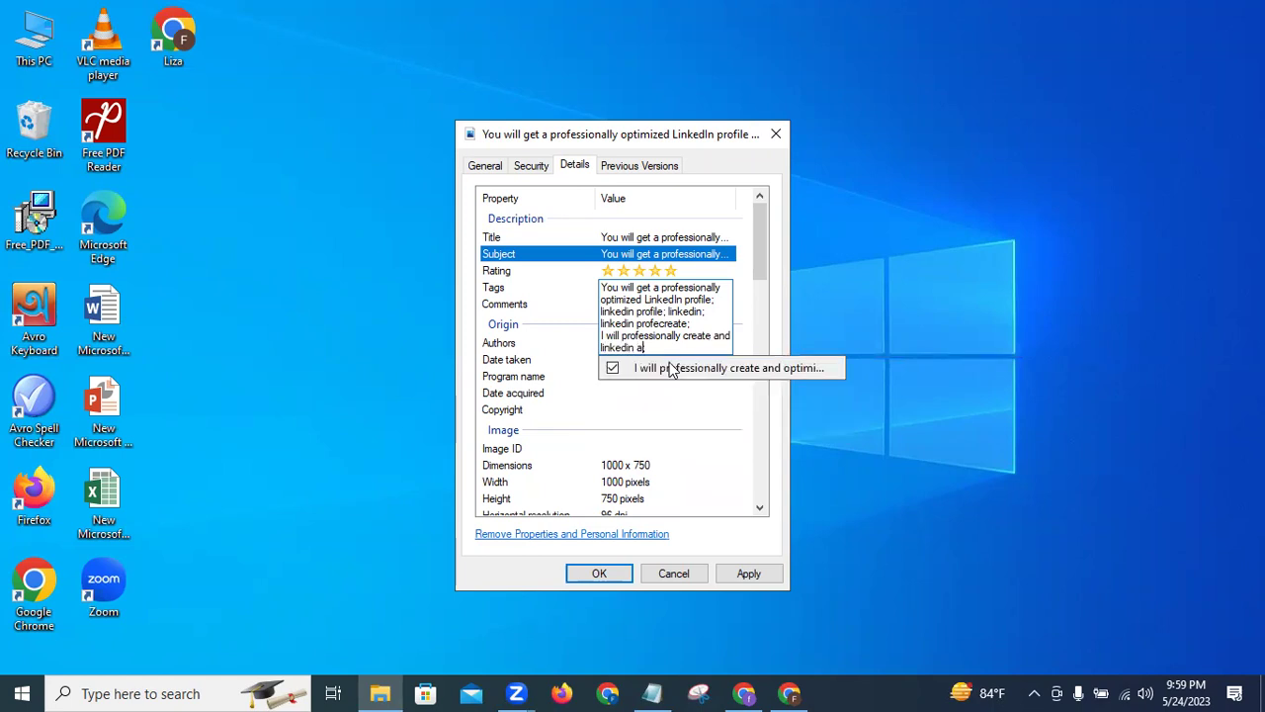
text(cc;)
text(ount)
text( c)
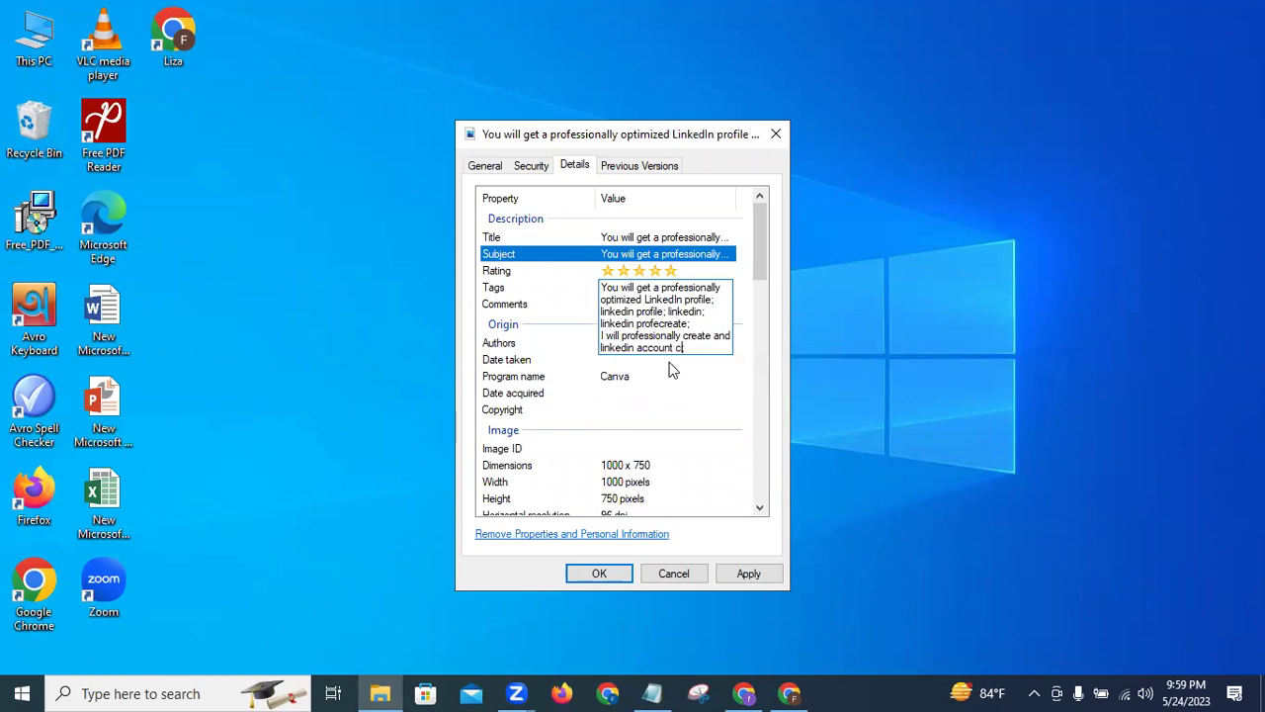
text(reat)
text(io)
text(n)
text( acco)
text(u)
text(opti)
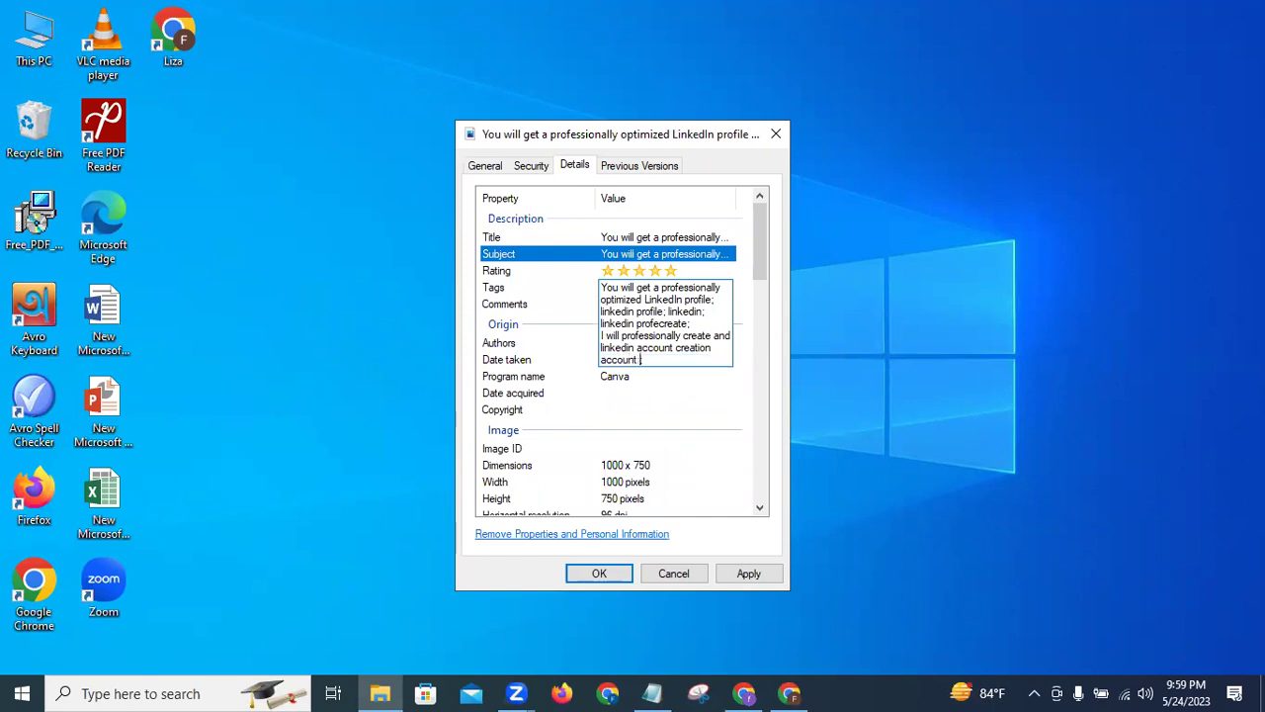
text(mizatio)
text(n;)
Step: Append the tags "headline" and "summery" to the image's Tags
text( head)
text(line;)
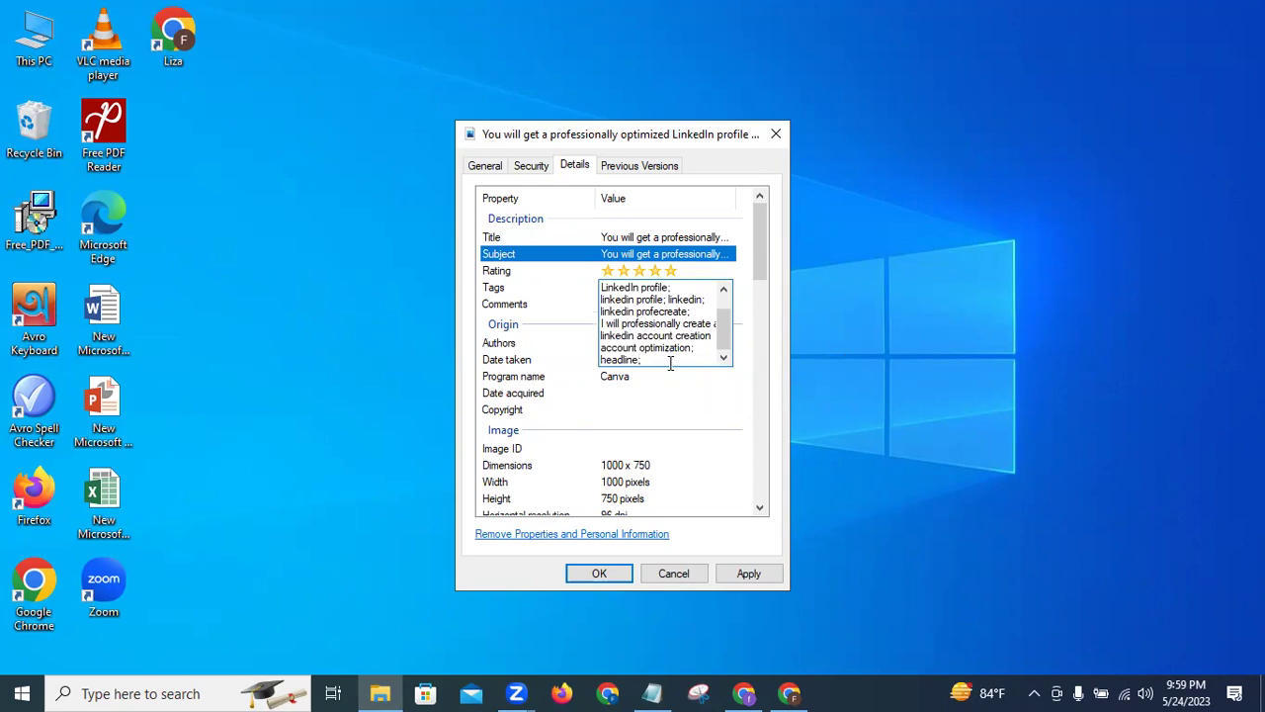
text( su;)
text(m)
text(ery)
text(m)
key(Right)
key(Right)
key(Right)
key(Right)
key(Right)
Step: Append the tags "linkedin lead generation" and "linkedin company page" to the image's Tags
text(lin)
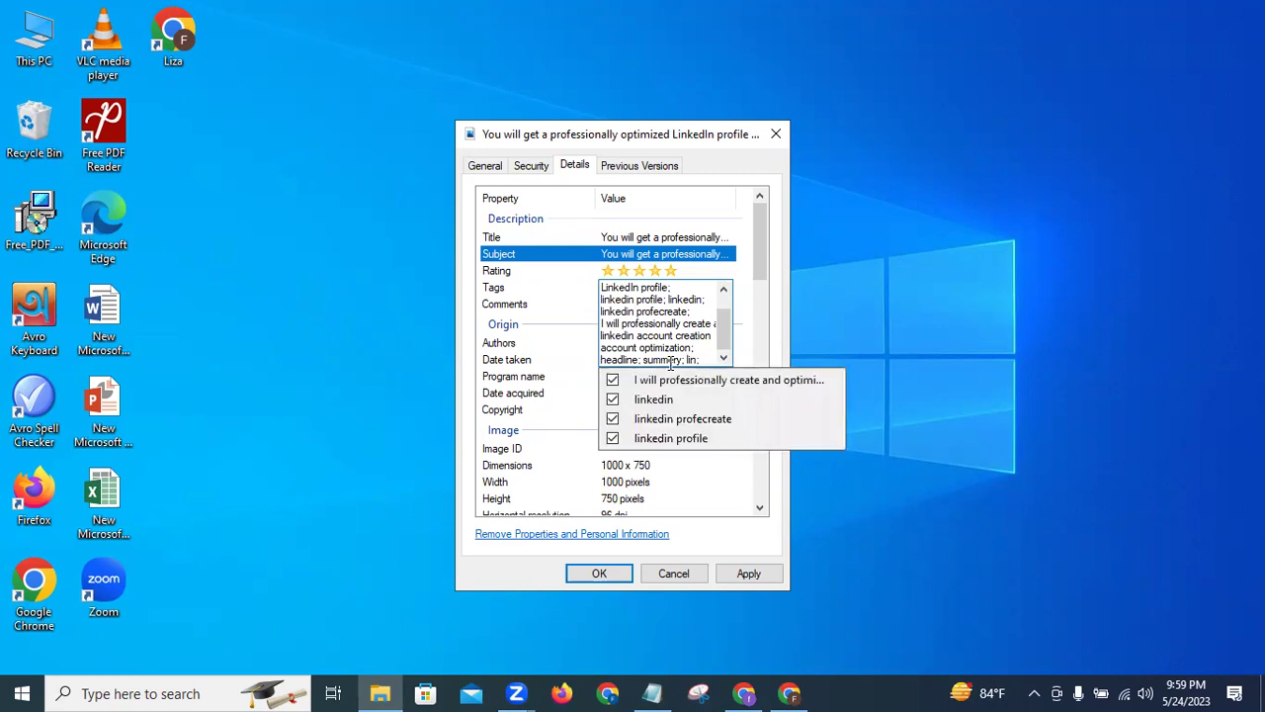
text(kedin)
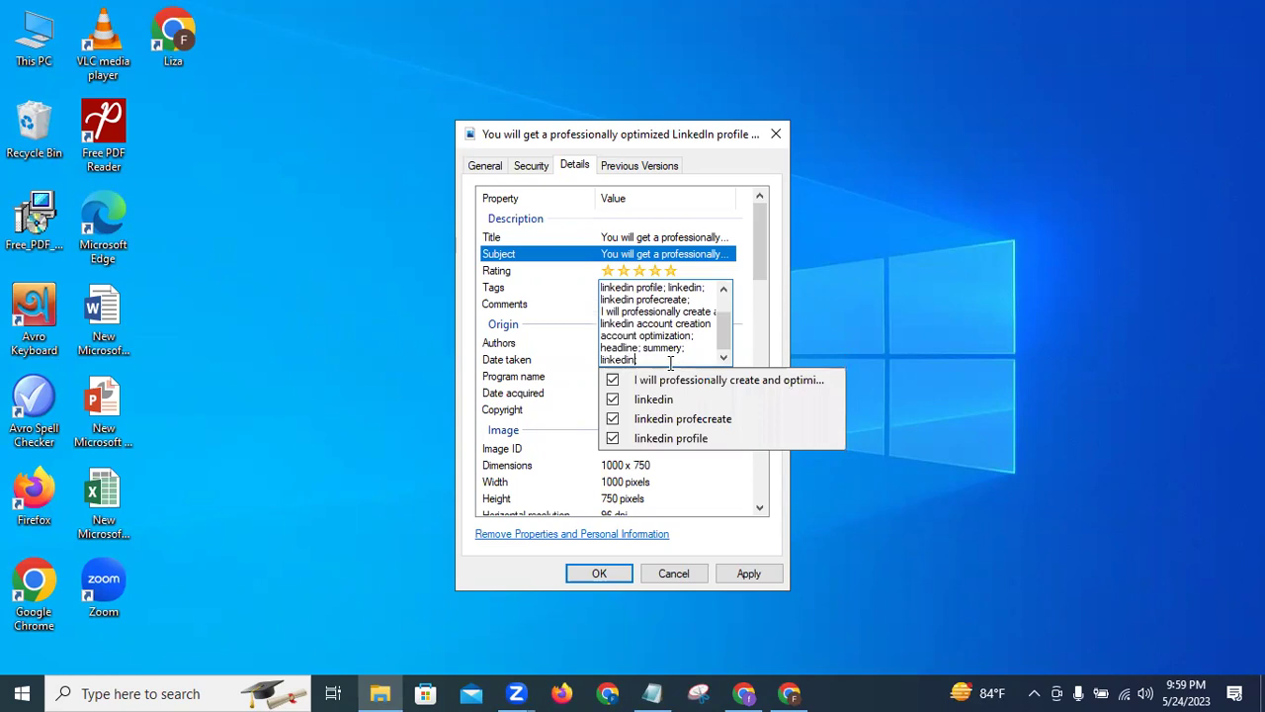
text( lead )
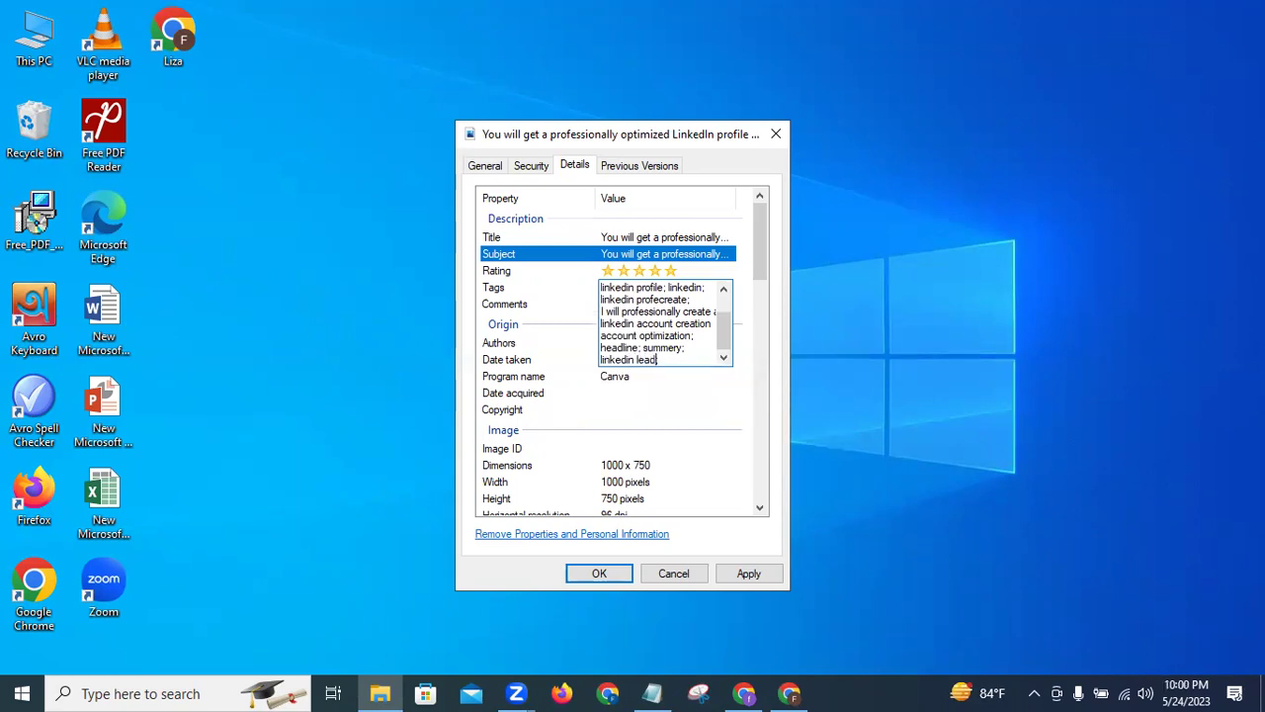
text(;generation; lin)
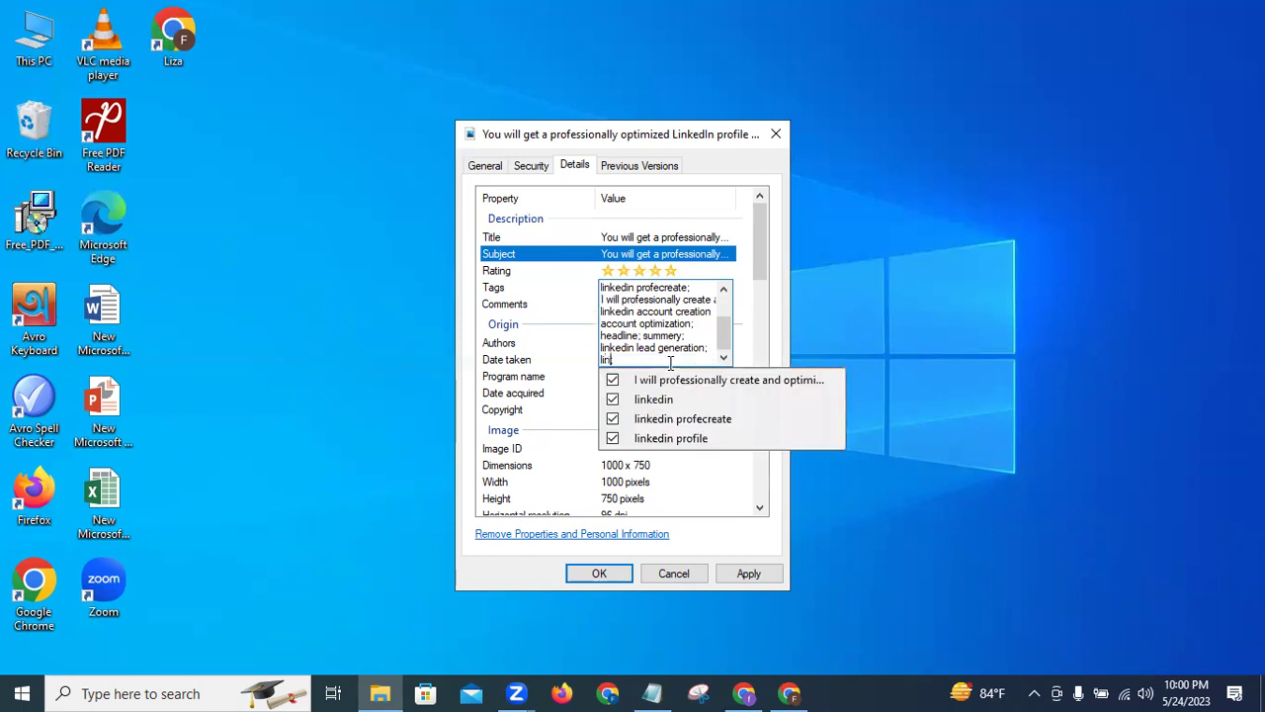
text(kedin compan)
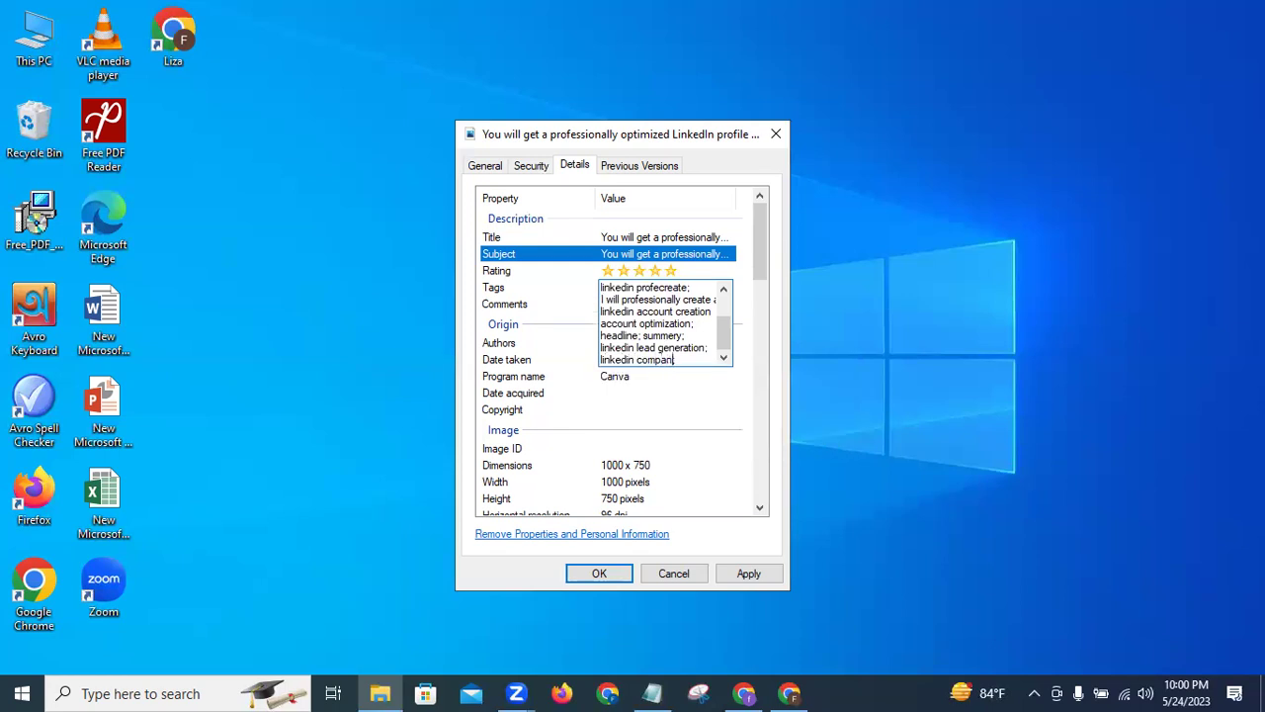
text(y page;)
Step: Copy the tag text from "linkedin profile" through "I will professionally create and optimize your linkedin account" into the image's Comments
double_click(697, 360)
drag(652, 346, 600, 280)
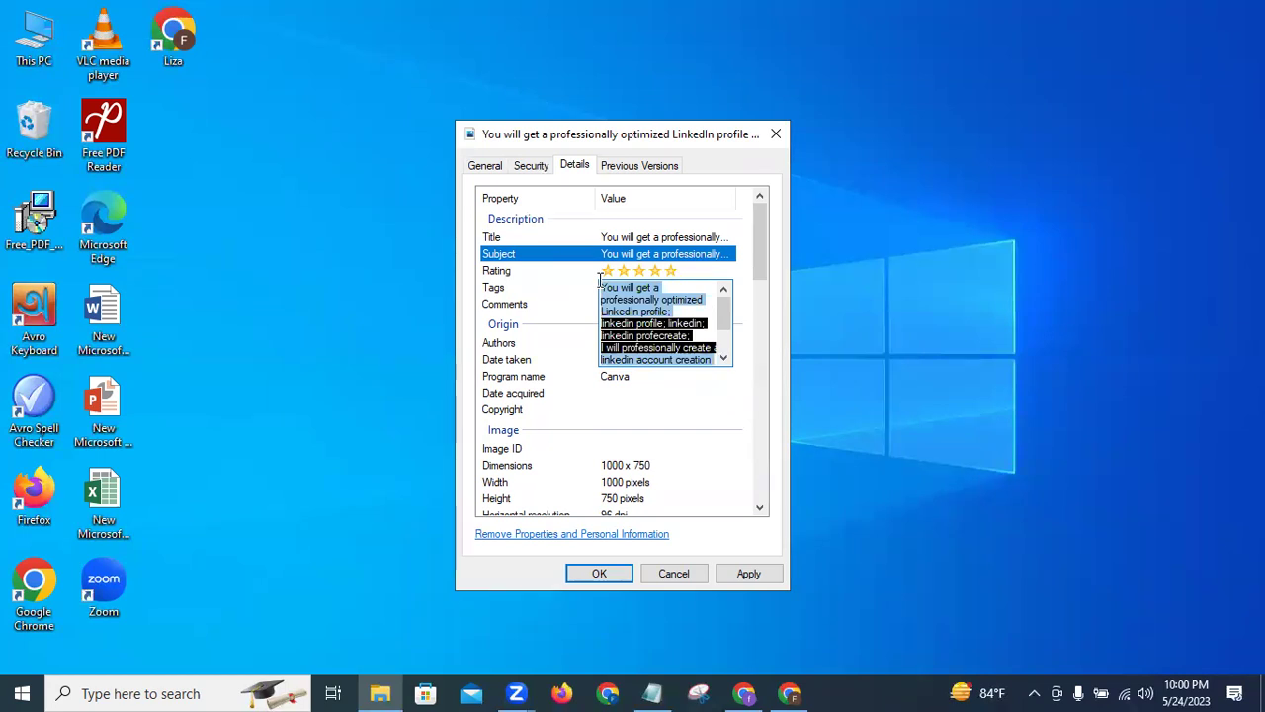
click(749, 352)
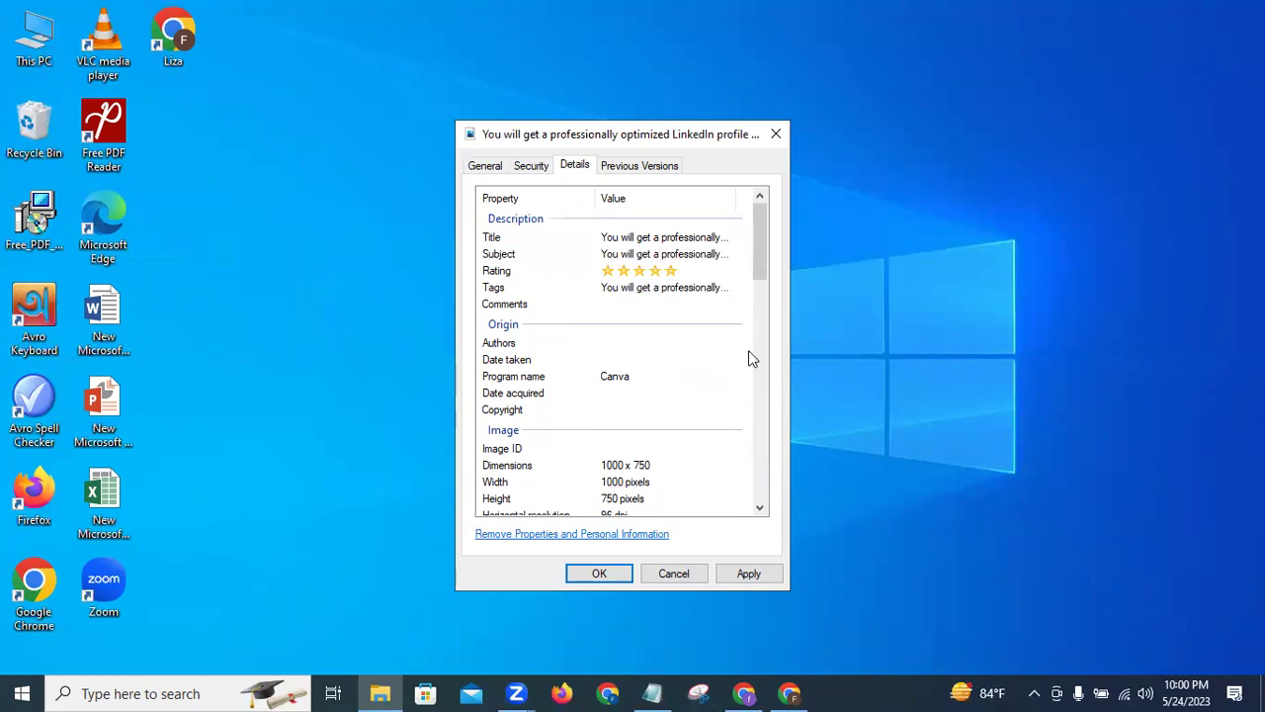
click(659, 304)
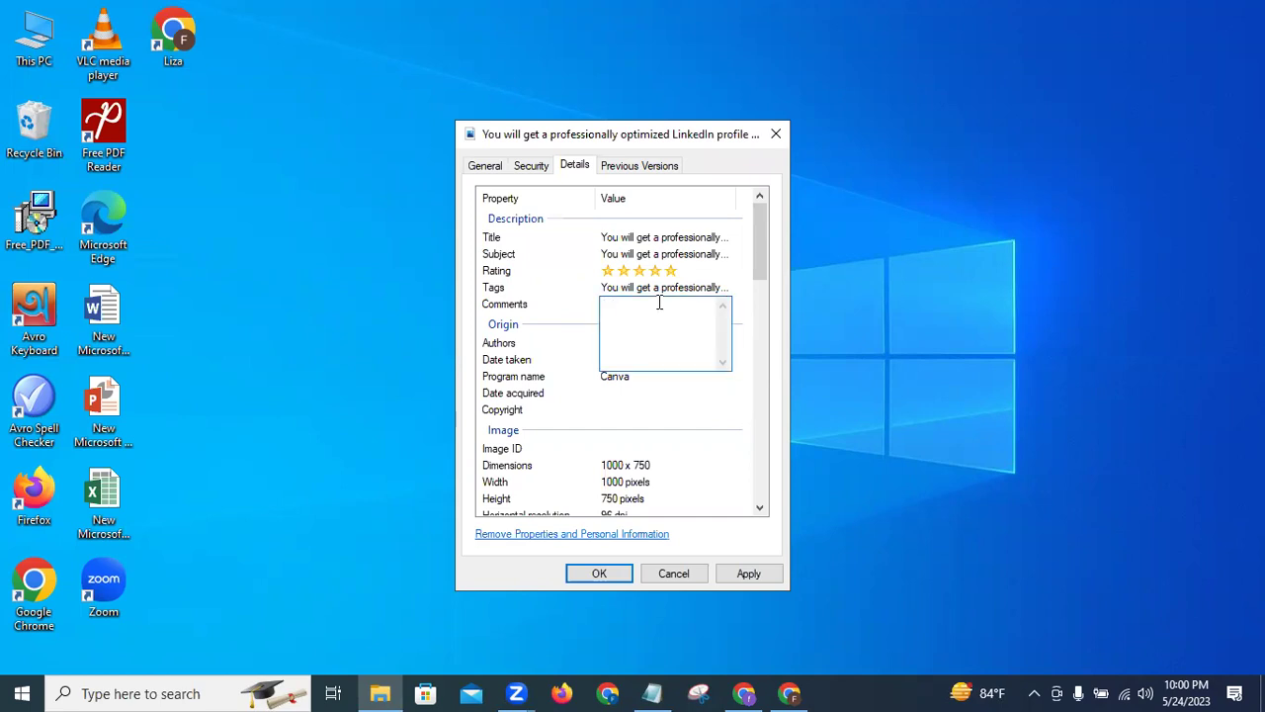
text(linkedin profile; linkedin; linkedin profecreate; I will professionally create and optimize your linkedin account;)
key(Return)
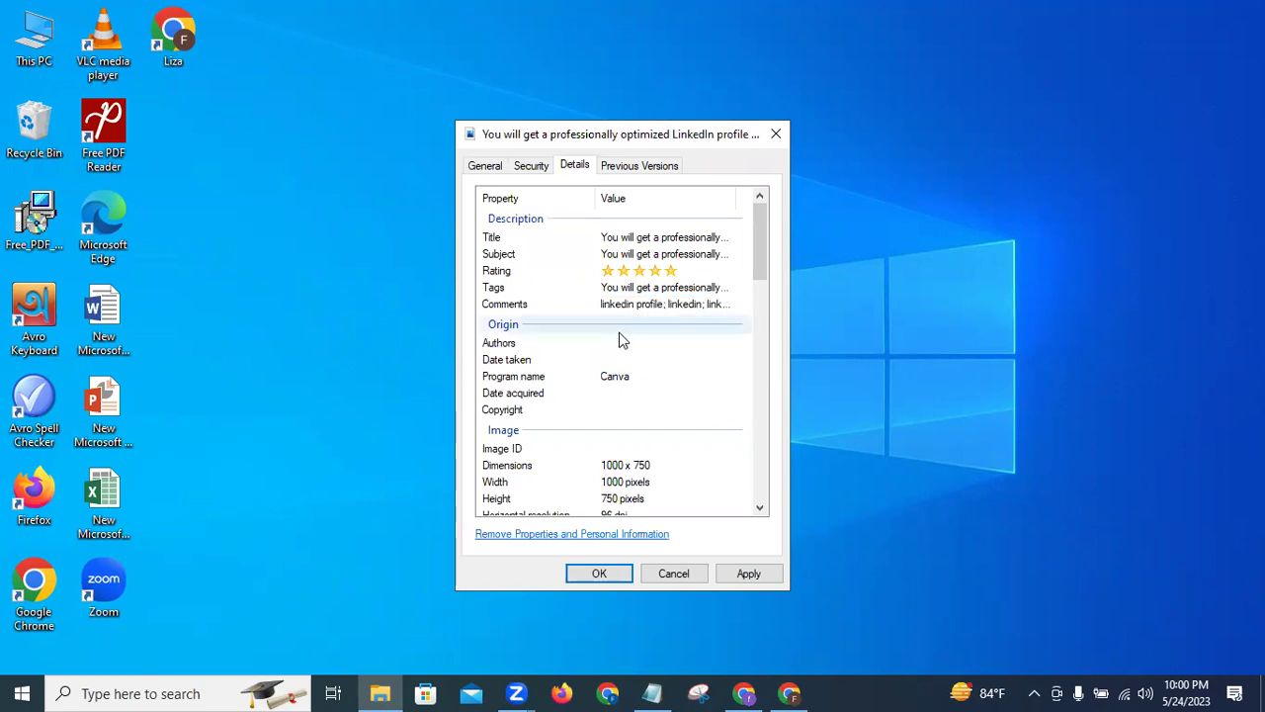
Step: Set the image's Authors to the freelancer's full name as shown in the Upwork account menu in Chrome
click(608, 340)
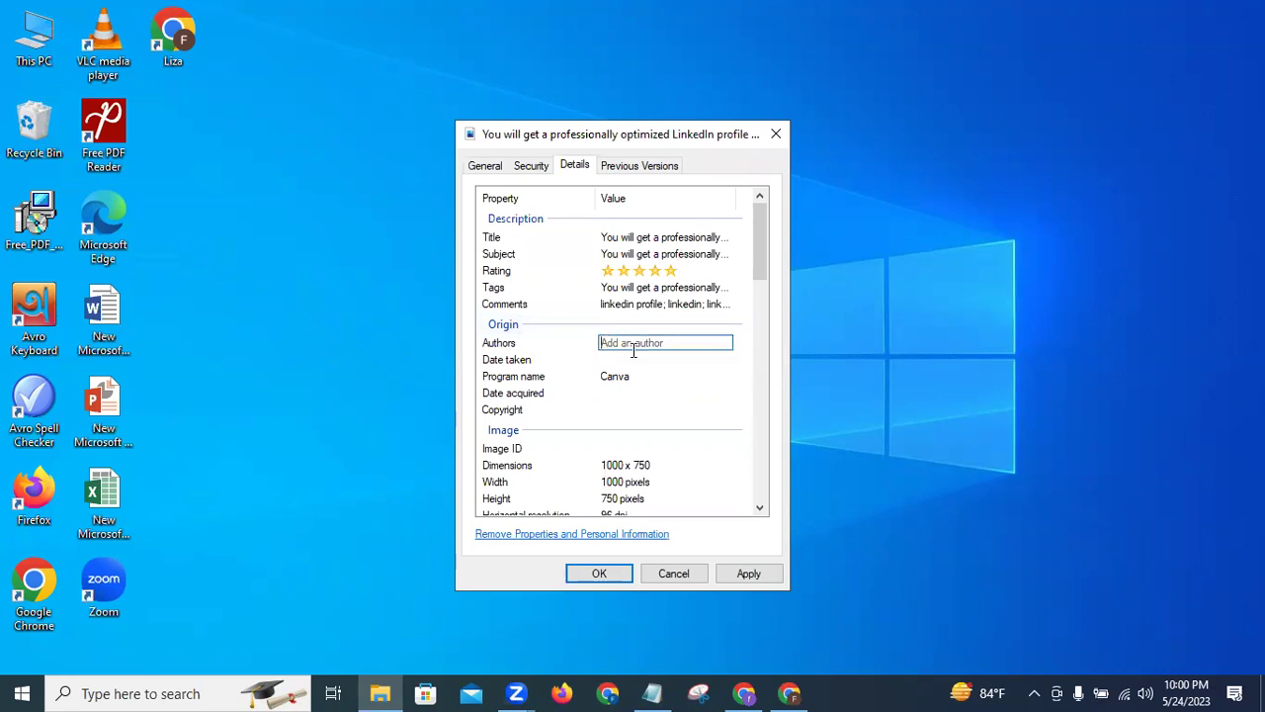
click(788, 692)
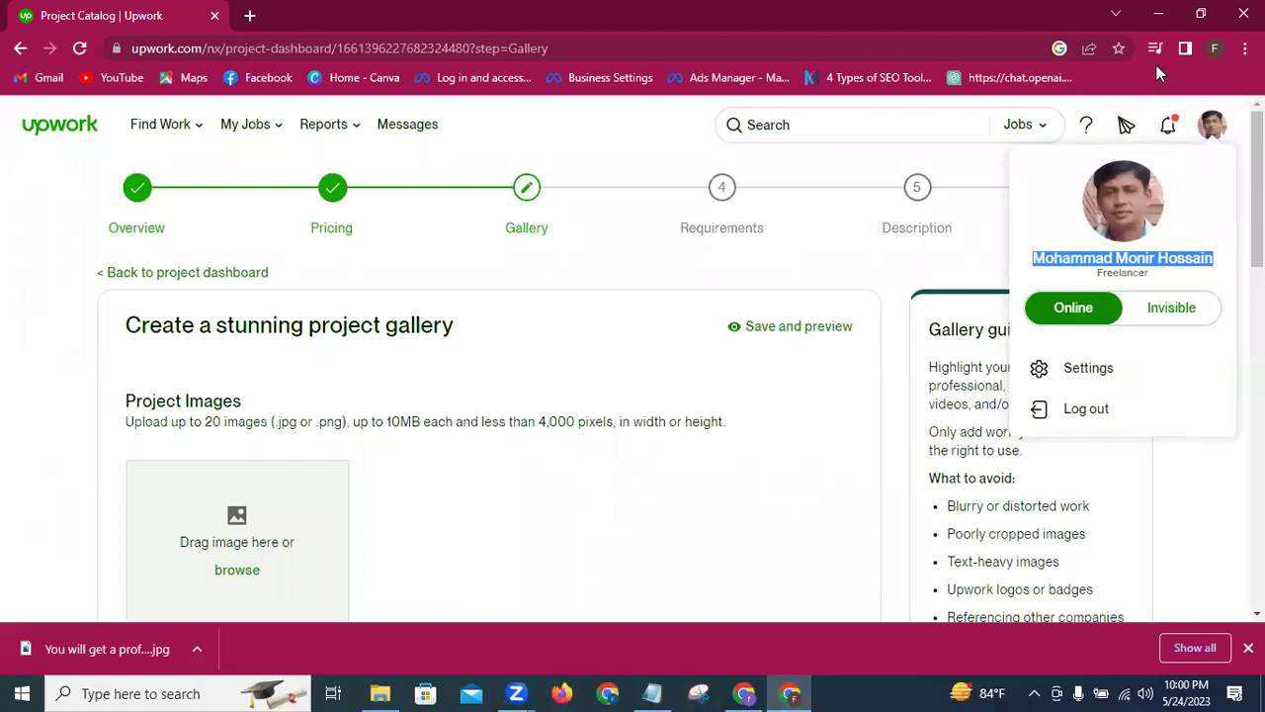
click(1159, 15)
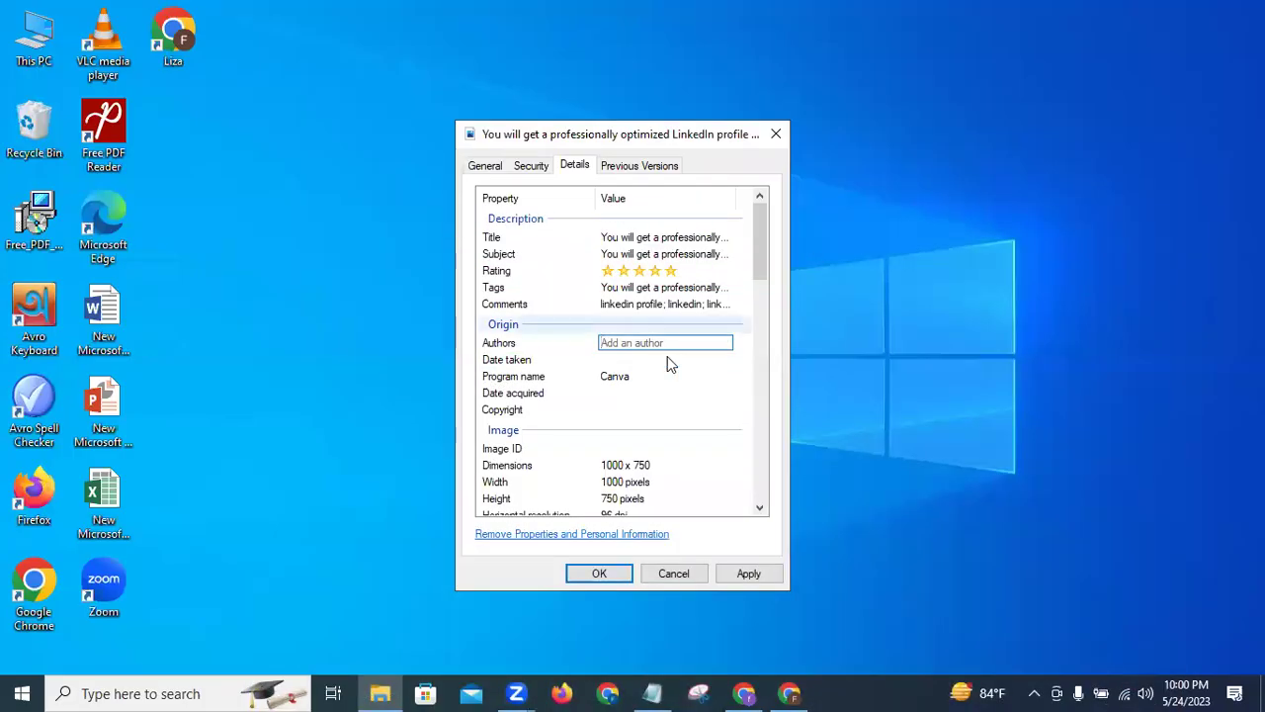
text(Mohammad Monir Hossain;)
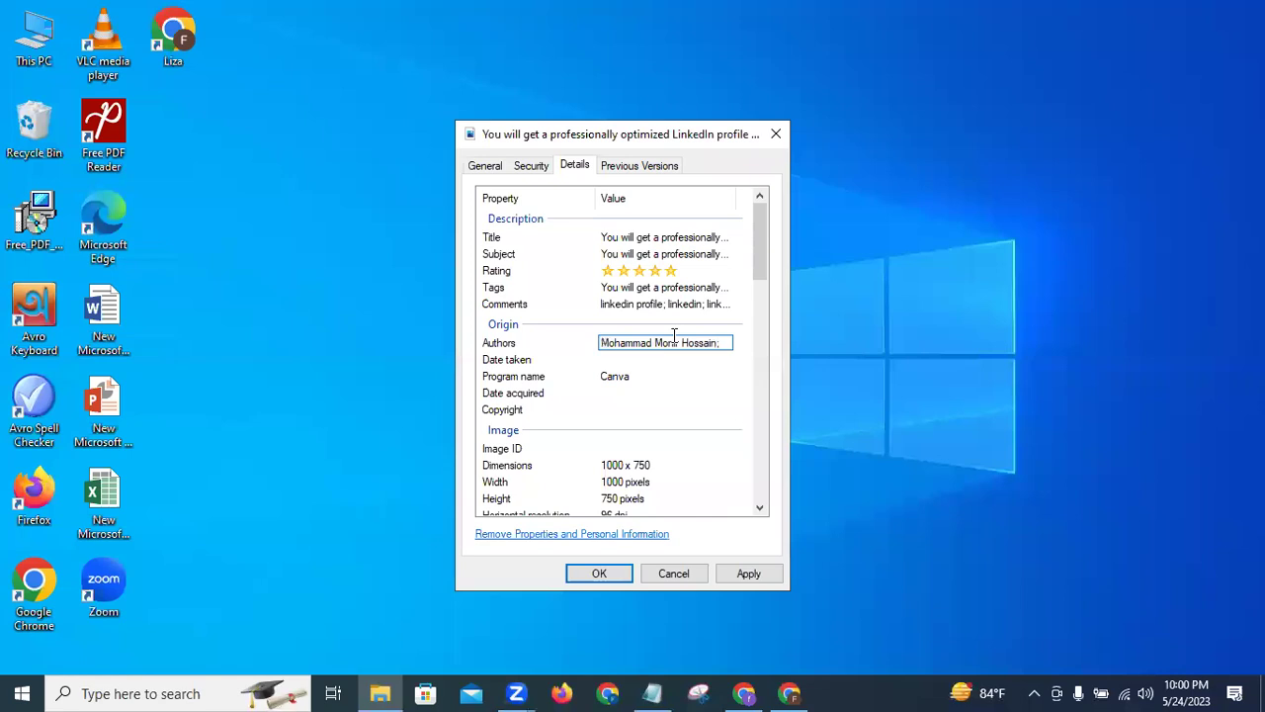
click(626, 362)
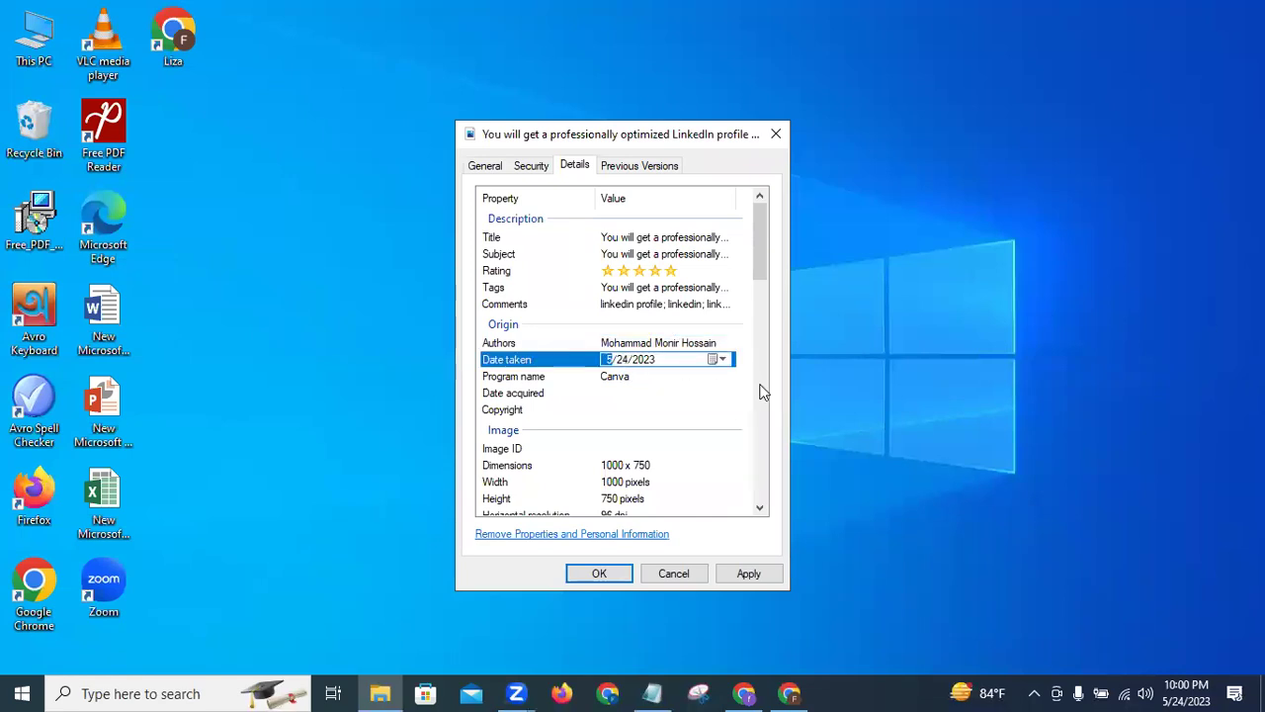
Step: Set the image's Copyright to the freelancer's full name, matching the Authors value
scroll(769, 392, down, 1)
click(611, 348)
click(613, 362)
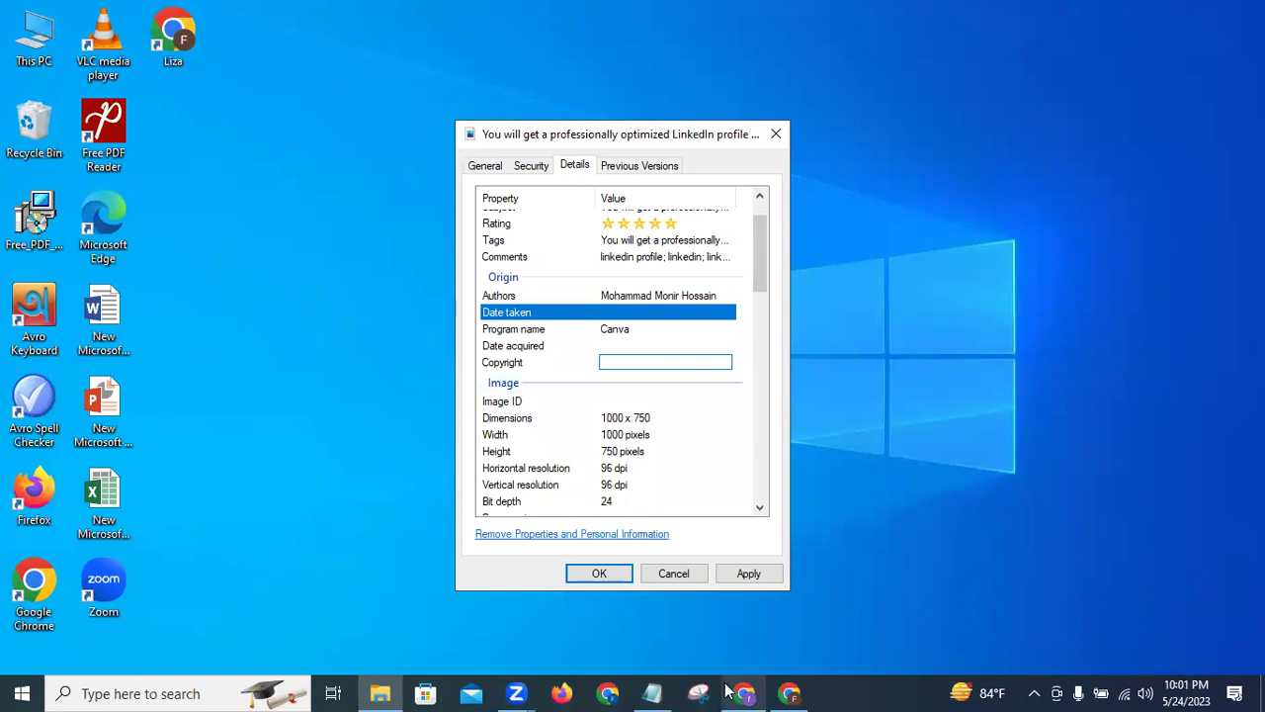
mouse_move(738, 690)
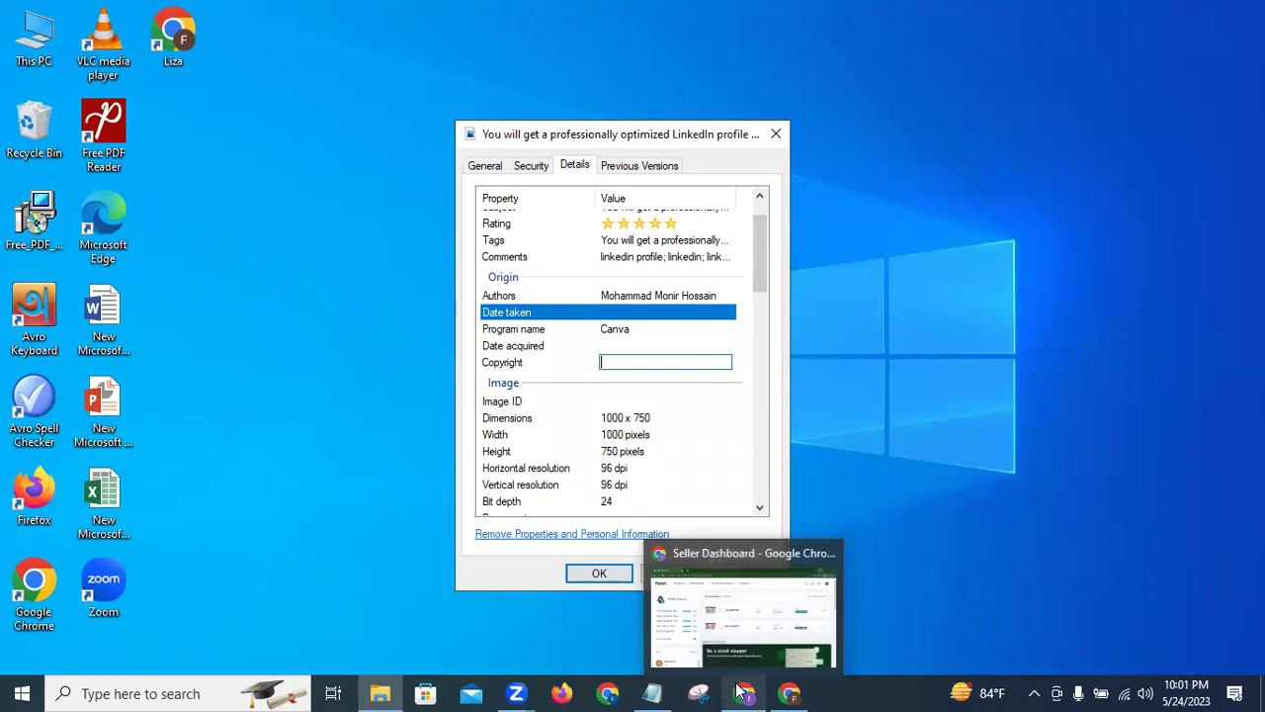
click(791, 692)
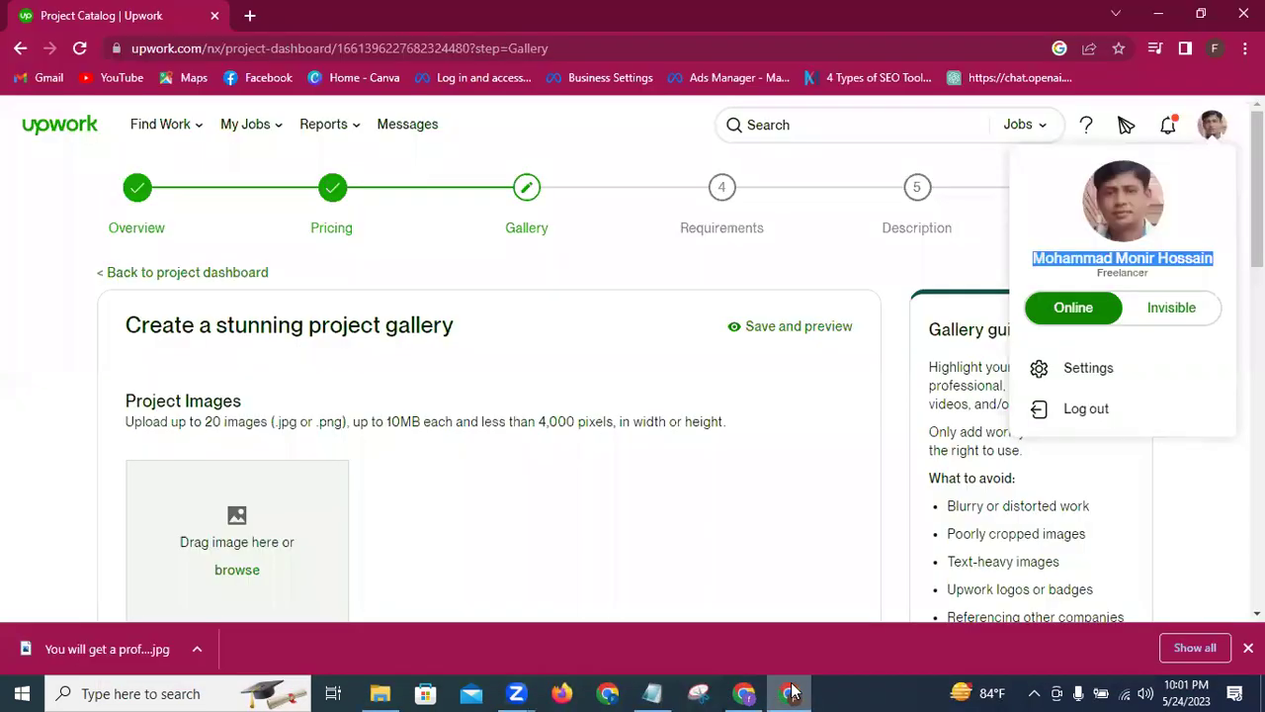
click(928, 277)
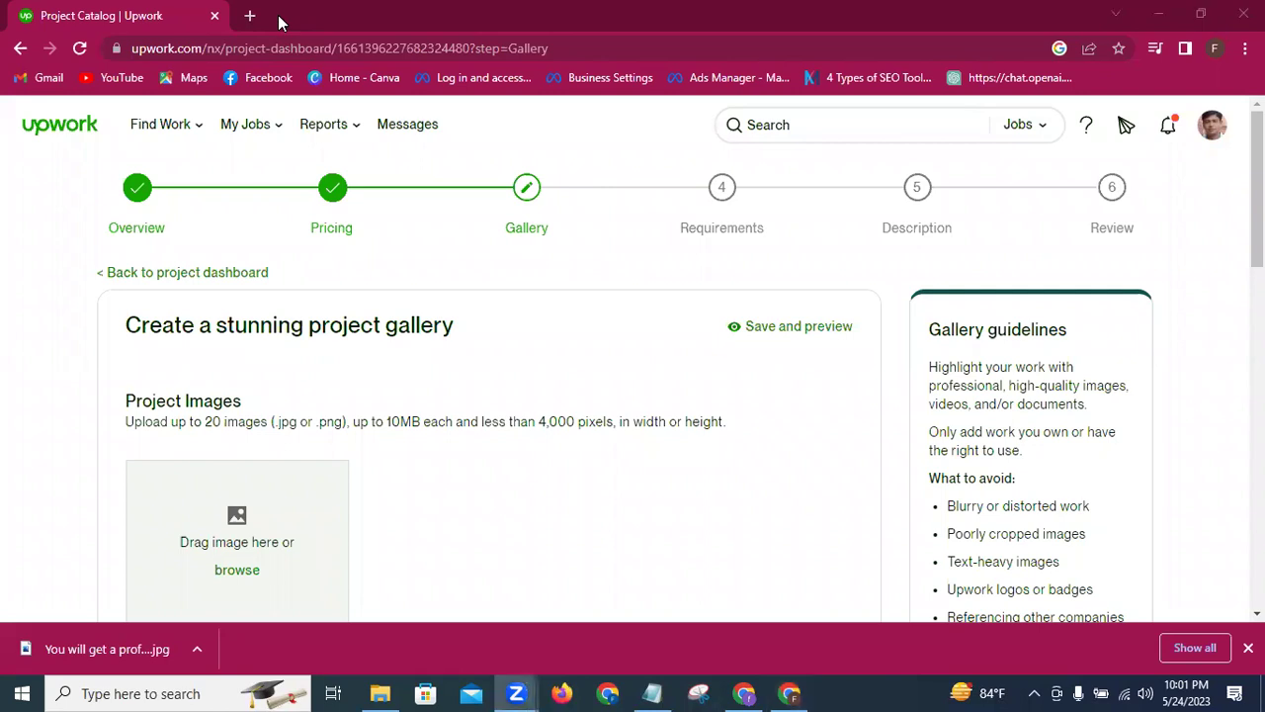
click(788, 692)
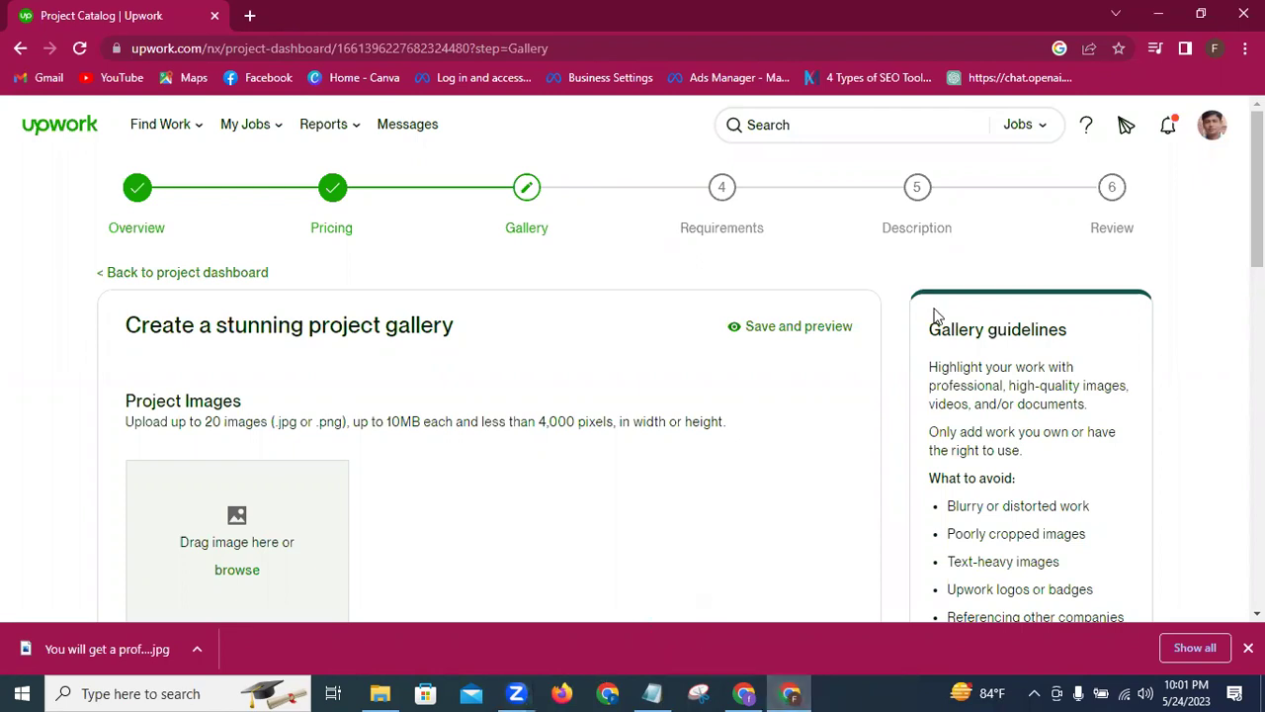
click(1157, 13)
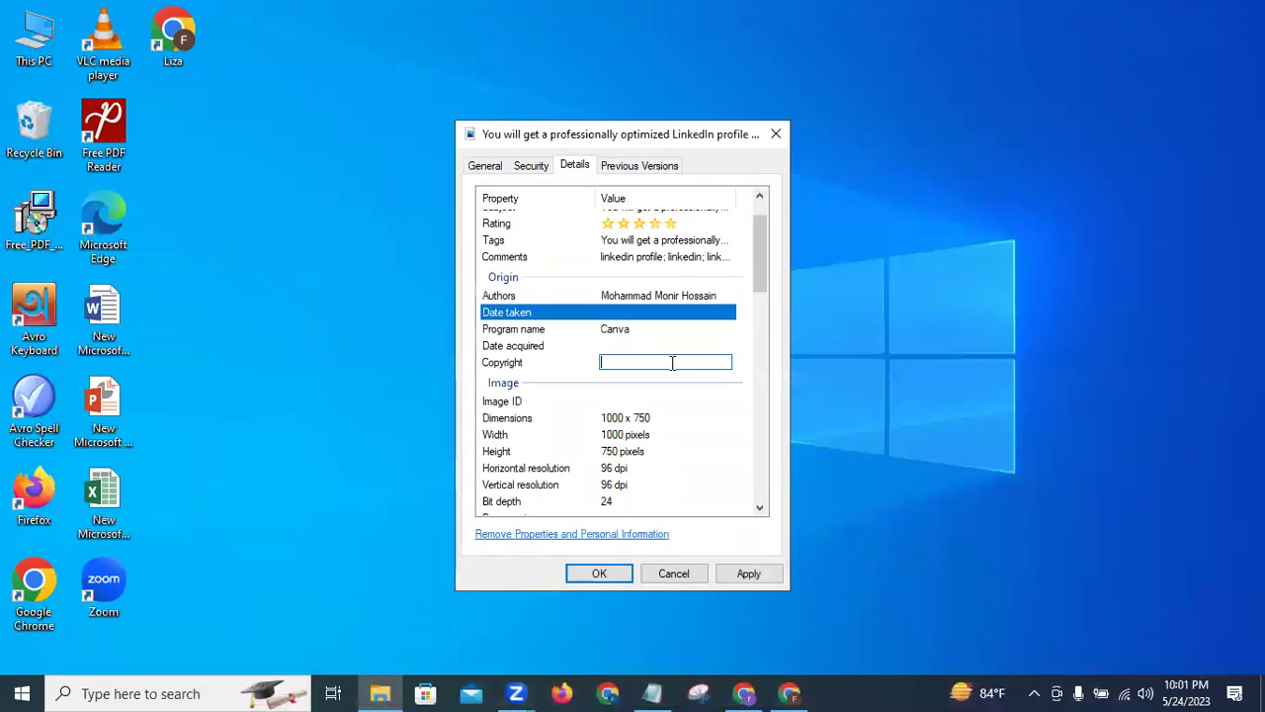
text(Mohammad Monir Hossain)
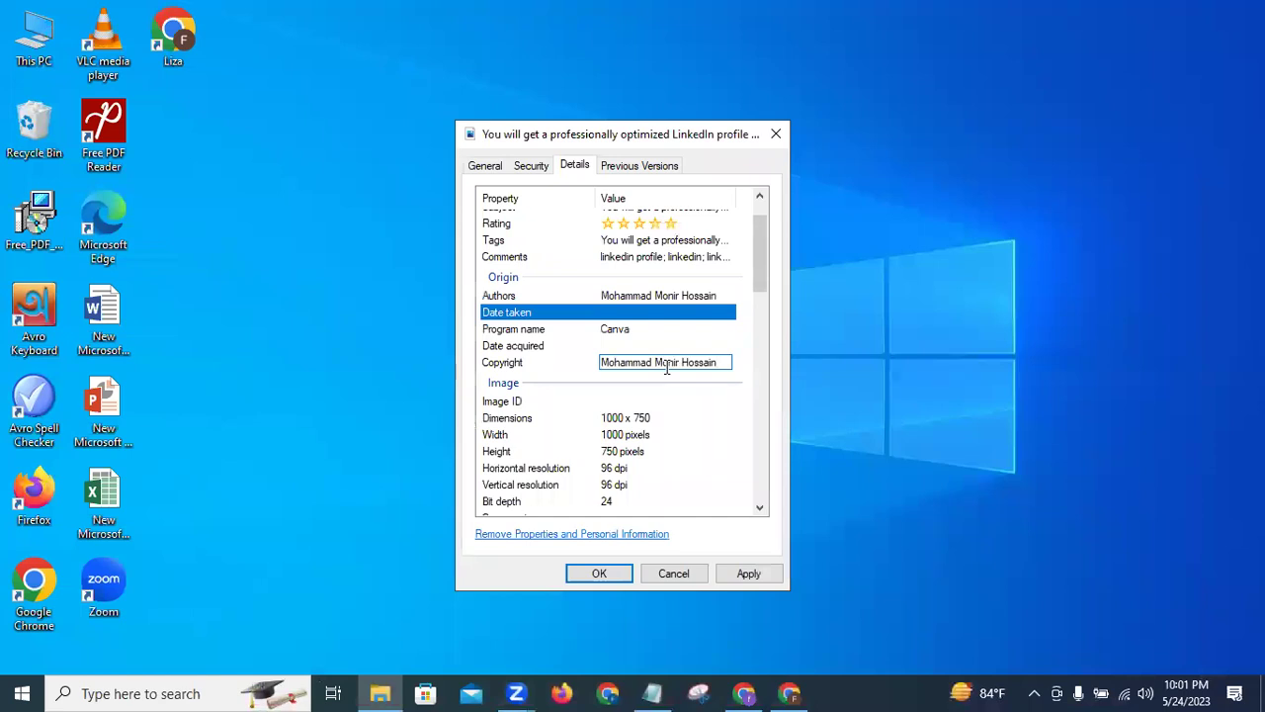
Step: Apply the edited details to the image file and close its properties
scroll(756, 364, down, 4)
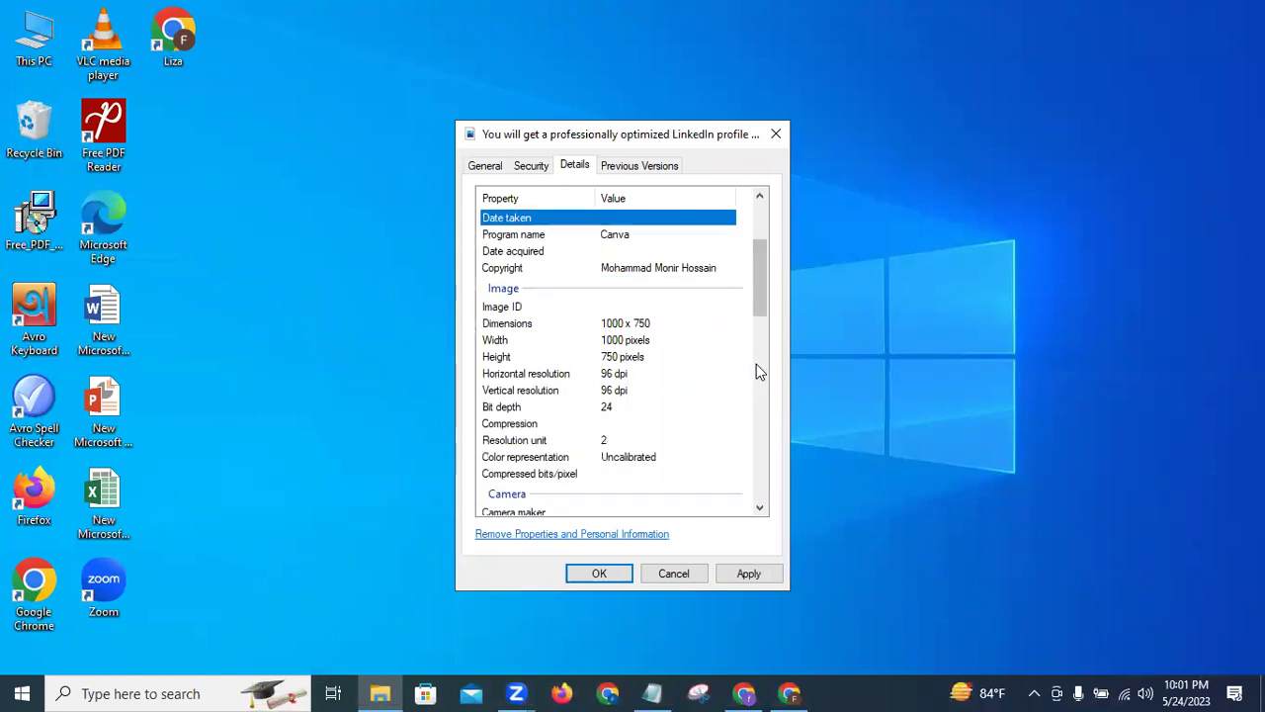
scroll(753, 366, down, 1)
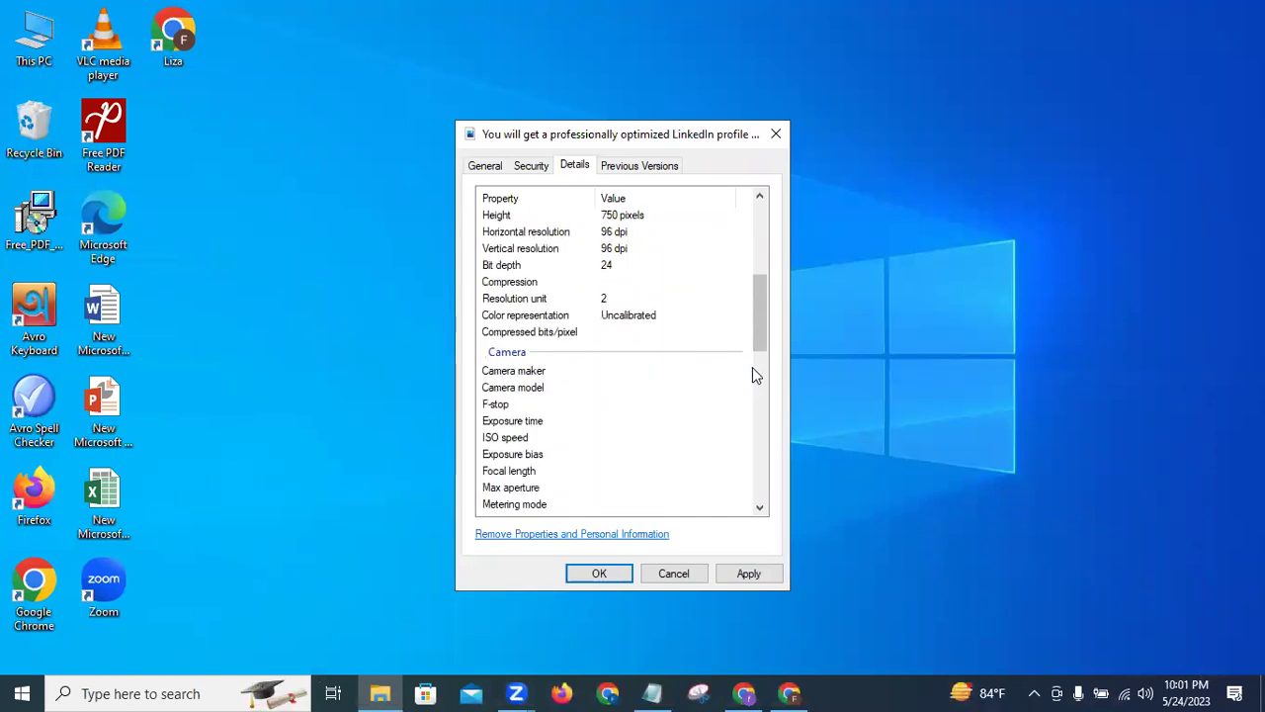
click(751, 574)
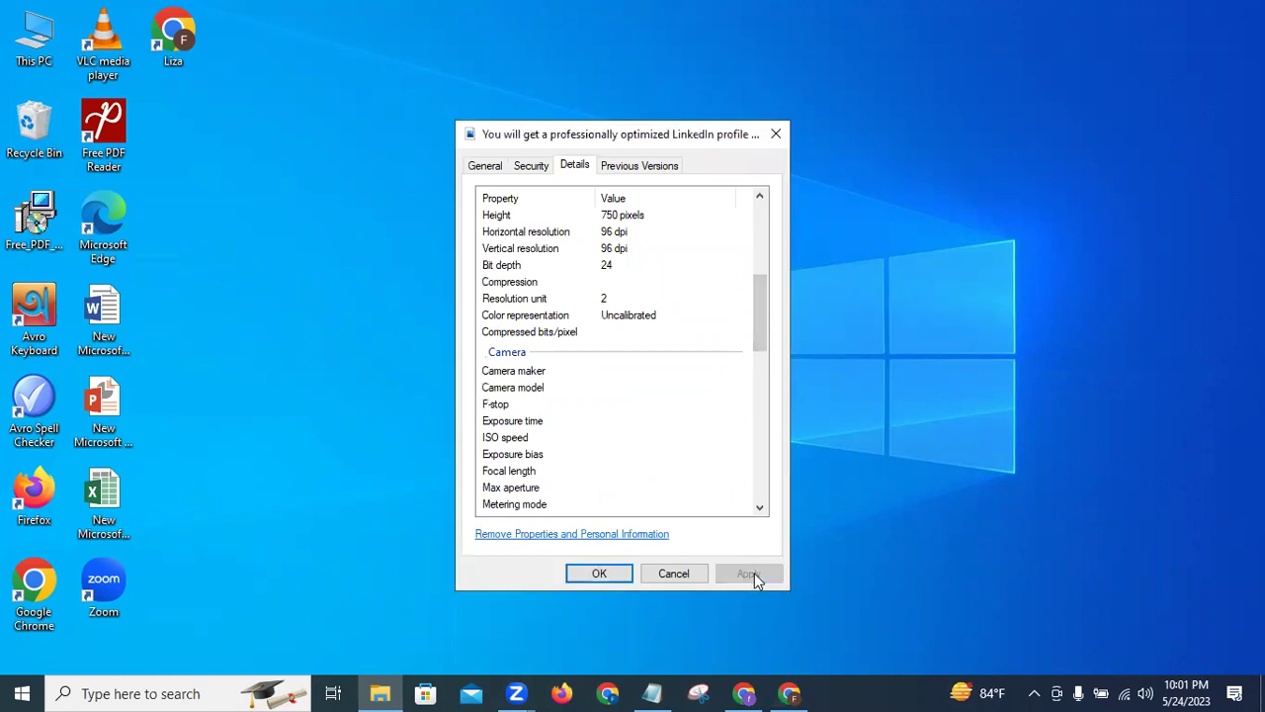
click(611, 574)
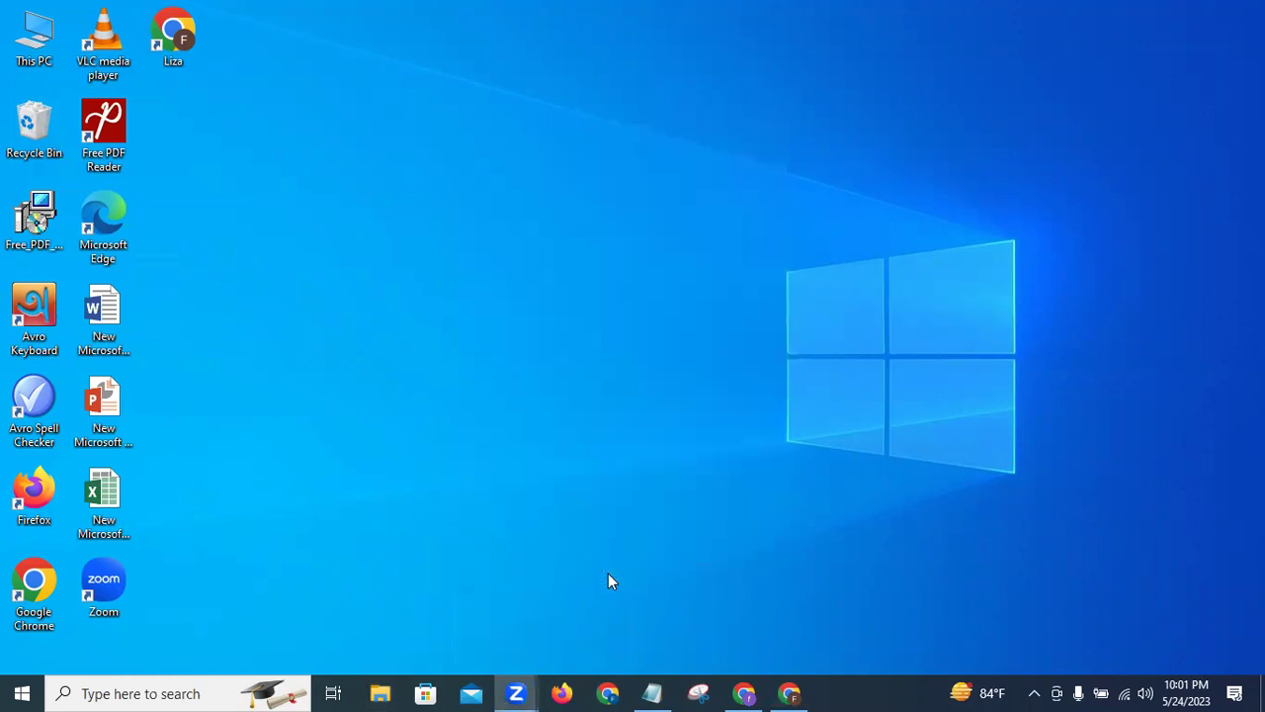
Step: Switch to Chrome and upload the image "You will get a professionally optimized LinkedIn profile" from Downloads to the Upwork project images
click(789, 693)
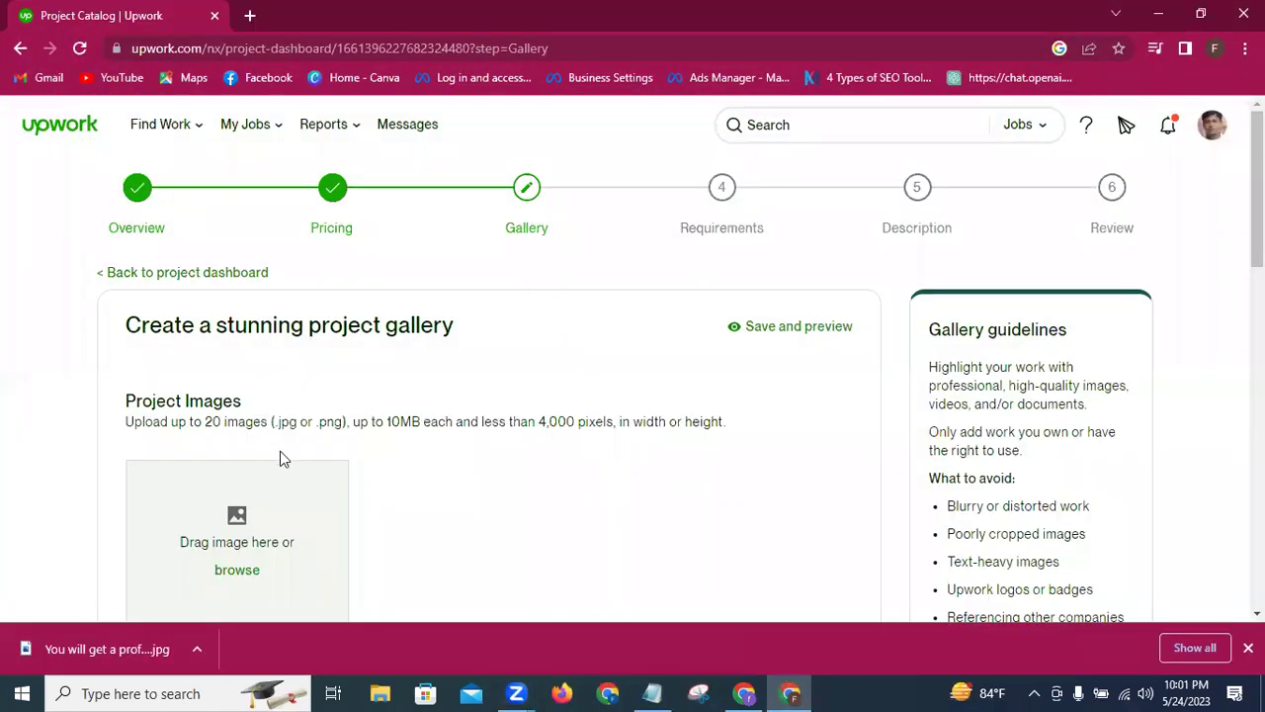
scroll(571, 444, down, 1)
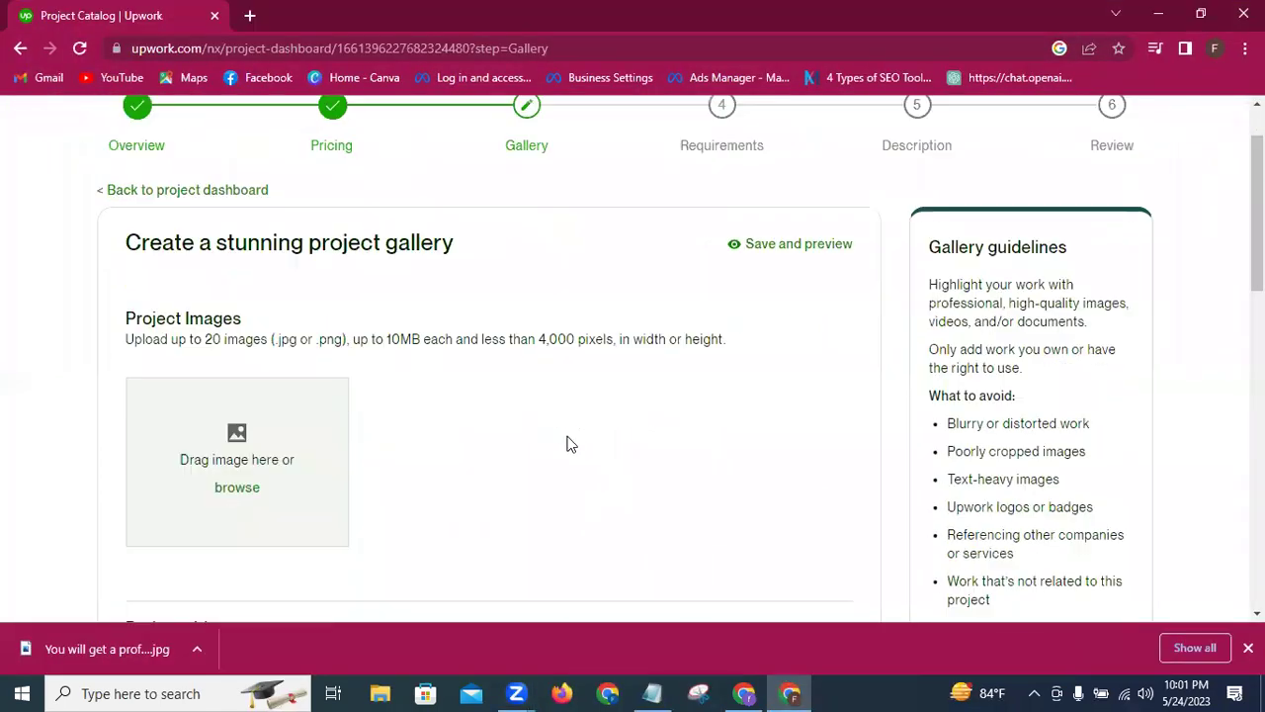
scroll(570, 444, down, 3)
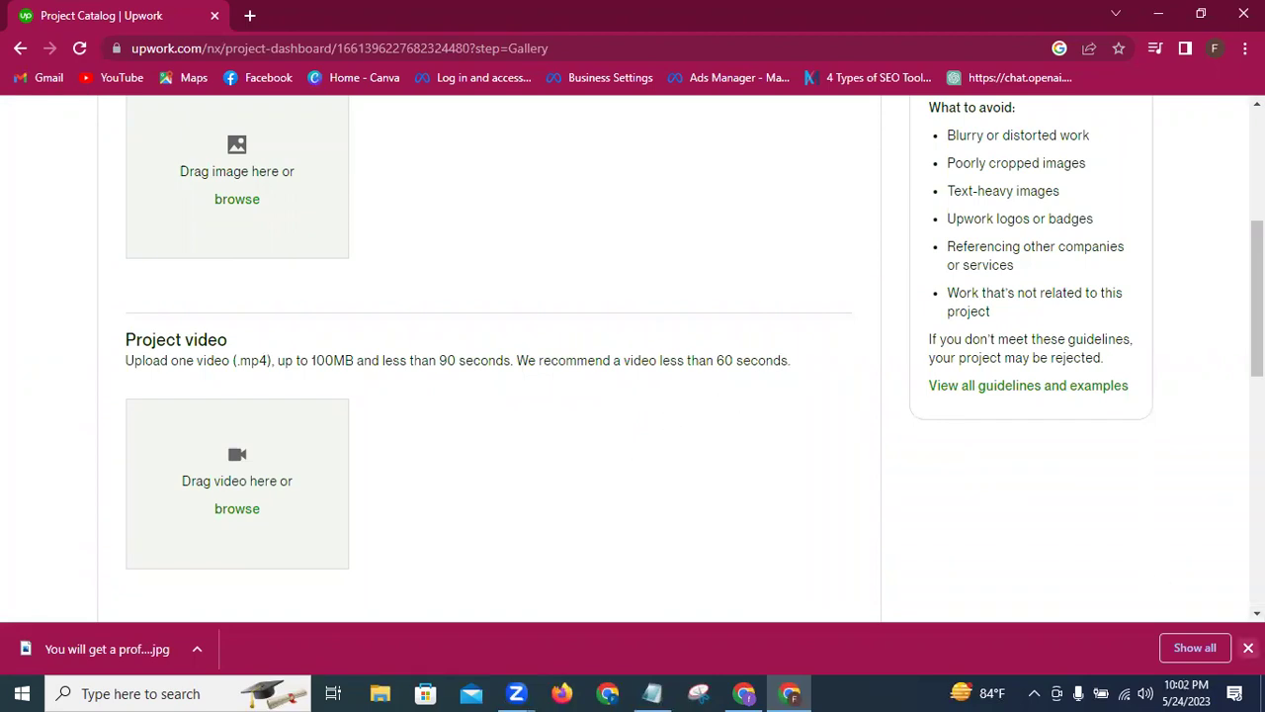
click(1248, 647)
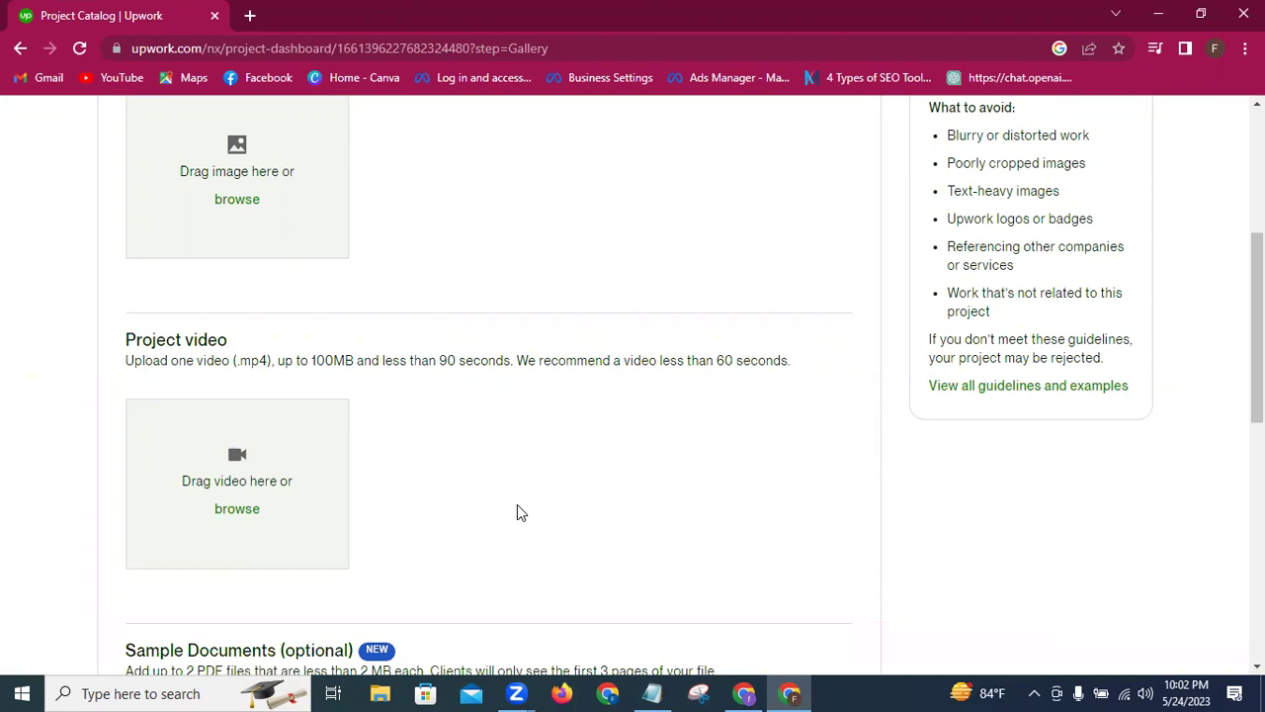
scroll(517, 511, up, 3)
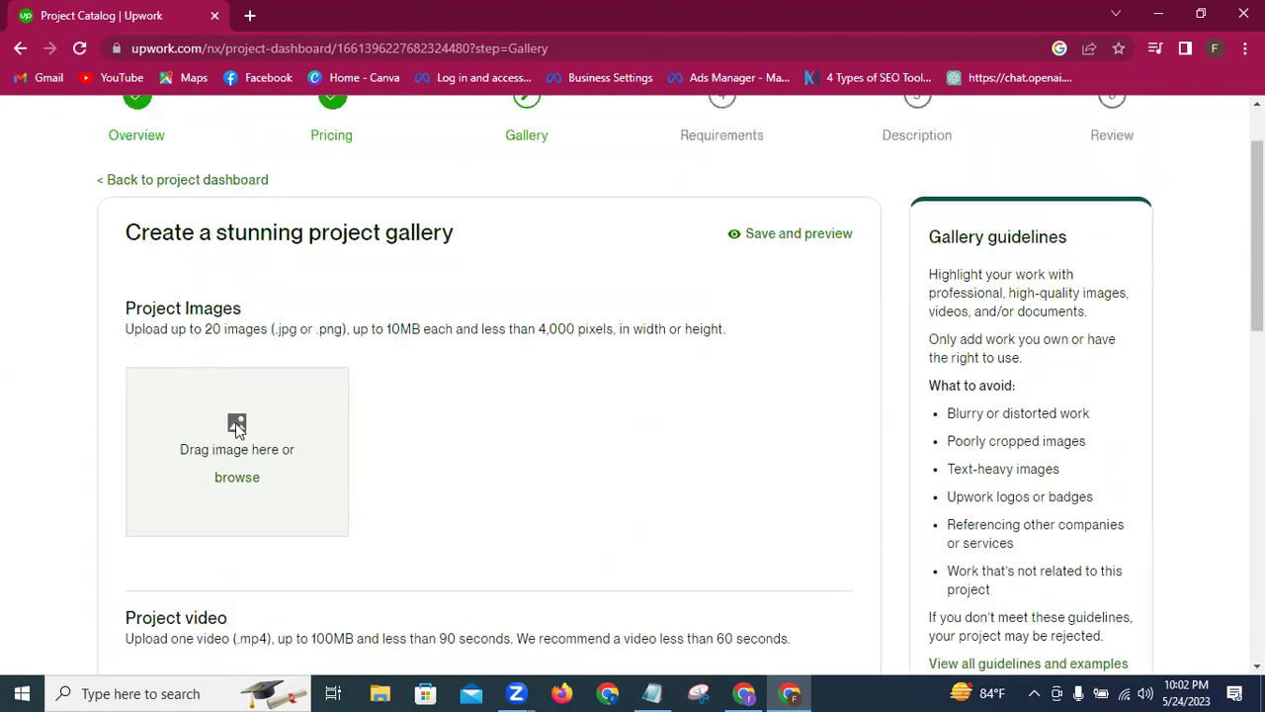
click(245, 479)
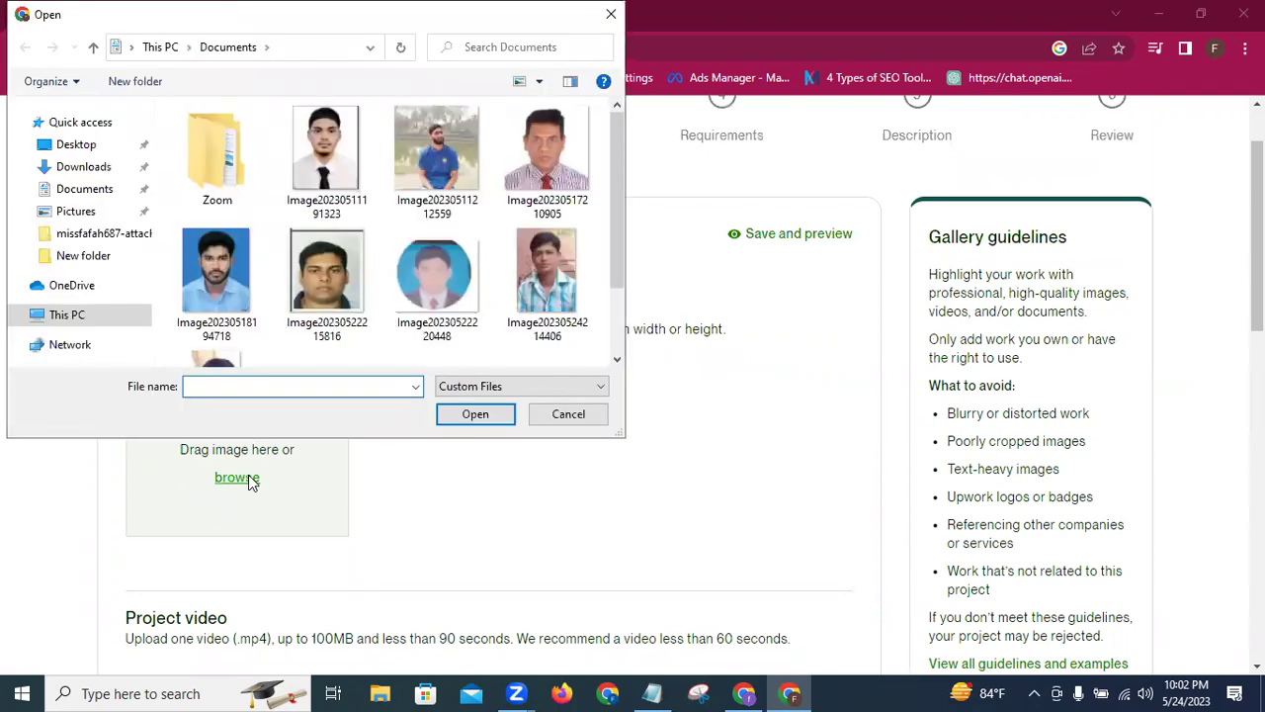
click(92, 168)
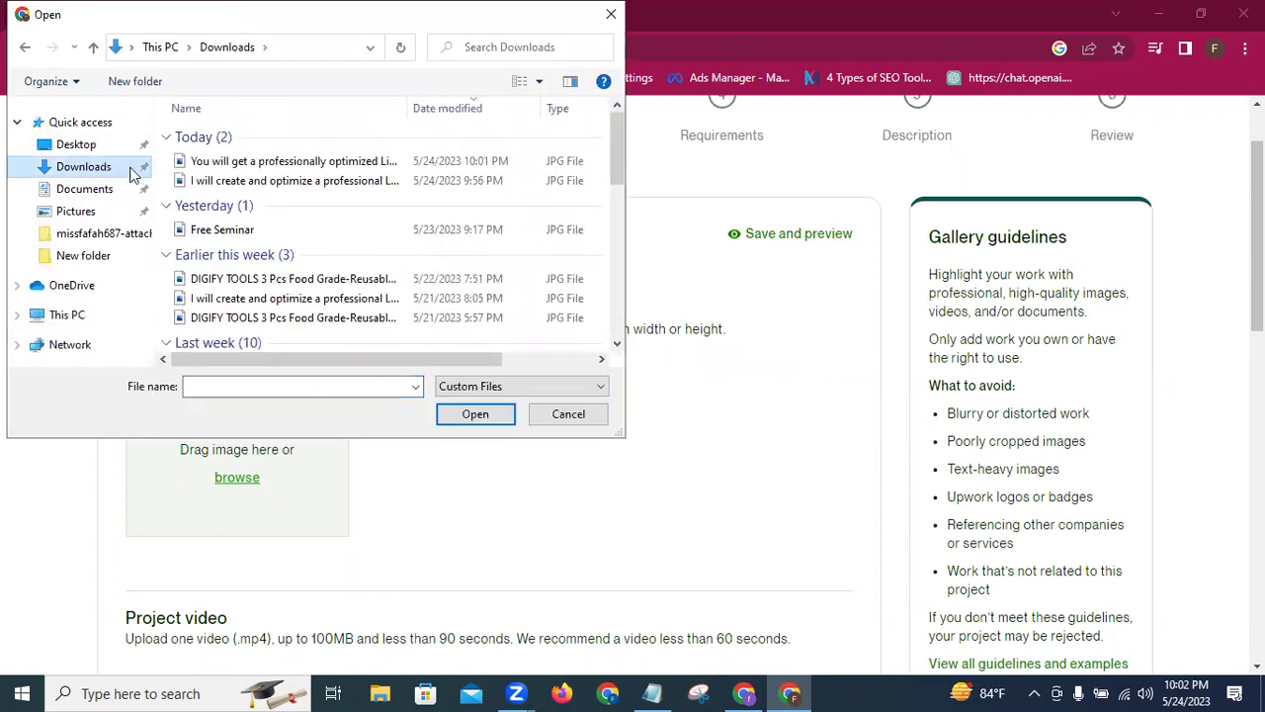
click(226, 164)
click(464, 413)
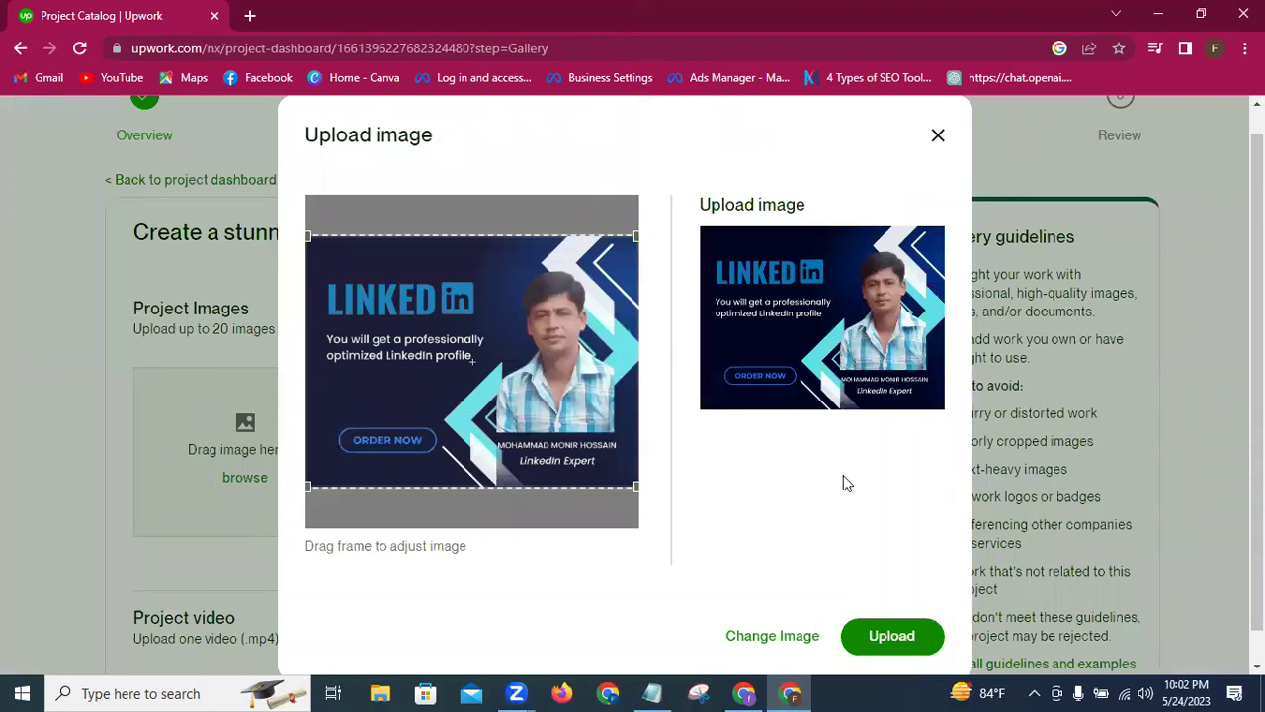
scroll(914, 490, down, 1)
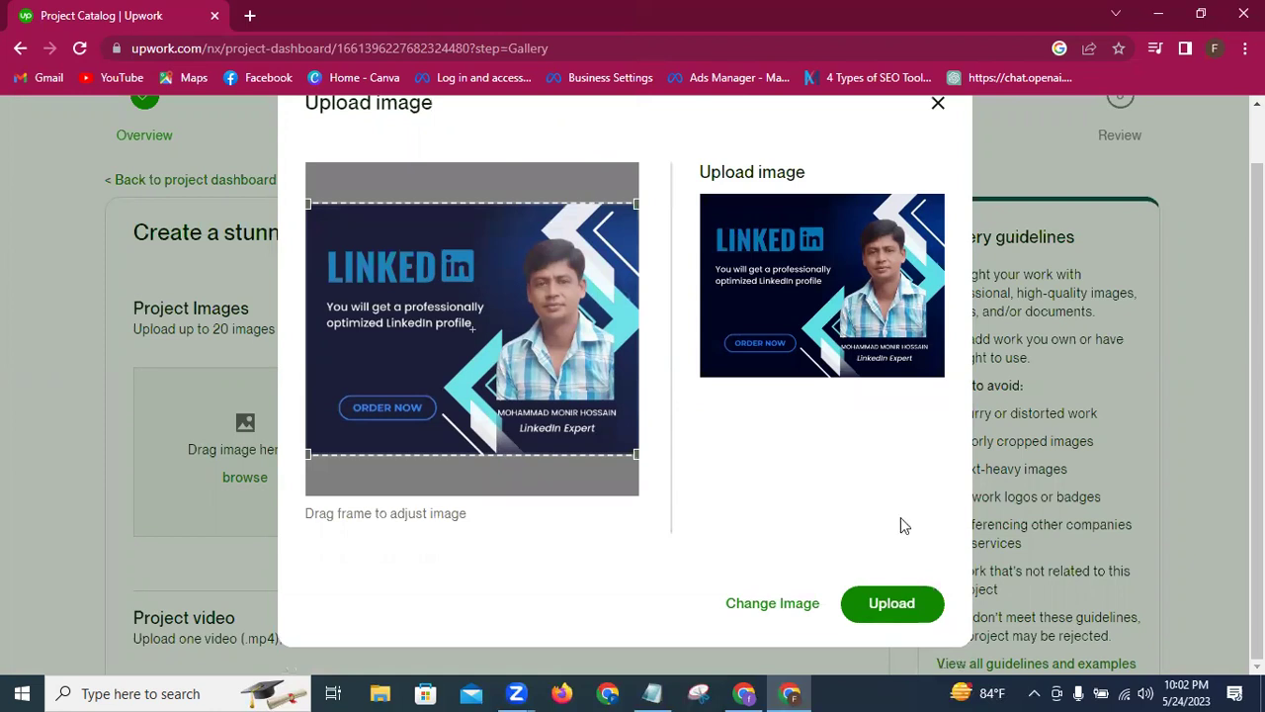
click(888, 605)
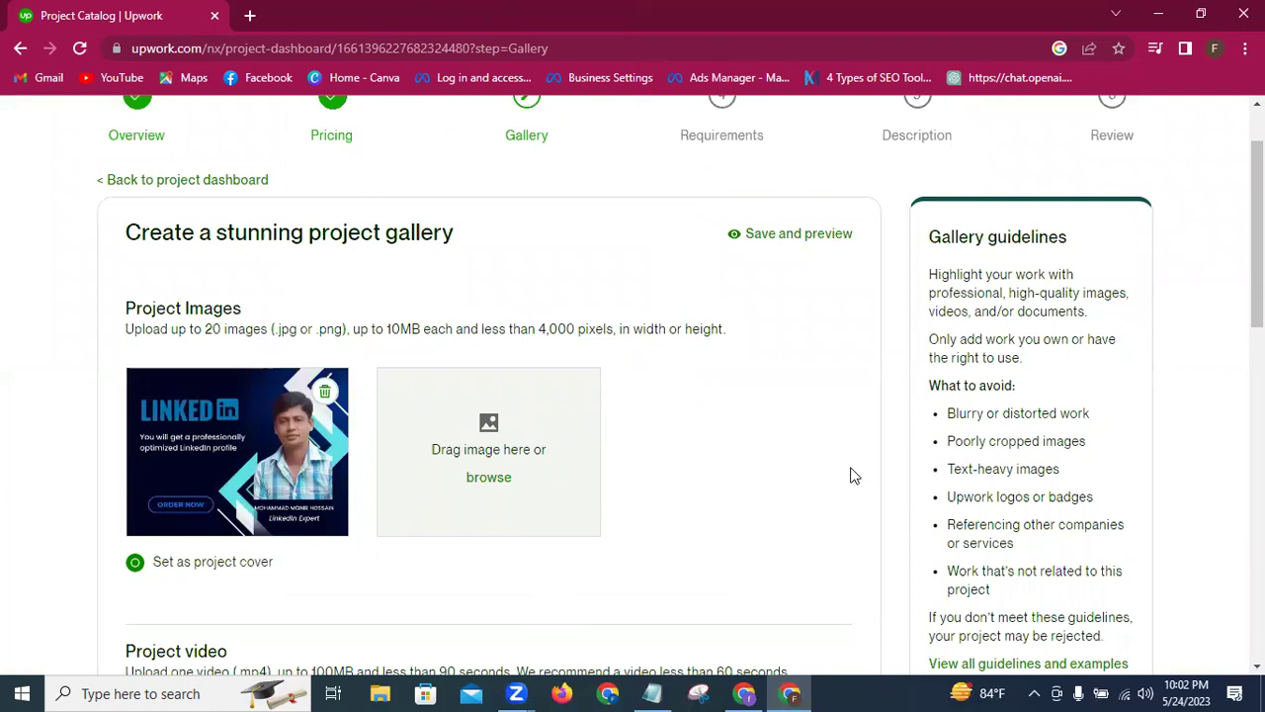
Step: Skip the project video and sample documents, and continue from the Gallery to the Requirements stage
scroll(855, 477, down, 5)
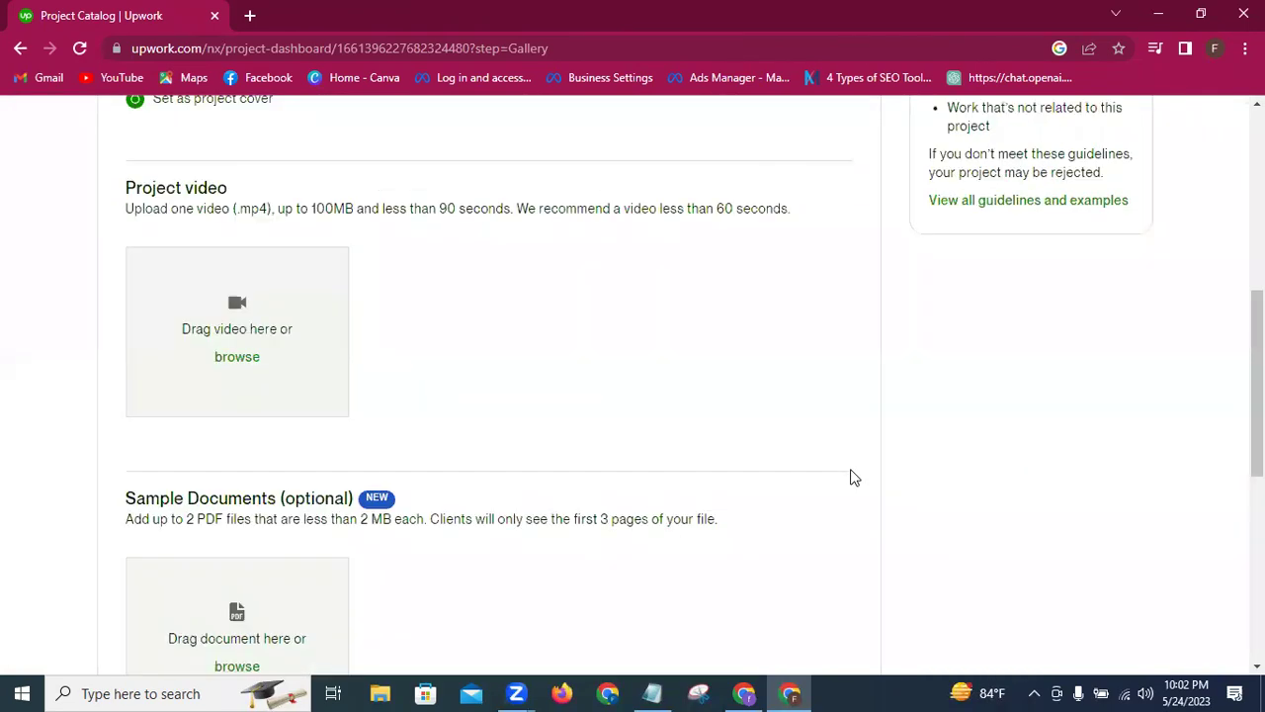
scroll(854, 477, down, 3)
scroll(854, 477, down, 1)
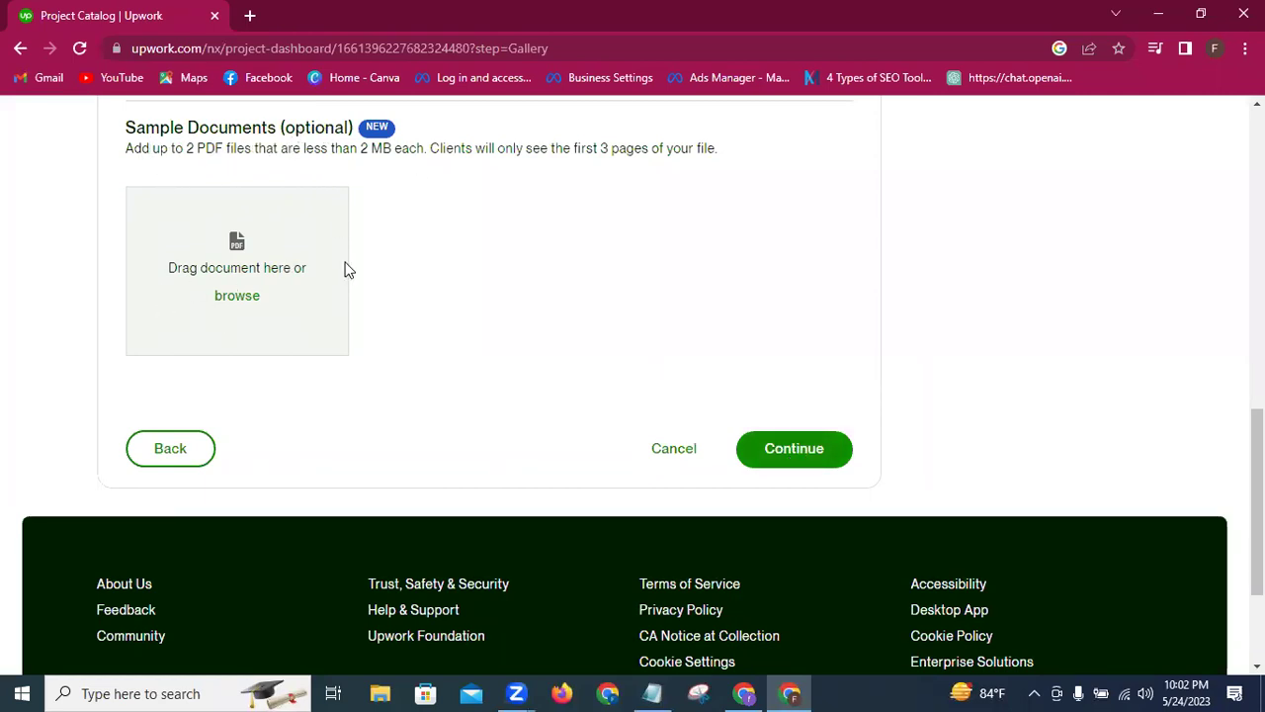
click(793, 450)
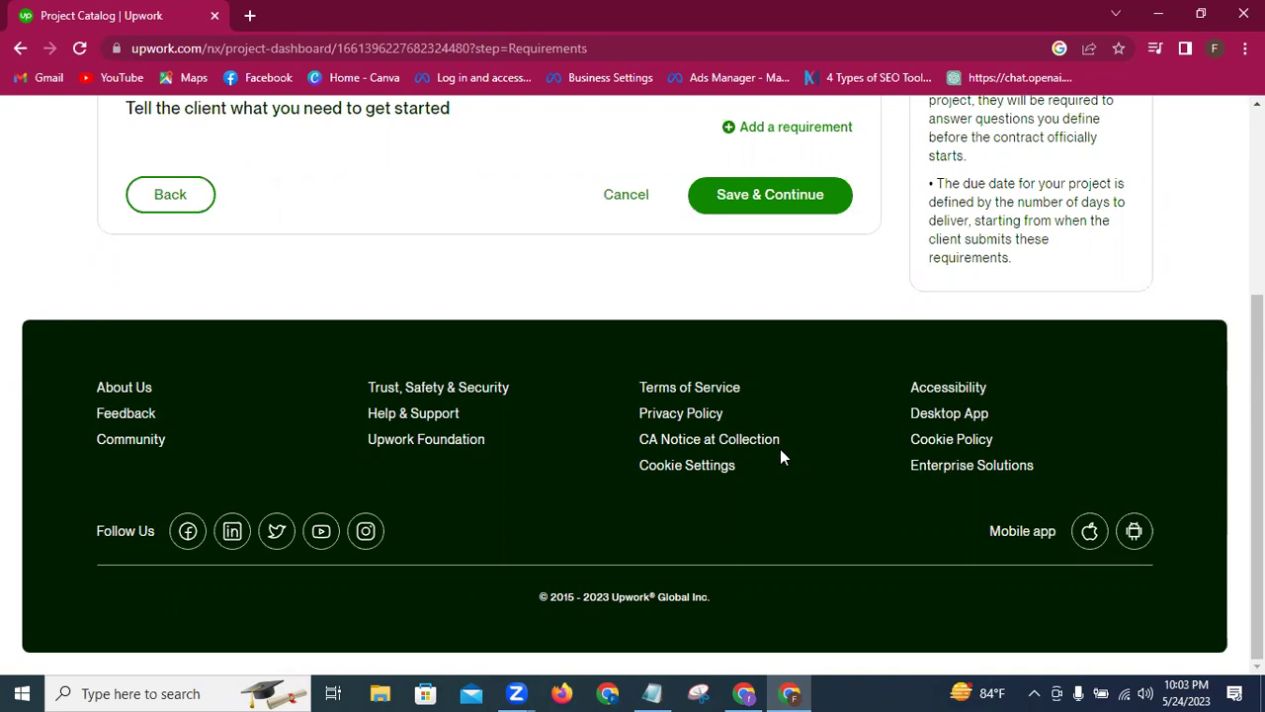
Step: Start a new client requirement with the question "What will you need to start the work?" on its first line
scroll(780, 449, up, 3)
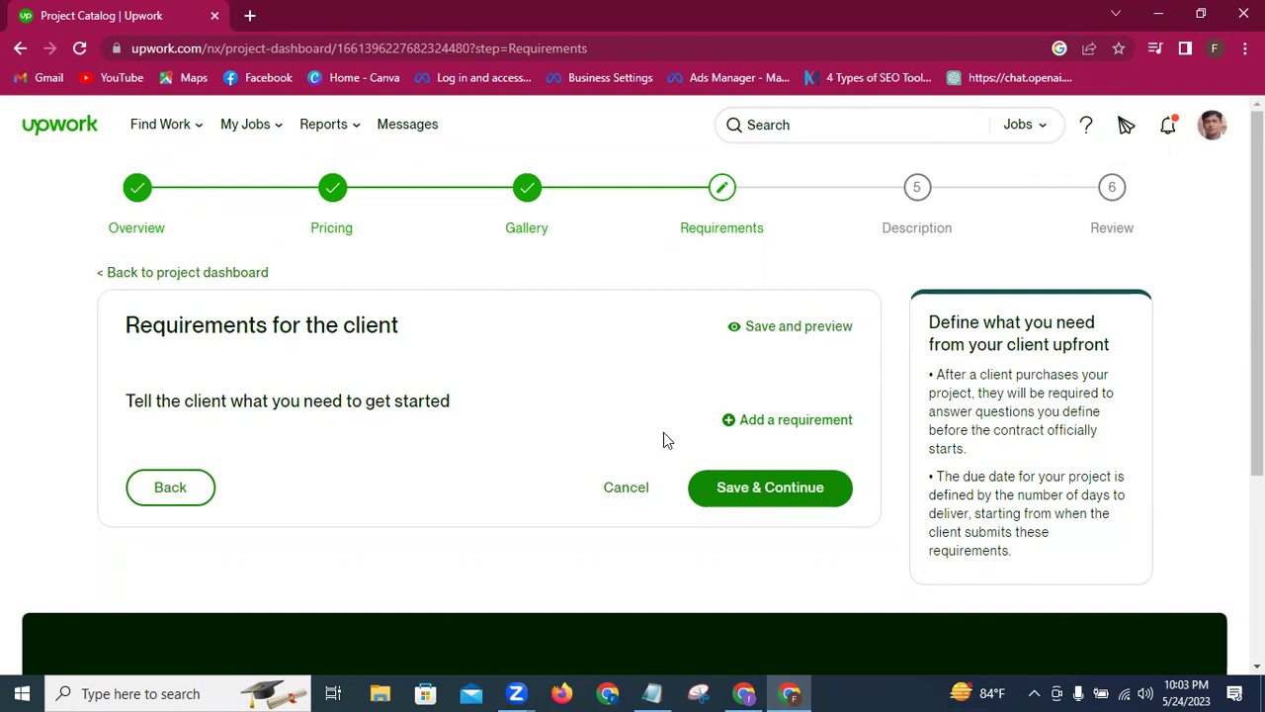
click(799, 423)
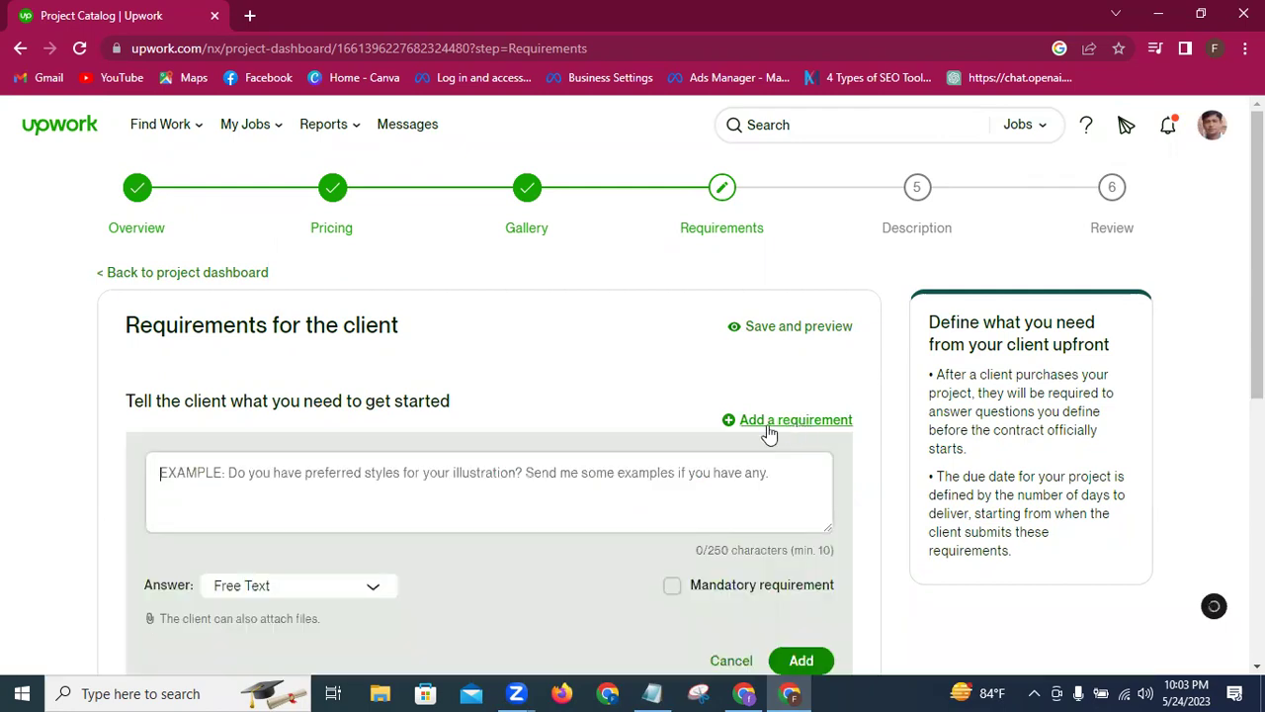
click(348, 503)
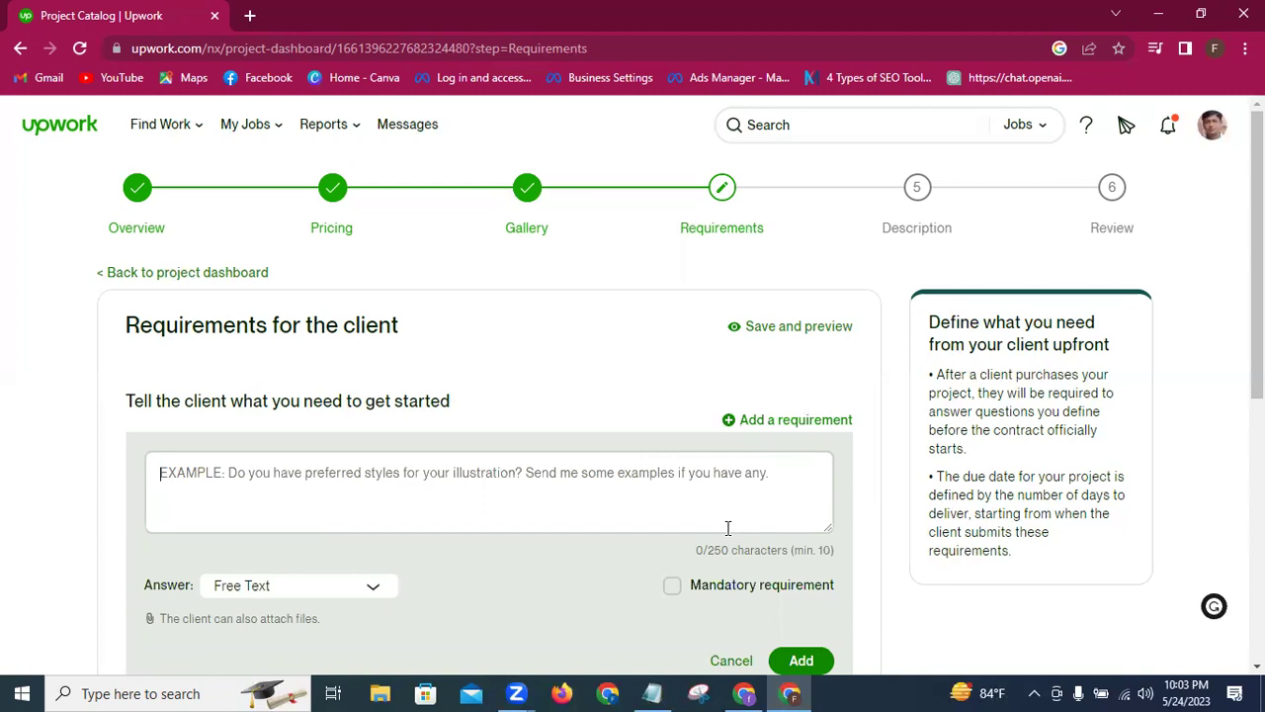
text(W)
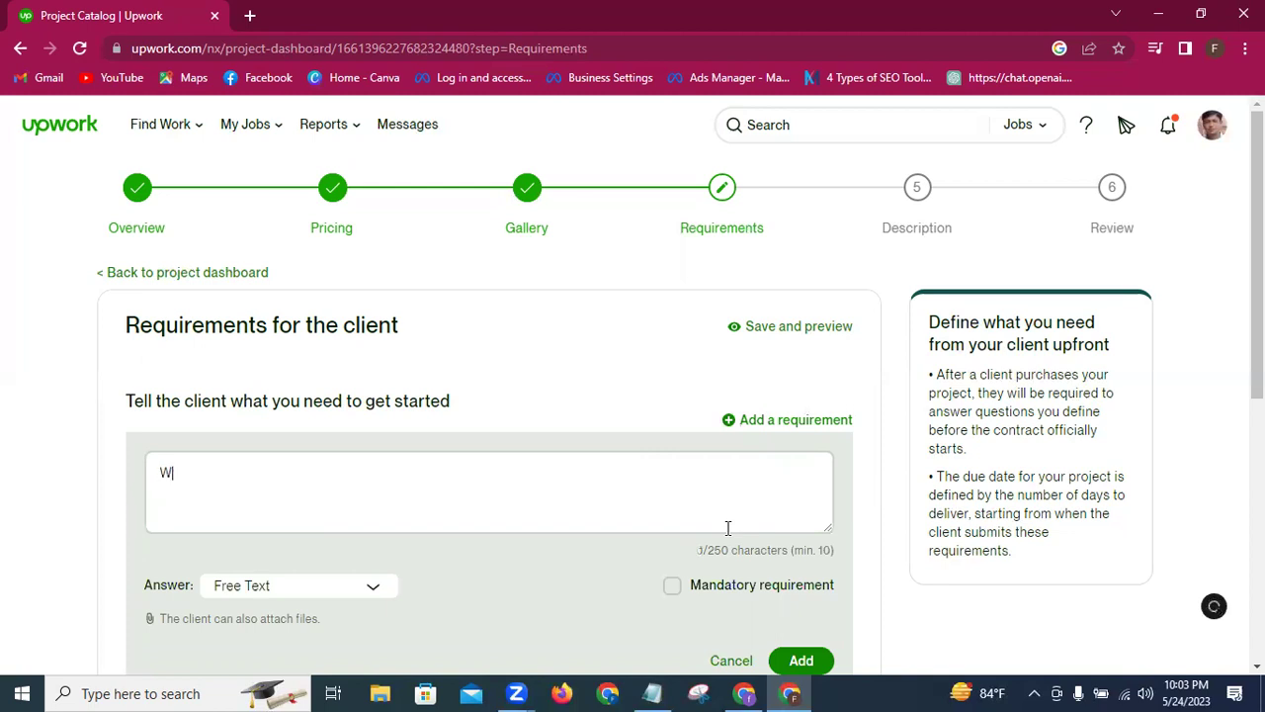
text(hat will you need to start)
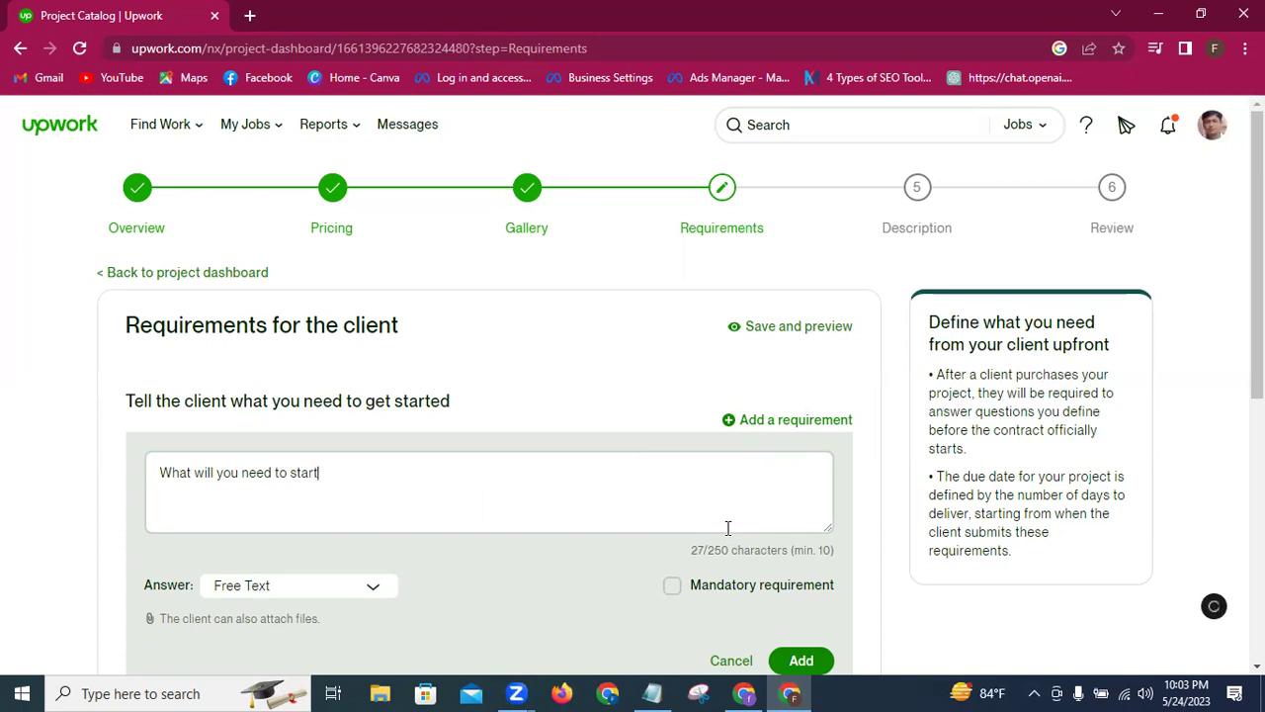
text(the work?)
key(Return)
Step: Add the line "I'll need your mail id, website link, your education skills, experience you want to add." to the client requirement
text(I'll need )
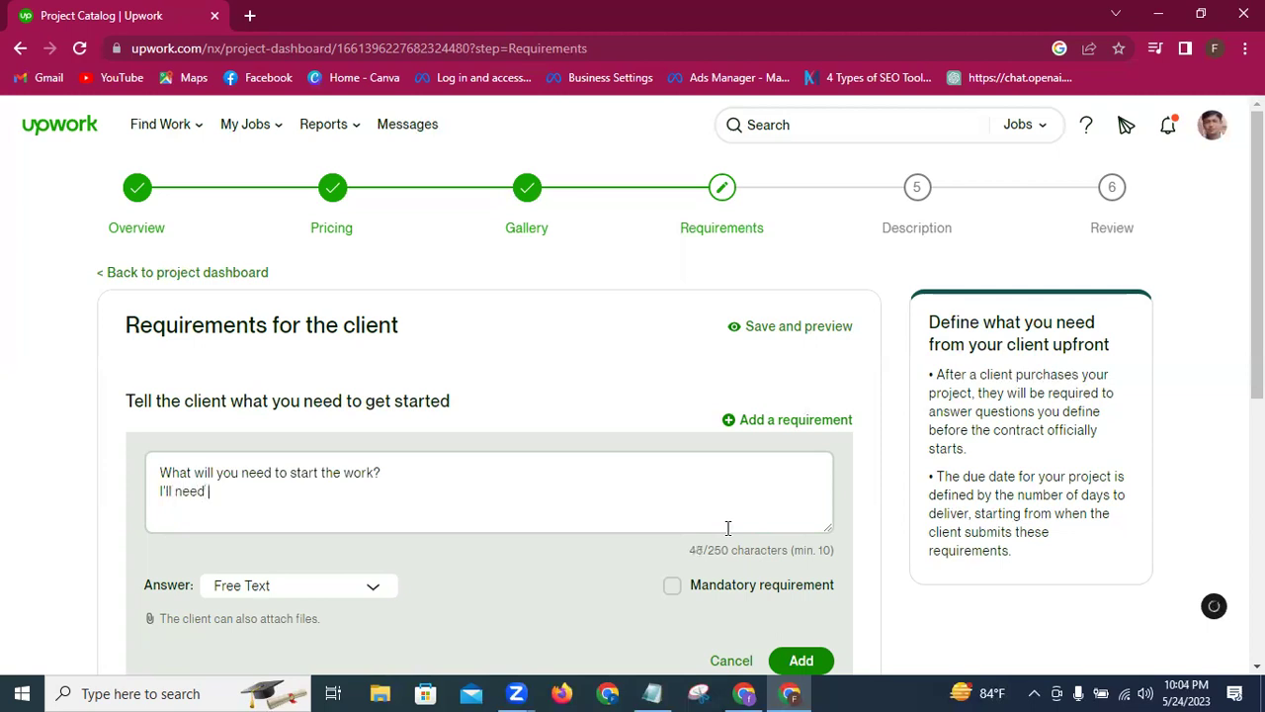
text(your mail id, )
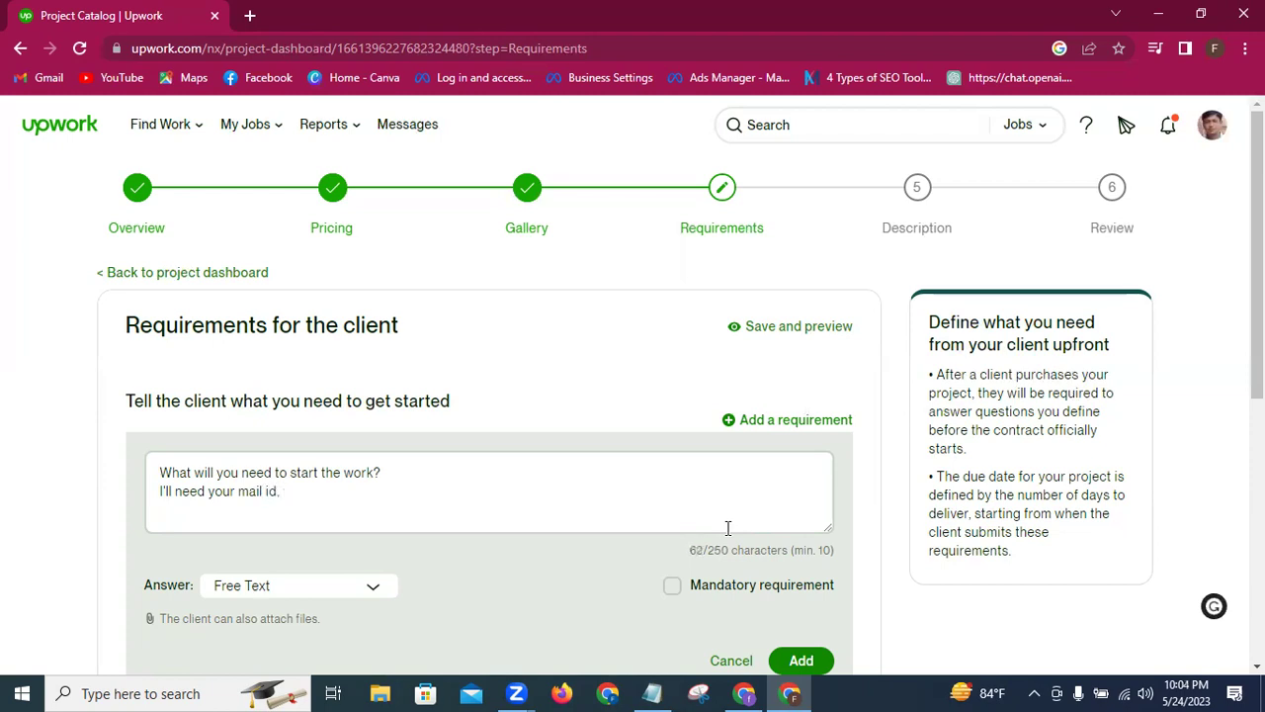
text(website link, your edu)
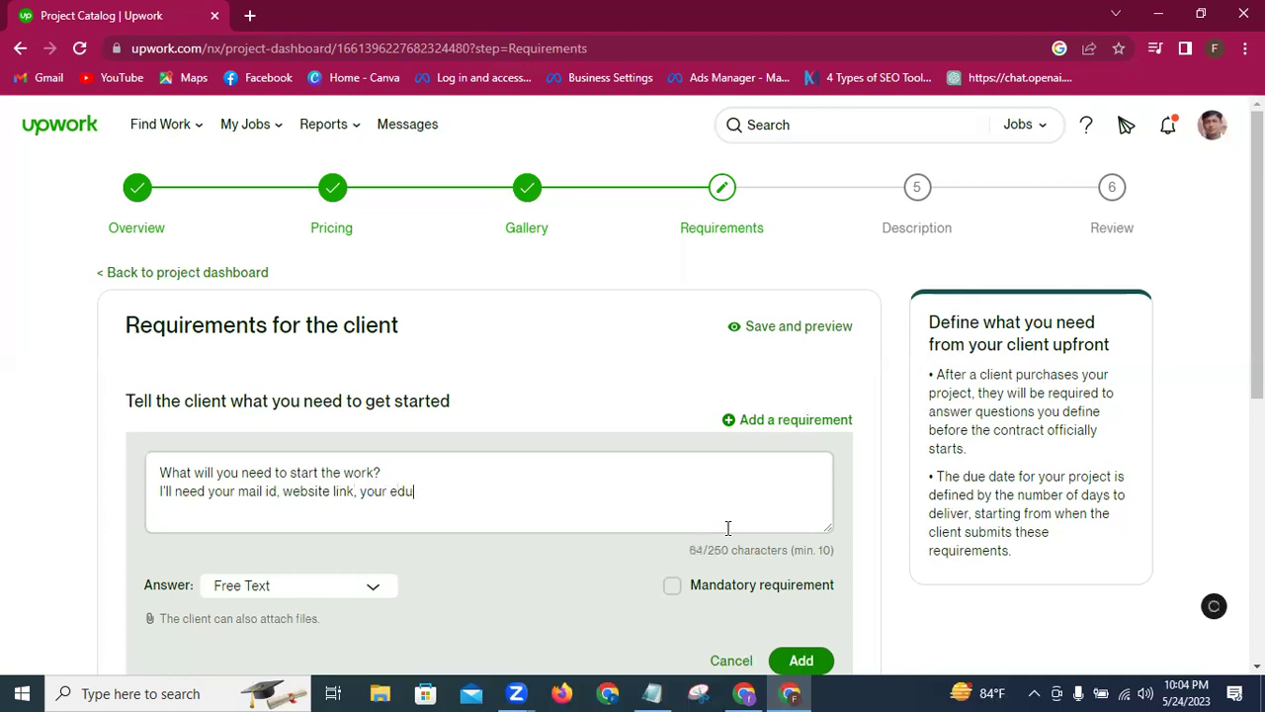
text(cation skills, )
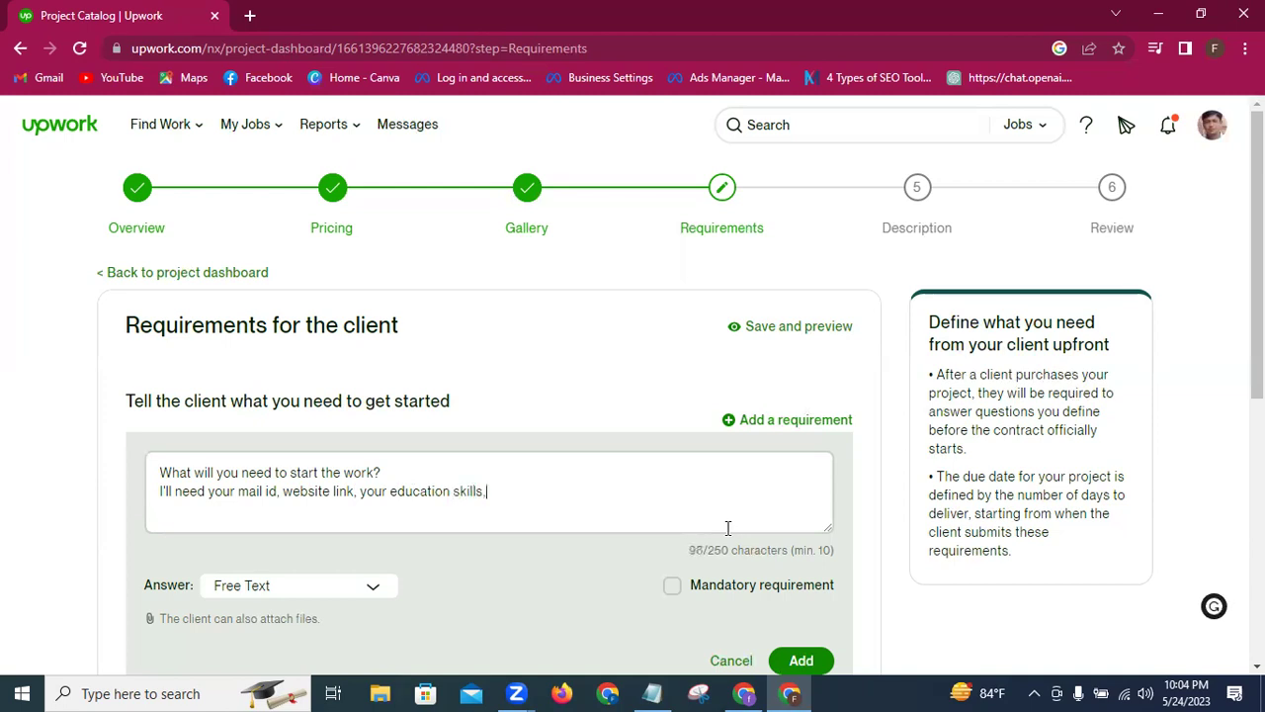
text(experience y)
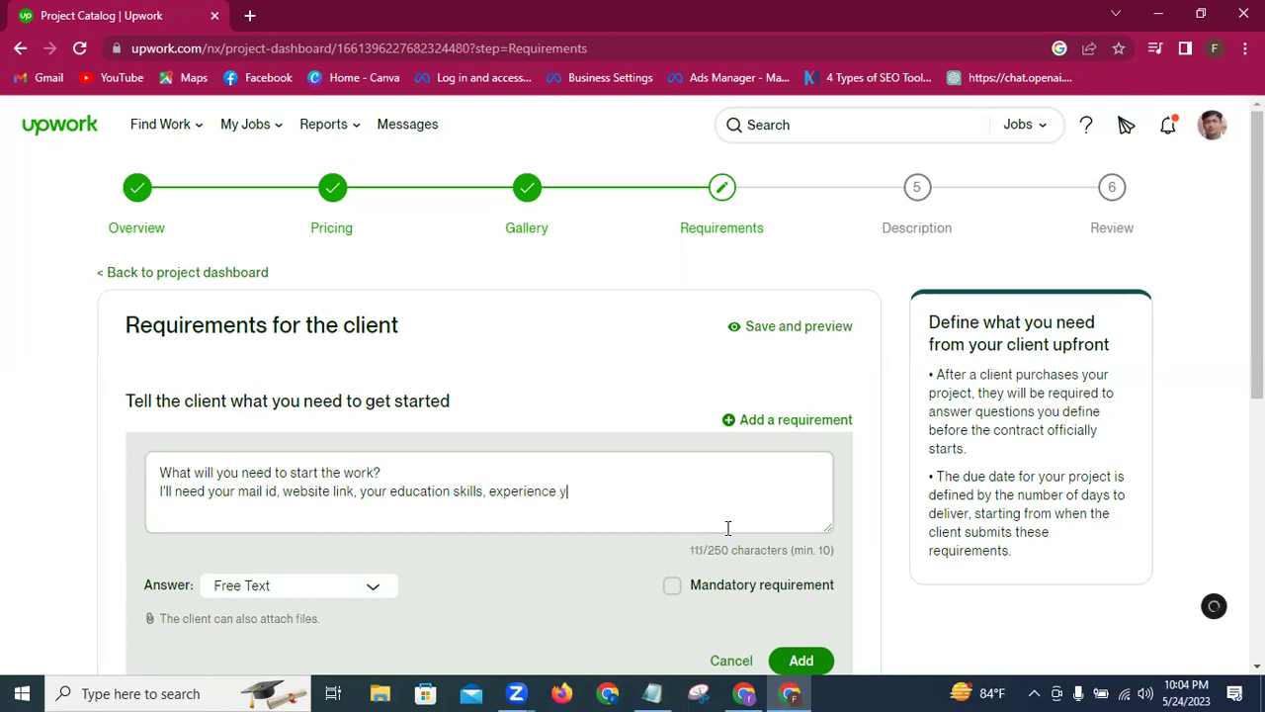
text(ou want ad)
click(619, 494)
text(to add)
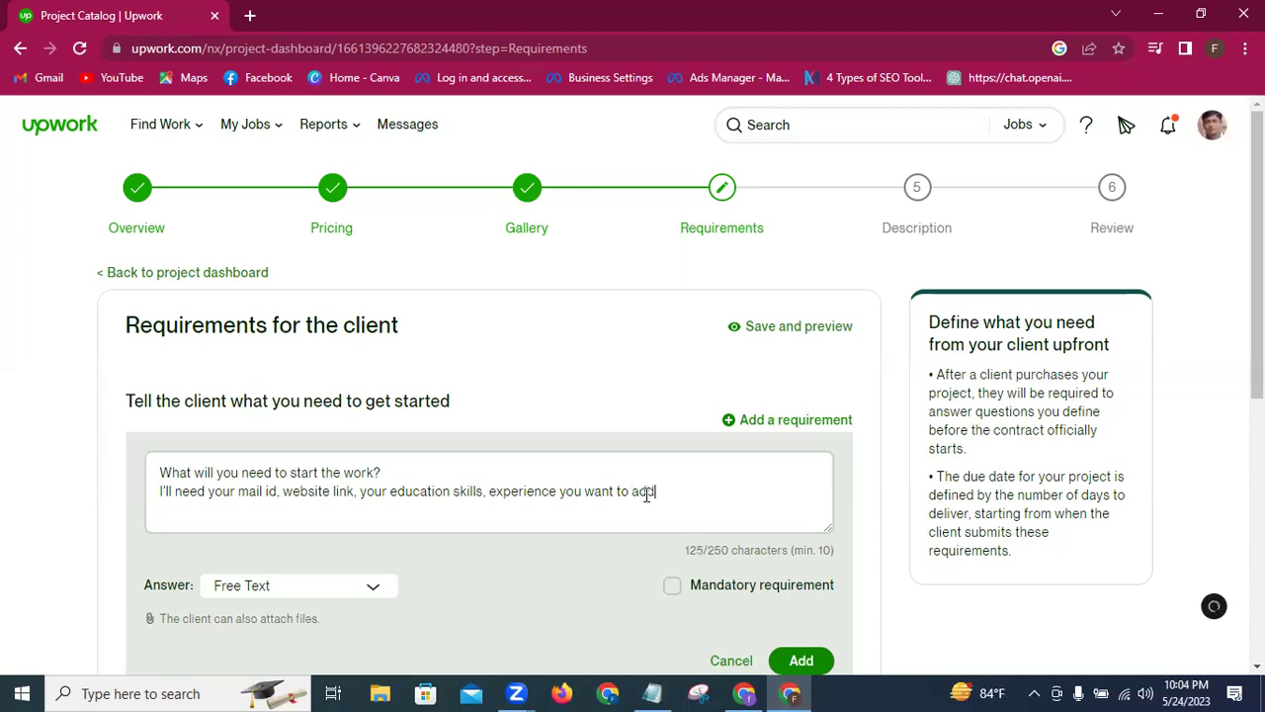
text(.)
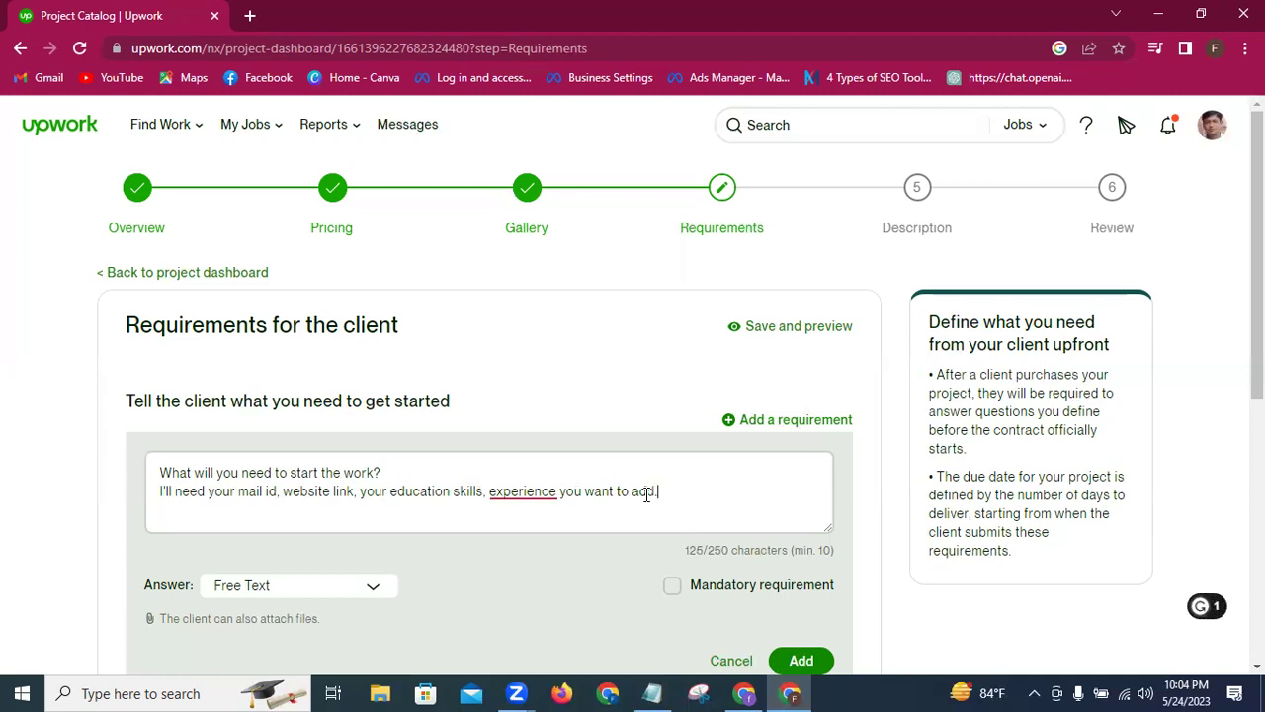
Step: Accept the Grammarly suggestions that insert "and the" before "experience" in the requirement text
mouse_move(544, 494)
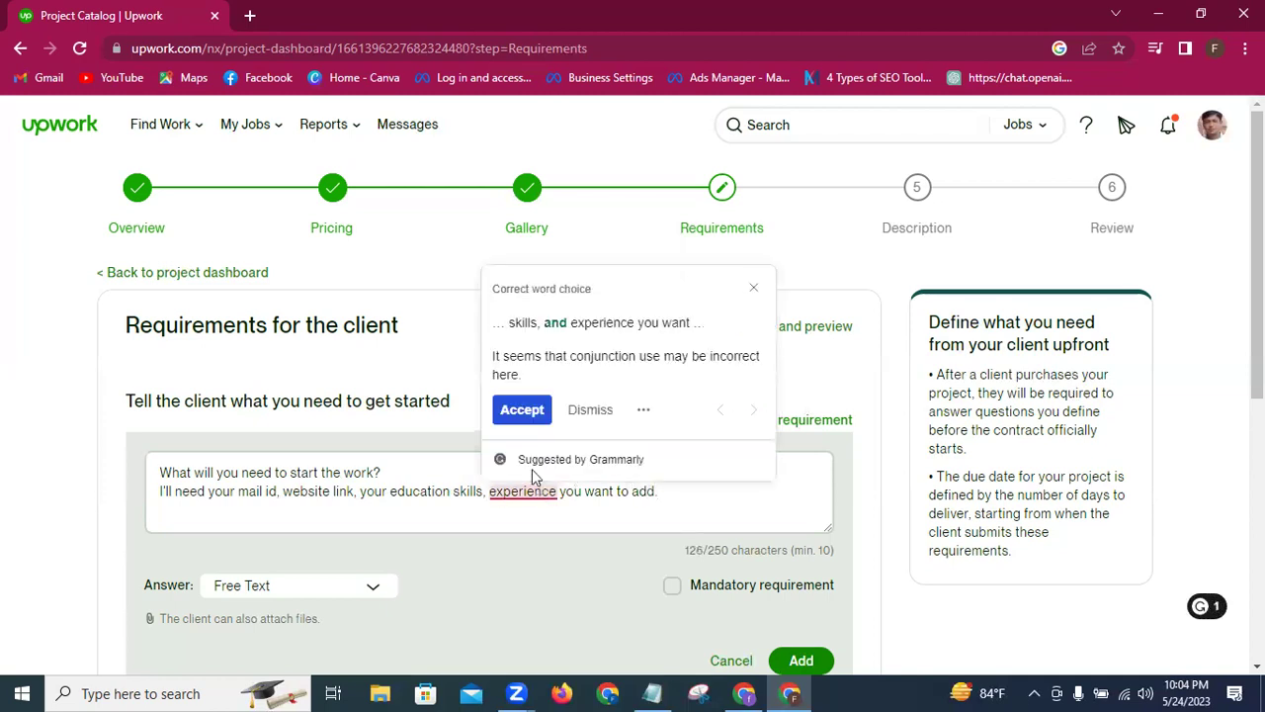
click(522, 411)
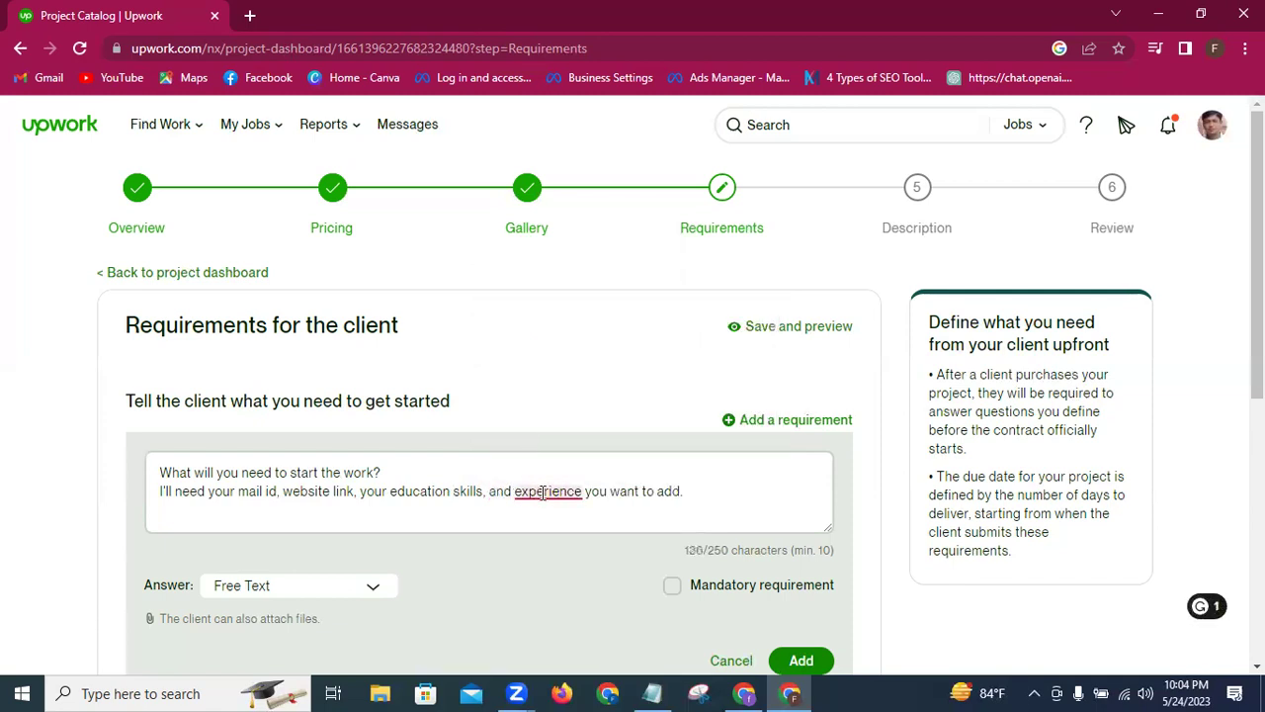
mouse_move(542, 492)
click(528, 415)
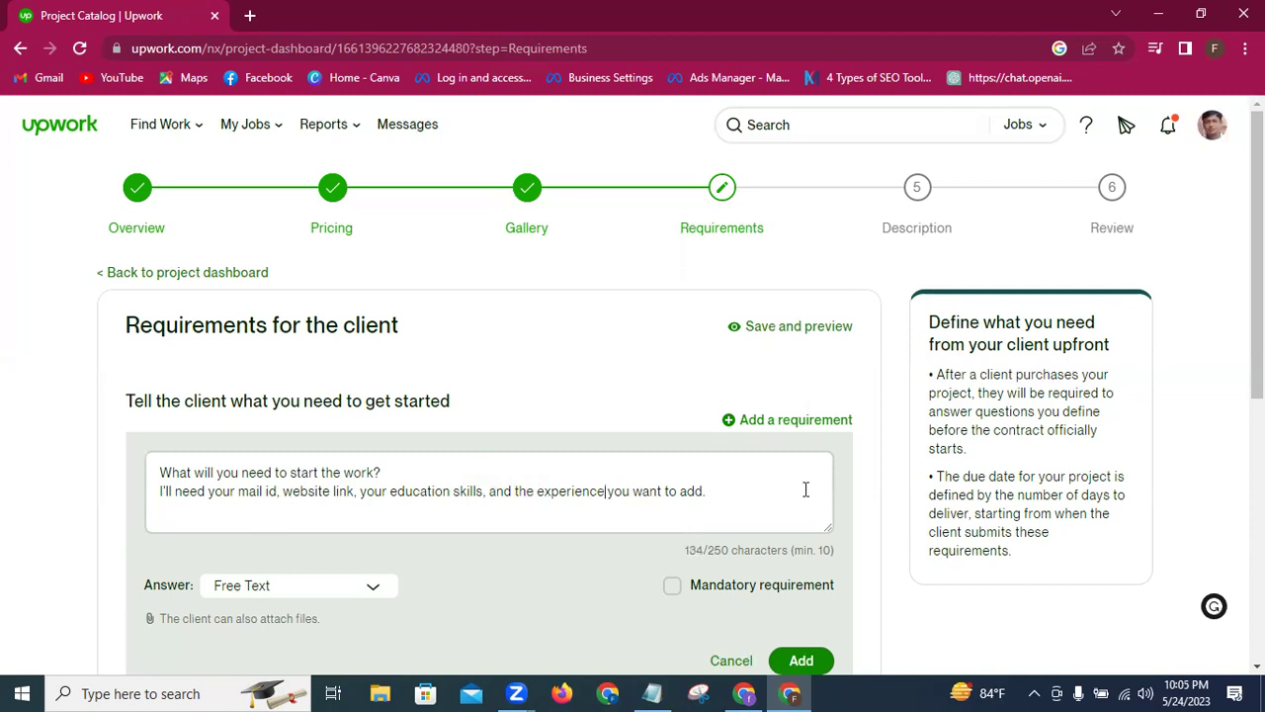
Step: Add the requirement to the project as mandatory, and save and continue to the Description stage
scroll(813, 492, down, 1)
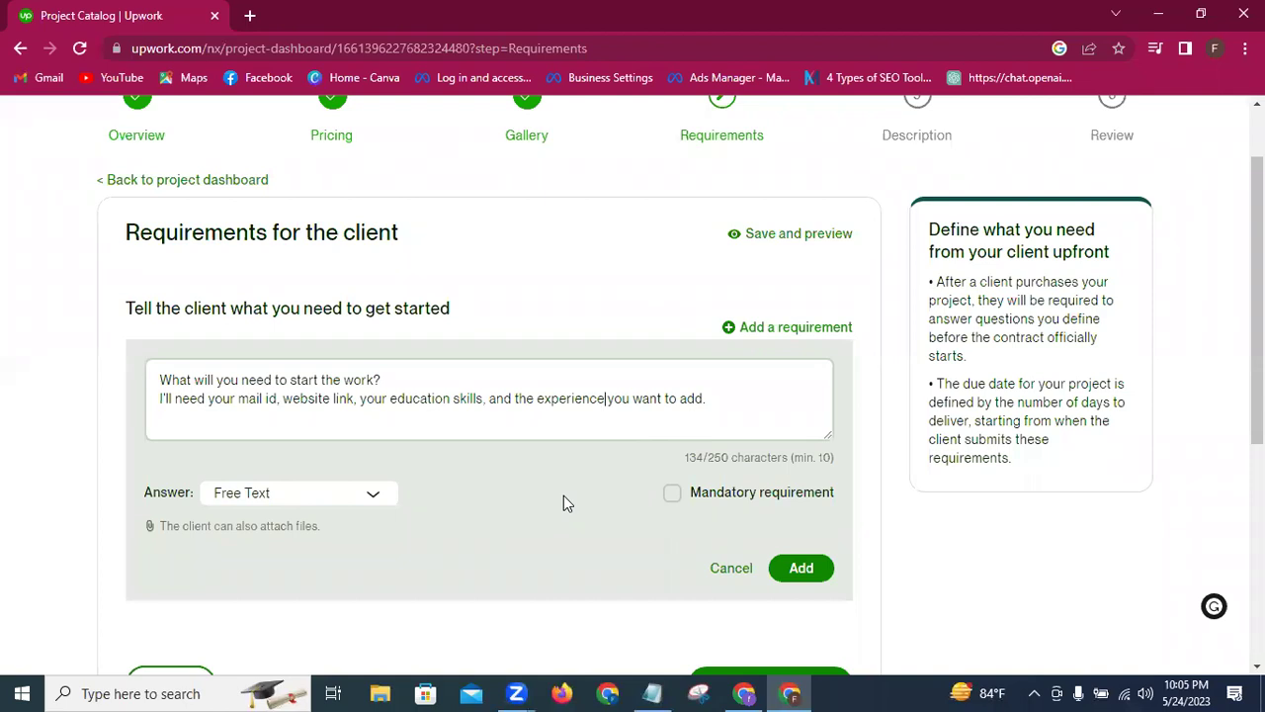
click(677, 500)
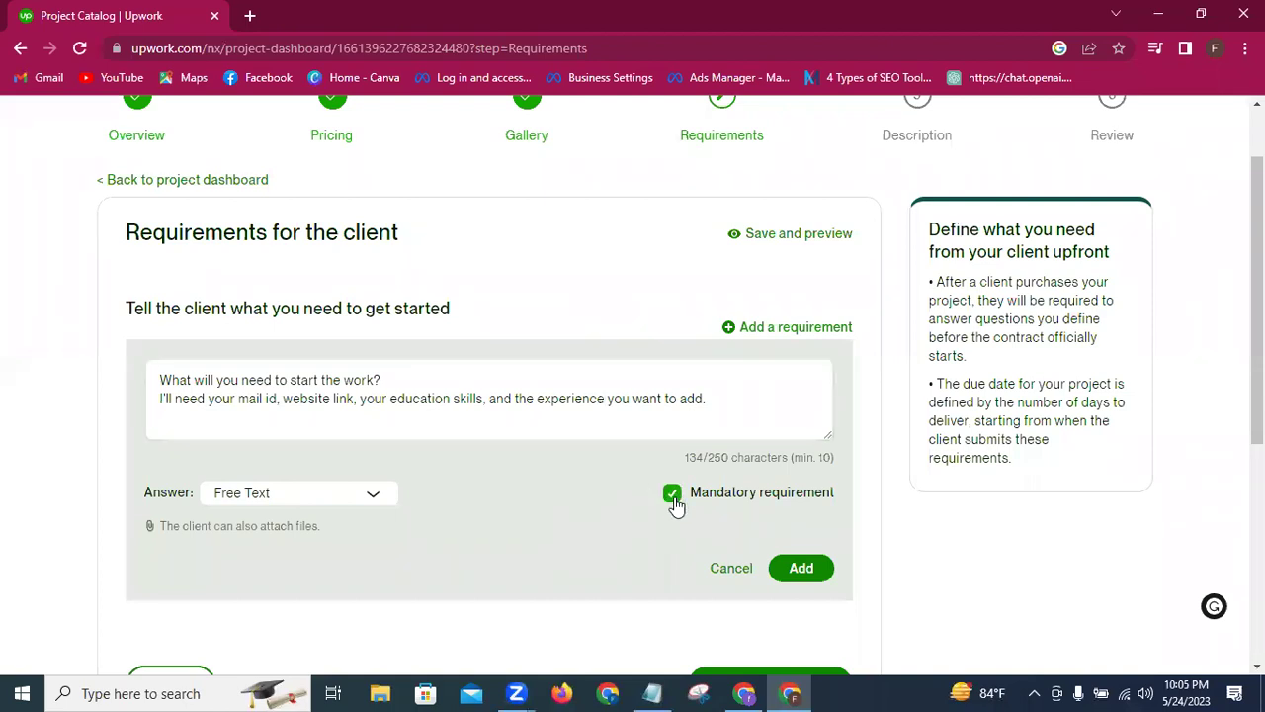
click(802, 570)
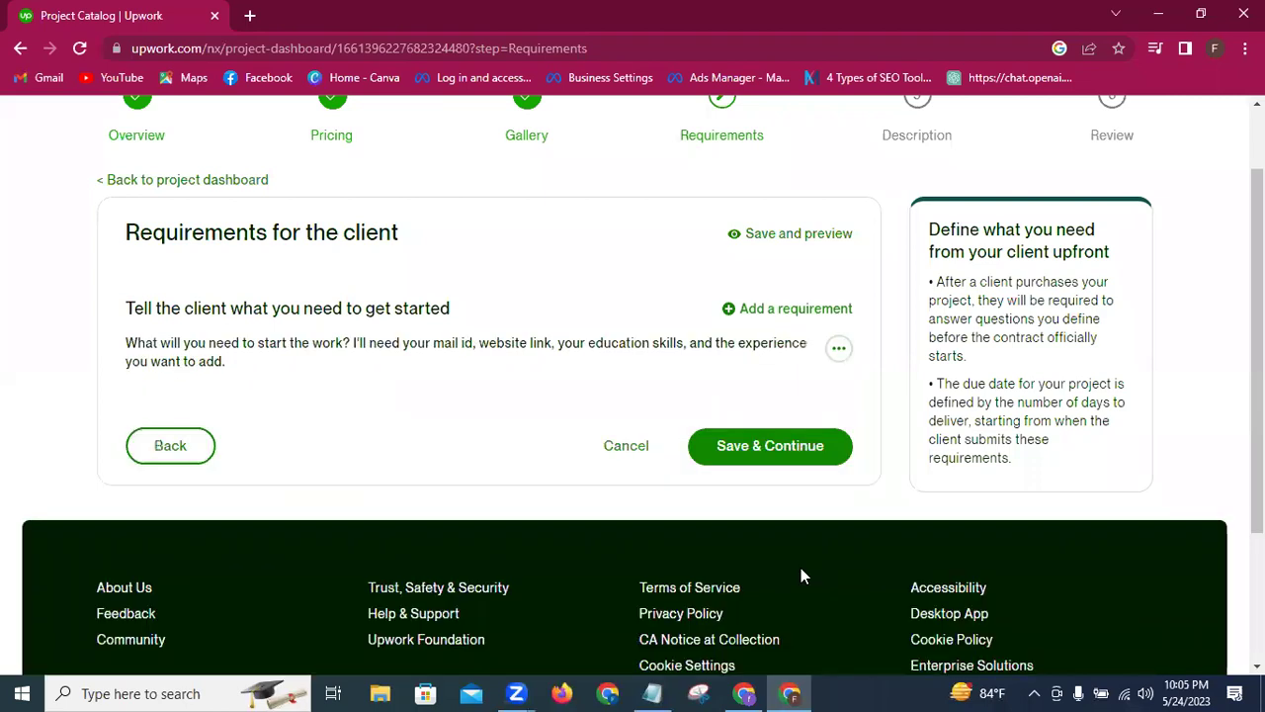
scroll(639, 517, up, 1)
scroll(639, 517, down, 1)
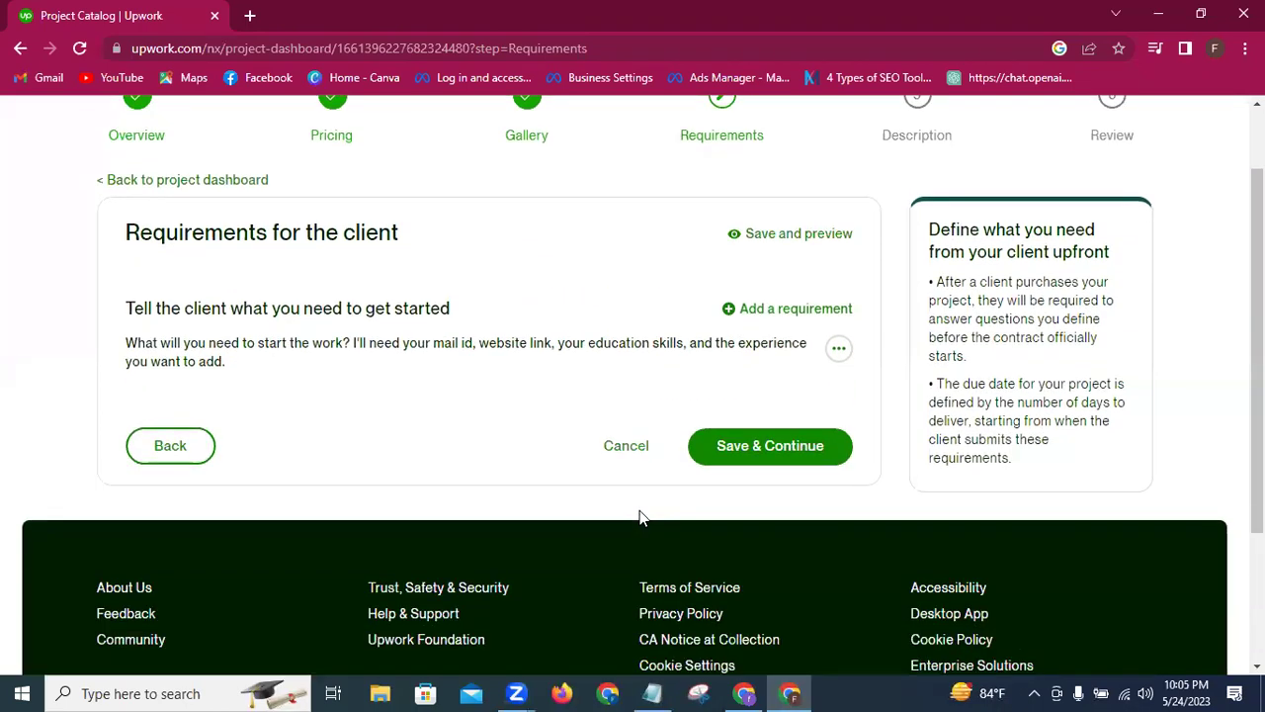
click(778, 448)
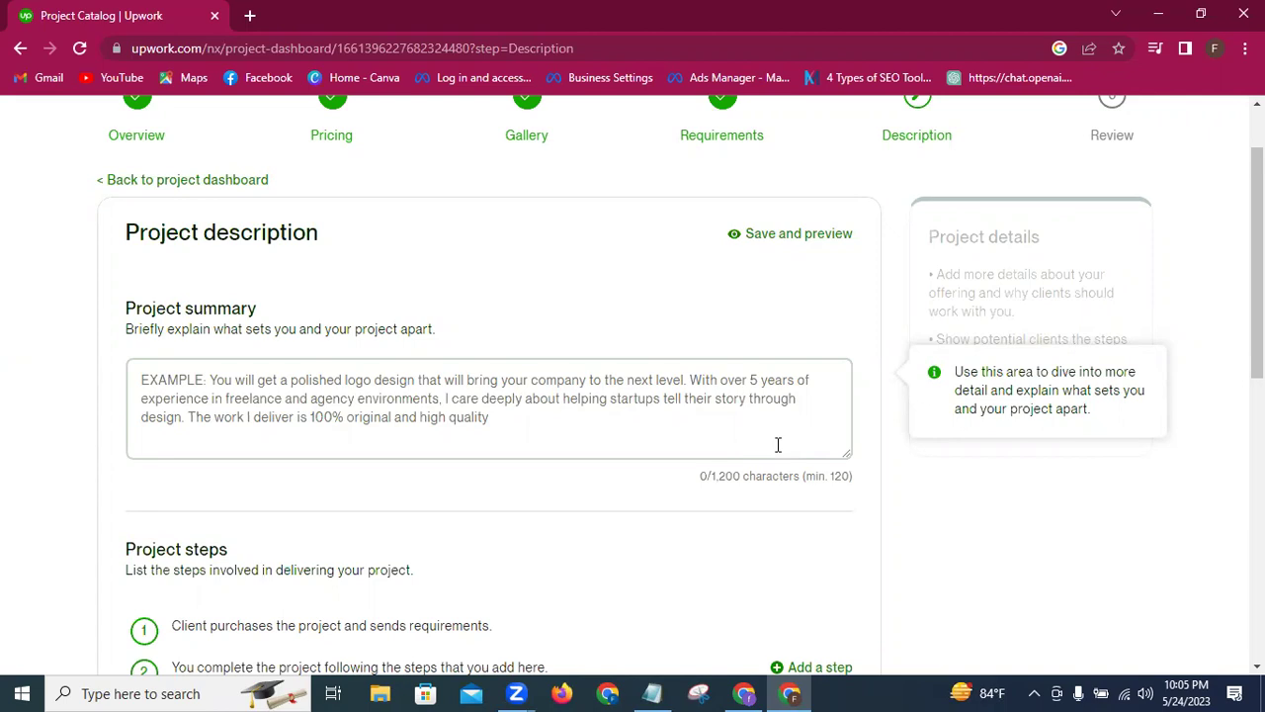
click(1151, 16)
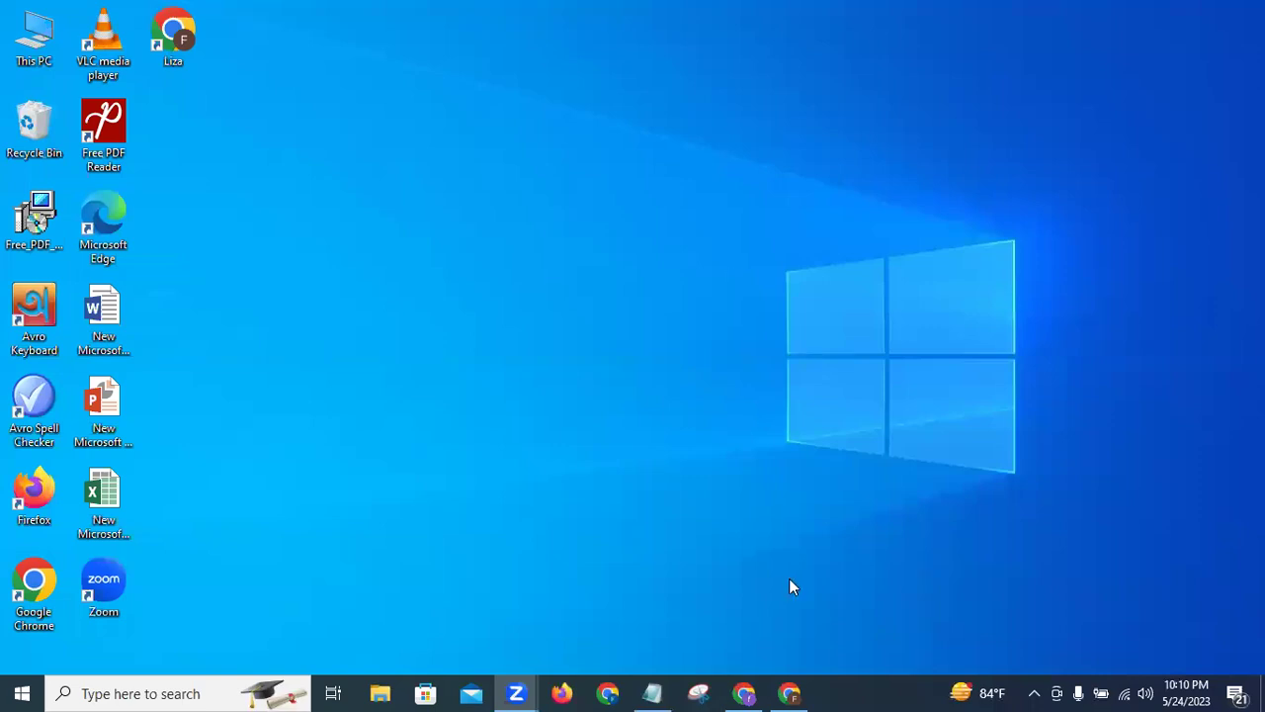
click(791, 692)
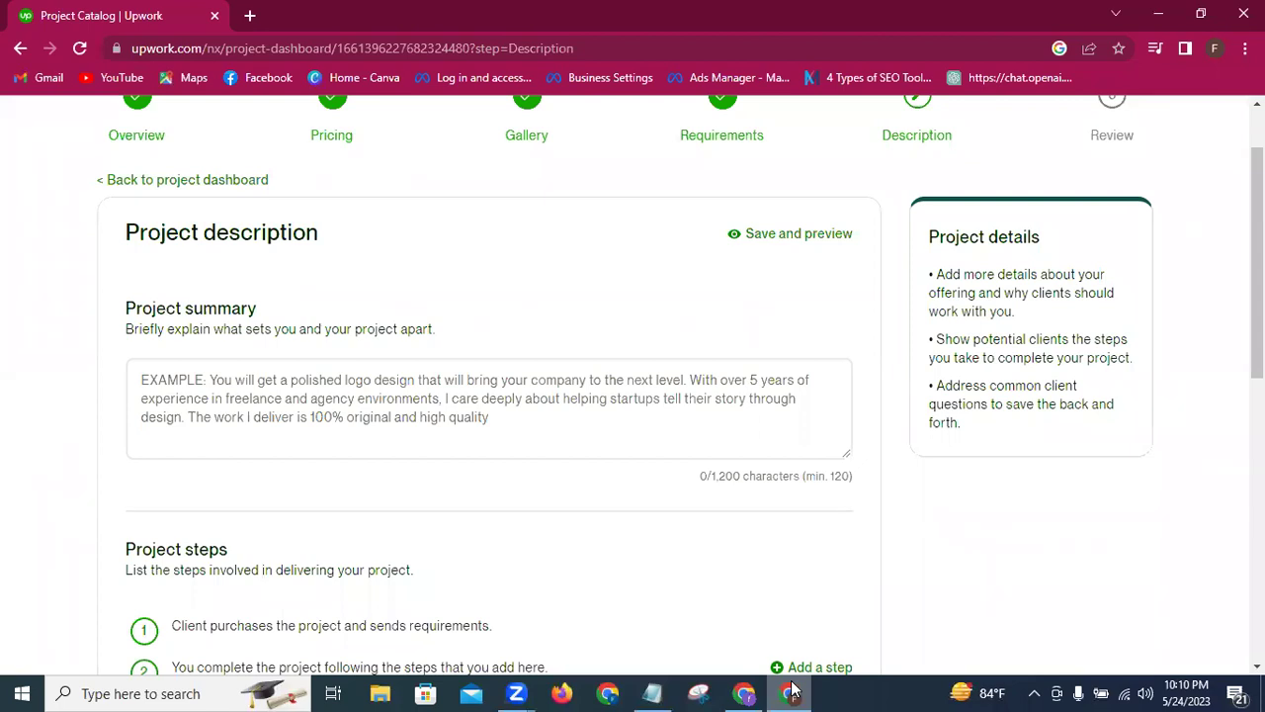
click(592, 447)
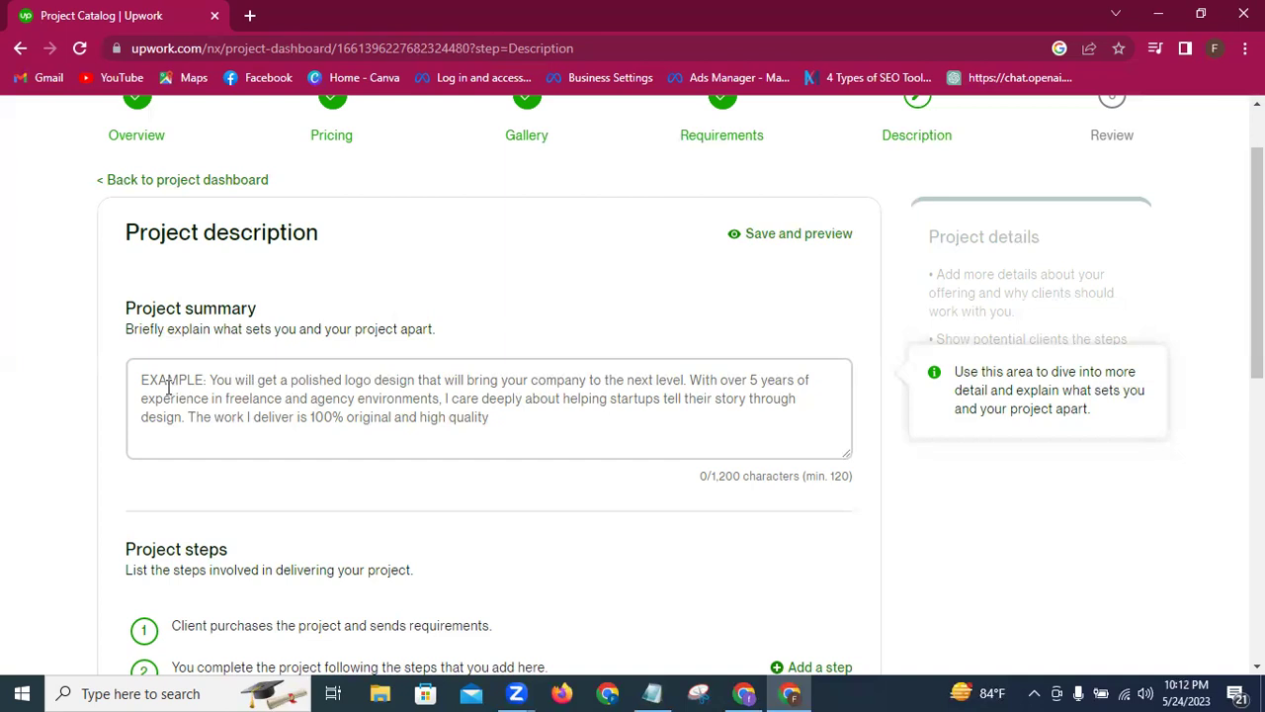
click(145, 362)
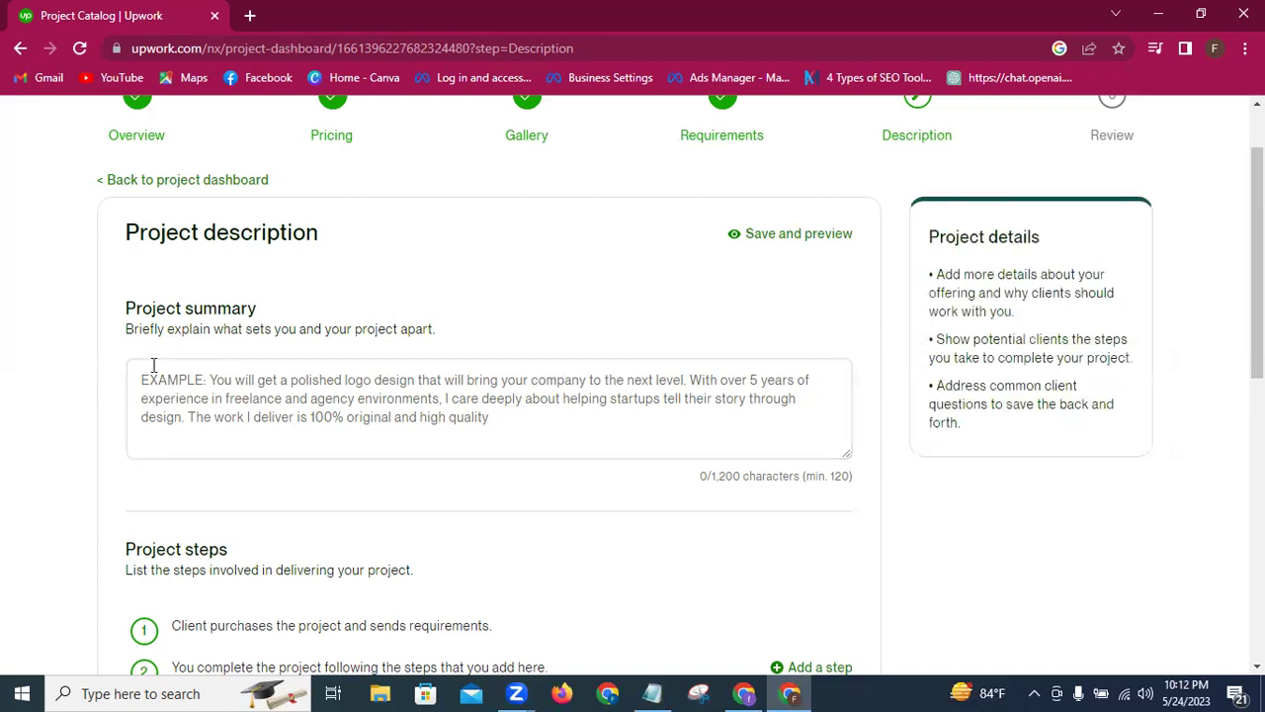
click(152, 367)
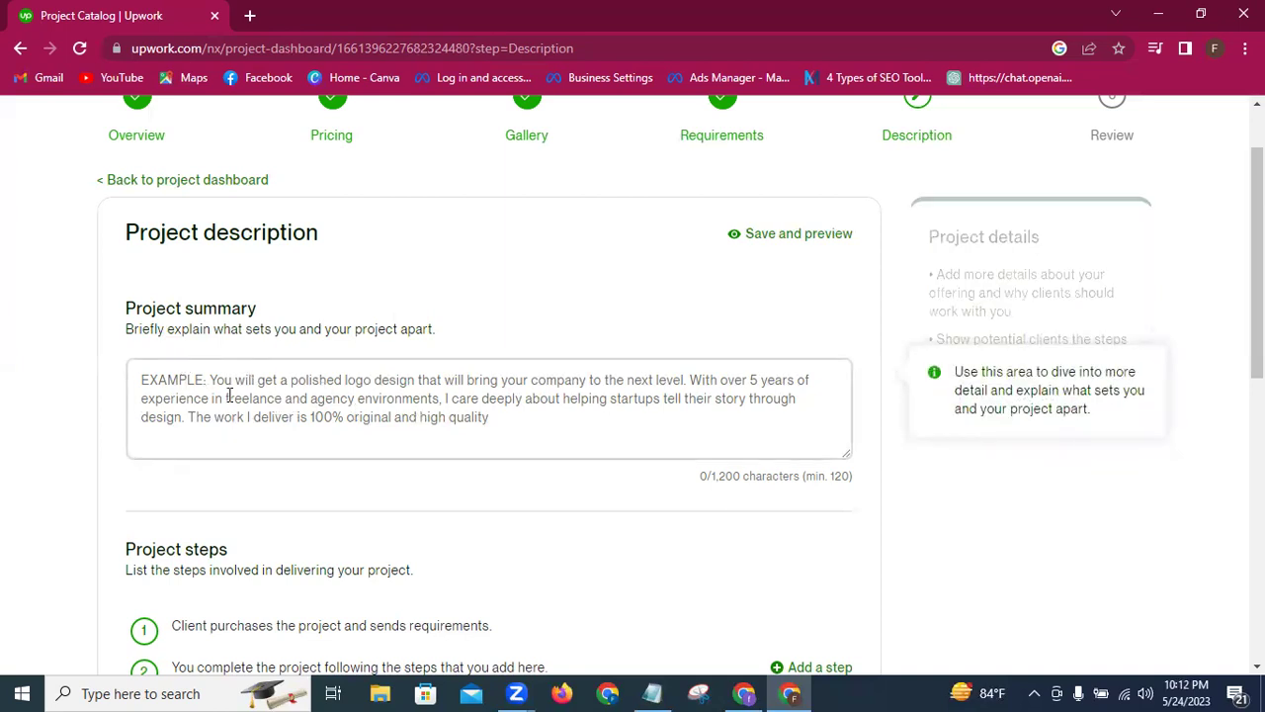
click(573, 478)
Step: Switch to the "Fiverr Gig Design" notes in Notepad and delete the password line under the "Des:" line
click(652, 693)
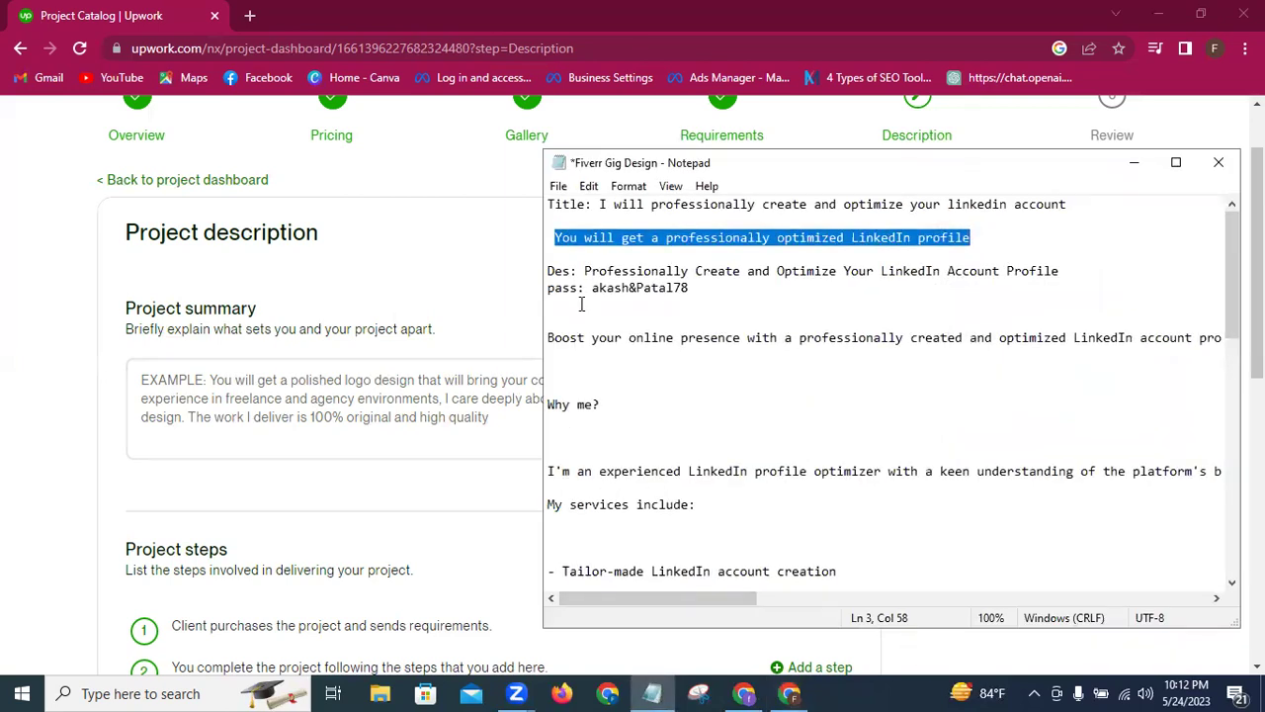
drag(689, 287, 537, 292)
key(BackSpace)
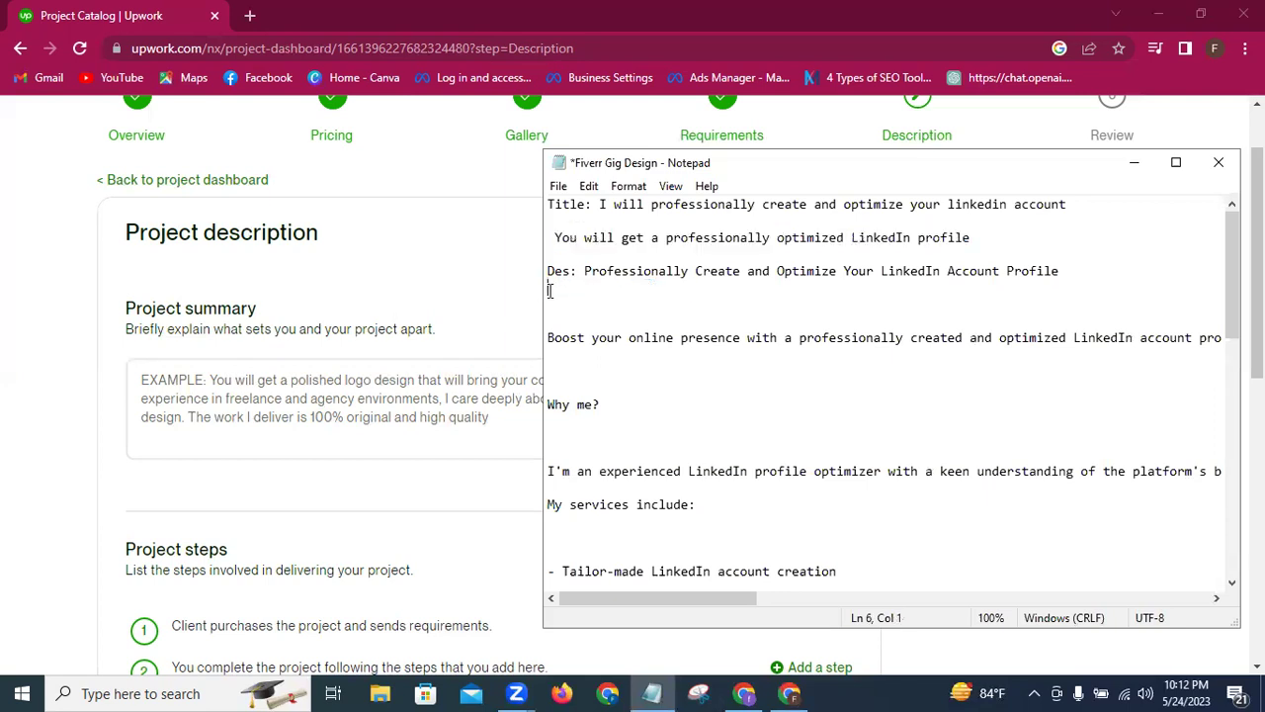
Step: Remove the extra blank lines above "Boost your online presence", "Why me?", "I'm an experienced LinkedIn profile optimizer" and the first service bullet
click(548, 337)
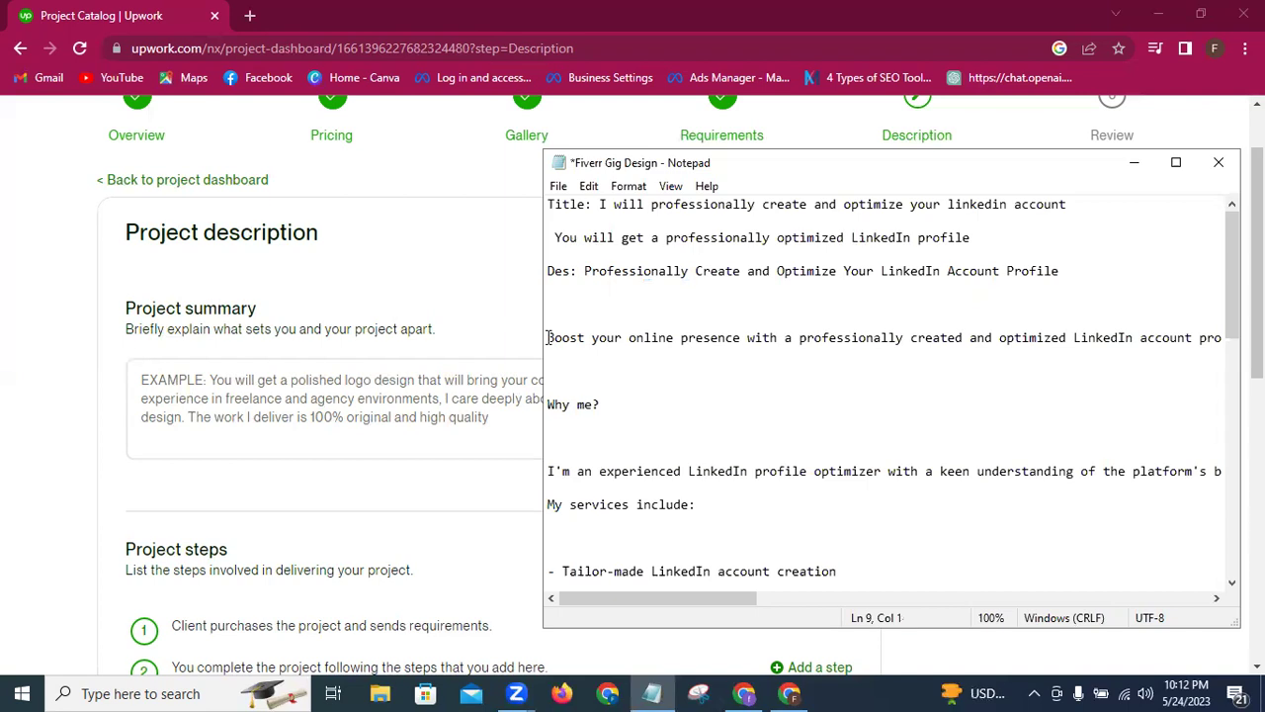
key(BackSpace)
key(BackSpace)
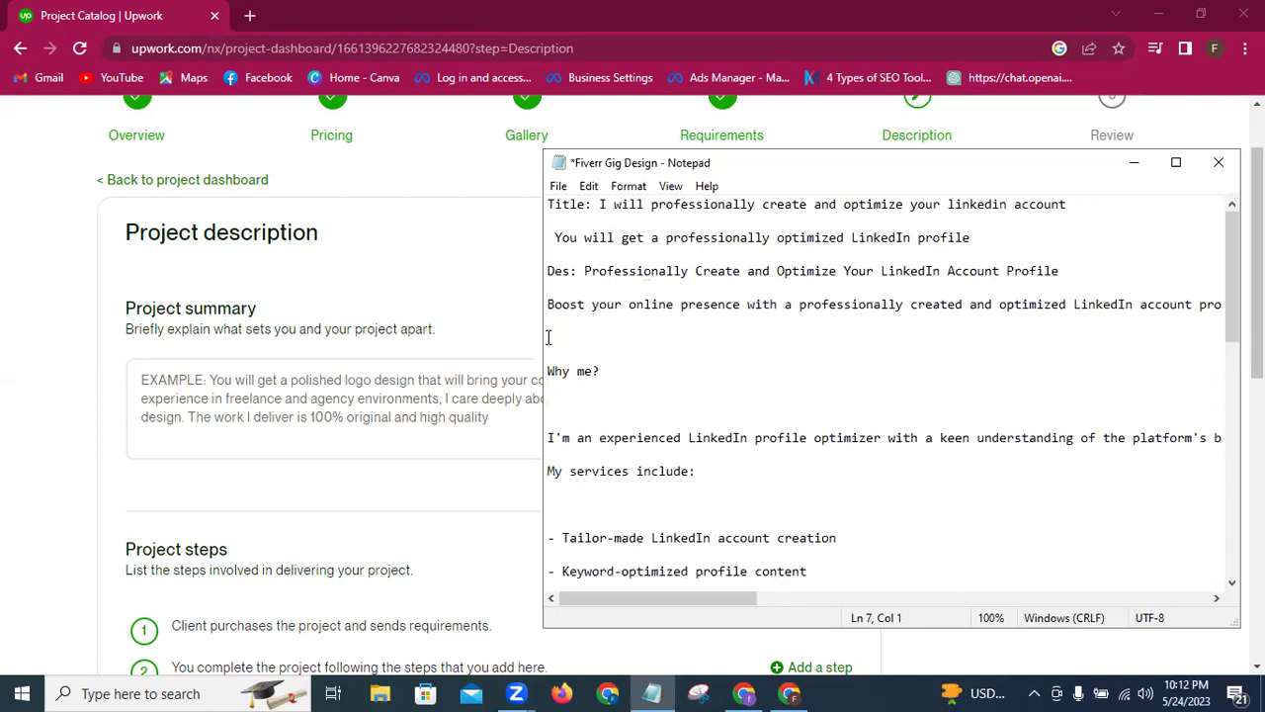
click(546, 370)
key(BackSpace)
key(BackSpace)
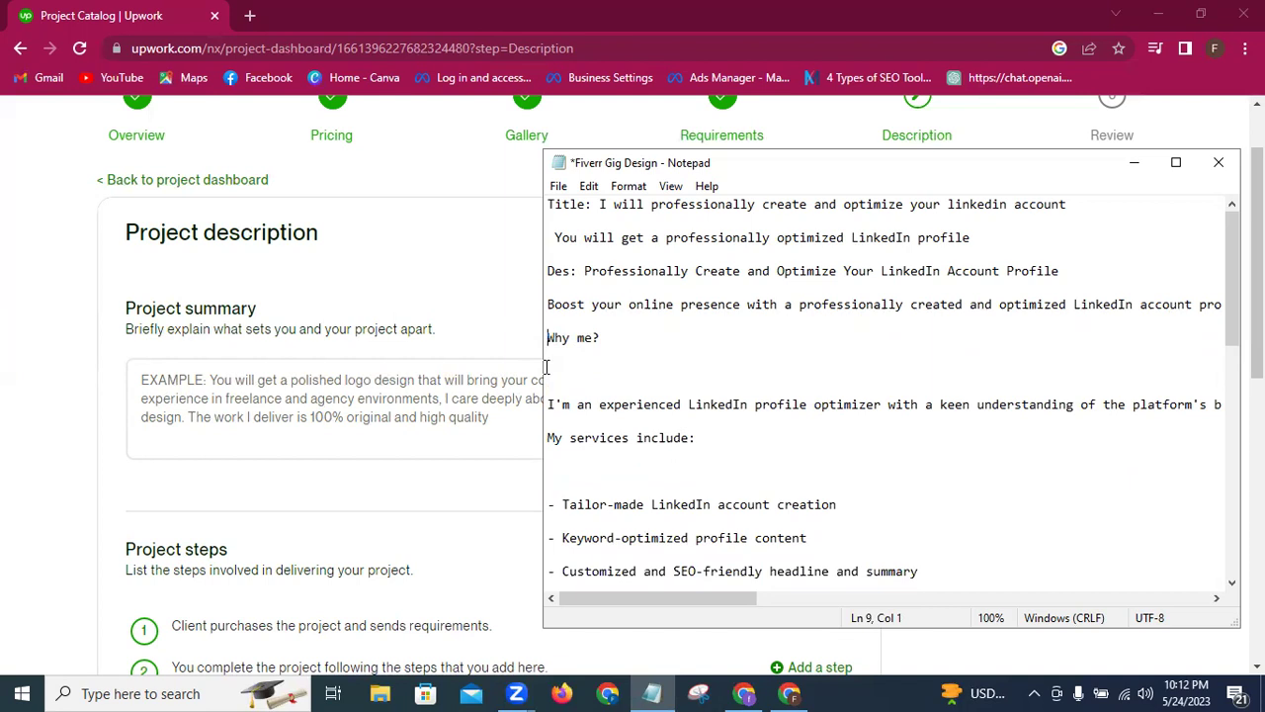
click(551, 405)
key(BackSpace)
key(BackSpace)
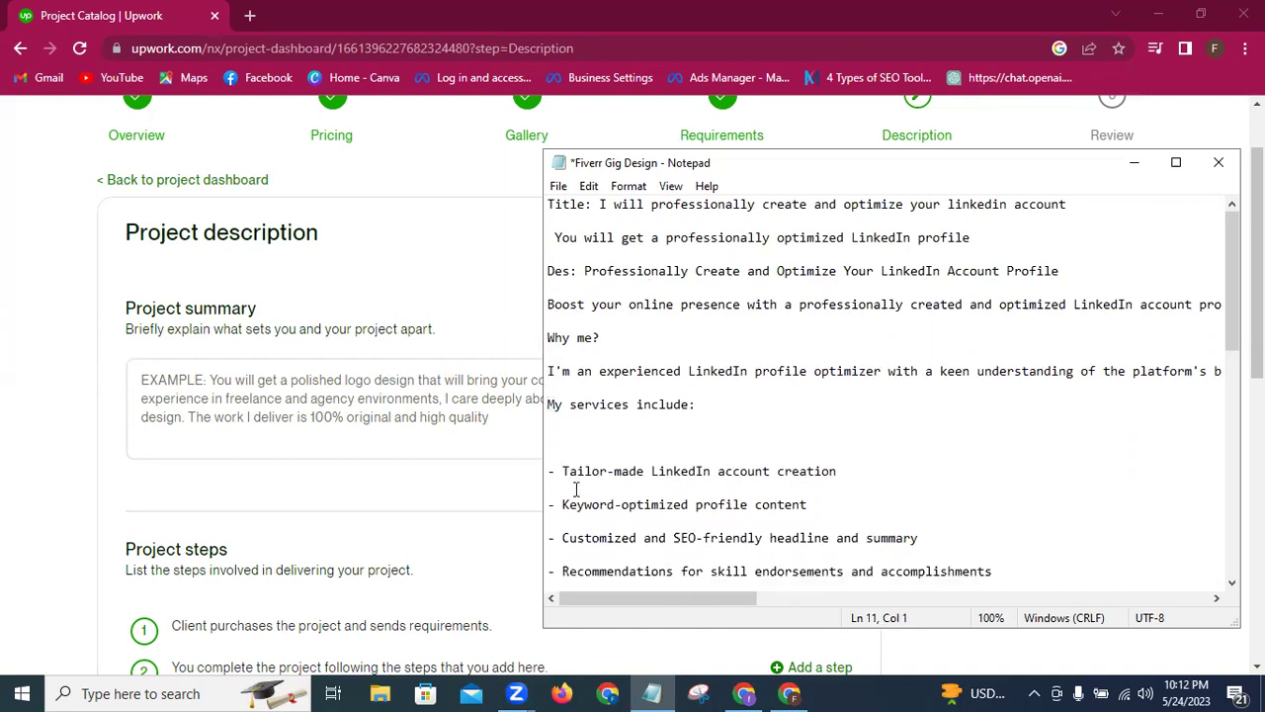
click(547, 472)
key(BackSpace)
key(BackSpace)
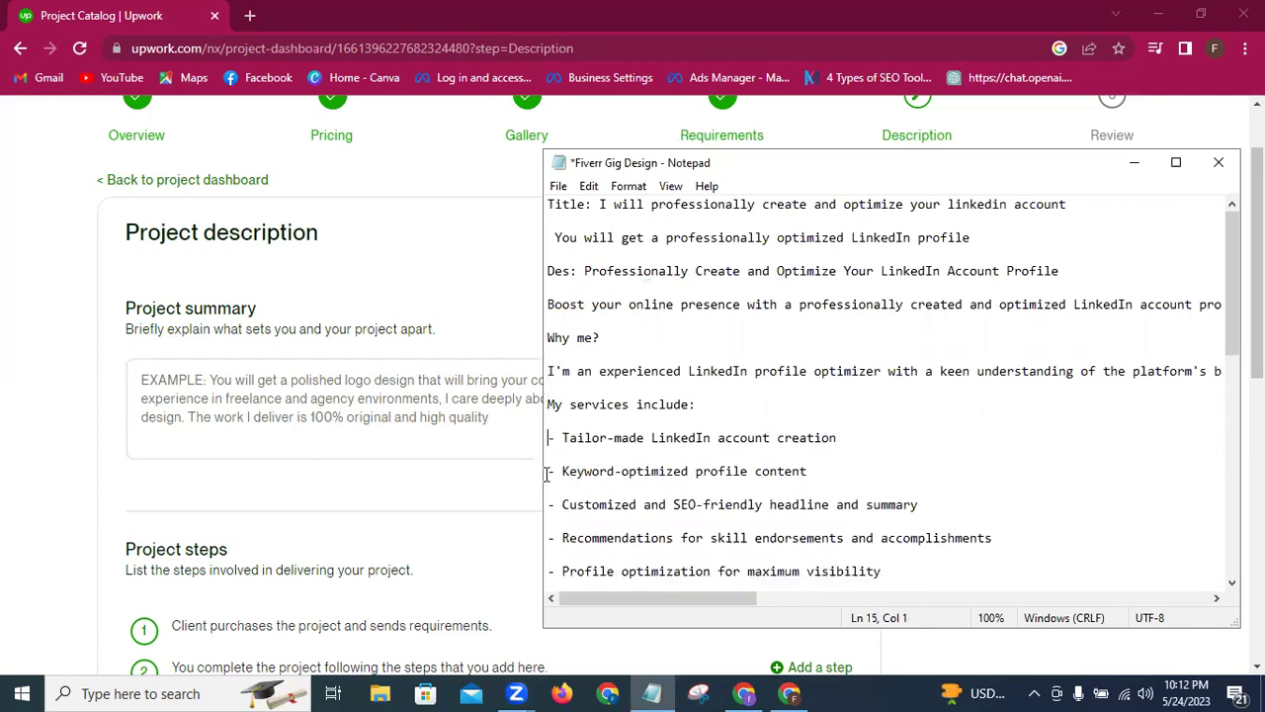
Step: Remove the extra blank lines above the closing paragraphs "Invest in your success" and "Let's connect and start building your online brand!"
scroll(847, 454, down, 1)
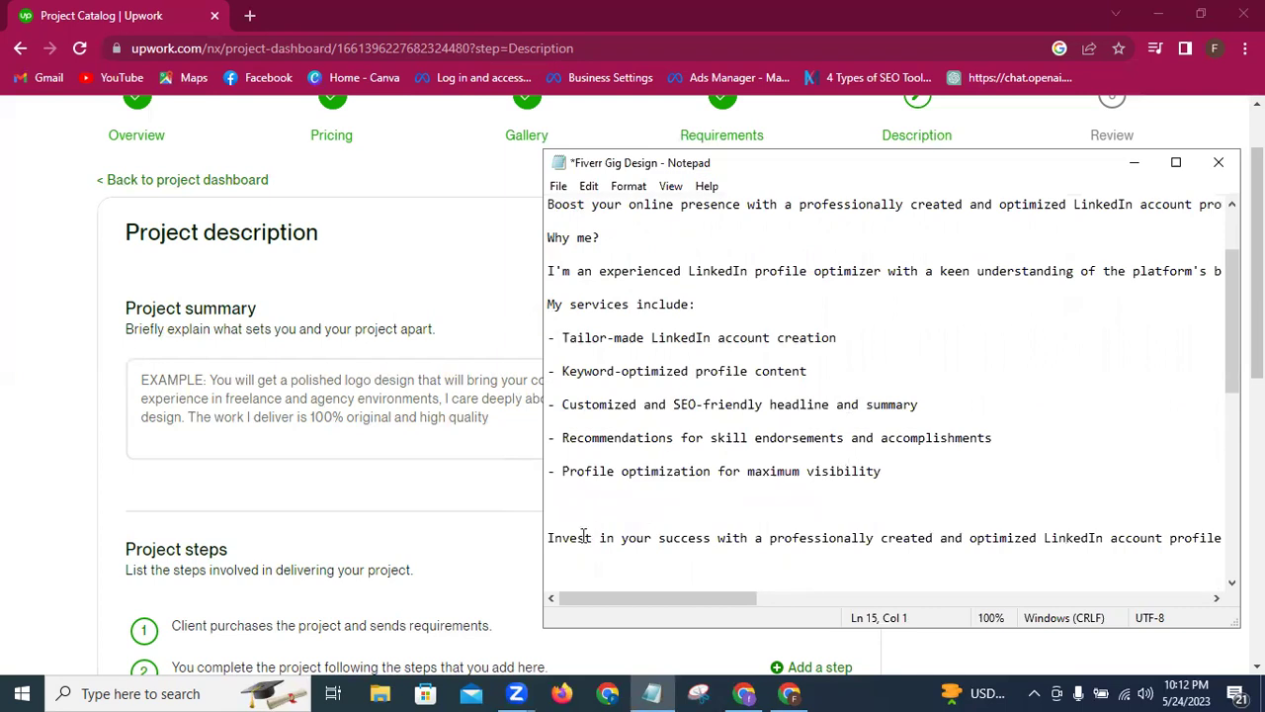
click(549, 537)
key(BackSpace)
key(BackSpace)
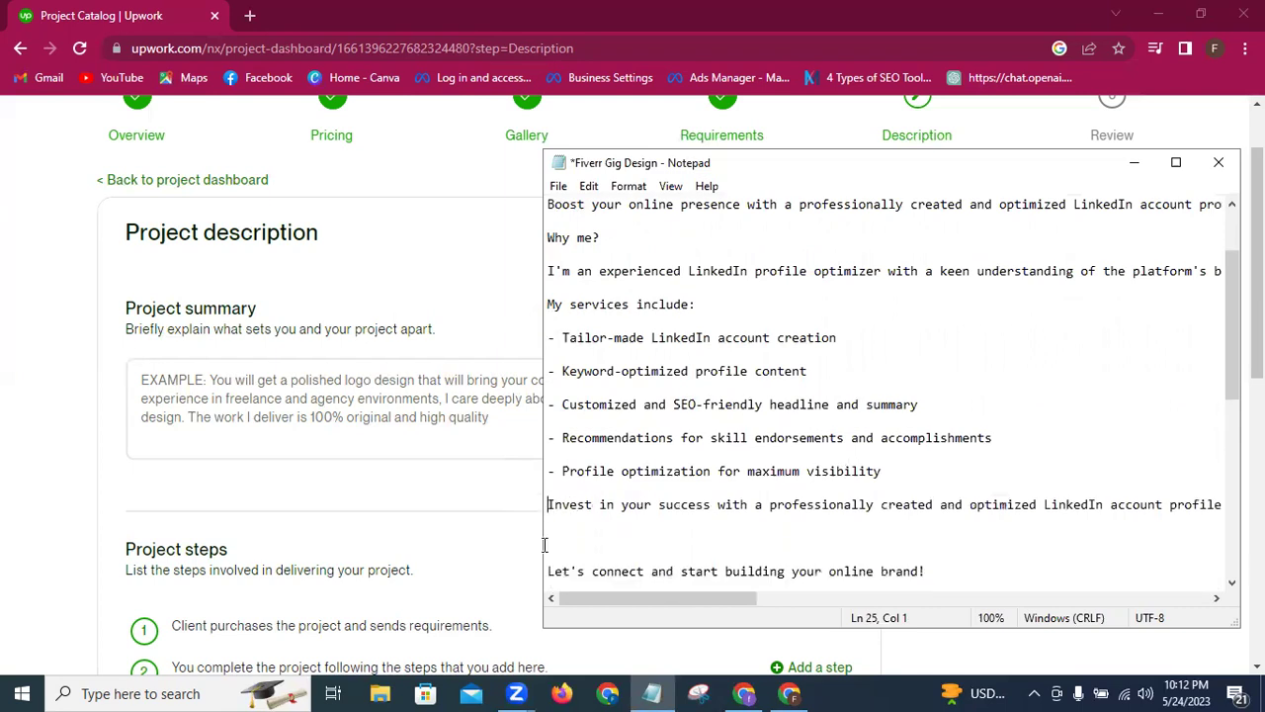
click(545, 571)
key(BackSpace)
key(BackSpace)
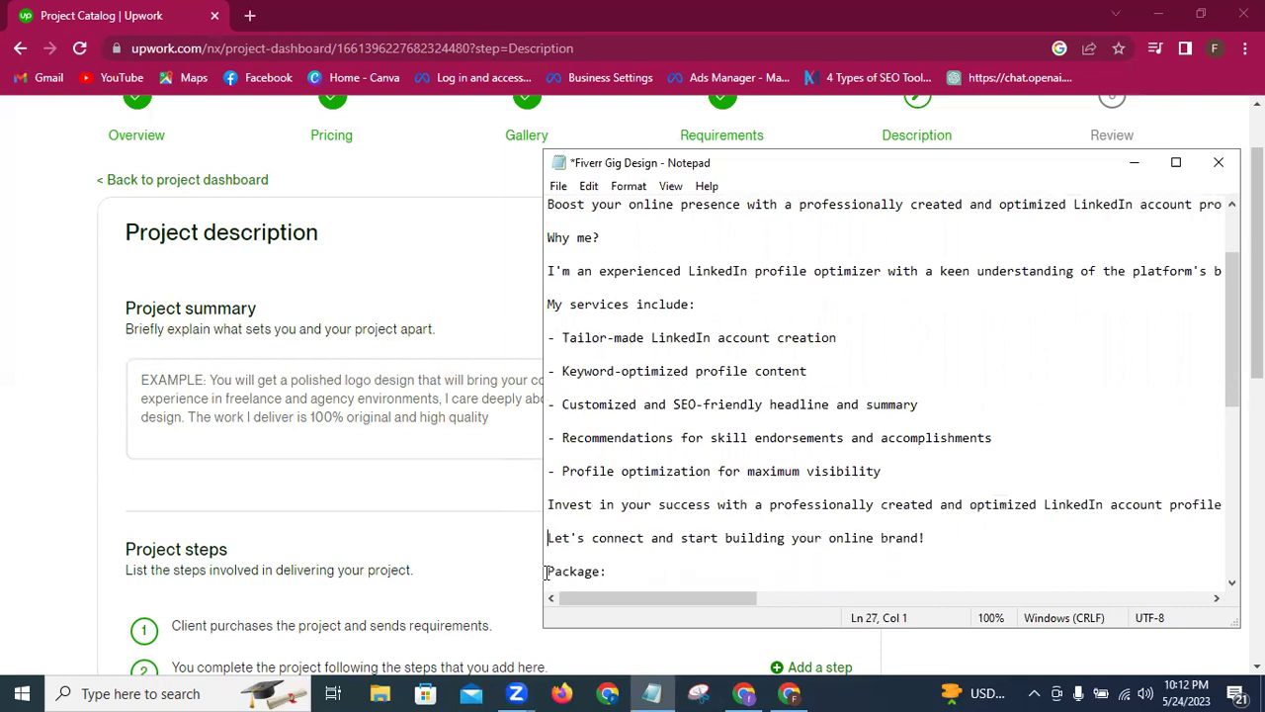
Step: Copy the description from "Professionally Create and Optimize" through "Let's connect and start building your online brand!" into the Upwork project summary in Chrome
scroll(678, 455, up, 1)
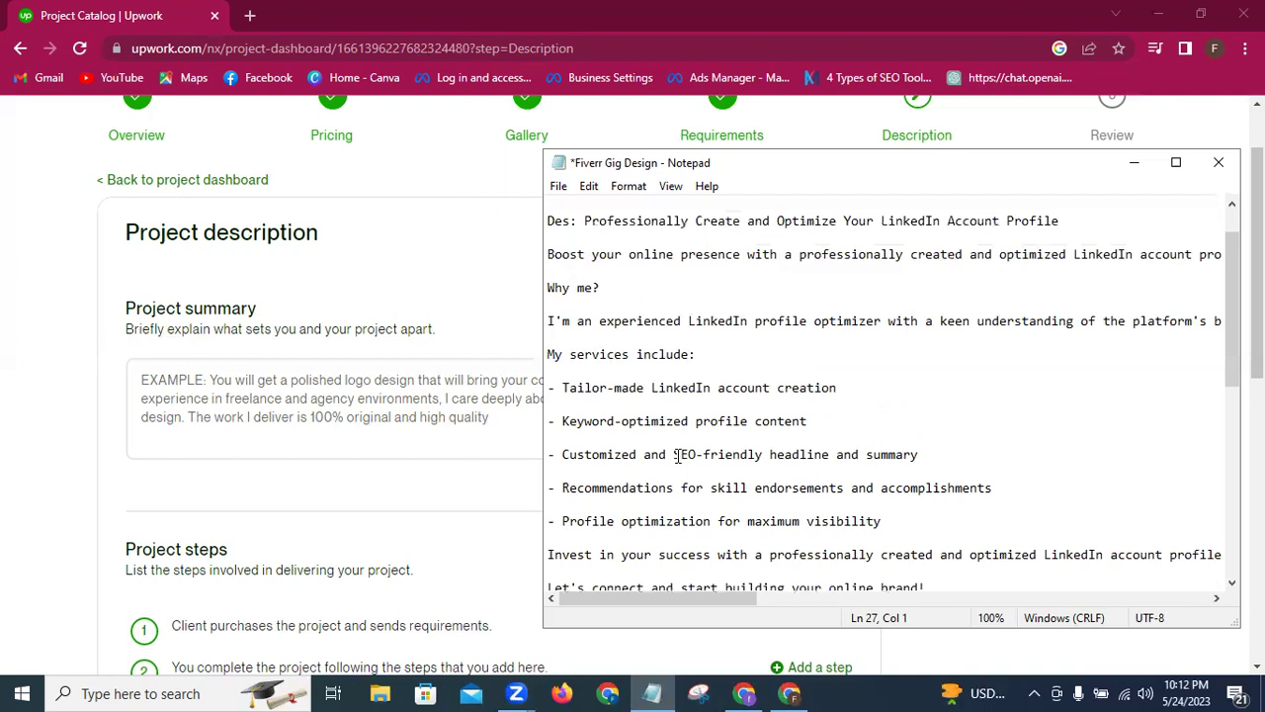
scroll(678, 455, up, 1)
drag(584, 270, 931, 539)
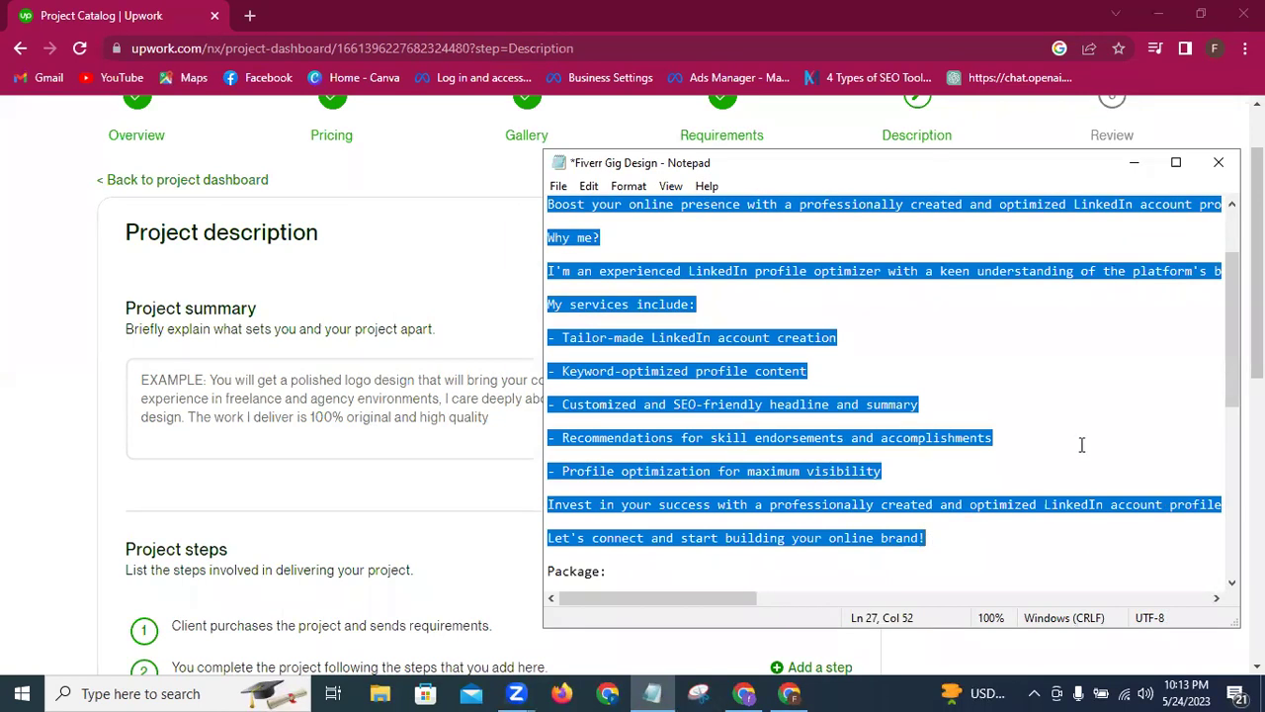
click(1134, 162)
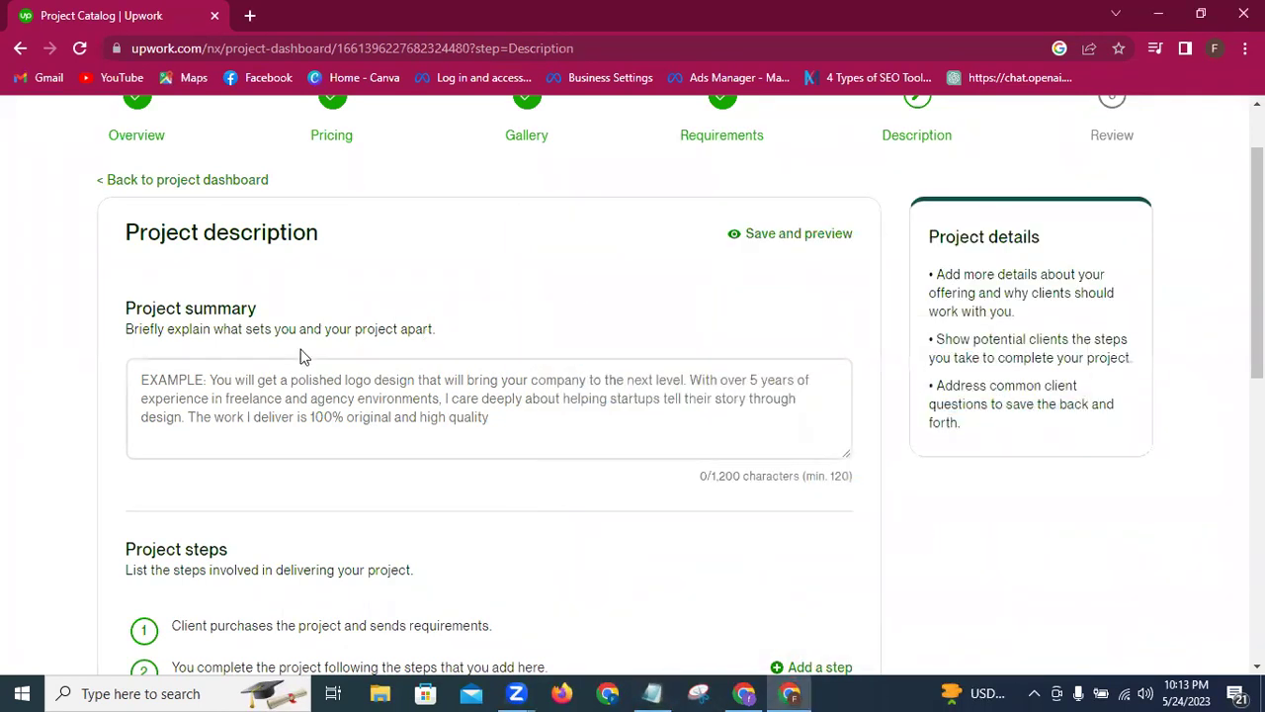
click(168, 377)
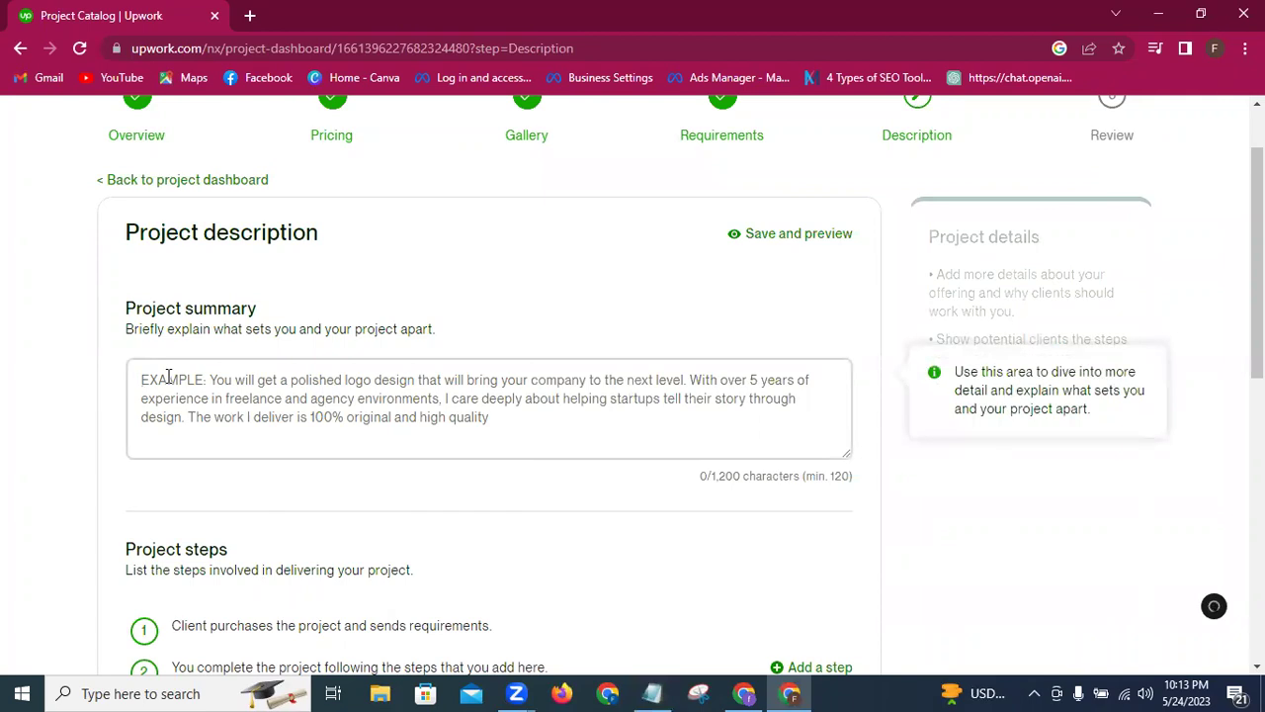
key(ctrl+v)
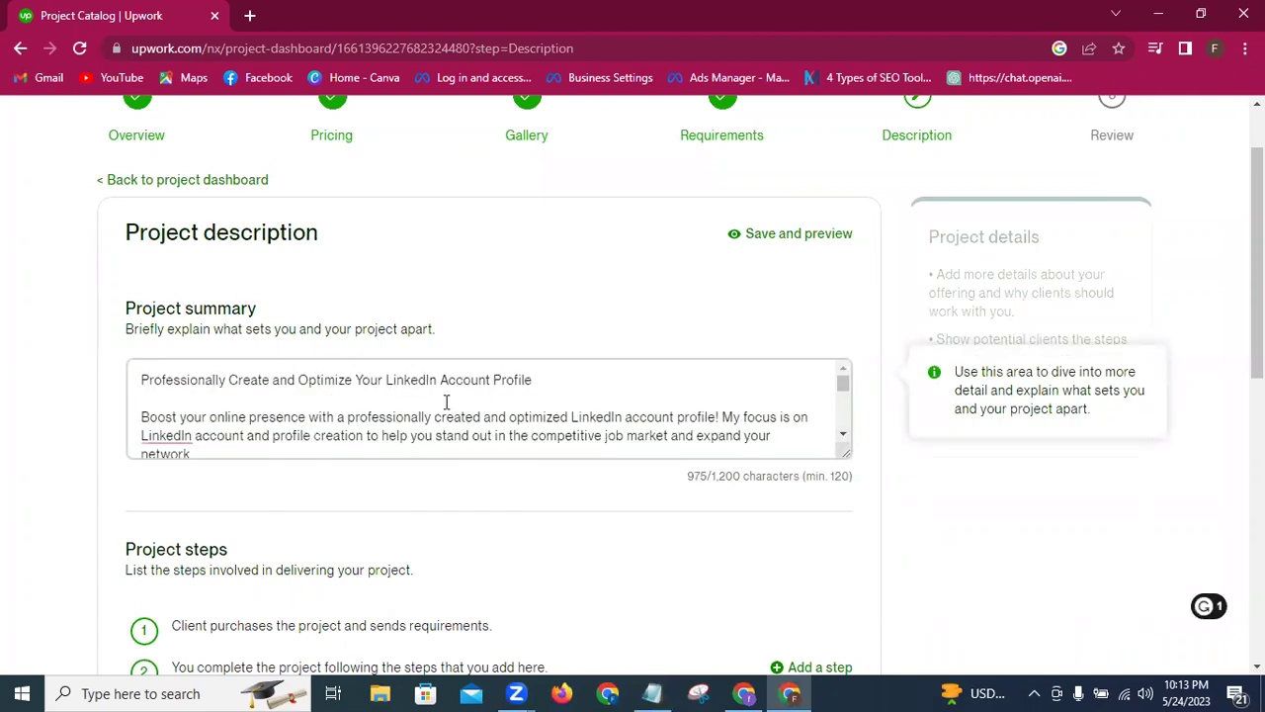
Step: Accept the Grammarly suggestion that inserts "the" before "LinkedIn account" in the project summary
click(719, 477)
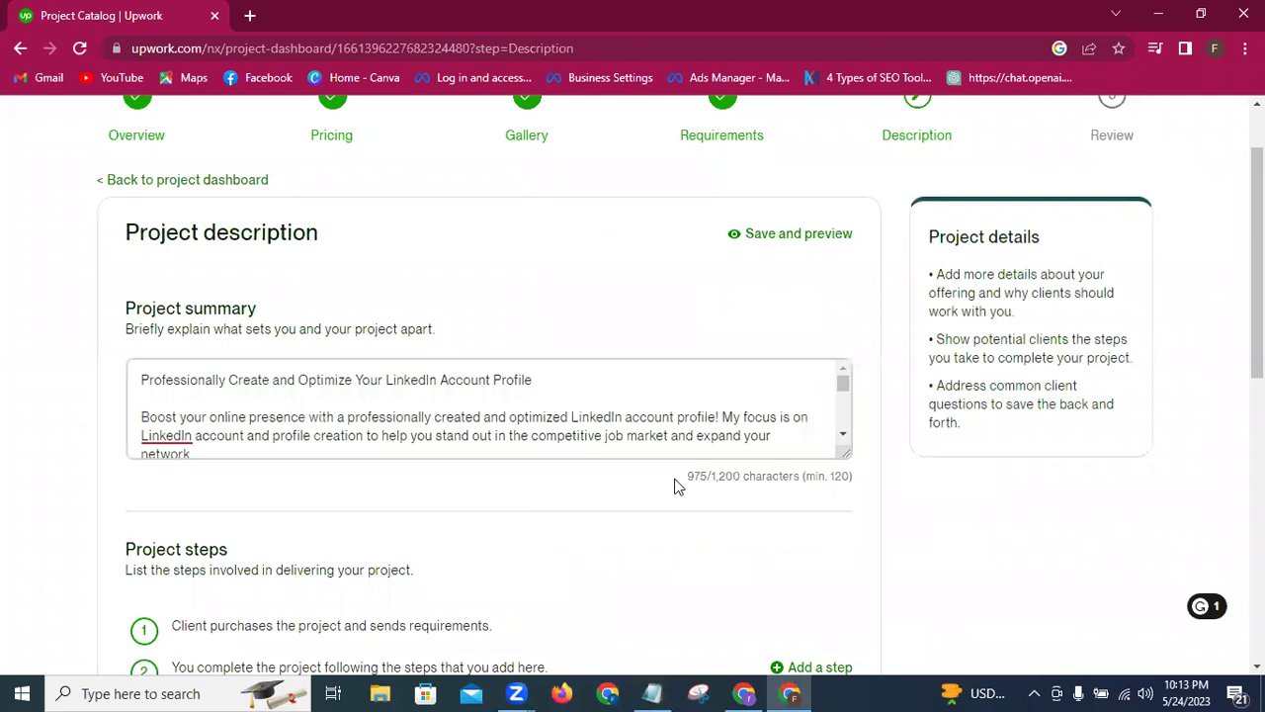
click(184, 436)
mouse_move(184, 436)
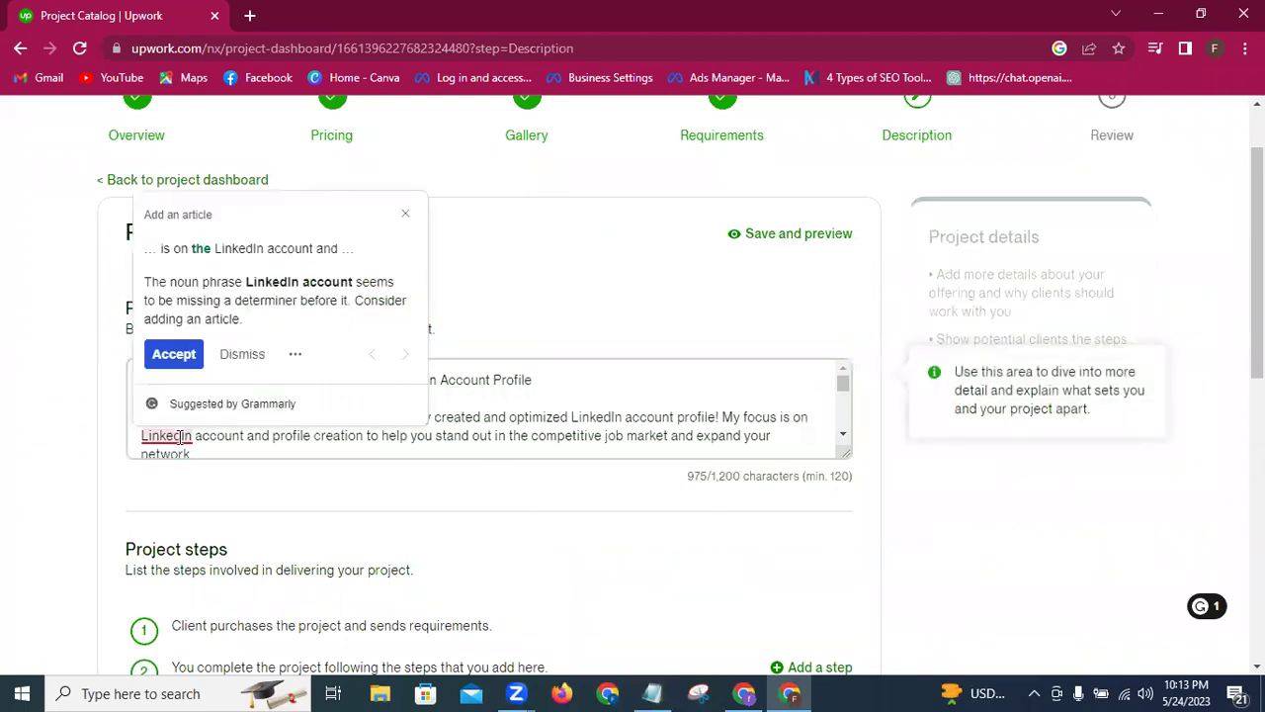
click(178, 356)
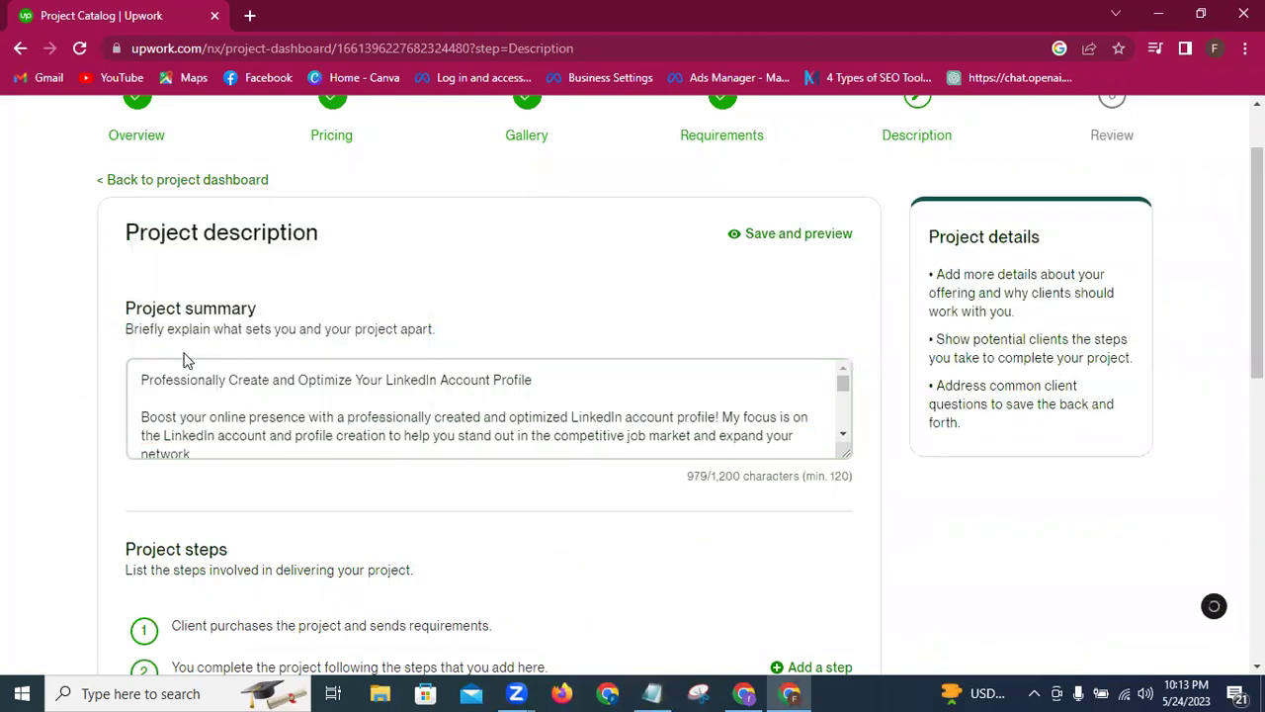
click(795, 406)
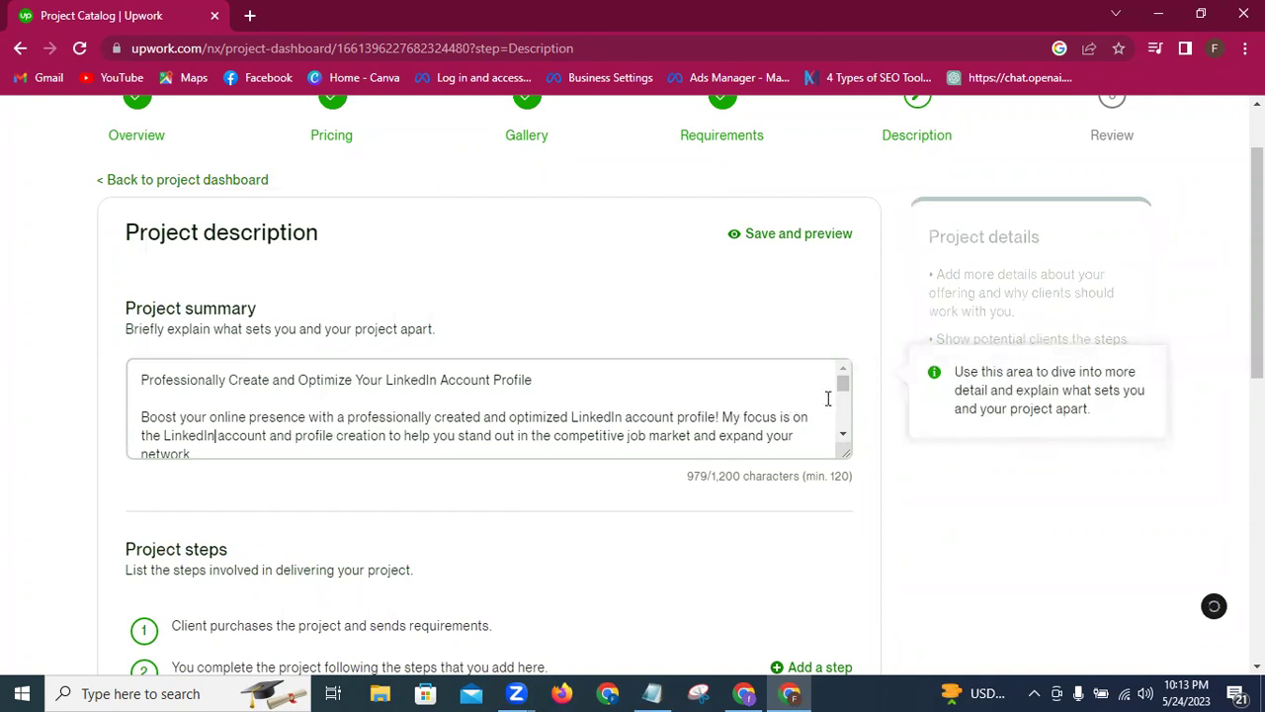
Step: Delete the word "Account" from the summary's title line so it reads "Professionally Create and Optimize Your LinkedIn Profile"
scroll(826, 398, up, 1)
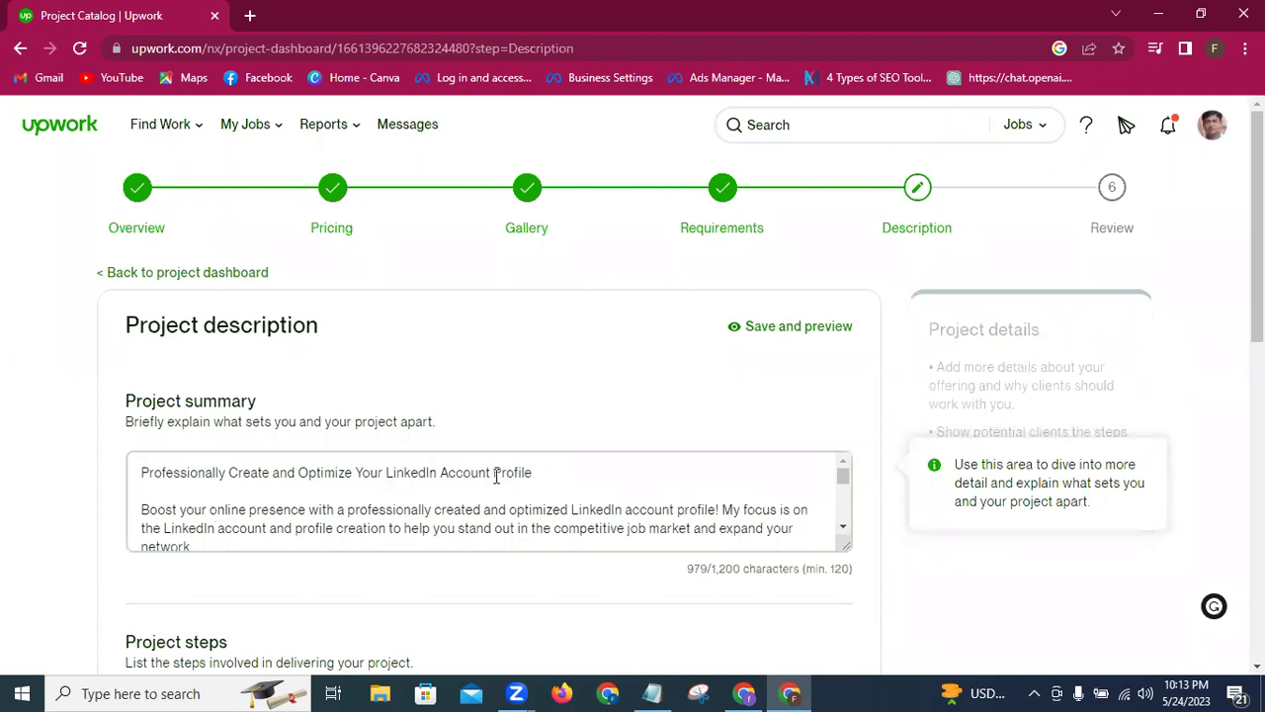
key(BackSpace)
key(BackSpace)
key(BackSpace)
key(BackSpace)
key(BackSpace)
key(BackSpace)
key(BackSpace)
key(BackSpace)
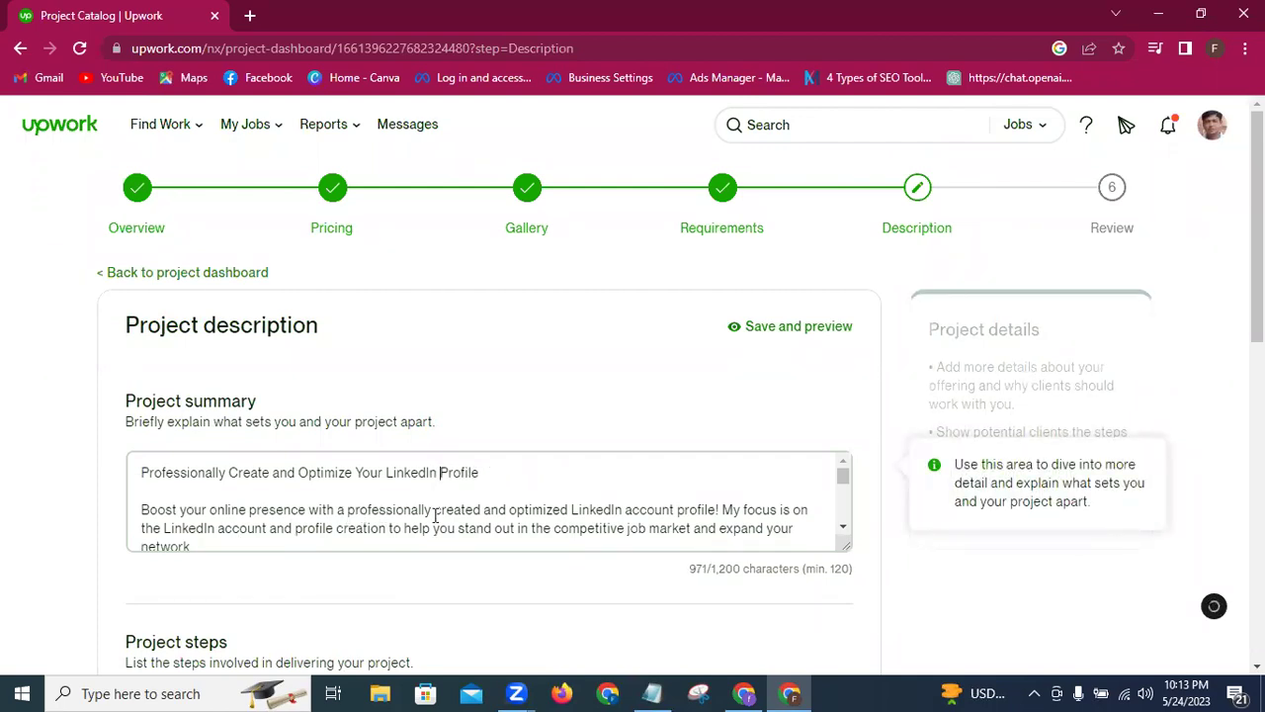
Step: Delete the word "account" before "profile!" in the summary's opening sentence, leaving a single space
click(675, 511)
key(BackSpace)
key(BackSpace)
key(BackSpace)
key(BackSpace)
key(BackSpace)
key(BackSpace)
key(BackSpace)
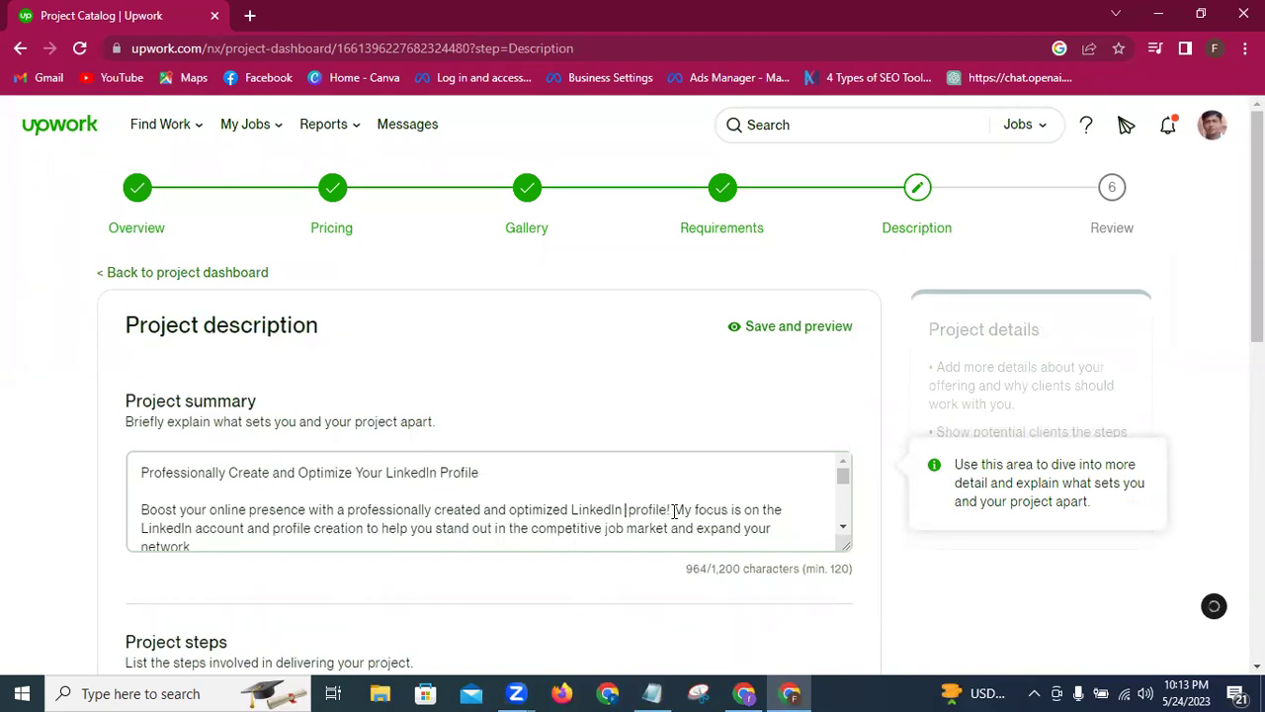
key(BackSpace)
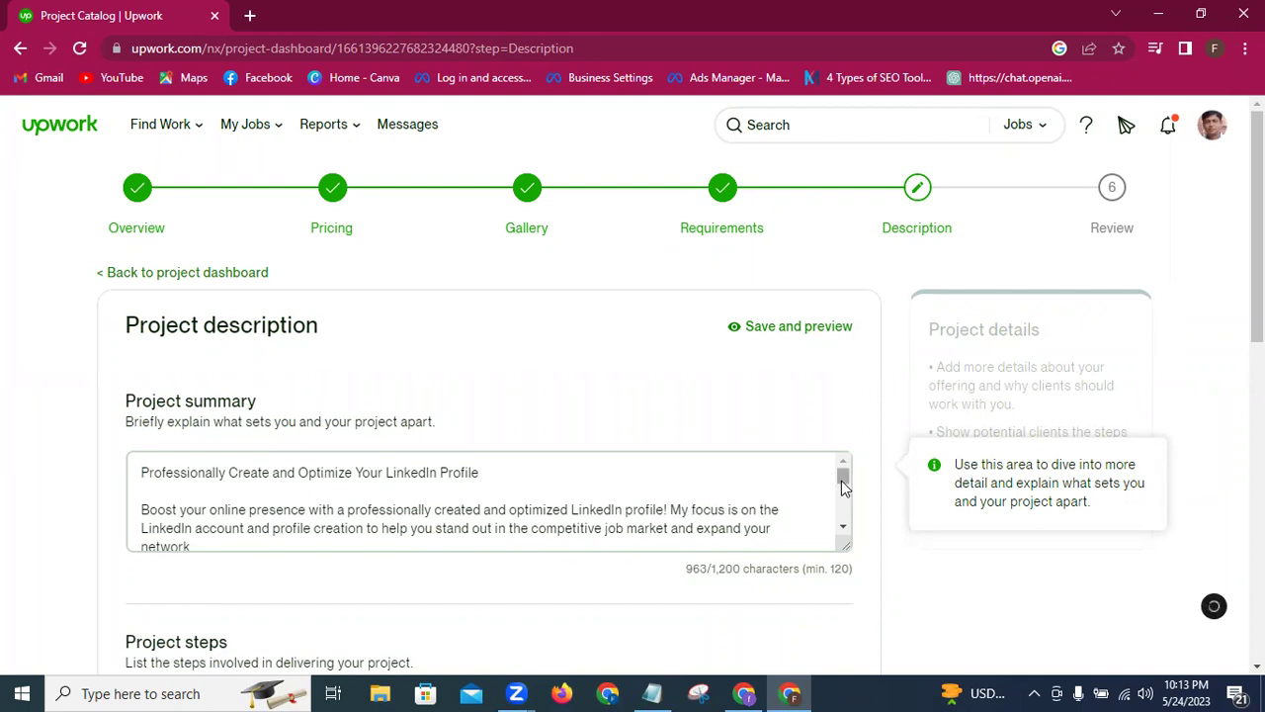
Step: Add the closing line "Thanks for viewing my project." at the end of the project summary, separated by a blank line
drag(843, 485, 845, 494)
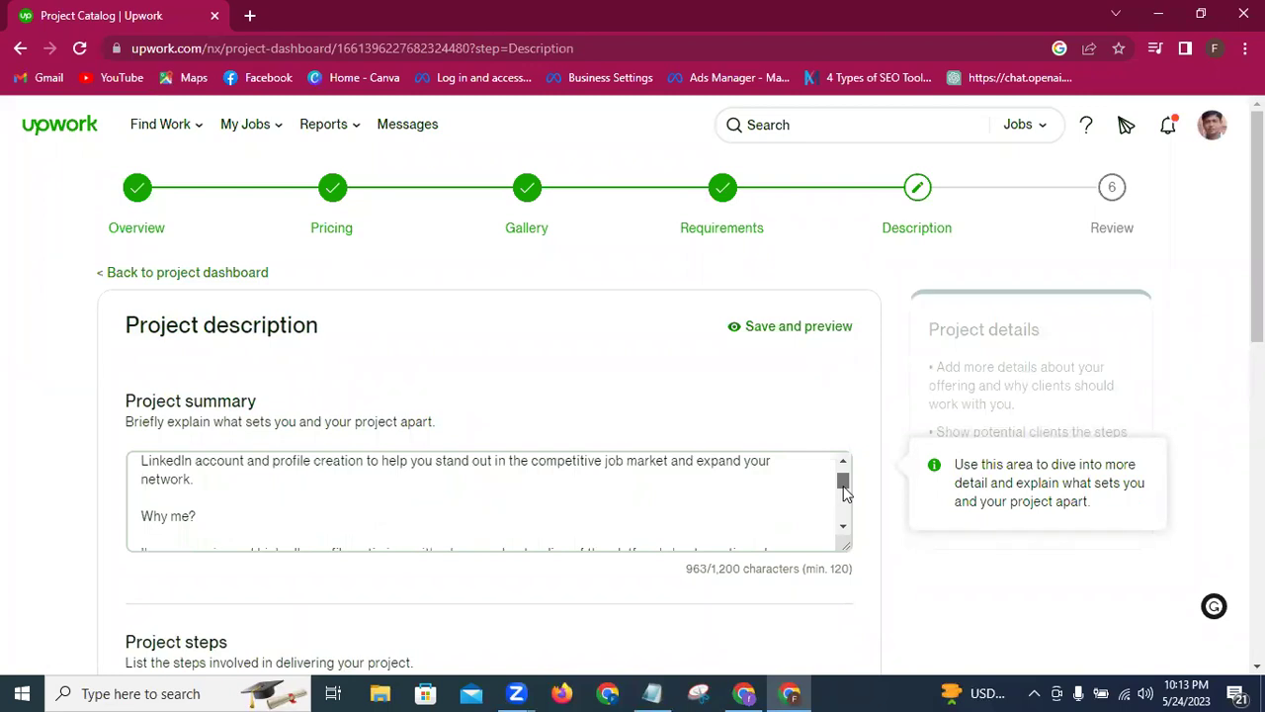
drag(845, 494, 847, 499)
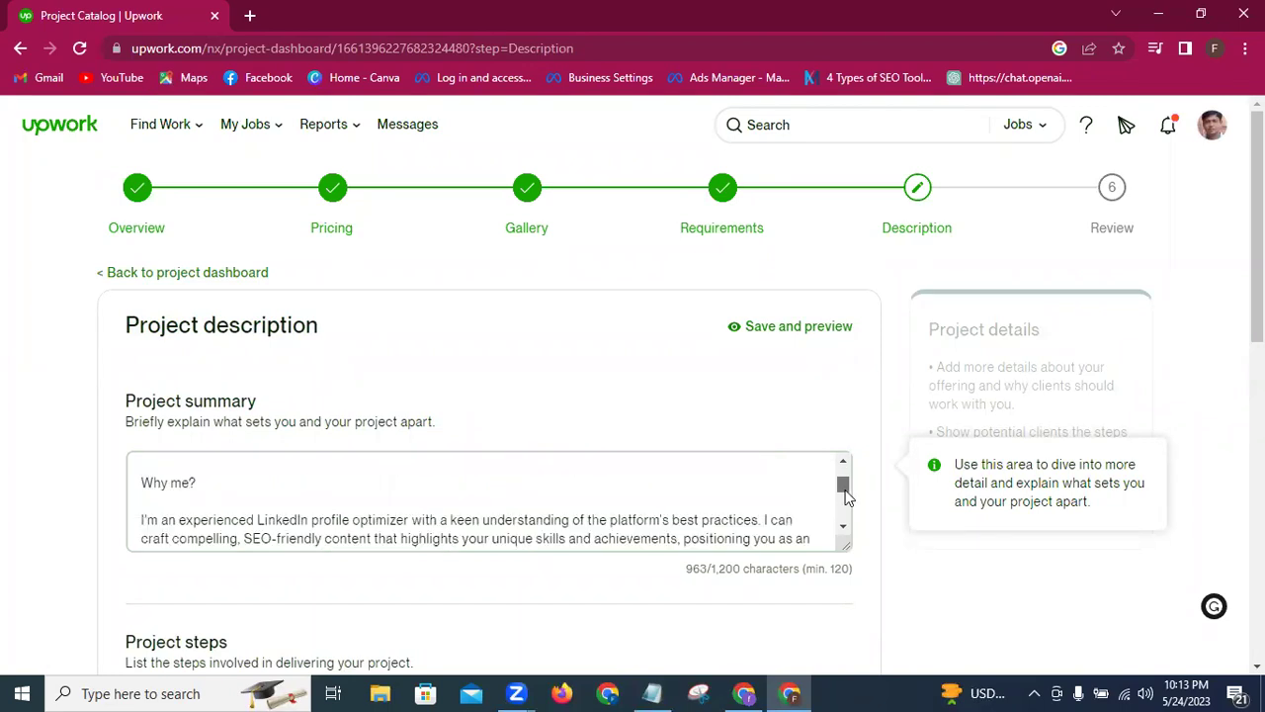
scroll(846, 499, down, 1)
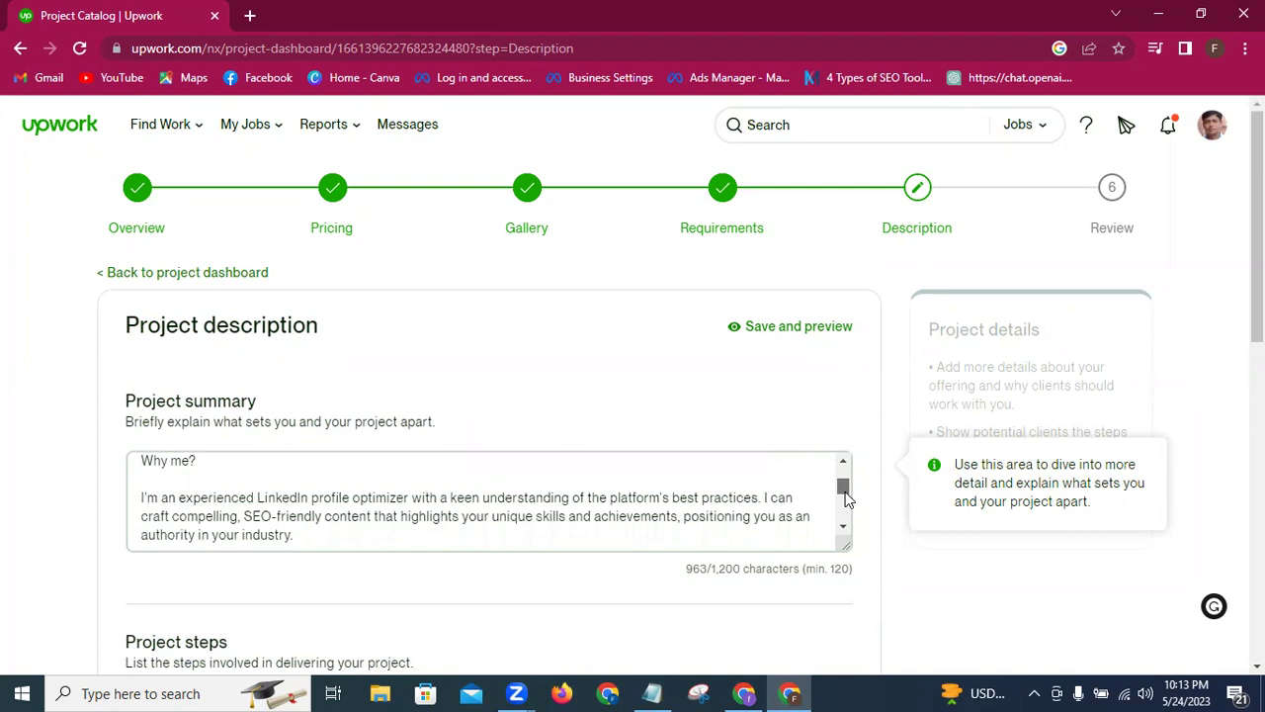
drag(846, 498, 850, 525)
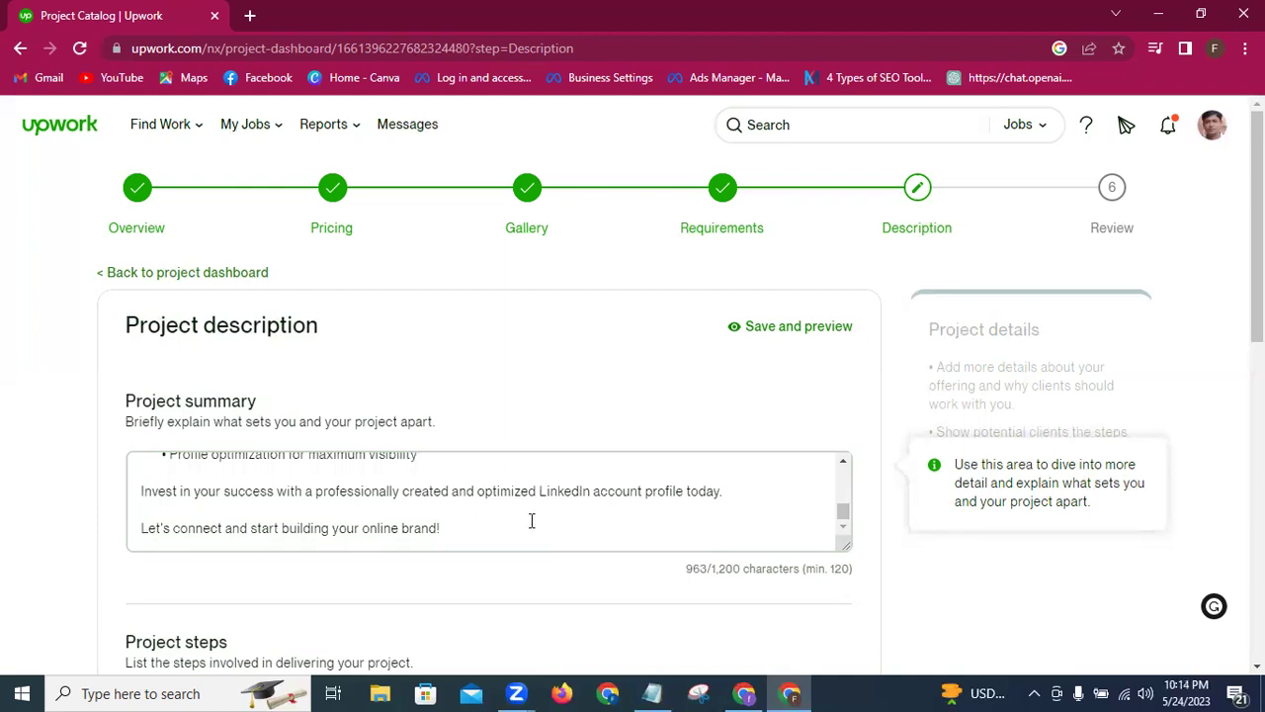
key(Return)
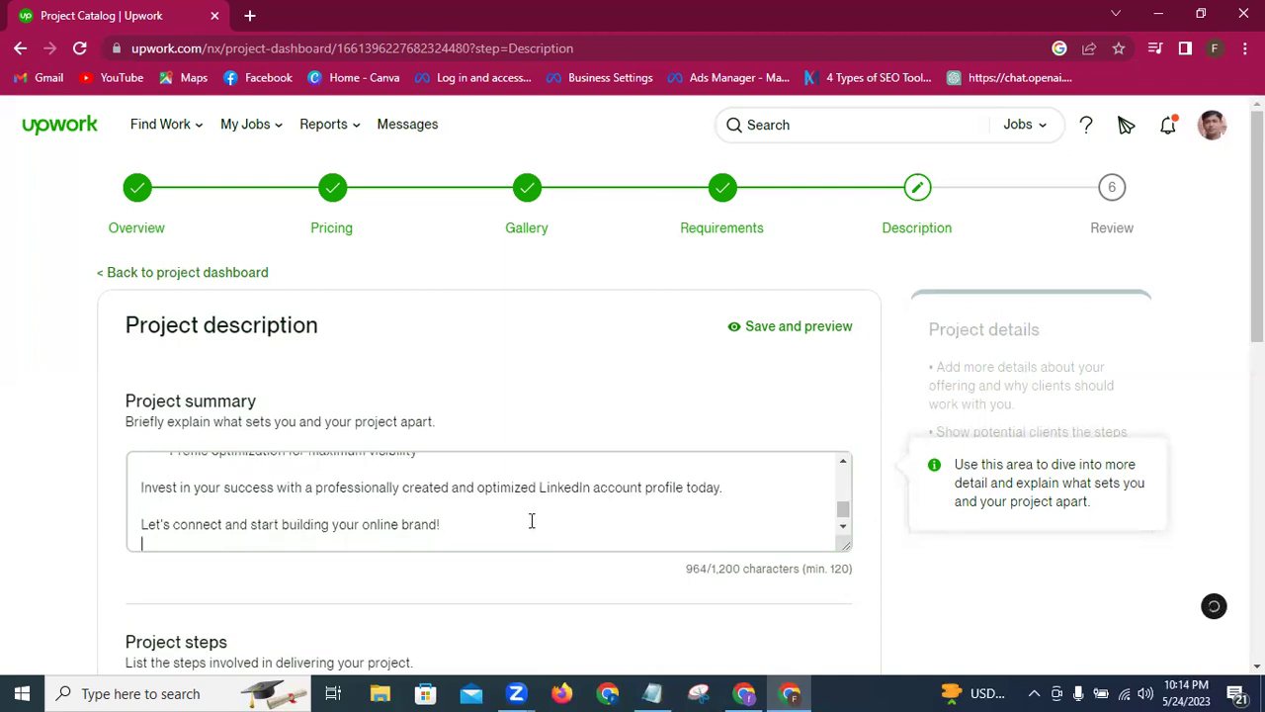
key(Return)
text(Tha)
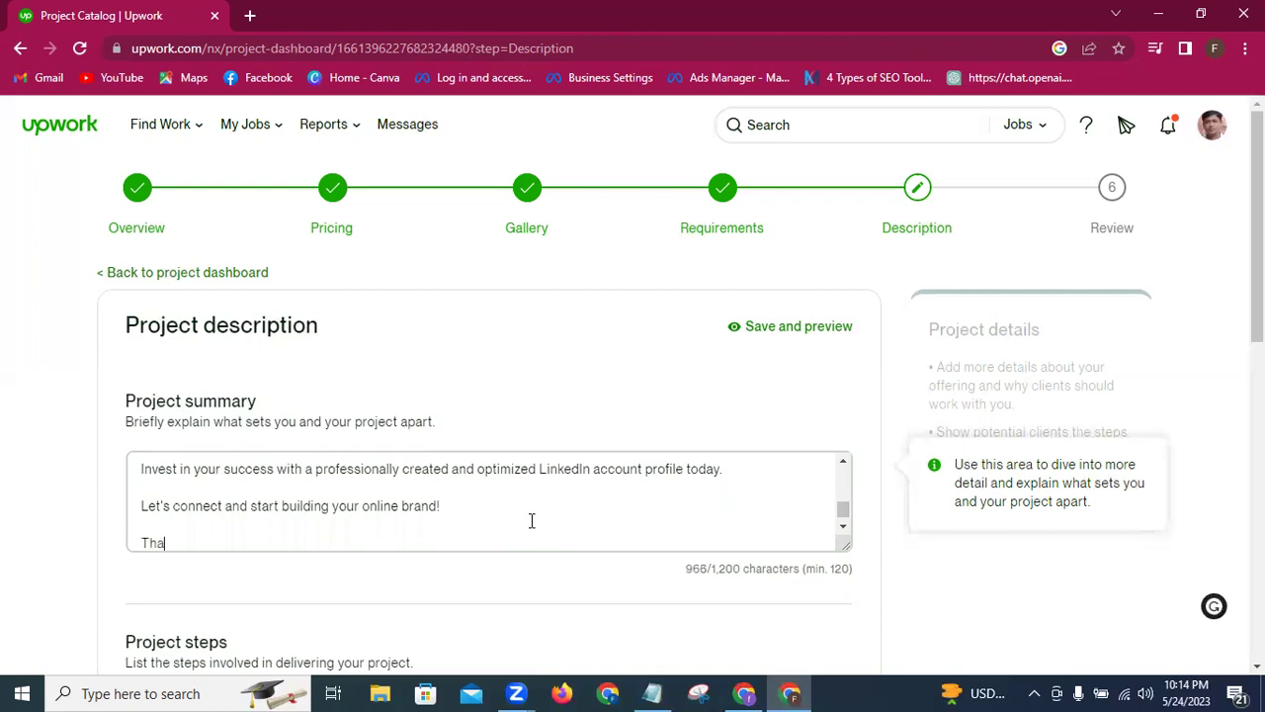
text(nks)
text(for viewi)
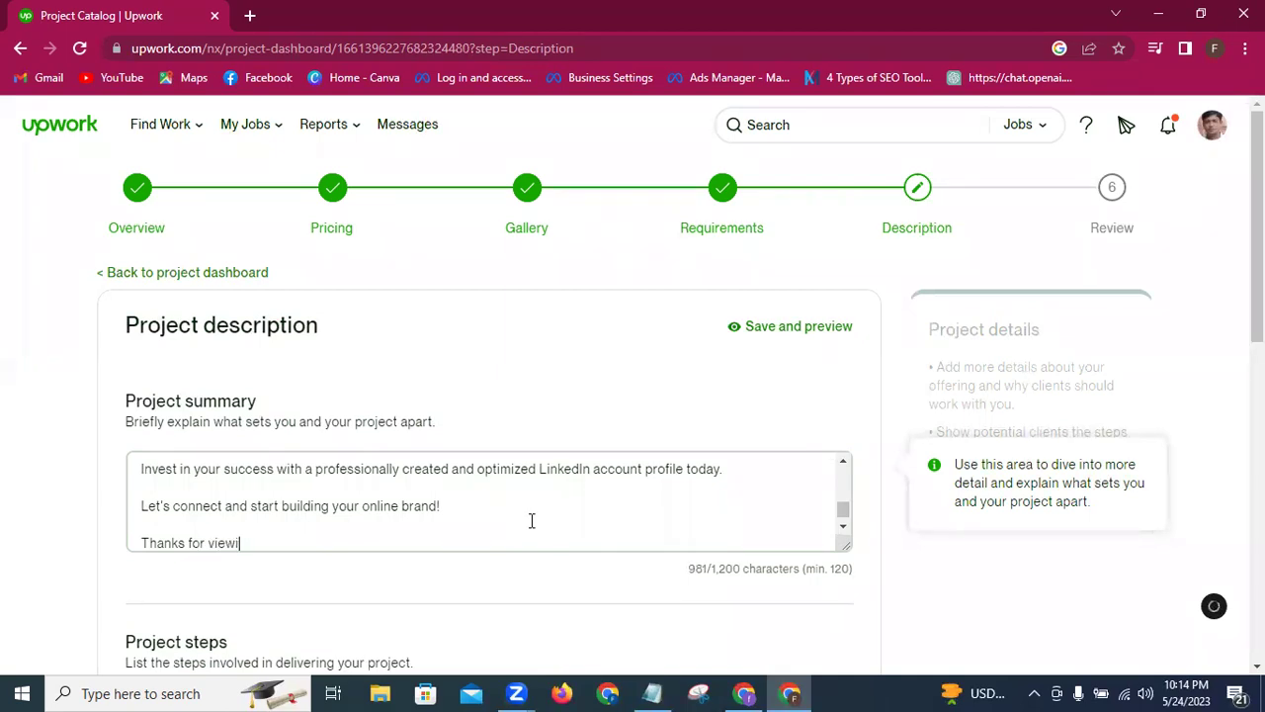
text(ng m)
text(y p)
text(rojec)
text(roject)
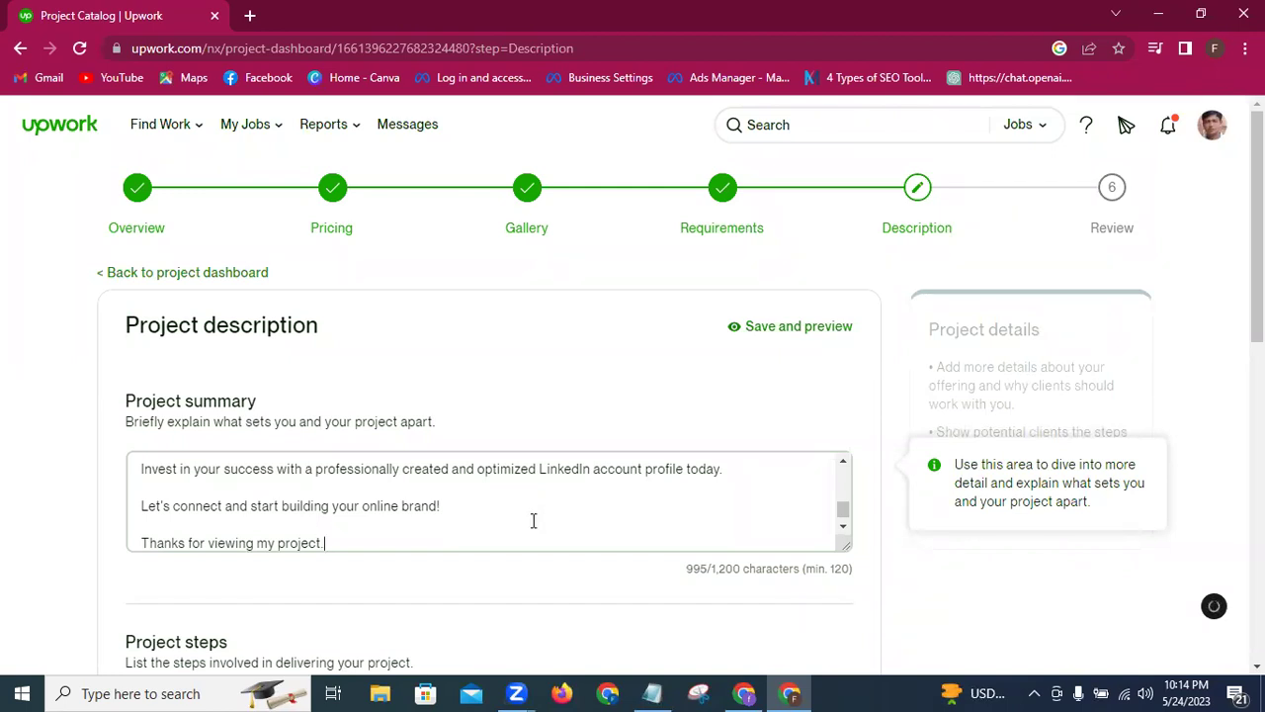
Step: Add a project step named "The client purchases the project and sends requirements.", accepting the Grammarly correction for the missing article
scroll(842, 511, down, 1)
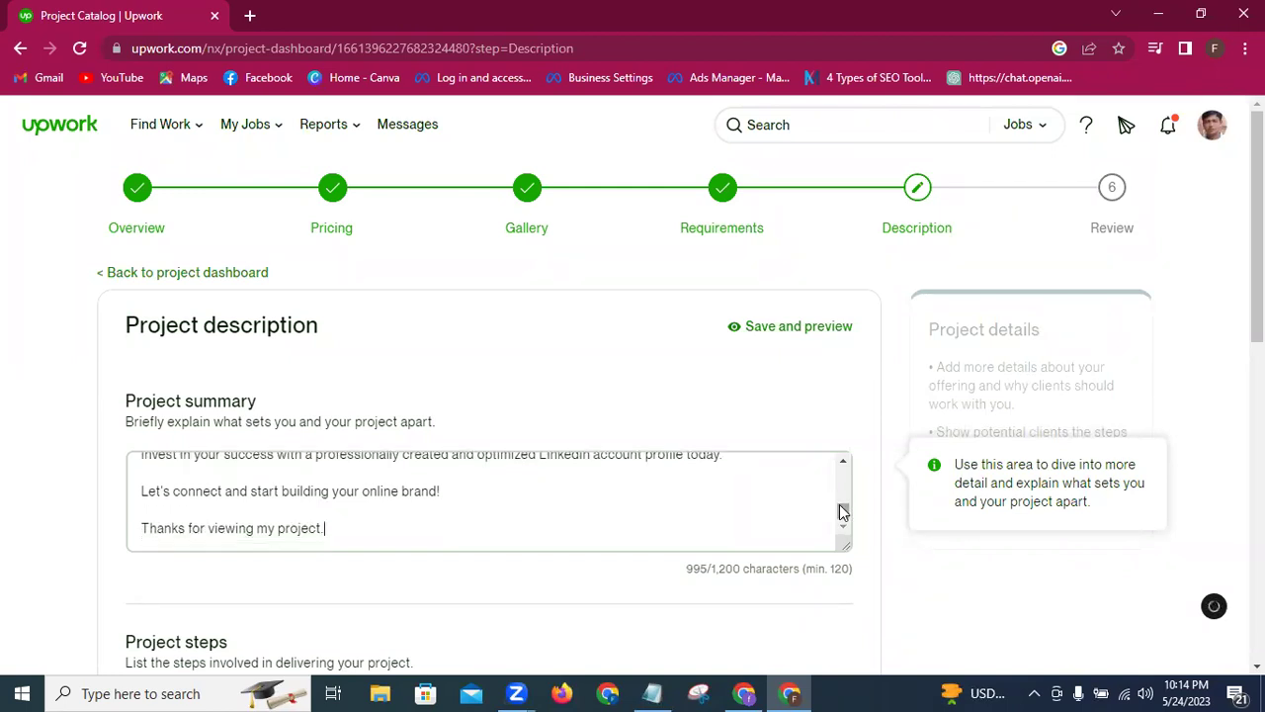
scroll(842, 511, up, 5)
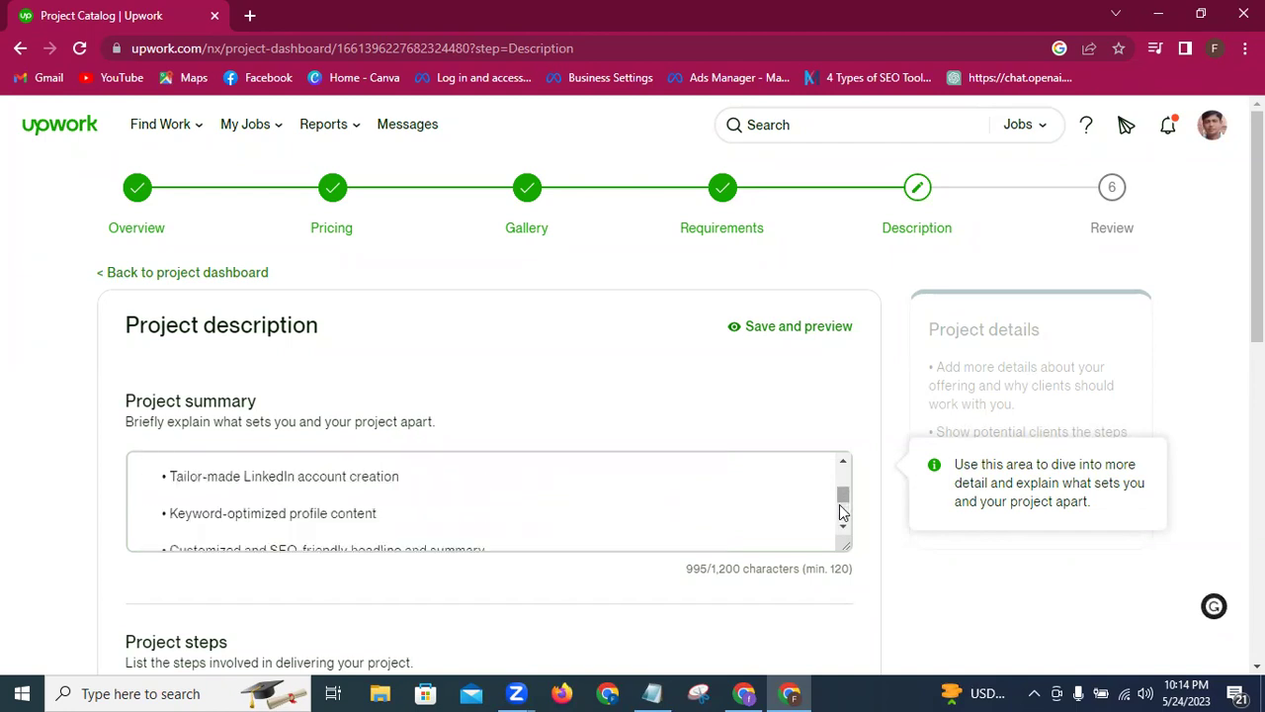
scroll(843, 511, up, 5)
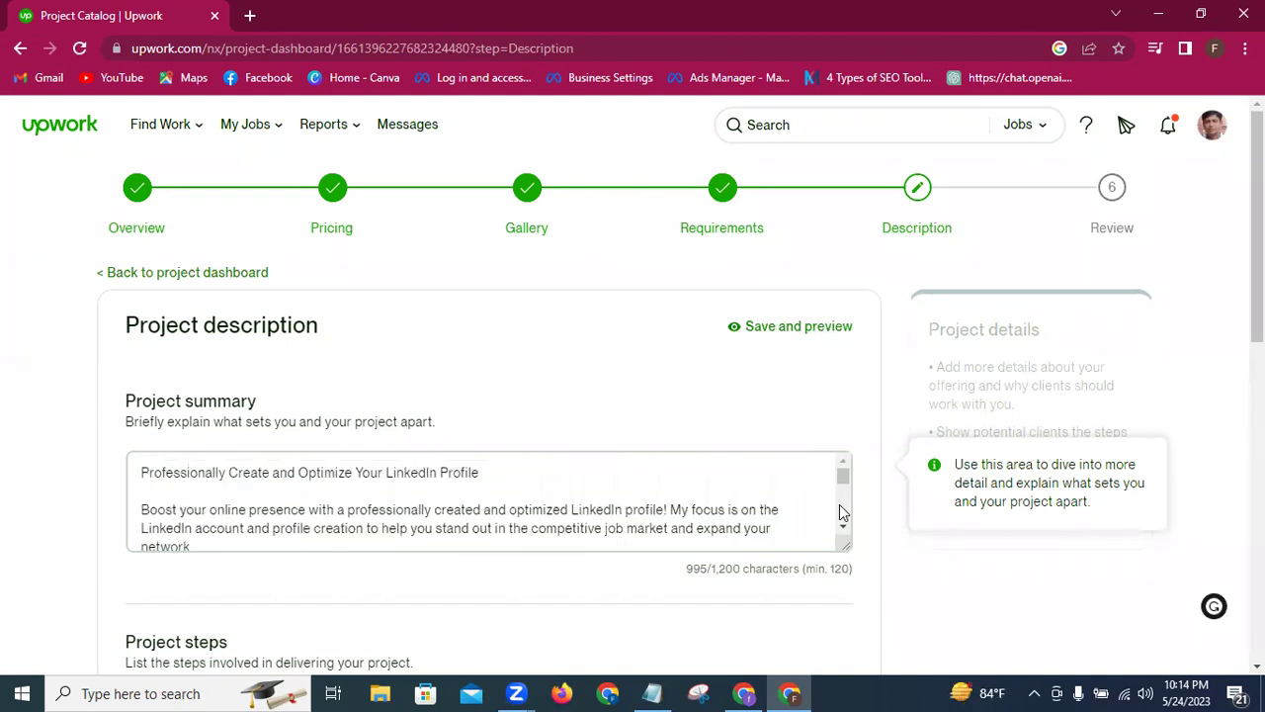
scroll(839, 512, down, 10)
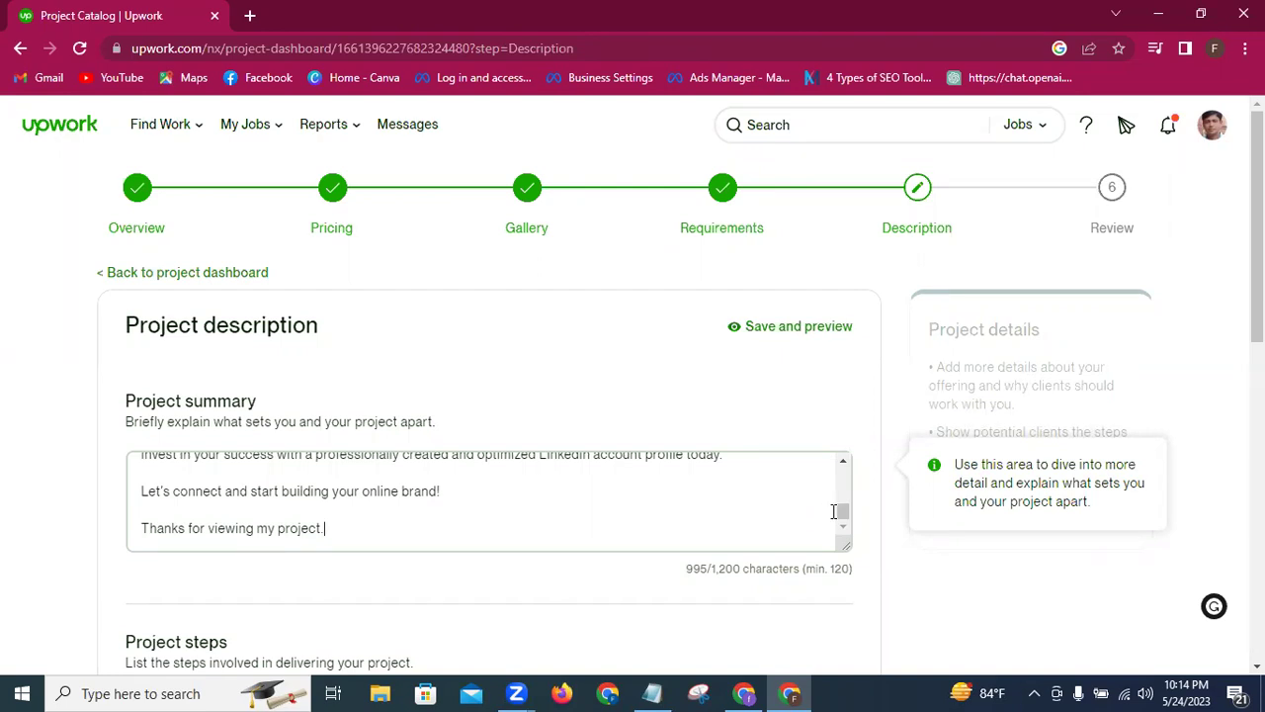
click(652, 517)
scroll(669, 517, down, 4)
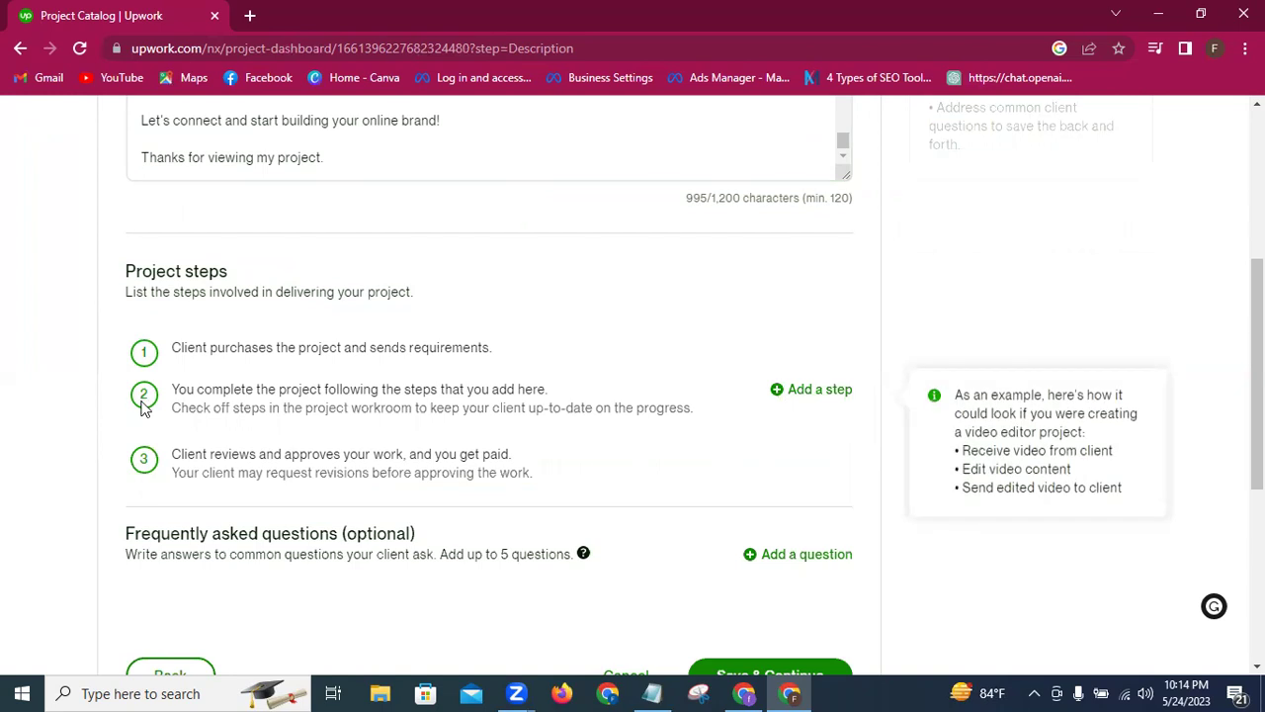
click(797, 395)
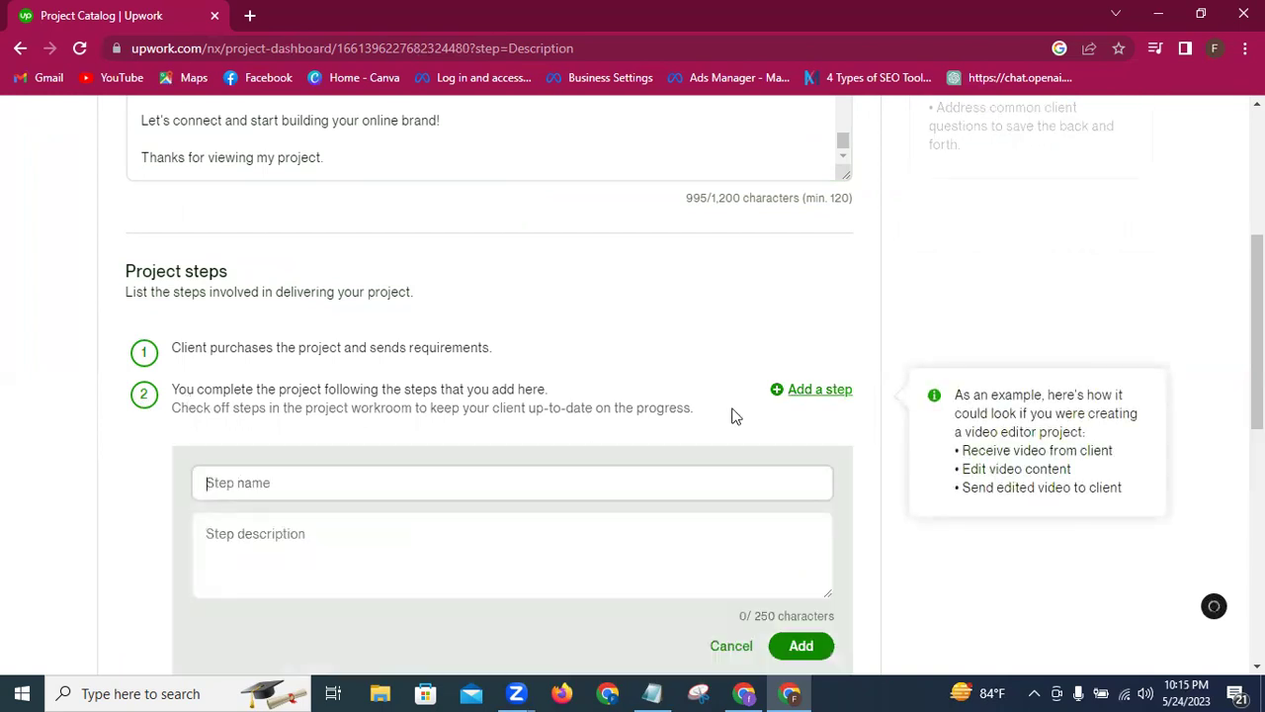
text(Cleient)
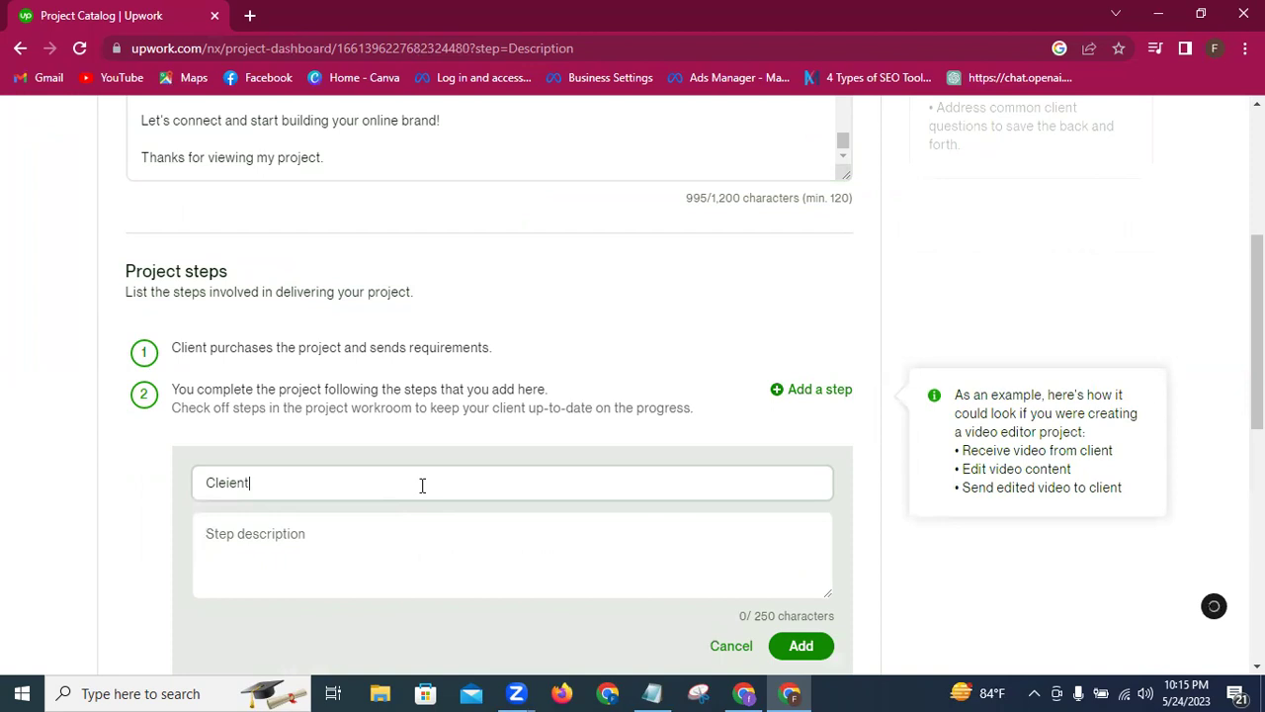
key(BackSpace)
key(BackSpace)
key(BackSpace)
key(BackSpace)
text(ient purchases the p)
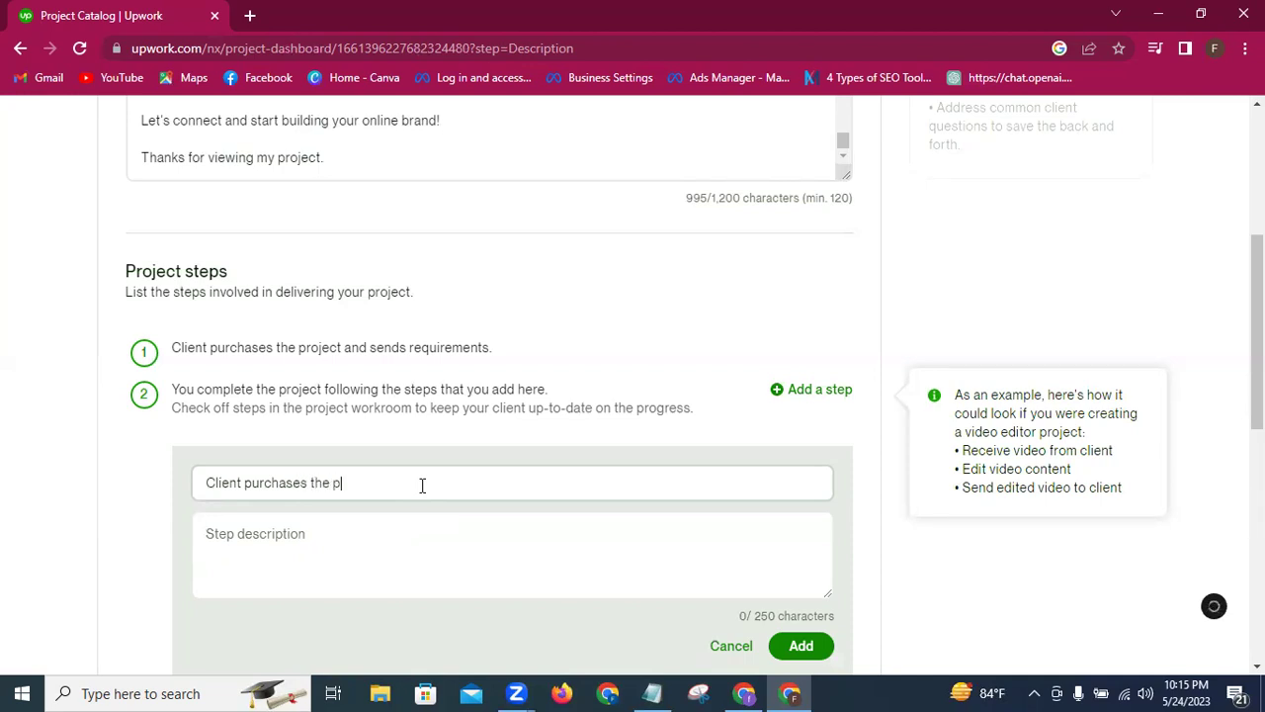
text(roject and sends requirements)
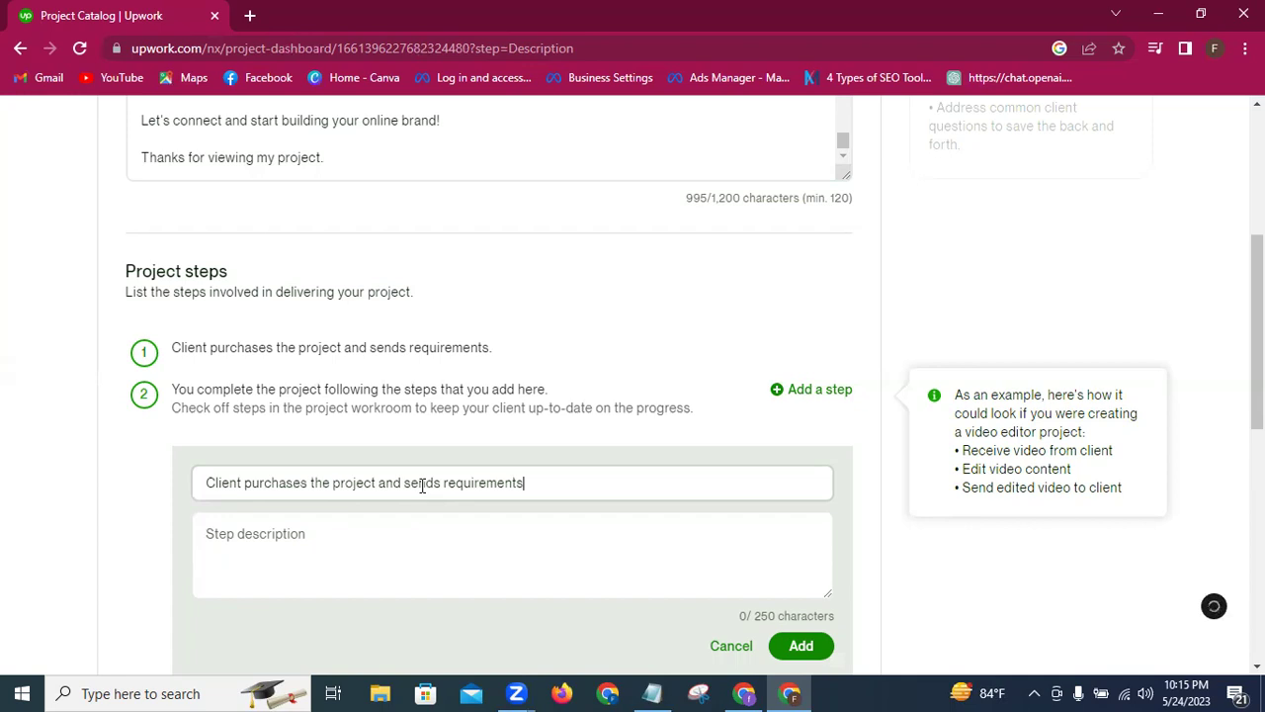
text(.)
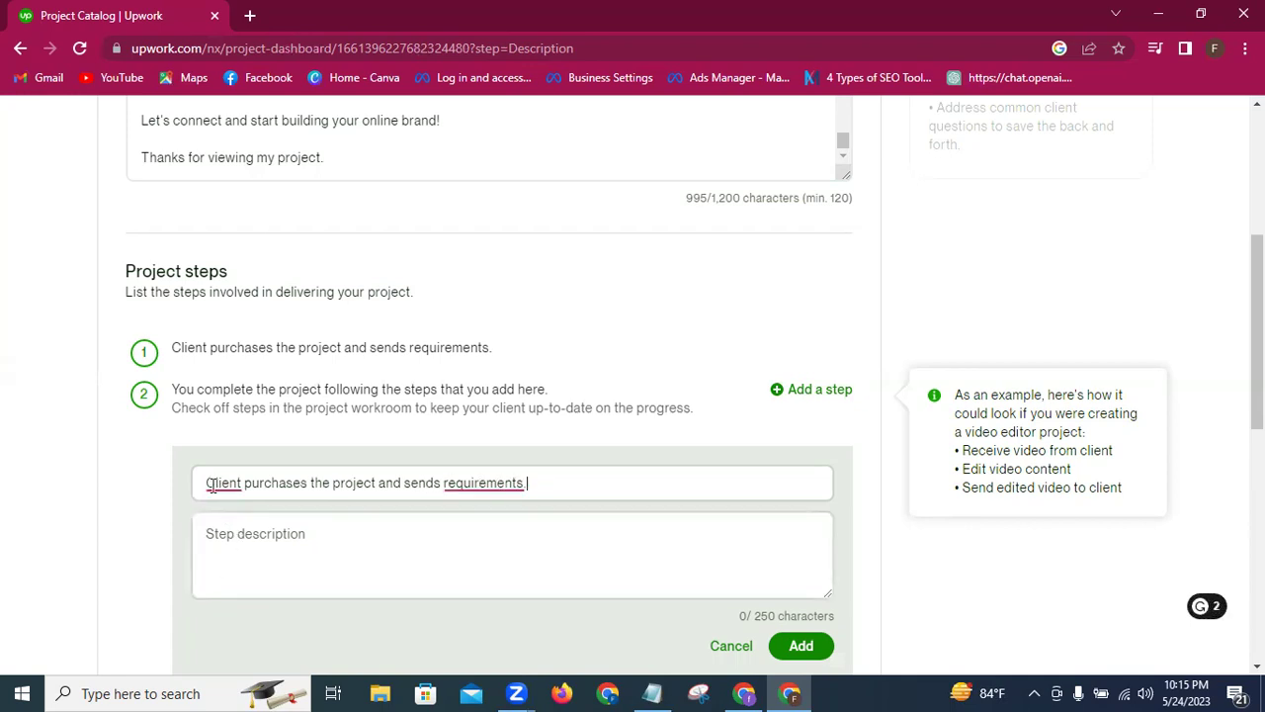
mouse_move(209, 482)
click(239, 402)
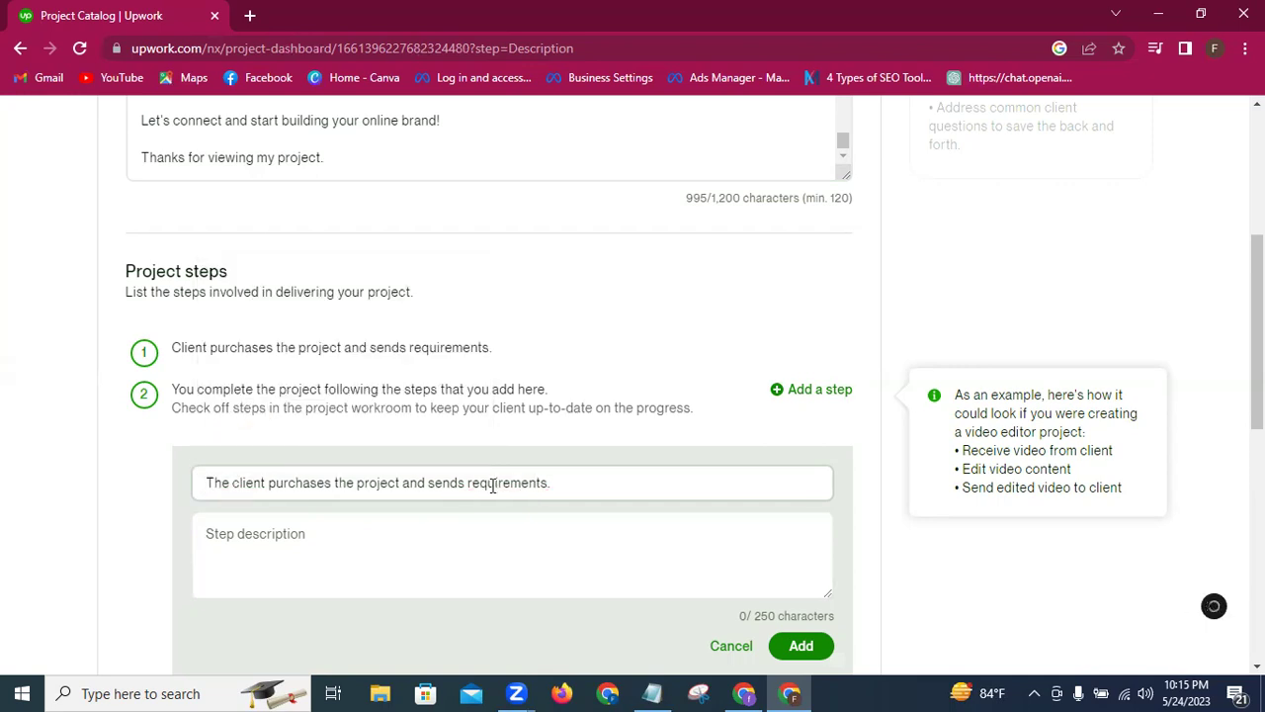
Step: Enter the step description "The requirements are mail id, website link, skills, educations, expertise"
click(245, 541)
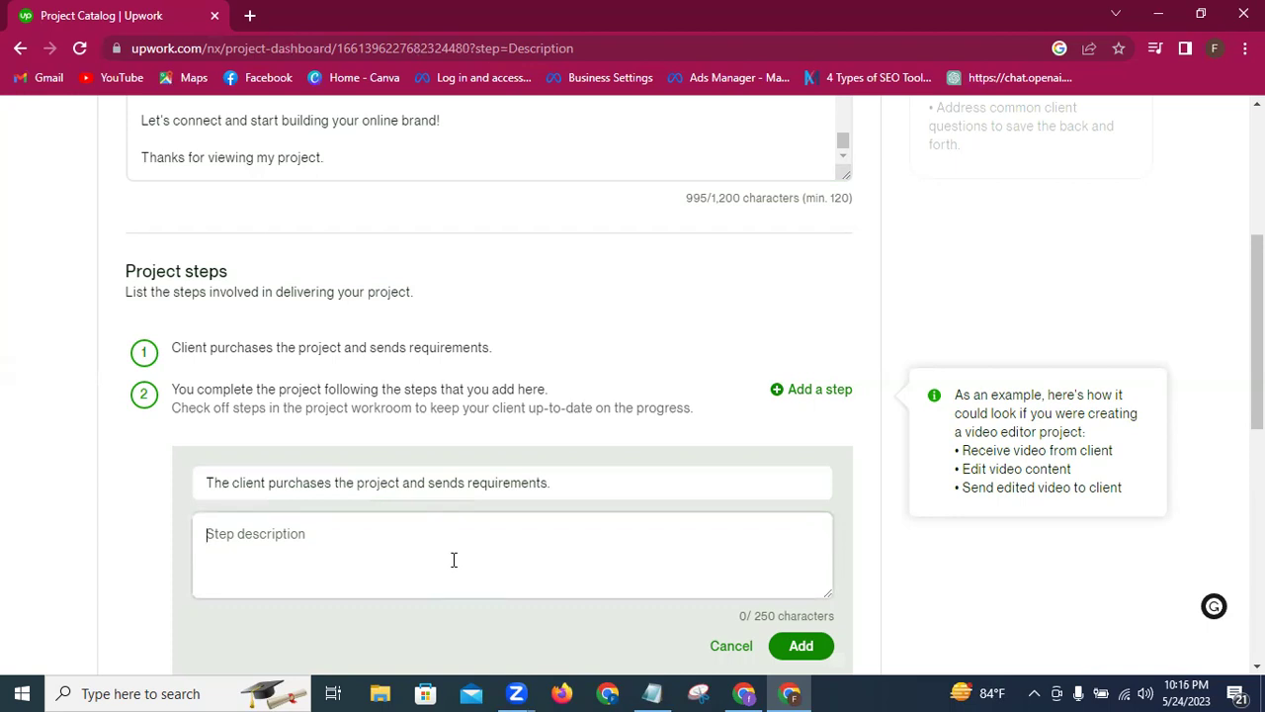
text(The )
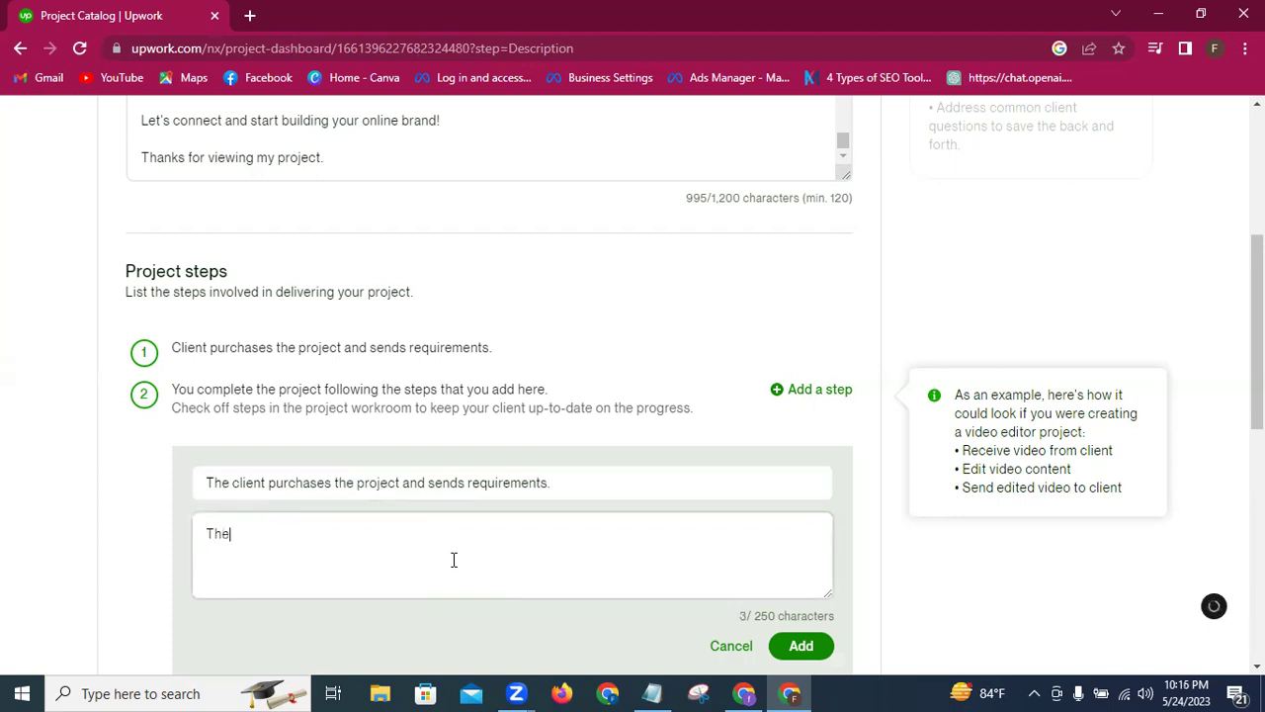
text(requirements ar)
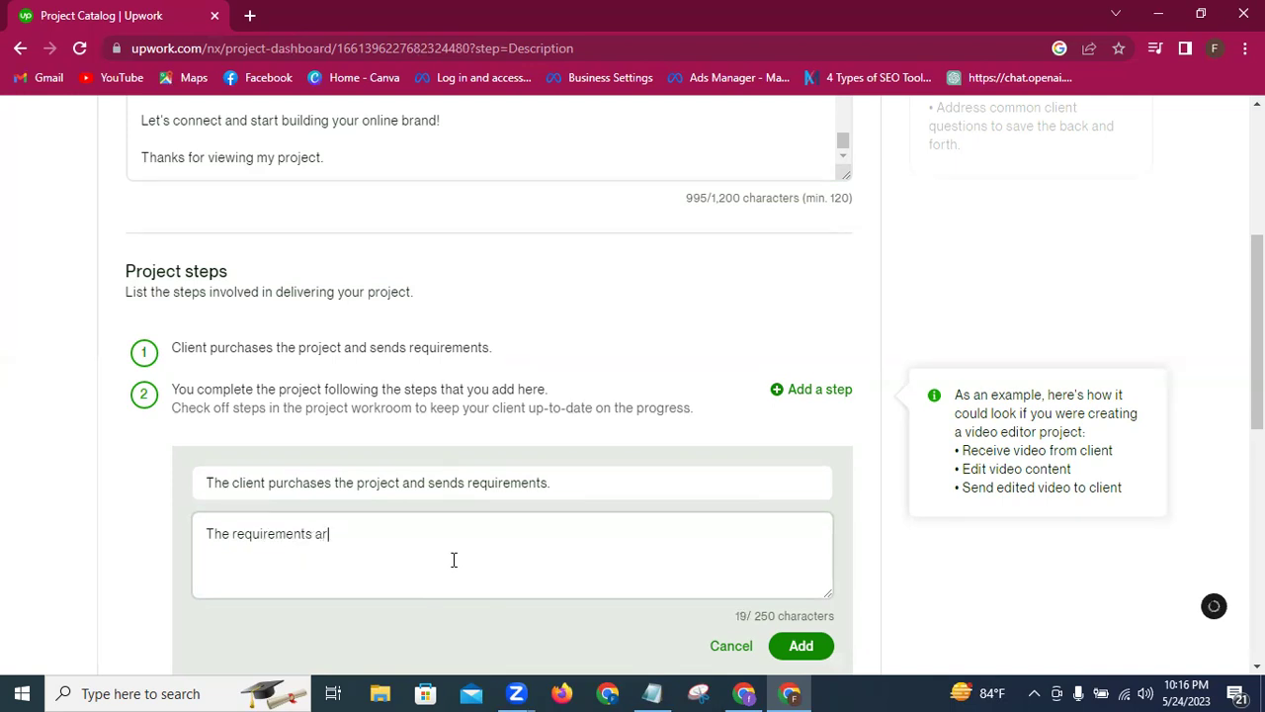
text(e mail)
text( id.)
text( w)
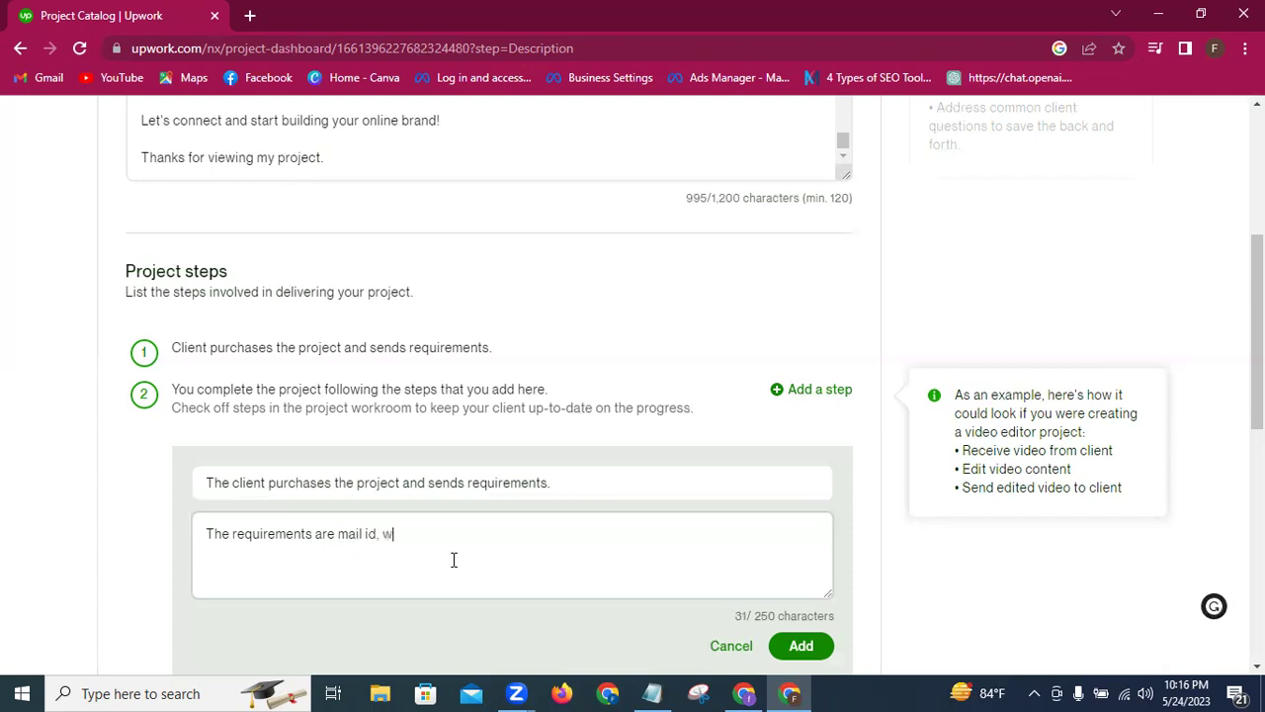
text(ebsite link, skills)
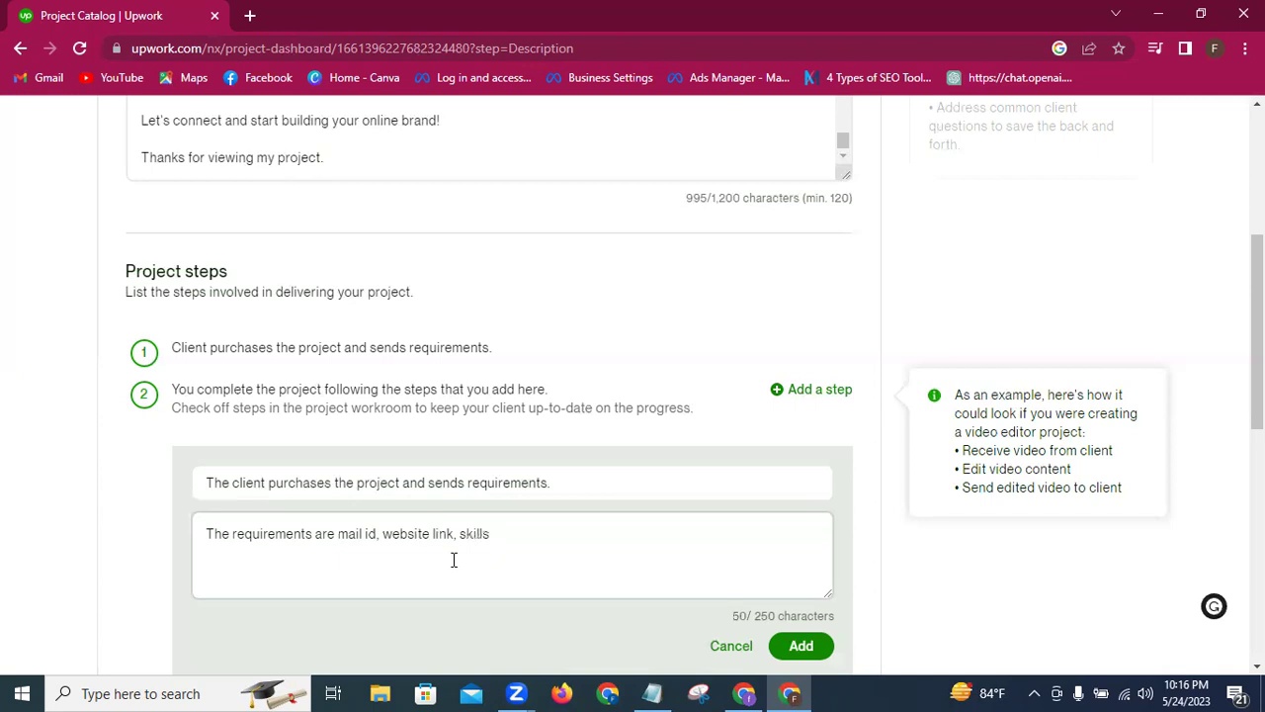
text(. educations, e)
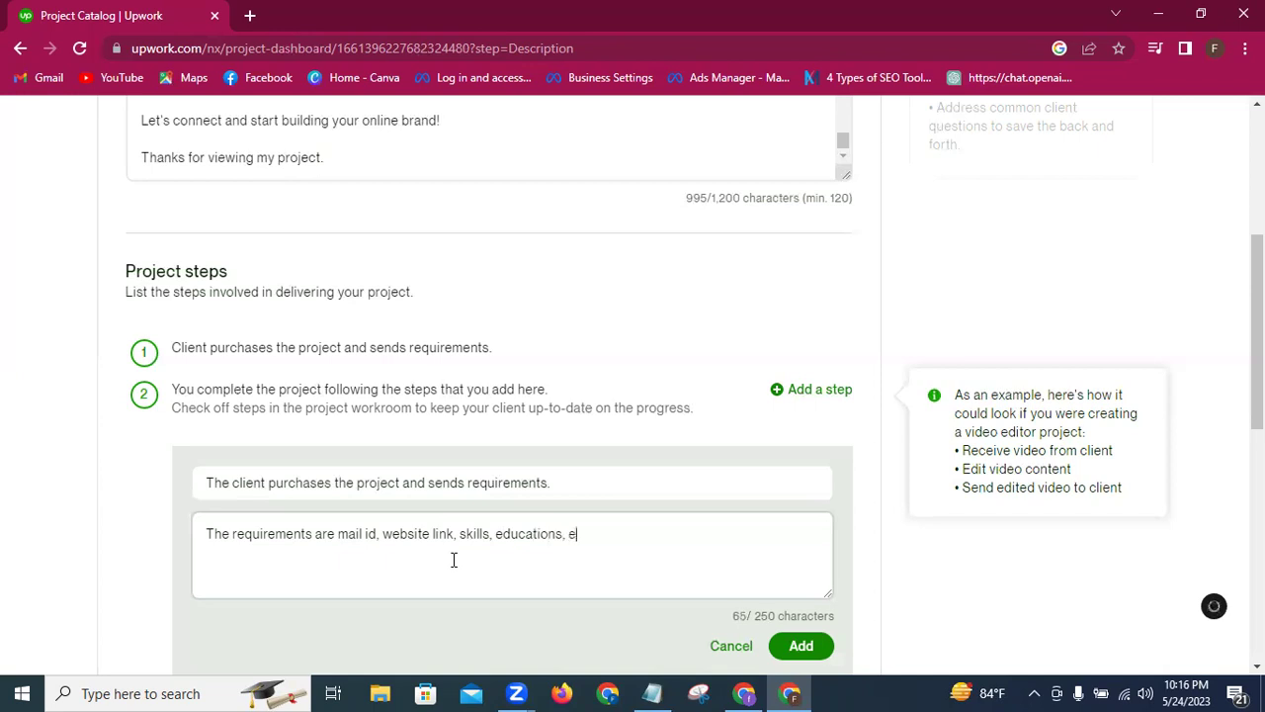
text(xpertise)
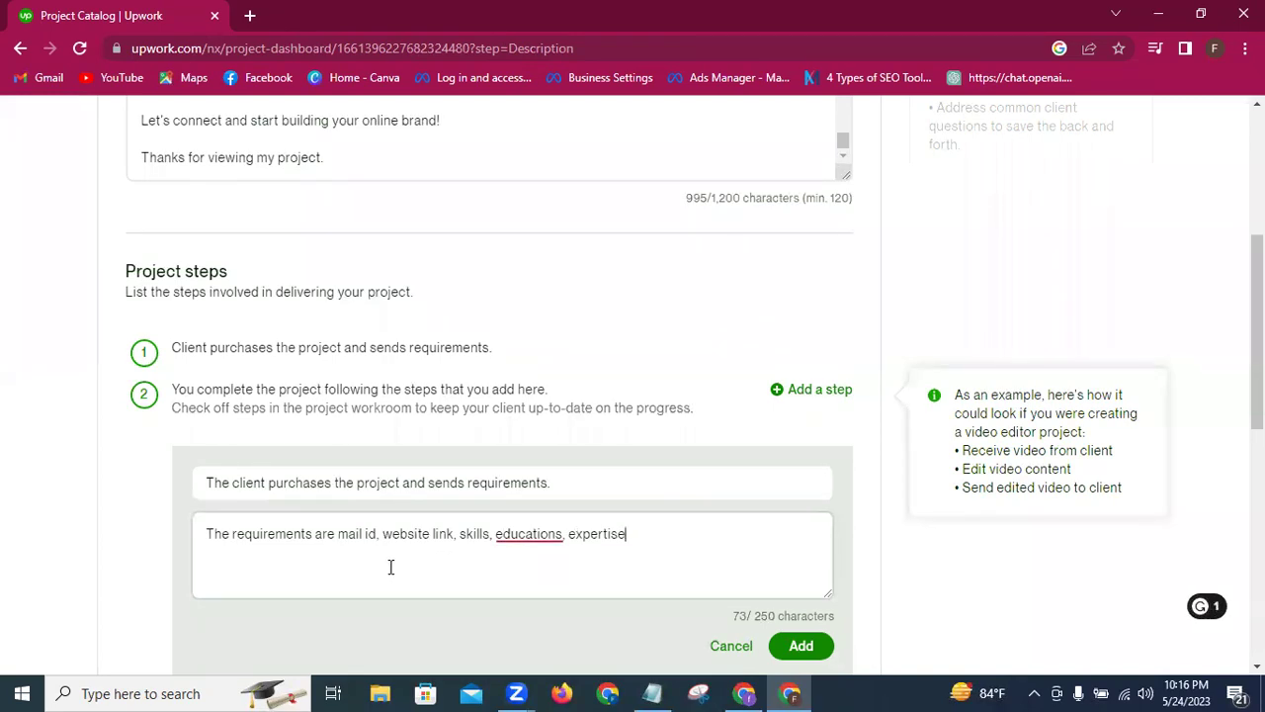
Step: Refine the step description's ending to "skills, education, and expertise.", accepting Grammarly's "education" correction, and add the step to the project
mouse_move(531, 536)
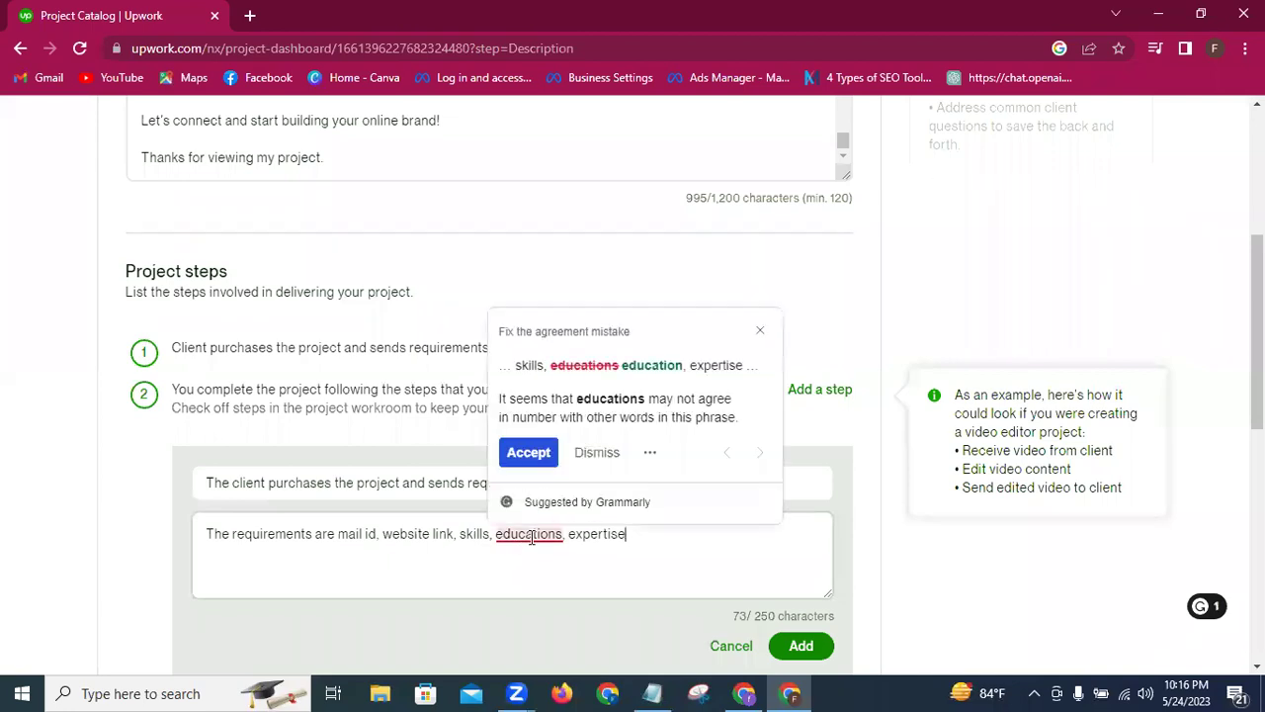
click(529, 452)
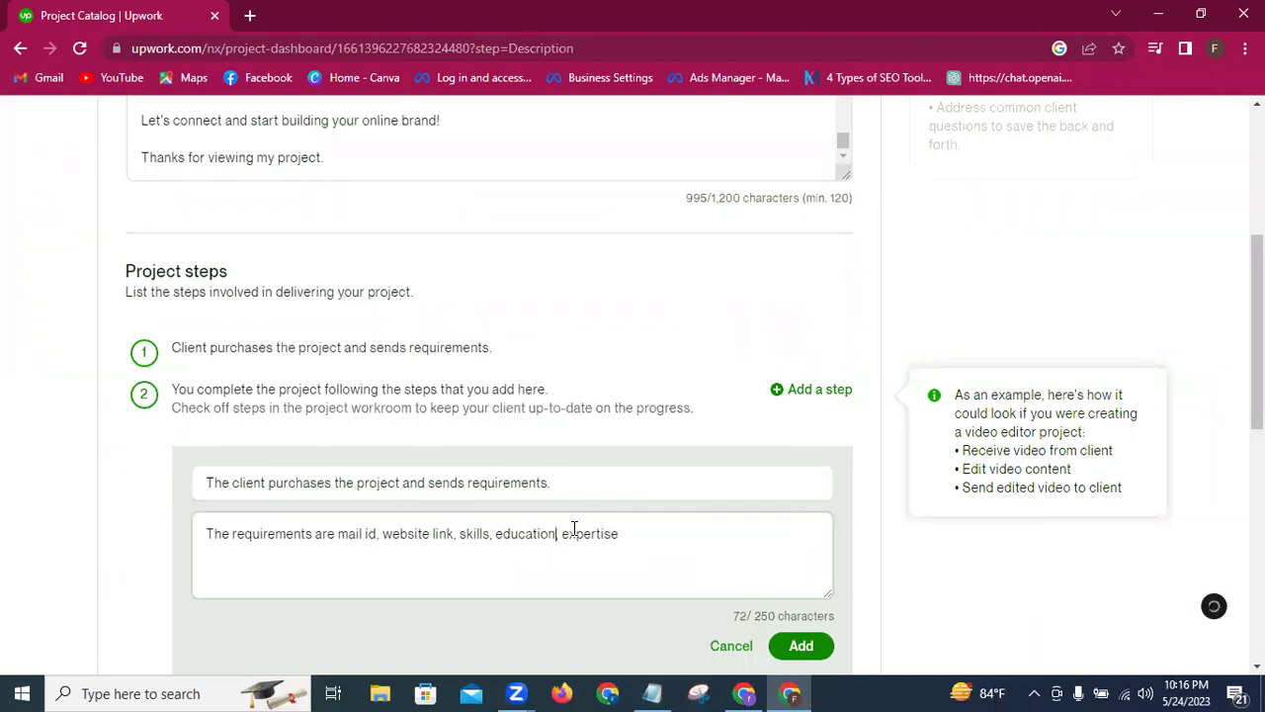
text(.)
key(ctrl+Left)
text(and)
key(BackSpace)
click(652, 522)
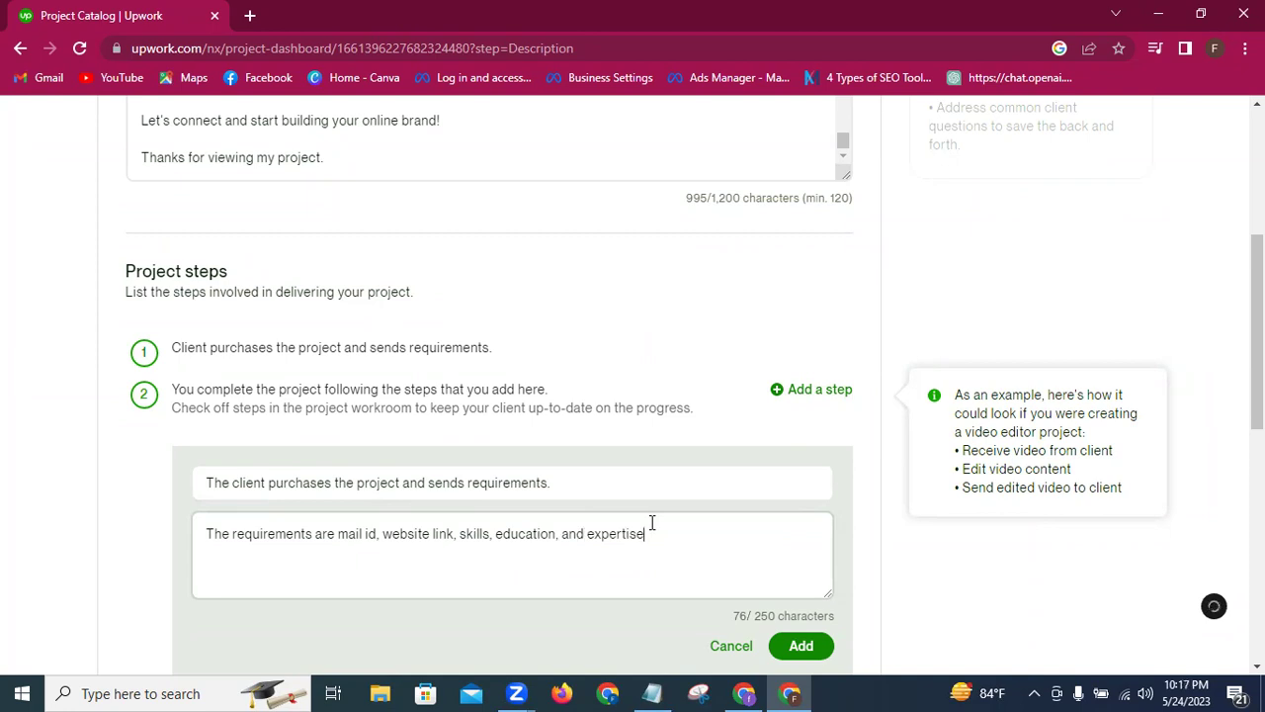
key(BackSpace)
text(.)
click(801, 646)
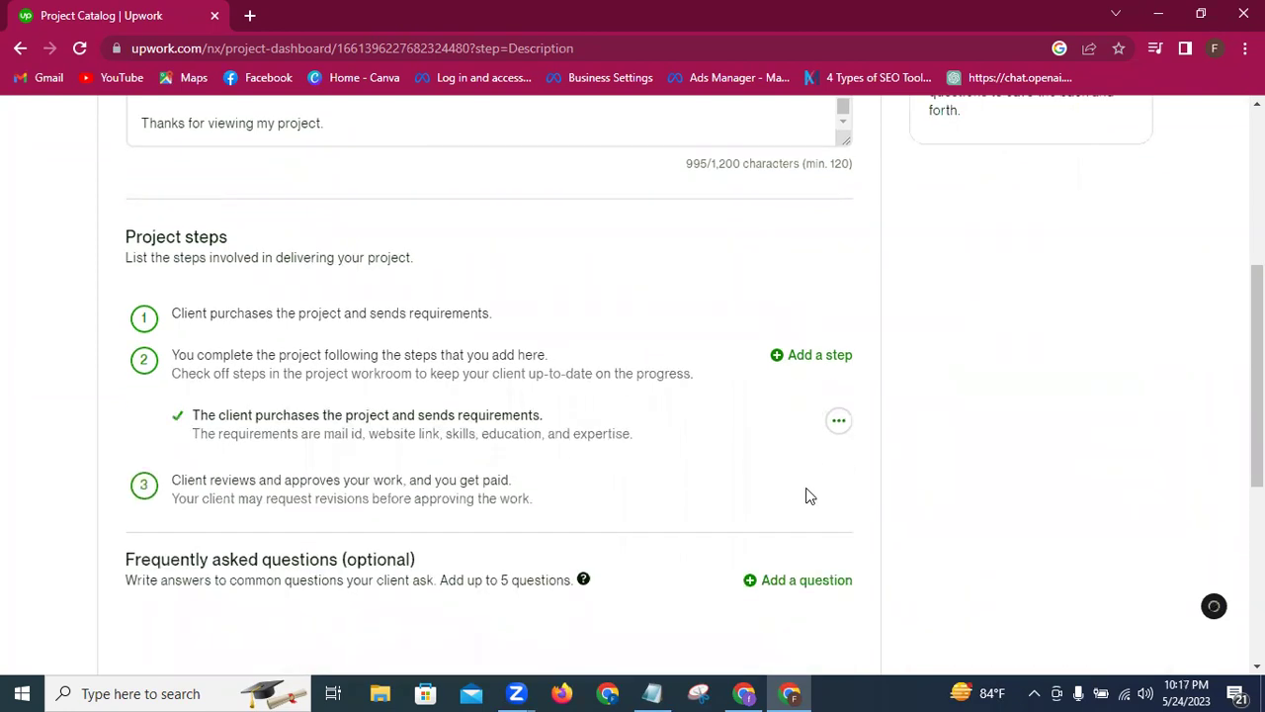
Step: Start a new FAQ entry with the question "What exactly will you do to optimize my LinkedIn profile?" copied from the Fiverr Gig Design notes in Notepad
scroll(806, 496, down, 3)
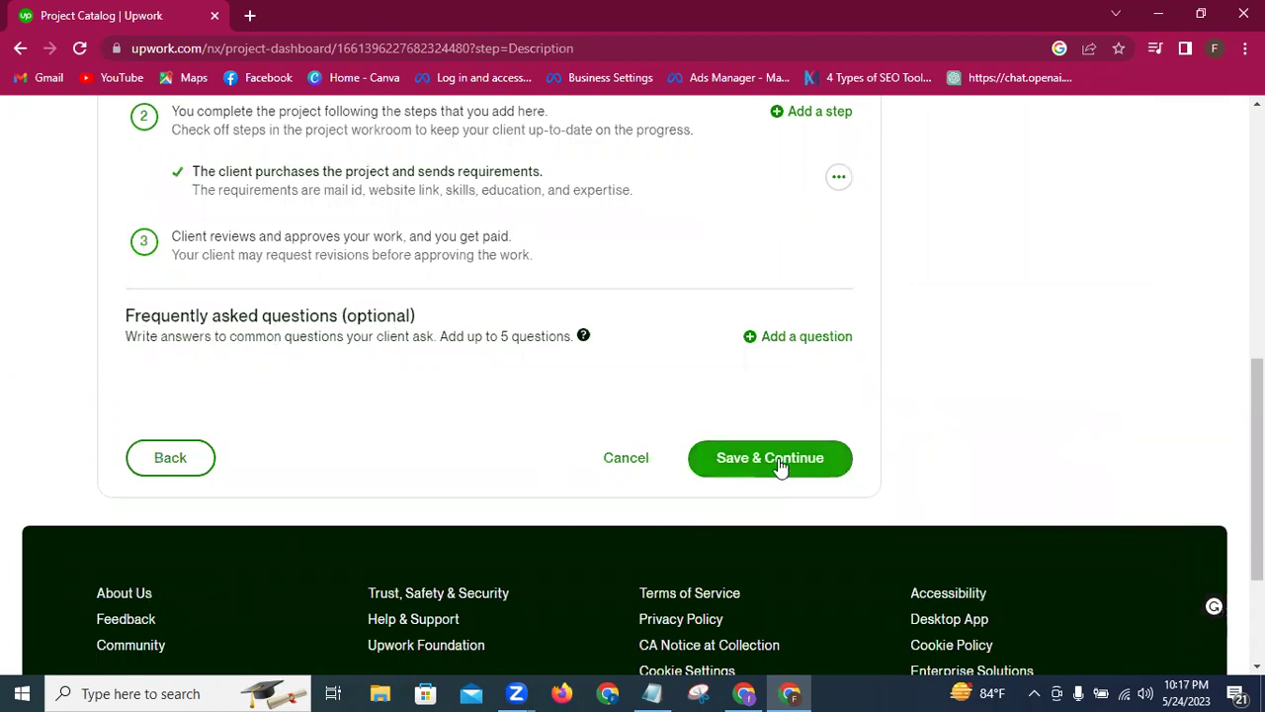
click(781, 339)
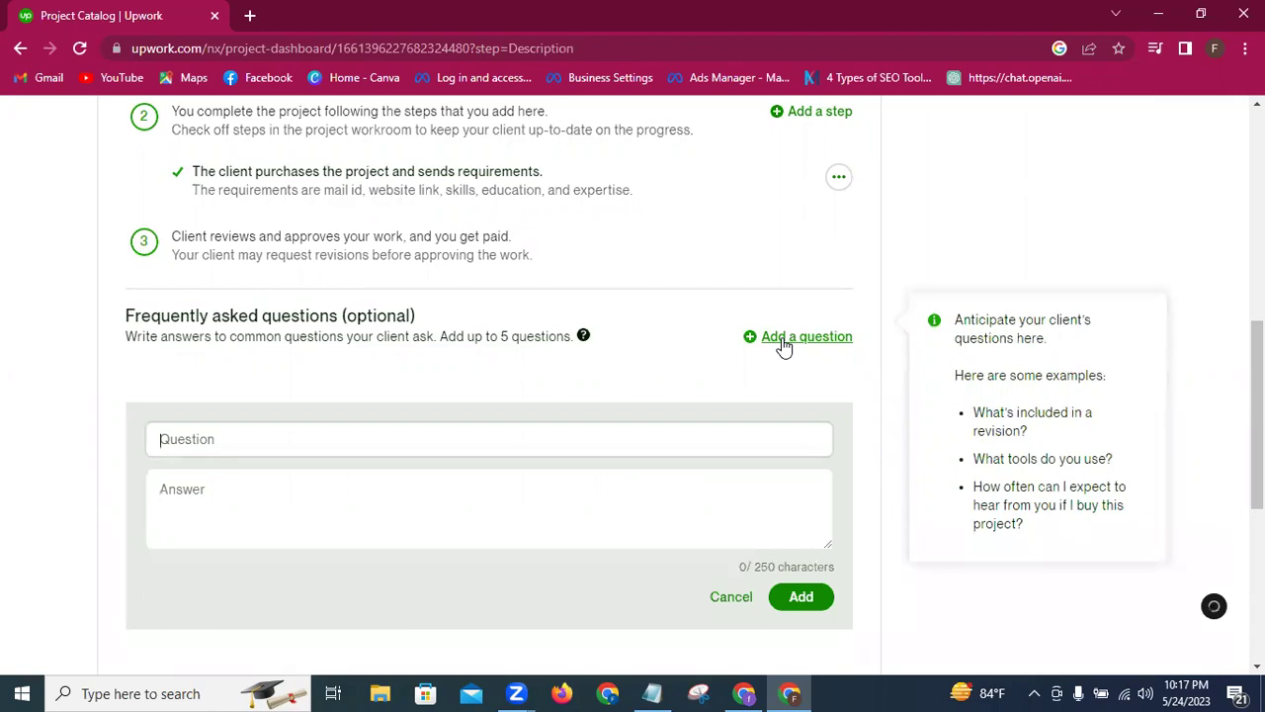
scroll(884, 396, down, 4)
scroll(884, 401, up, 1)
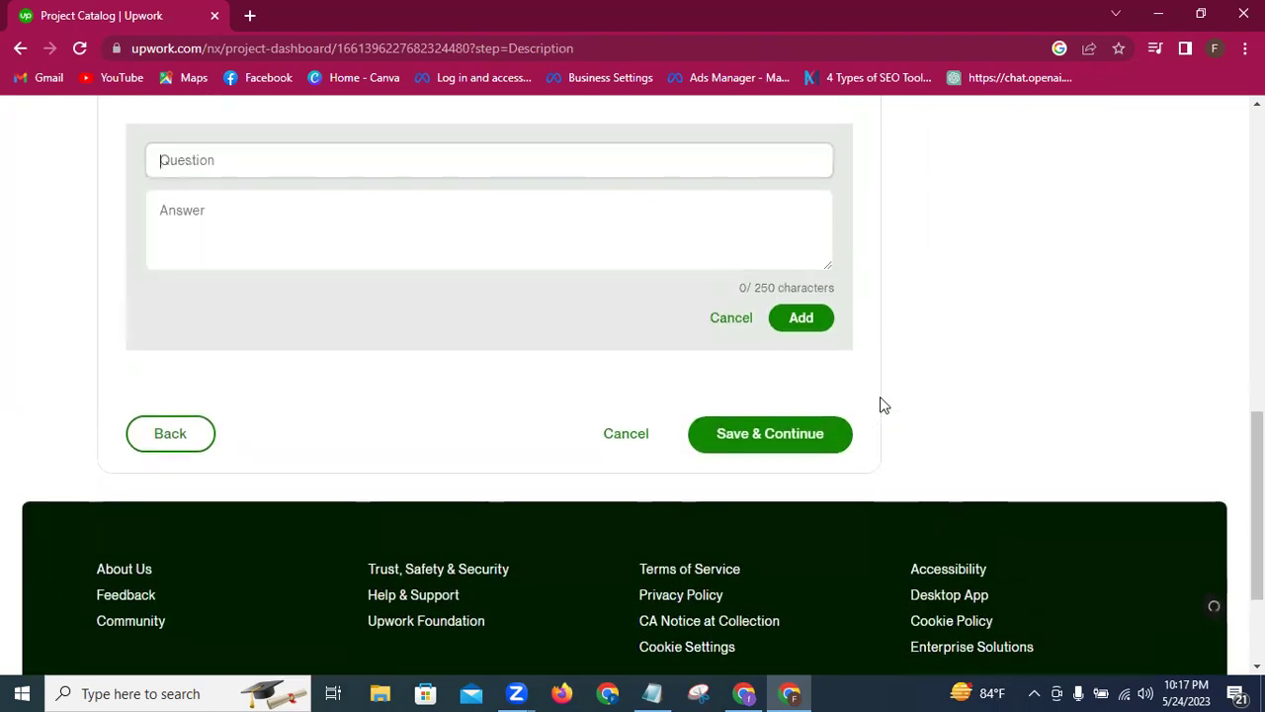
click(653, 693)
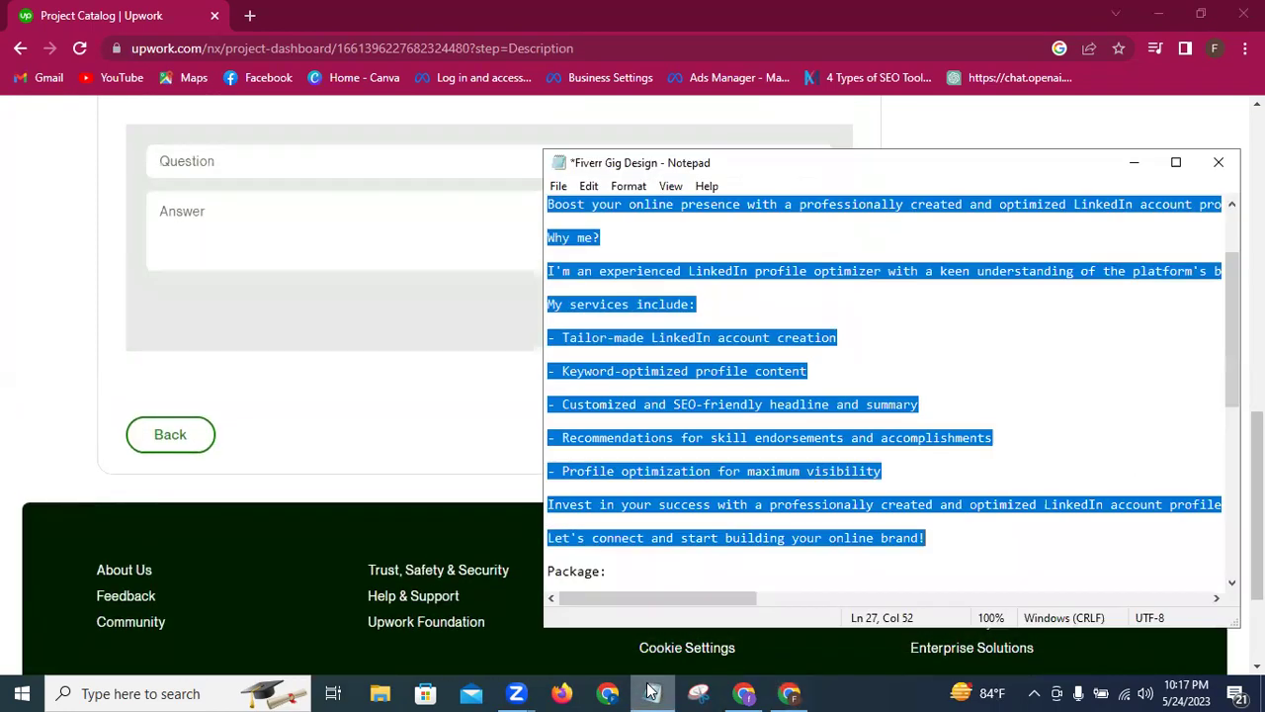
scroll(821, 419, down, 7)
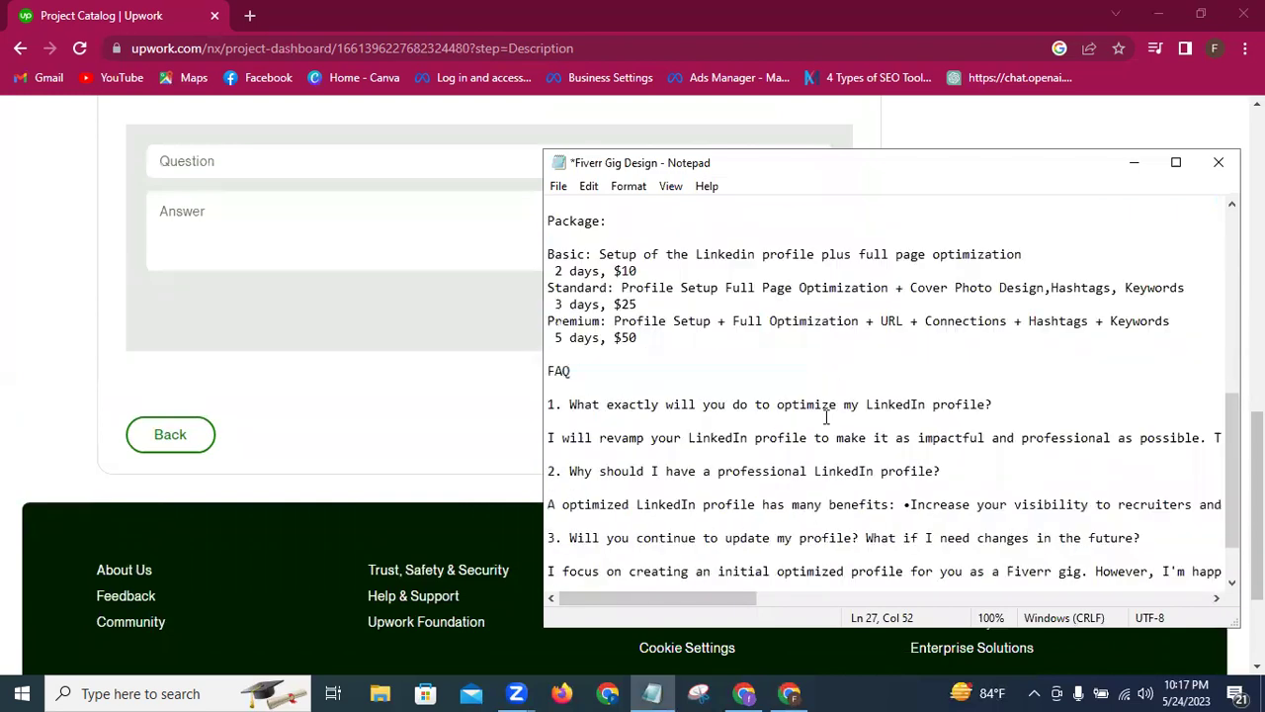
drag(570, 404, 992, 404)
key(ctrl+c)
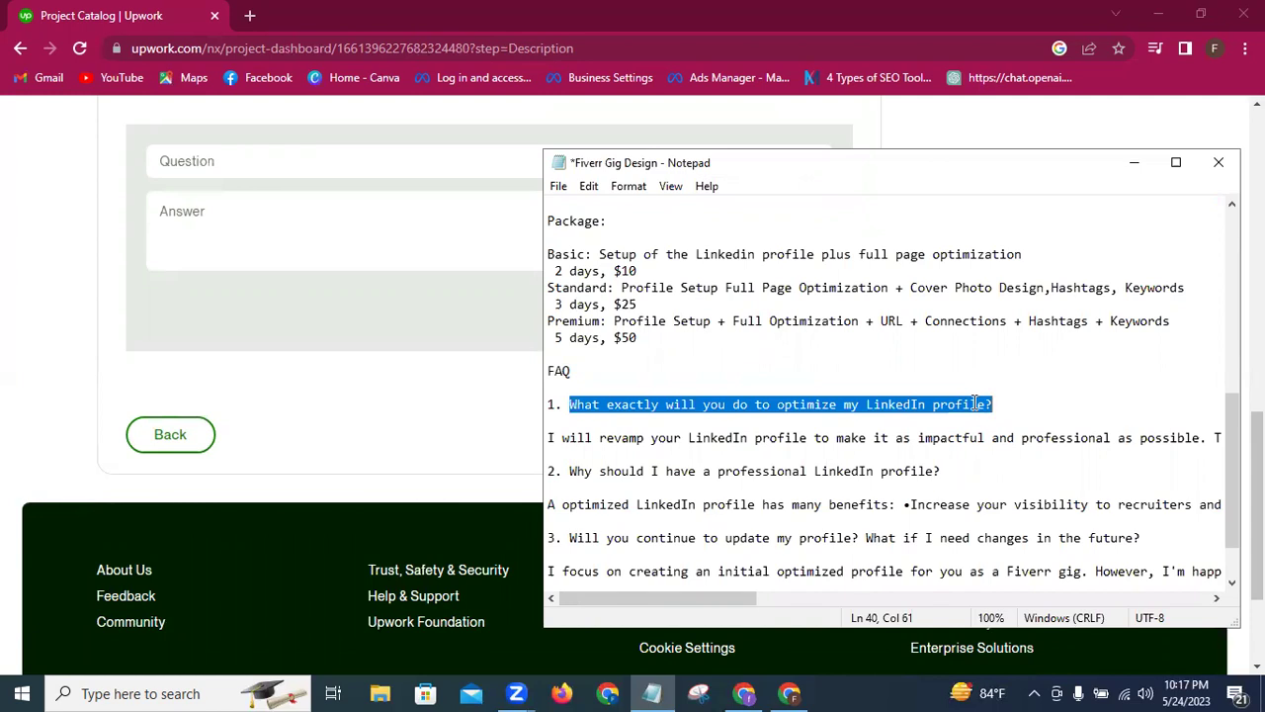
mouse_move(302, 195)
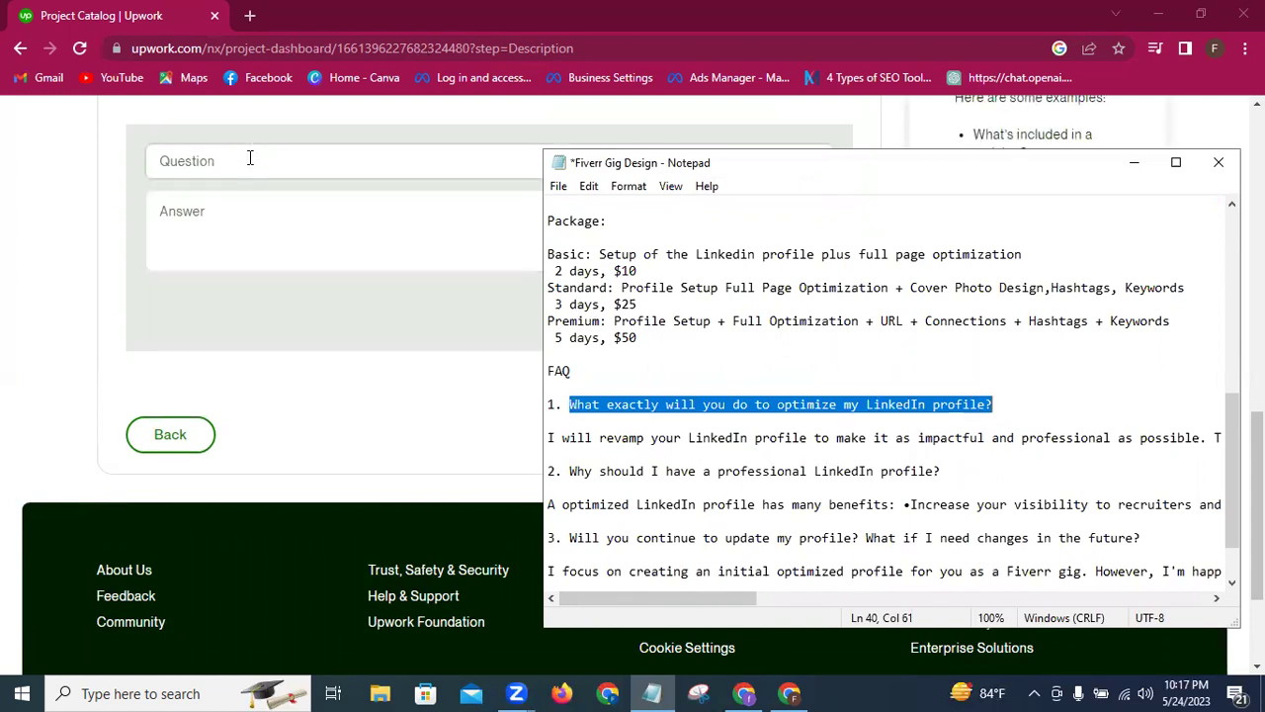
click(250, 158)
key(ctrl+v)
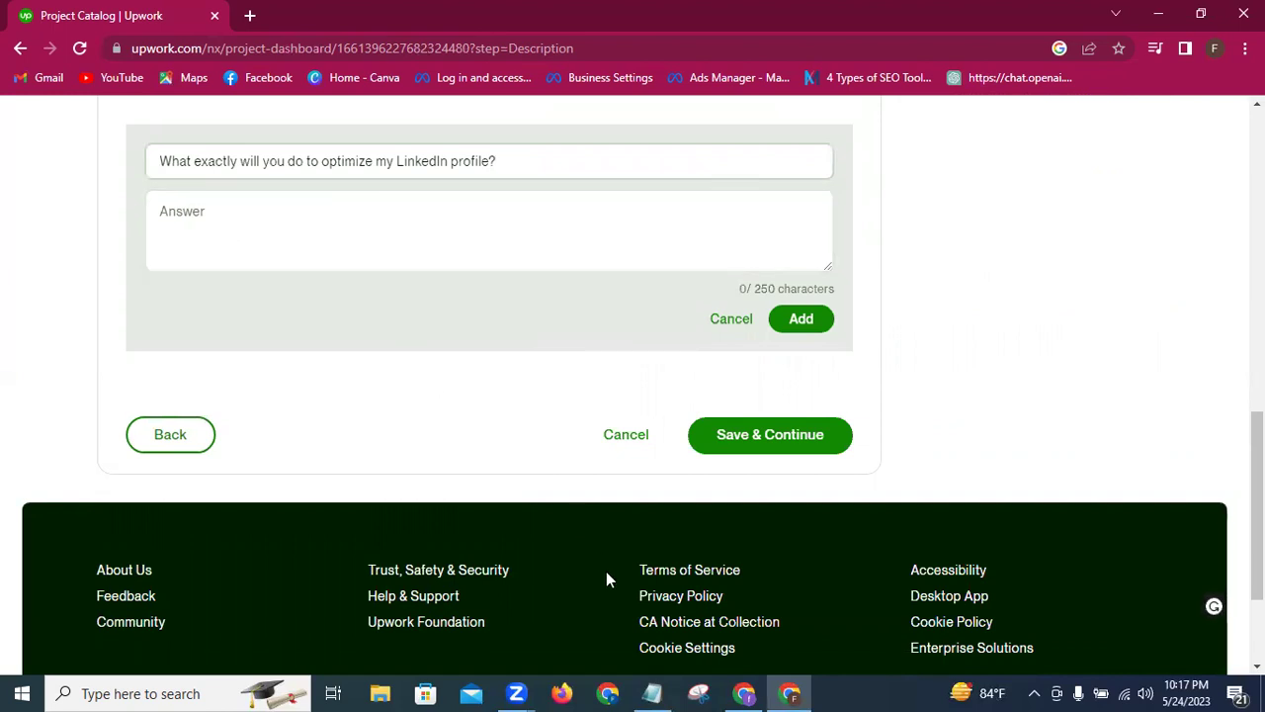
Step: Copy the first FAQ answer from the Notepad notes, up to "Crafting an engaging headline and summary", into the FAQ entry's answer
click(653, 693)
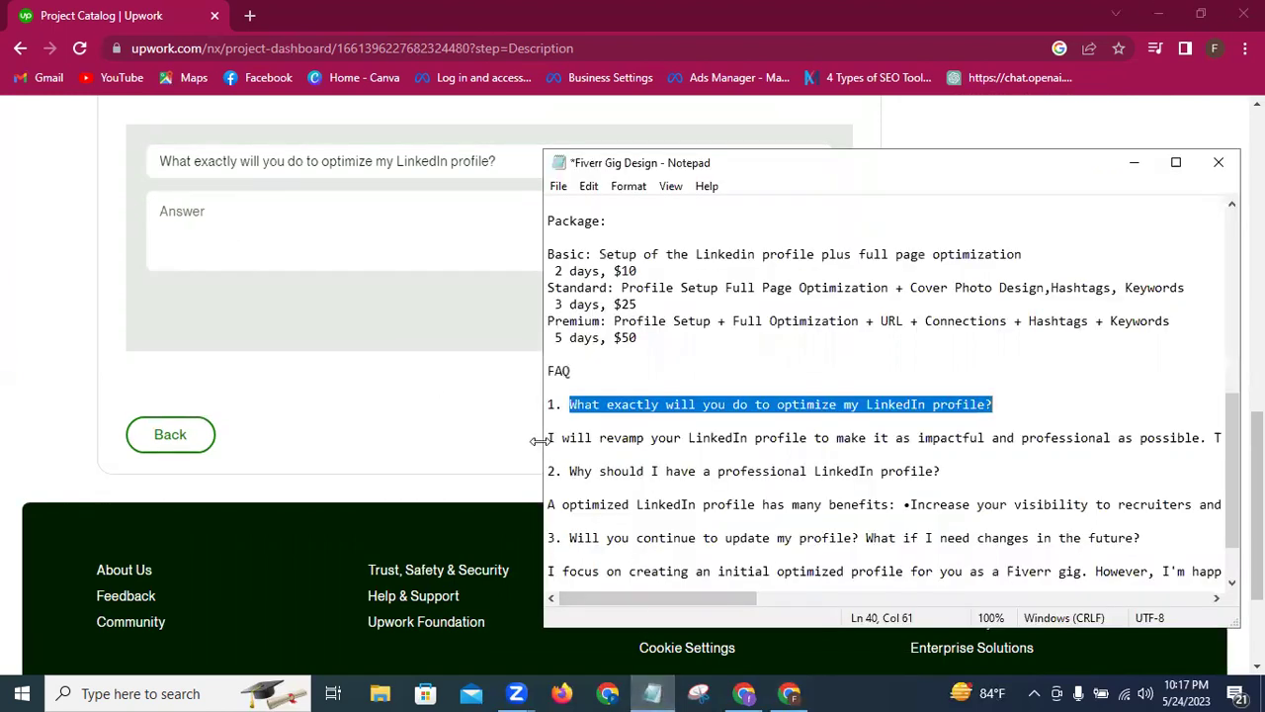
drag(549, 438, 740, 438)
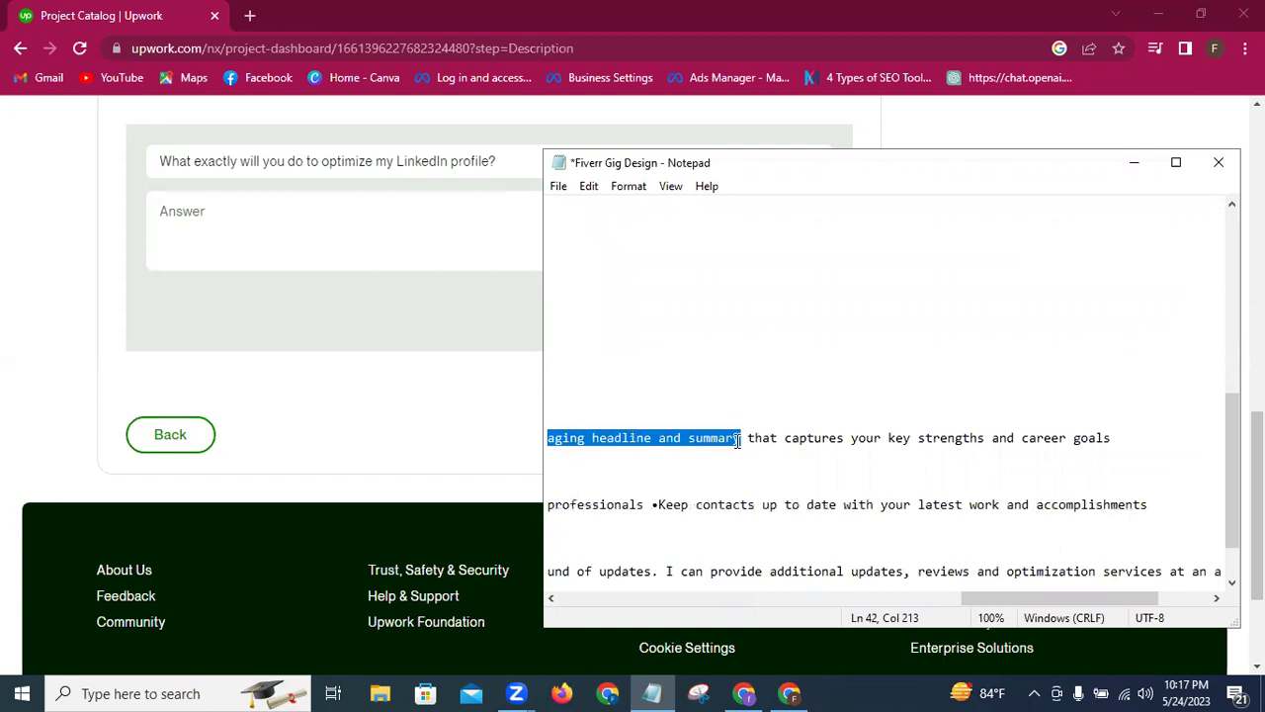
click(1129, 166)
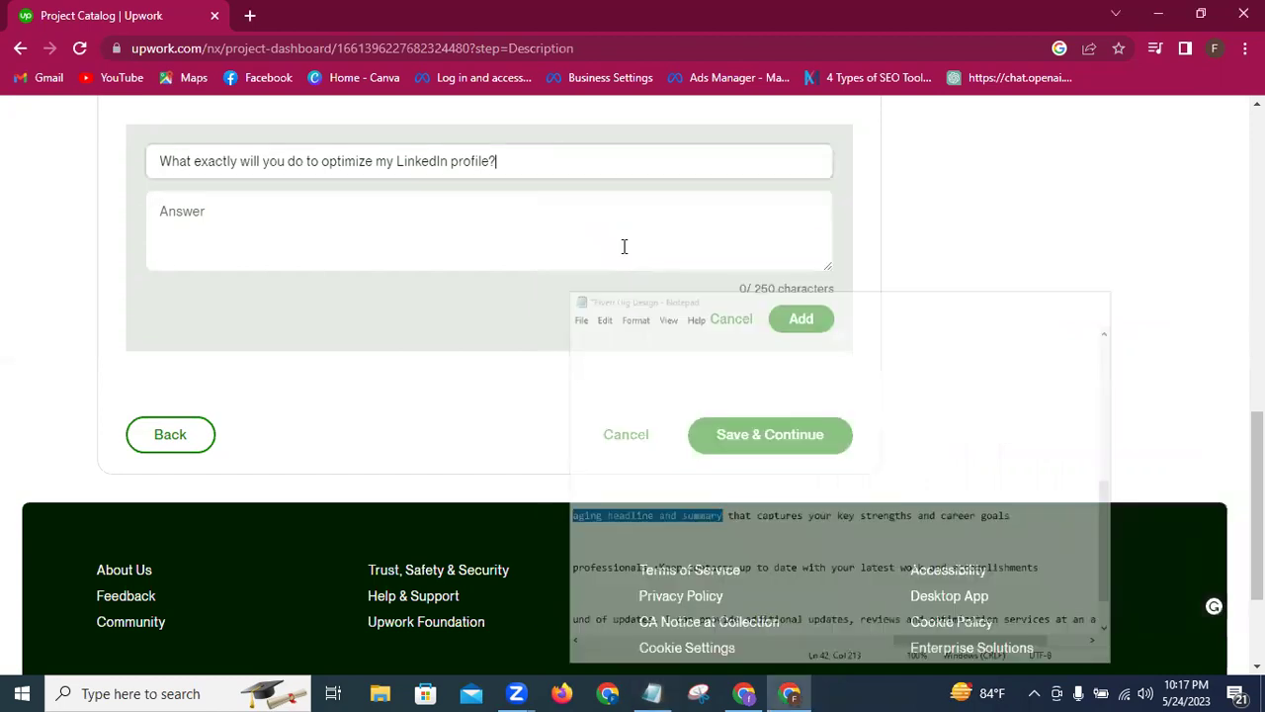
click(185, 212)
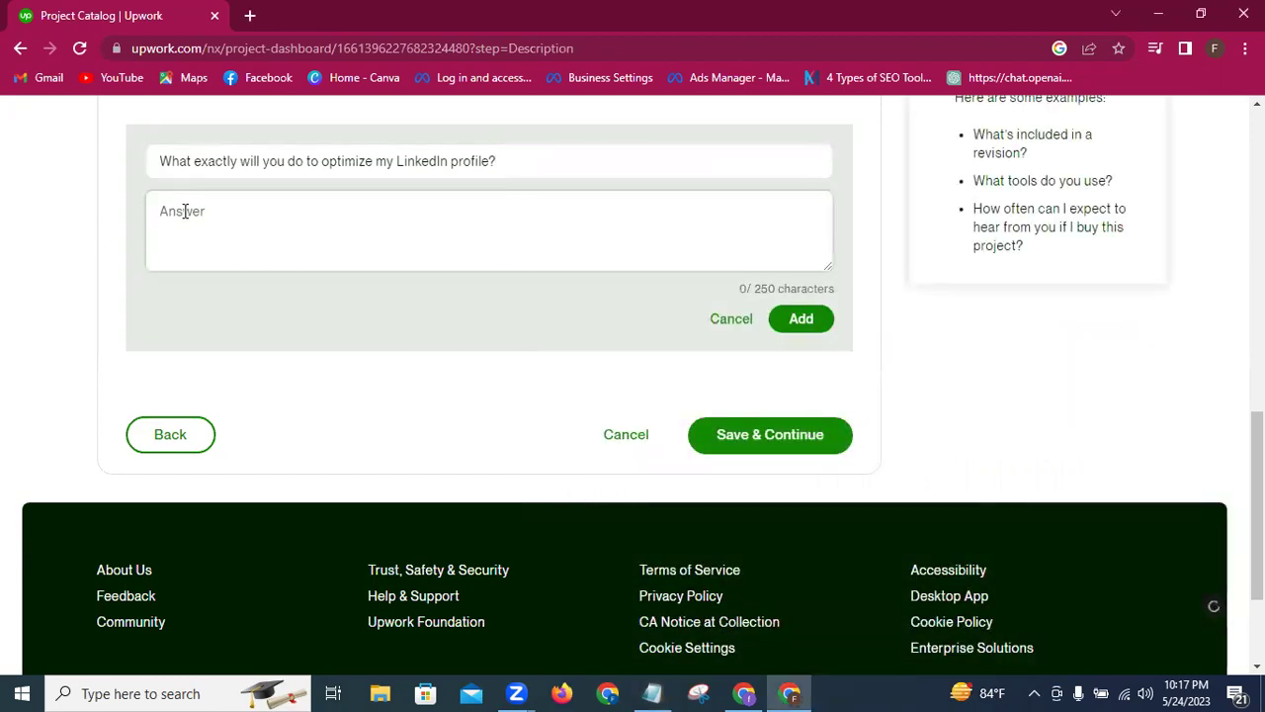
text(I will revamp your LinkedIn profile to make it as impactful and professional as possible. This includes: • Choosing an attention-grabbing header image and profile photo • Crafting an engaging headline and summary)
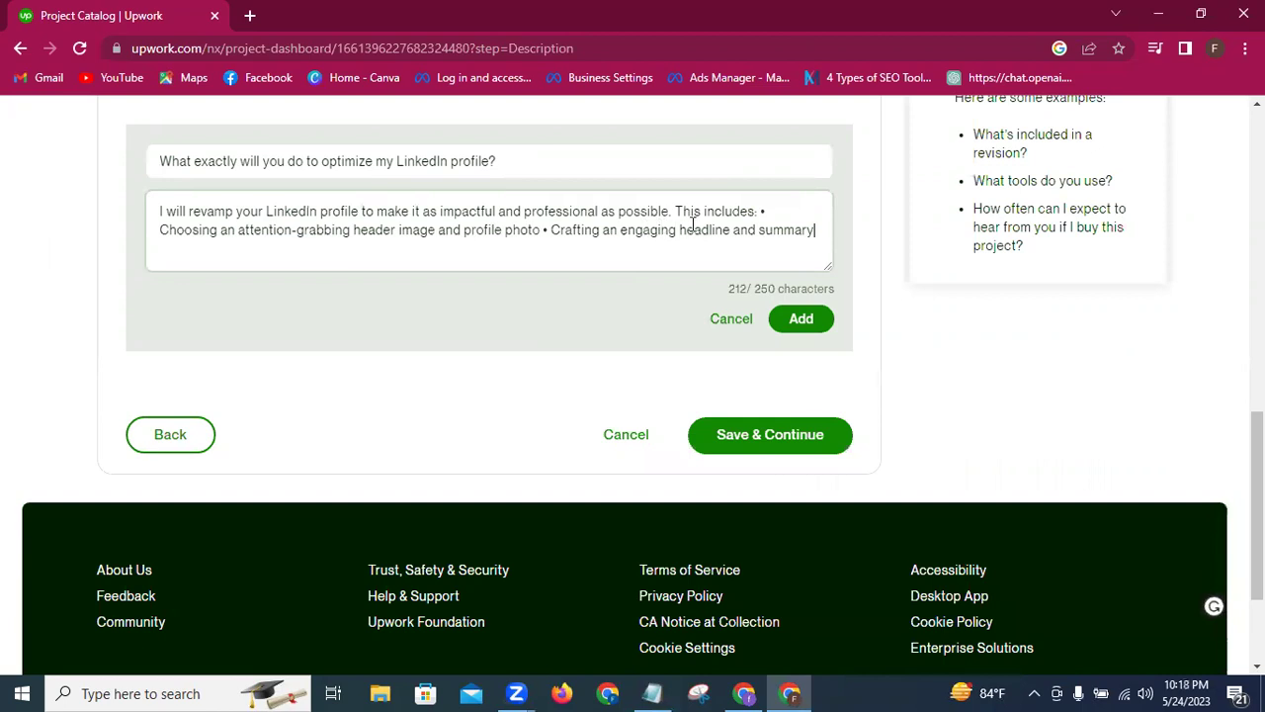
Step: Remove the bullets before "Choosing" and "Crafting" in the answer, putting a period after "profile photo"
click(768, 215)
key(BackSpace)
key(BackSpace)
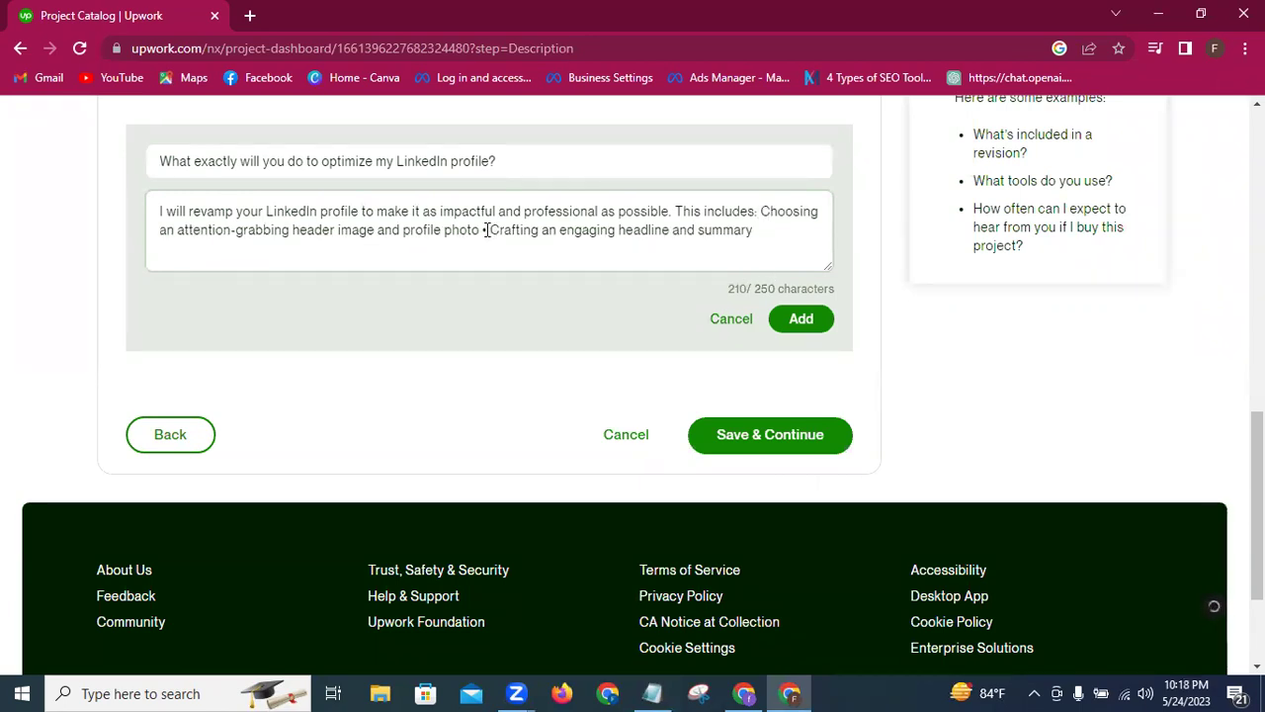
click(485, 229)
key(BackSpace)
key(BackSpace)
text(.)
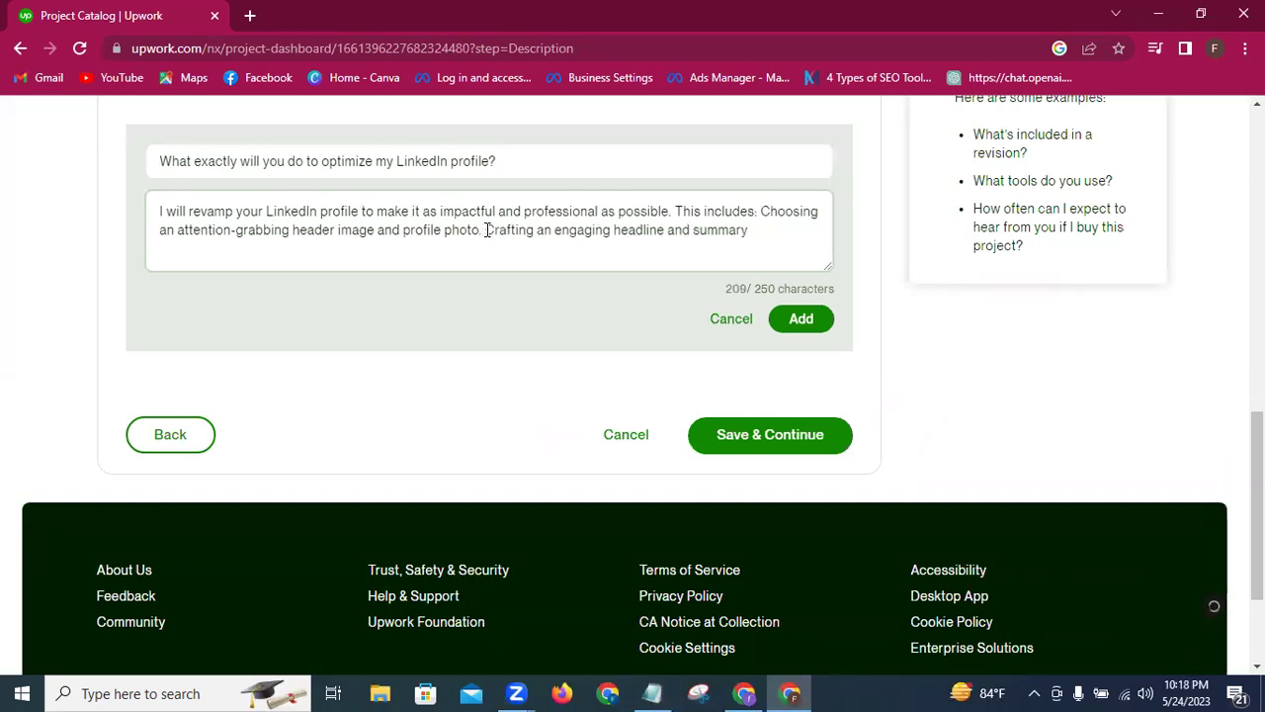